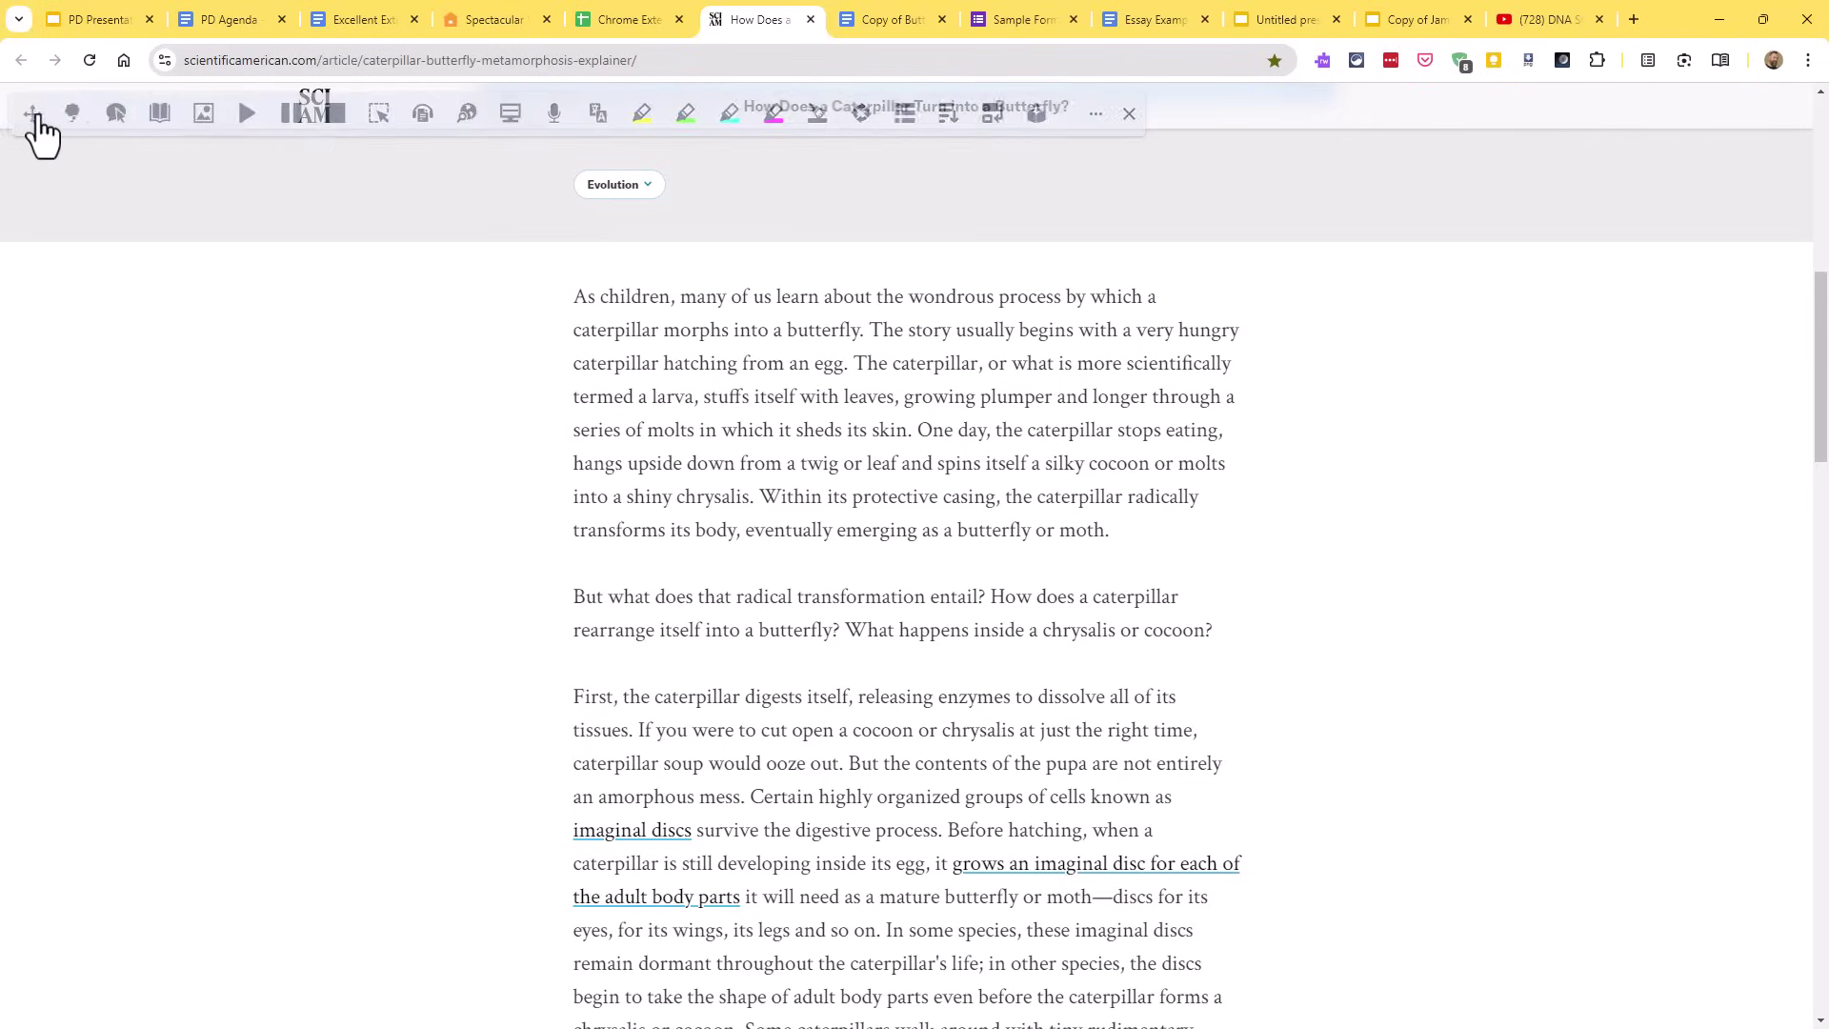
Step: Move the Read&Write toolbar clear of the article header and have the "But what does that radical transformation entail?" paragraph read aloud, stopping playback at the end
{"action": "left_click_drag", "start_coordinate": [42, 118], "coordinate": [181, 207]}
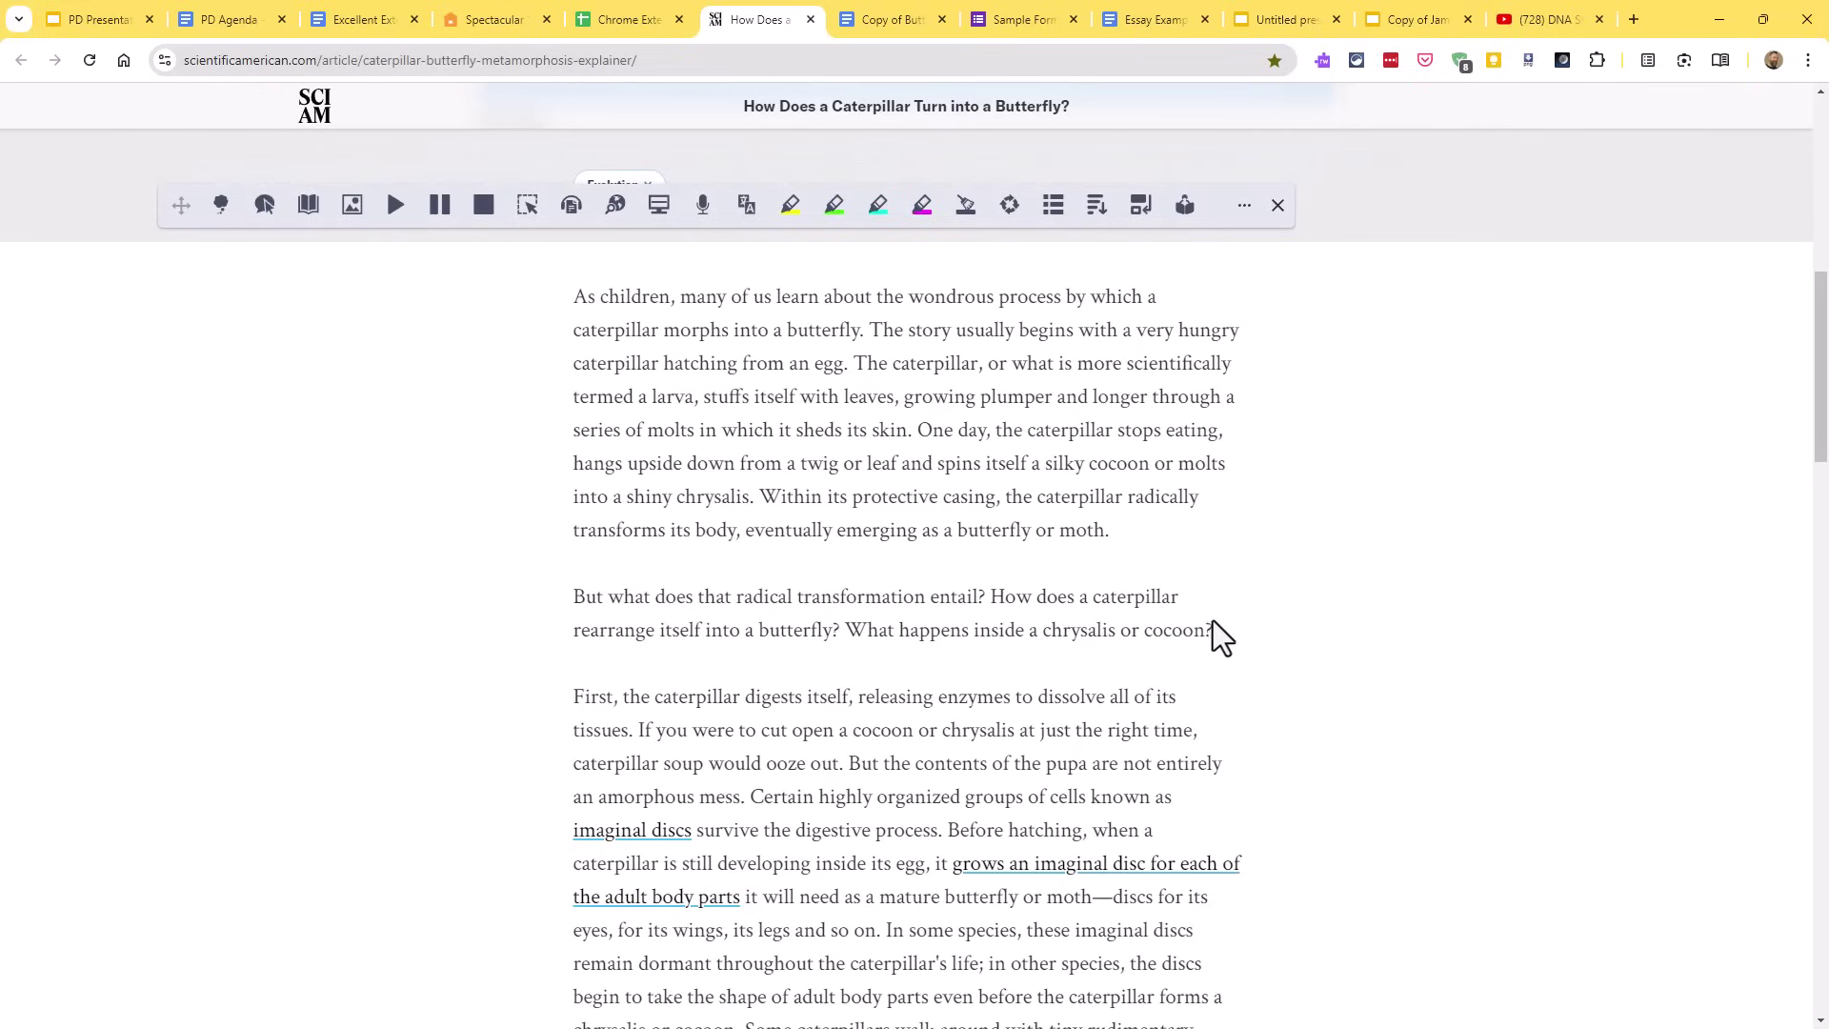
{"action": "left_click_drag", "start_coordinate": [1232, 637], "coordinate": [565, 597]}
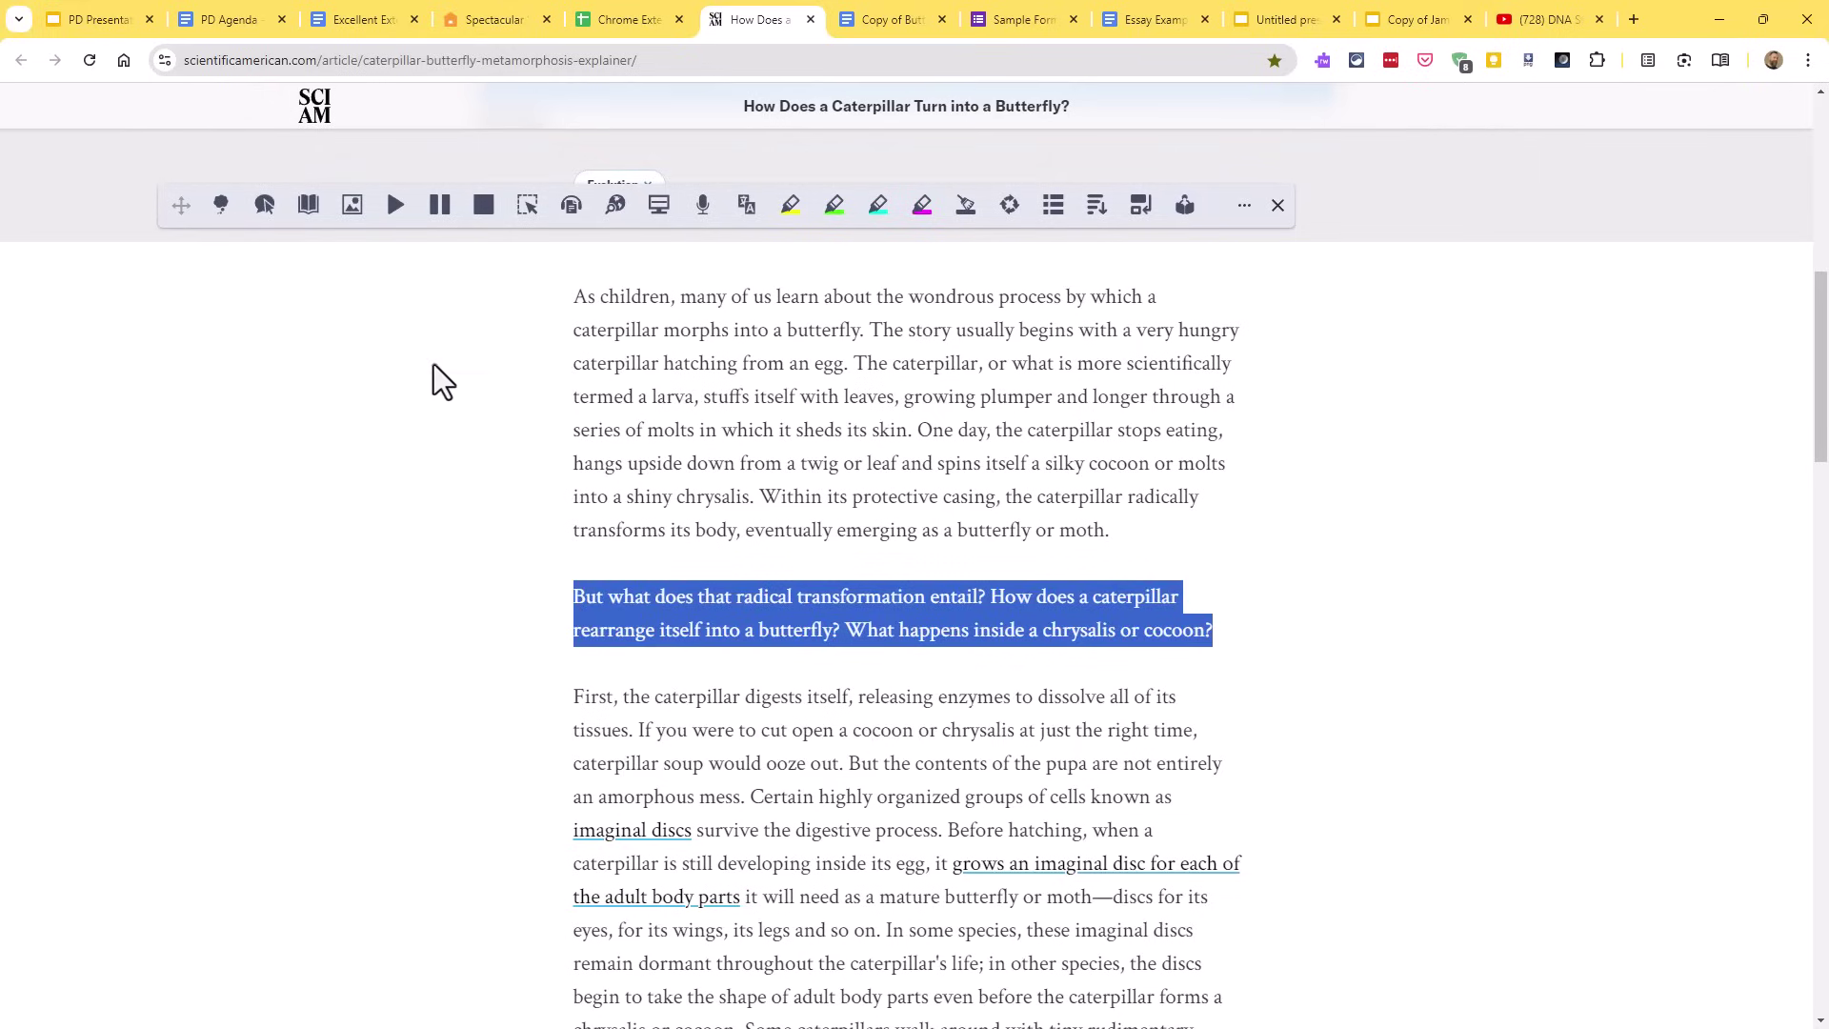
{"action": "left_click", "coordinate": [391, 206]}
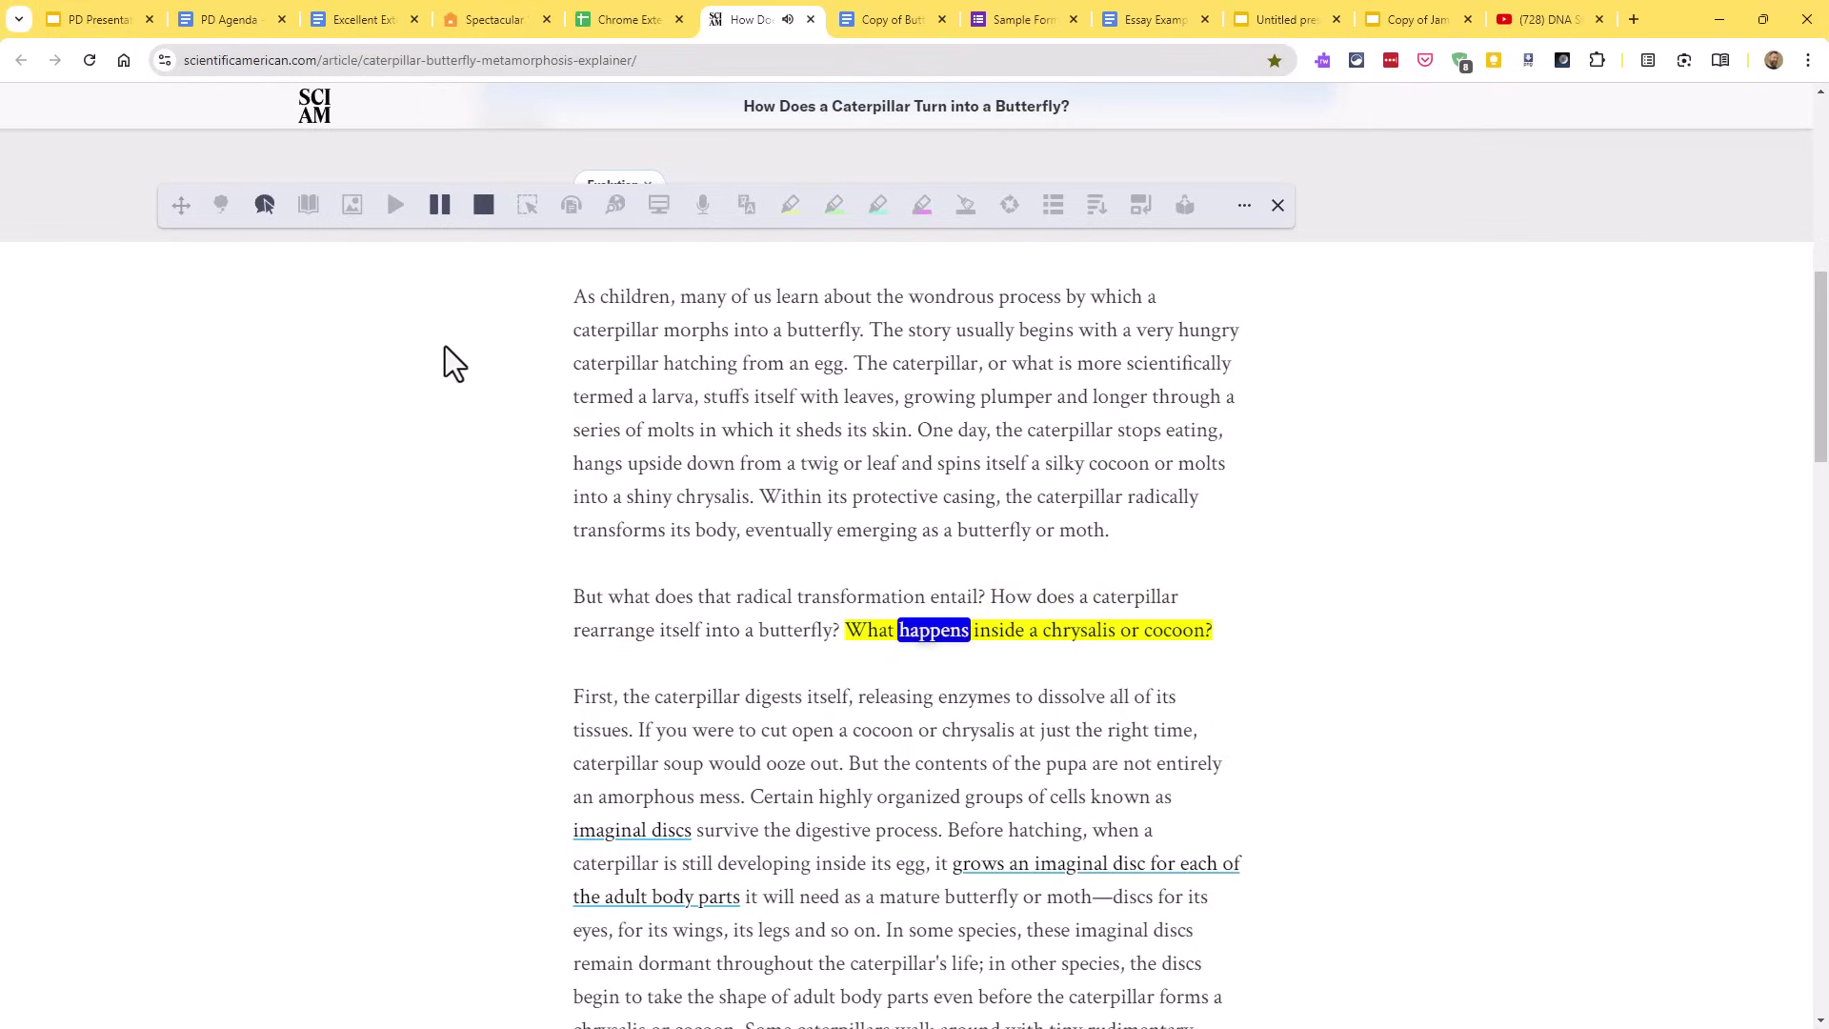
{"action": "left_click", "coordinate": [483, 205]}
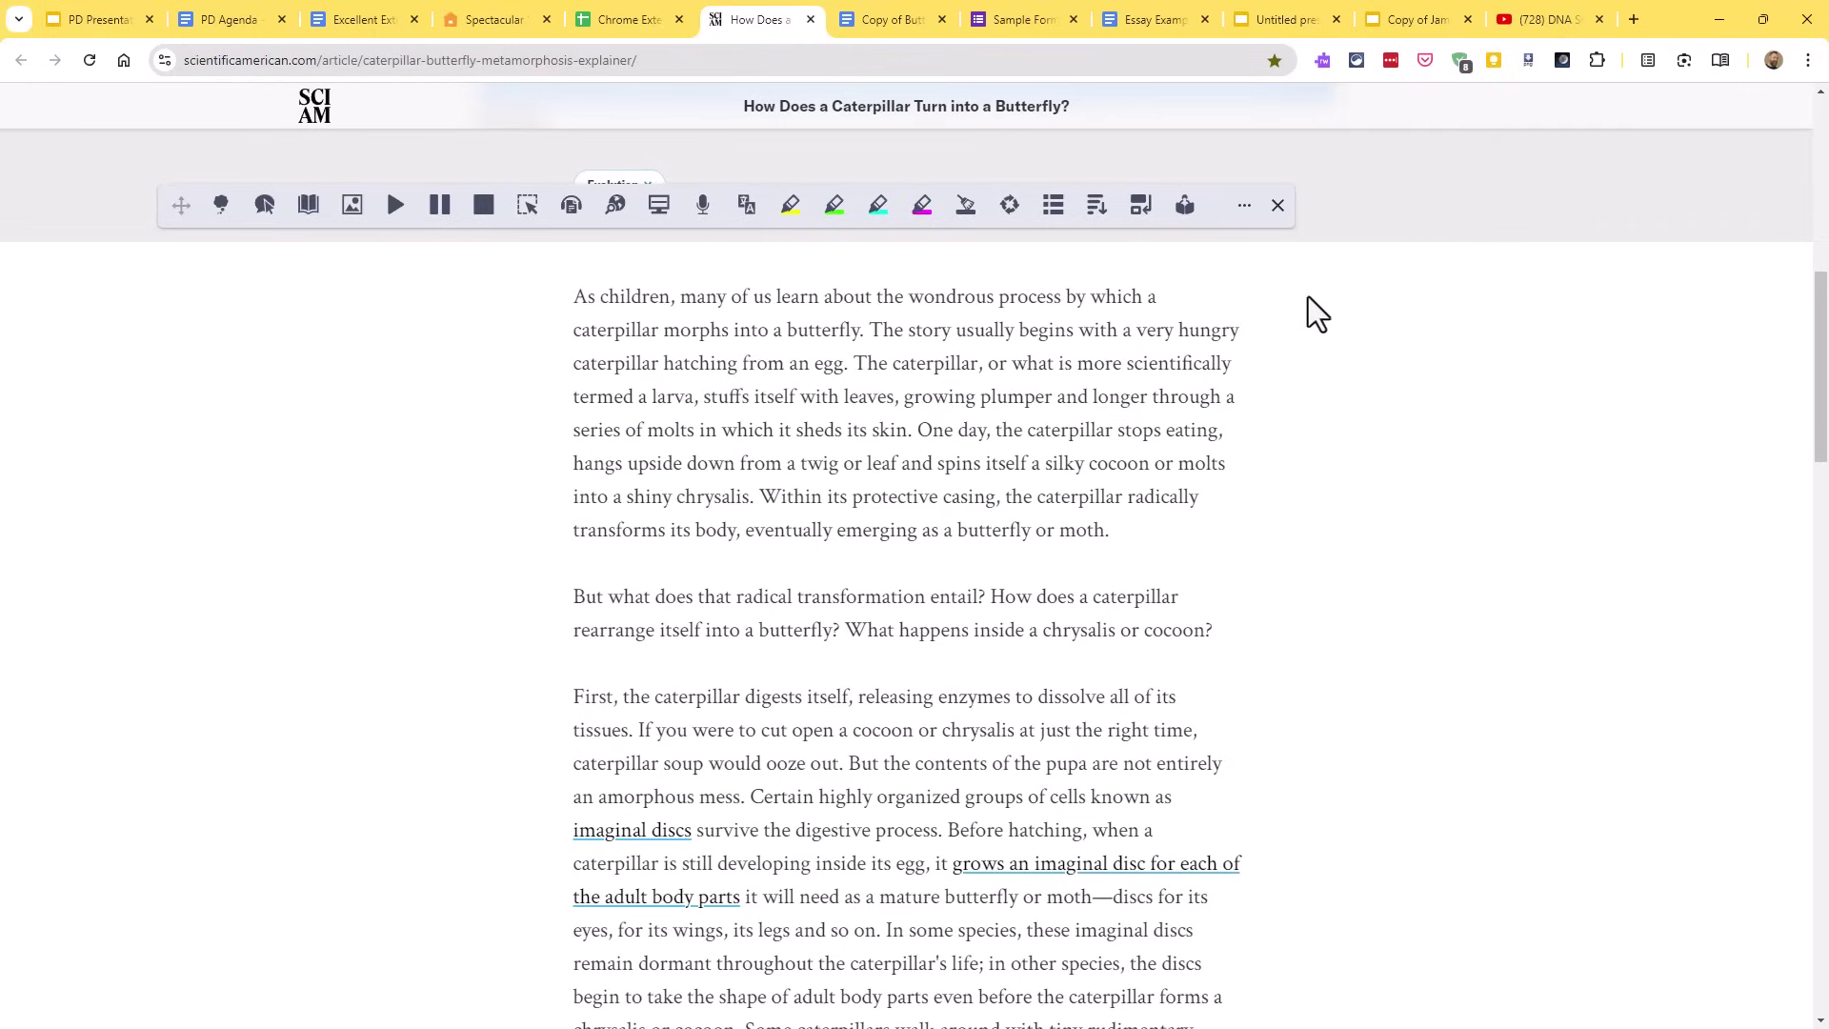
Step: Review the Speech options for voice, reading speed and translation language in the Read&Write settings, leaving them as they are
{"action": "left_click", "coordinate": [1243, 207]}
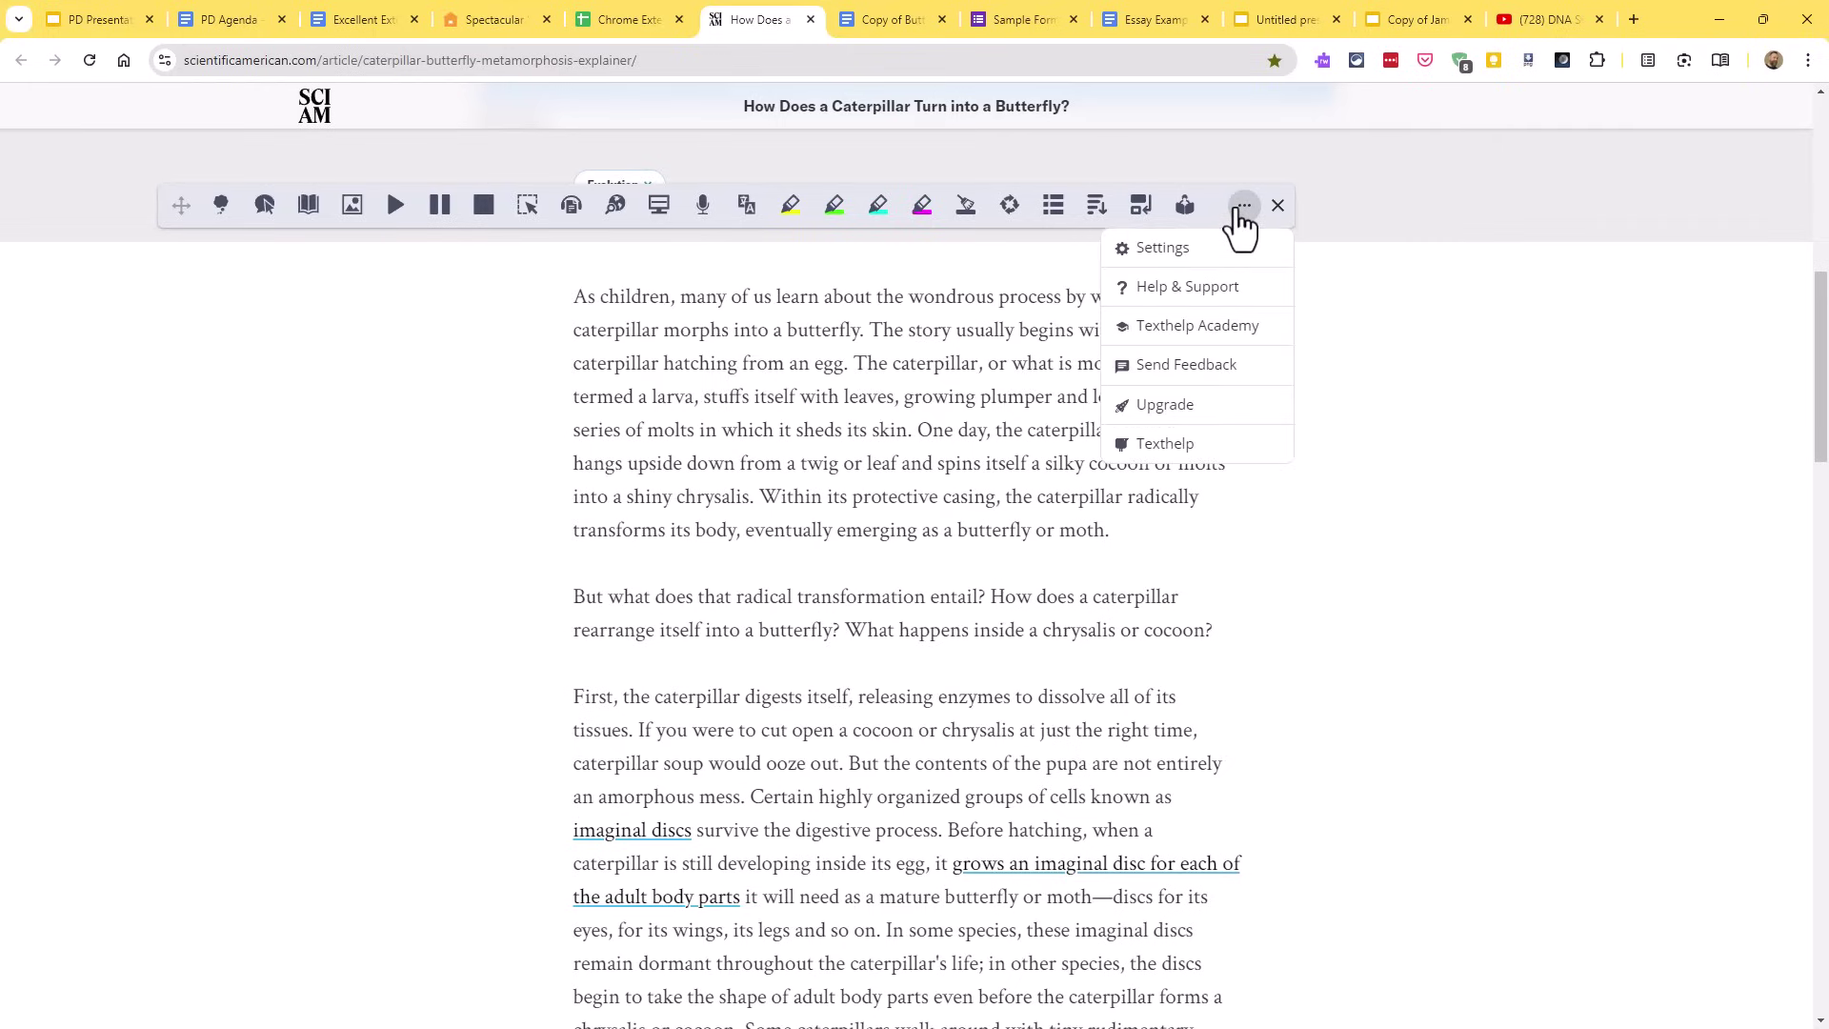
{"action": "left_click", "coordinate": [1164, 252]}
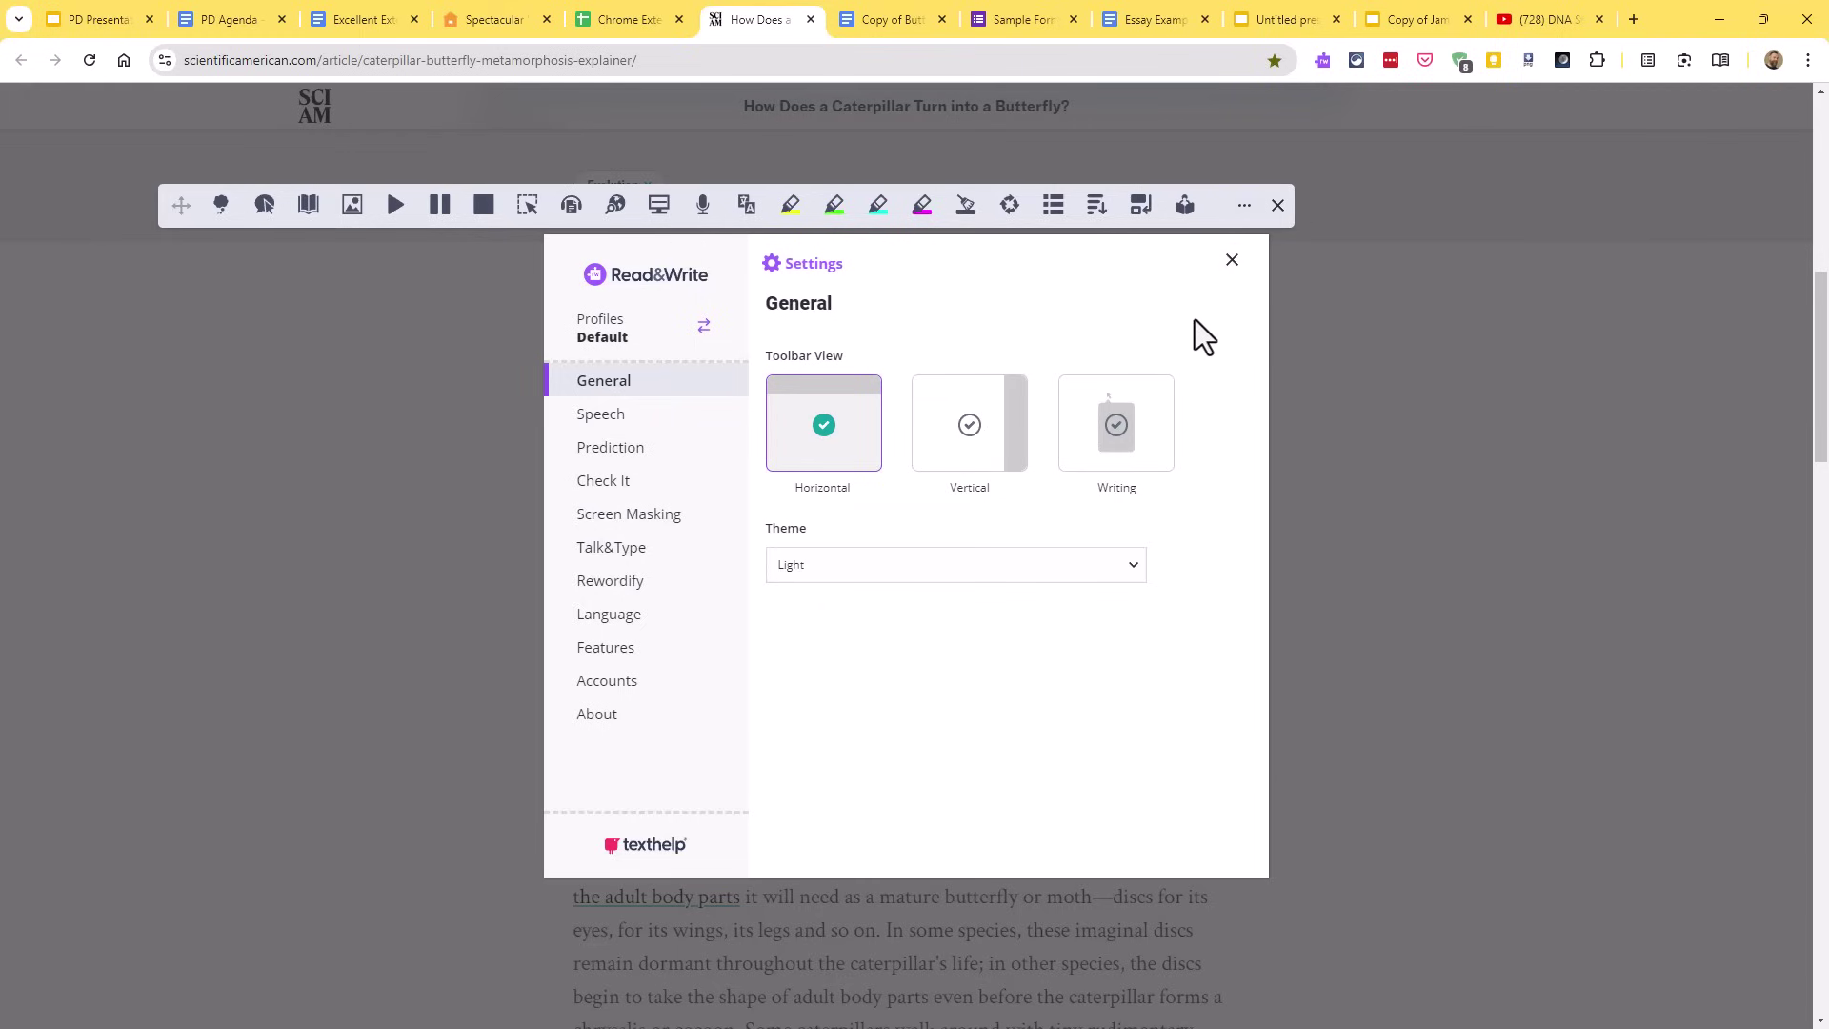
{"action": "left_click", "coordinate": [615, 416]}
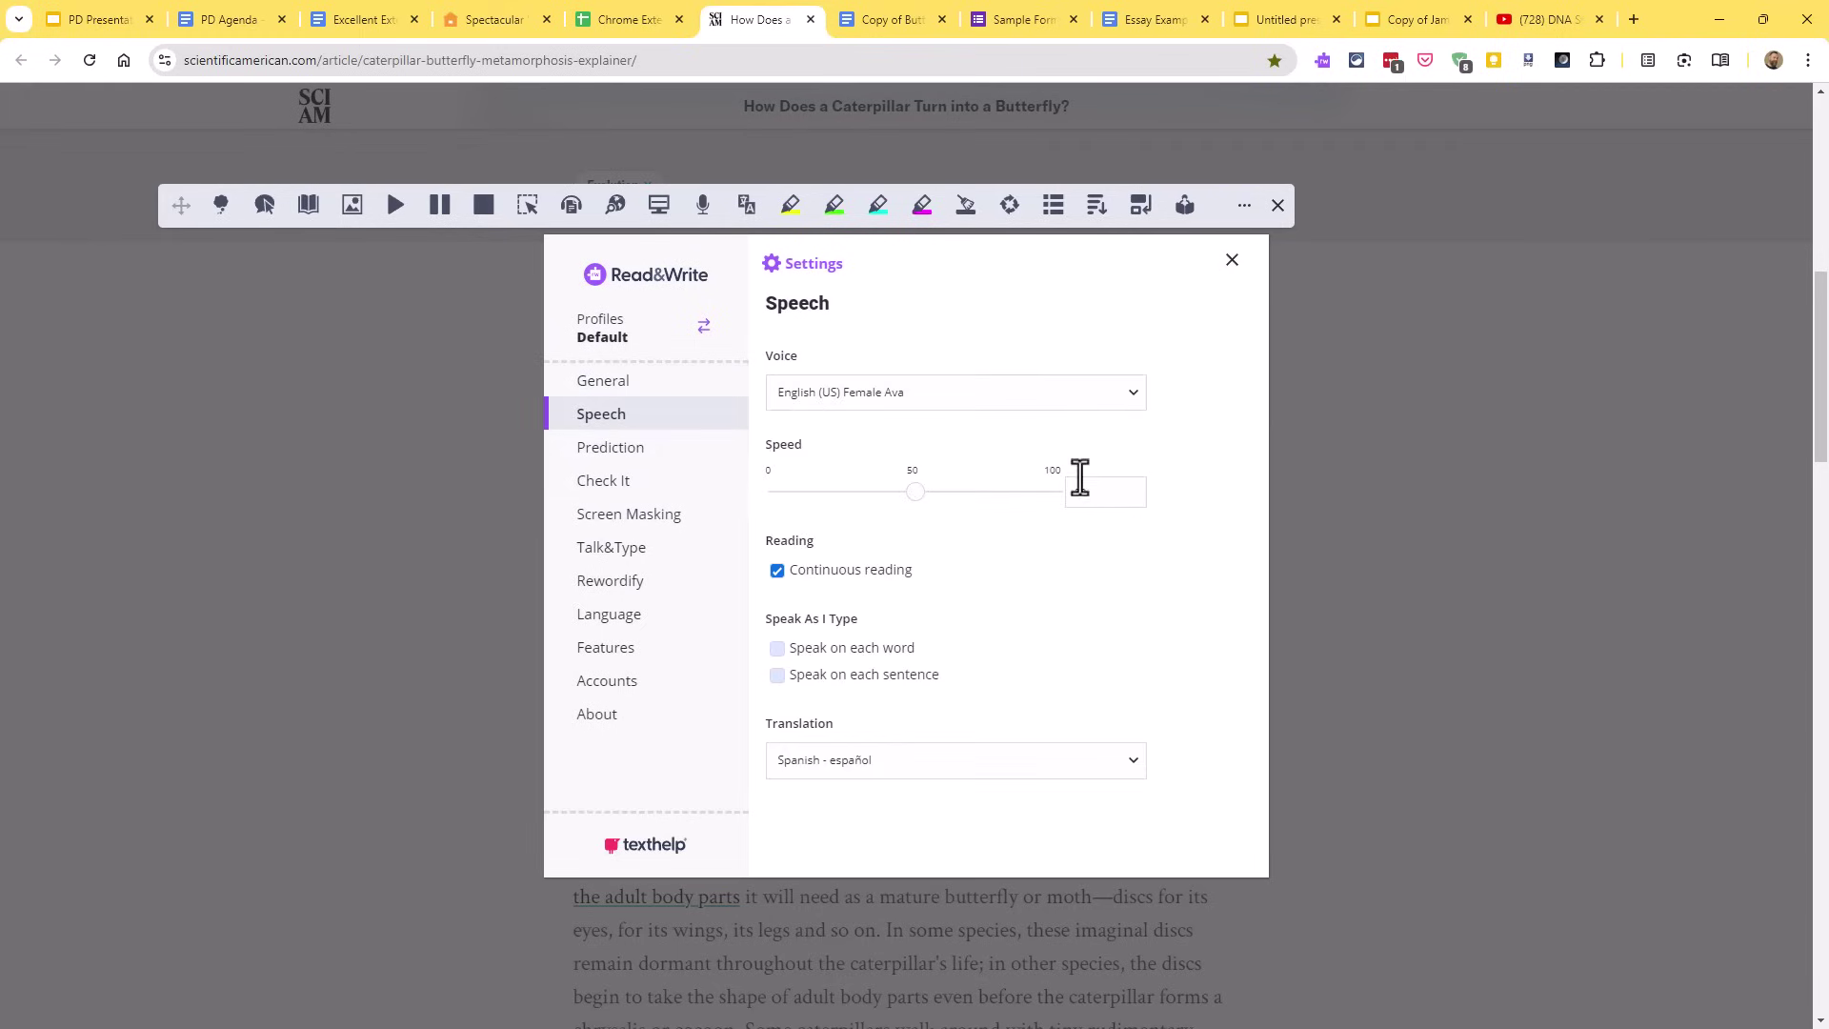
{"action": "left_click", "coordinate": [1134, 398]}
{"action": "left_click_drag", "start_coordinate": [1139, 488], "coordinate": [1198, 425]}
{"action": "left_click", "coordinate": [1198, 417]}
{"action": "left_click", "coordinate": [1229, 266]}
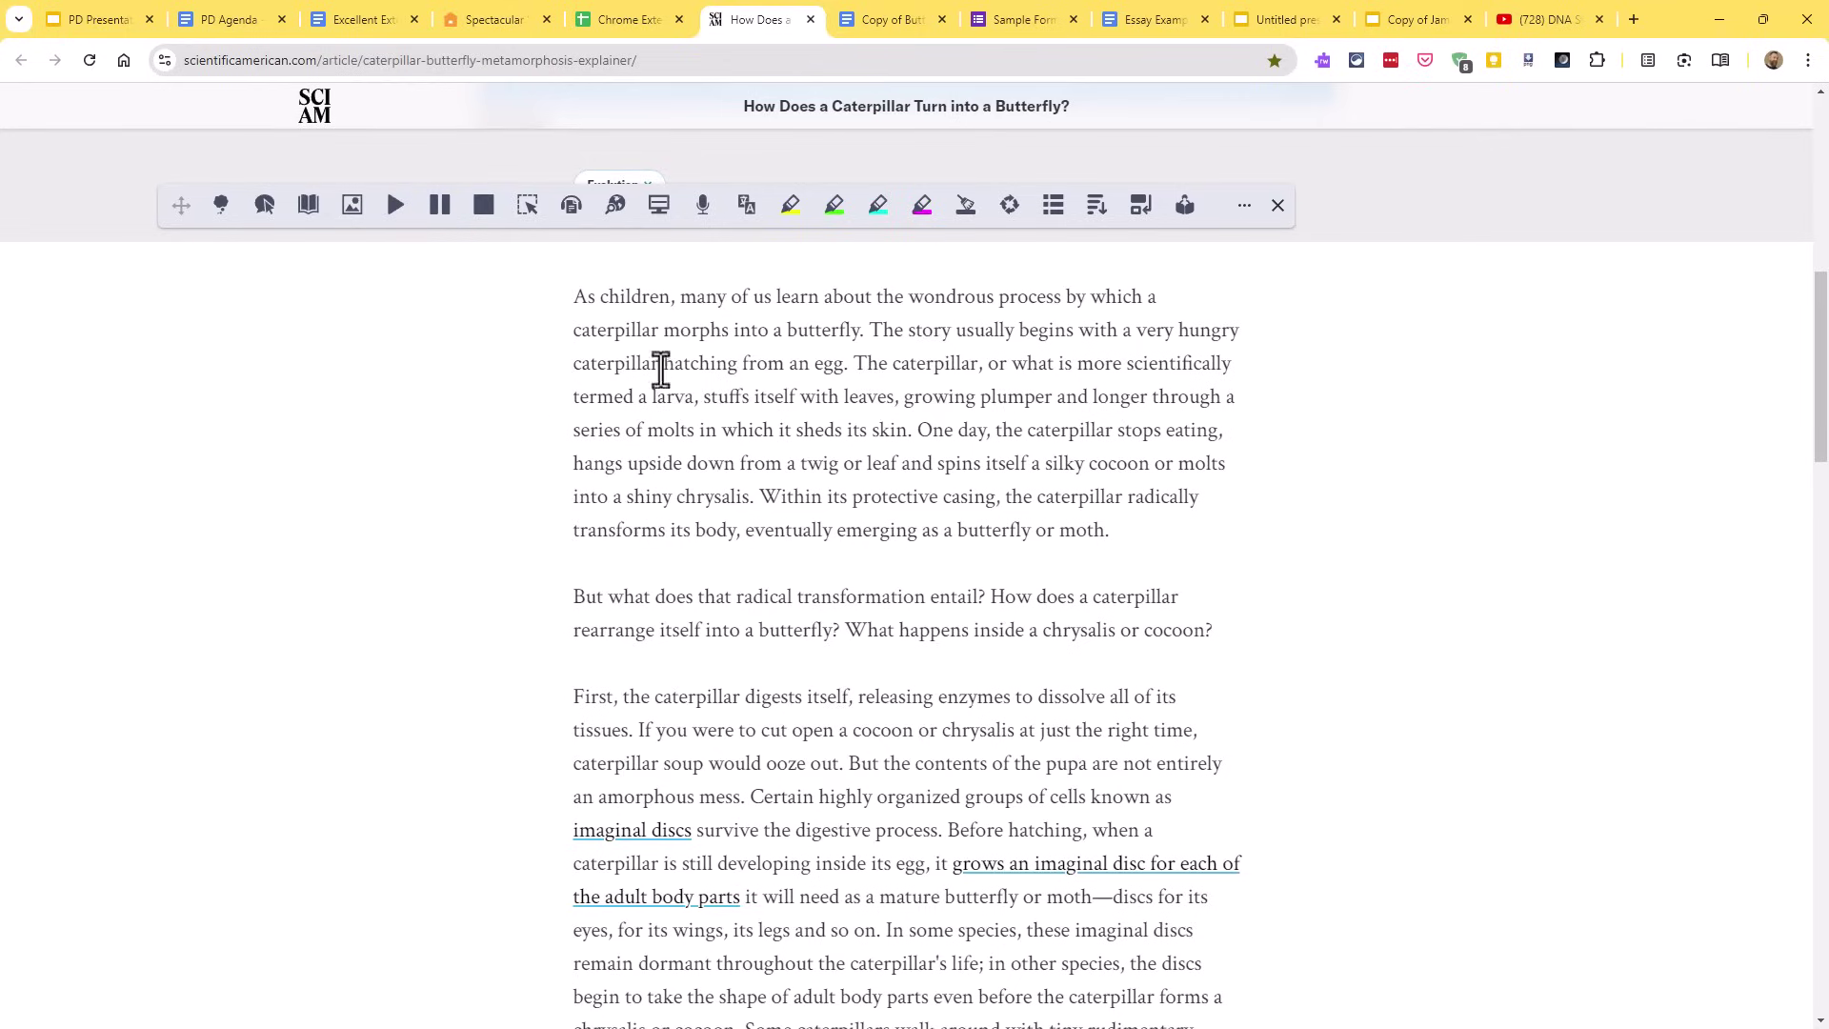
Step: Translate the word "caterpillar" in the article with the Translator, play the original and translated words aloud, and close the translation
{"action": "left_click", "coordinate": [749, 211]}
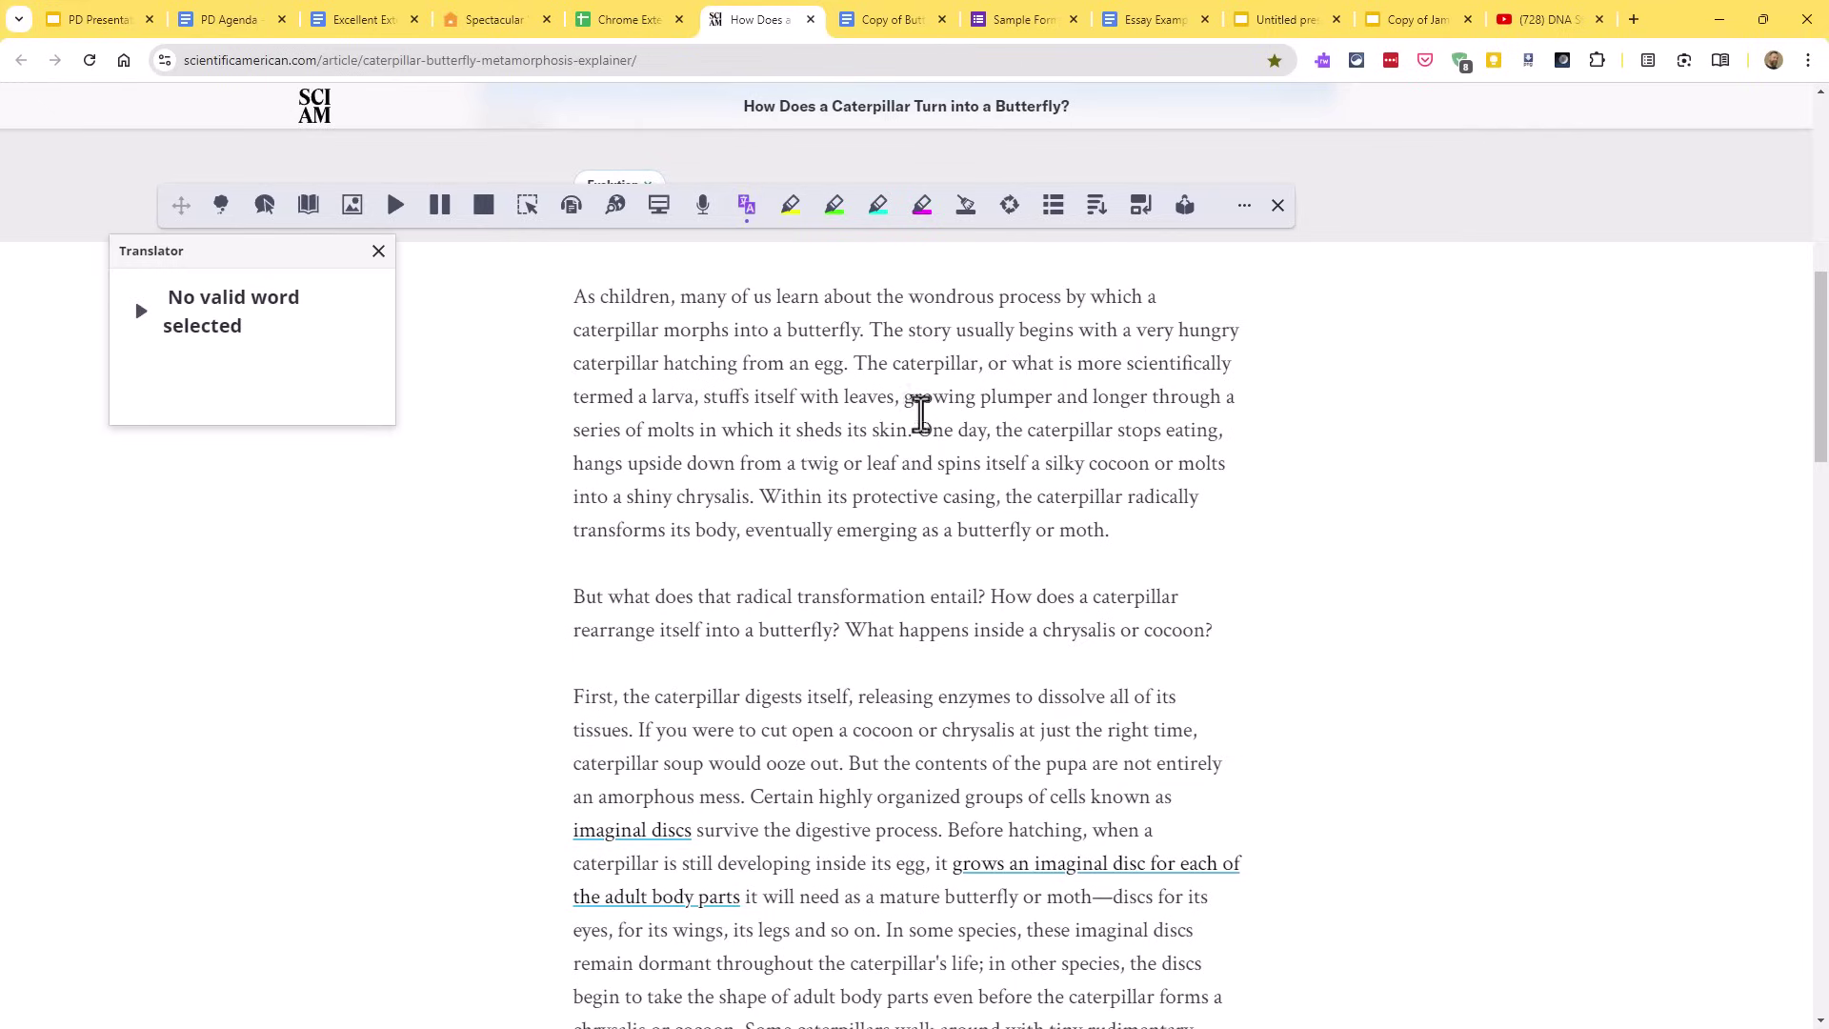
{"action": "left_click_drag", "start_coordinate": [892, 367], "coordinate": [980, 368]}
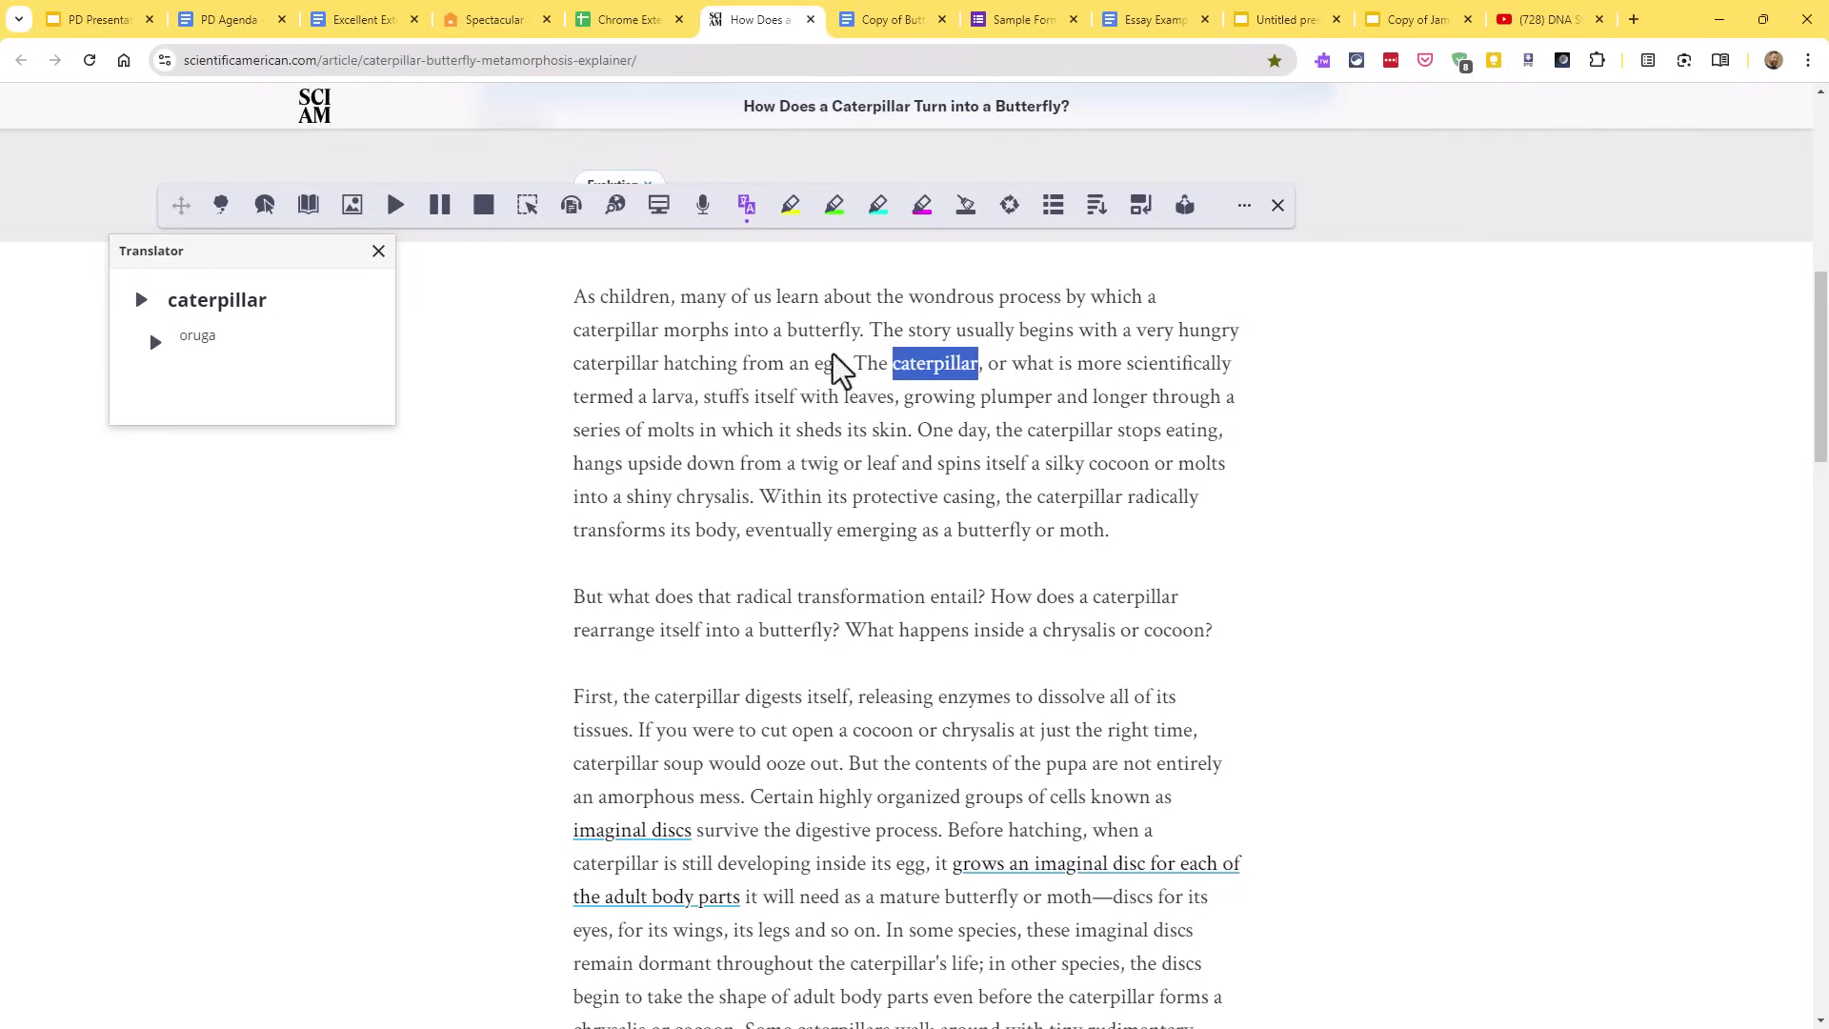
{"action": "left_click", "coordinate": [141, 300]}
{"action": "left_click", "coordinate": [141, 301]}
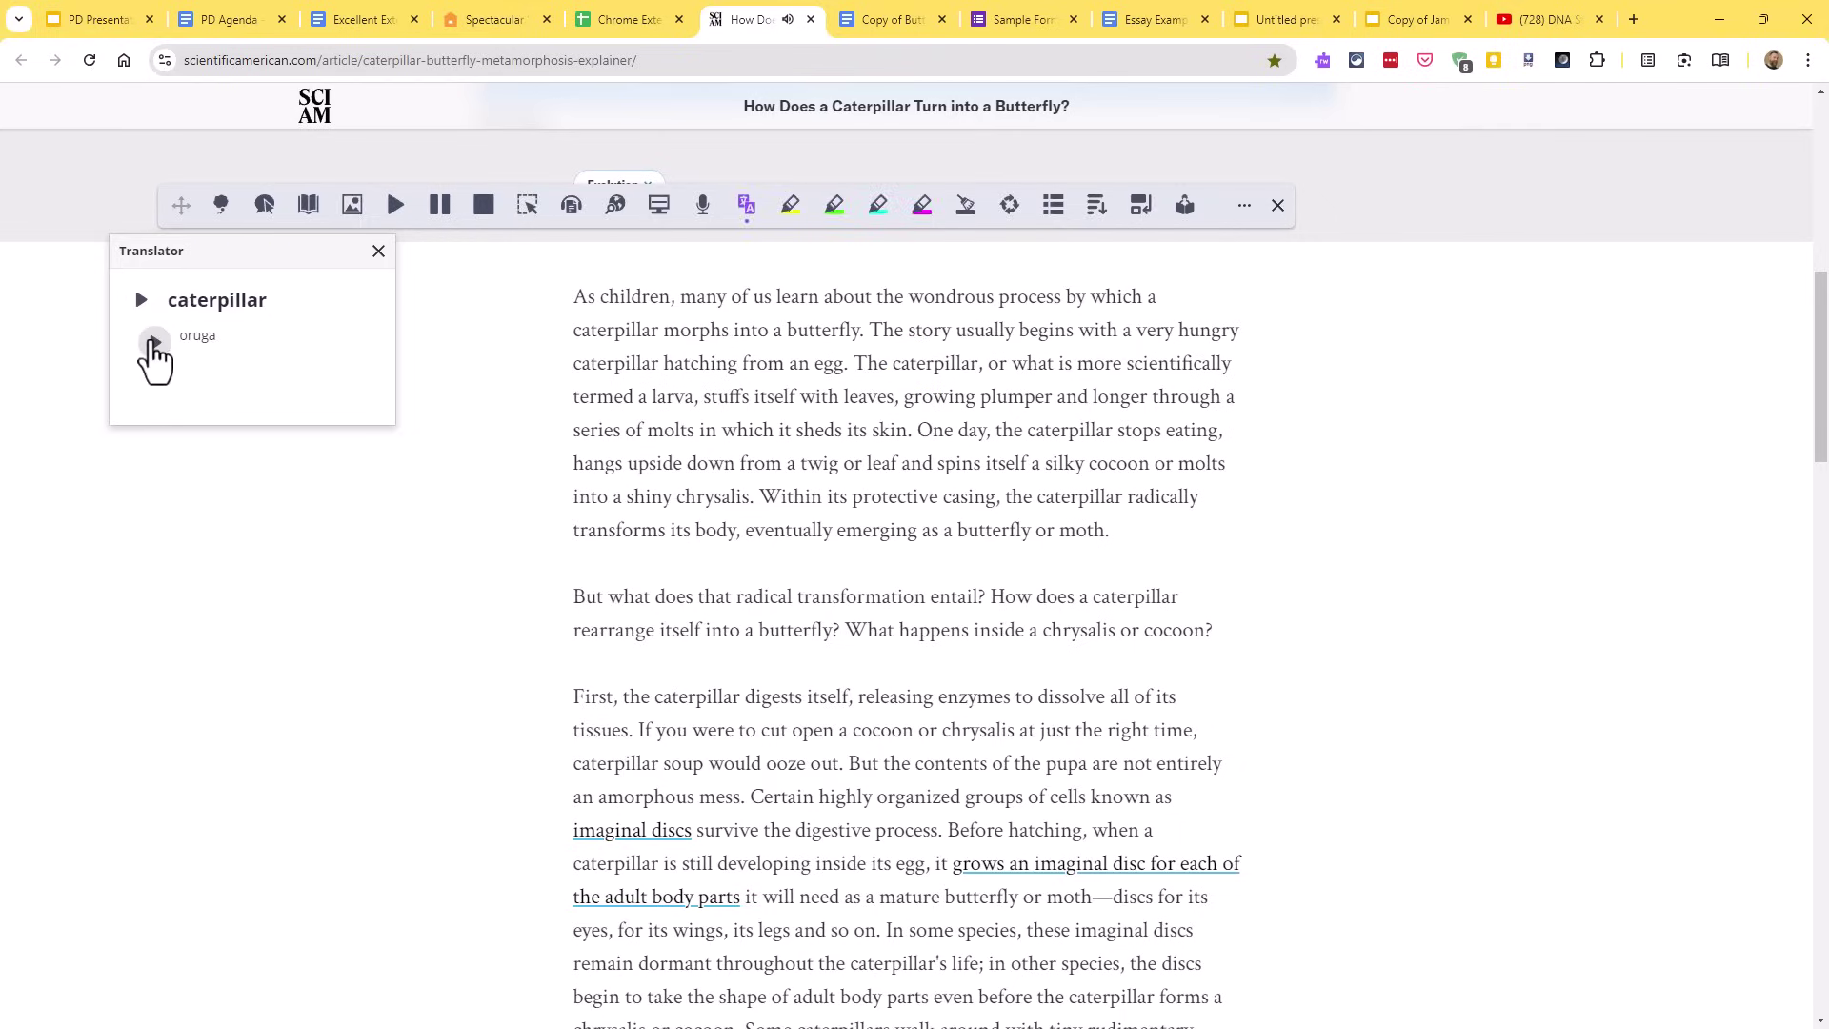
{"action": "left_click", "coordinate": [155, 343]}
{"action": "left_click", "coordinate": [378, 252]}
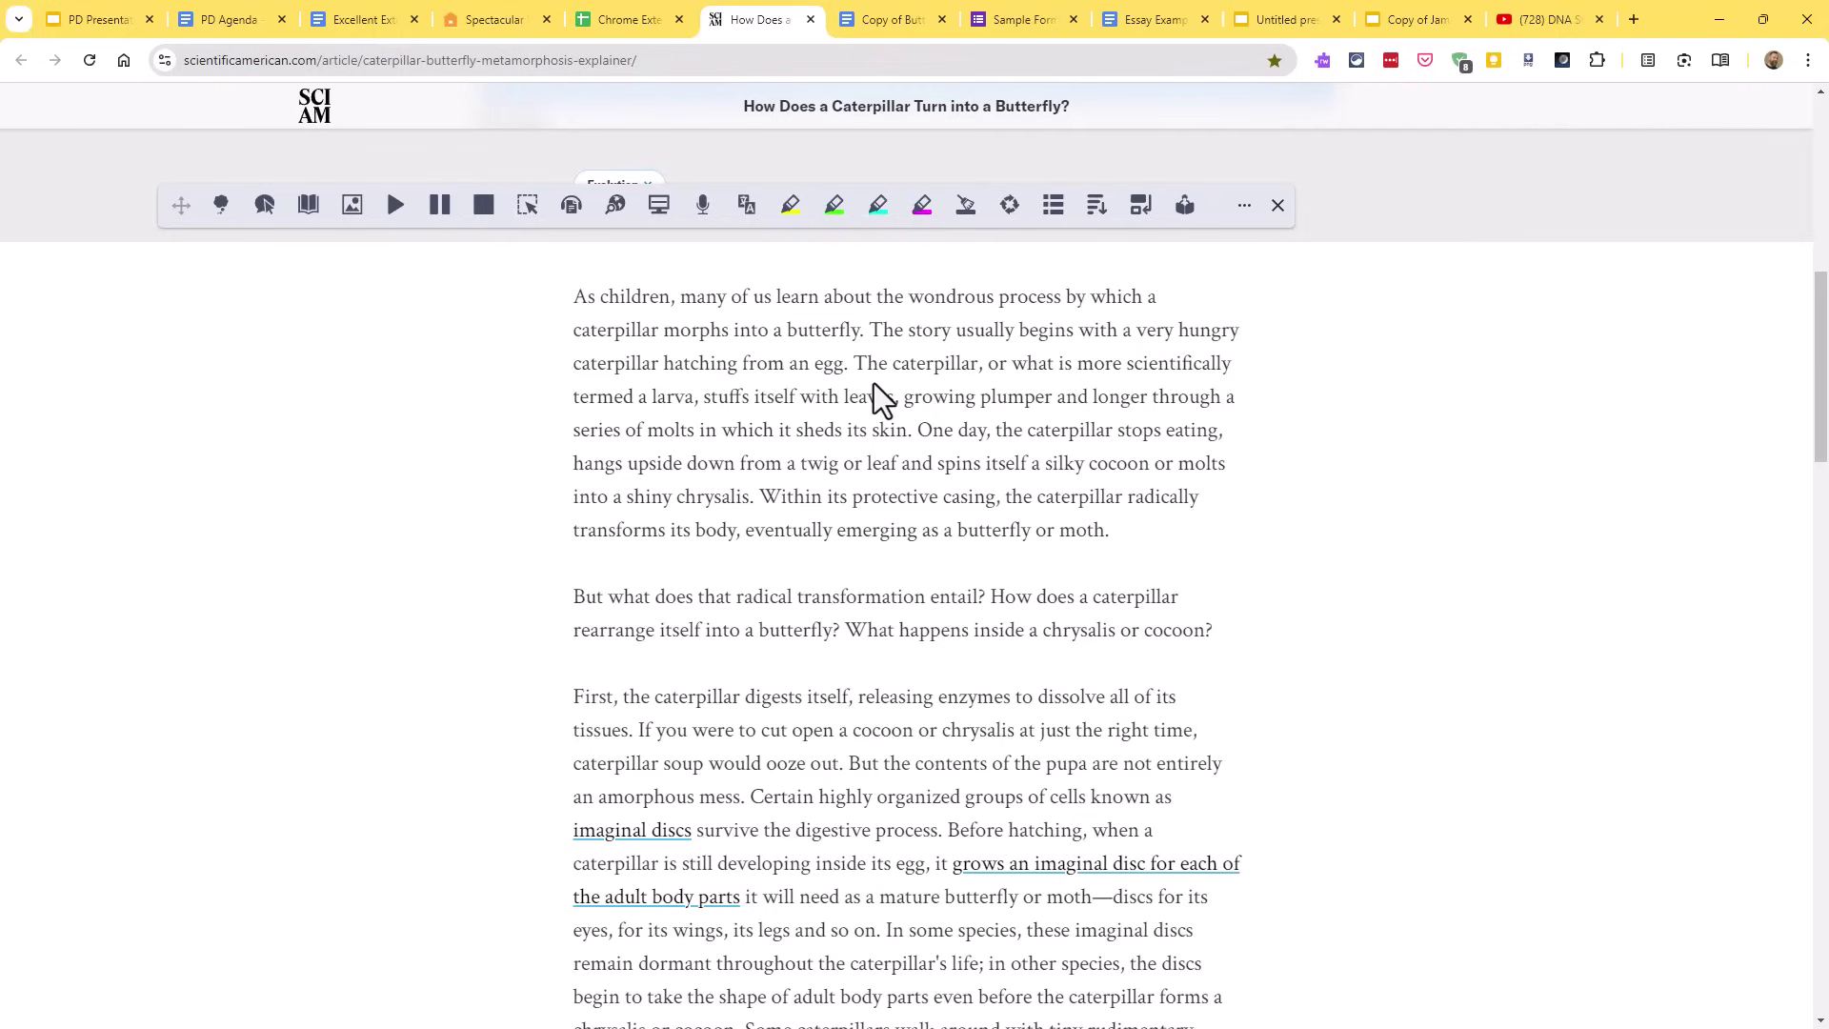
Step: Switch to the Copy of Butterfly Report - Student 2 document, reload it, and read text aloud with the expanded Read&Write toolbar
{"action": "left_click", "coordinate": [889, 21]}
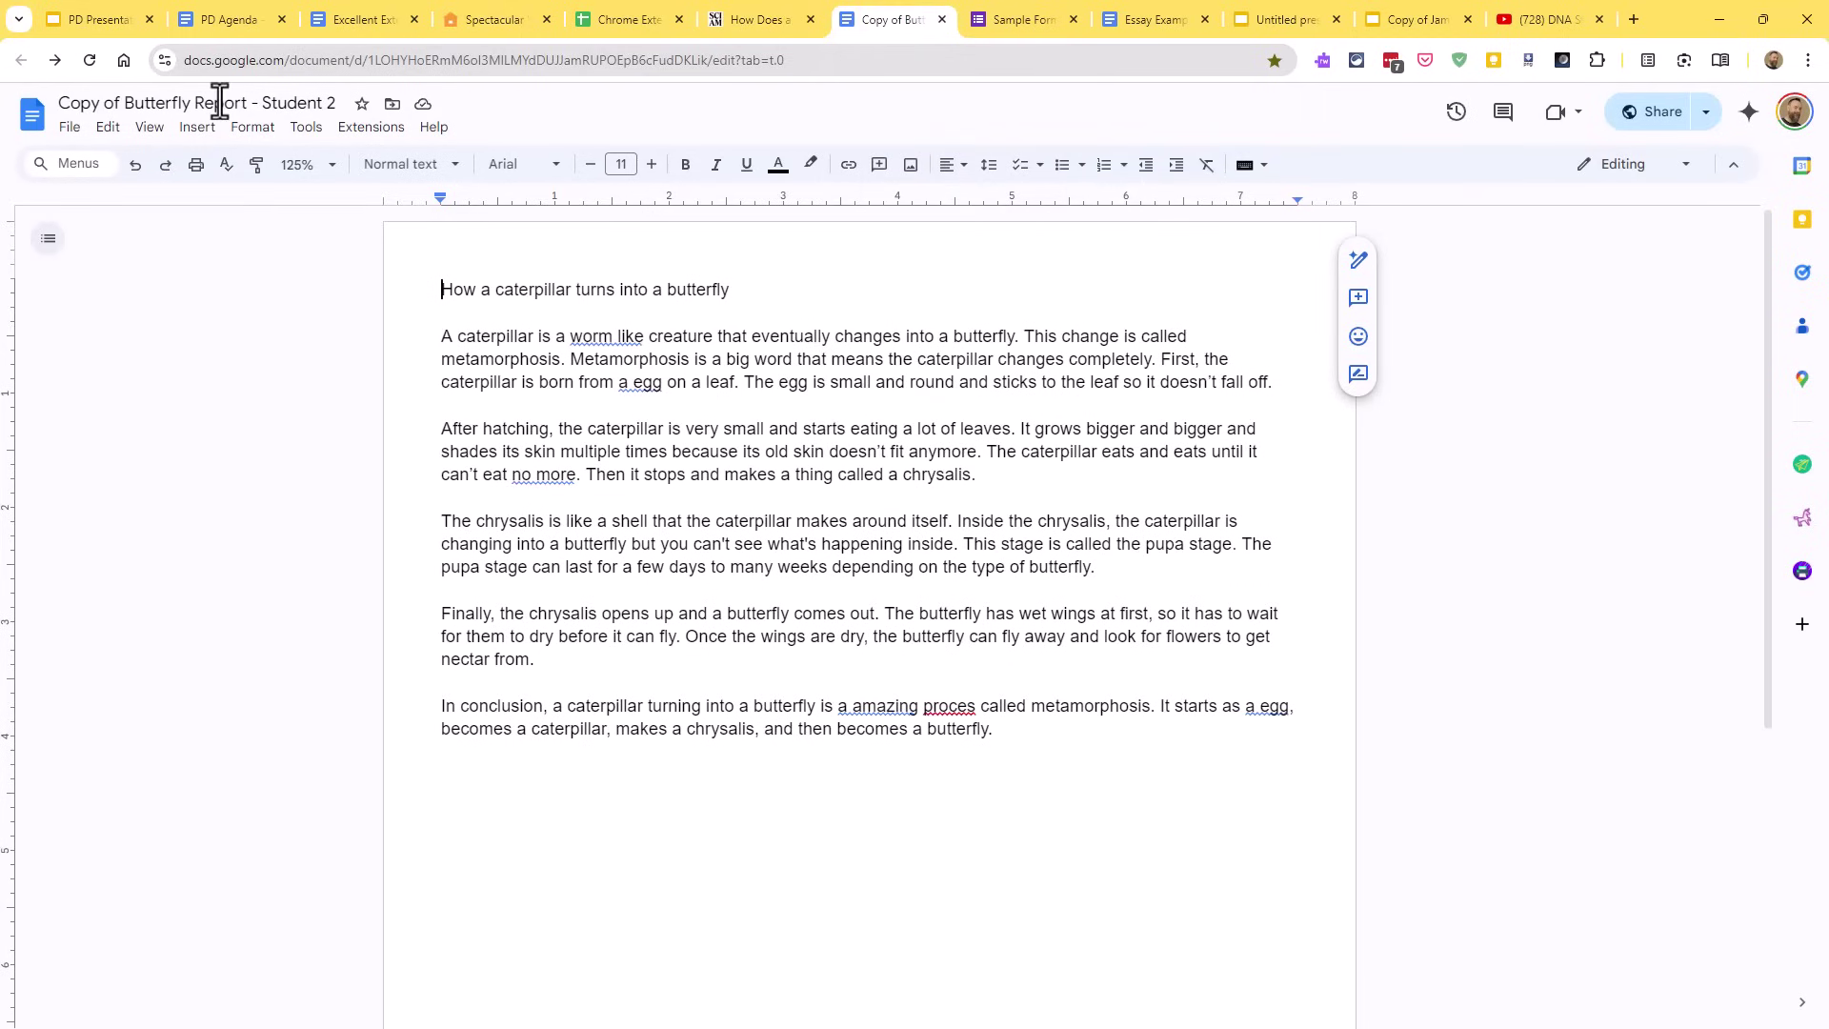
{"action": "left_click", "coordinate": [96, 63]}
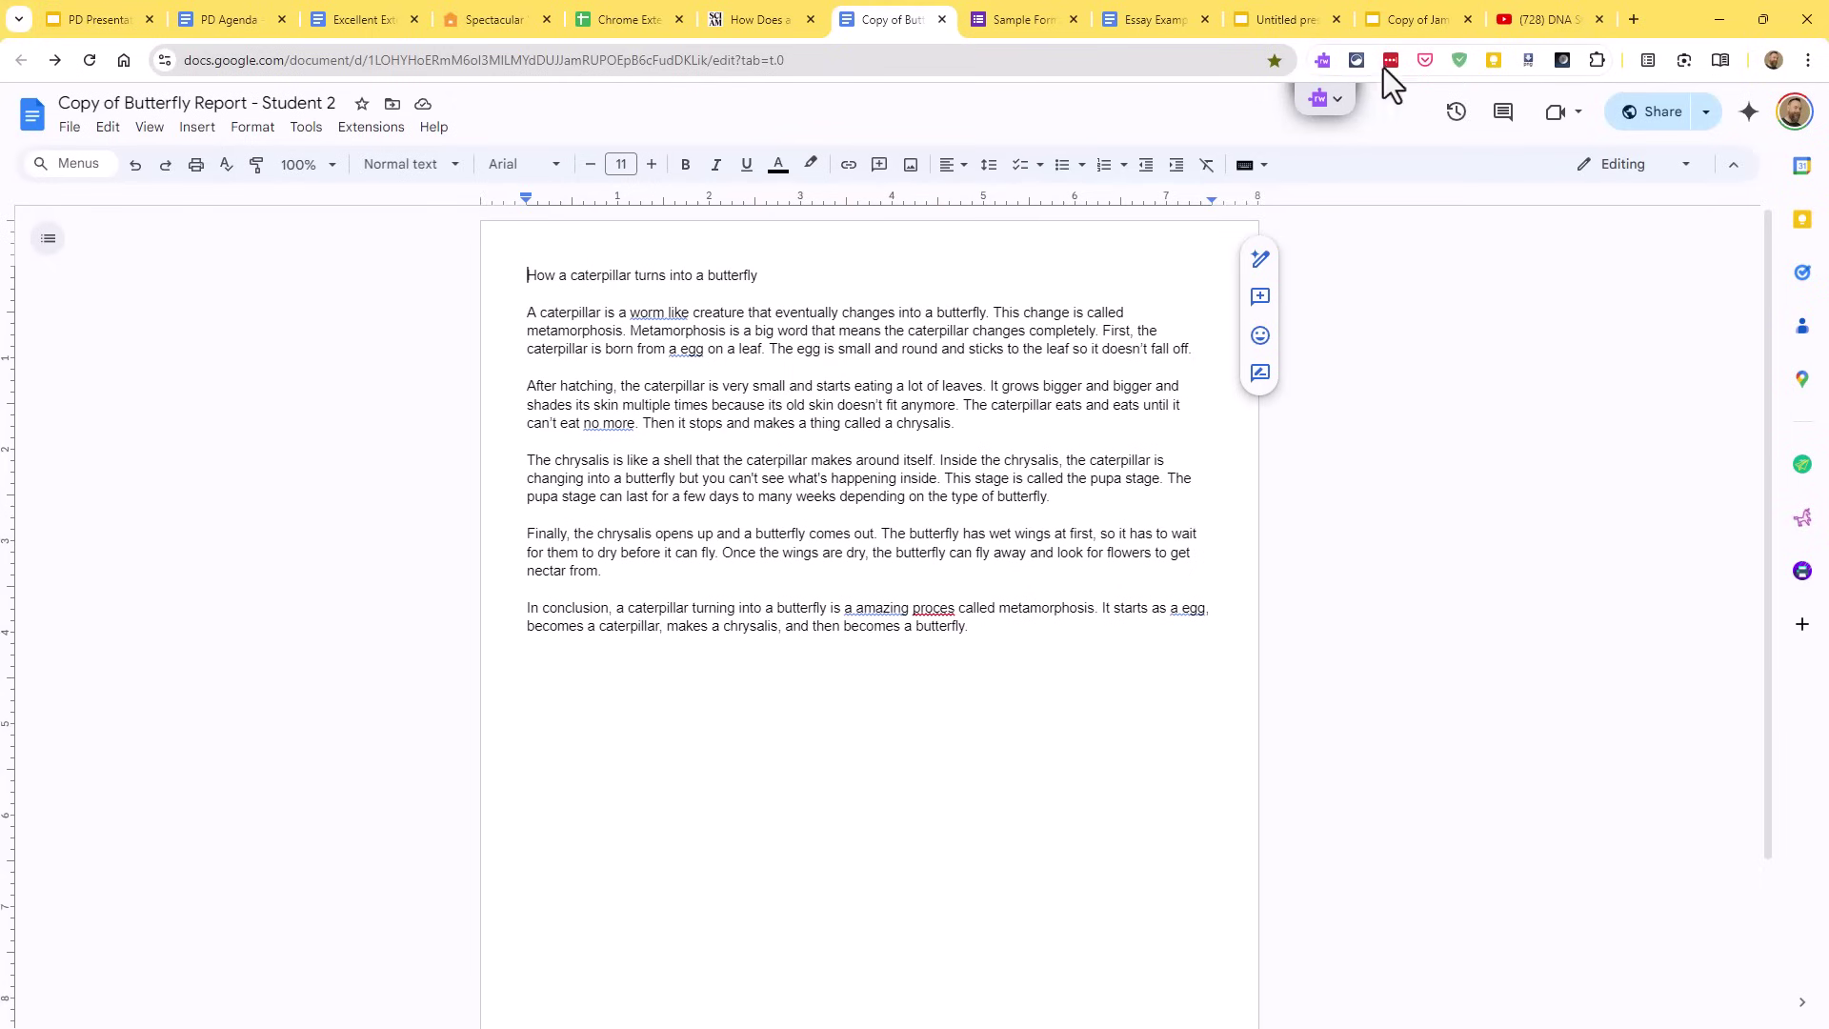
{"action": "left_click", "coordinate": [1315, 99]}
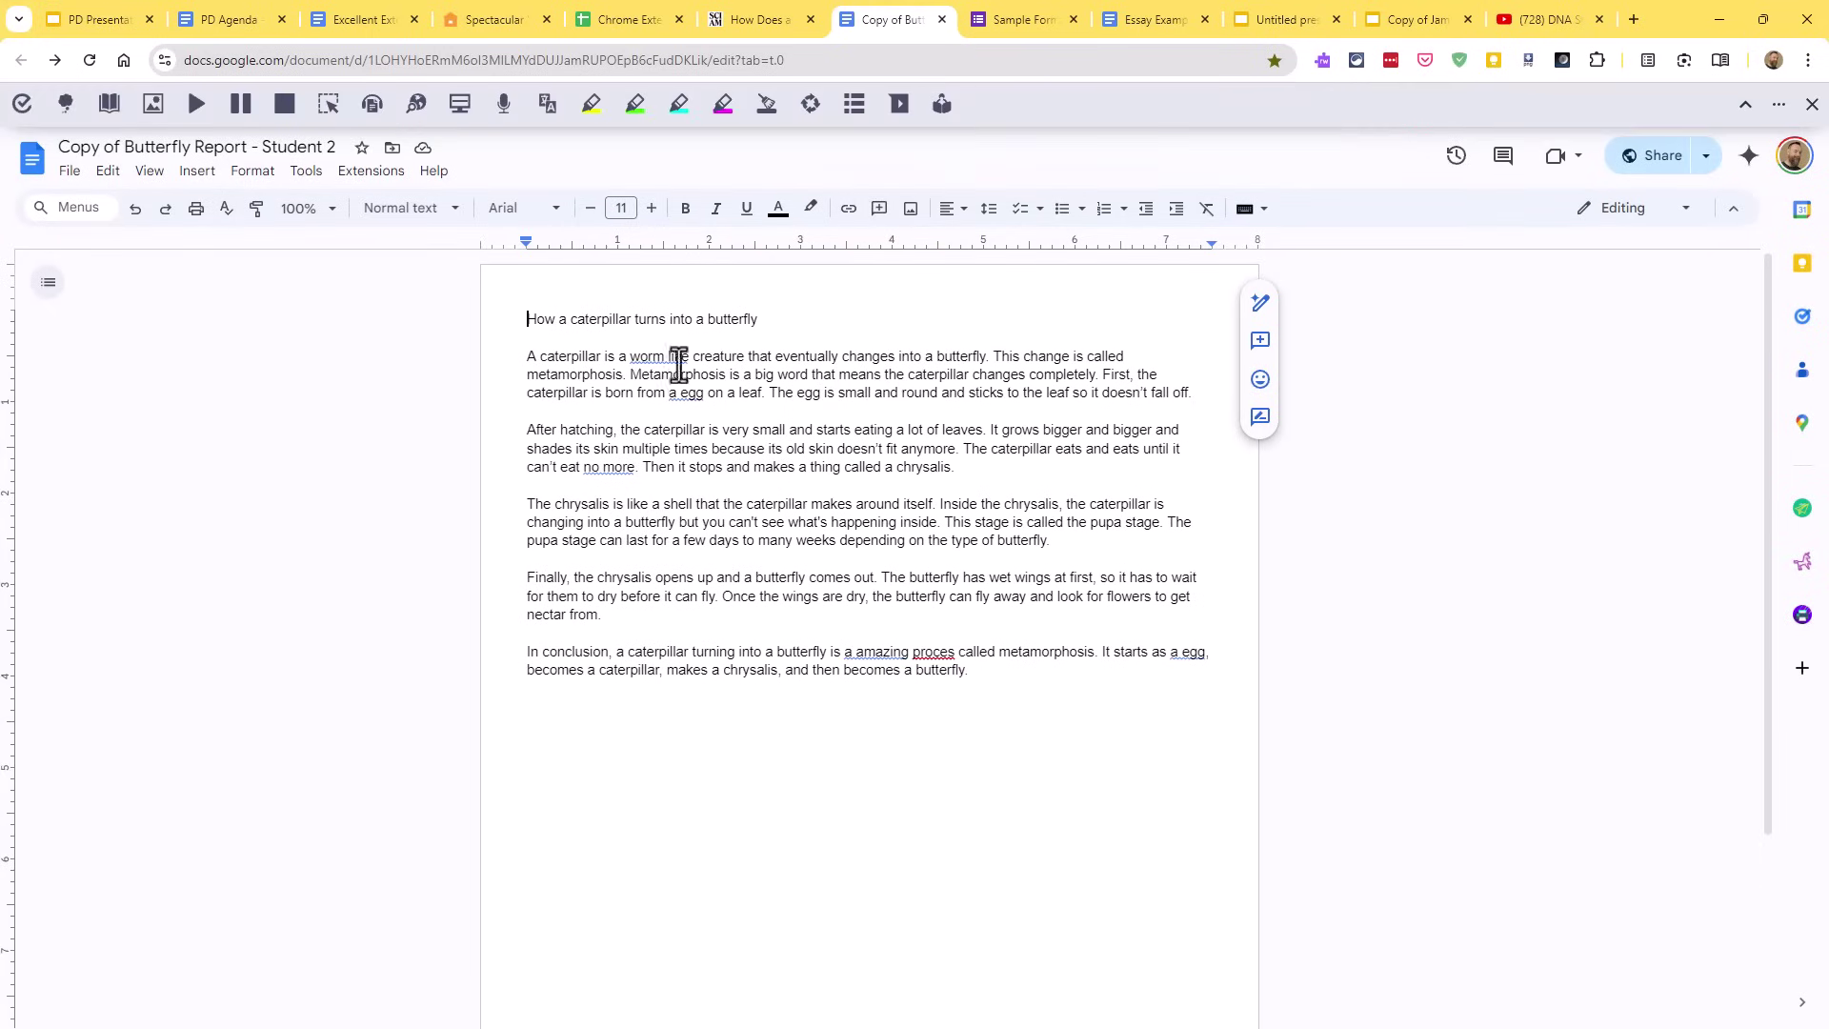
{"action": "left_click", "coordinate": [196, 102]}
Step: Set the butterfly report's zoom to 125% and collapse the Read&Write toolbar
{"action": "left_click", "coordinate": [310, 209]}
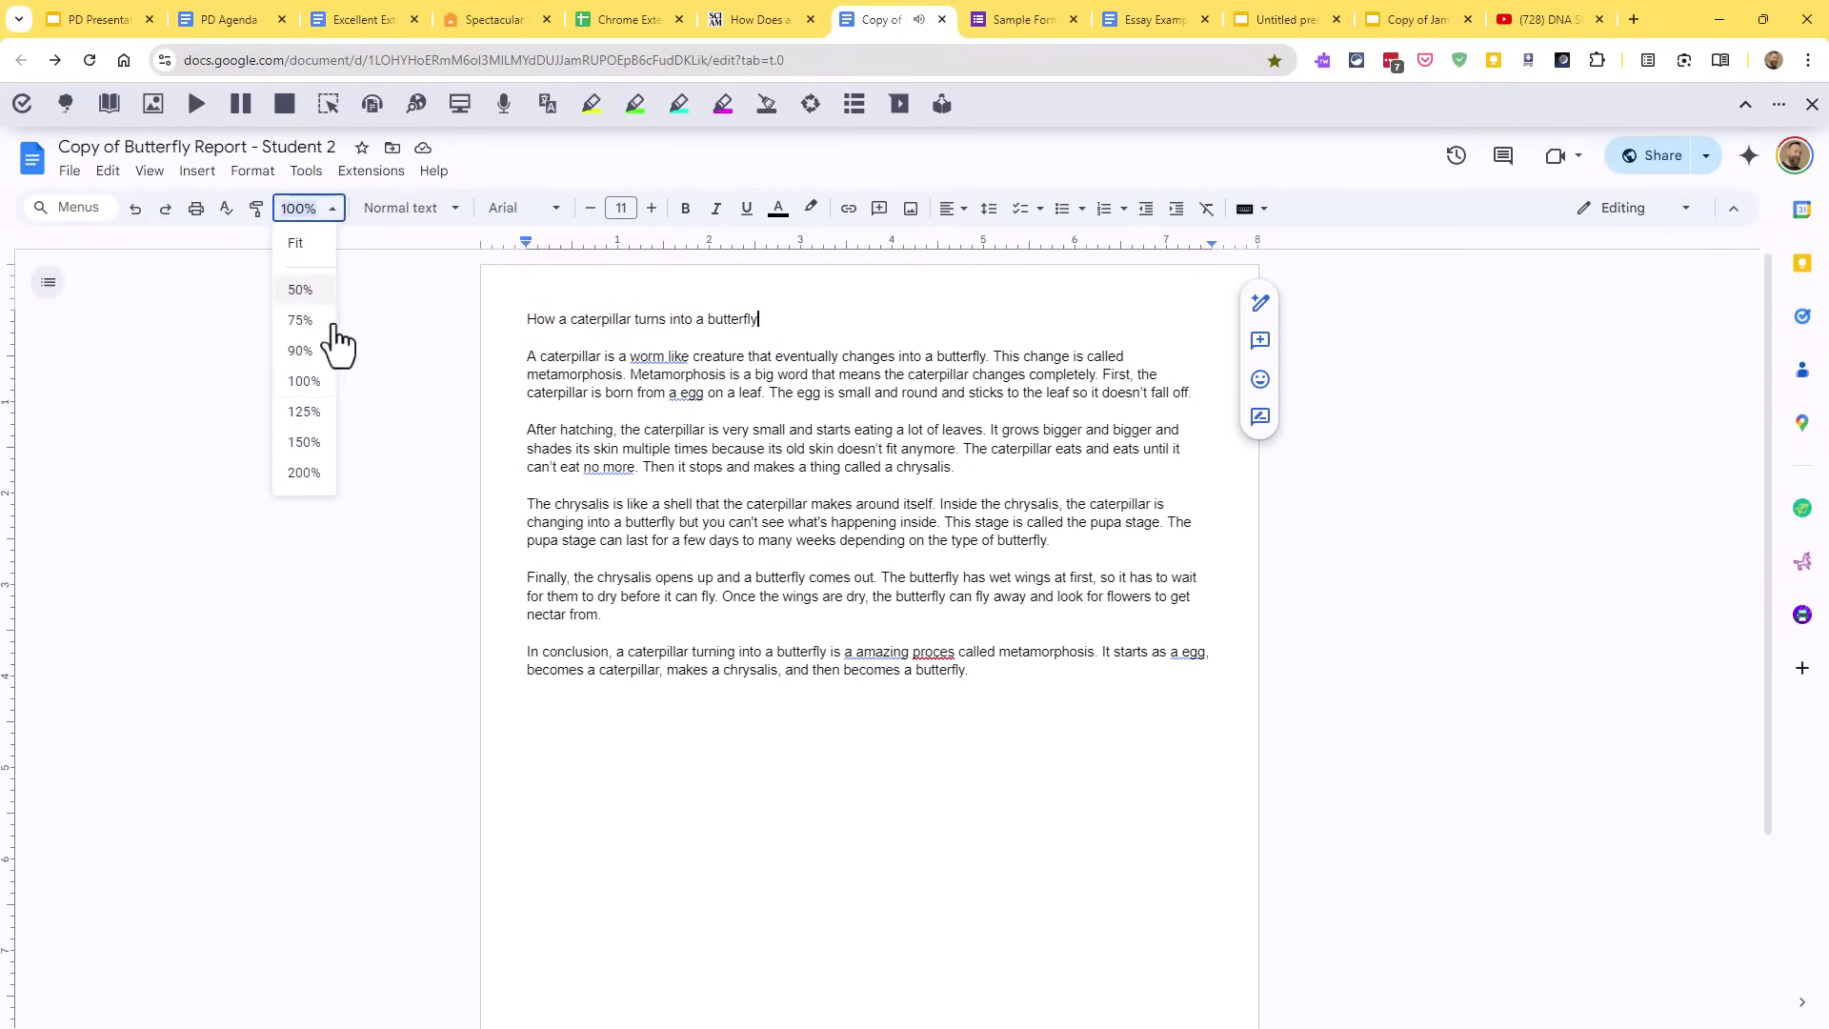
{"action": "left_click", "coordinate": [324, 420]}
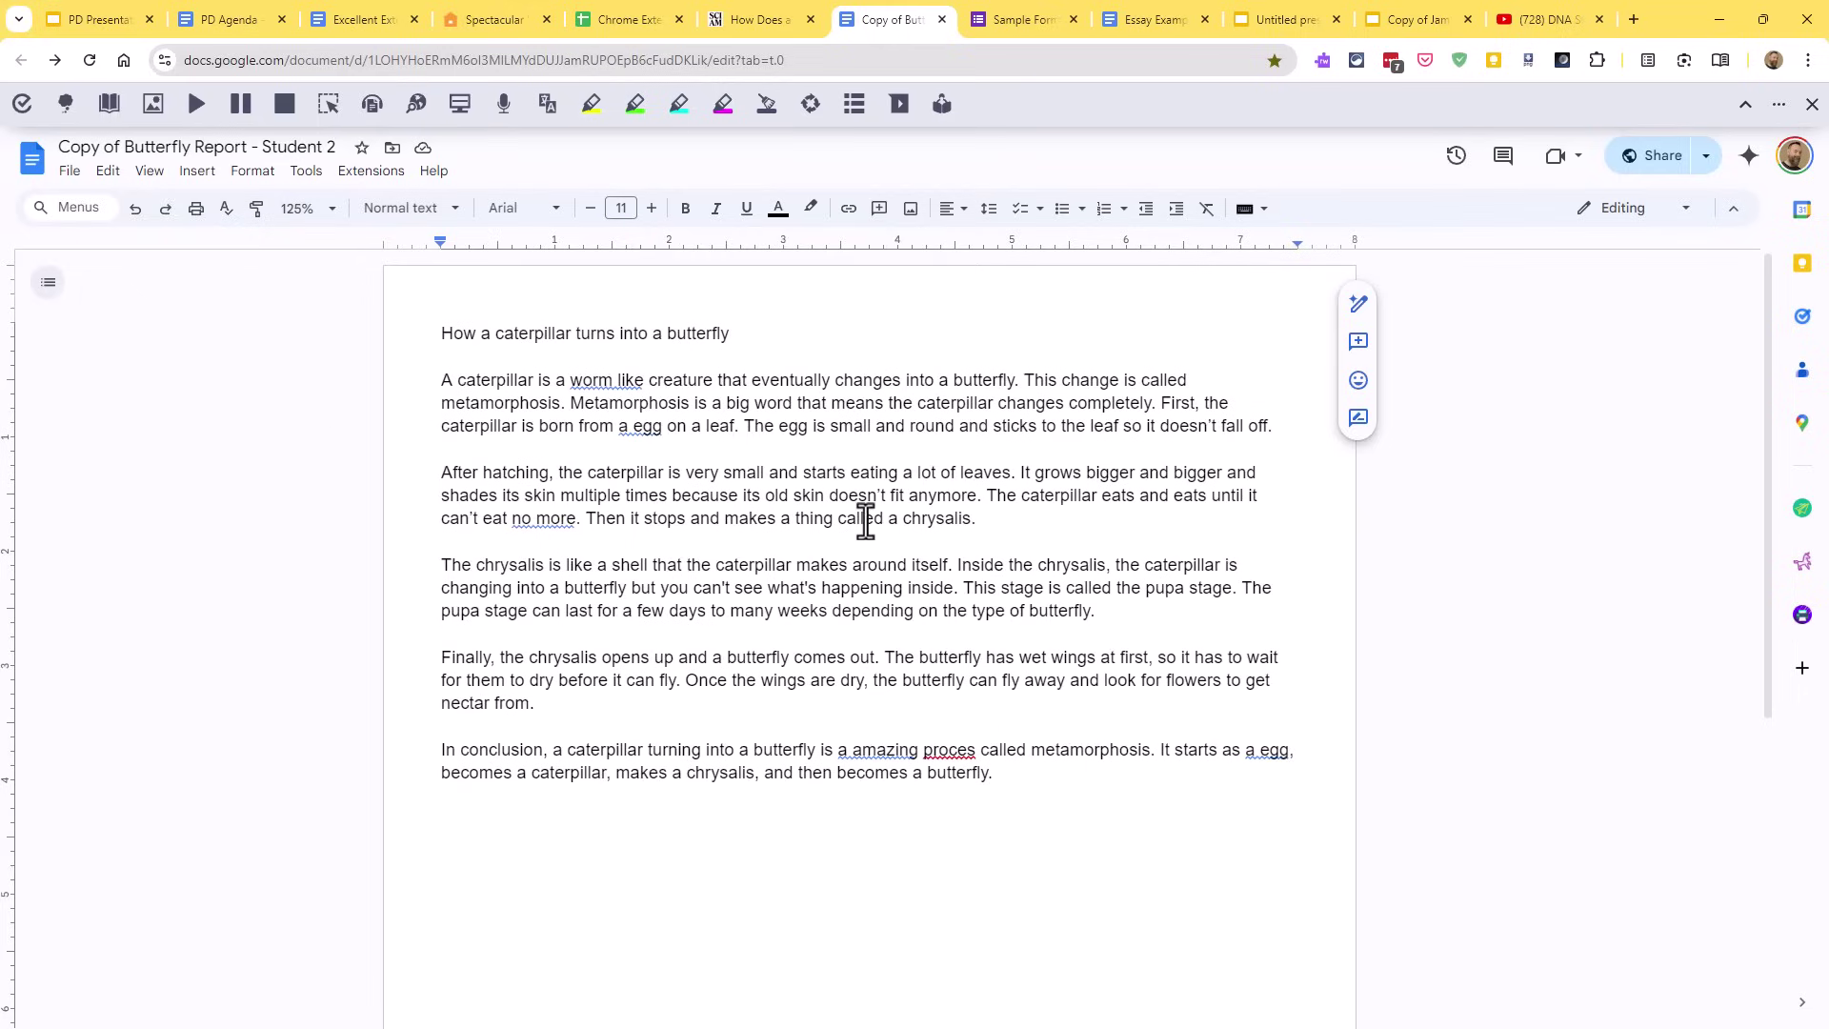
{"action": "left_click", "coordinate": [1745, 112]}
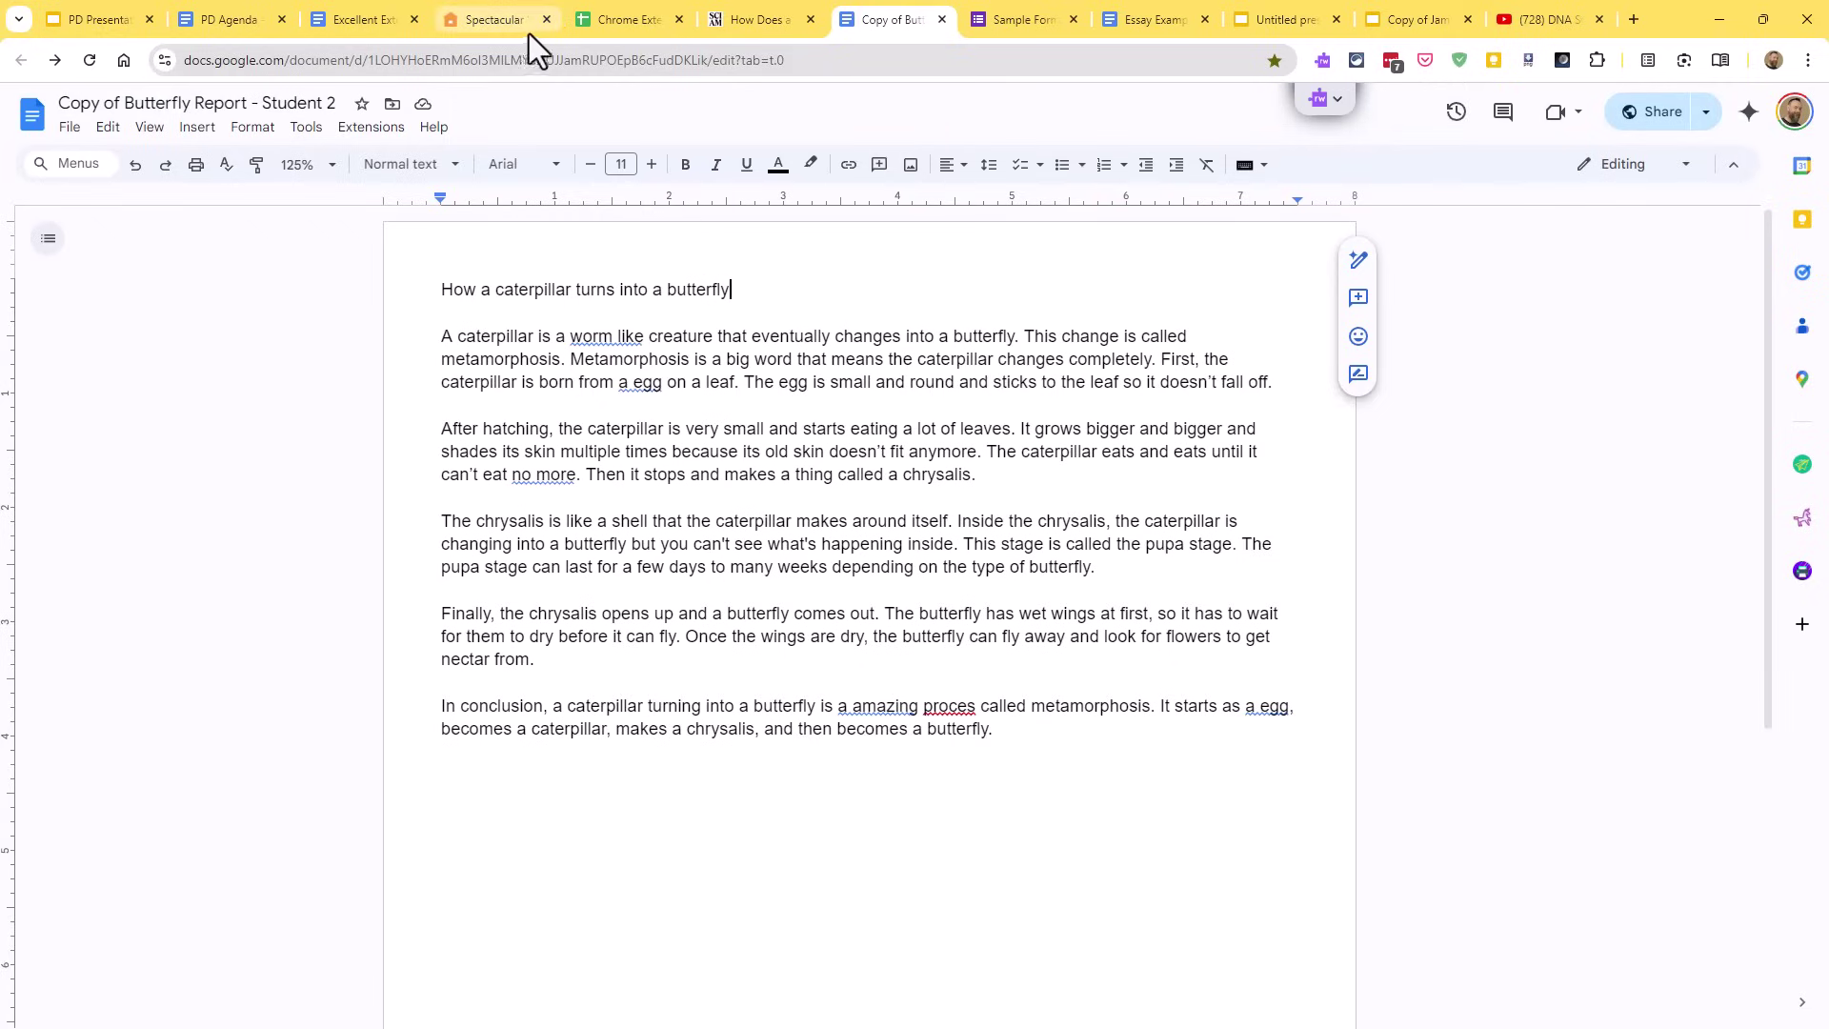
{"action": "left_click", "coordinate": [726, 28]}
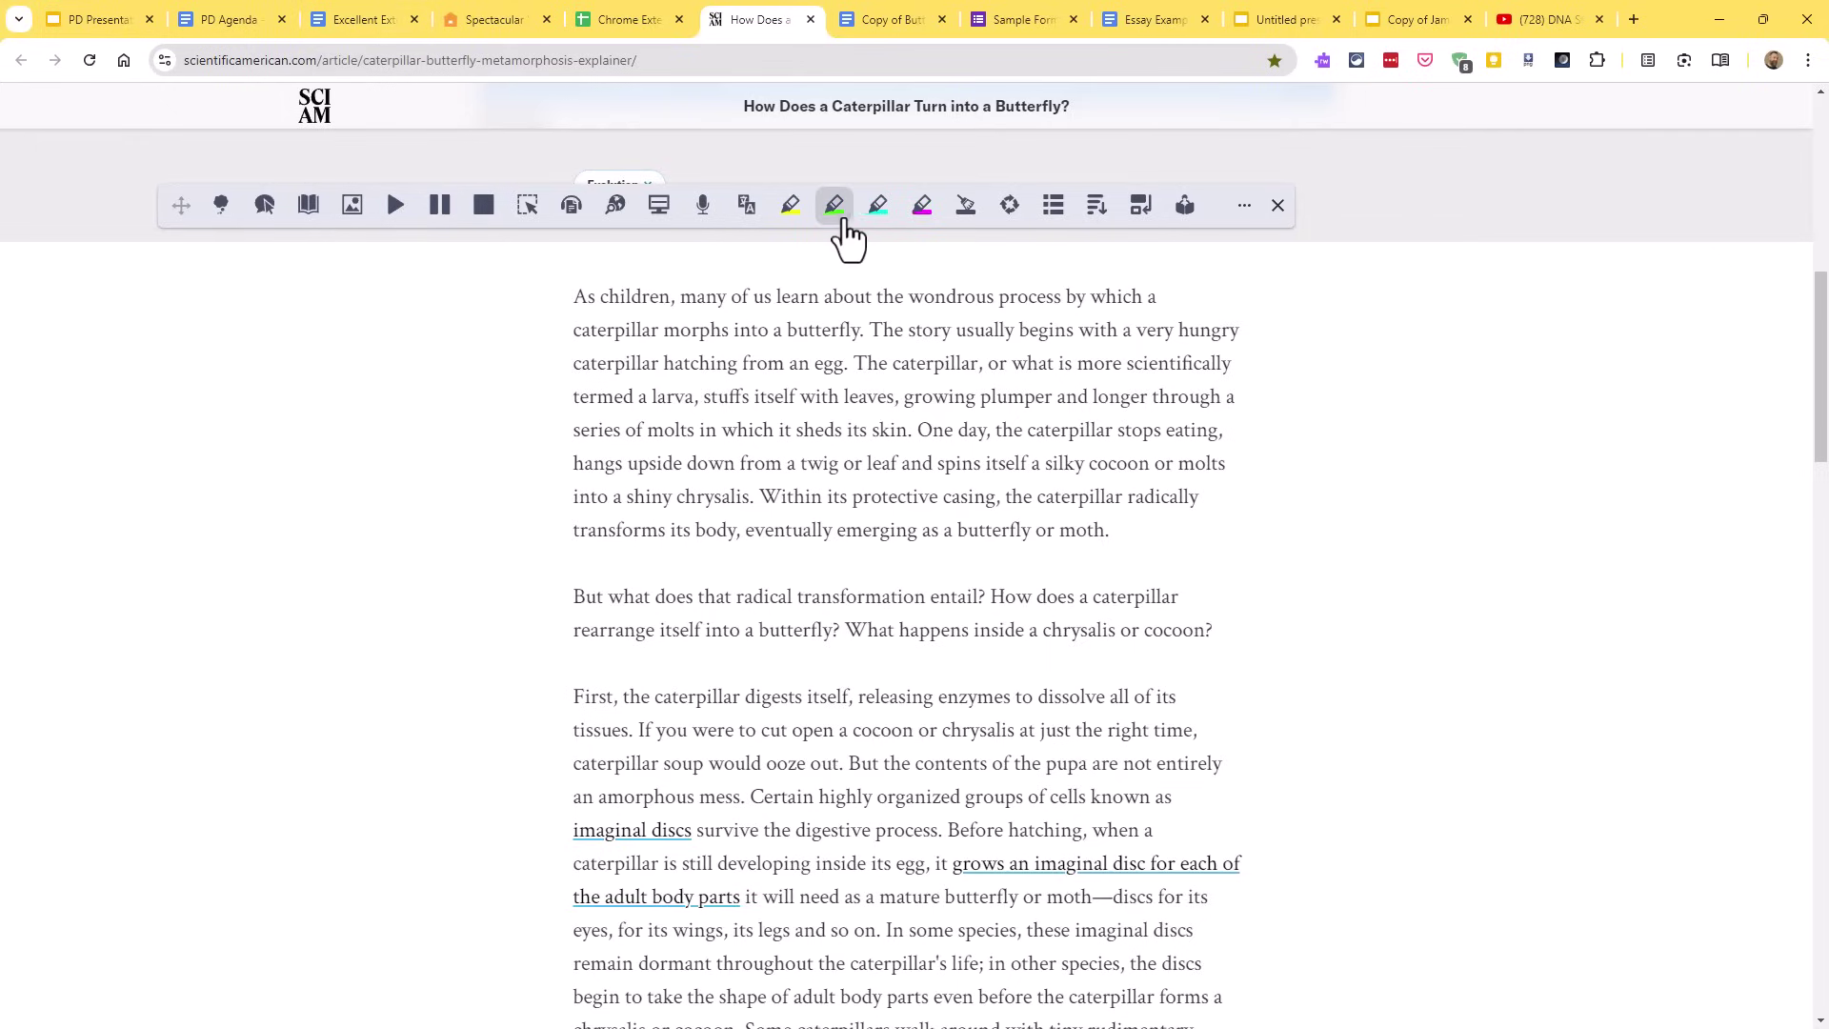
{"action": "left_click", "coordinate": [791, 217]}
Step: In the PD Agenda document, follow the "free for educators" link in the Read&Write for Google Chrome section
{"action": "left_click", "coordinate": [232, 26]}
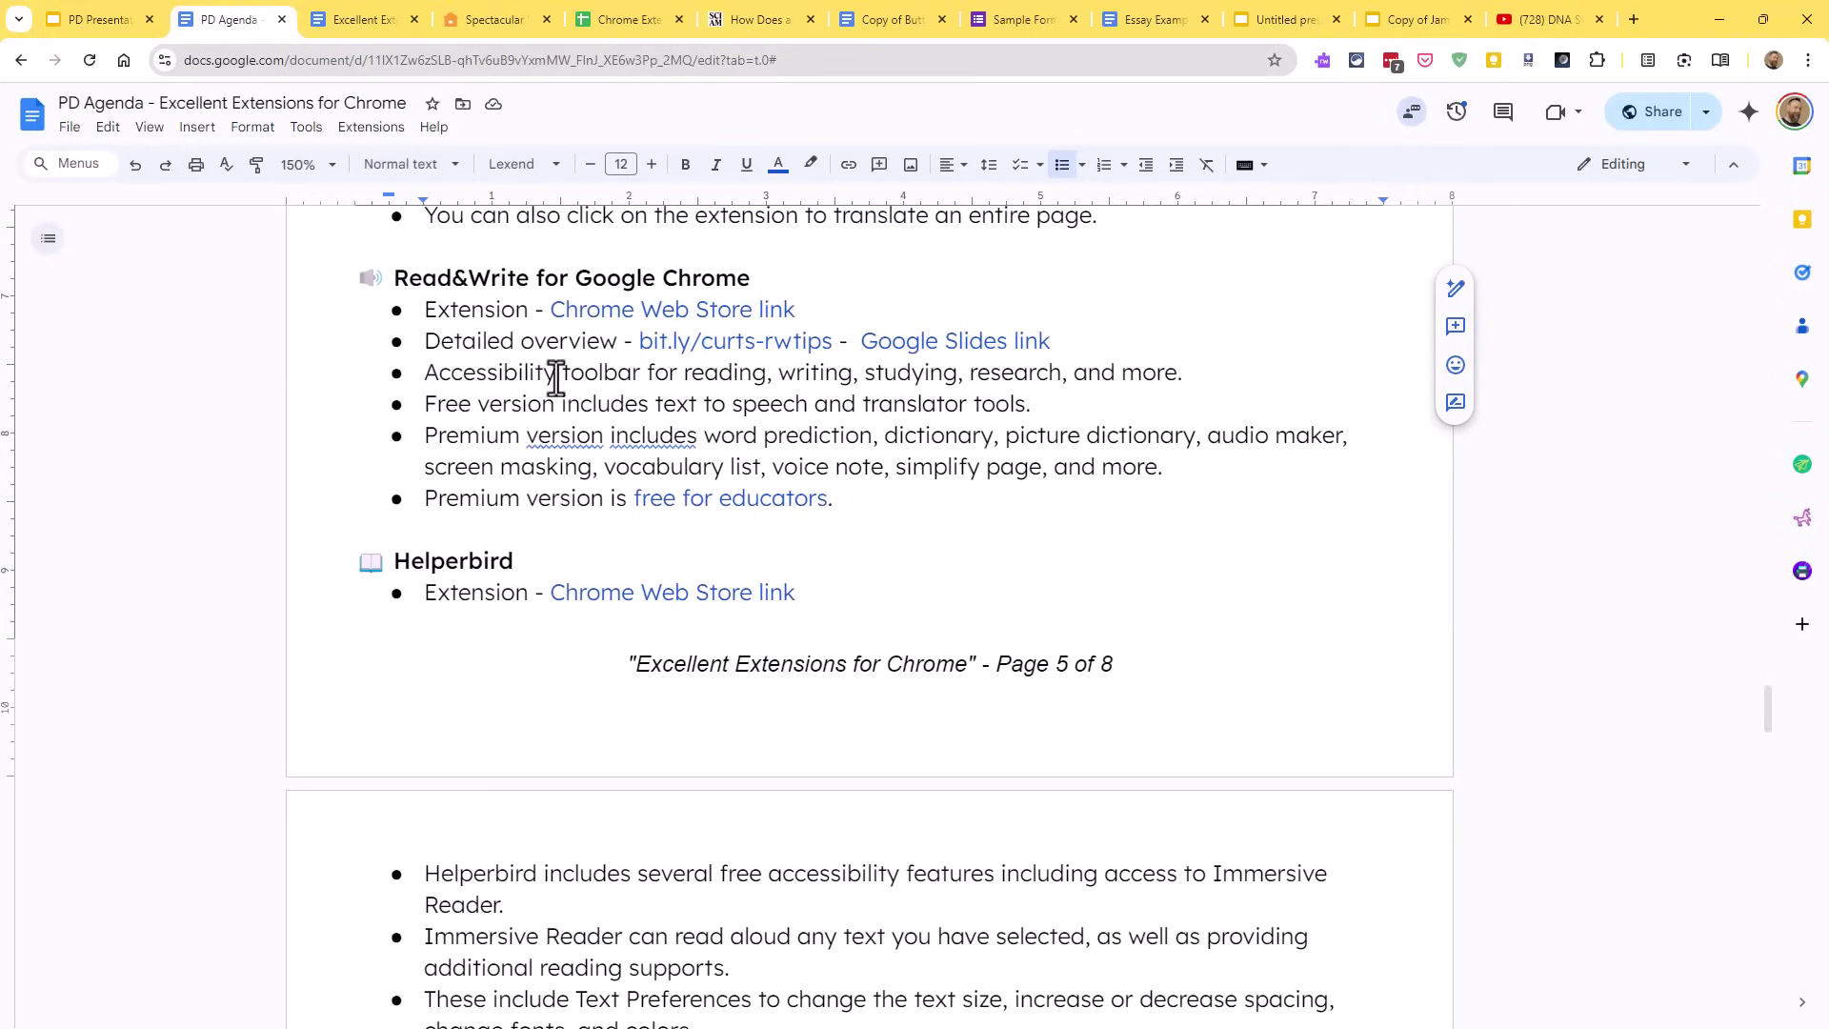
{"action": "left_click_drag", "start_coordinate": [438, 310], "coordinate": [440, 345]}
{"action": "left_click_drag", "start_coordinate": [438, 499], "coordinate": [752, 508]}
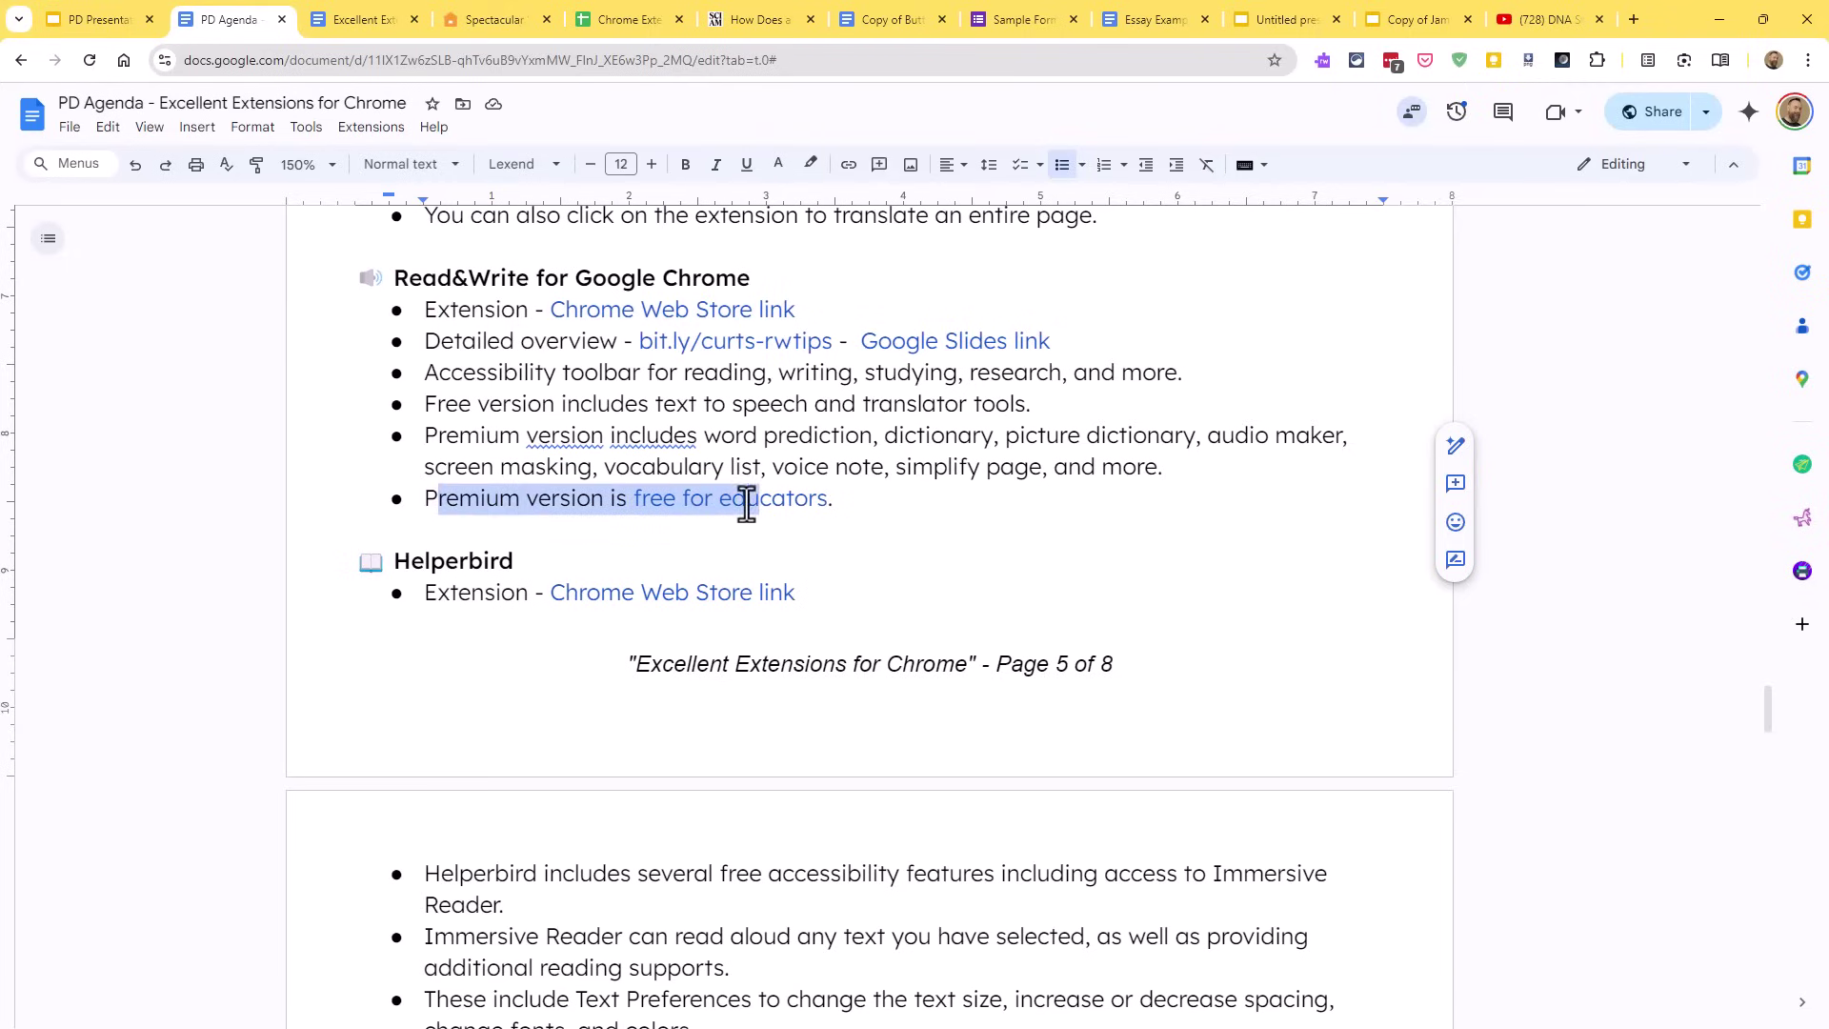
{"action": "left_click", "coordinate": [748, 506]}
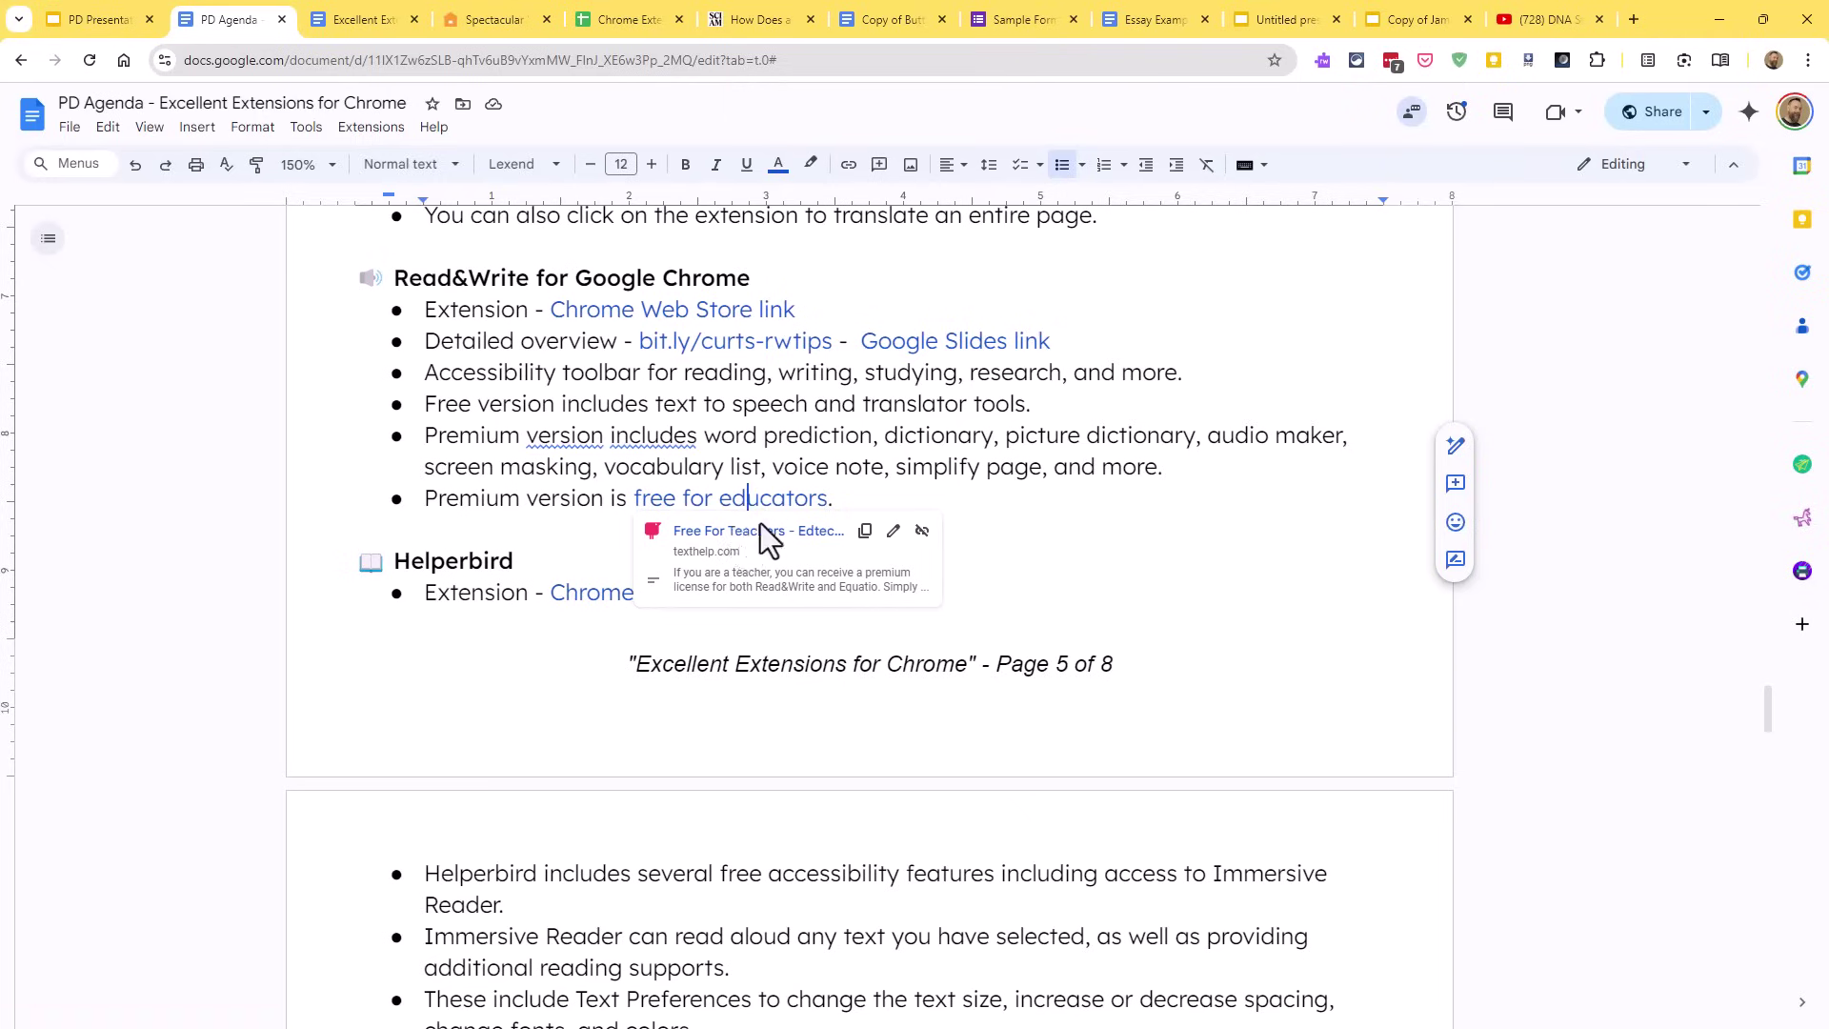
{"action": "left_click", "coordinate": [760, 531]}
Step: Open the Read&Write sign-up from the Free for Teachers page, review the K-12 educator form, and close the page
{"action": "scroll", "coordinate": [918, 501], "scroll_direction": "down", "scroll_amount": 5}
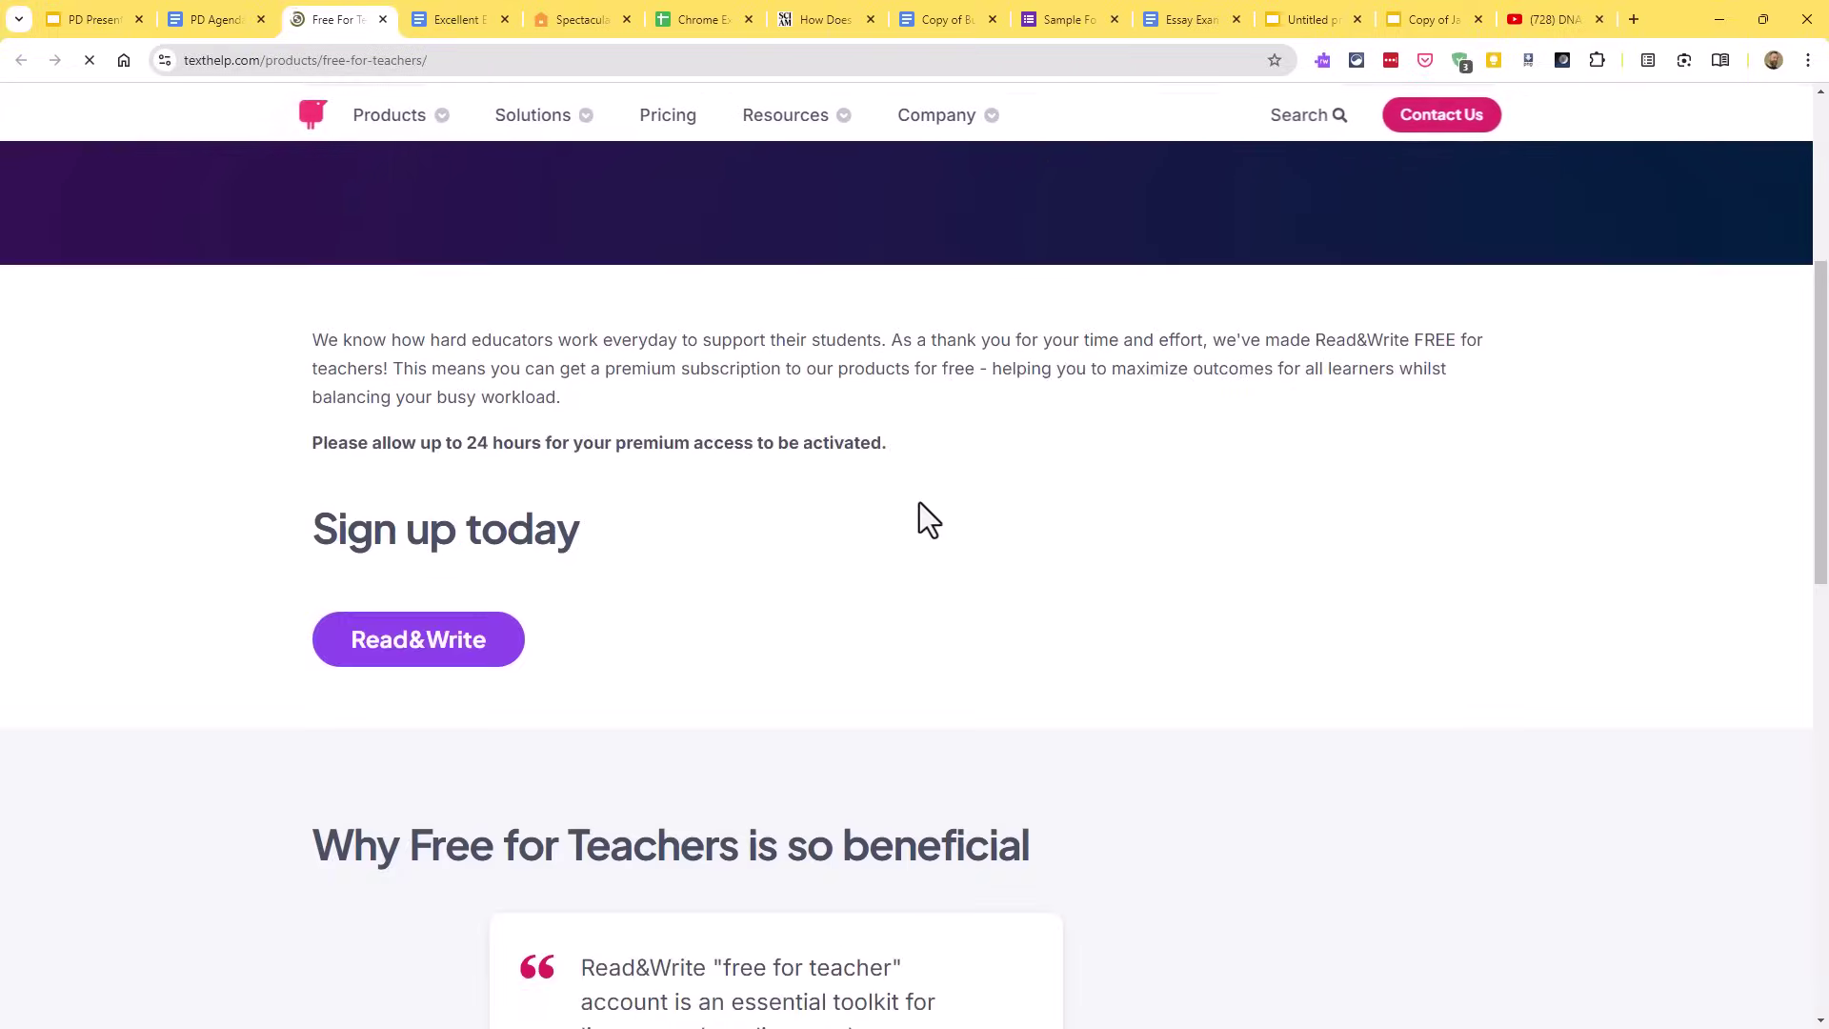
{"action": "scroll", "coordinate": [918, 501], "scroll_direction": "down", "scroll_amount": 3}
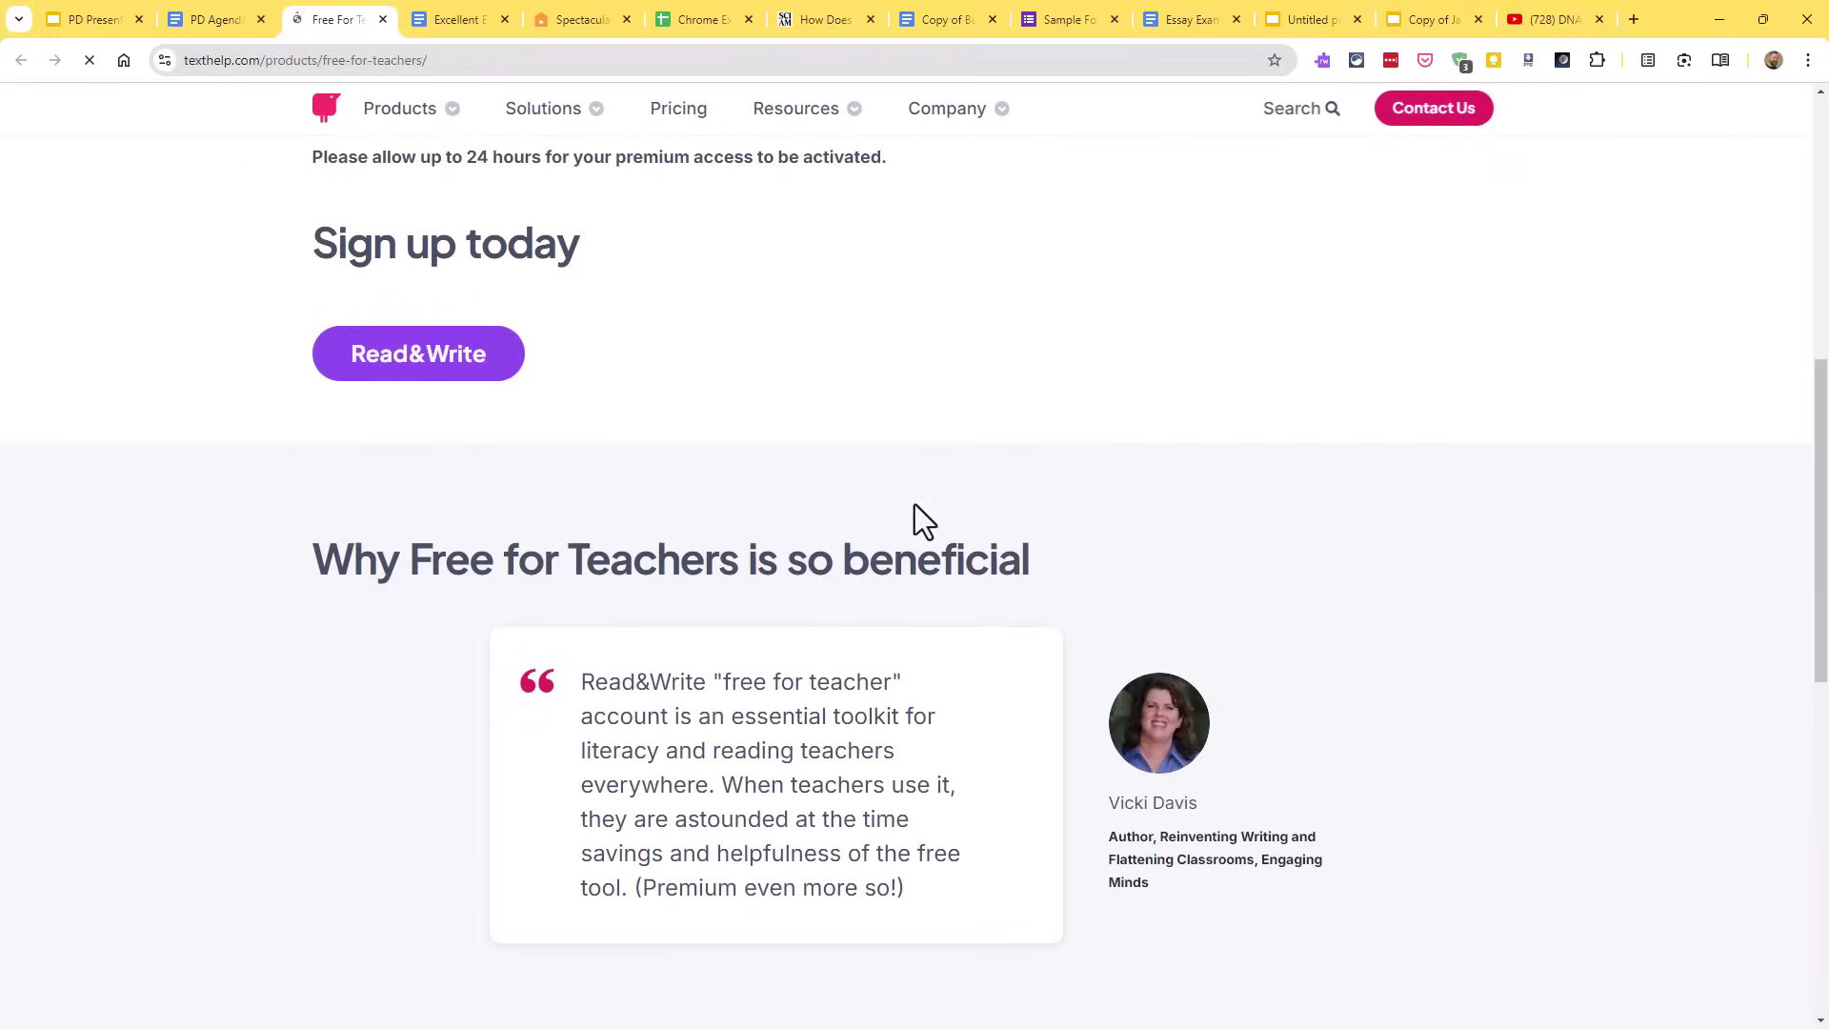
{"action": "left_click", "coordinate": [434, 381]}
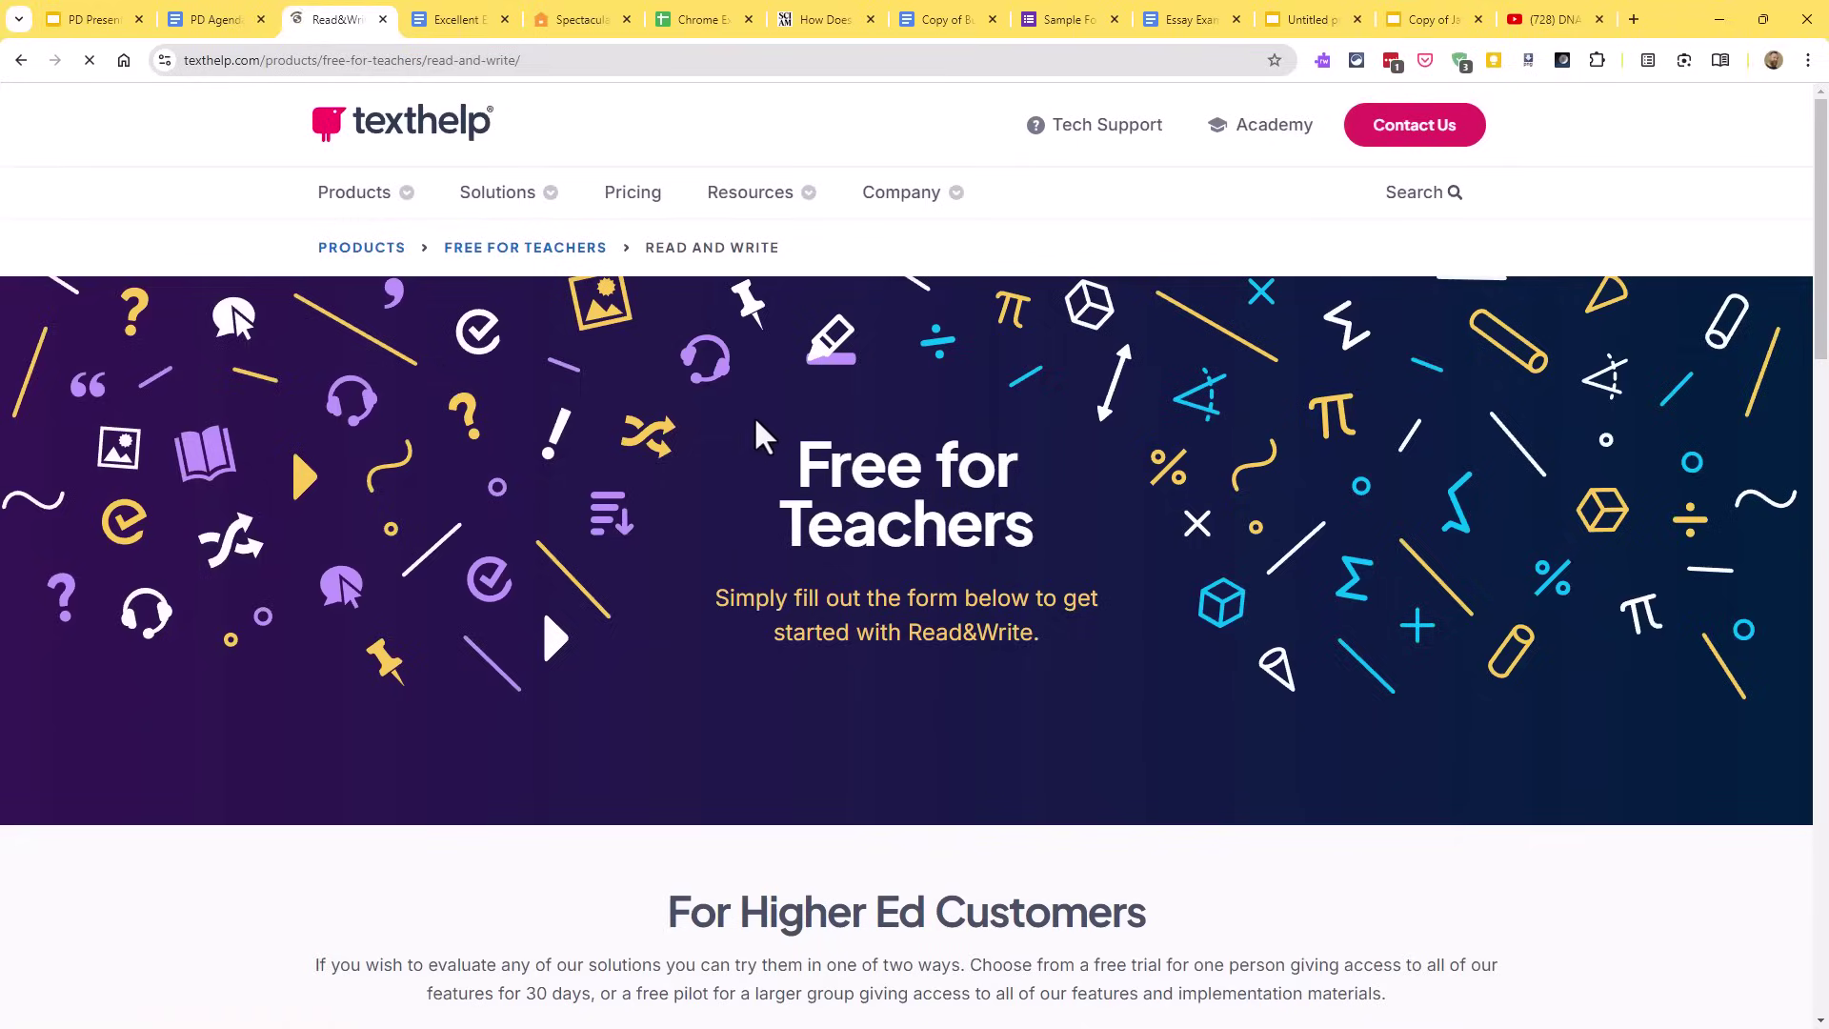
{"action": "scroll", "coordinate": [757, 412], "scroll_direction": "down", "scroll_amount": 3}
{"action": "scroll", "coordinate": [763, 408], "scroll_direction": "down", "scroll_amount": 12}
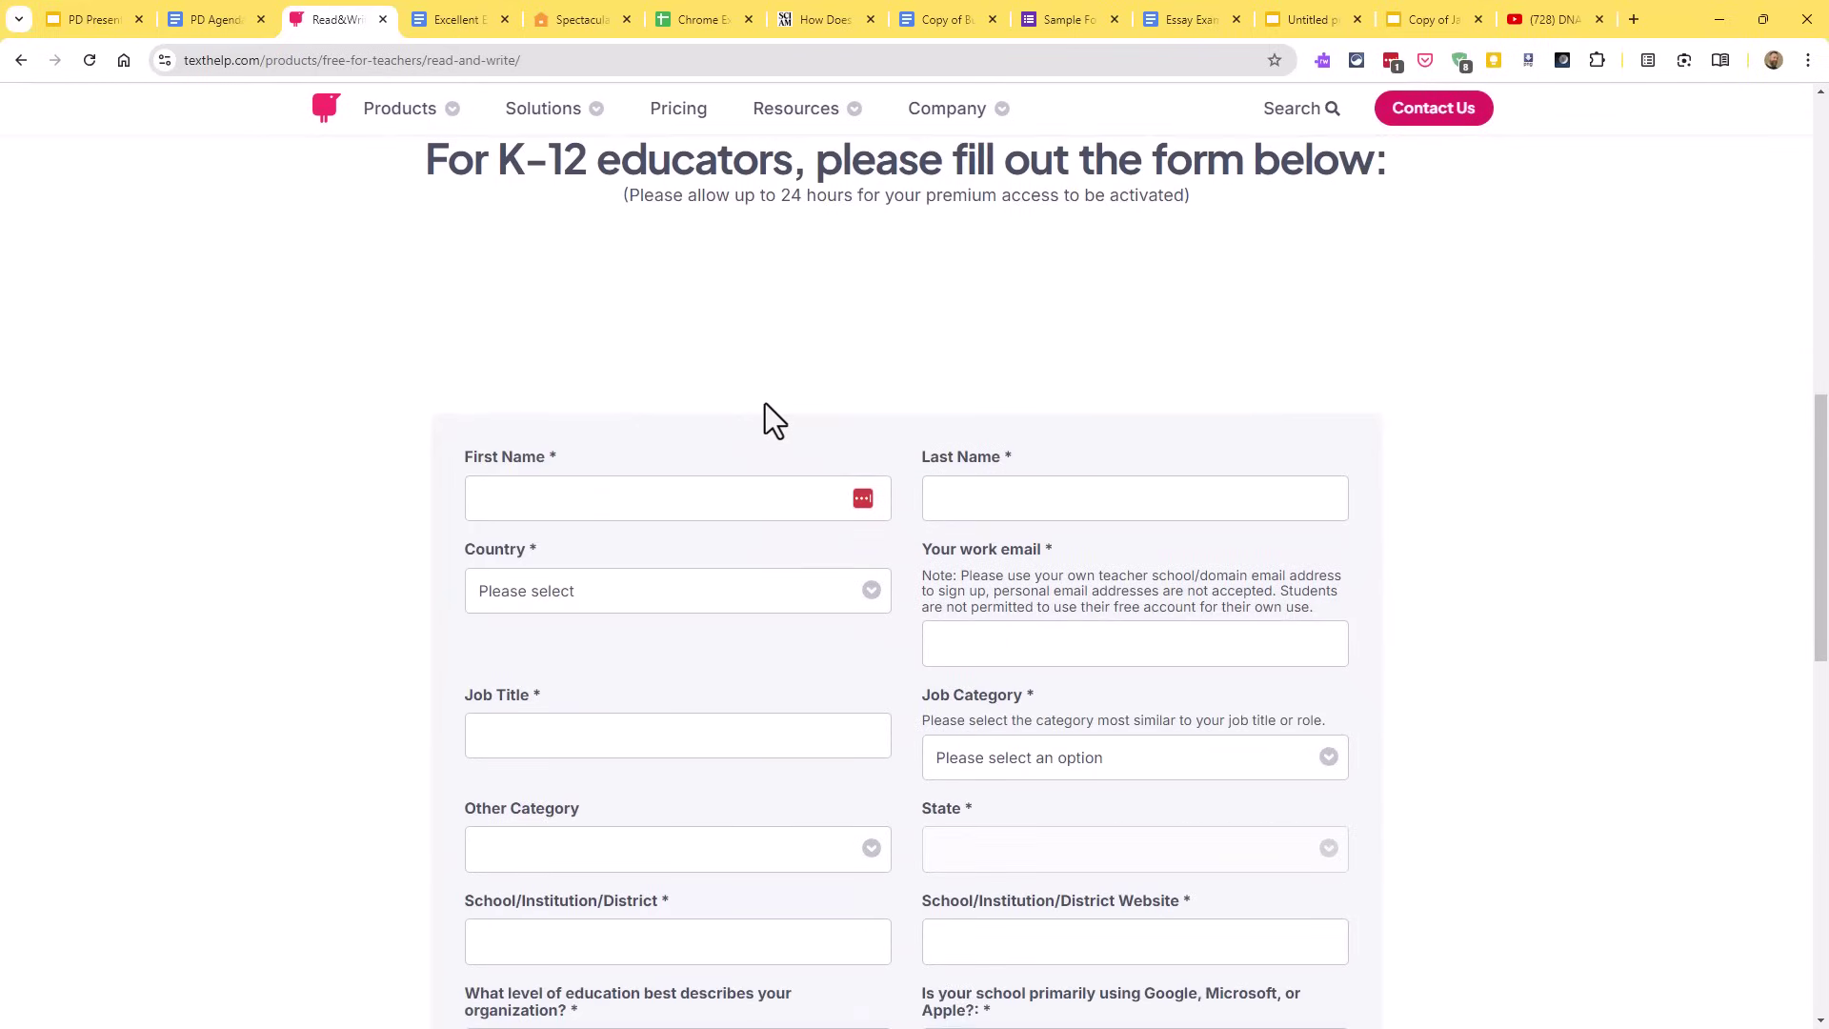
{"action": "scroll", "coordinate": [764, 402], "scroll_direction": "down", "scroll_amount": 4}
{"action": "scroll", "coordinate": [764, 413], "scroll_direction": "up", "scroll_amount": 5}
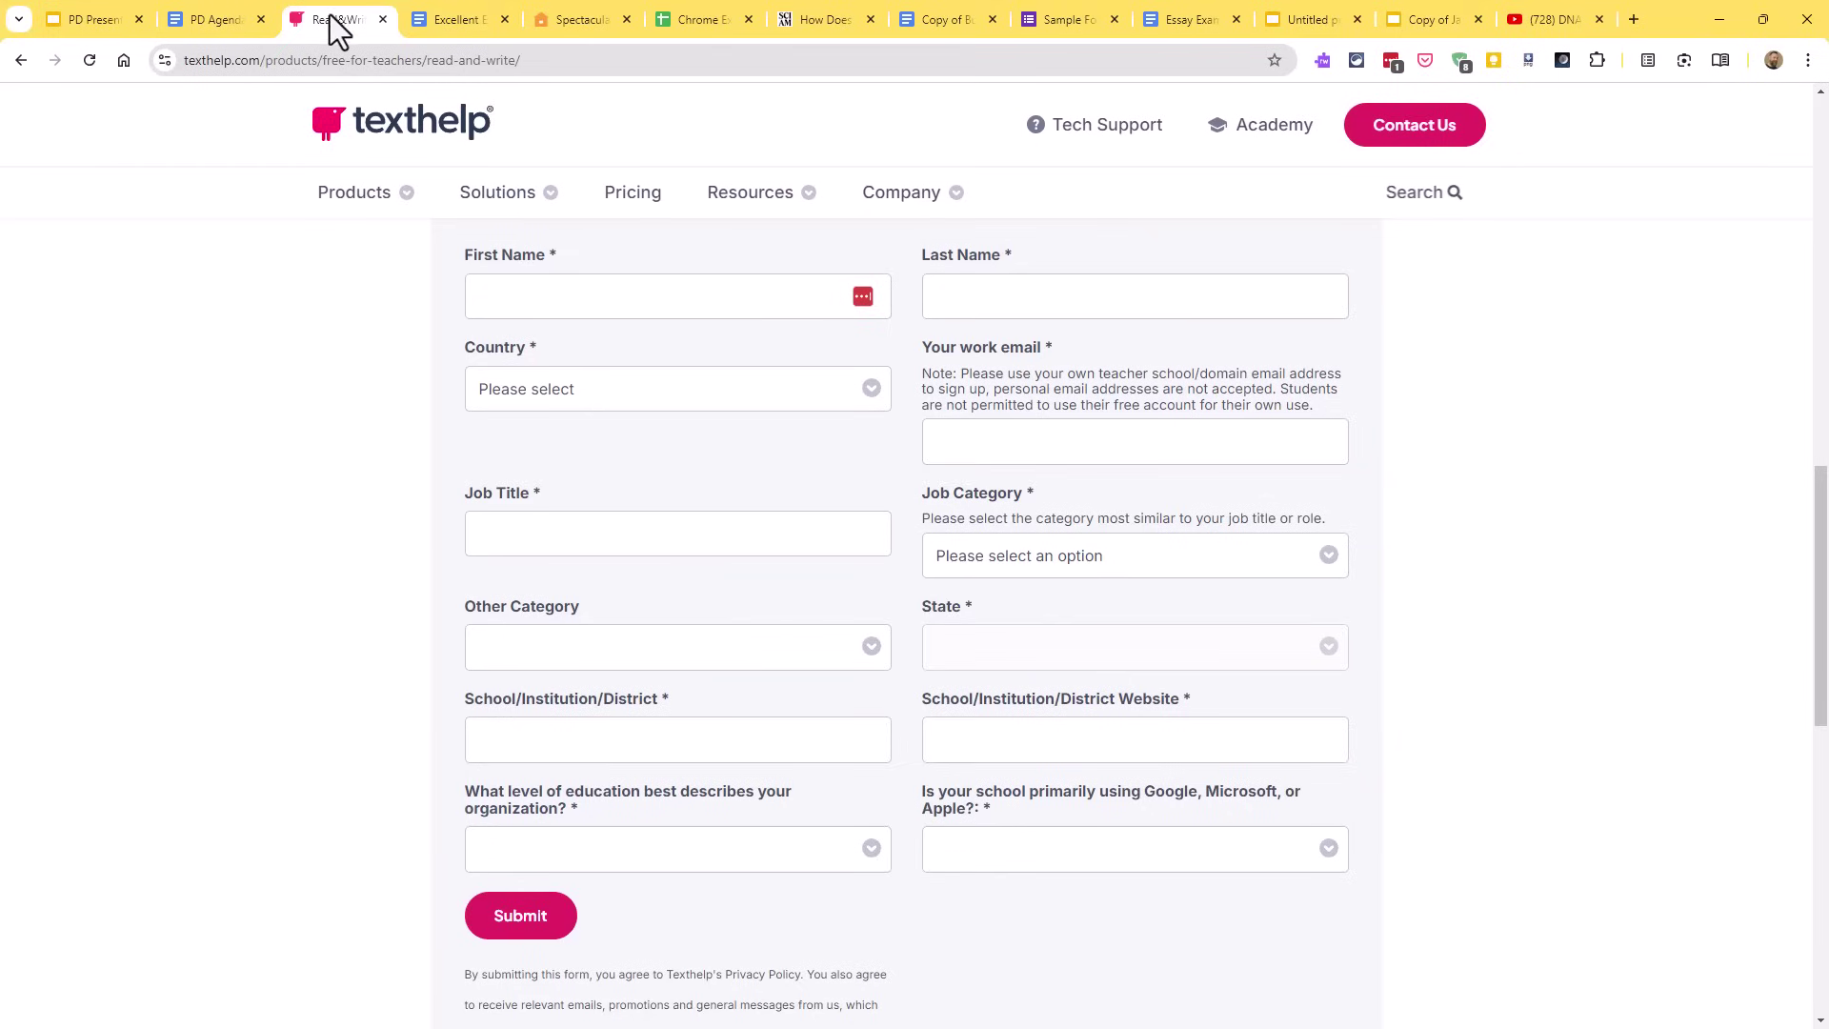
{"action": "left_click", "coordinate": [381, 20]}
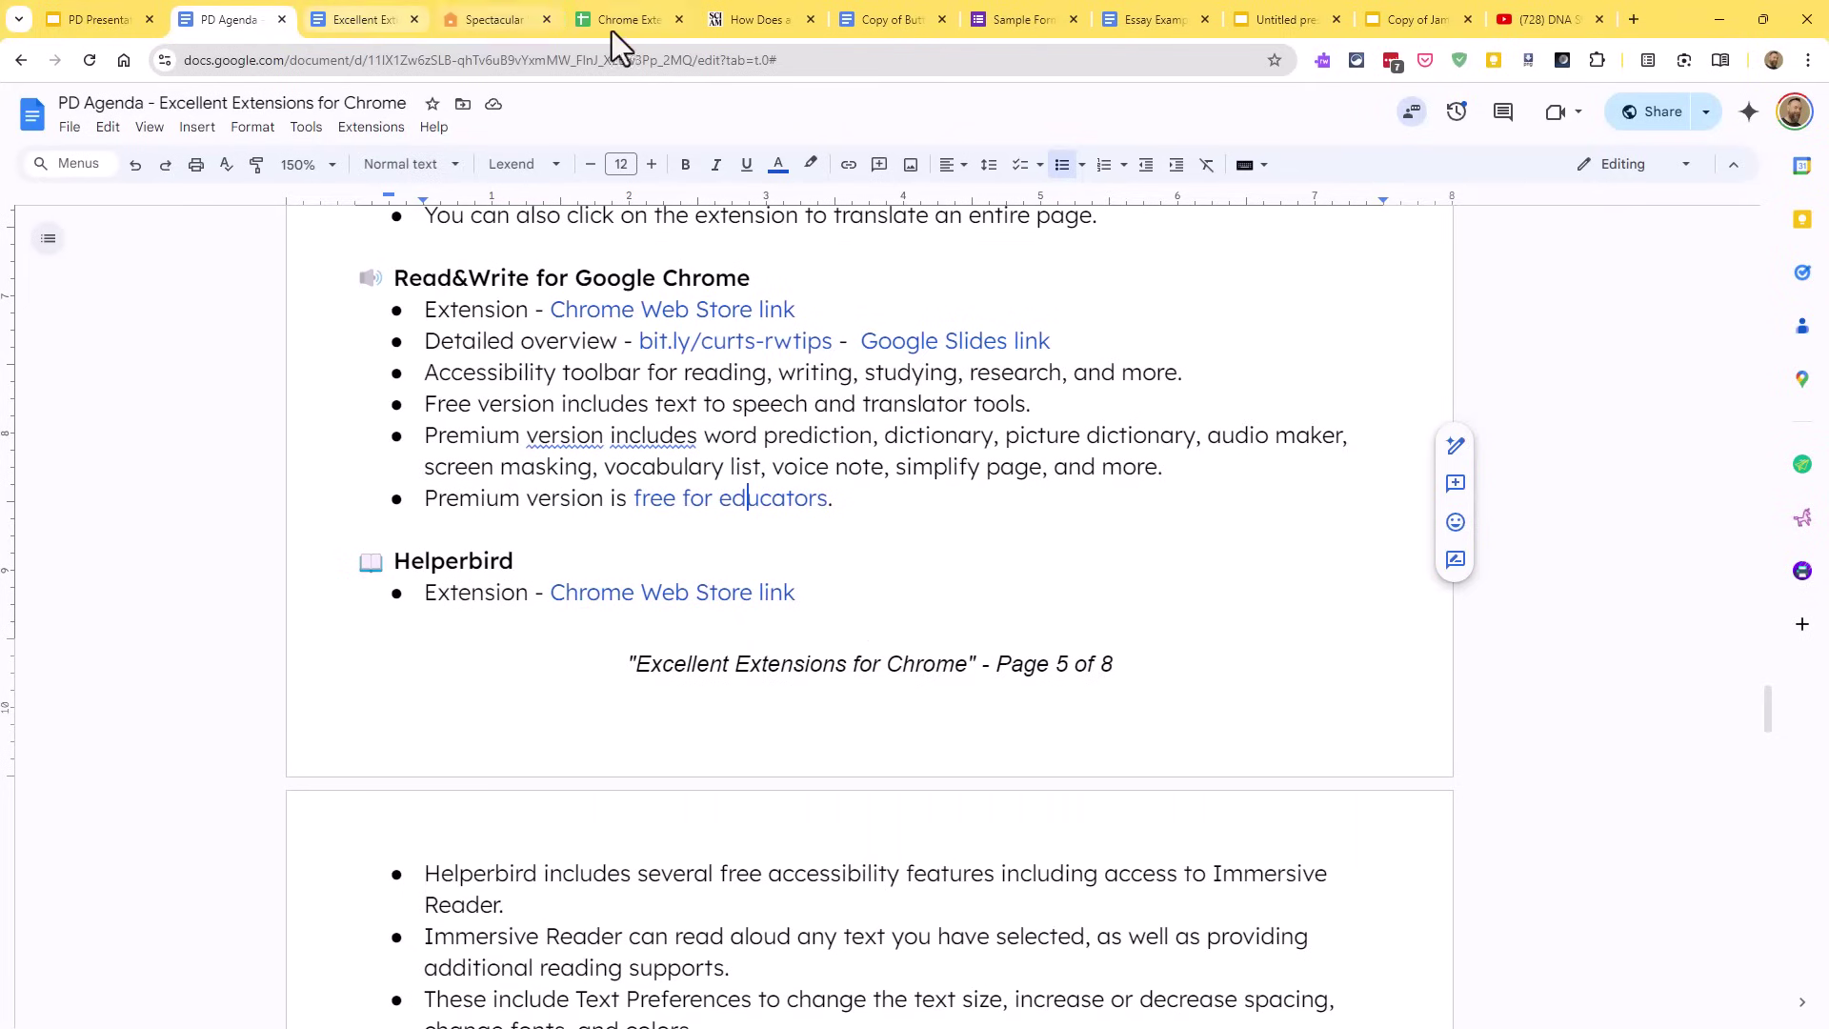
Step: Back in the caterpillar article, look up "butterfly" in the Dictionary and Picture Dictionary, and close both lookups
{"action": "left_click", "coordinate": [721, 23]}
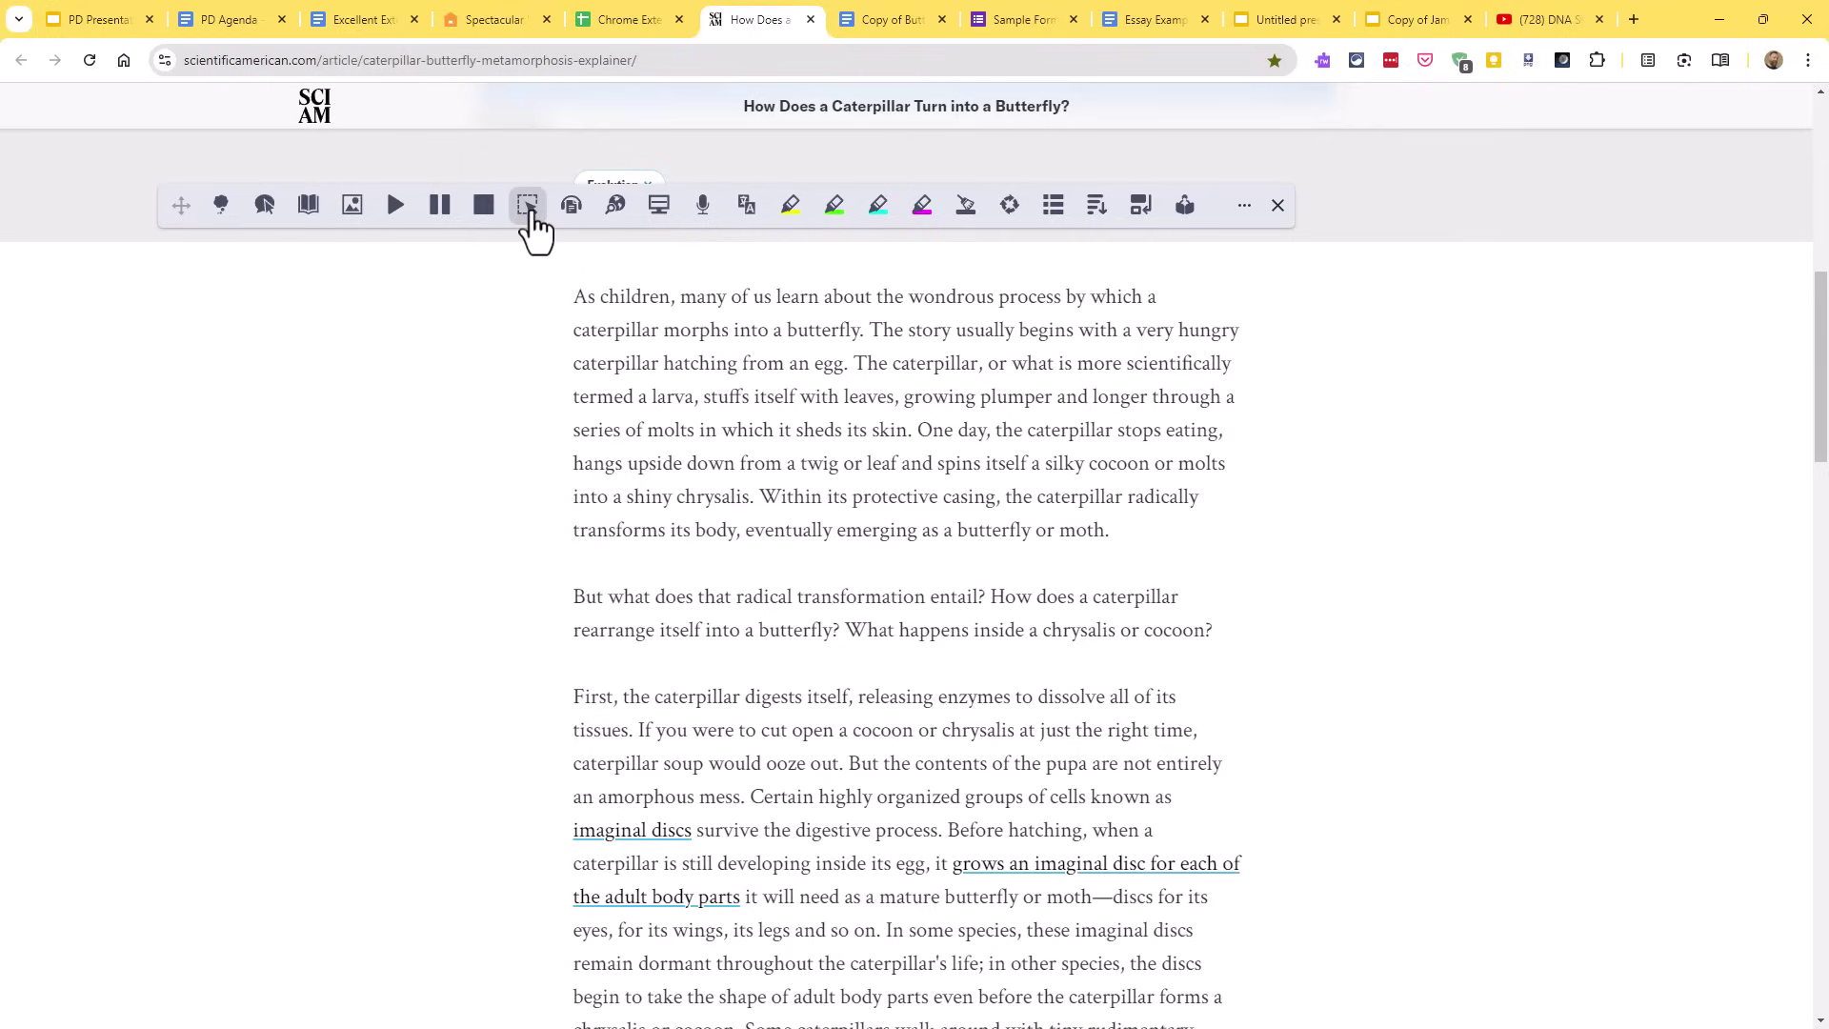
{"action": "left_click", "coordinate": [351, 204]}
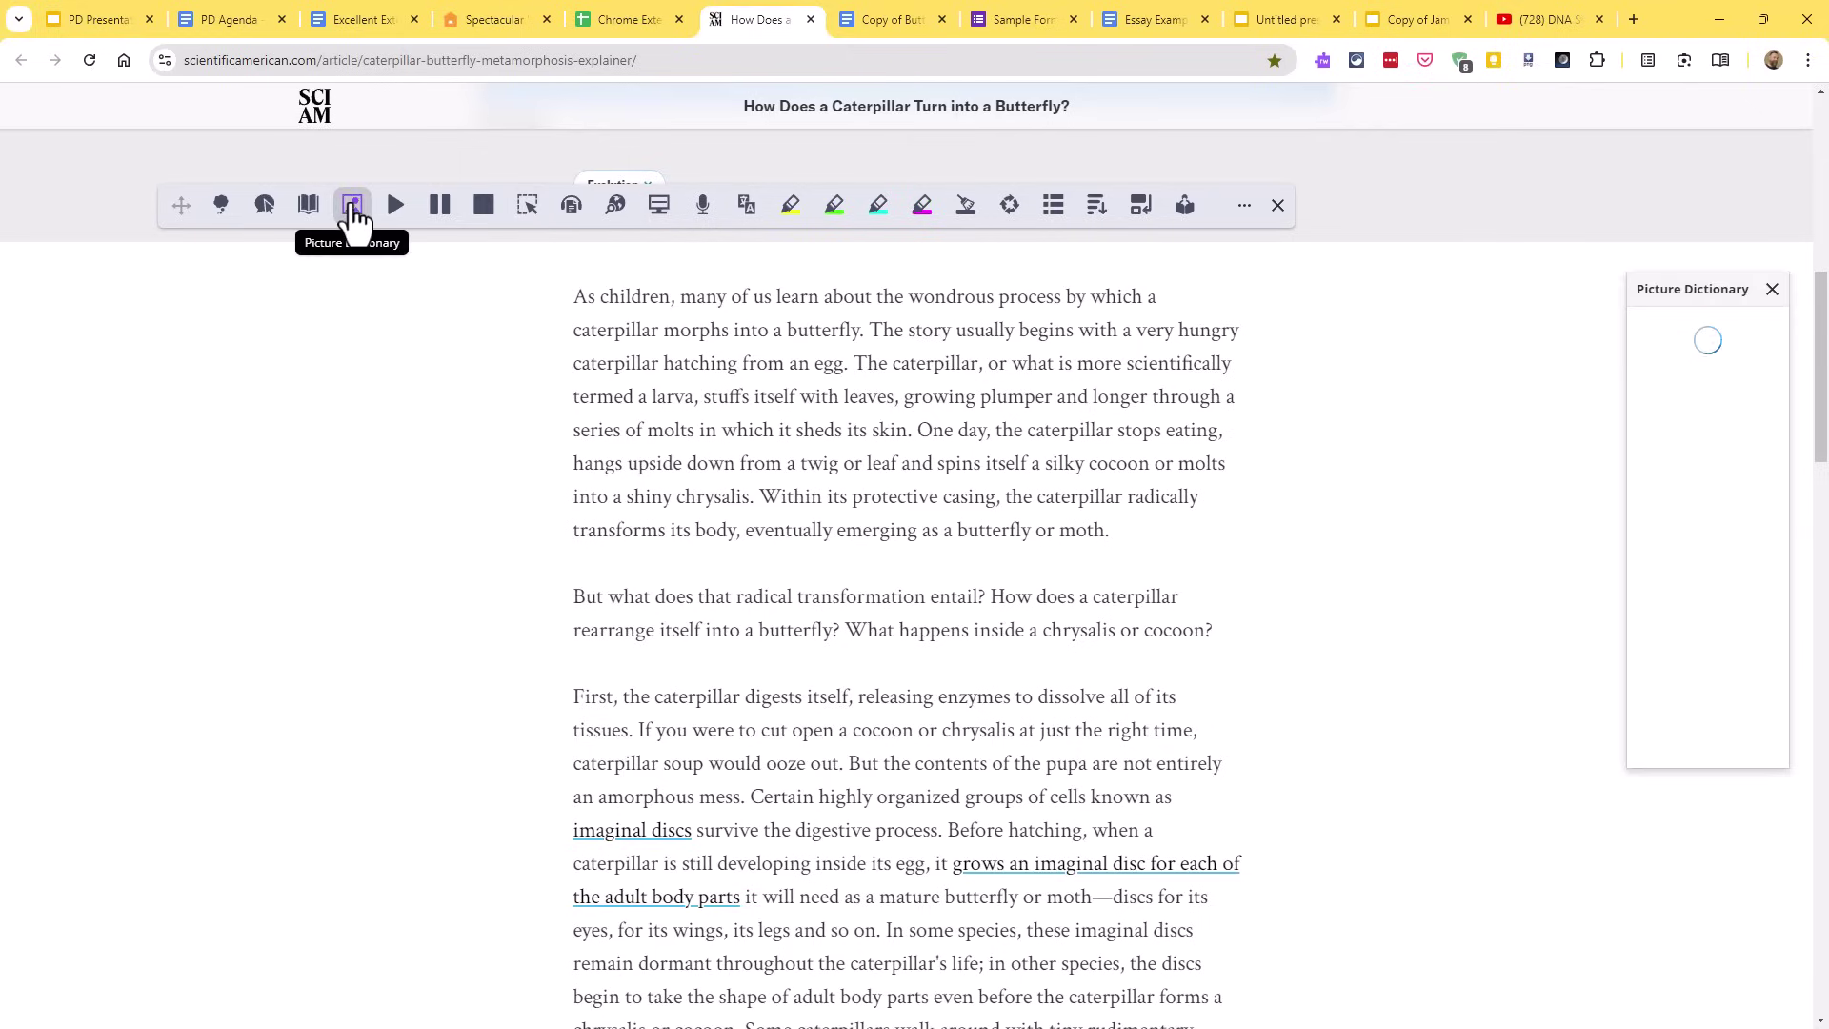
{"action": "left_click", "coordinate": [307, 204]}
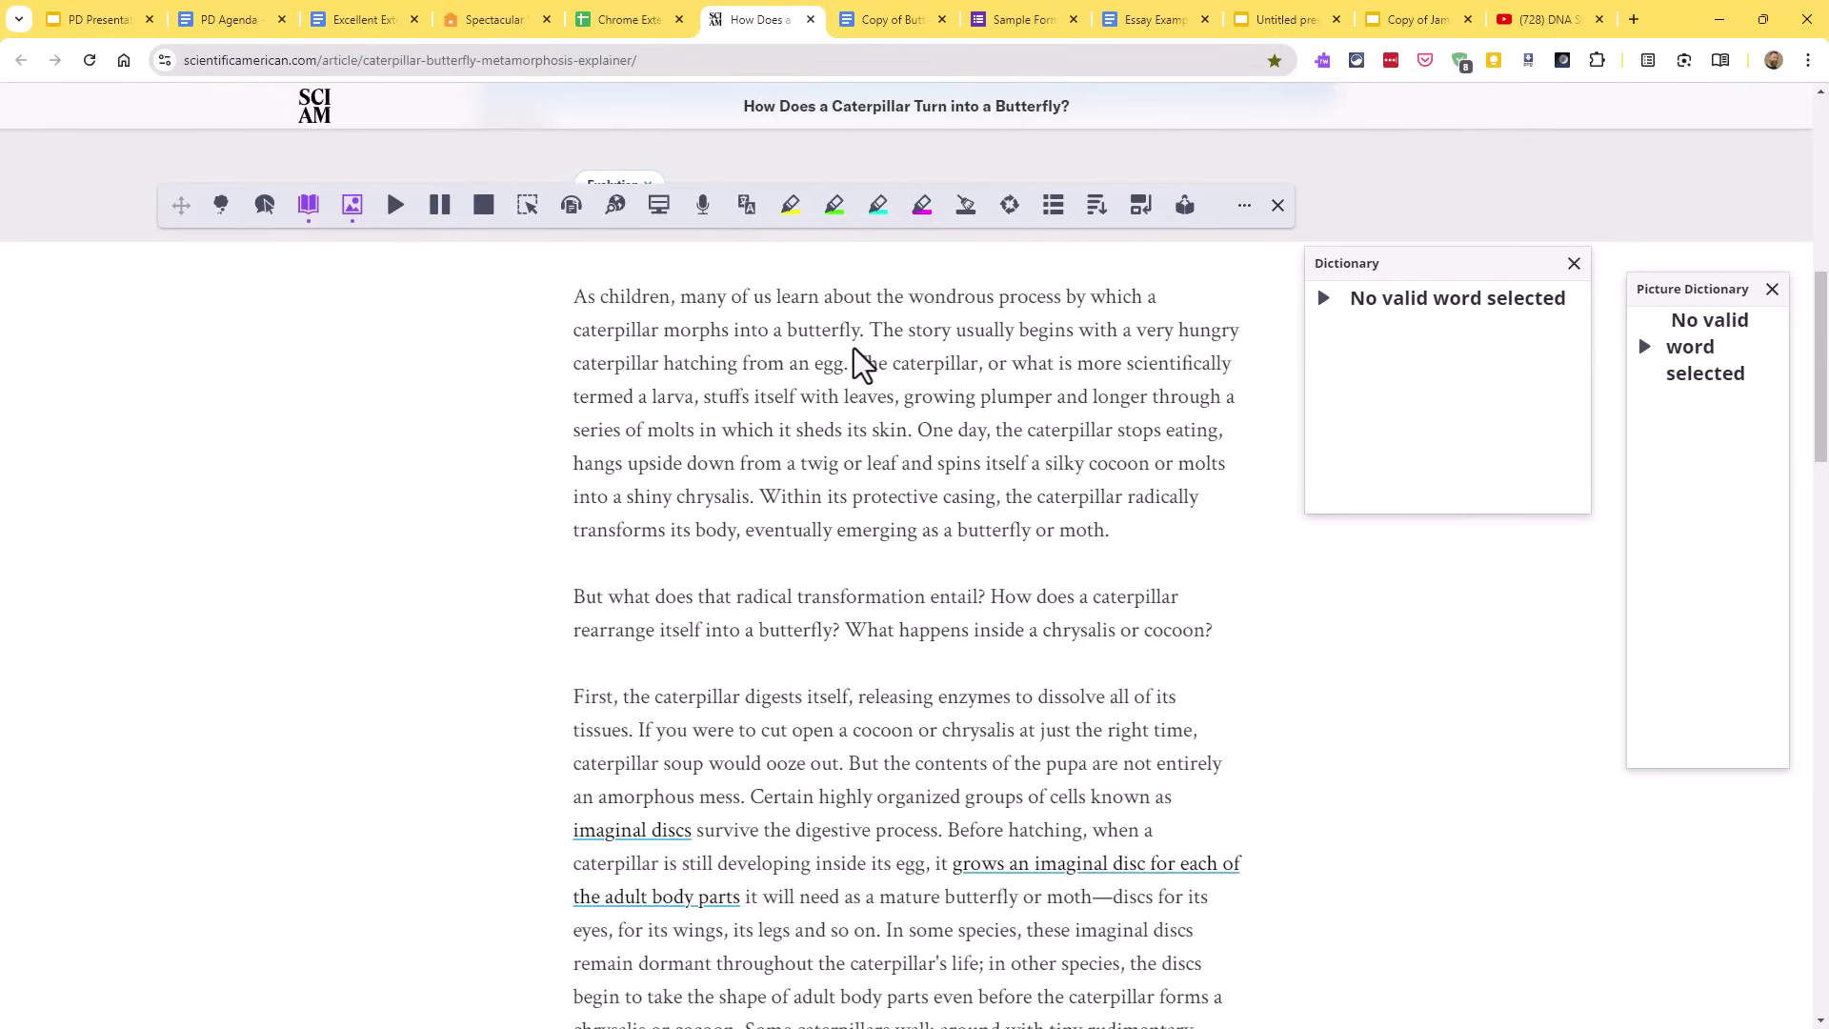
{"action": "left_click_drag", "start_coordinate": [787, 331], "coordinate": [861, 333]}
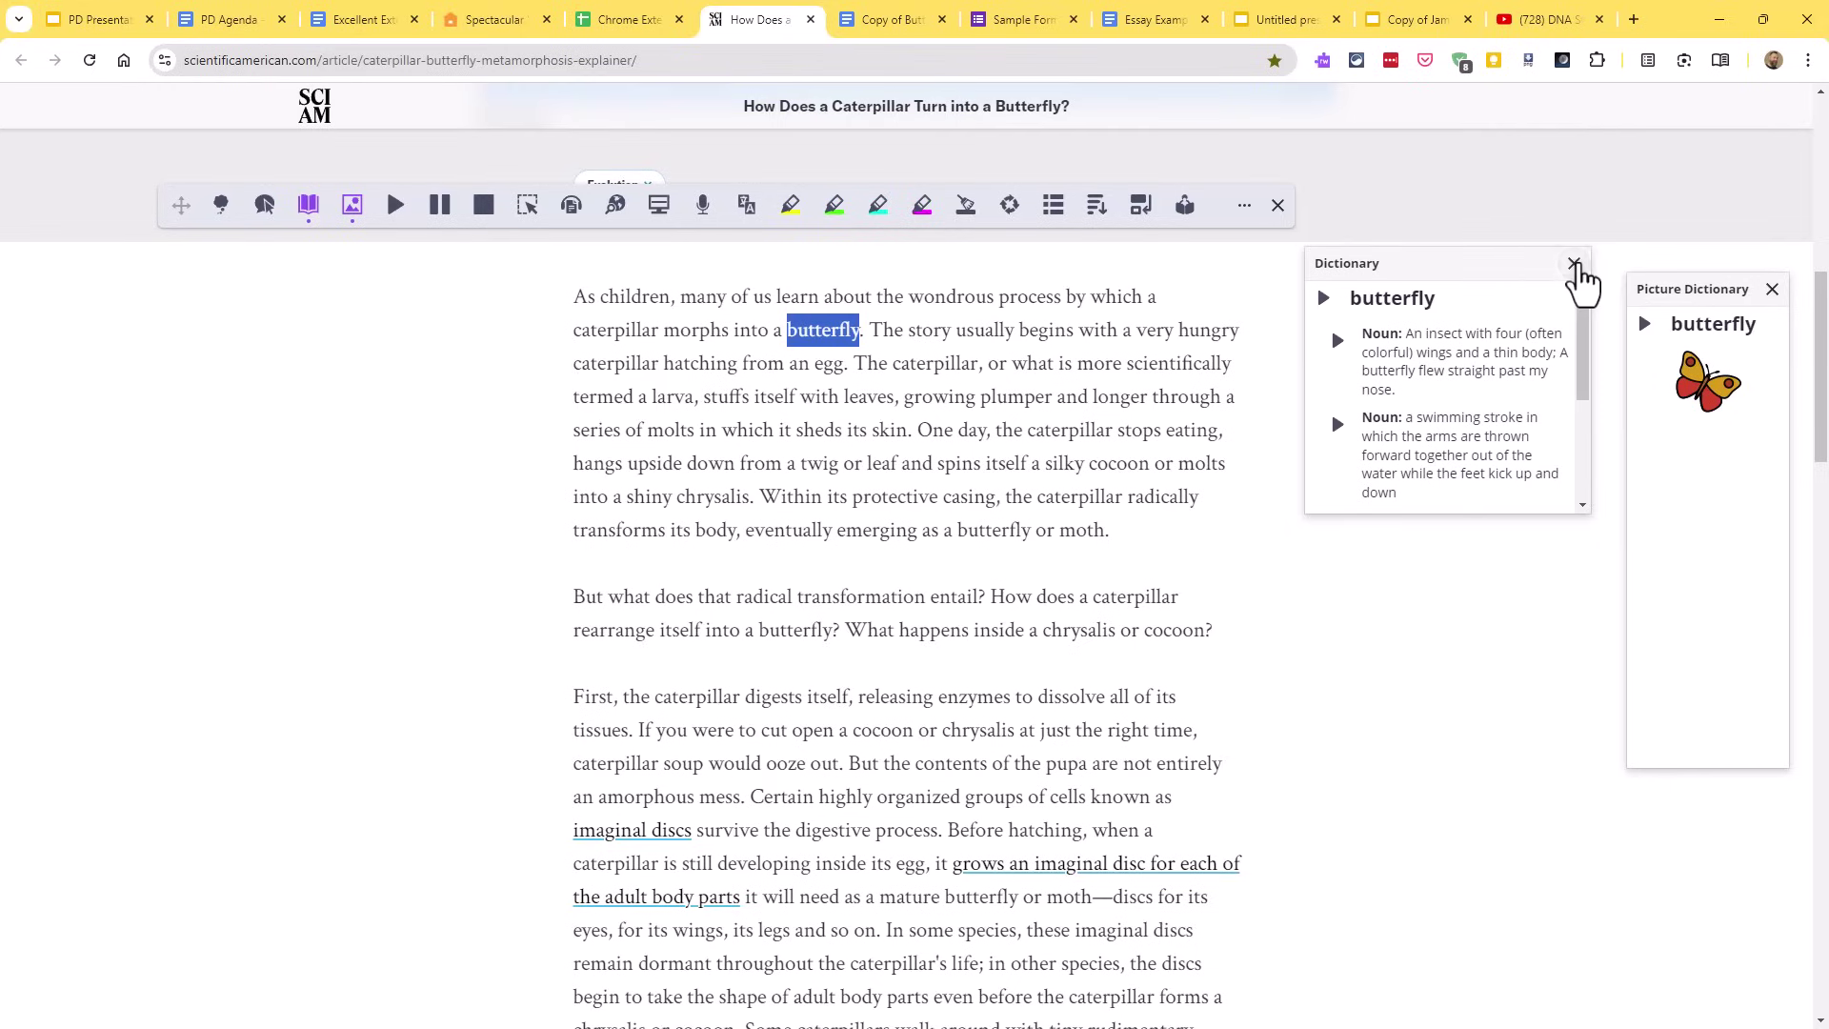
{"action": "left_click", "coordinate": [1772, 288]}
{"action": "left_click", "coordinate": [886, 390]}
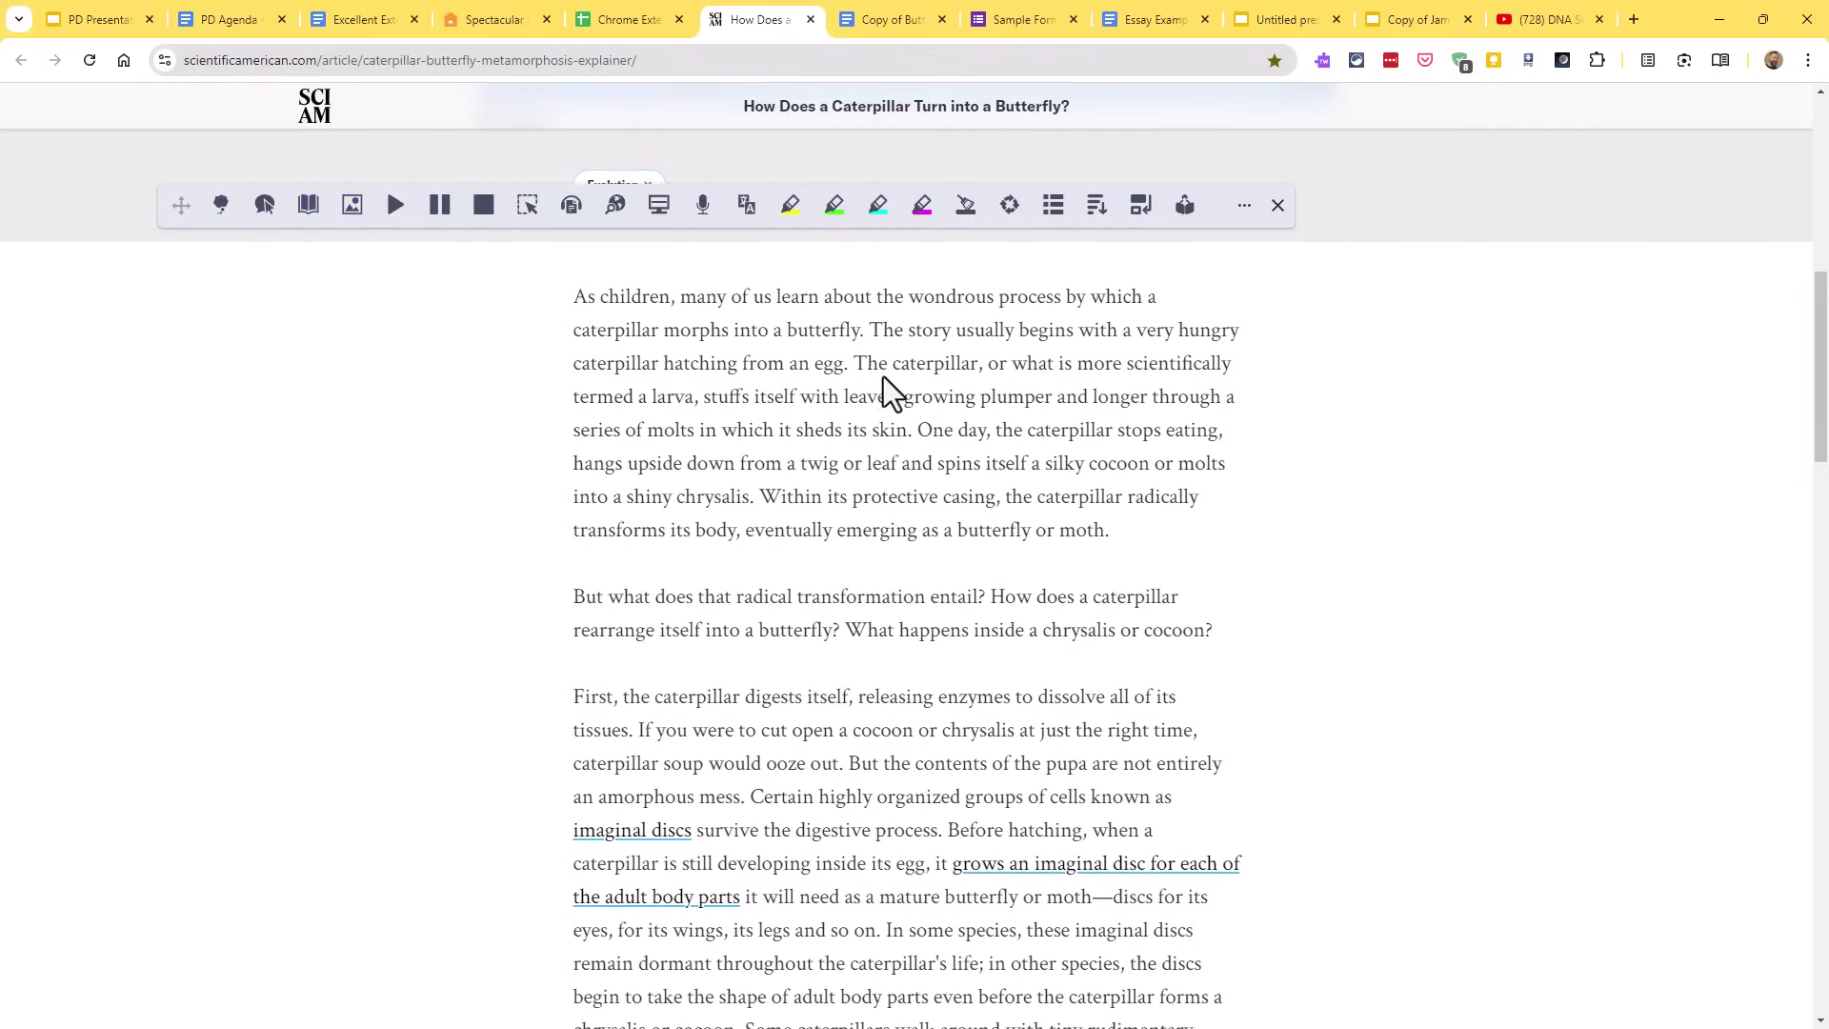
Step: Return to the PD Agenda and point out the "Detailed overview" line under Read&Write by selecting it, and clear the selection
{"action": "left_click", "coordinate": [251, 23]}
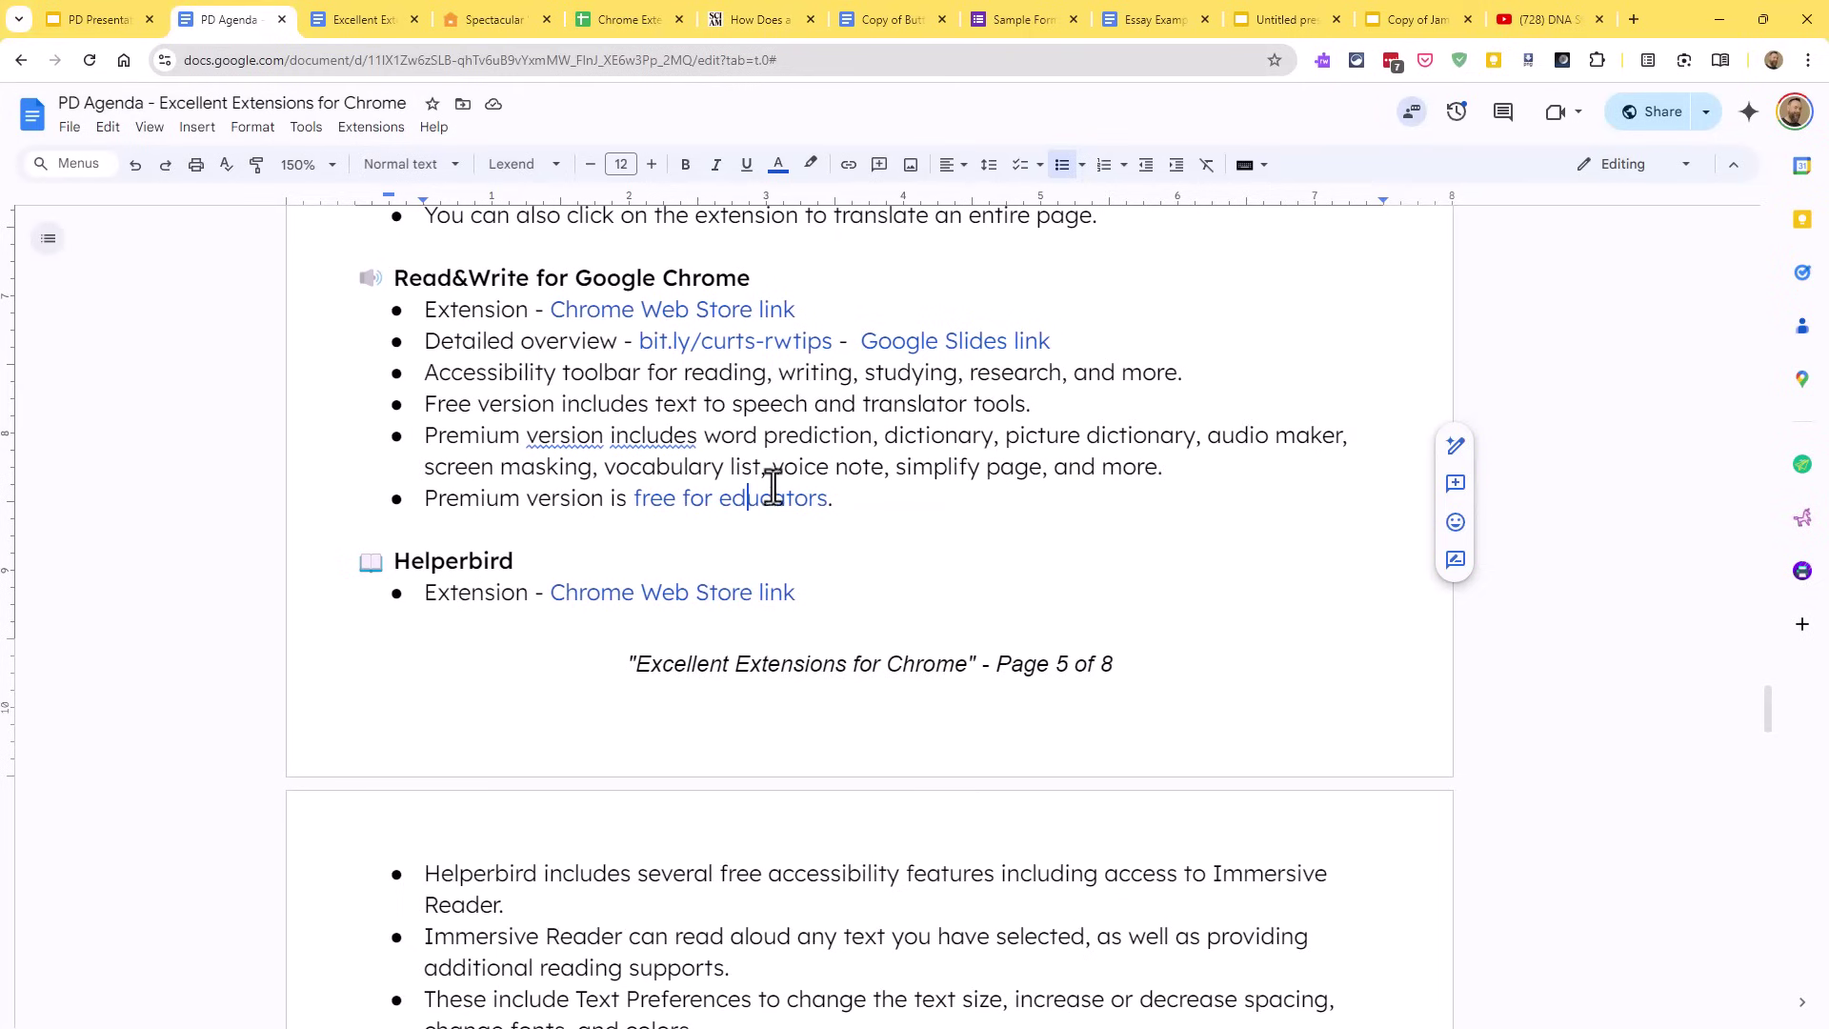
{"action": "left_click_drag", "start_coordinate": [421, 342], "coordinate": [1155, 340]}
{"action": "left_click", "coordinate": [923, 403]}
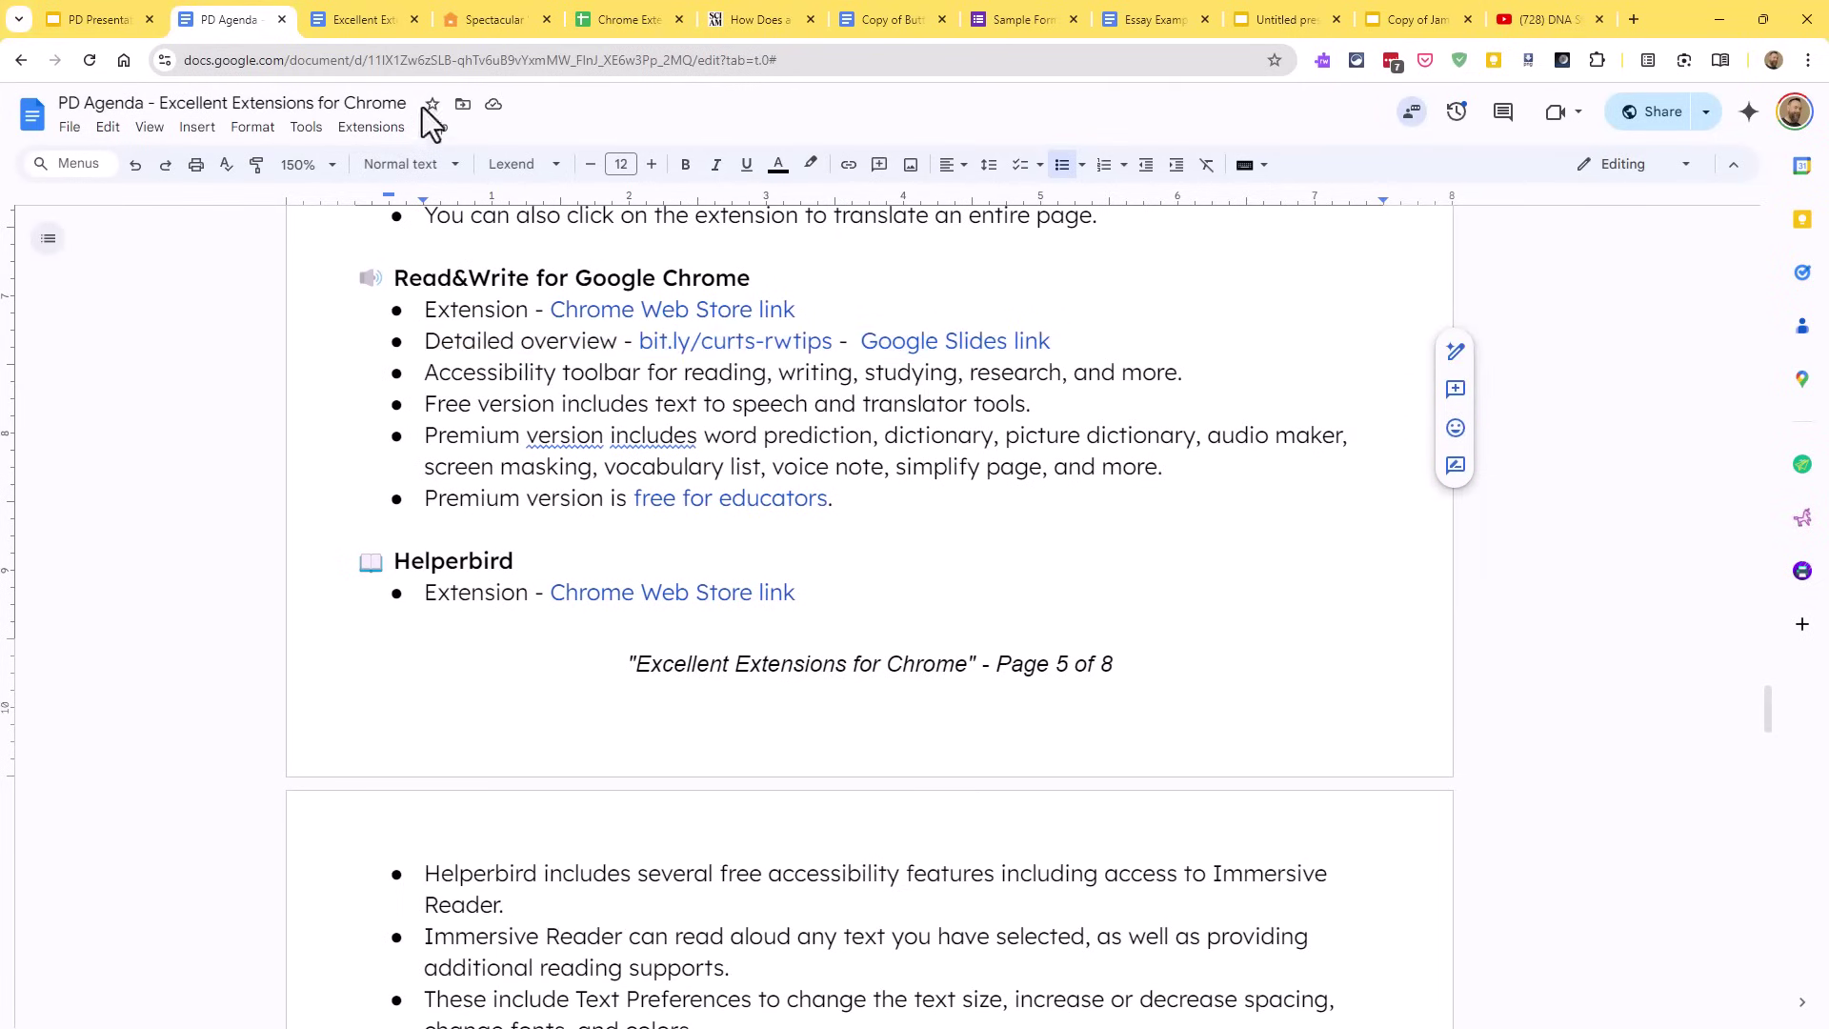
Step: Return to the PD Presentation and advance from the Read&Write slide to the Helperbird slide
{"action": "left_click", "coordinate": [110, 18]}
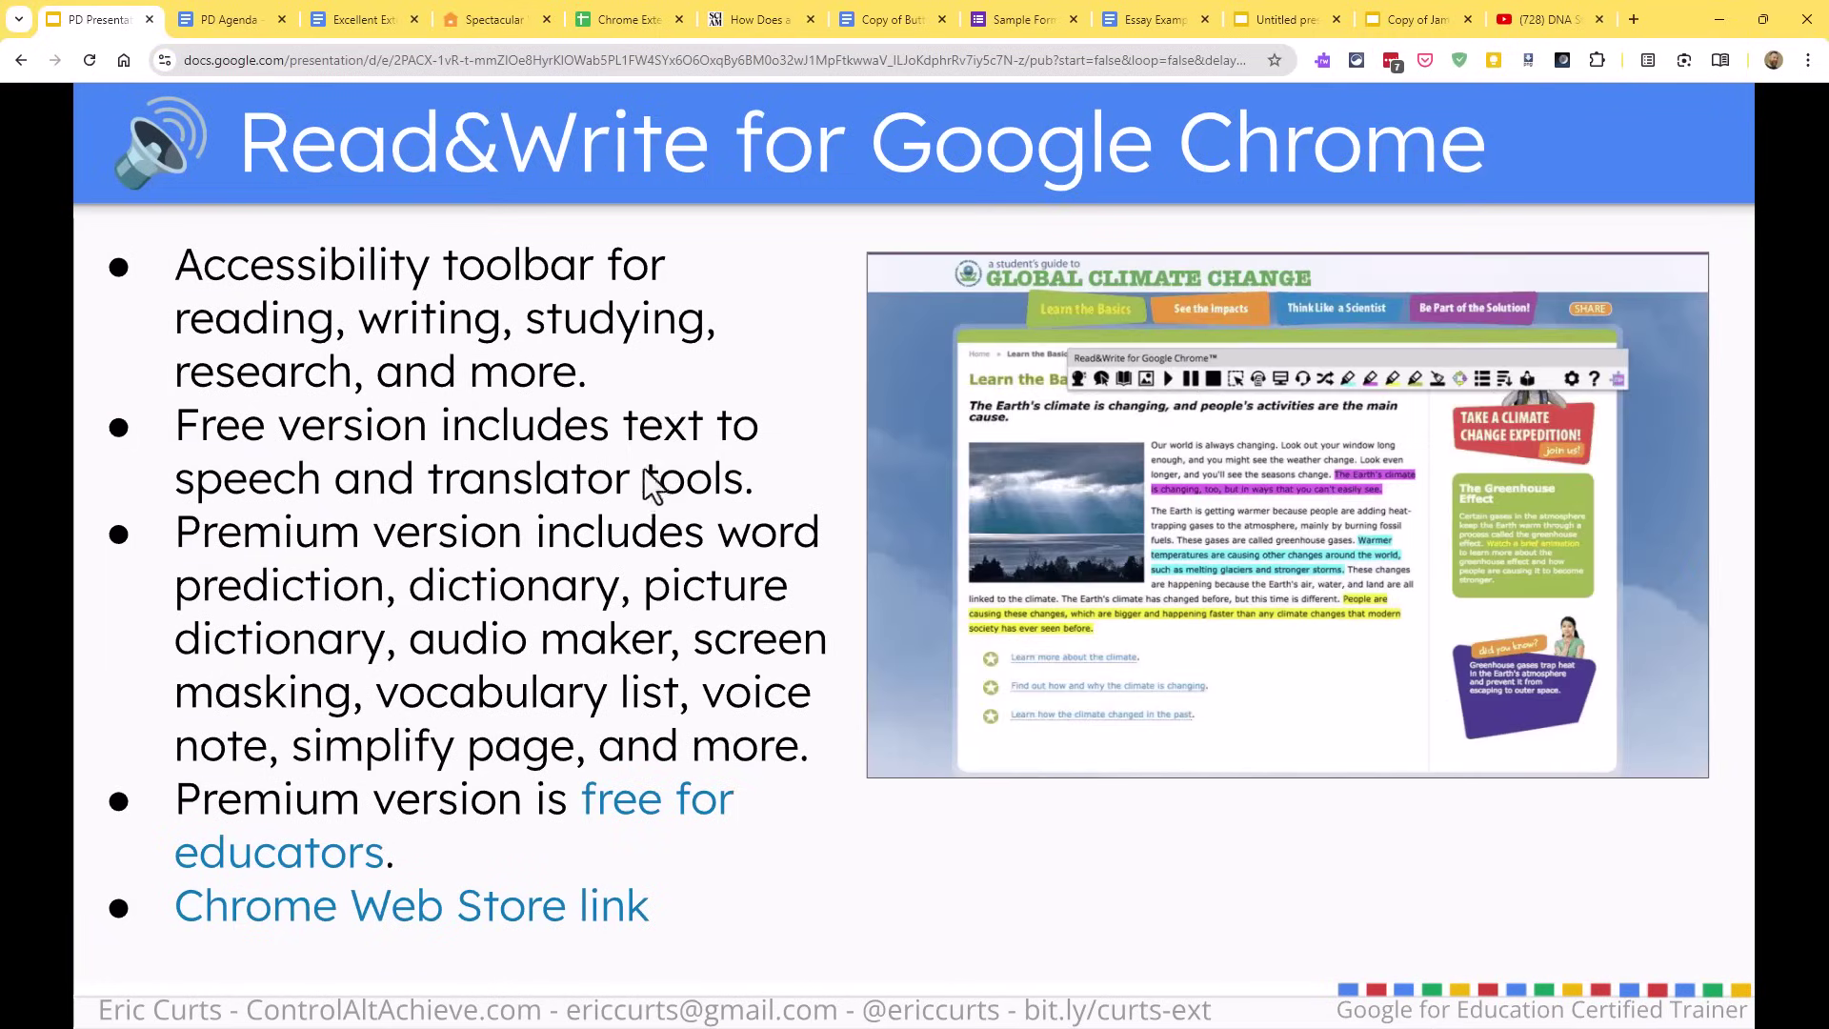
{"action": "left_click", "coordinate": [489, 488]}
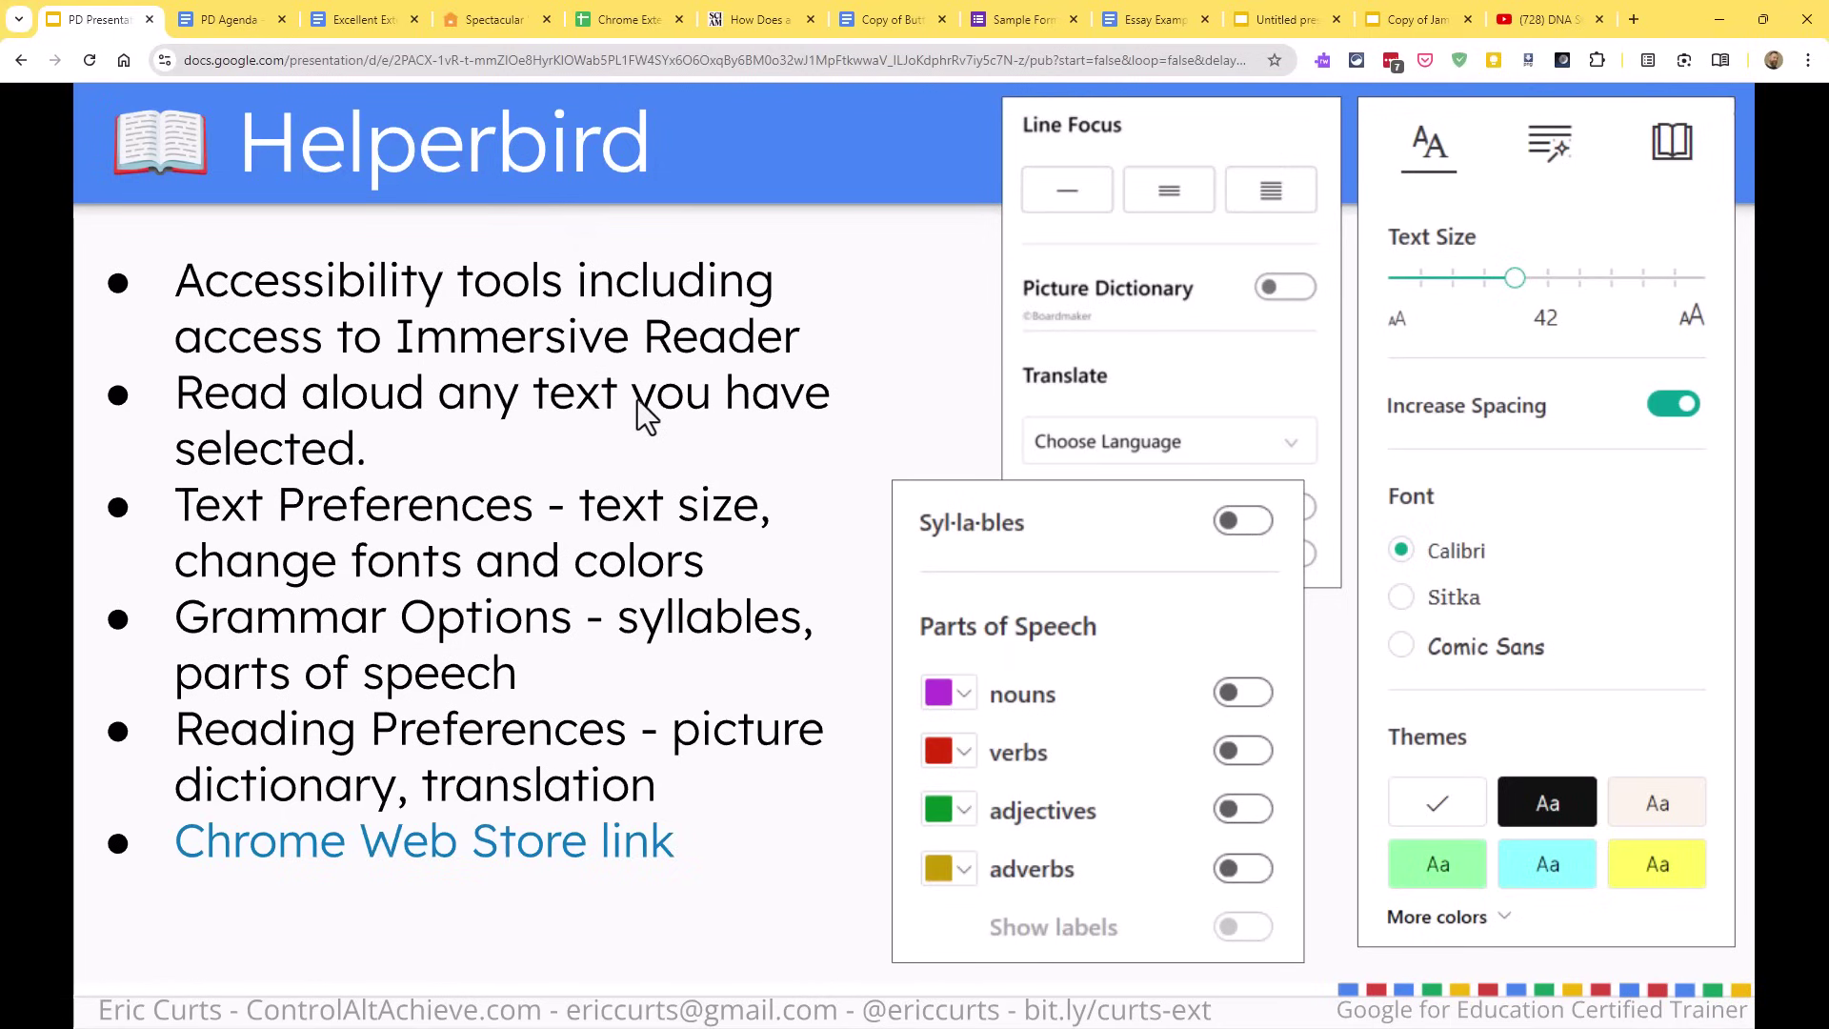
Step: Enable the Helperbird extension, disable Read&Write for Google Chrome, and reload the caterpillar article
{"action": "left_click", "coordinate": [1356, 60]}
{"action": "scroll", "coordinate": [1238, 443], "scroll_direction": "down", "scroll_amount": 5}
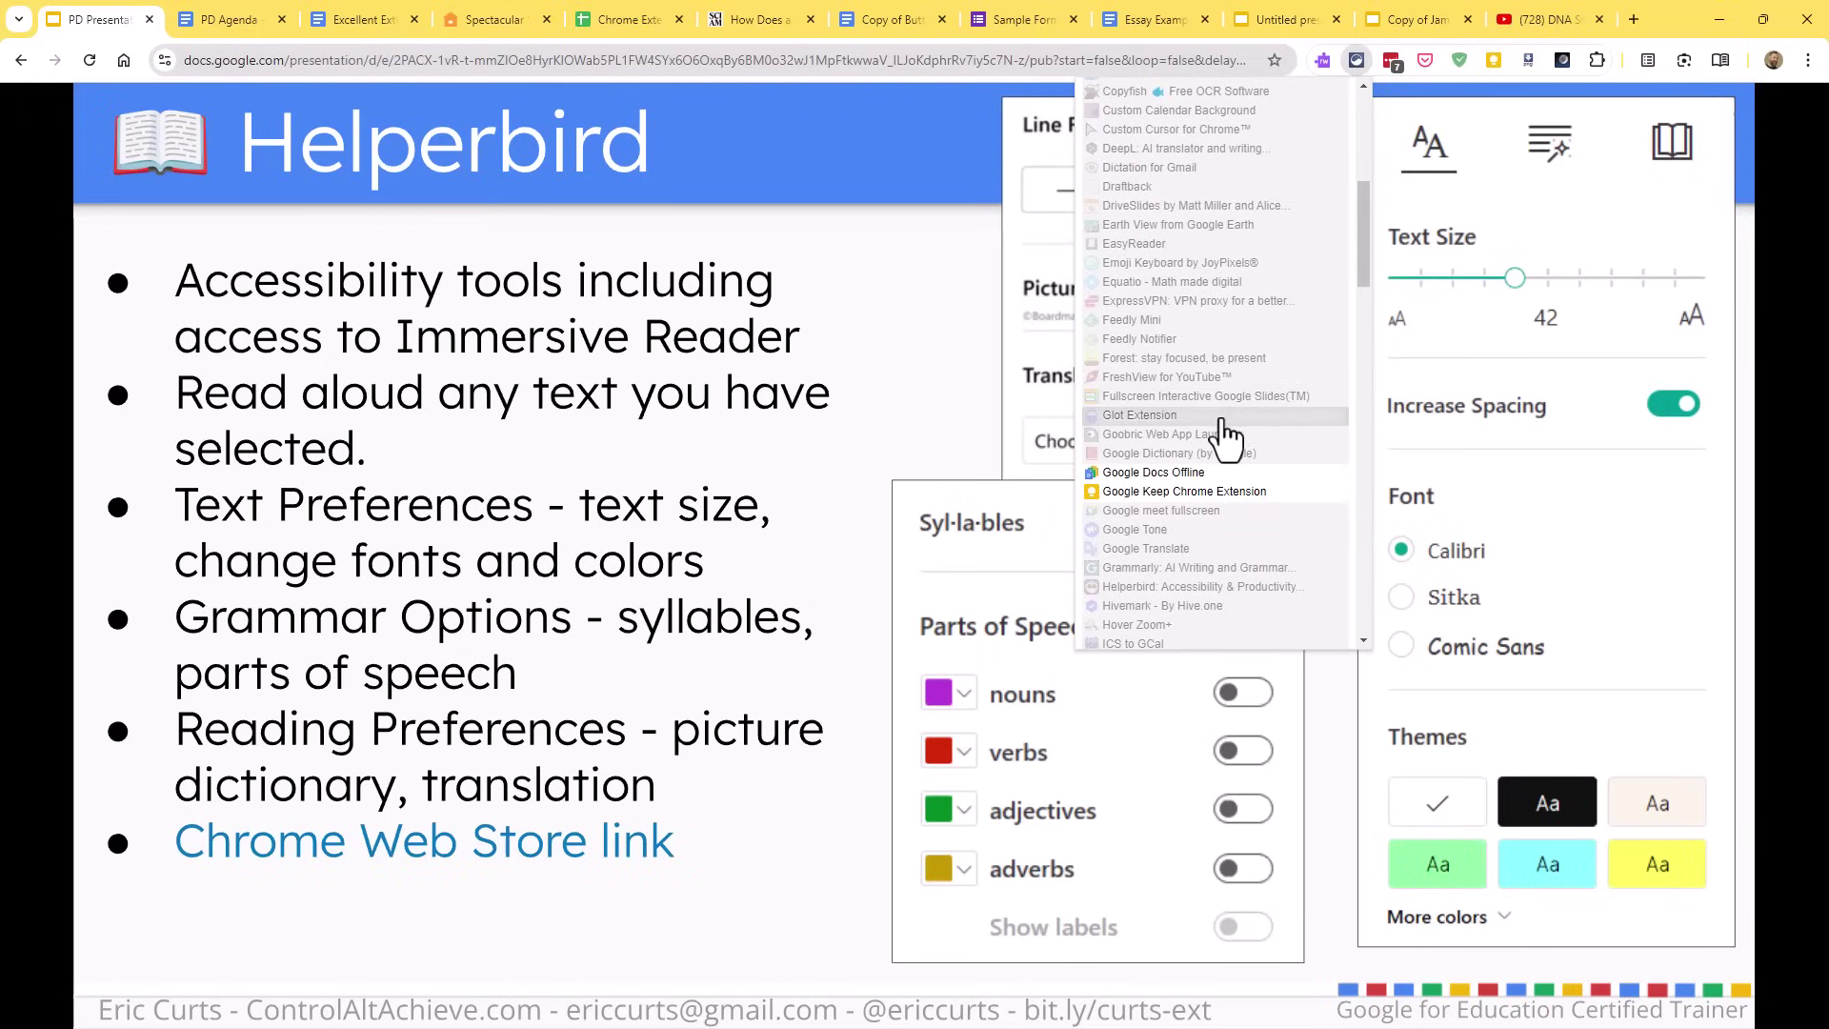
{"action": "scroll", "coordinate": [1224, 438], "scroll_direction": "down", "scroll_amount": 1}
{"action": "left_click", "coordinate": [1219, 510]}
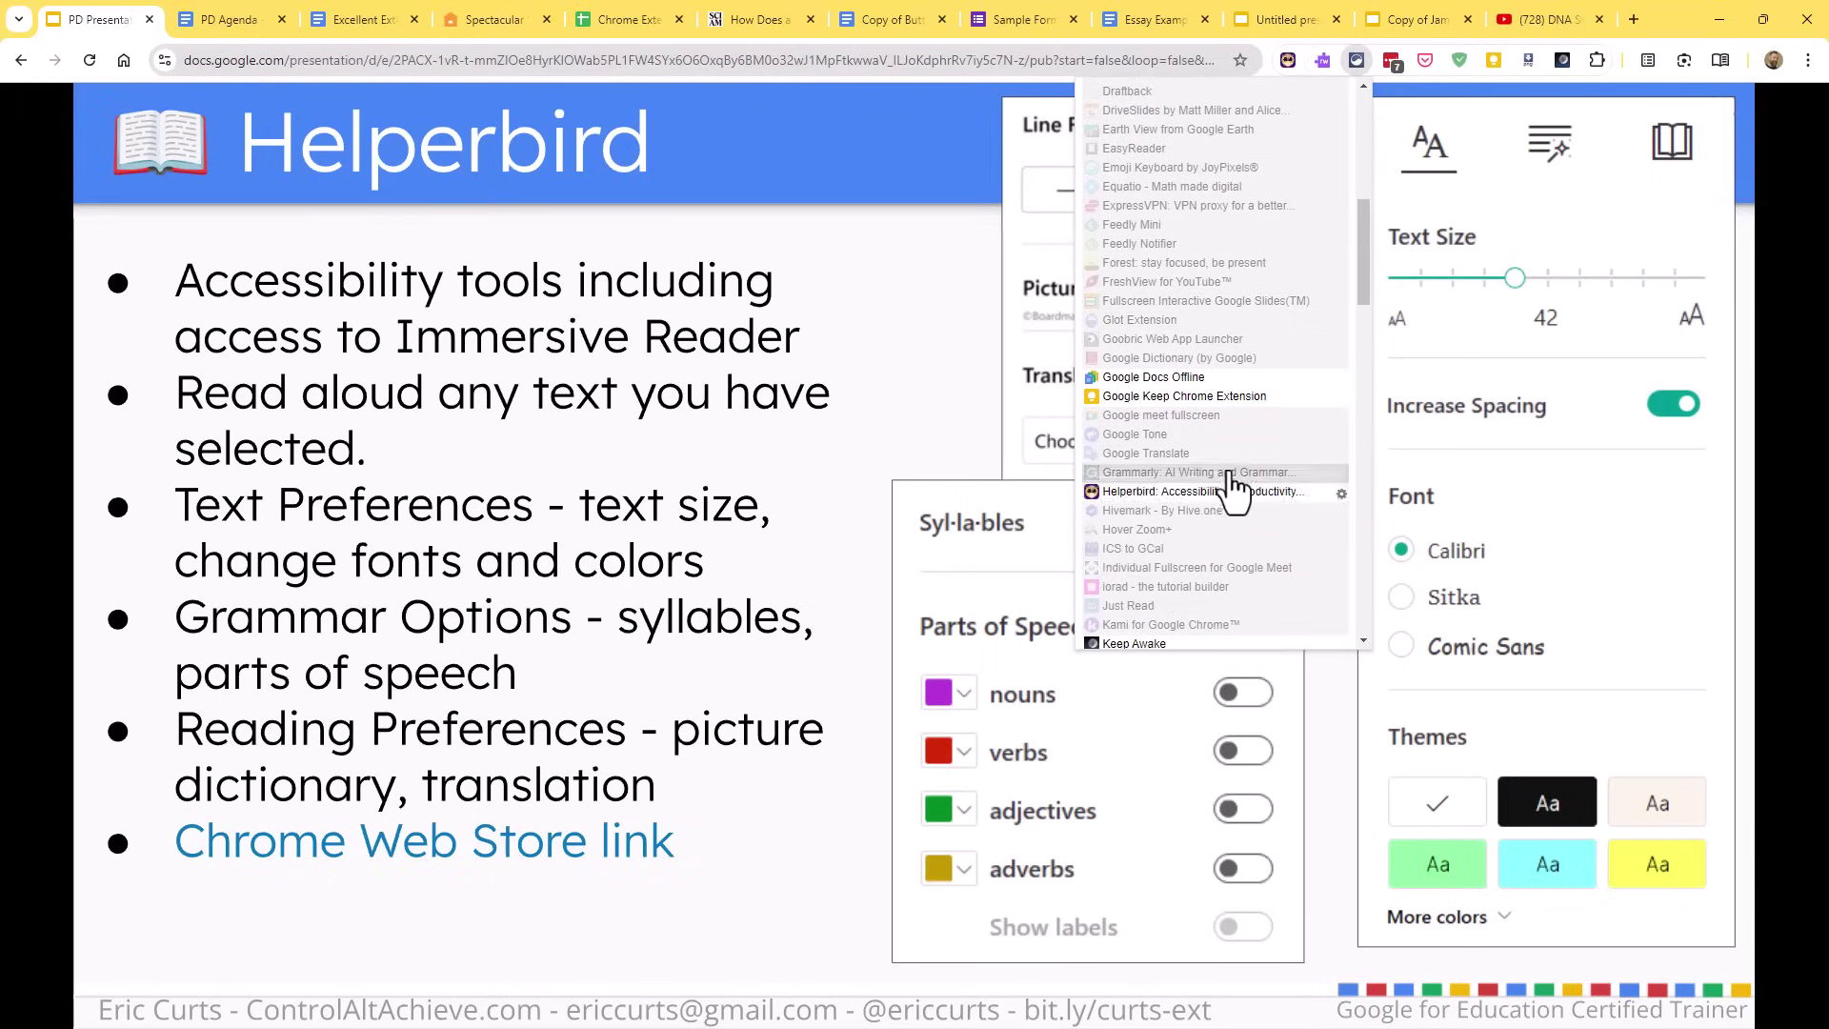
{"action": "scroll", "coordinate": [1229, 490], "scroll_direction": "down", "scroll_amount": 3}
{"action": "scroll", "coordinate": [1229, 461], "scroll_direction": "down", "scroll_amount": 6}
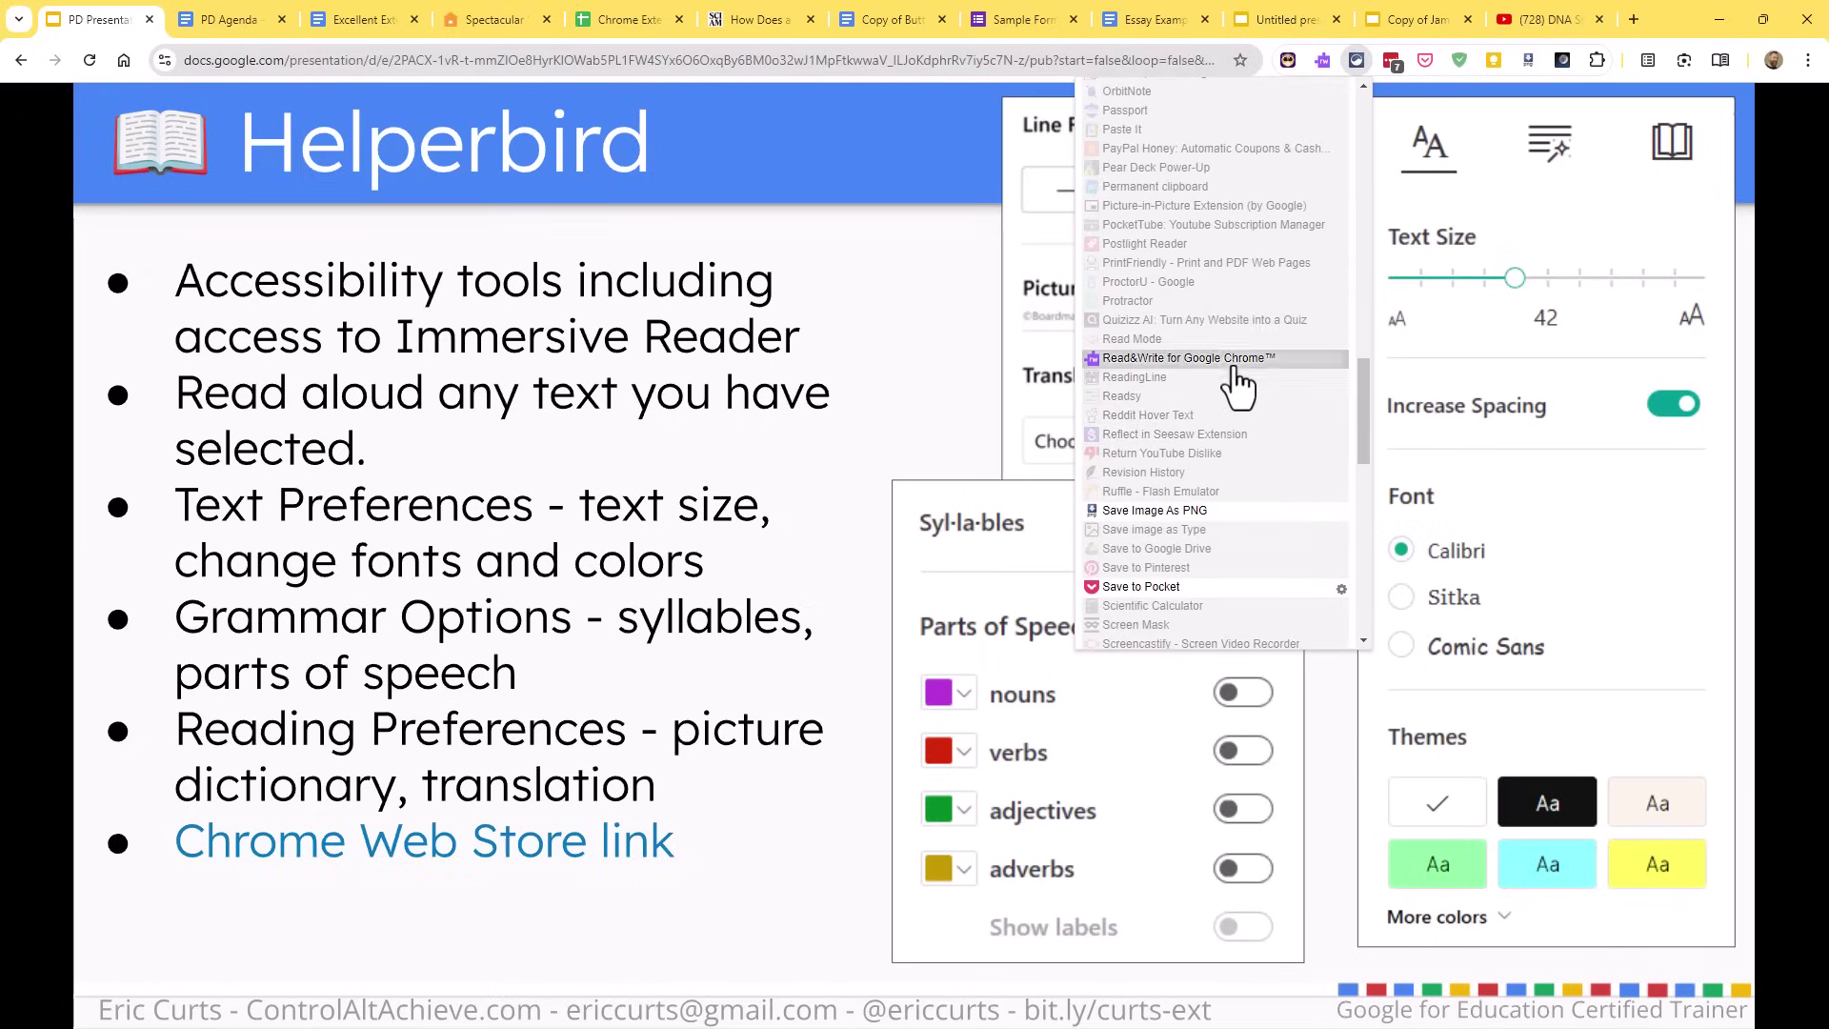
{"action": "left_click", "coordinate": [1232, 359]}
{"action": "left_click", "coordinate": [762, 19]}
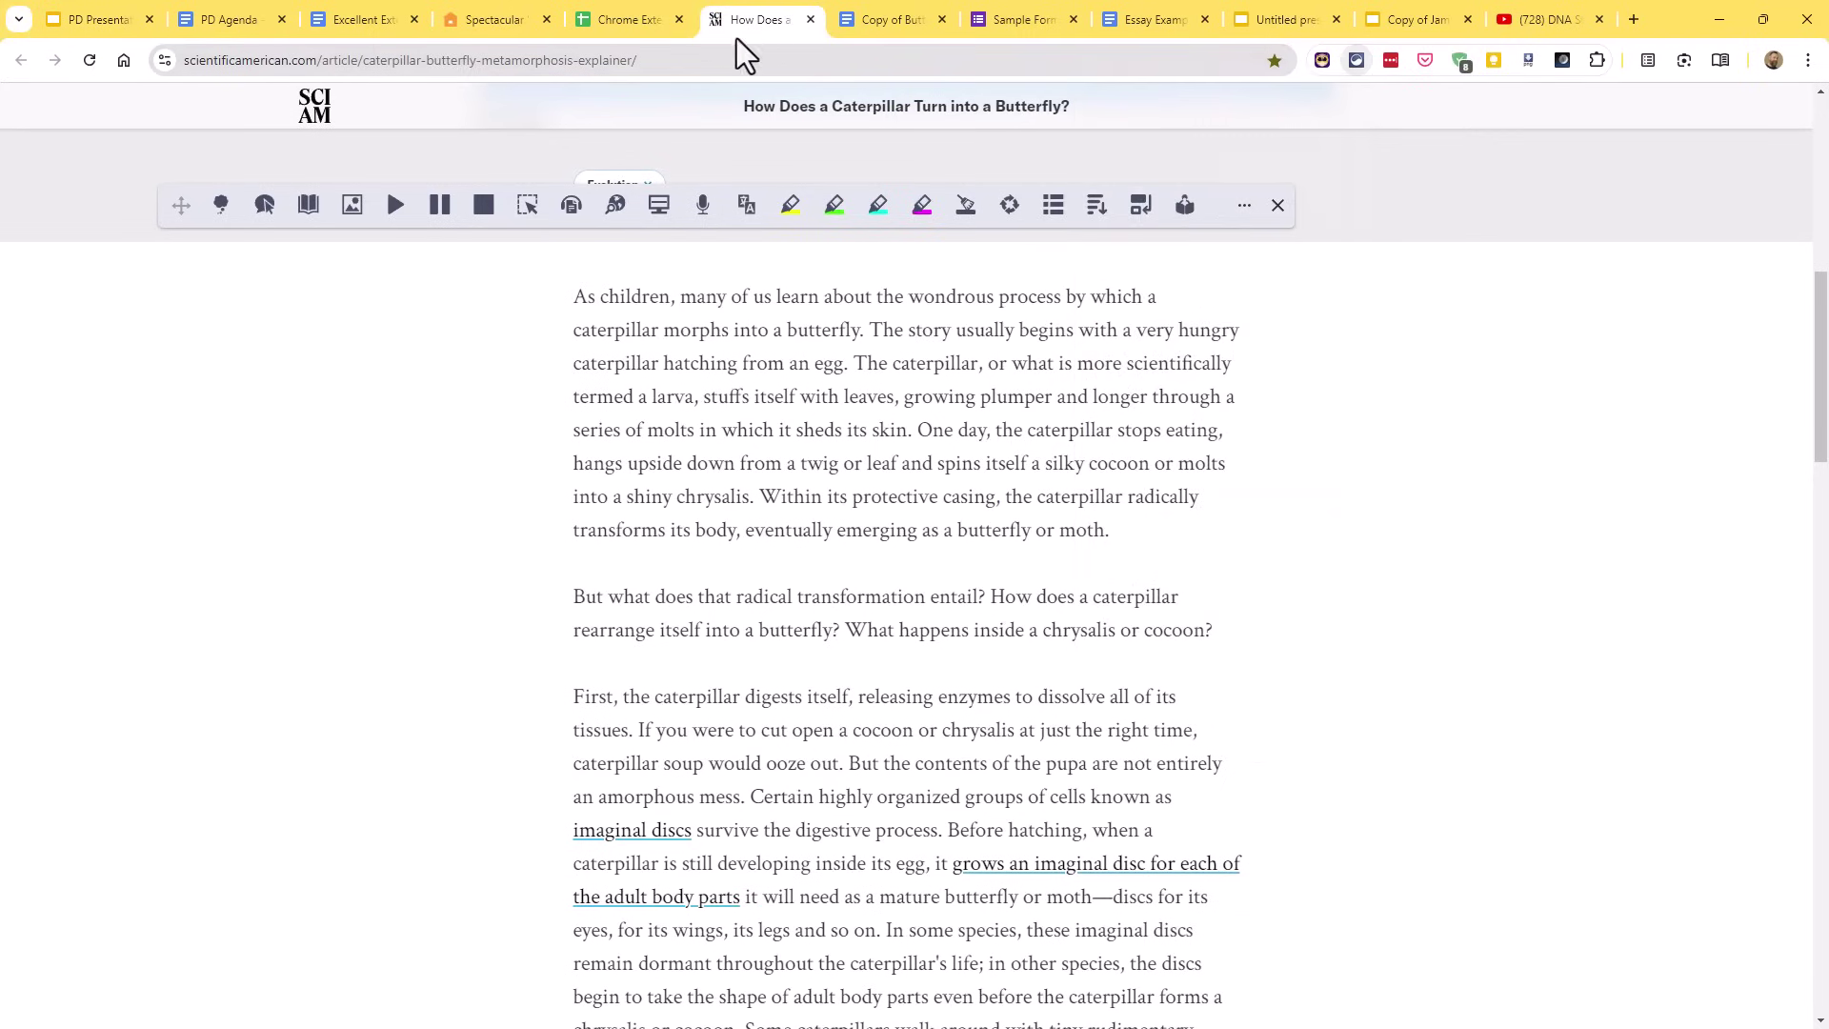
{"action": "left_click", "coordinate": [89, 61]}
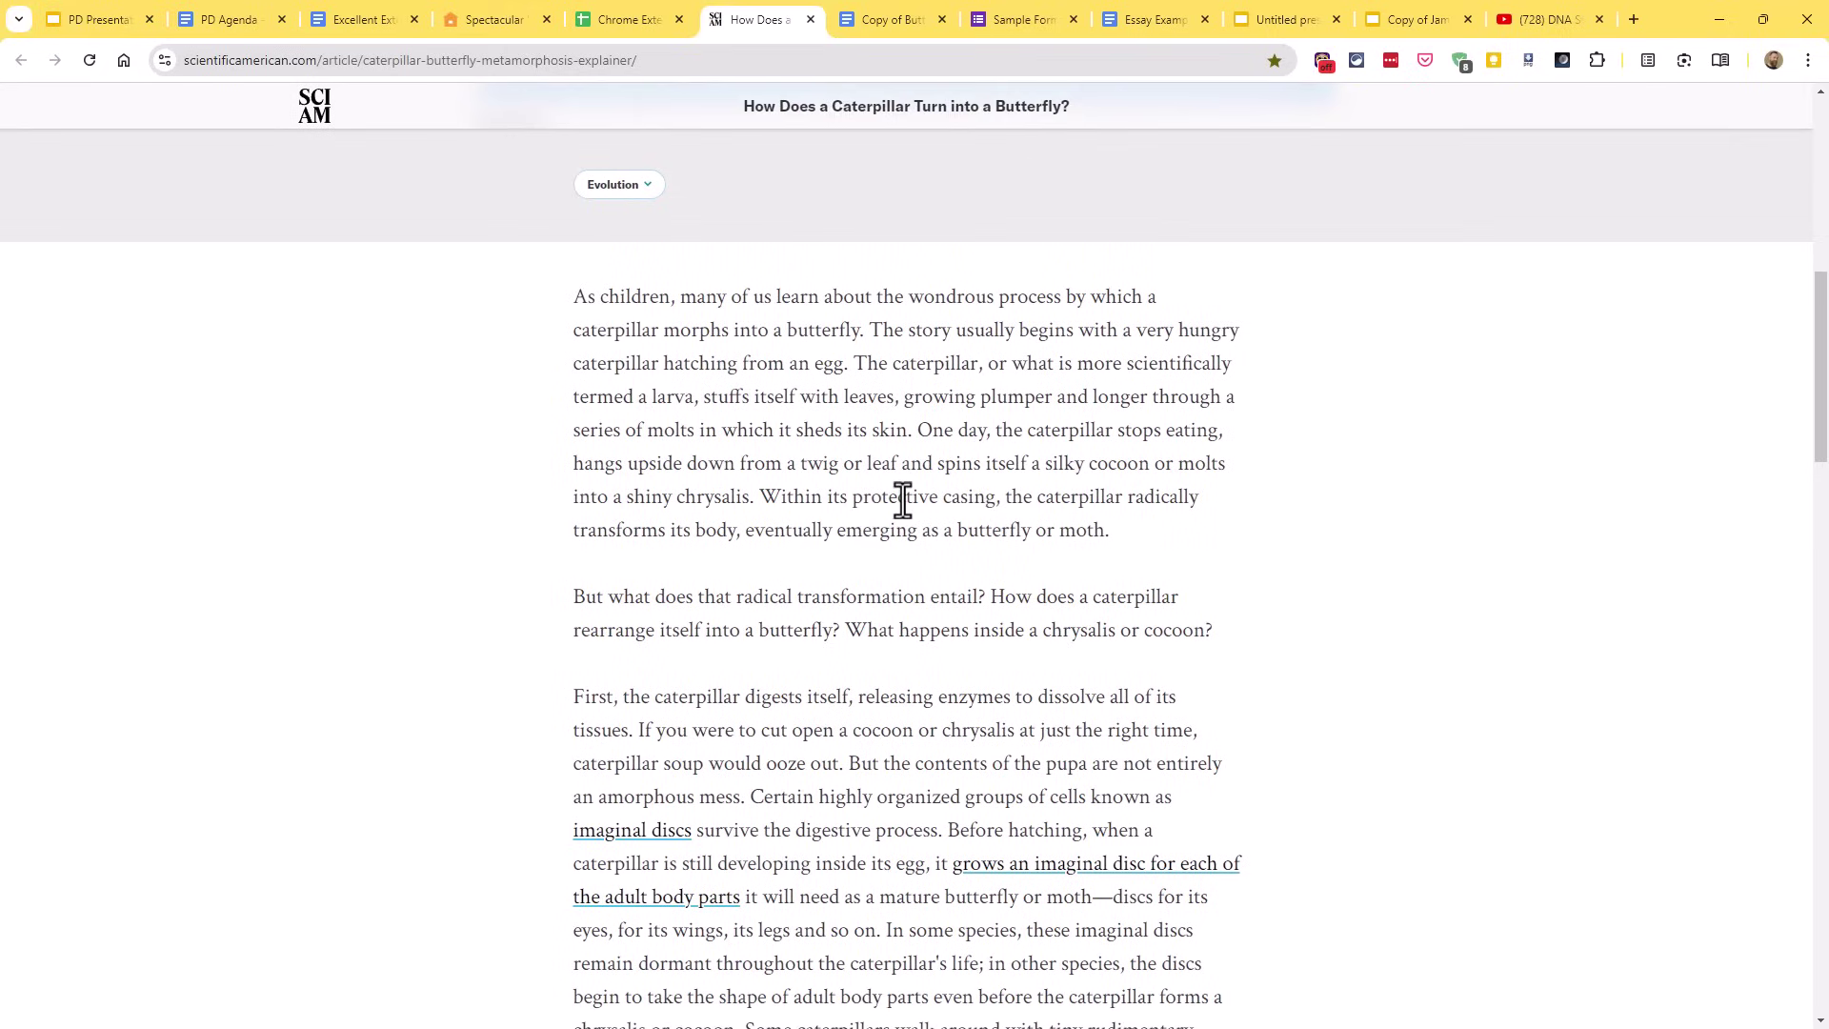
Step: Select the article's body text from "As children" to "remains concealed." and open it in Helperbird's Immersive Reader
{"action": "scroll", "coordinate": [911, 499], "scroll_direction": "up", "scroll_amount": 2}
{"action": "scroll", "coordinate": [920, 499], "scroll_direction": "down", "scroll_amount": 3}
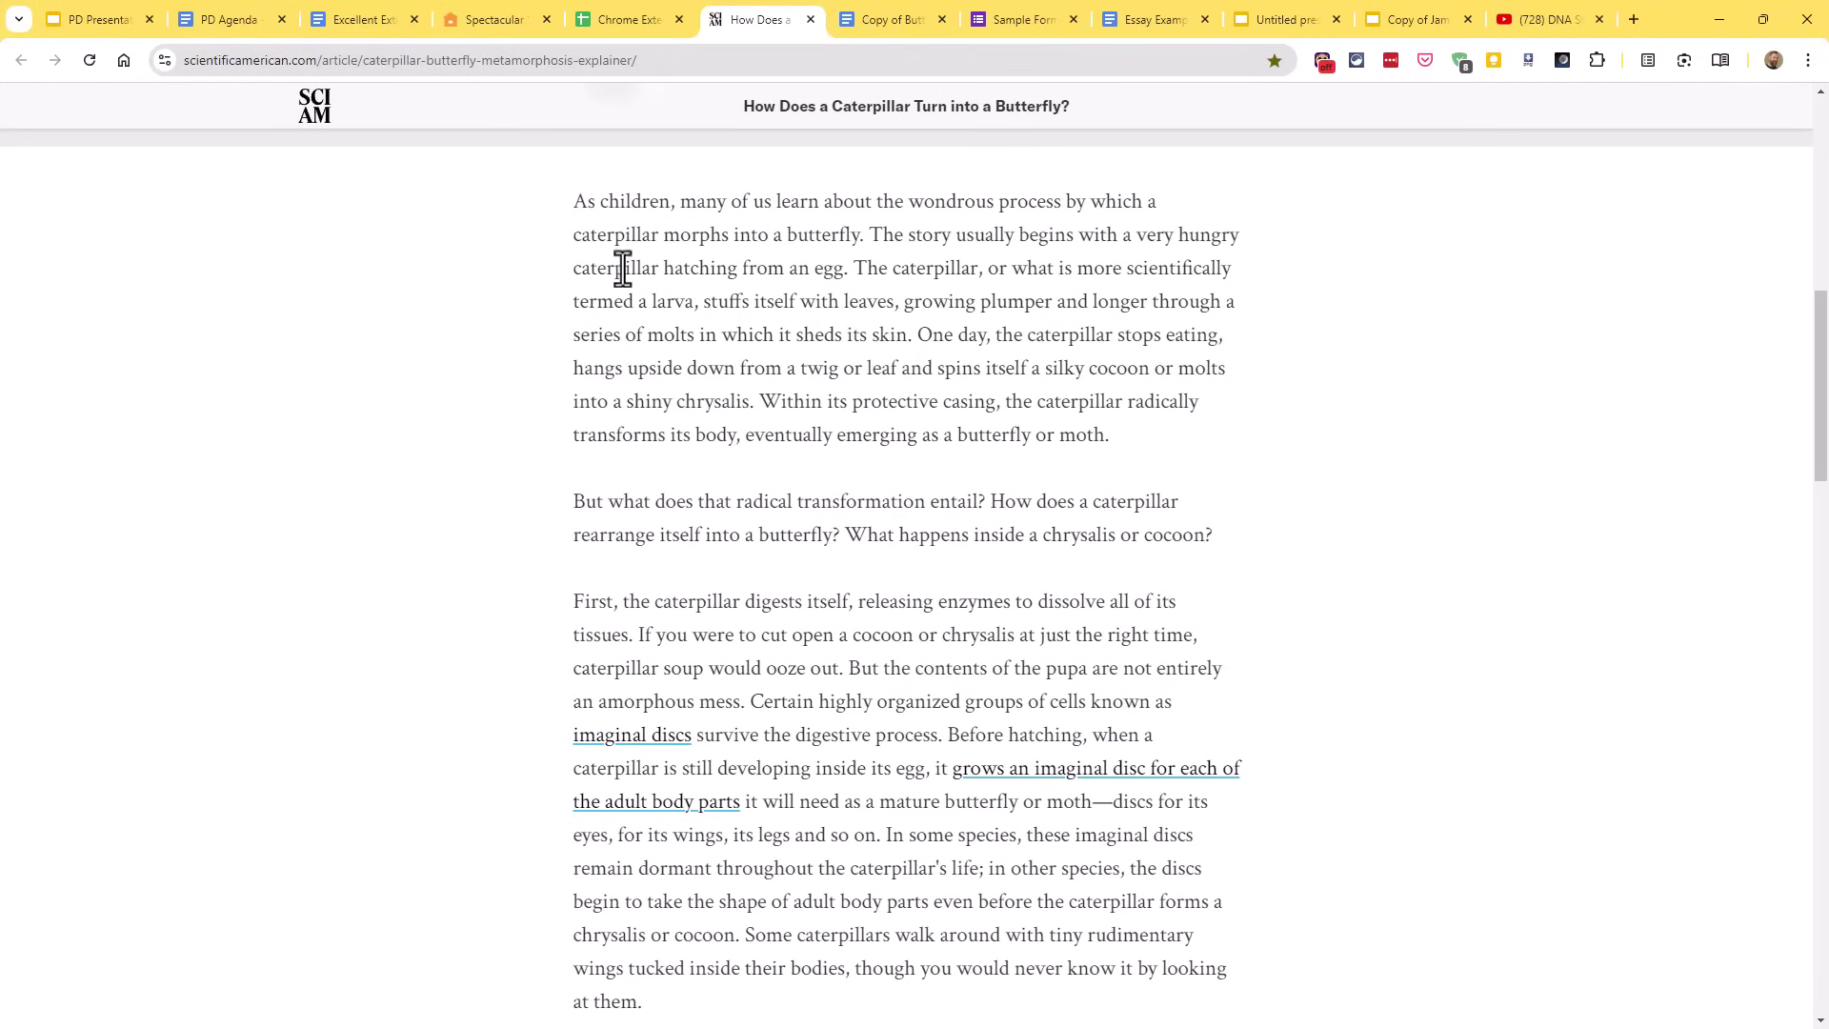
{"action": "left_click_drag", "start_coordinate": [567, 196], "coordinate": [878, 657]}
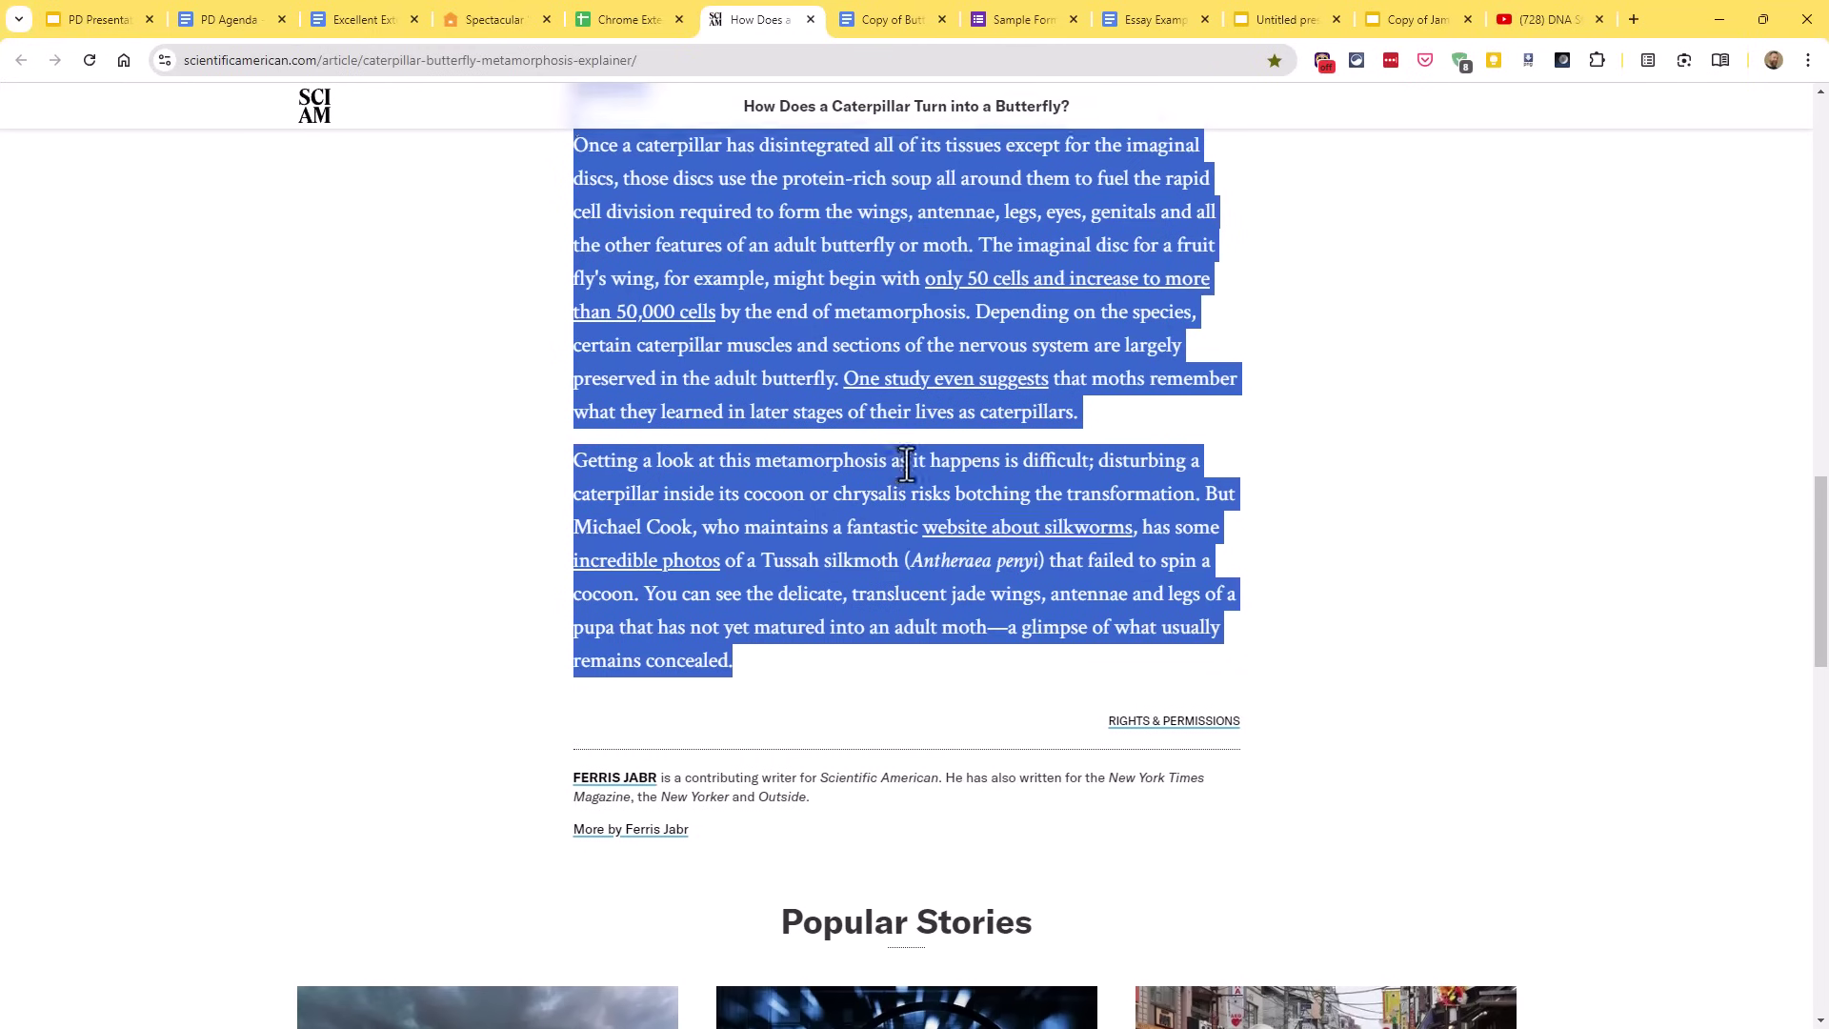
{"action": "scroll", "coordinate": [906, 464], "scroll_direction": "up", "scroll_amount": 12}
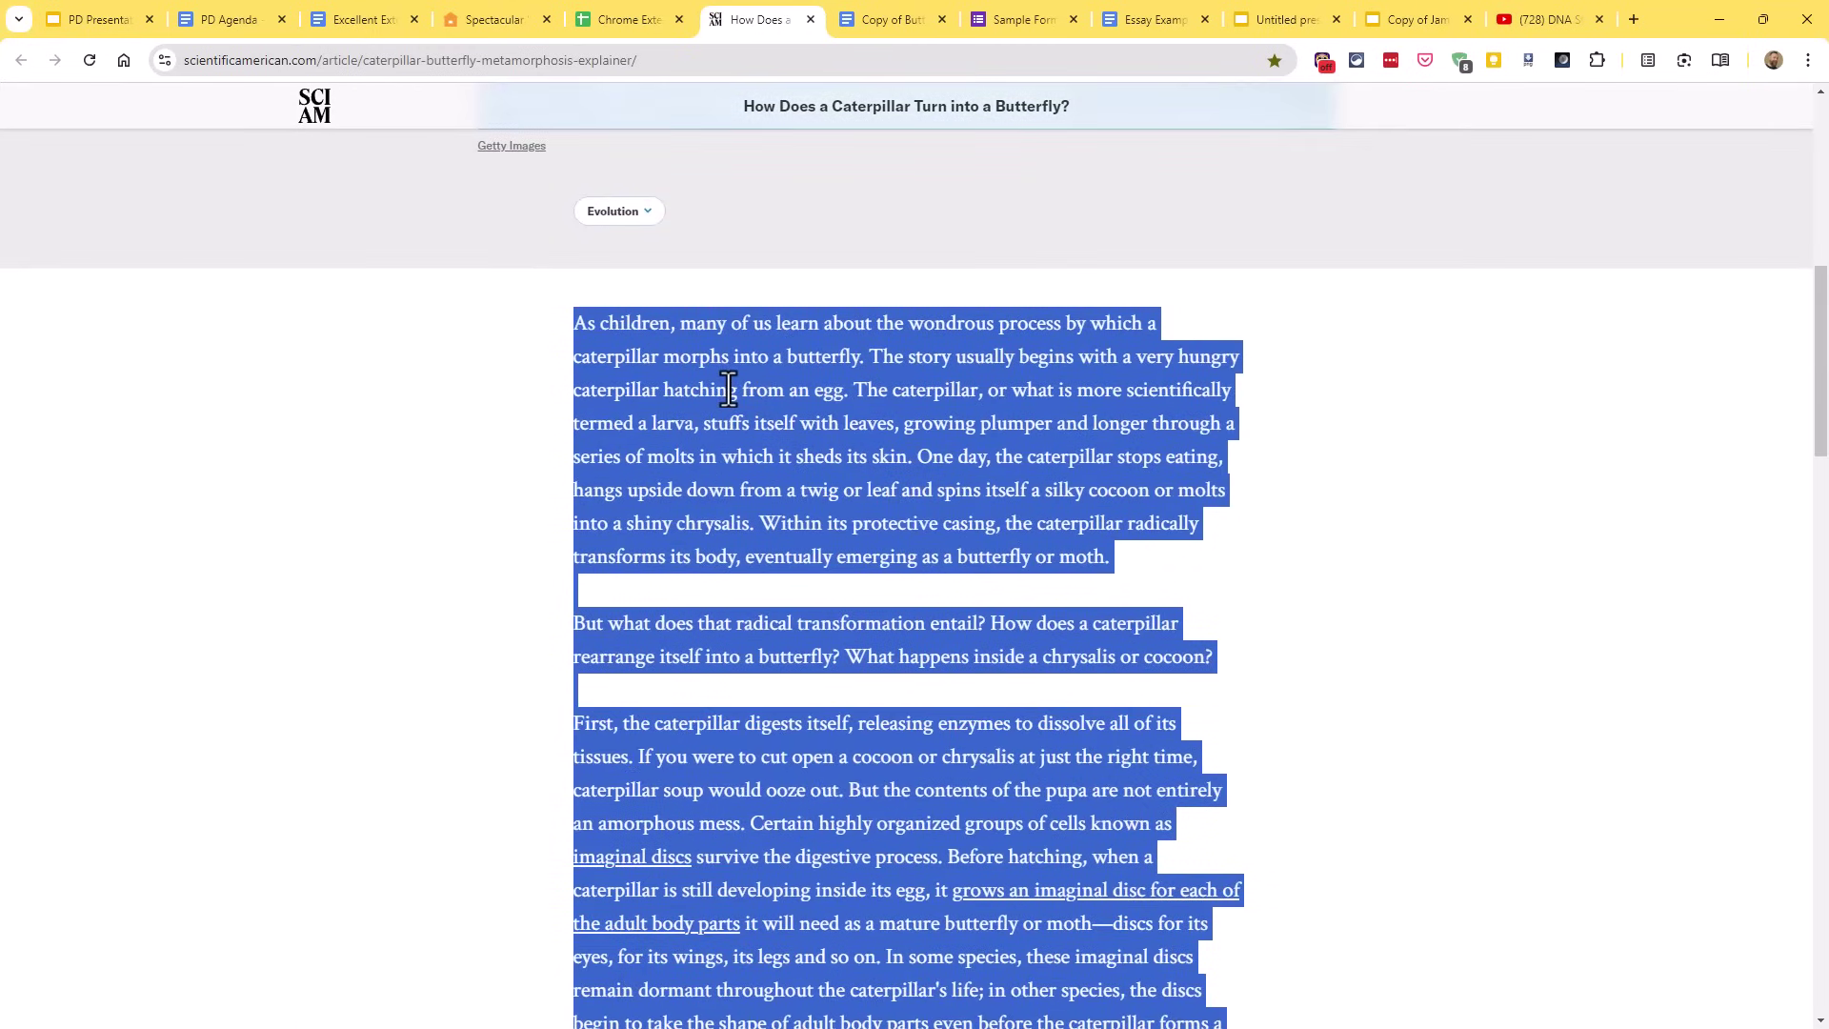
{"action": "right_click", "coordinate": [706, 396]}
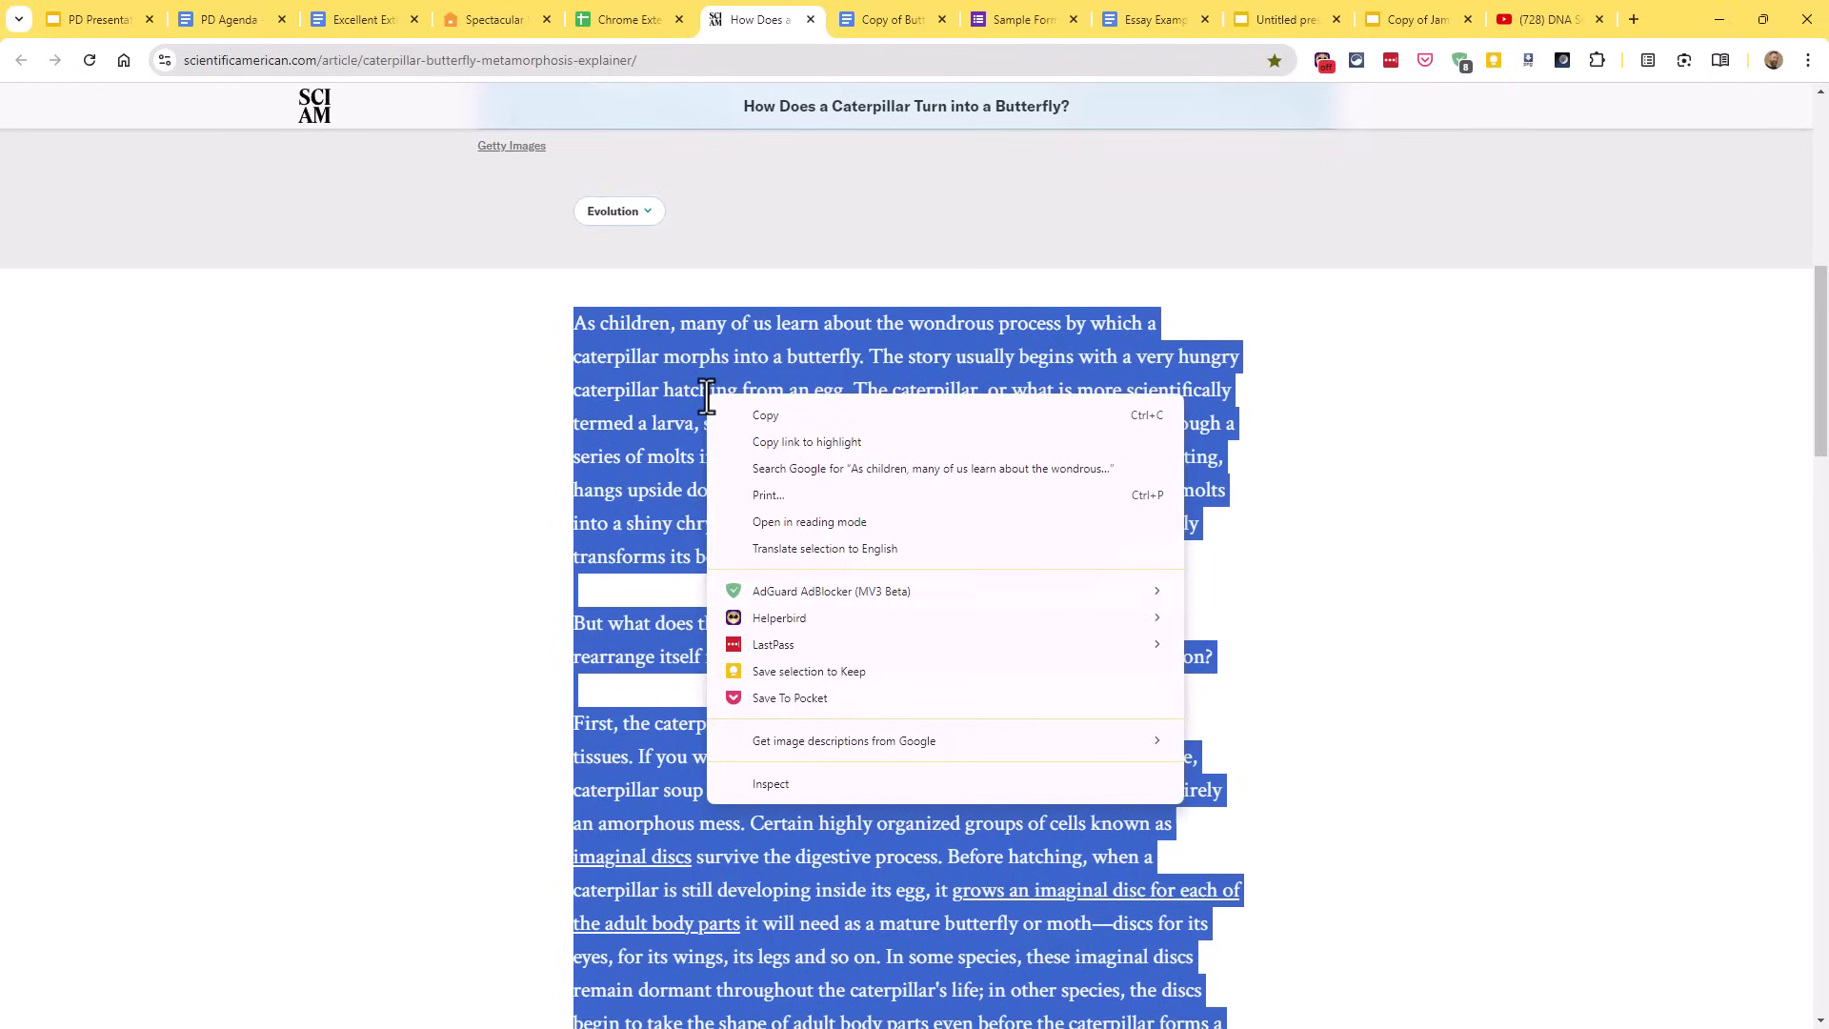
{"action": "mouse_move", "coordinate": [879, 619]}
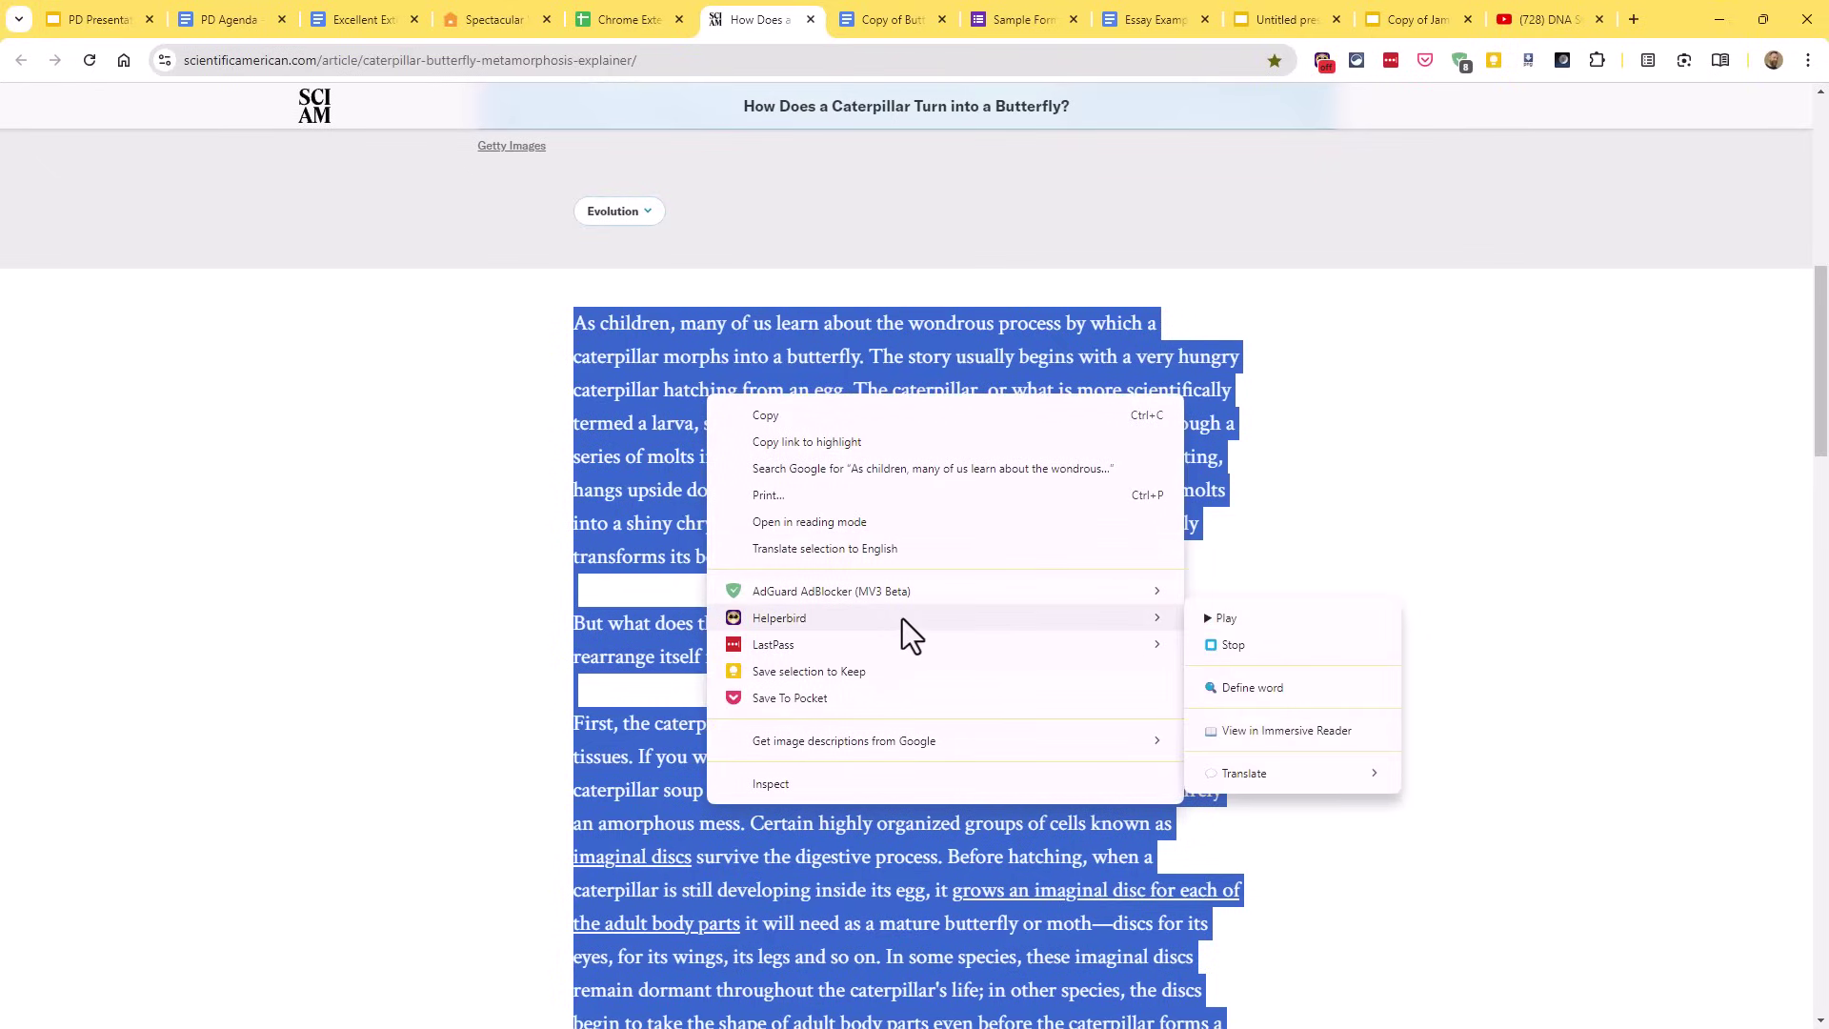
{"action": "left_click", "coordinate": [1345, 735]}
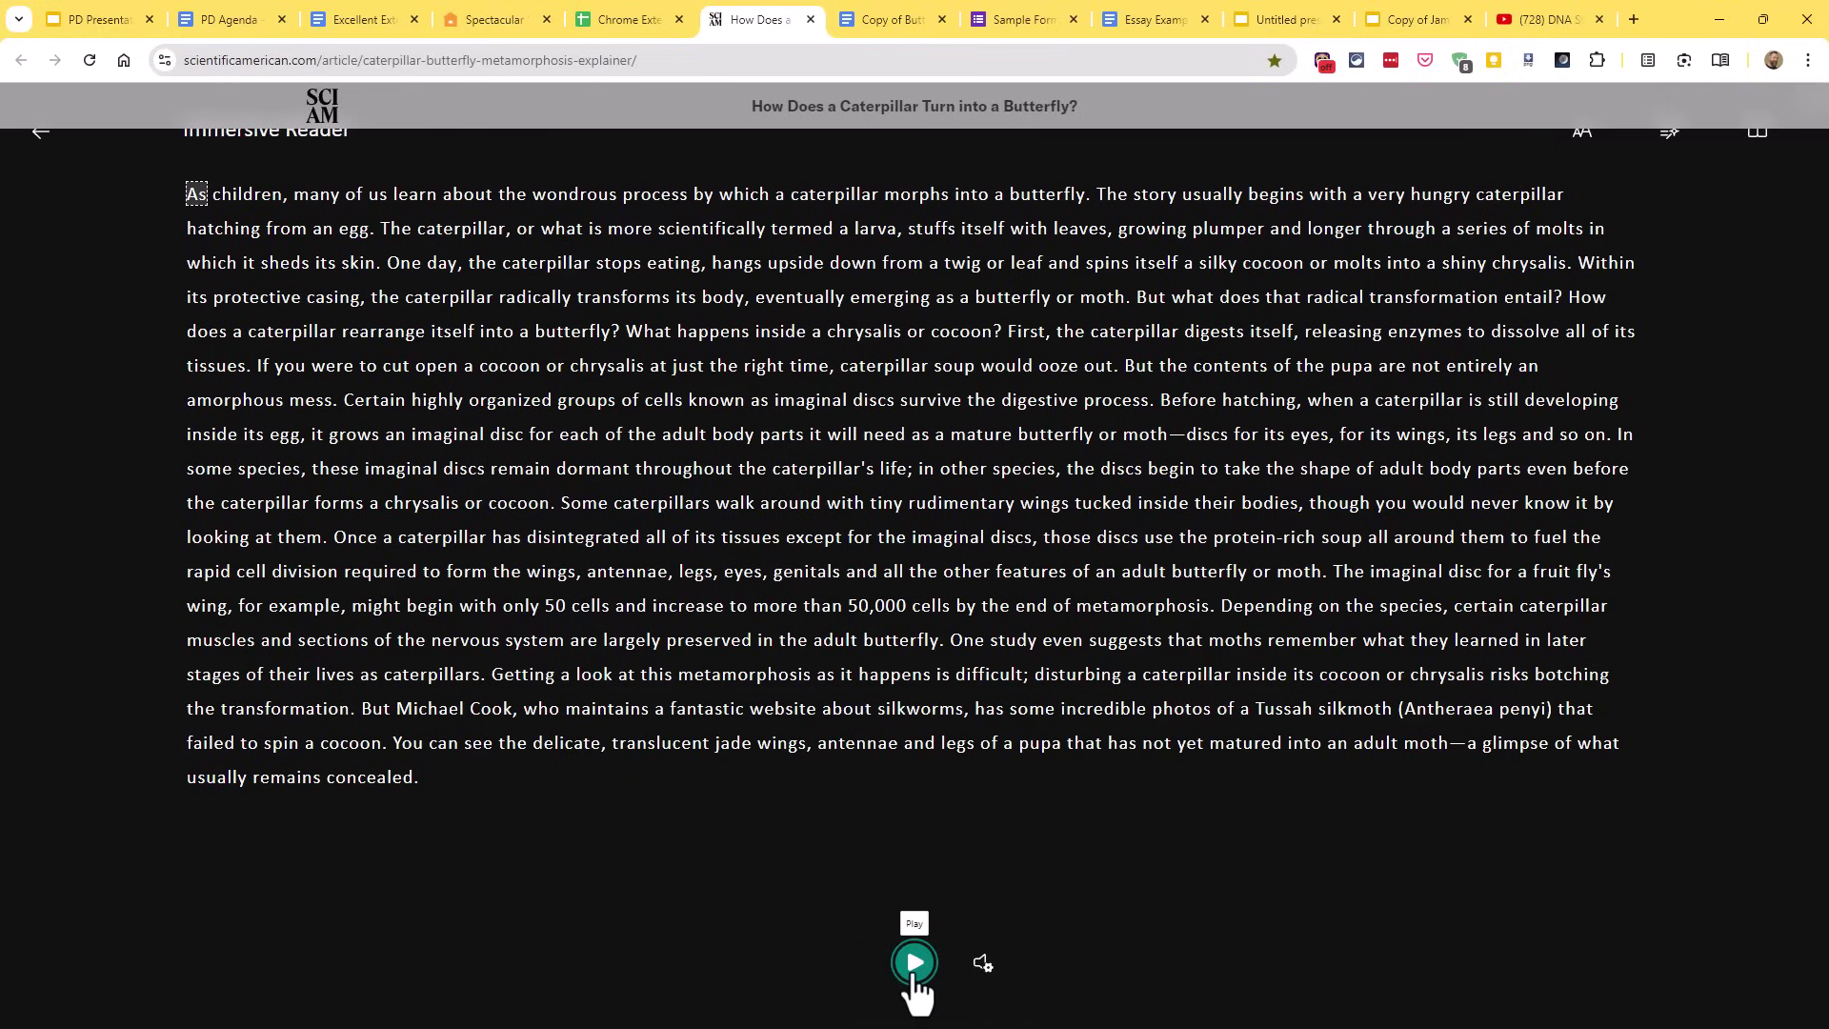
Step: Have Immersive Reader read the opening sentence aloud, pause it, and look over the voice speed and voice selection options
{"action": "left_click", "coordinate": [913, 976]}
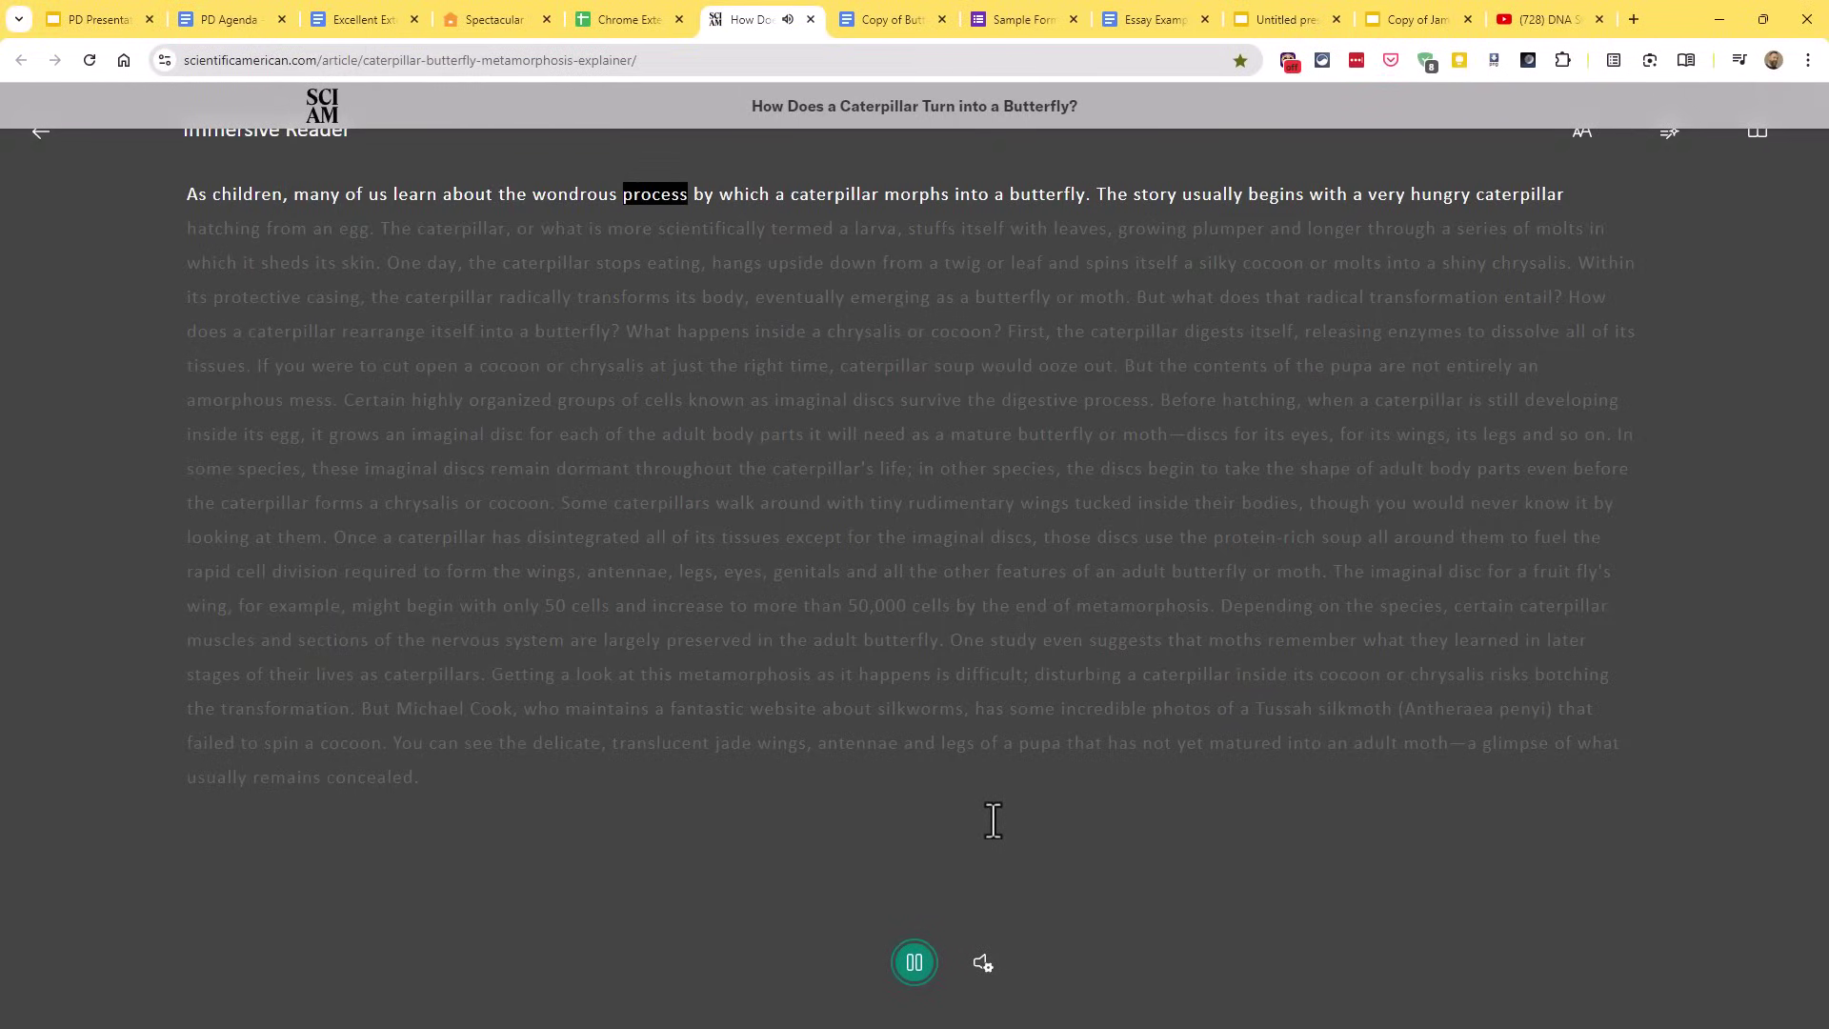
{"action": "left_click", "coordinate": [916, 981]}
{"action": "left_click", "coordinate": [984, 970]}
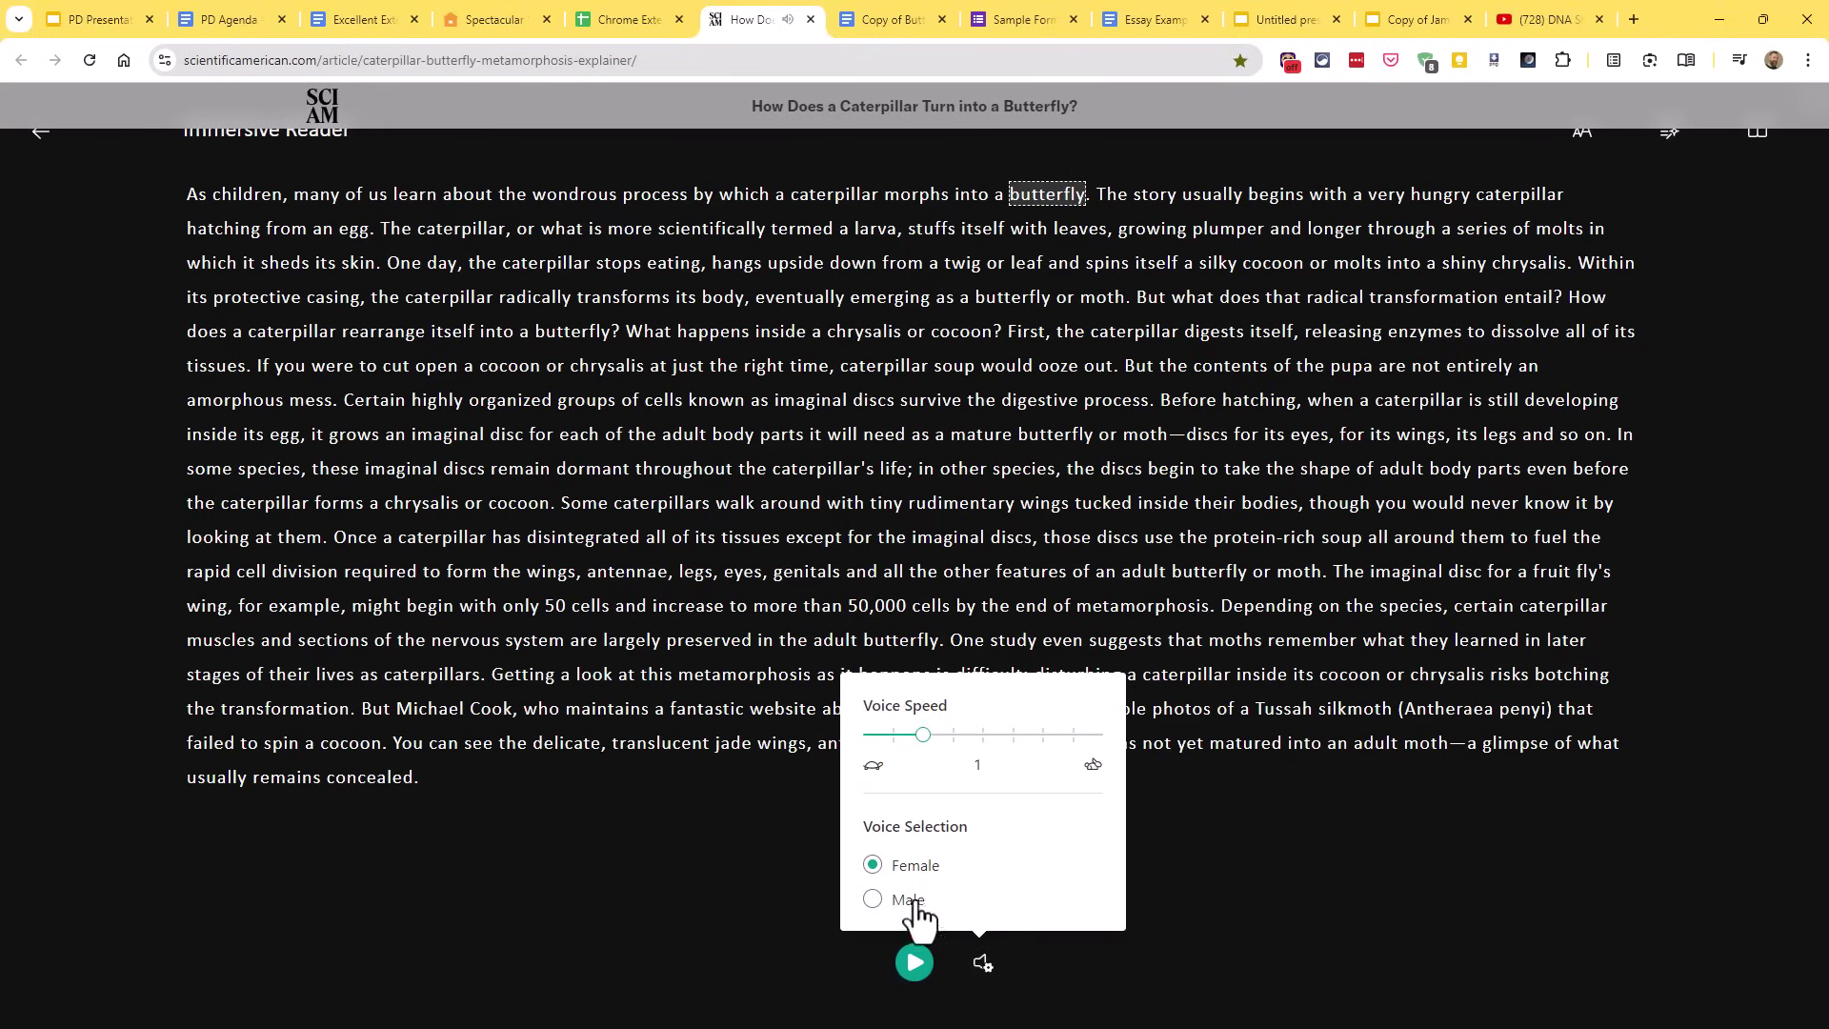
{"action": "left_click", "coordinate": [985, 970]}
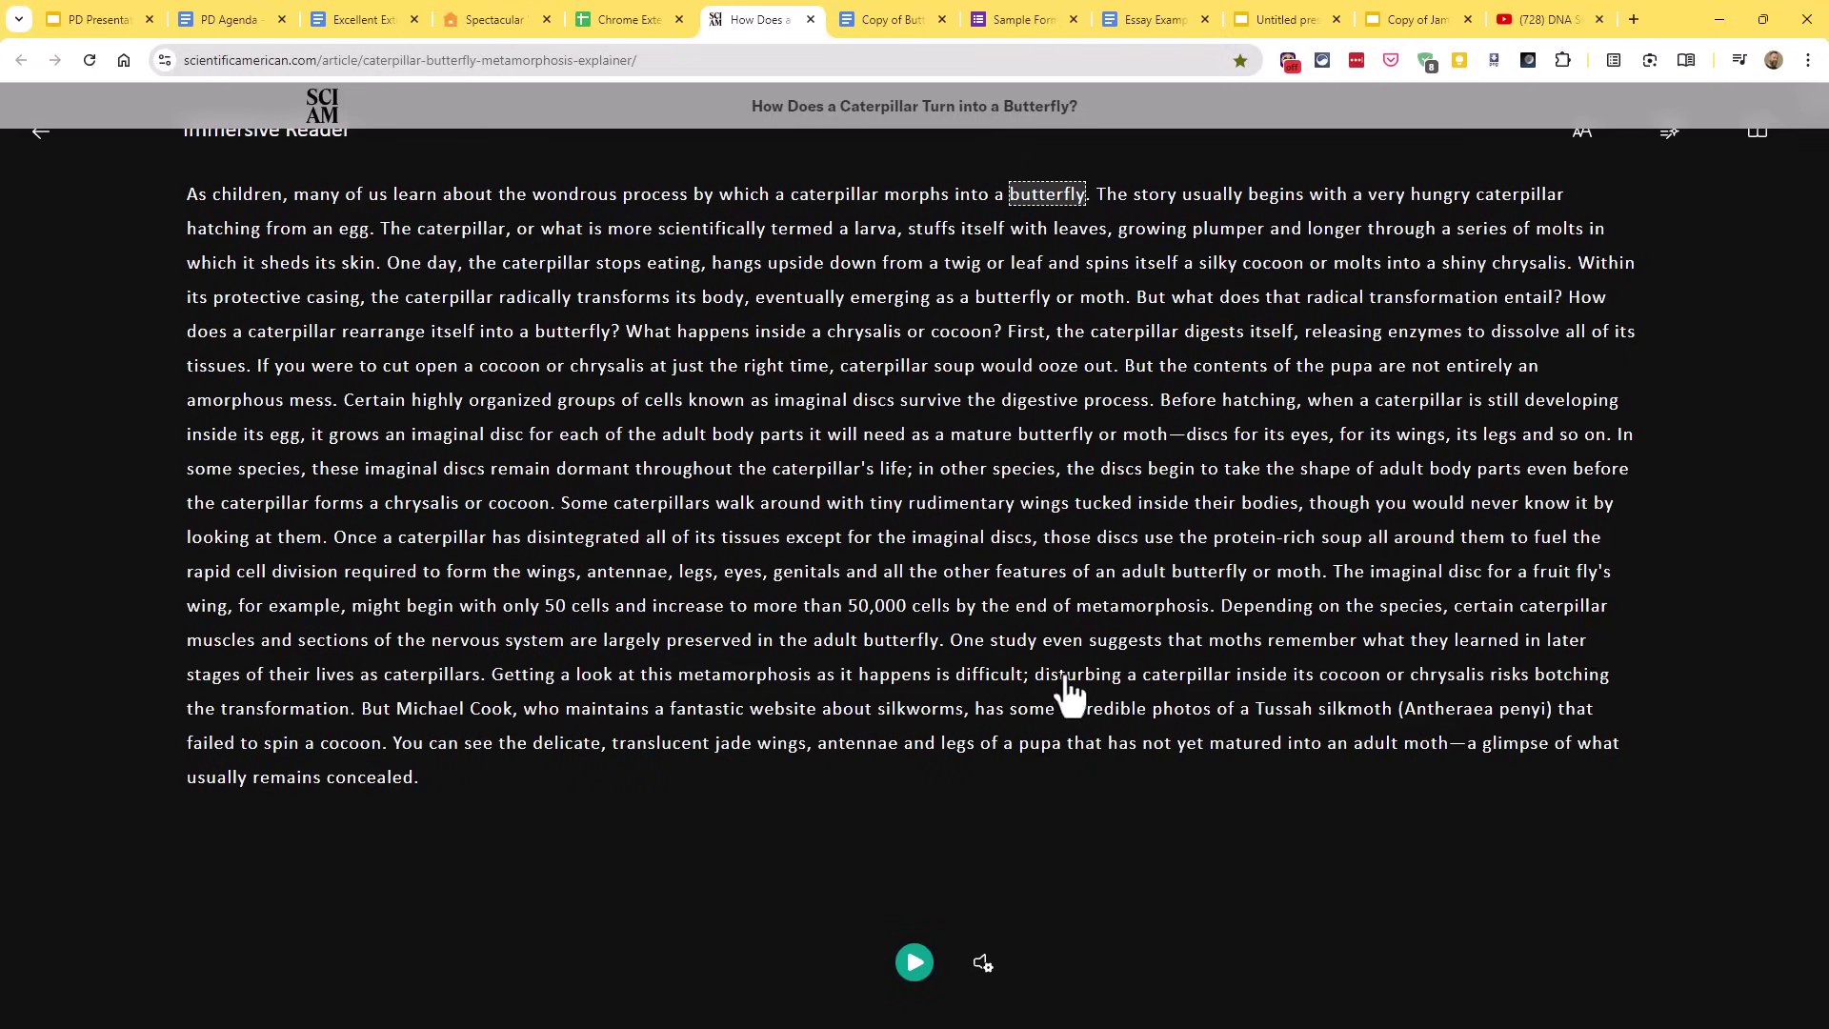
Step: Set the Immersive Reader text size to 36, and try increased spacing on and off, leaving it off
{"action": "left_click", "coordinate": [1584, 133]}
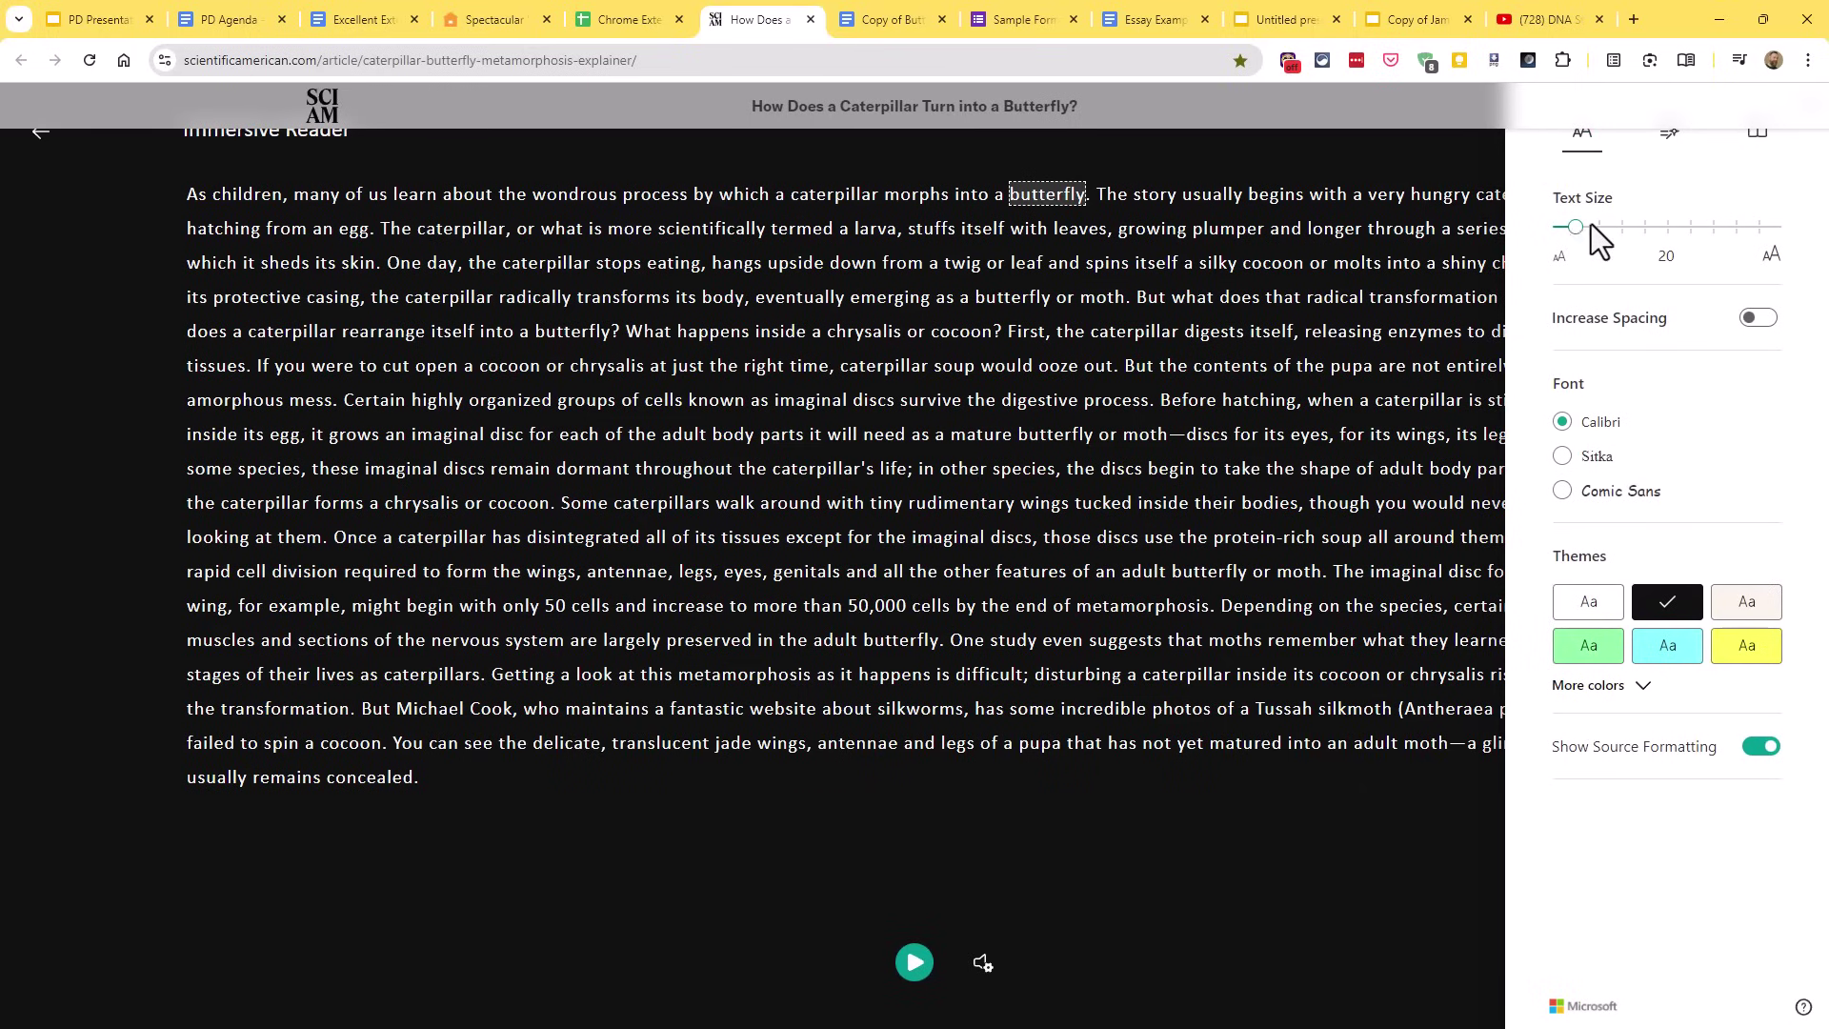
{"action": "mouse_move", "coordinate": [1591, 225]}
{"action": "left_mouse_down"}
{"action": "mouse_move", "coordinate": [1663, 223]}
{"action": "mouse_move", "coordinate": [1601, 220]}
{"action": "mouse_move", "coordinate": [1622, 227]}
{"action": "left_mouse_up"}
{"action": "left_click", "coordinate": [1762, 322]}
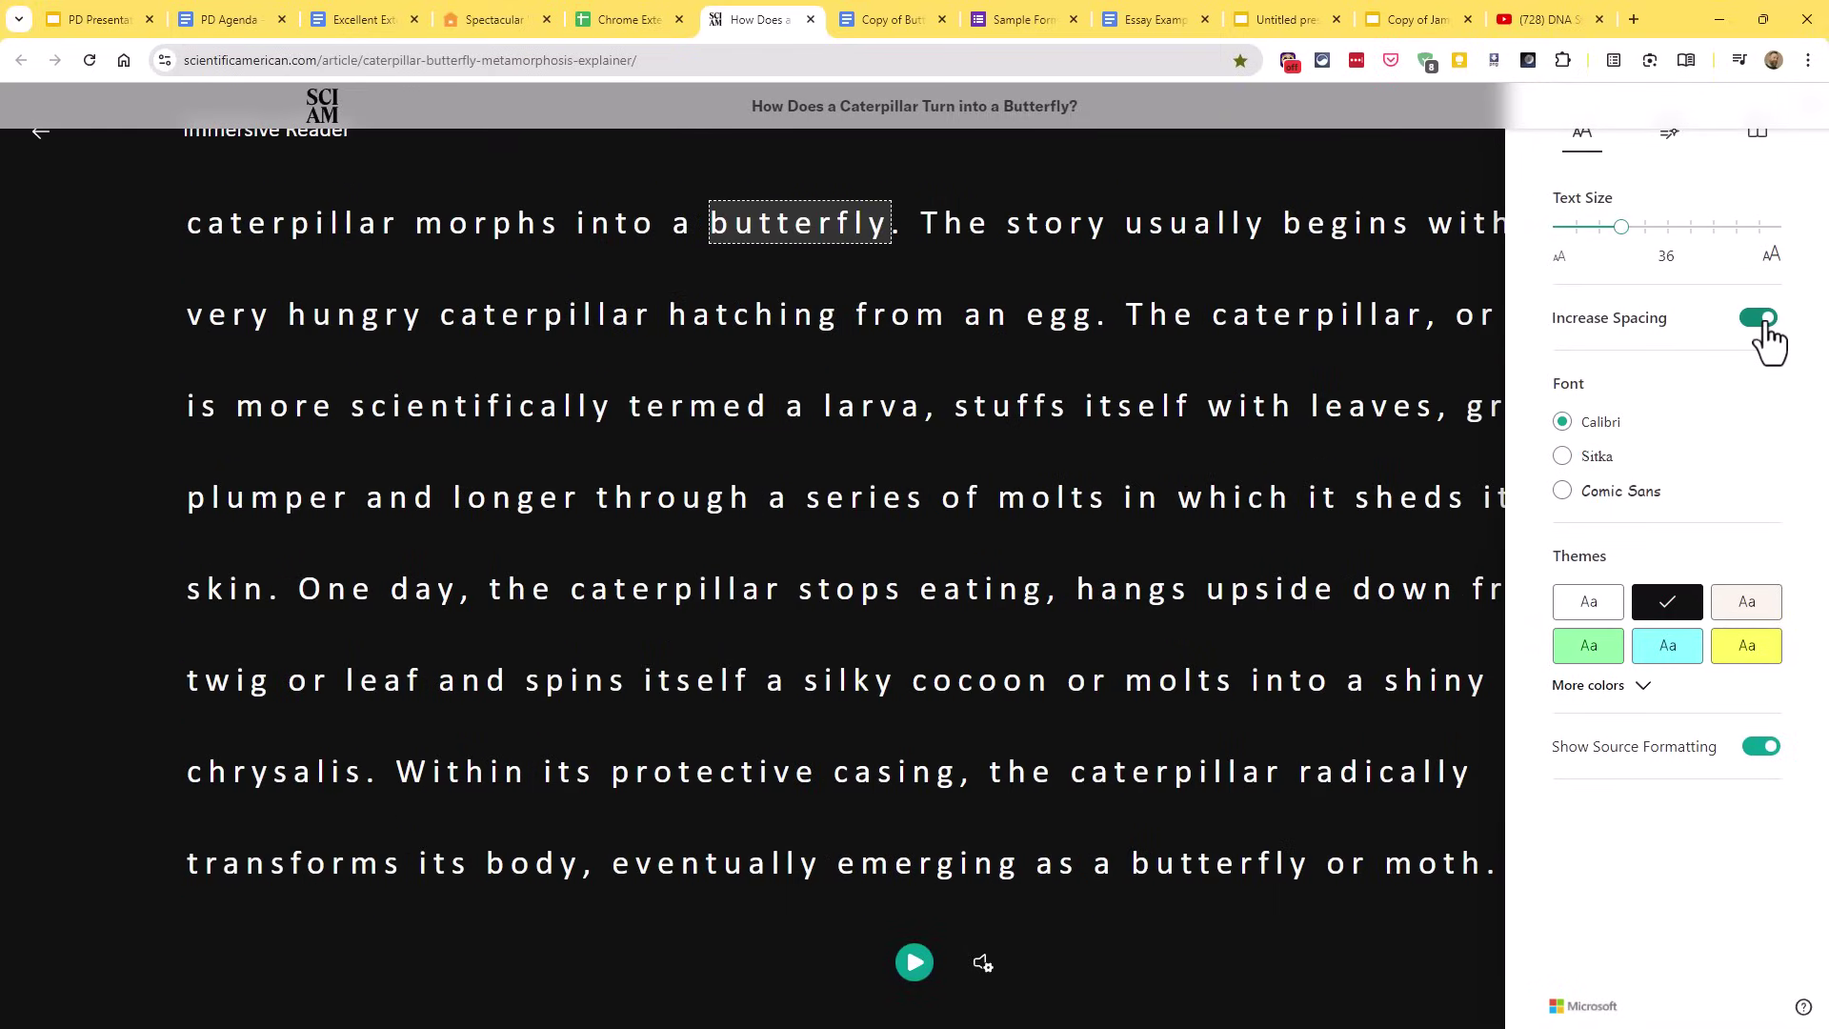
{"action": "left_click", "coordinate": [1763, 322]}
{"action": "left_click", "coordinate": [1763, 322]}
{"action": "left_click", "coordinate": [1763, 322]}
Step: Try the Sitka and Comic Sans fonts on the reader text, and return to Calibri
{"action": "left_click", "coordinate": [1599, 461]}
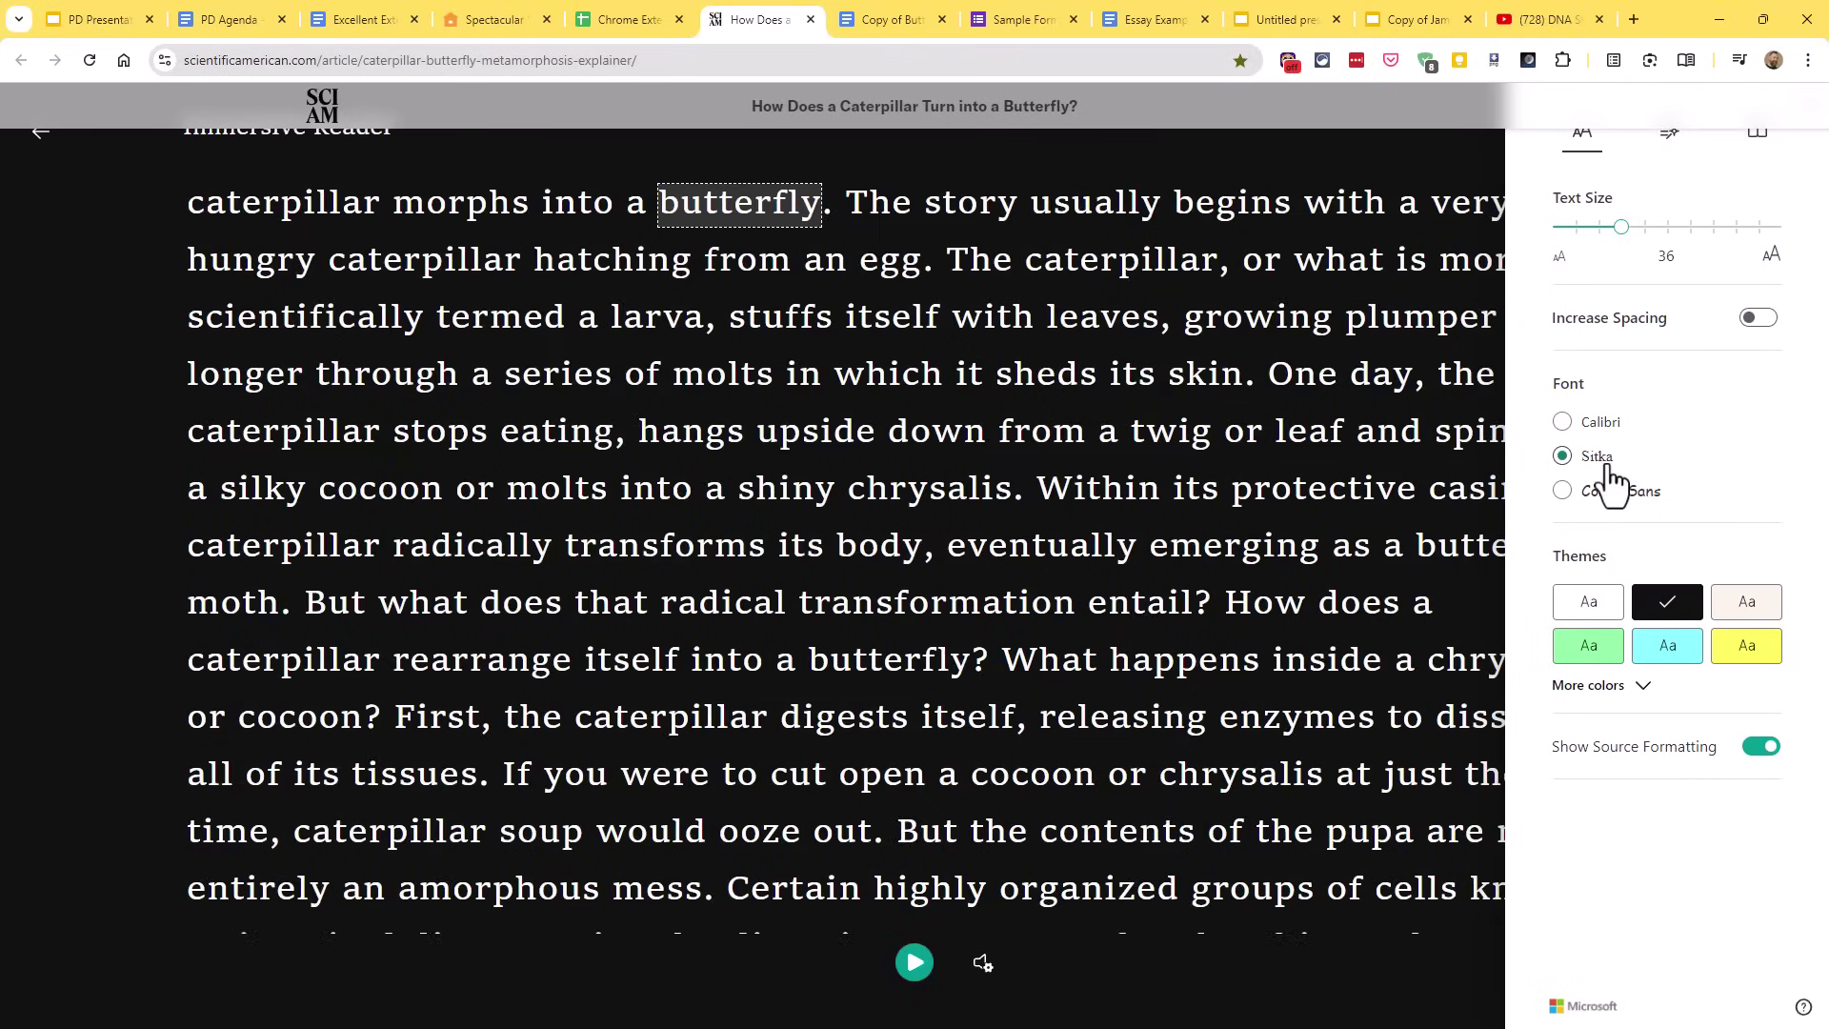
{"action": "left_click", "coordinate": [1612, 513]}
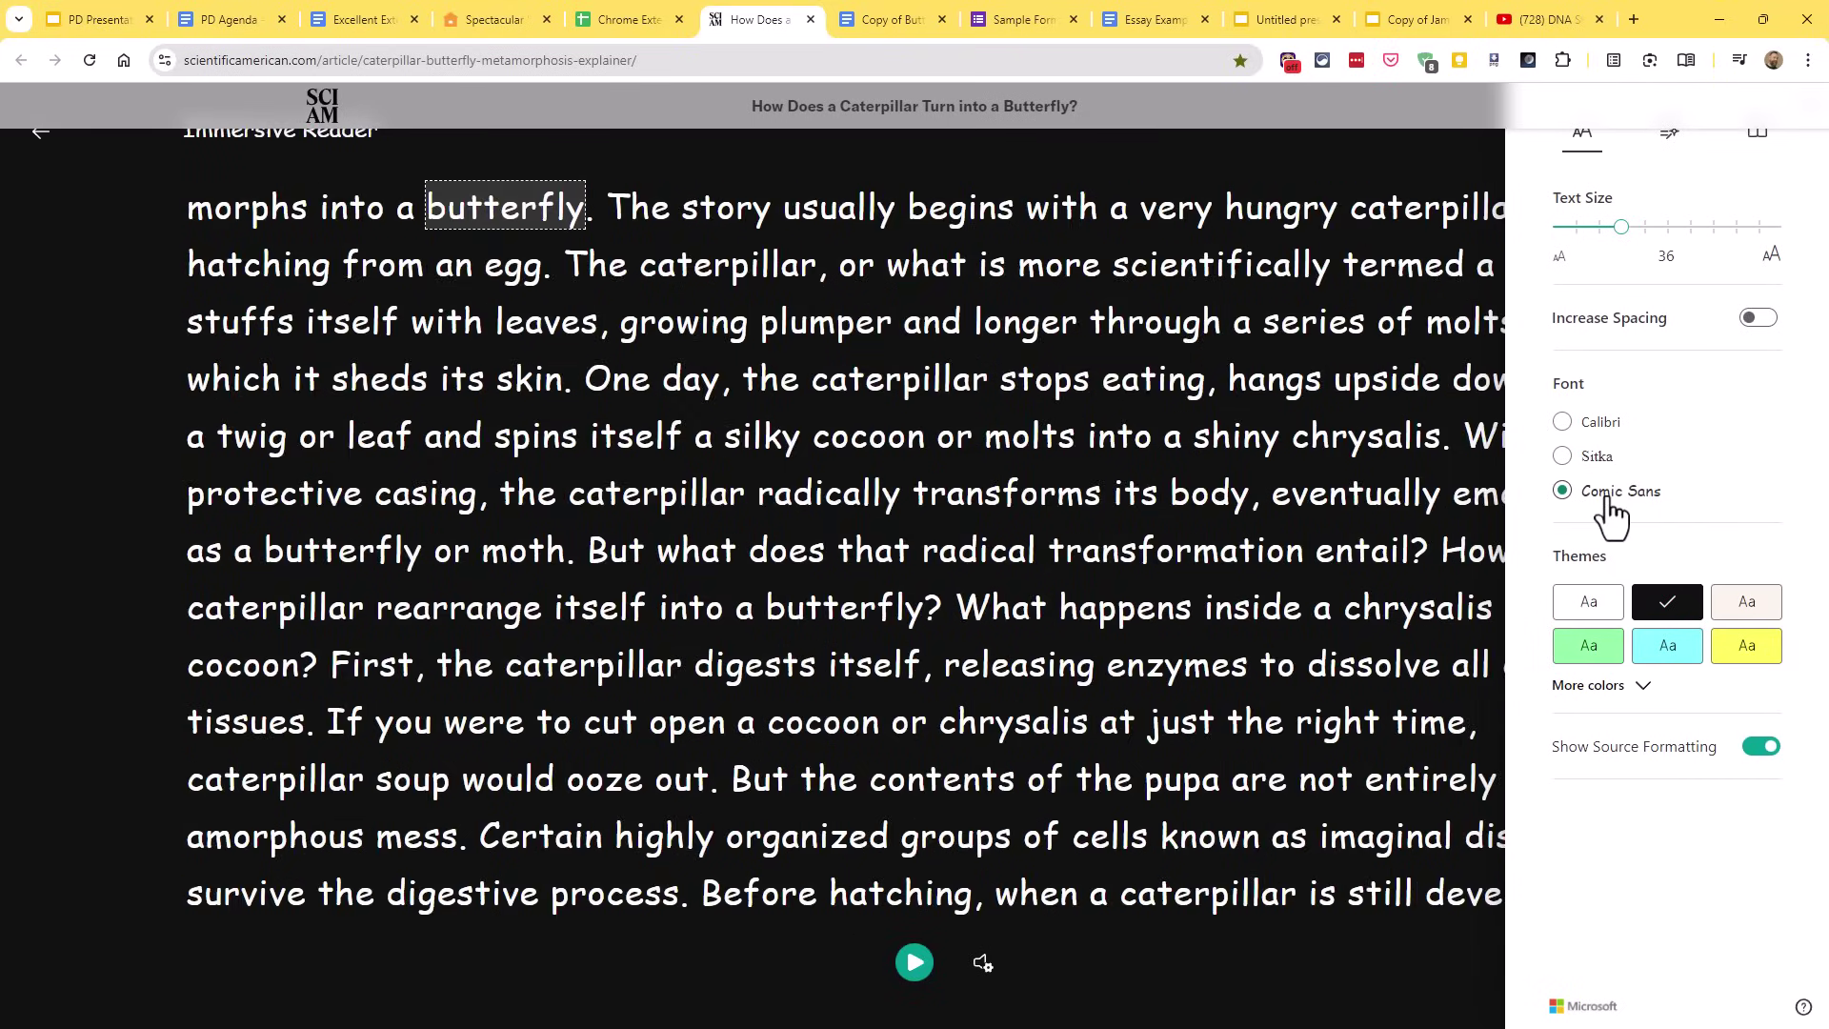
{"action": "left_click", "coordinate": [1599, 424]}
Step: Try the yellow, blue, green and other background themes on the reader text, and finish with the Light theme
{"action": "left_click", "coordinate": [1591, 606]}
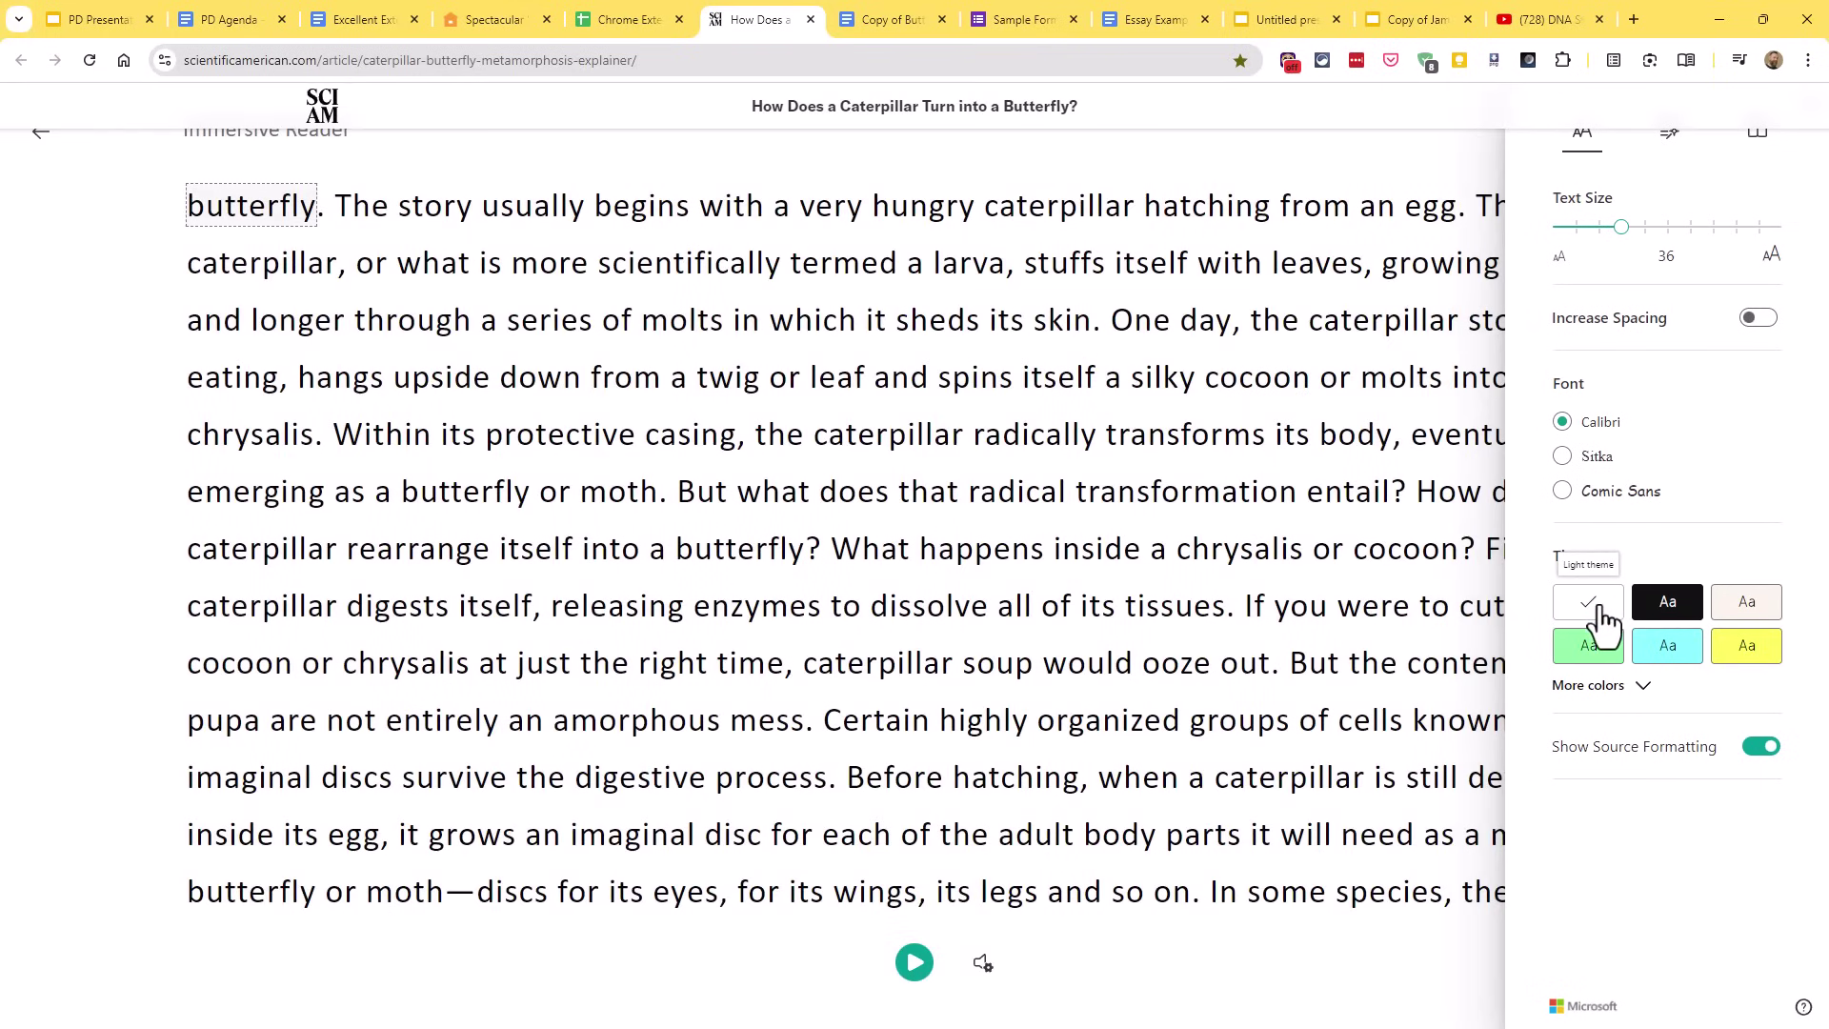
{"action": "left_click", "coordinate": [1746, 647]}
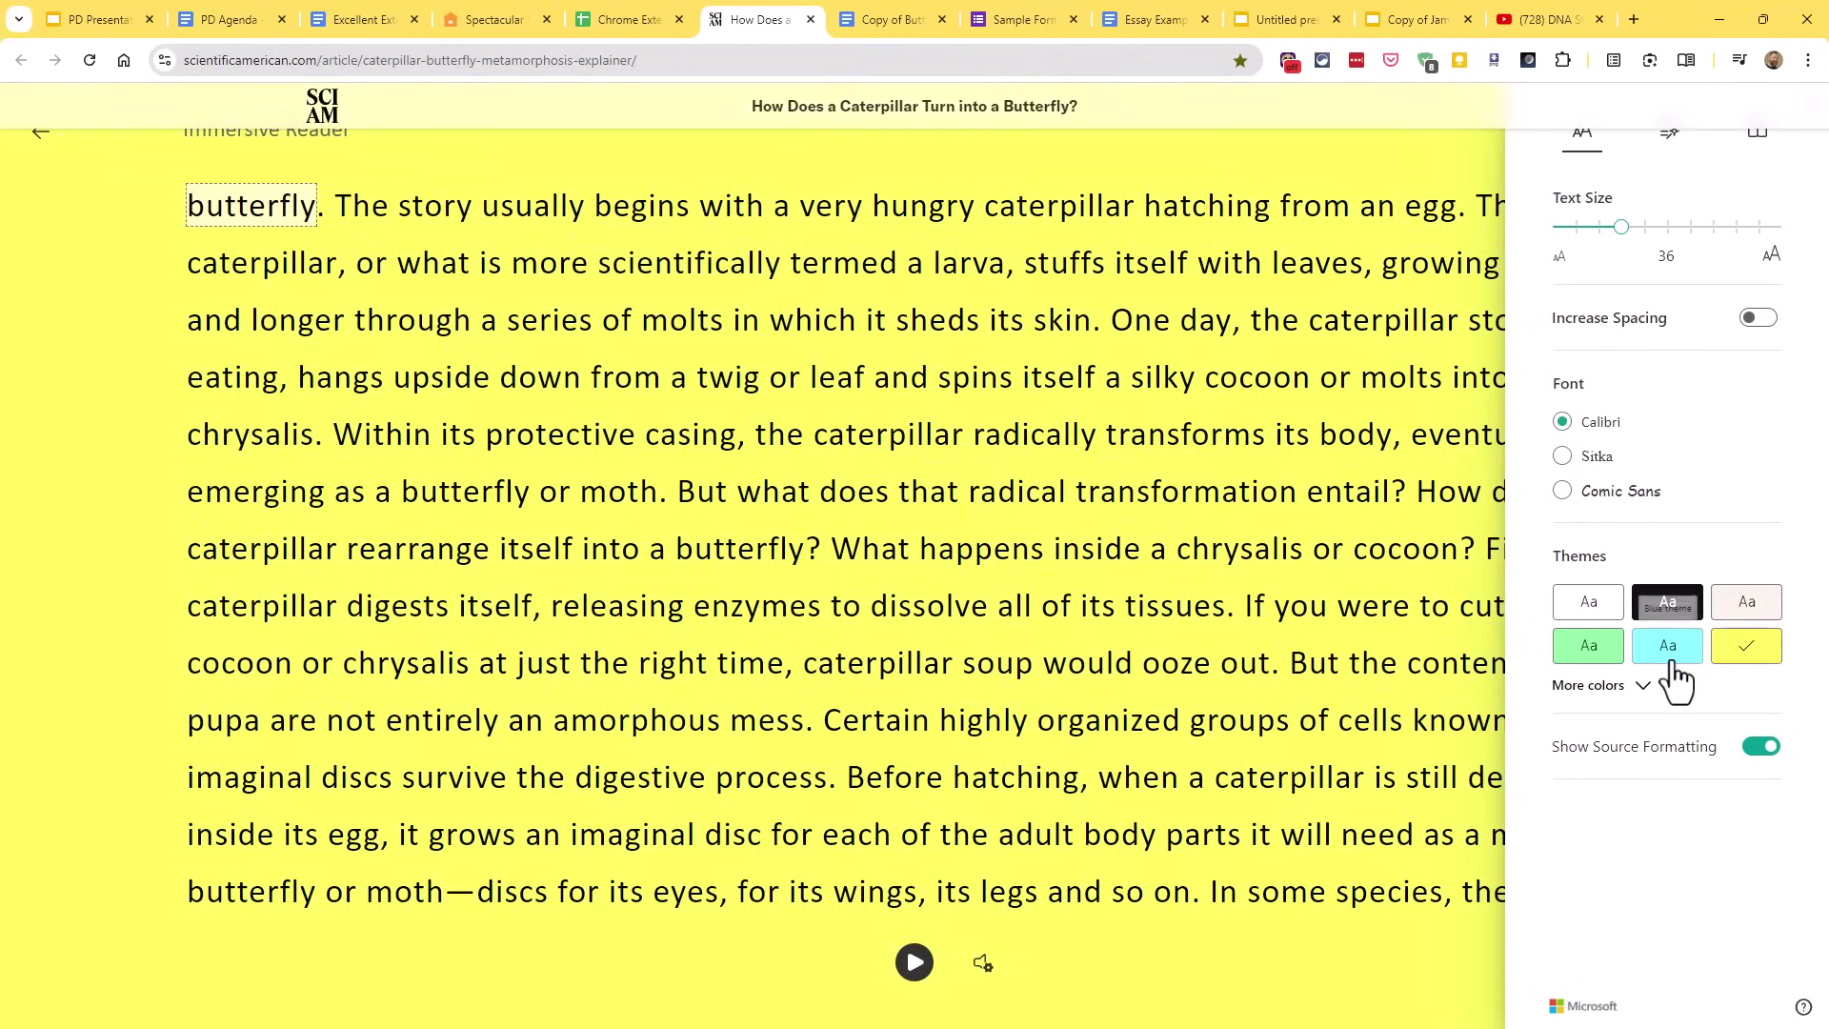
{"action": "left_click", "coordinate": [1588, 646]}
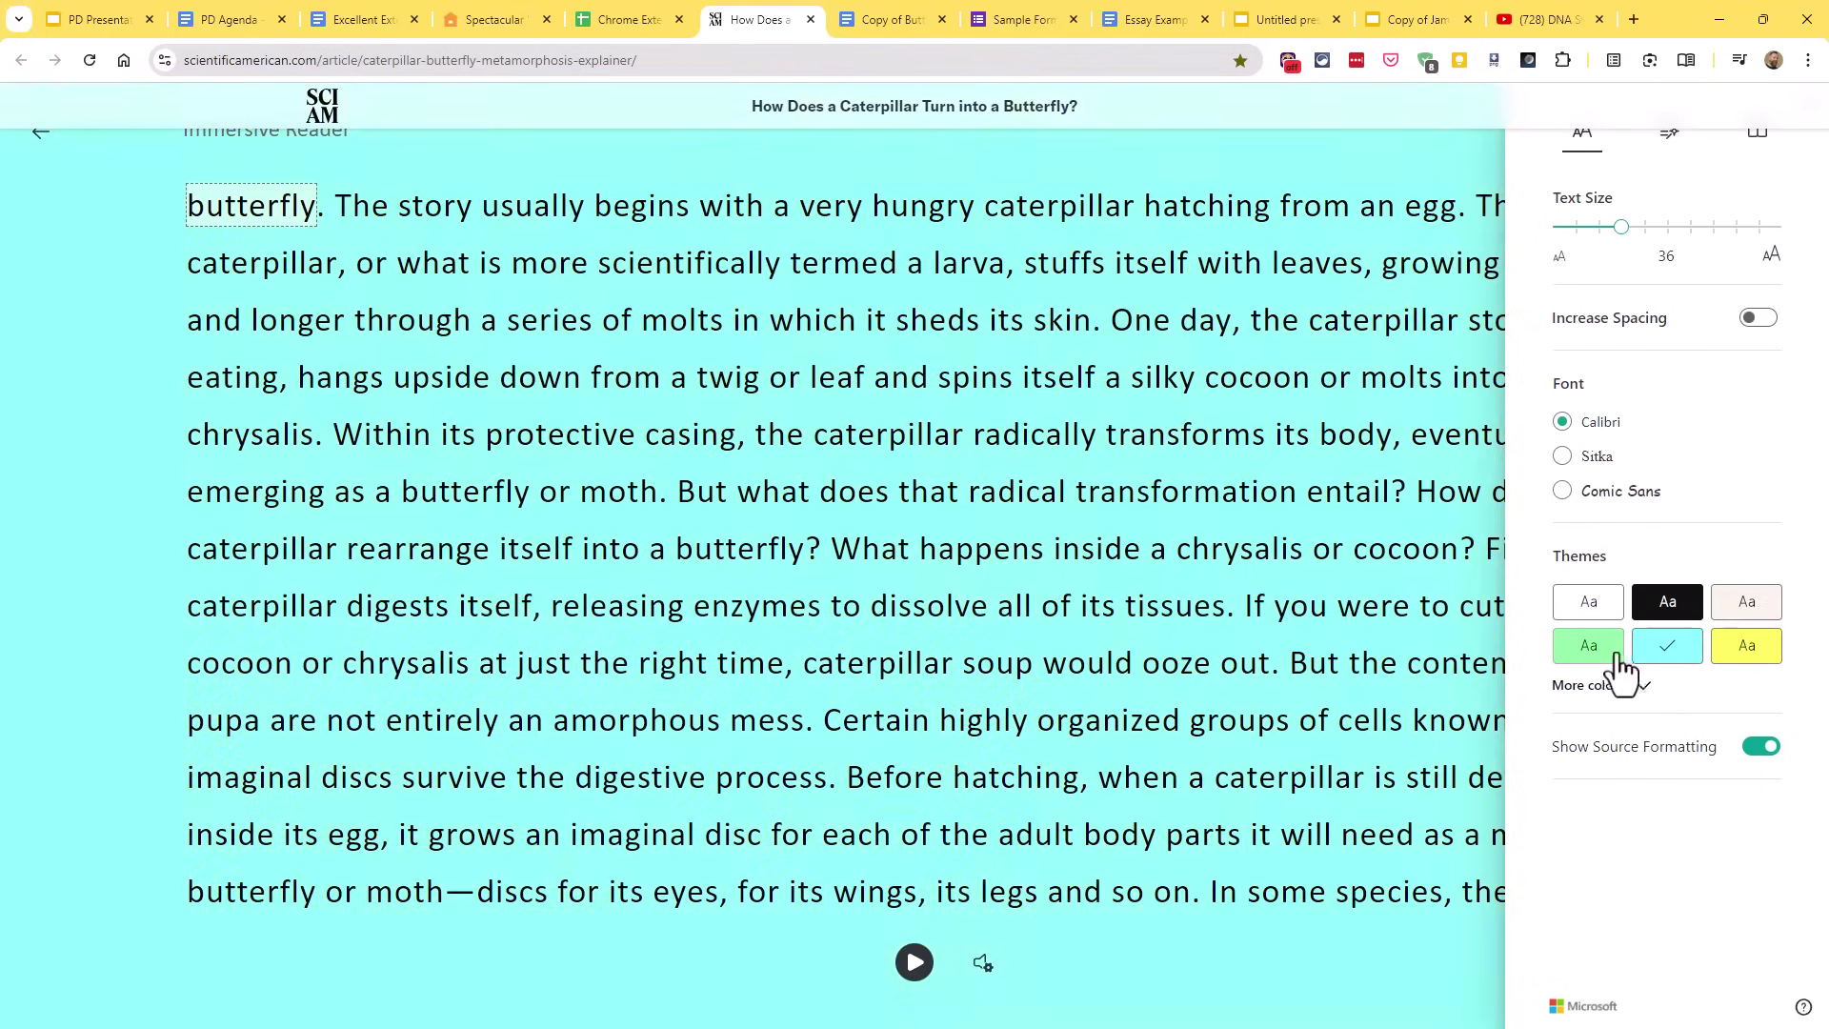
{"action": "left_click", "coordinate": [1747, 609]}
{"action": "left_click", "coordinate": [1666, 609]}
{"action": "left_click", "coordinate": [1587, 609]}
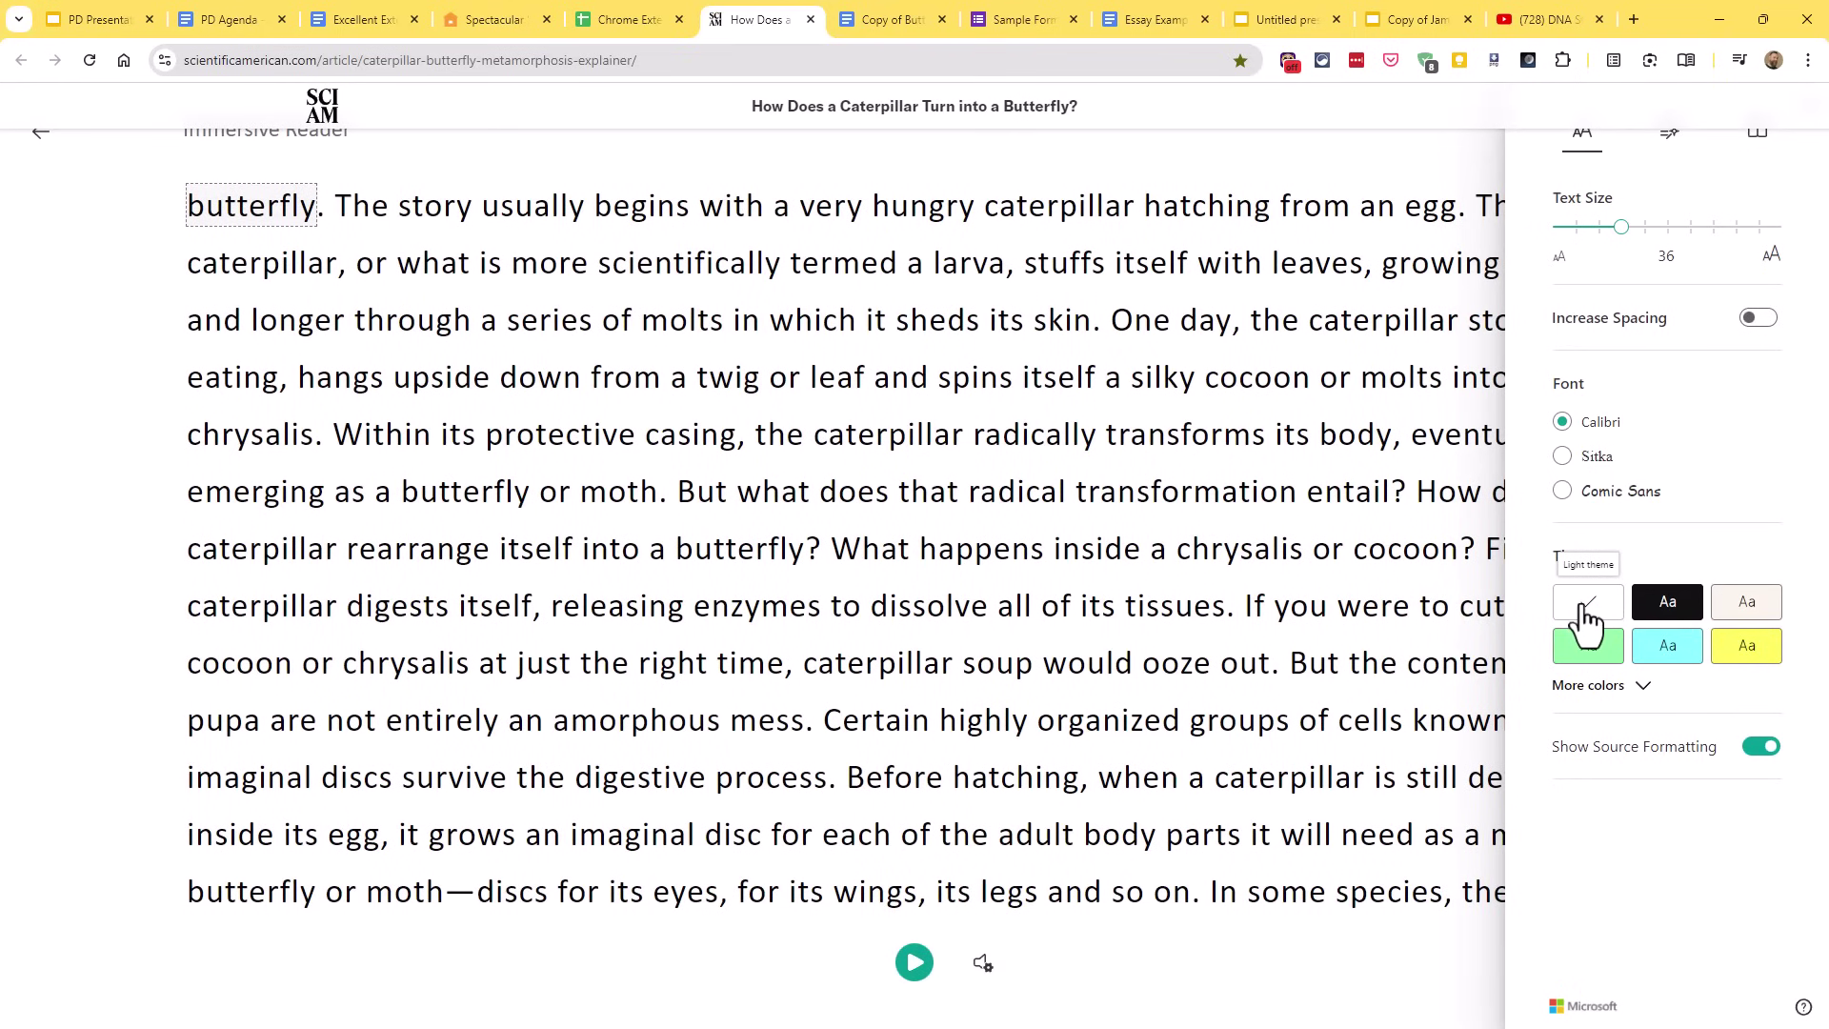
Step: In the grammar options, turn on syllables and colour the nouns, verbs, adjectives and adverbs in the text
{"action": "left_click", "coordinate": [1671, 143]}
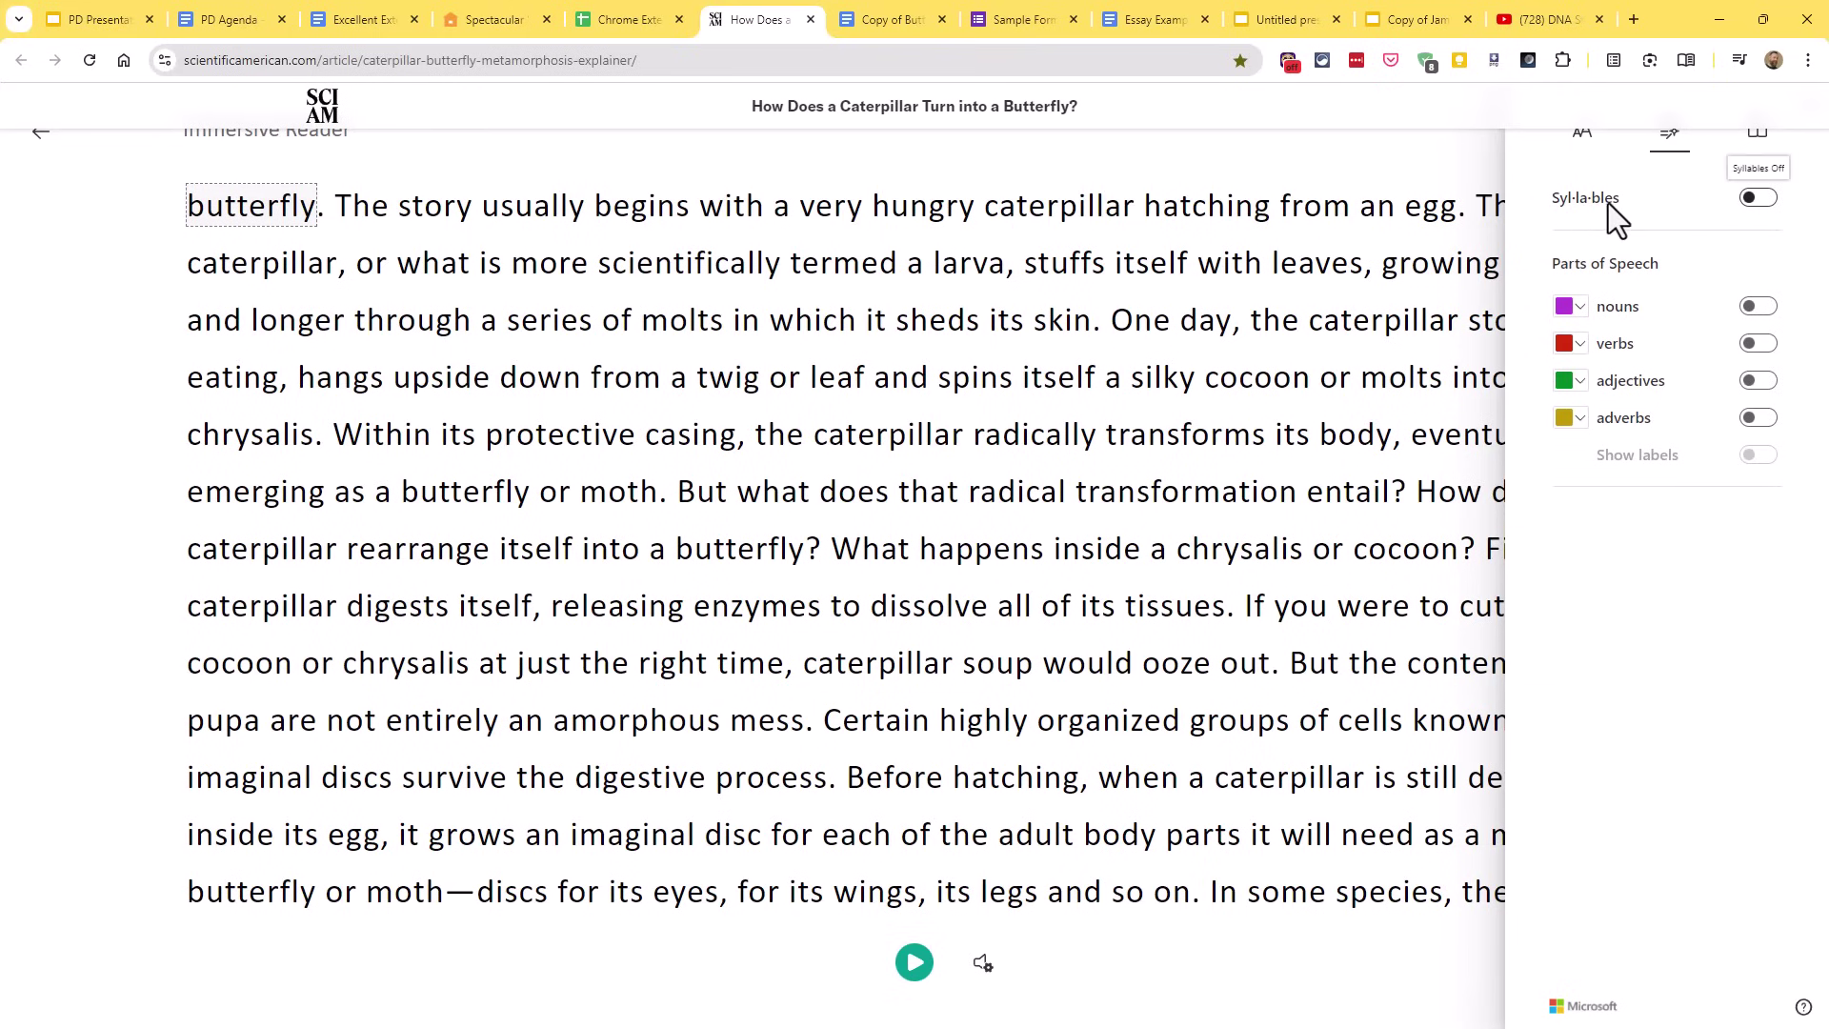
{"action": "left_click", "coordinate": [1760, 200]}
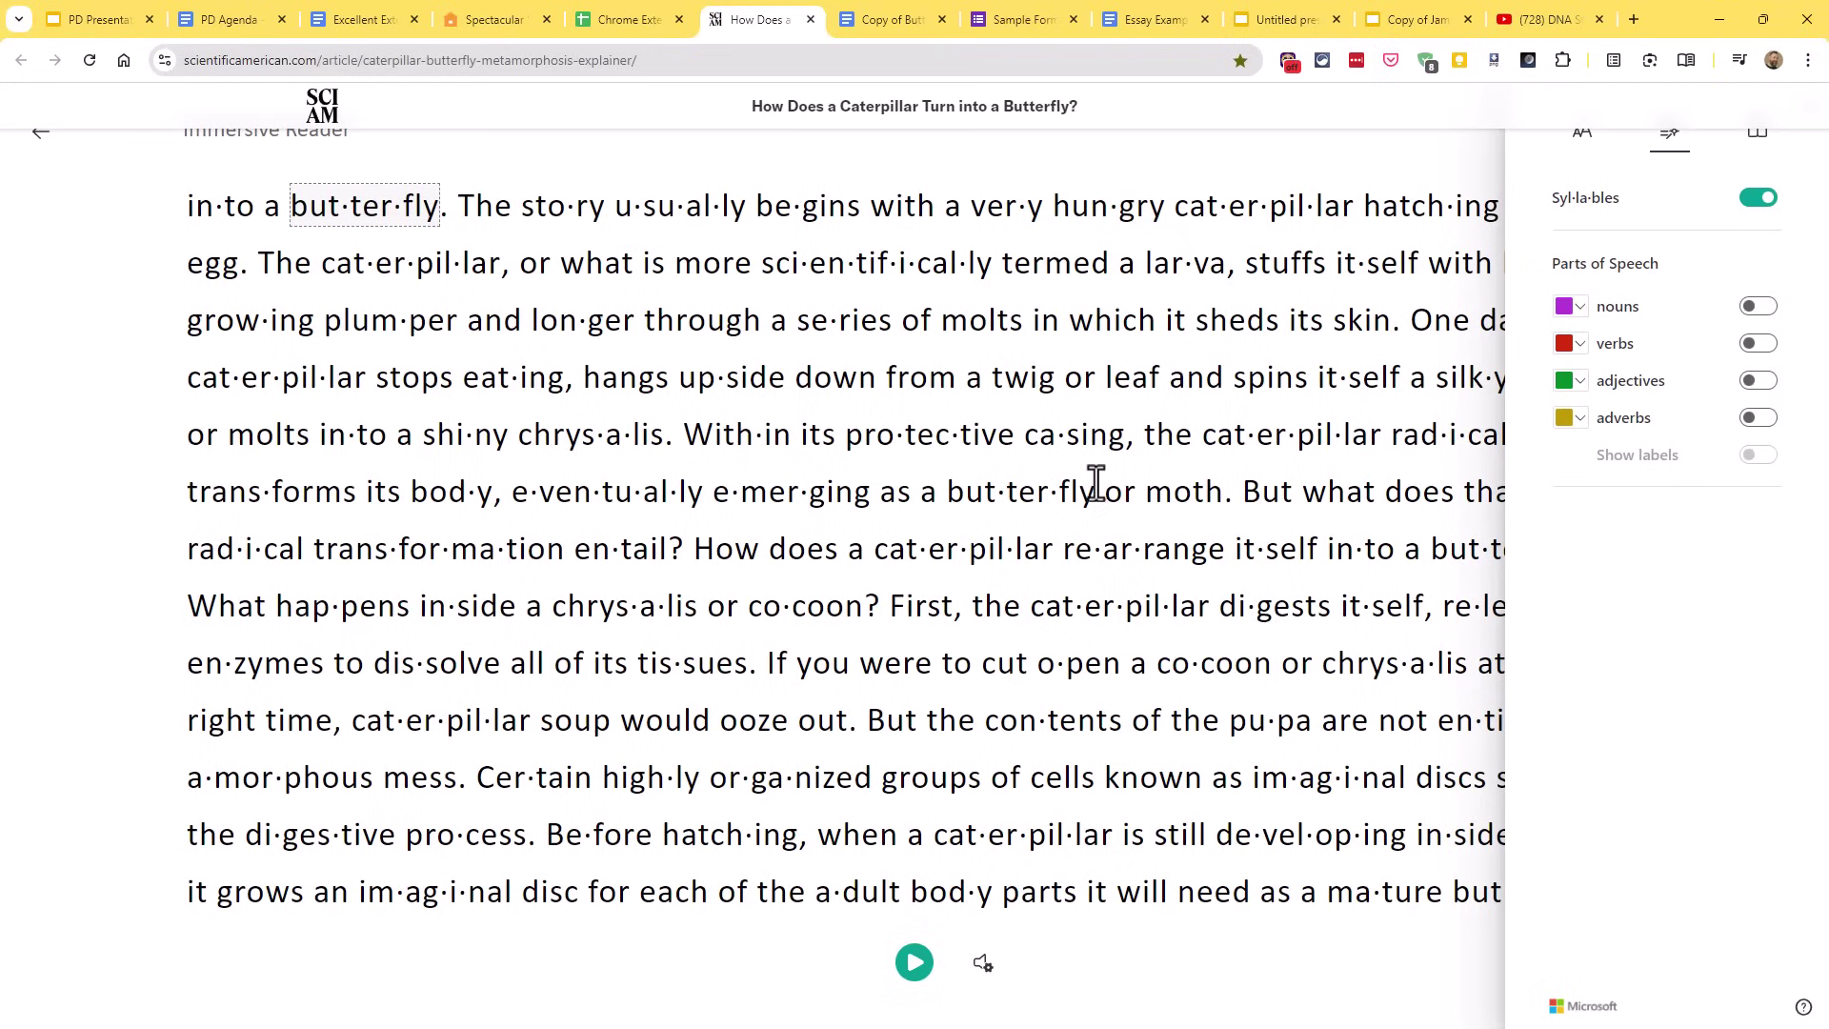
{"action": "left_click", "coordinate": [1764, 308]}
{"action": "left_click", "coordinate": [1760, 345]}
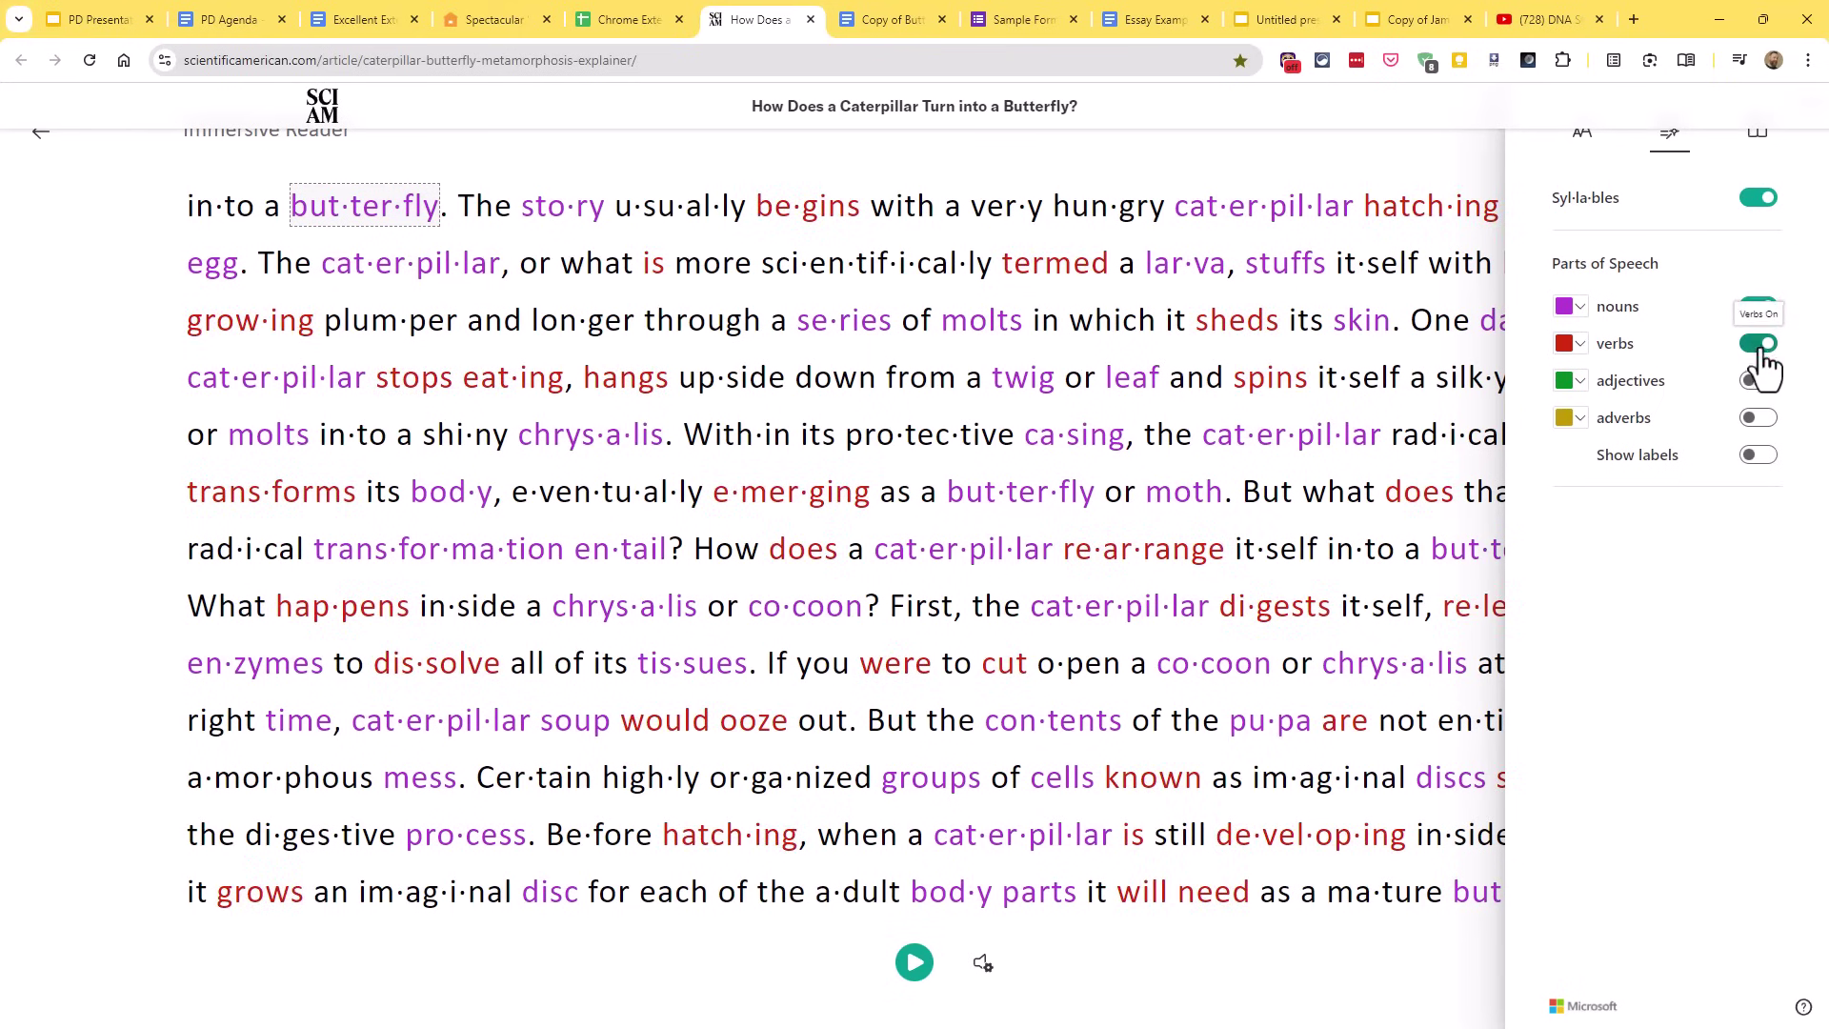
{"action": "left_click", "coordinate": [1763, 383]}
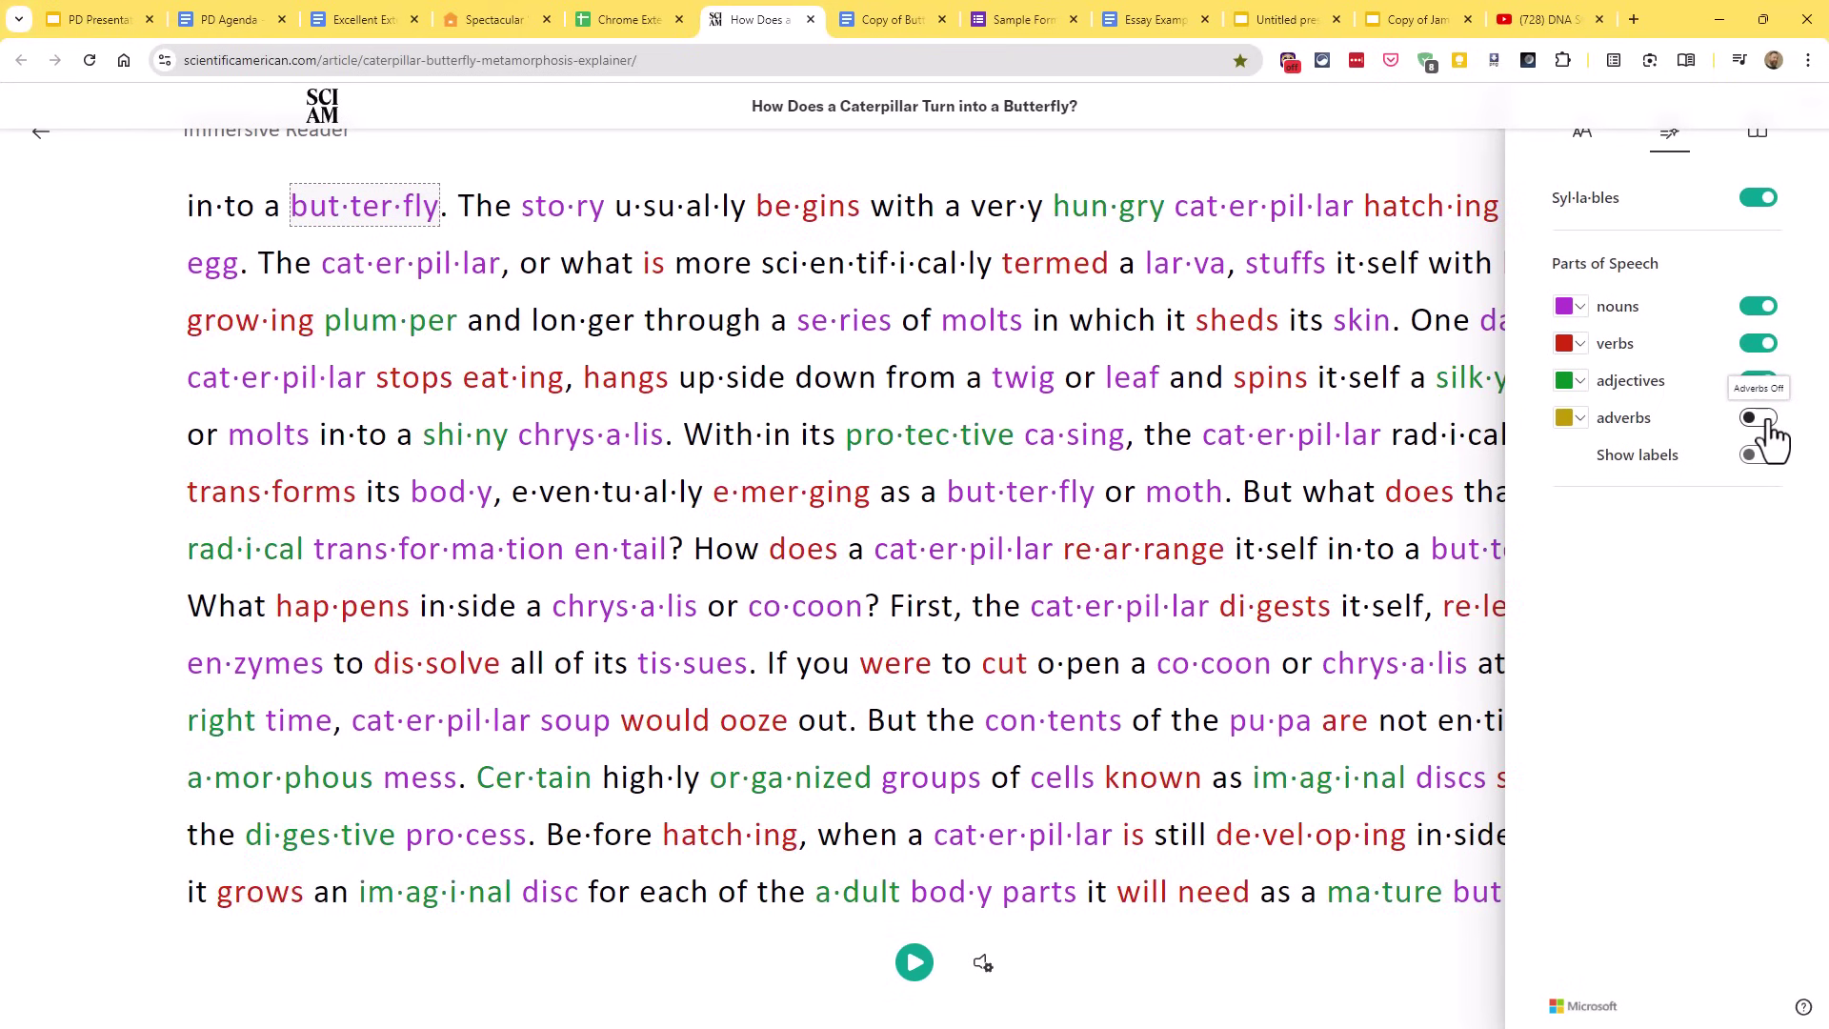
{"action": "left_click", "coordinate": [1765, 421]}
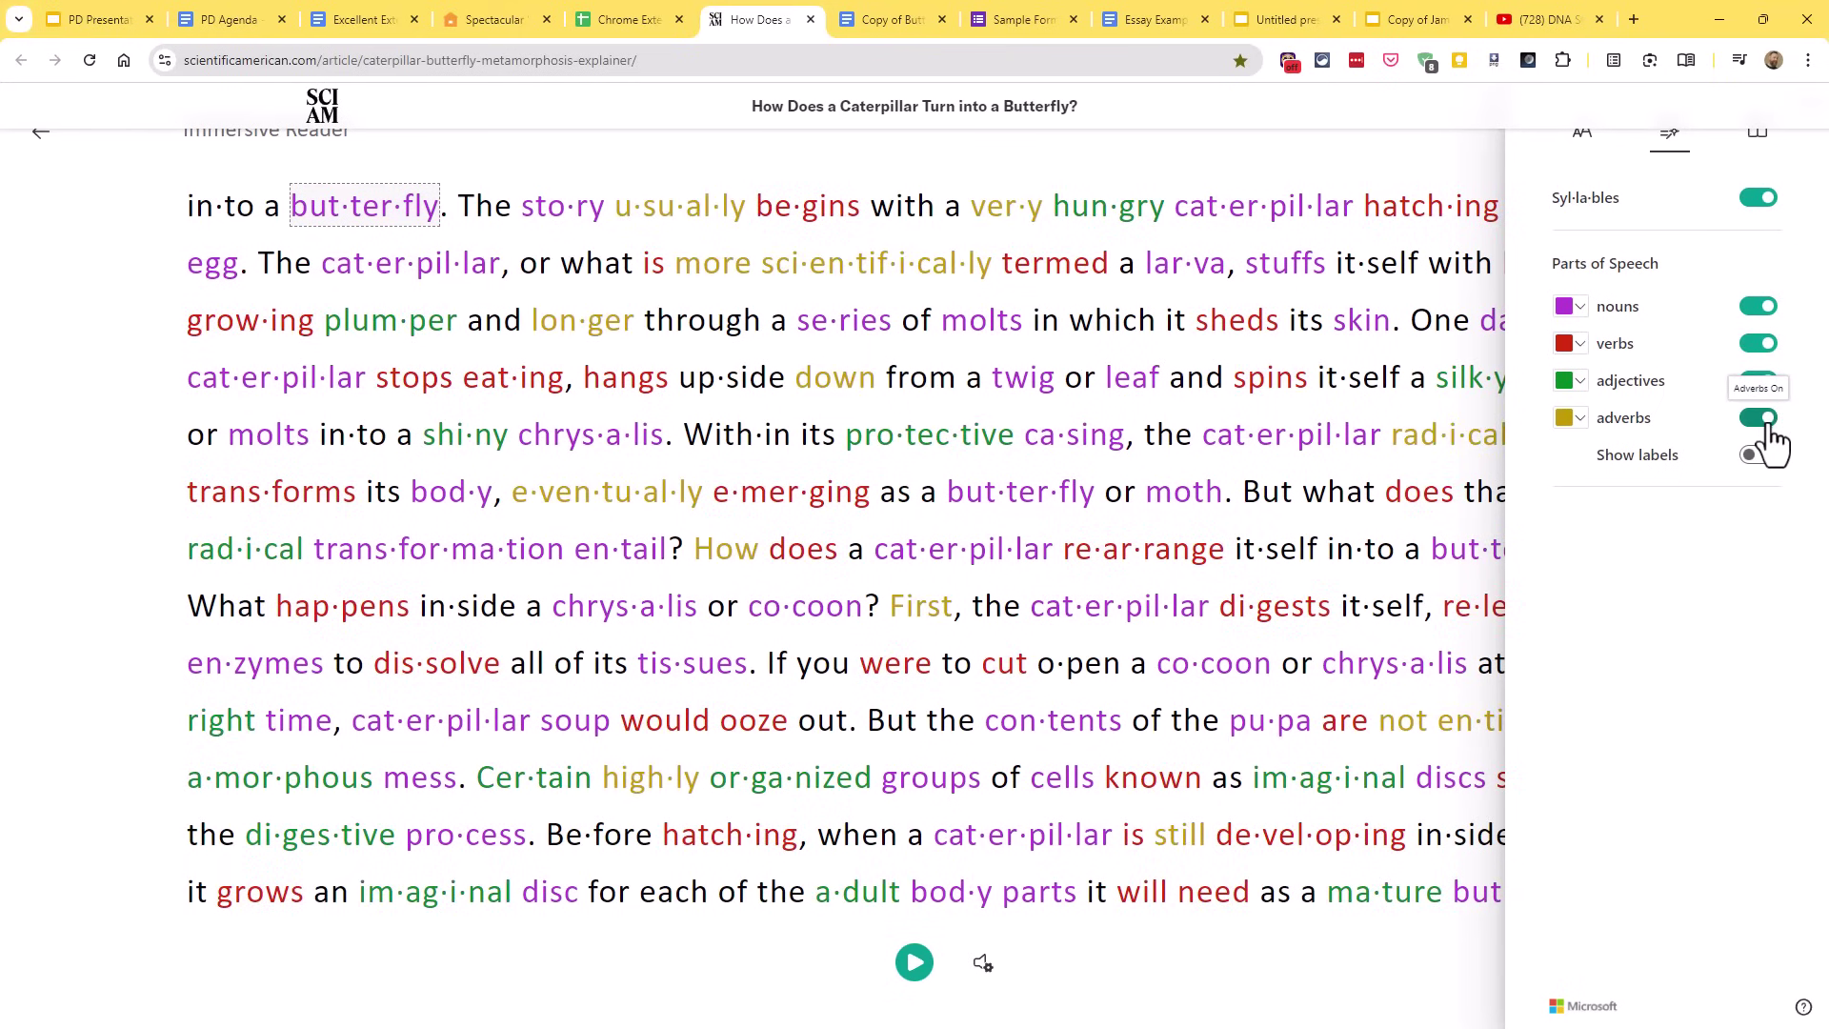
Step: Look at the colour choices for nouns, and switch the part-of-speech labels on and off again
{"action": "left_click", "coordinate": [1581, 308]}
{"action": "left_click", "coordinate": [1583, 307]}
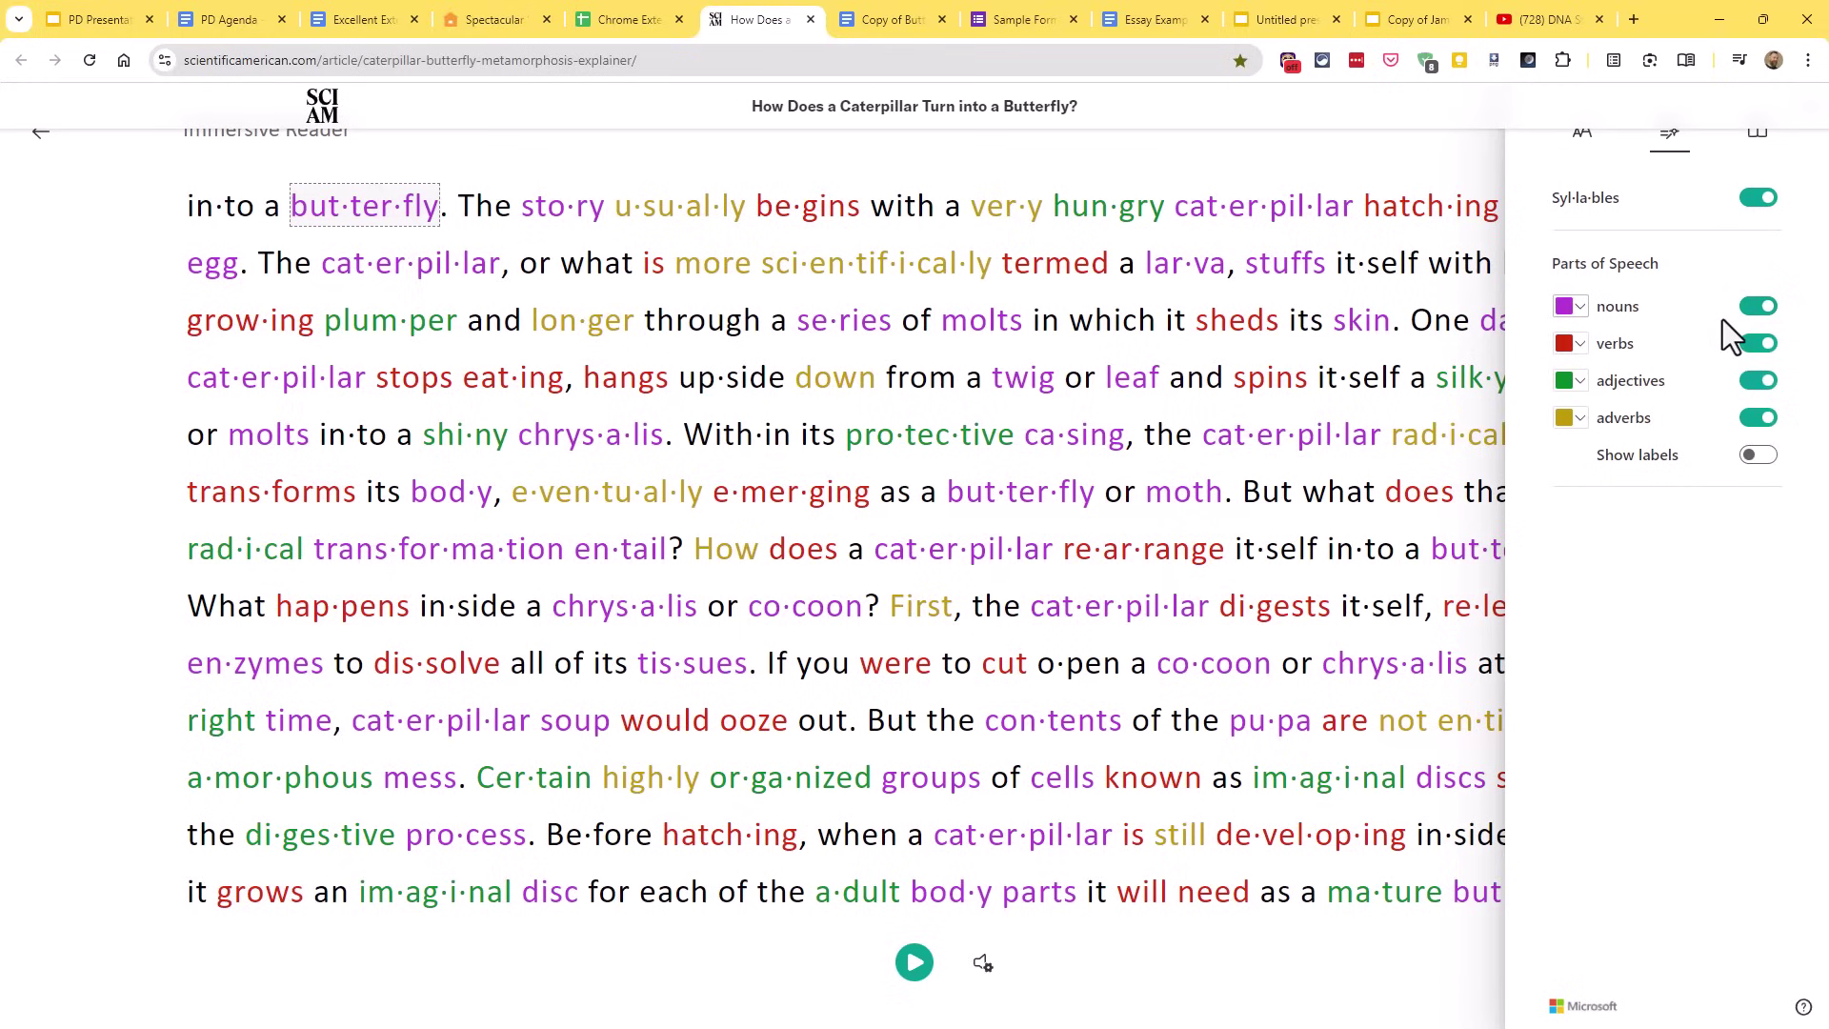
{"action": "left_click", "coordinate": [1759, 459]}
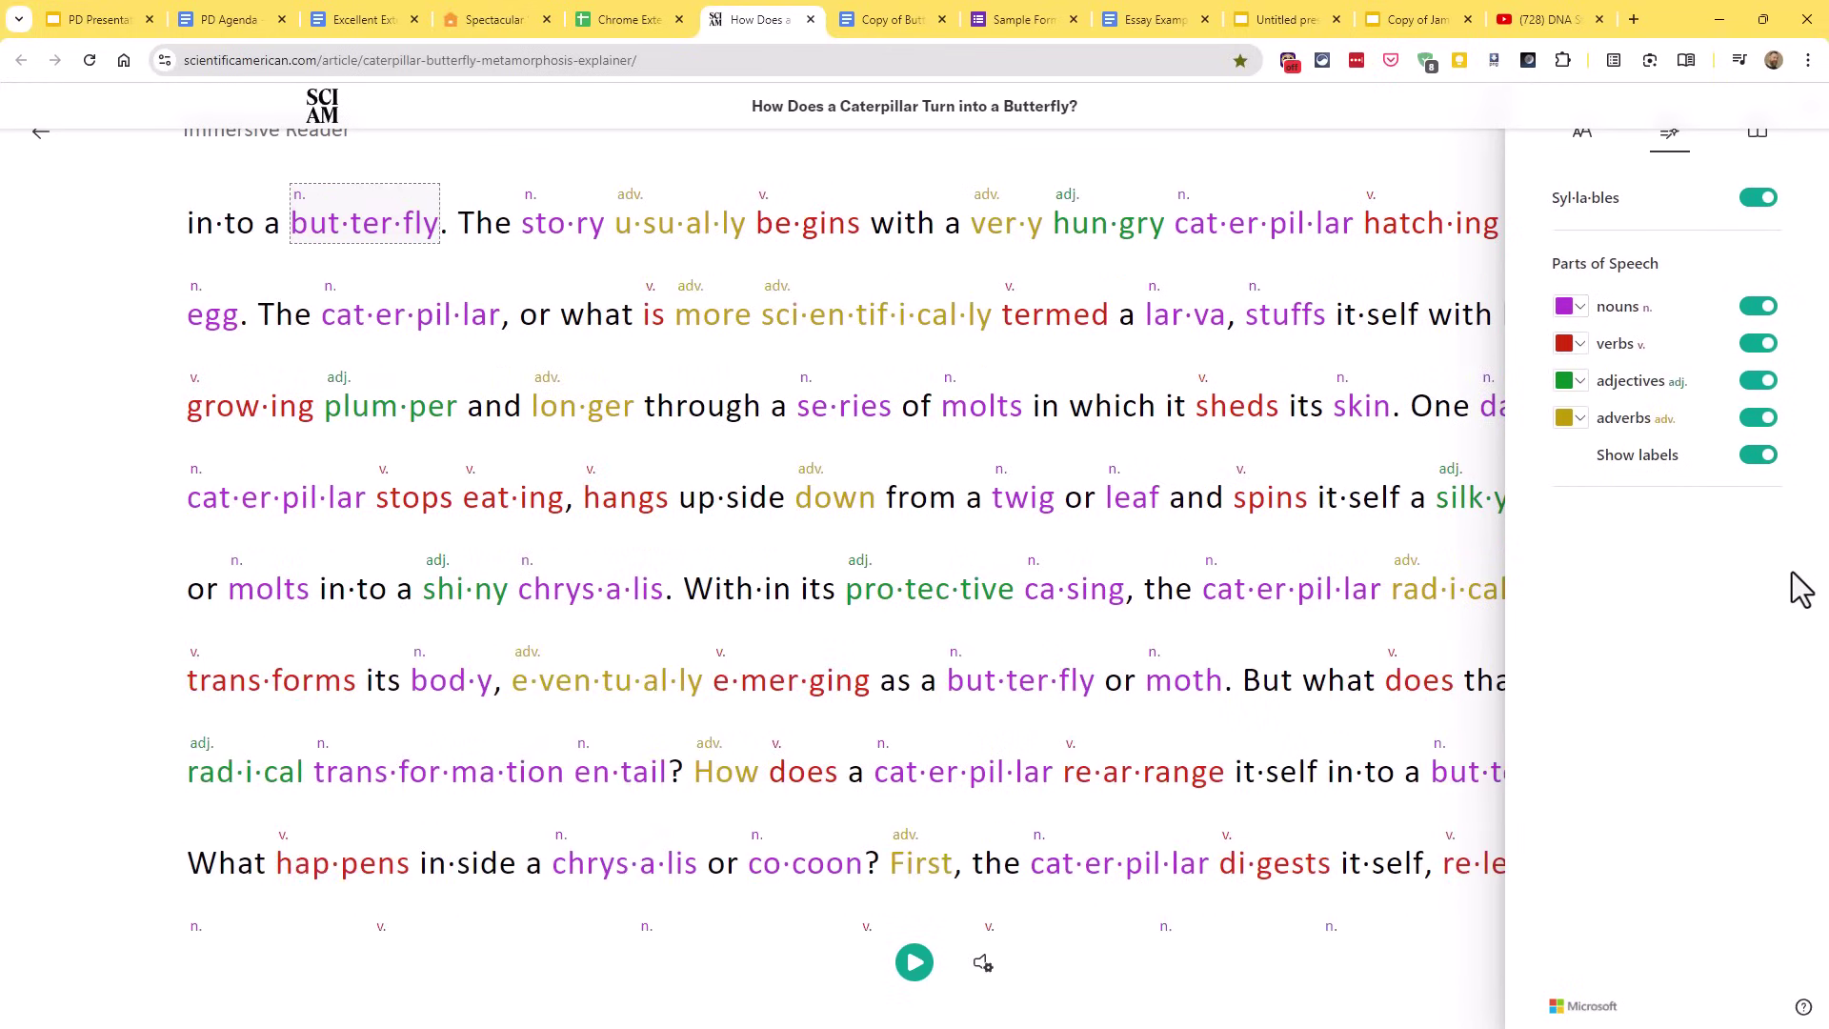
{"action": "left_click", "coordinate": [1762, 456]}
Step: Turn off the noun, verb, adjective and adverb colouring and the syllable breaks
{"action": "left_click", "coordinate": [1759, 305]}
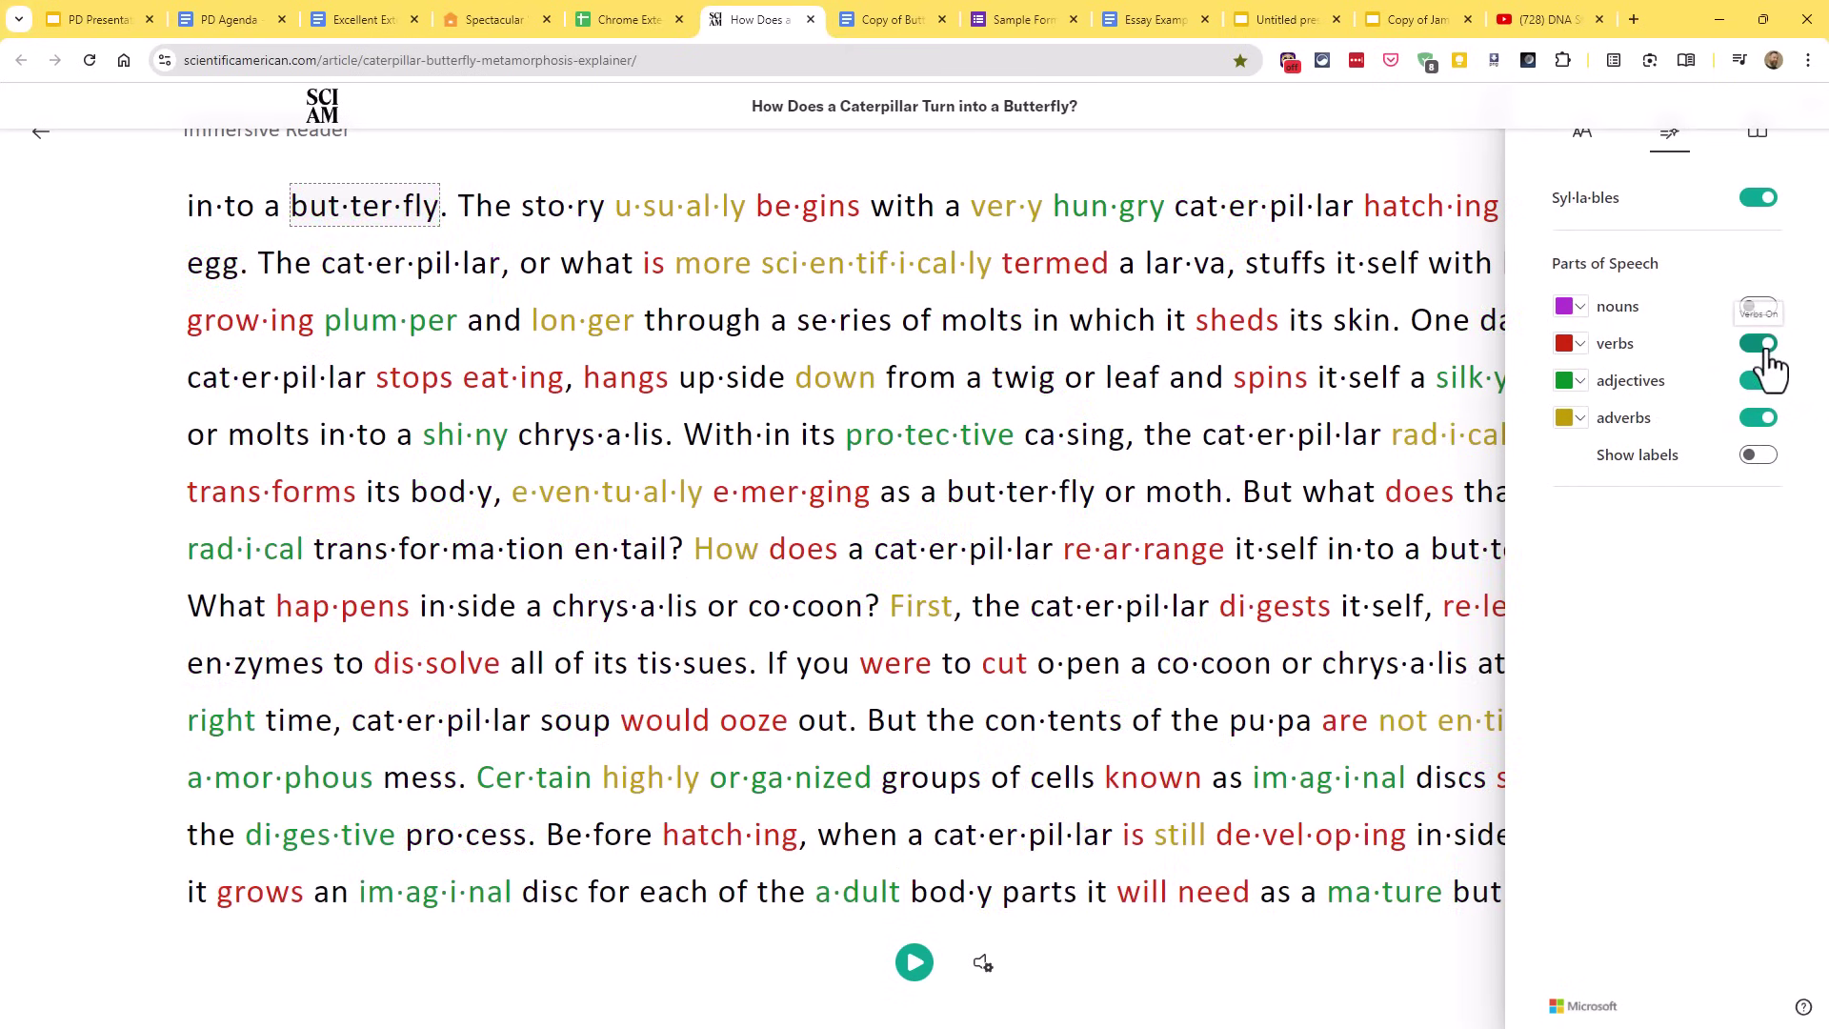
{"action": "left_click", "coordinate": [1759, 343]}
{"action": "left_click", "coordinate": [1759, 381]}
{"action": "left_click", "coordinate": [1758, 417]}
{"action": "left_click", "coordinate": [1762, 198]}
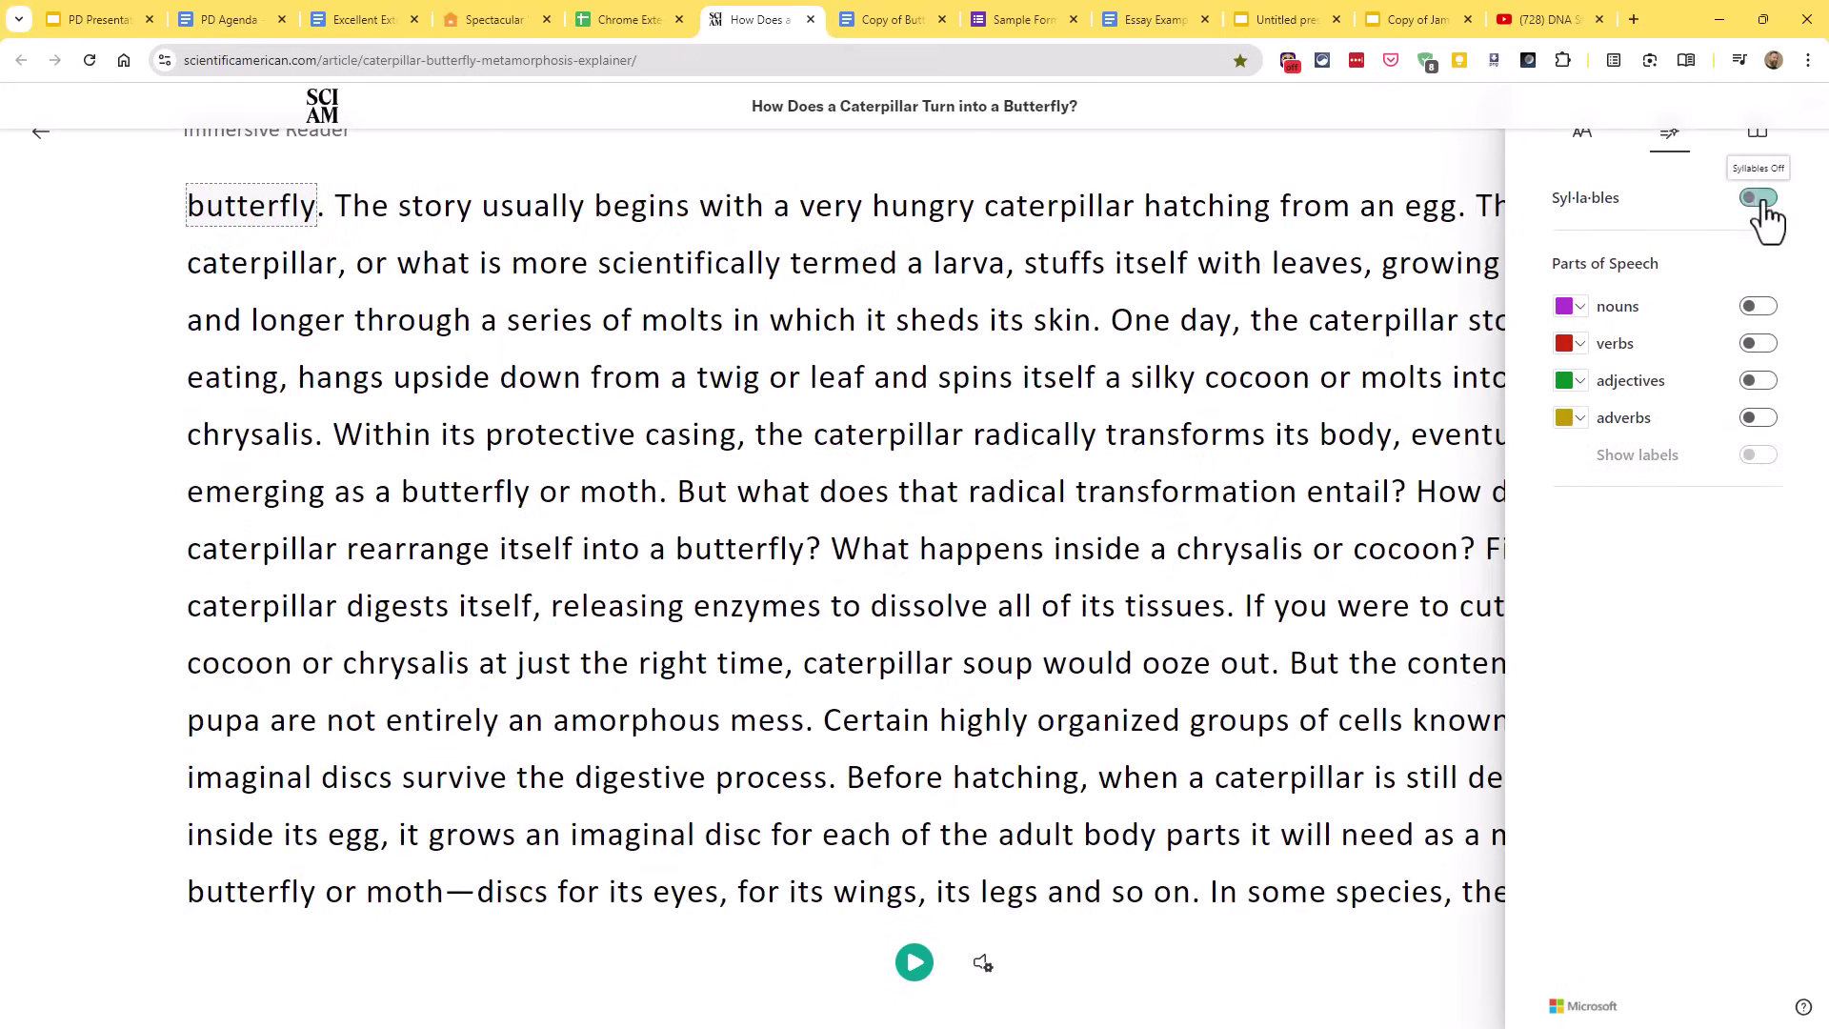
Step: In the reading preferences, turn on Line Focus with a single line of text showing
{"action": "left_click", "coordinate": [1759, 135]}
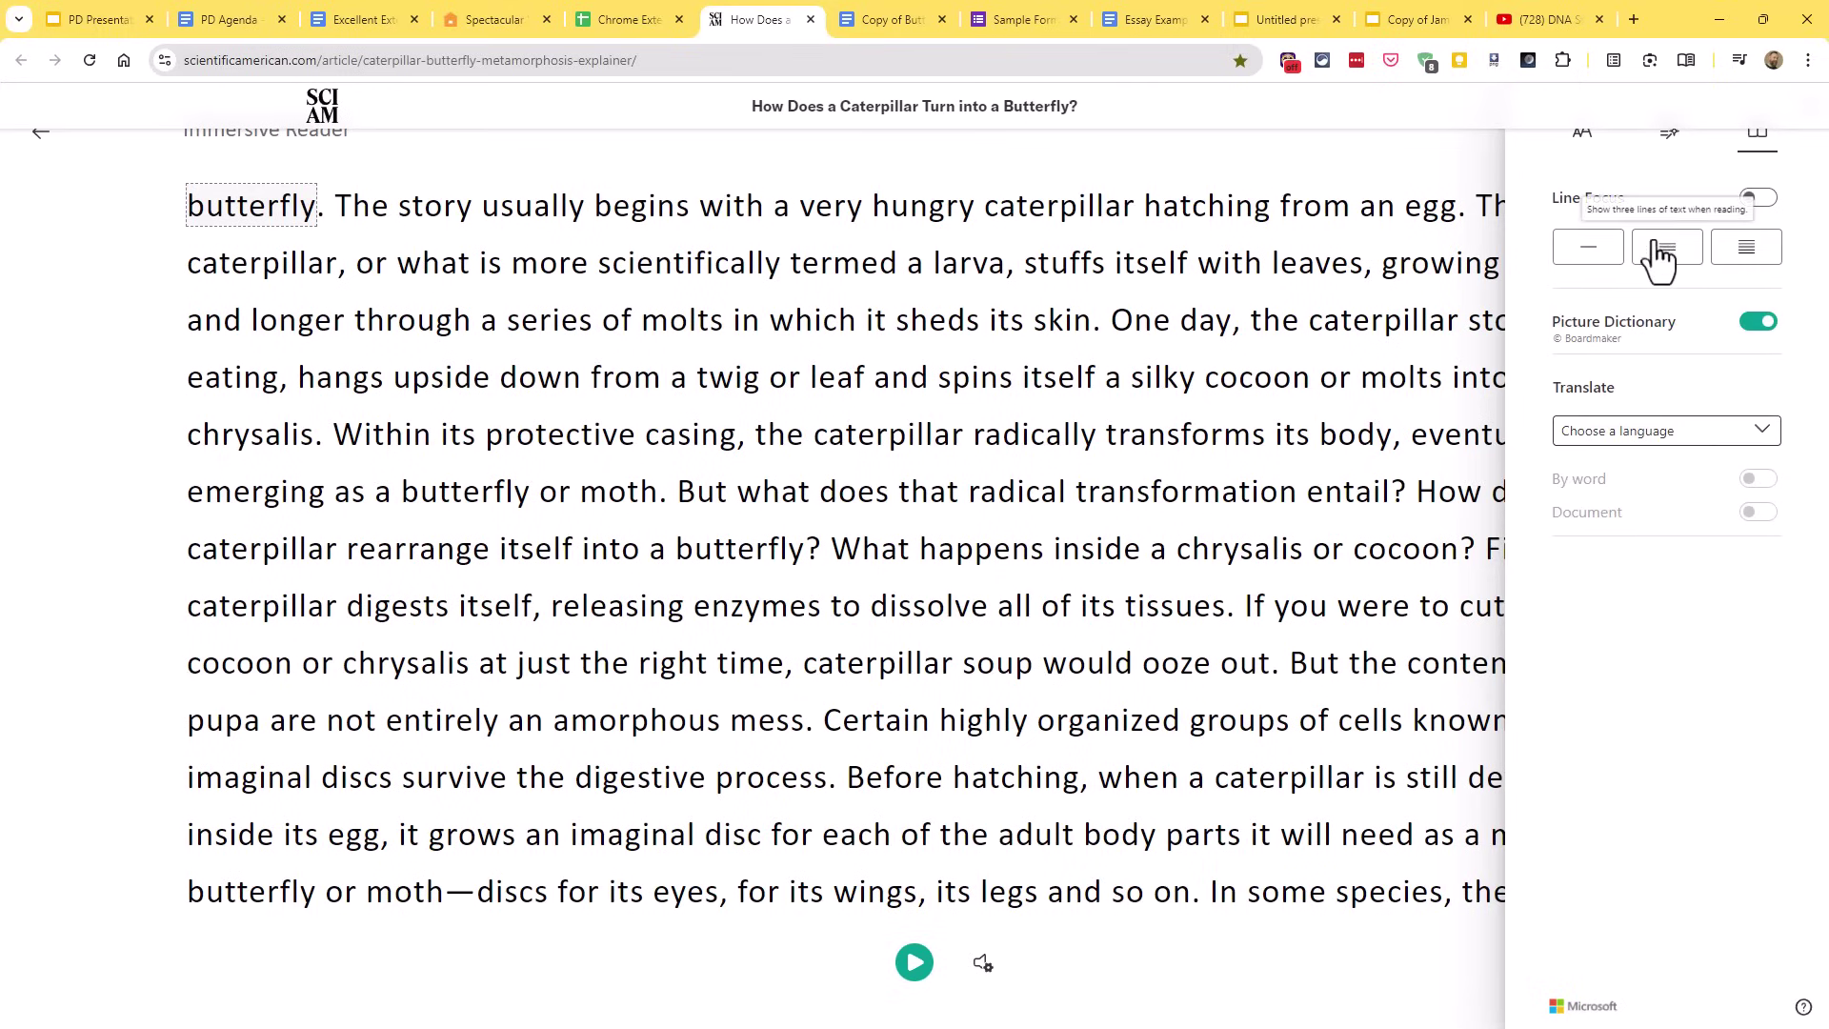
{"action": "left_click", "coordinate": [1758, 199]}
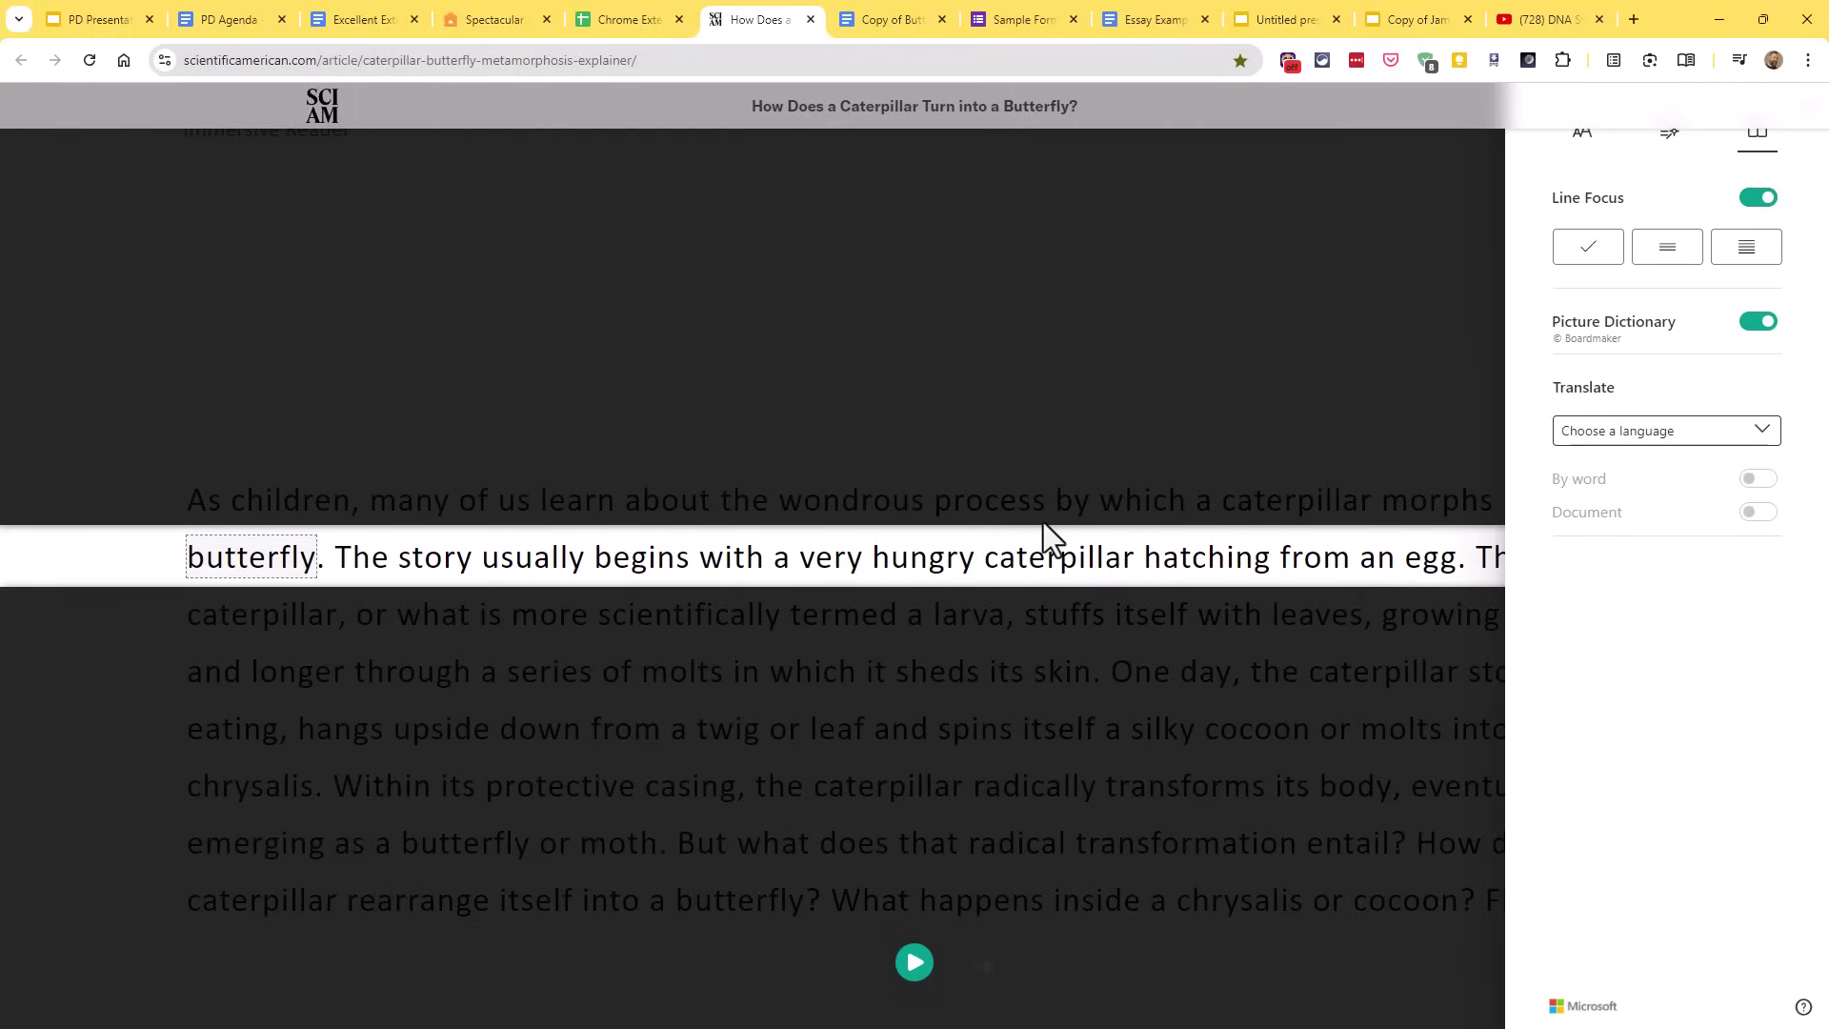
Step: Look up "hatching" in the picture dictionary, and move the focused line down to the one beginning "pupa are not entirely"
{"action": "left_click", "coordinate": [1191, 570]}
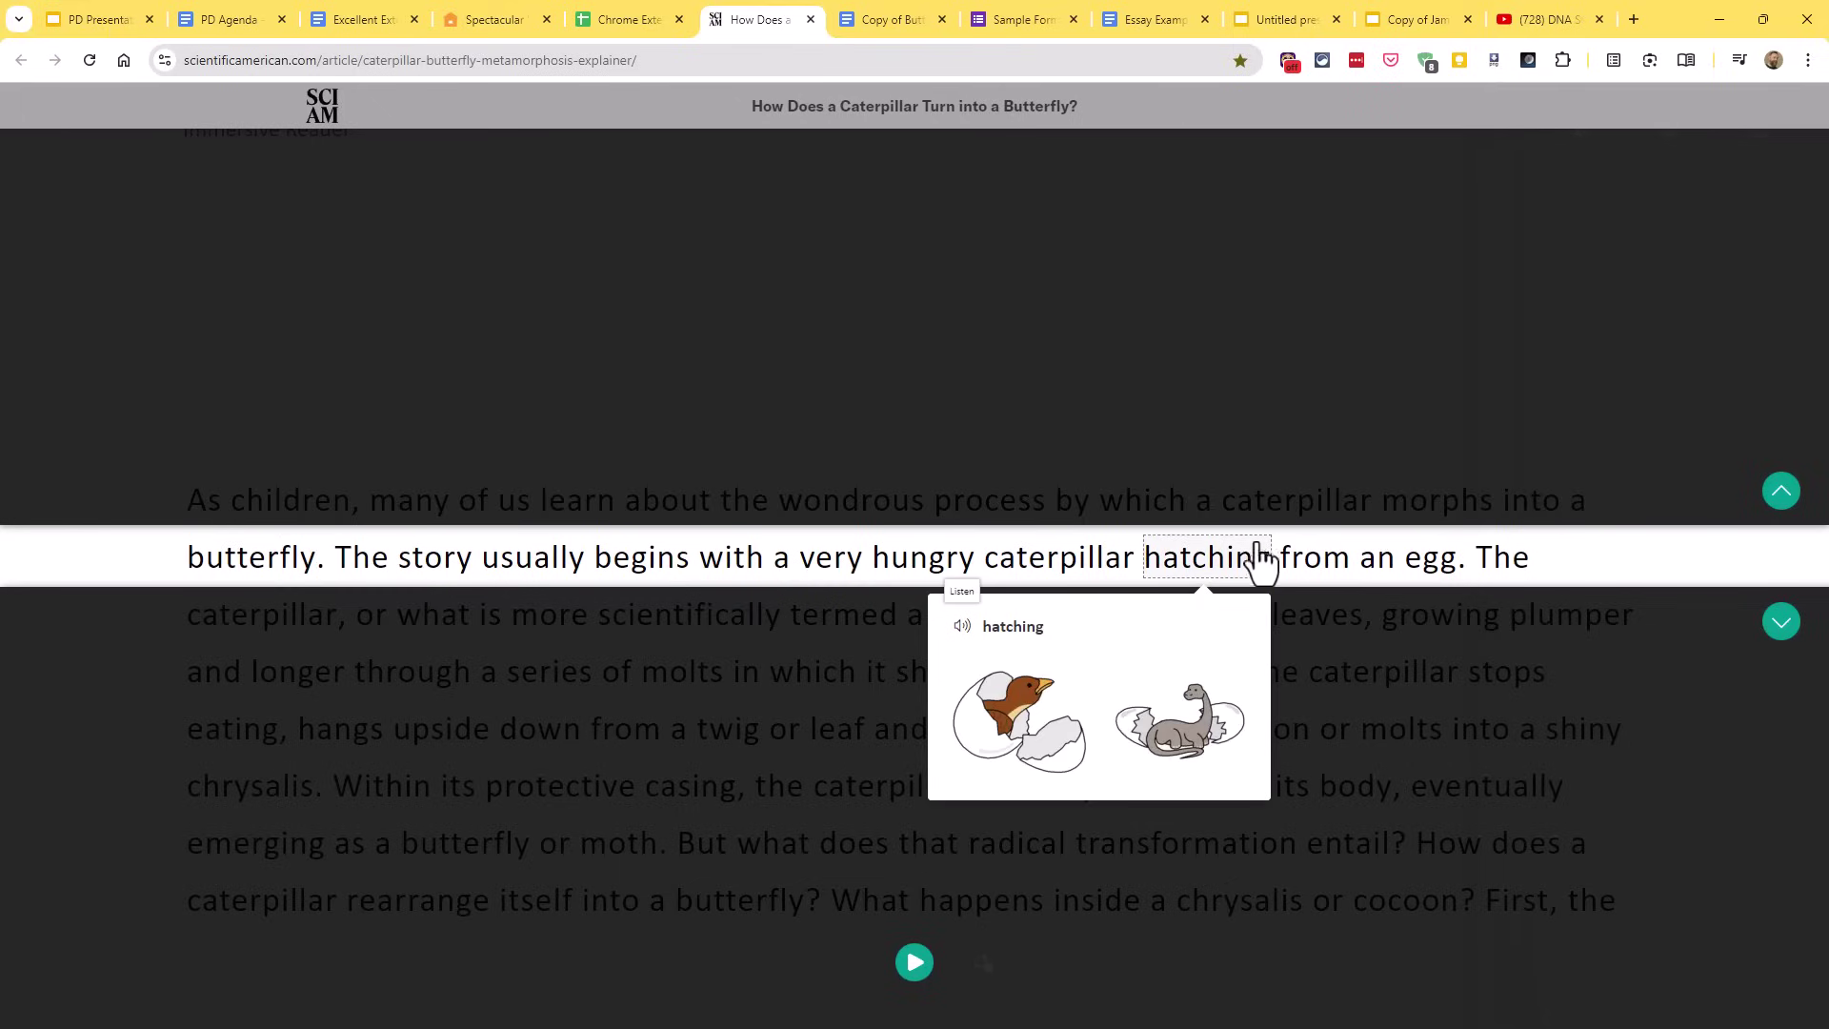
{"action": "left_click", "coordinate": [1563, 563]}
{"action": "left_click", "coordinate": [1780, 491]}
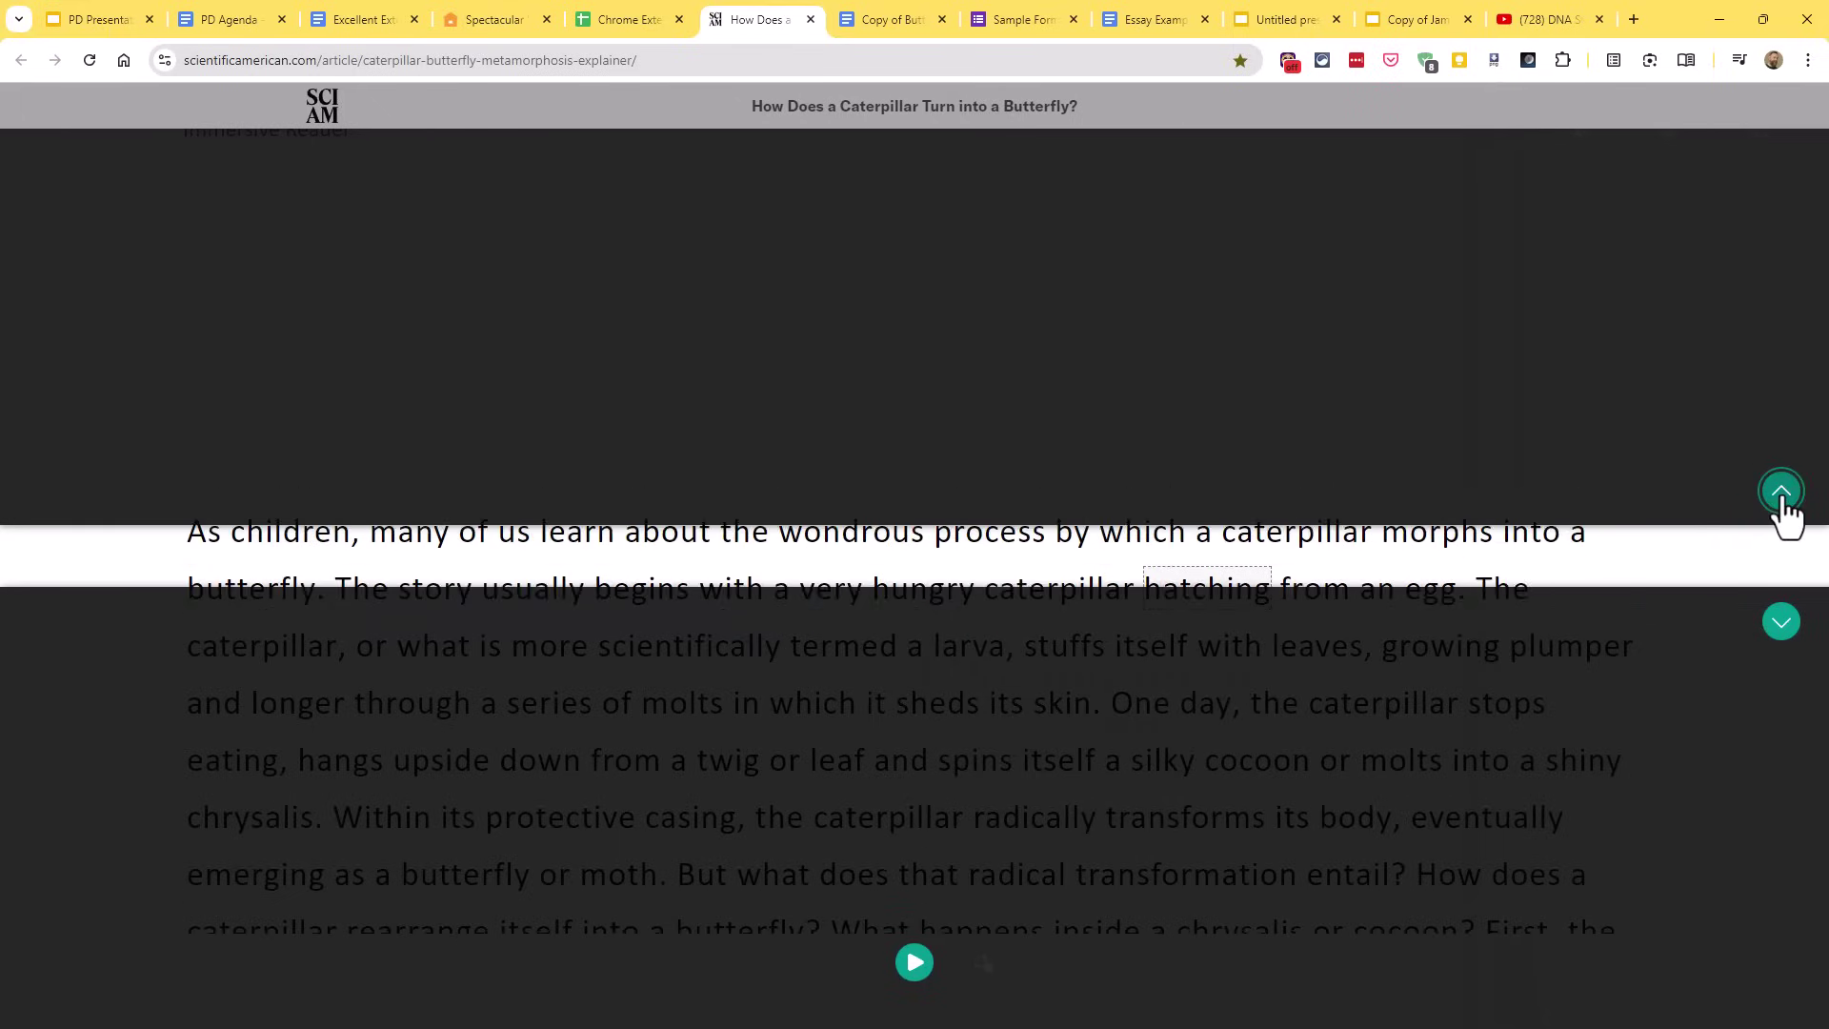
{"action": "left_click", "coordinate": [1781, 623]}
{"action": "left_click", "coordinate": [1782, 623]}
{"action": "left_click", "coordinate": [1781, 623]}
{"action": "left_click", "coordinate": [1781, 623]}
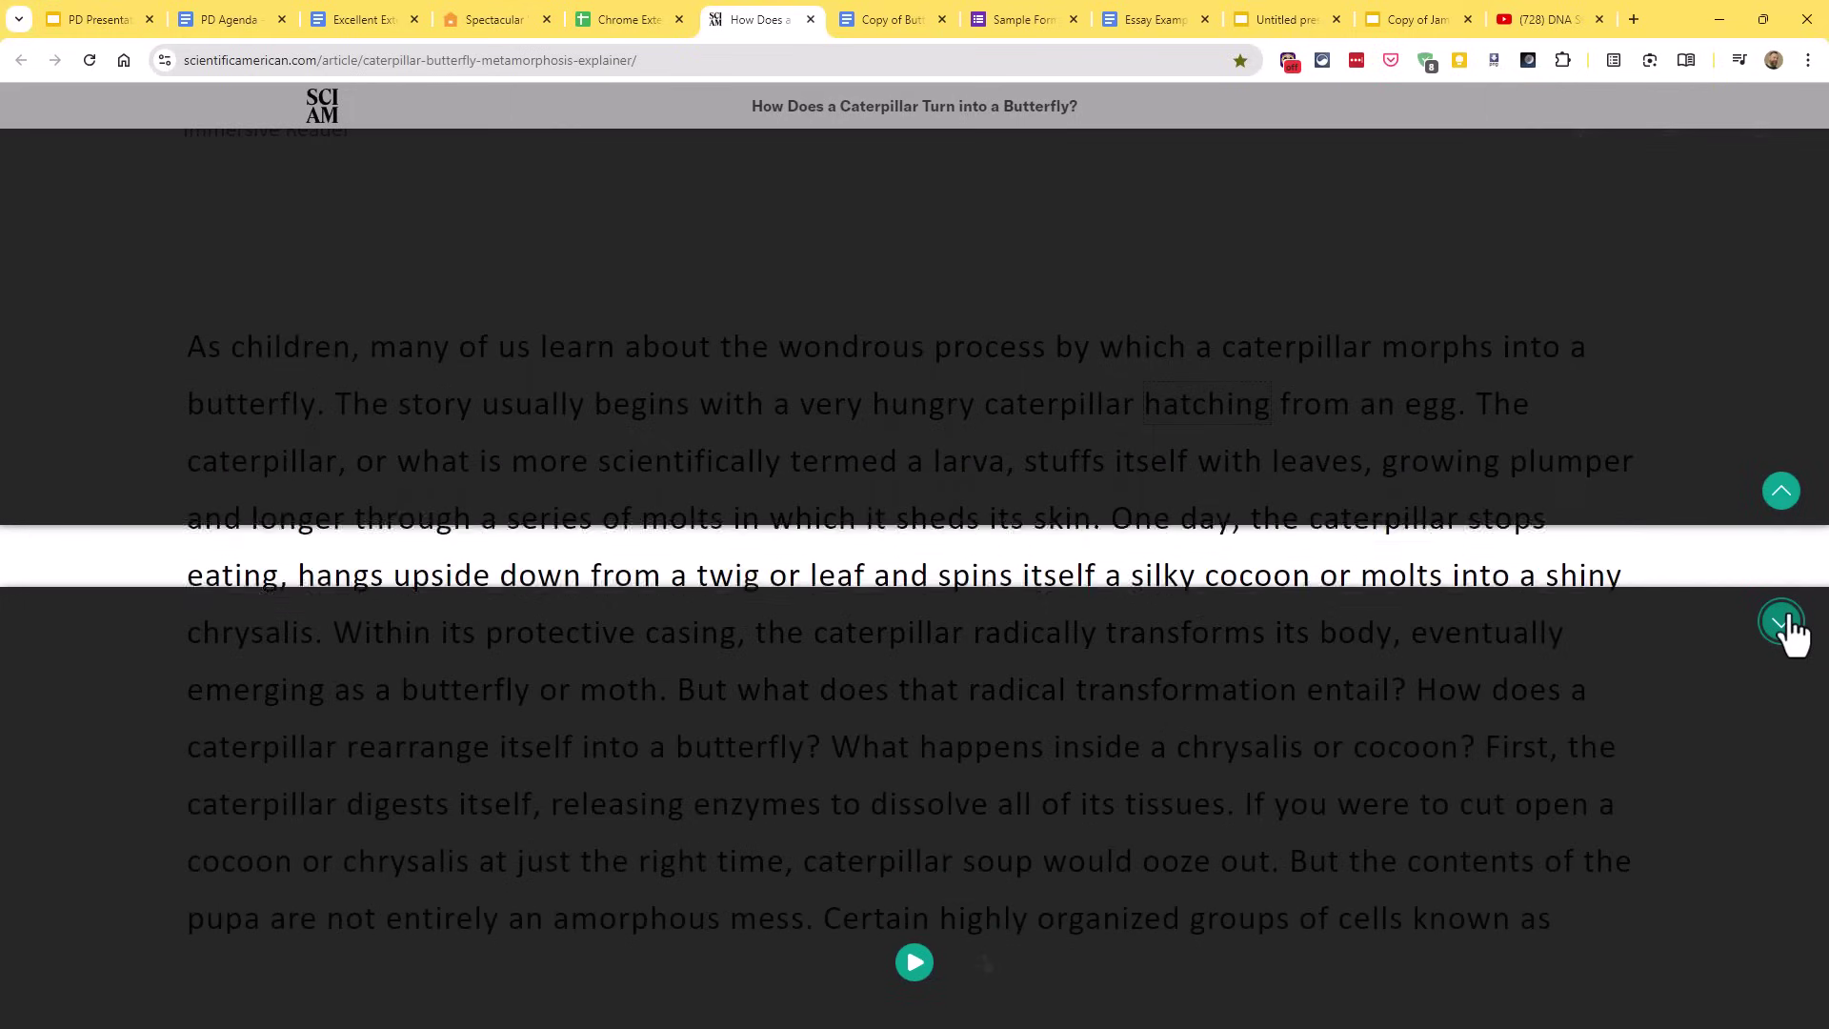
{"action": "left_click", "coordinate": [1782, 623]}
{"action": "left_click", "coordinate": [1782, 623]}
{"action": "left_click", "coordinate": [1782, 623]}
{"action": "left_click", "coordinate": [1782, 623]}
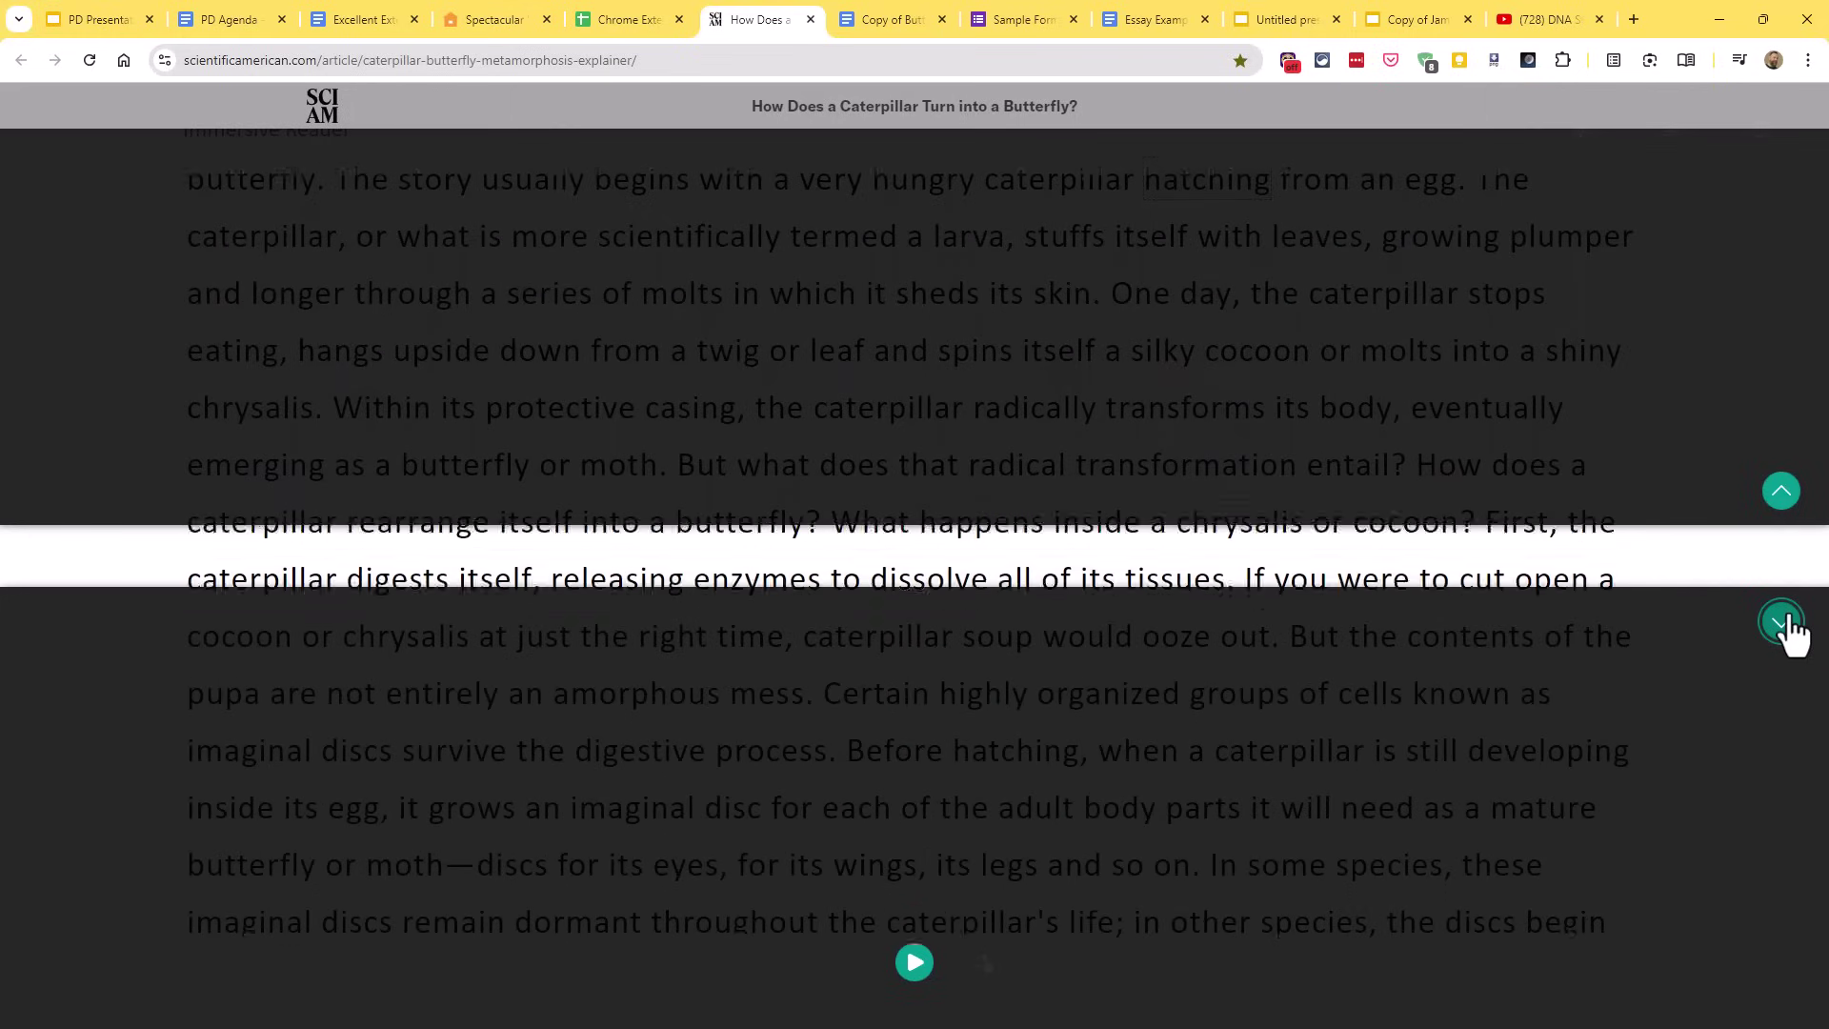
{"action": "left_click", "coordinate": [1781, 623]}
{"action": "left_click", "coordinate": [1782, 623]}
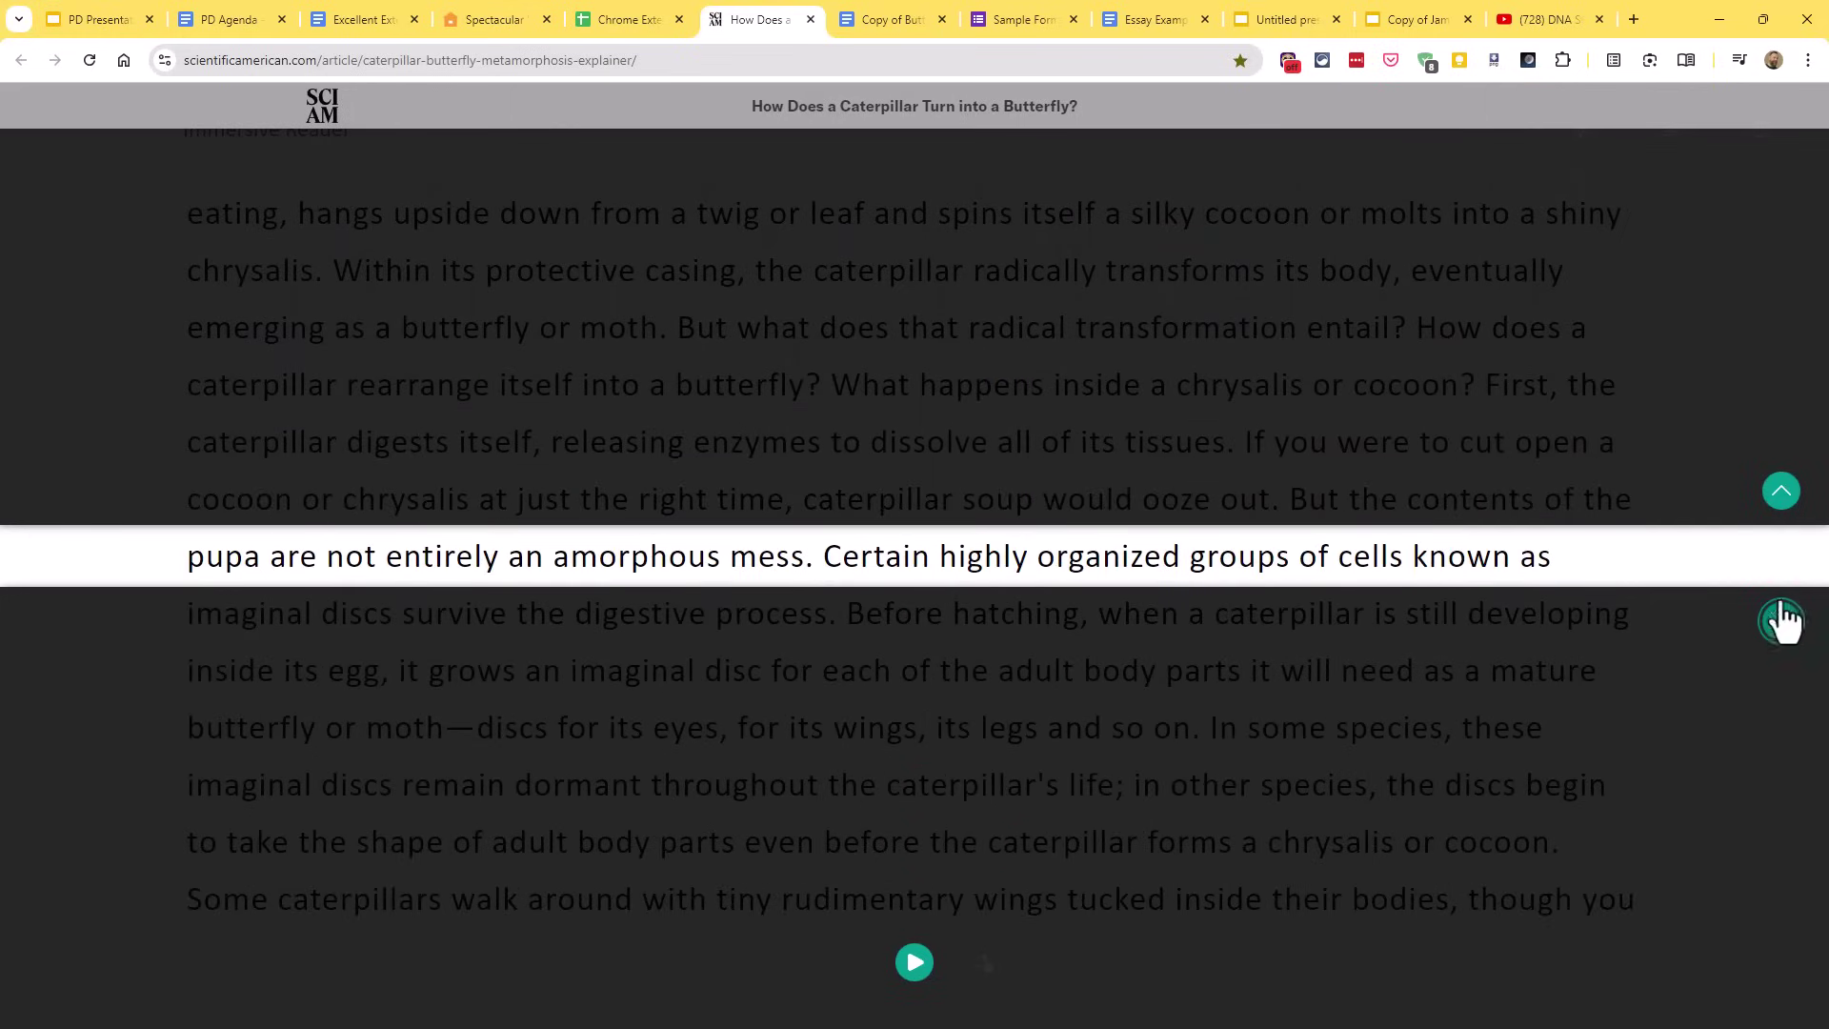
Step: Turn off Line Focus in the reading preferences and set the translation language to Spanish (Spain)
{"action": "left_click", "coordinate": [1757, 138]}
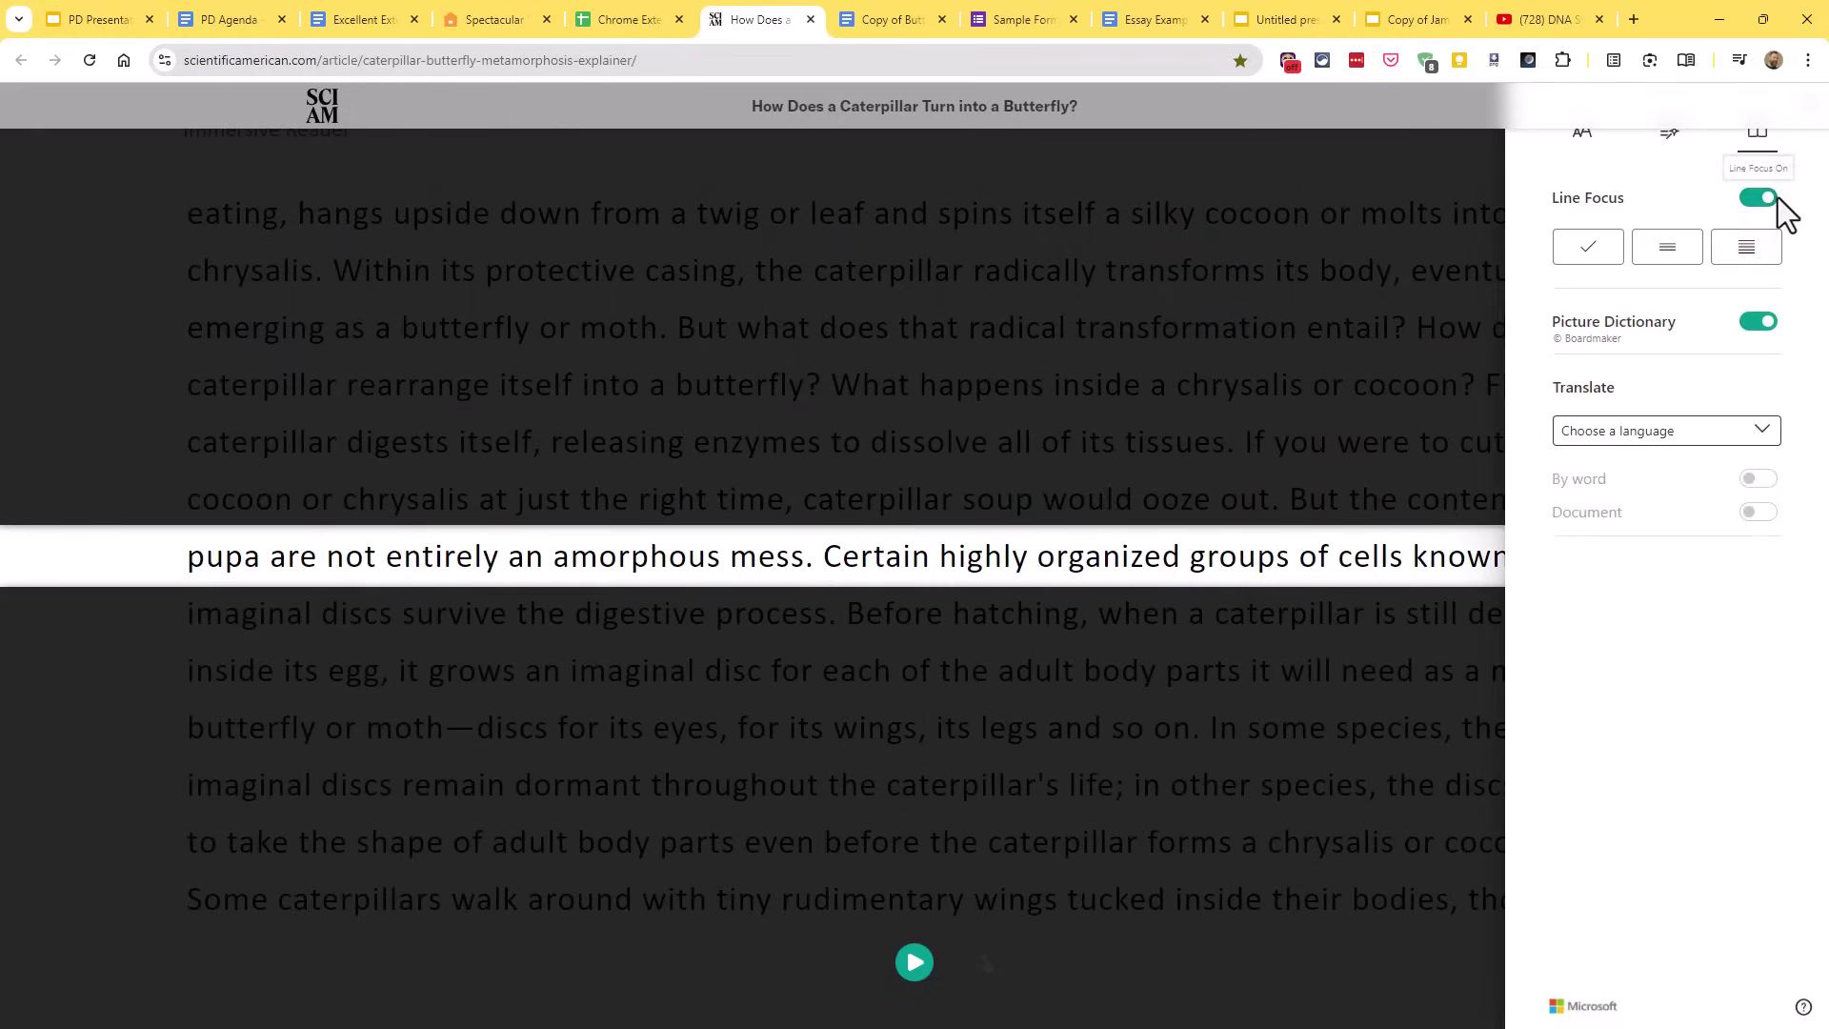
{"action": "left_click", "coordinate": [1757, 197]}
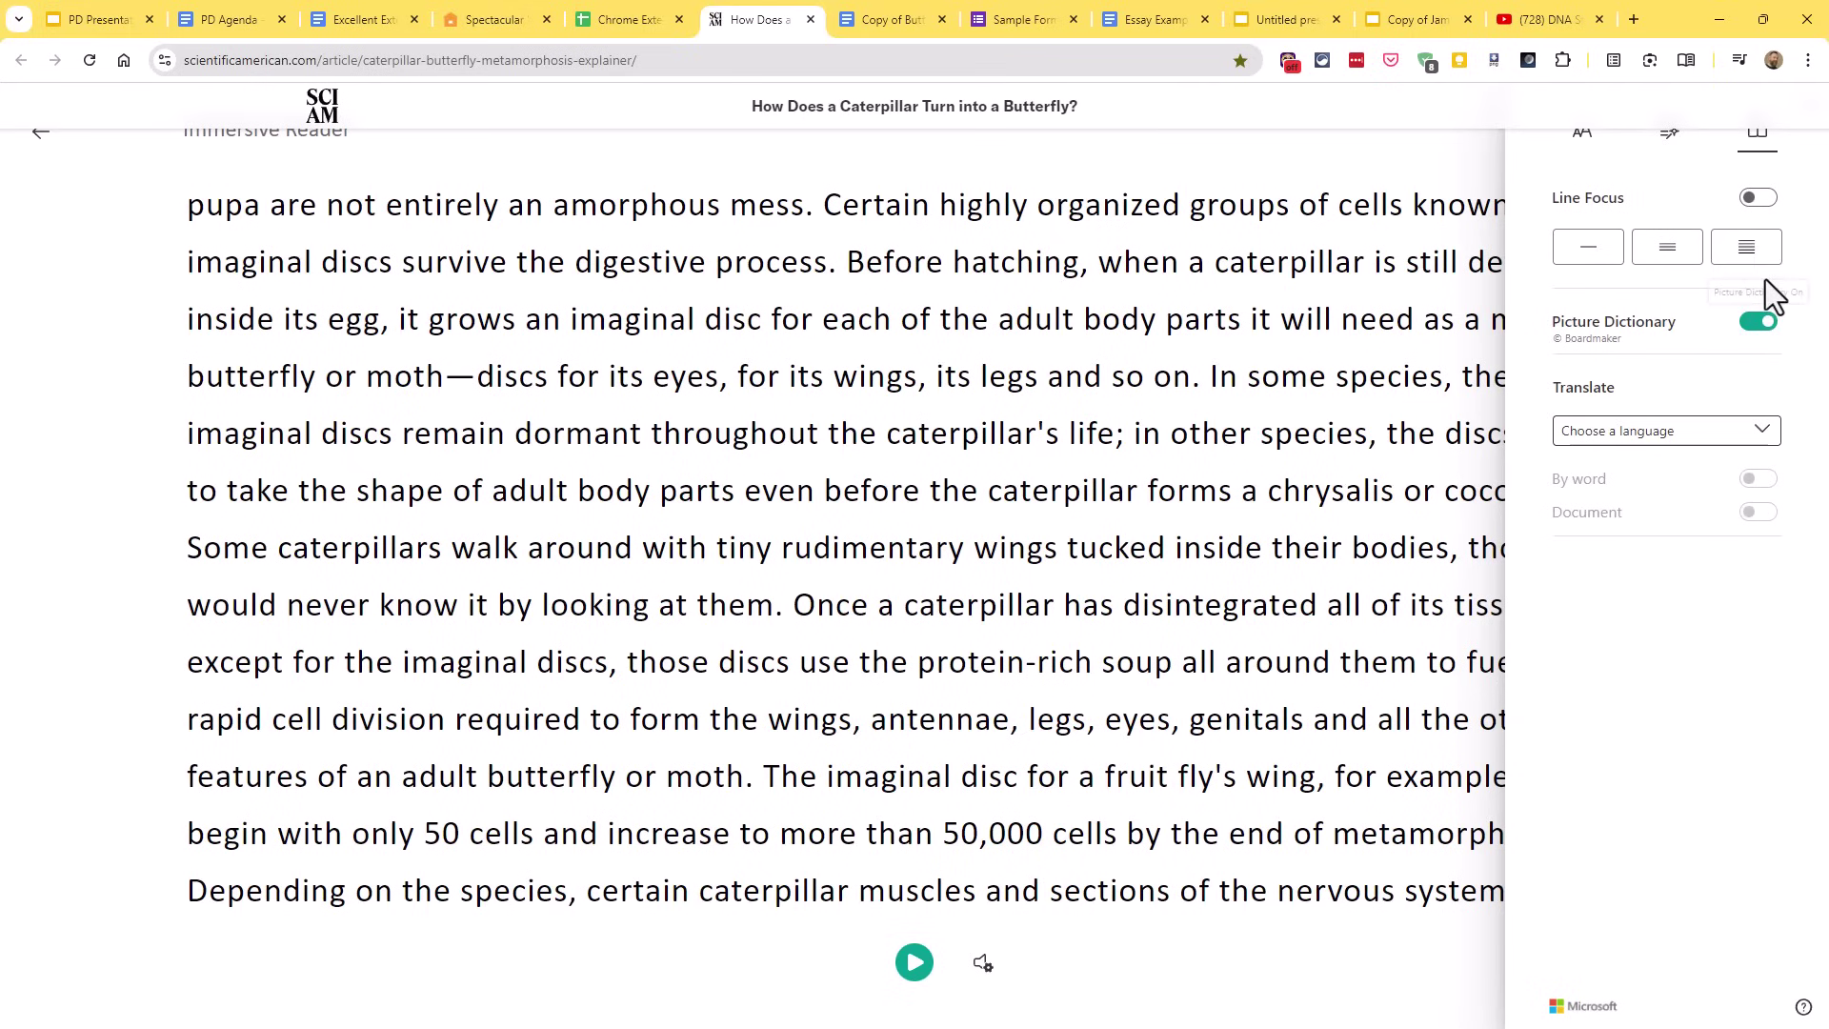
{"action": "left_click", "coordinate": [1760, 436]}
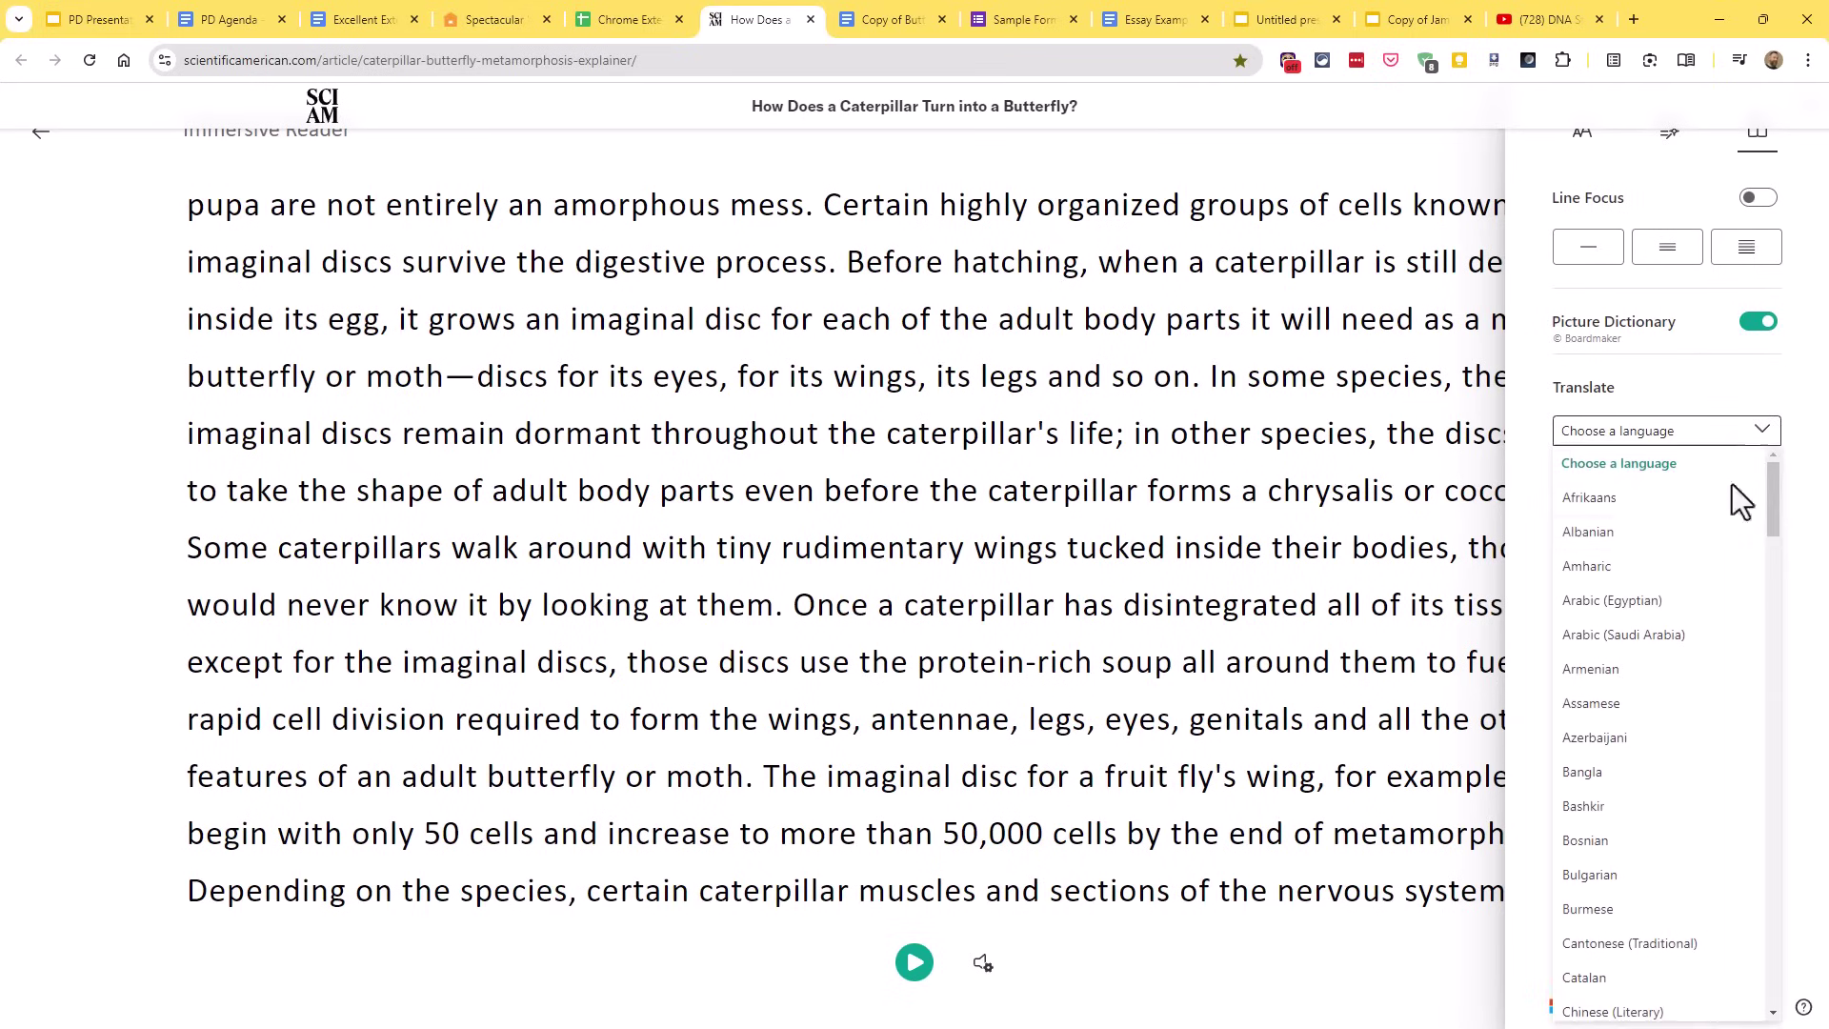
{"action": "scroll", "coordinate": [1617, 779], "scroll_direction": "down", "scroll_amount": 1}
{"action": "scroll", "coordinate": [1617, 779], "scroll_direction": "down", "scroll_amount": 20}
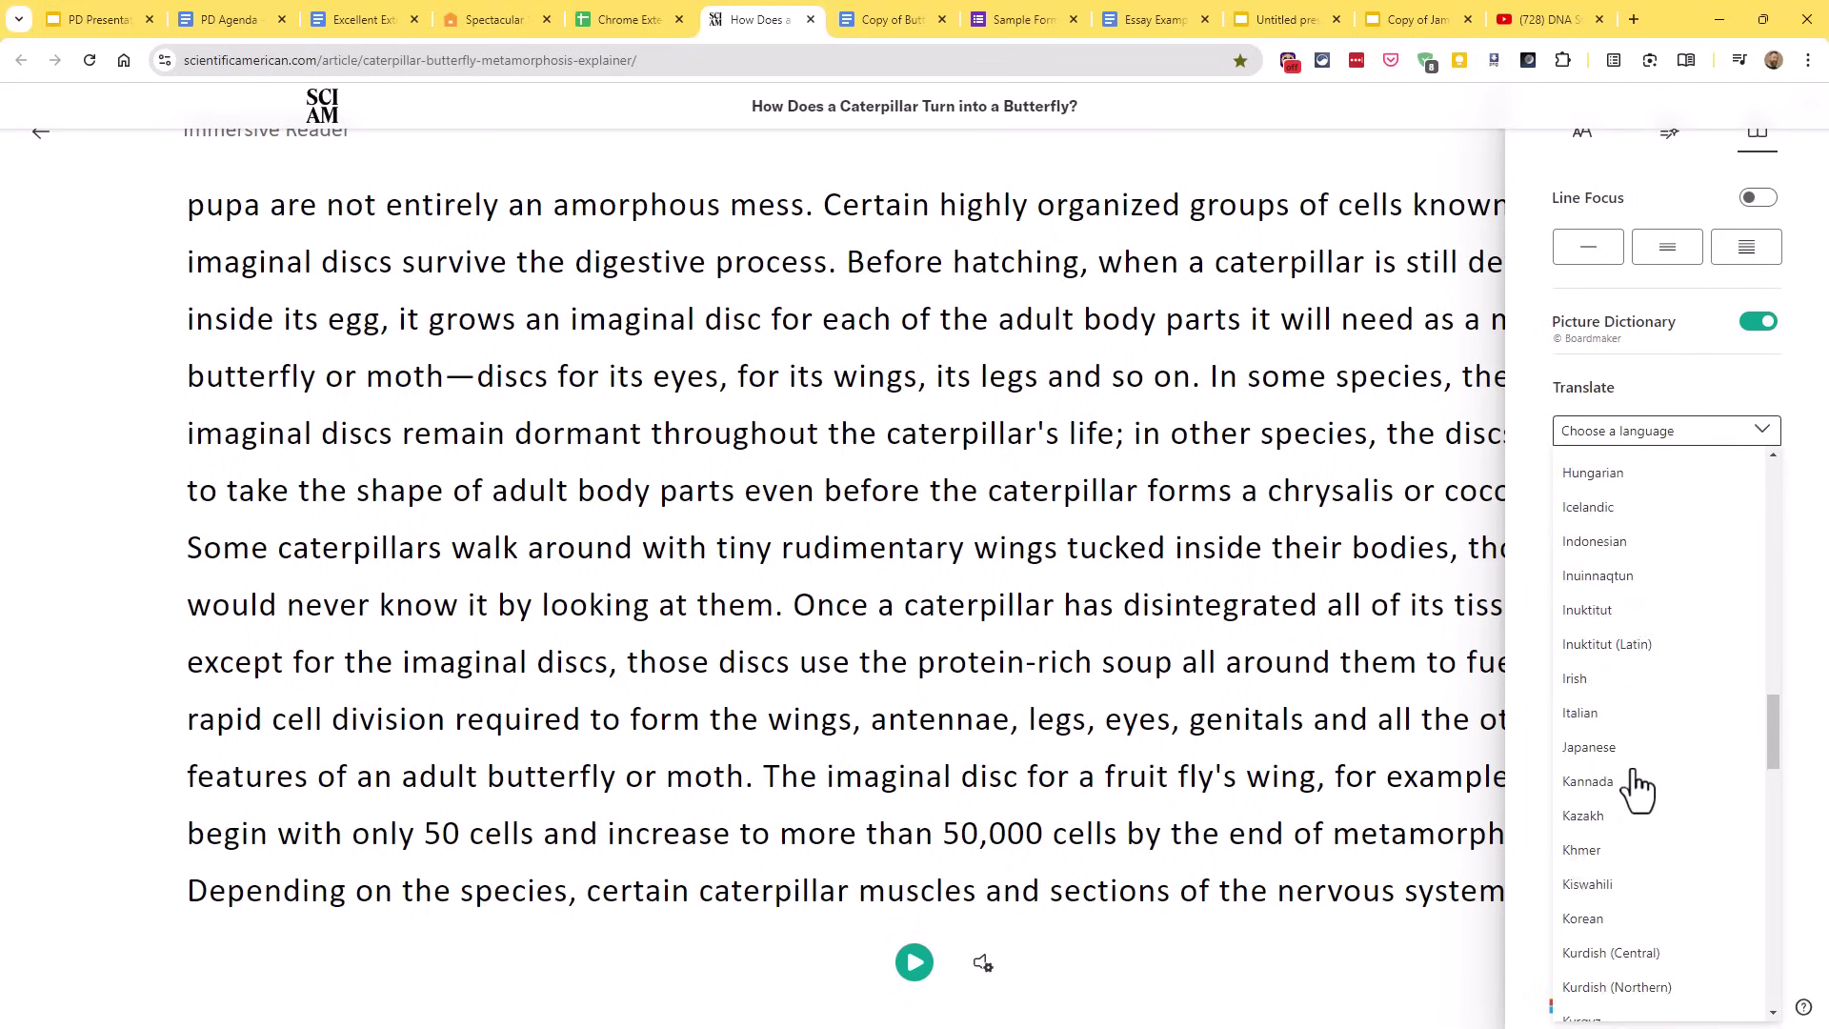
{"action": "scroll", "coordinate": [1637, 787], "scroll_direction": "down", "scroll_amount": 8}
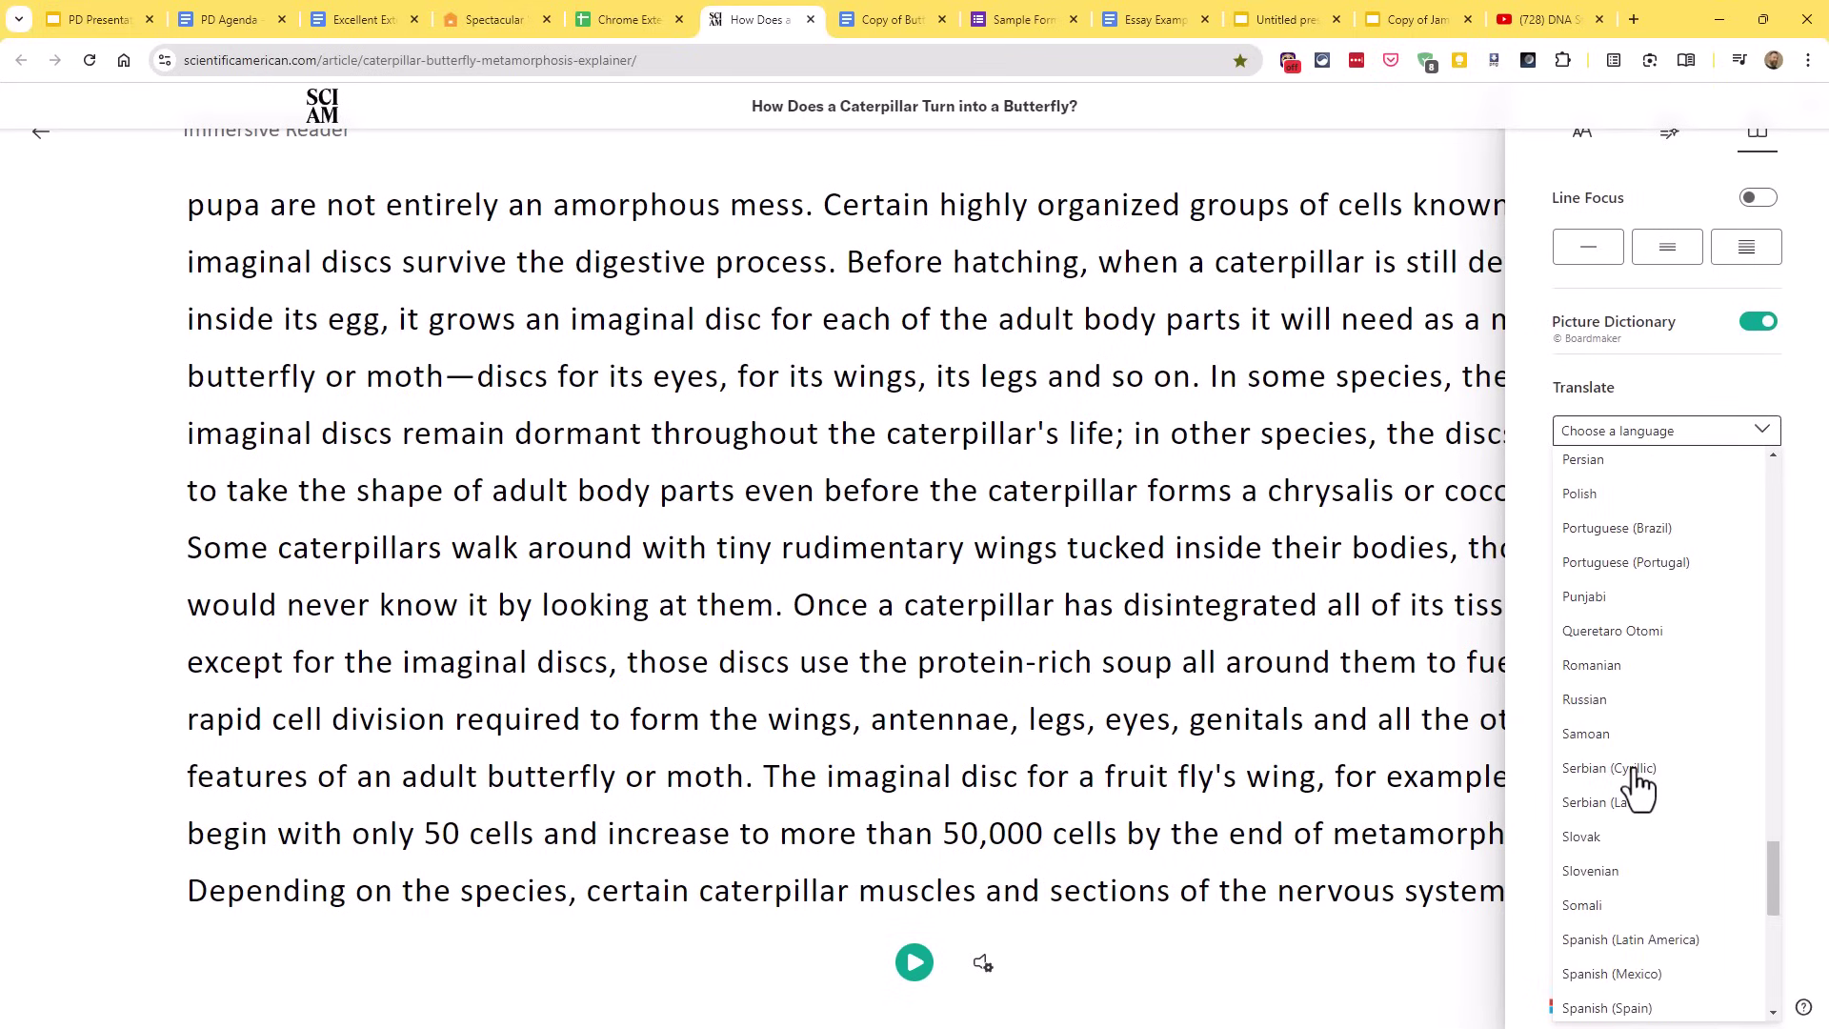
{"action": "scroll", "coordinate": [1636, 787], "scroll_direction": "down", "scroll_amount": 2}
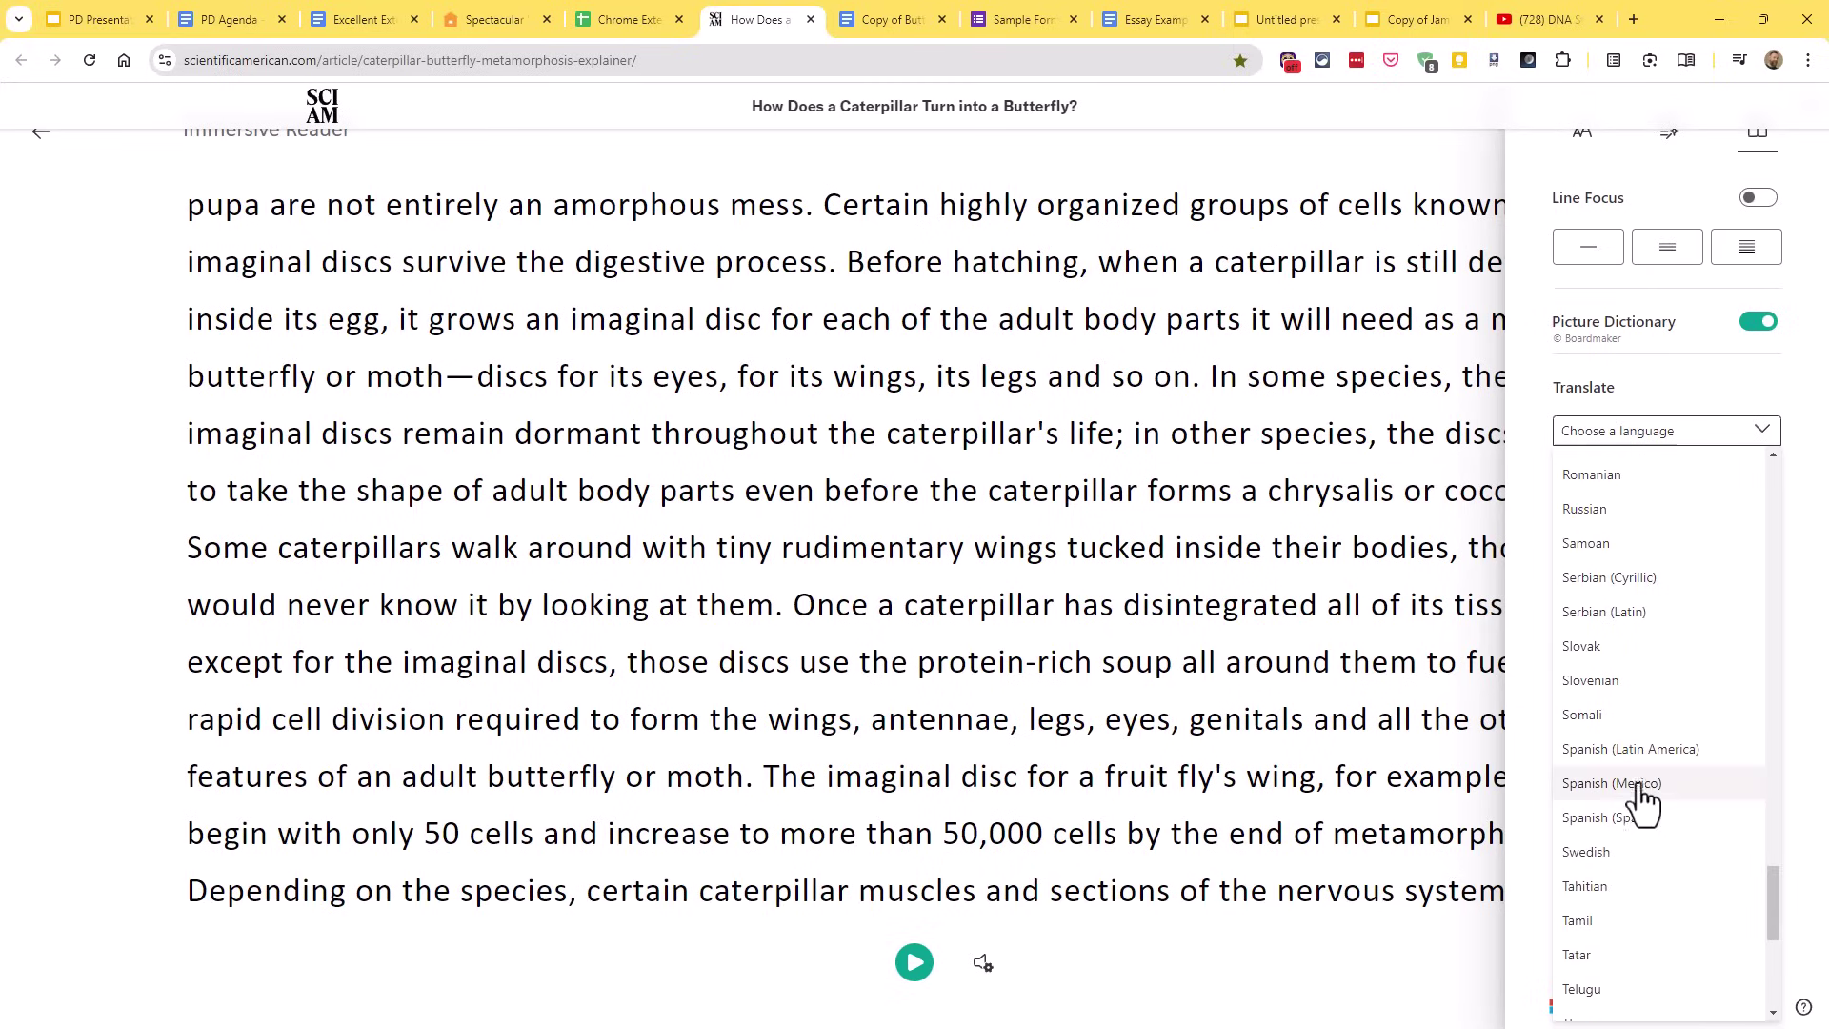
{"action": "left_click", "coordinate": [1643, 818]}
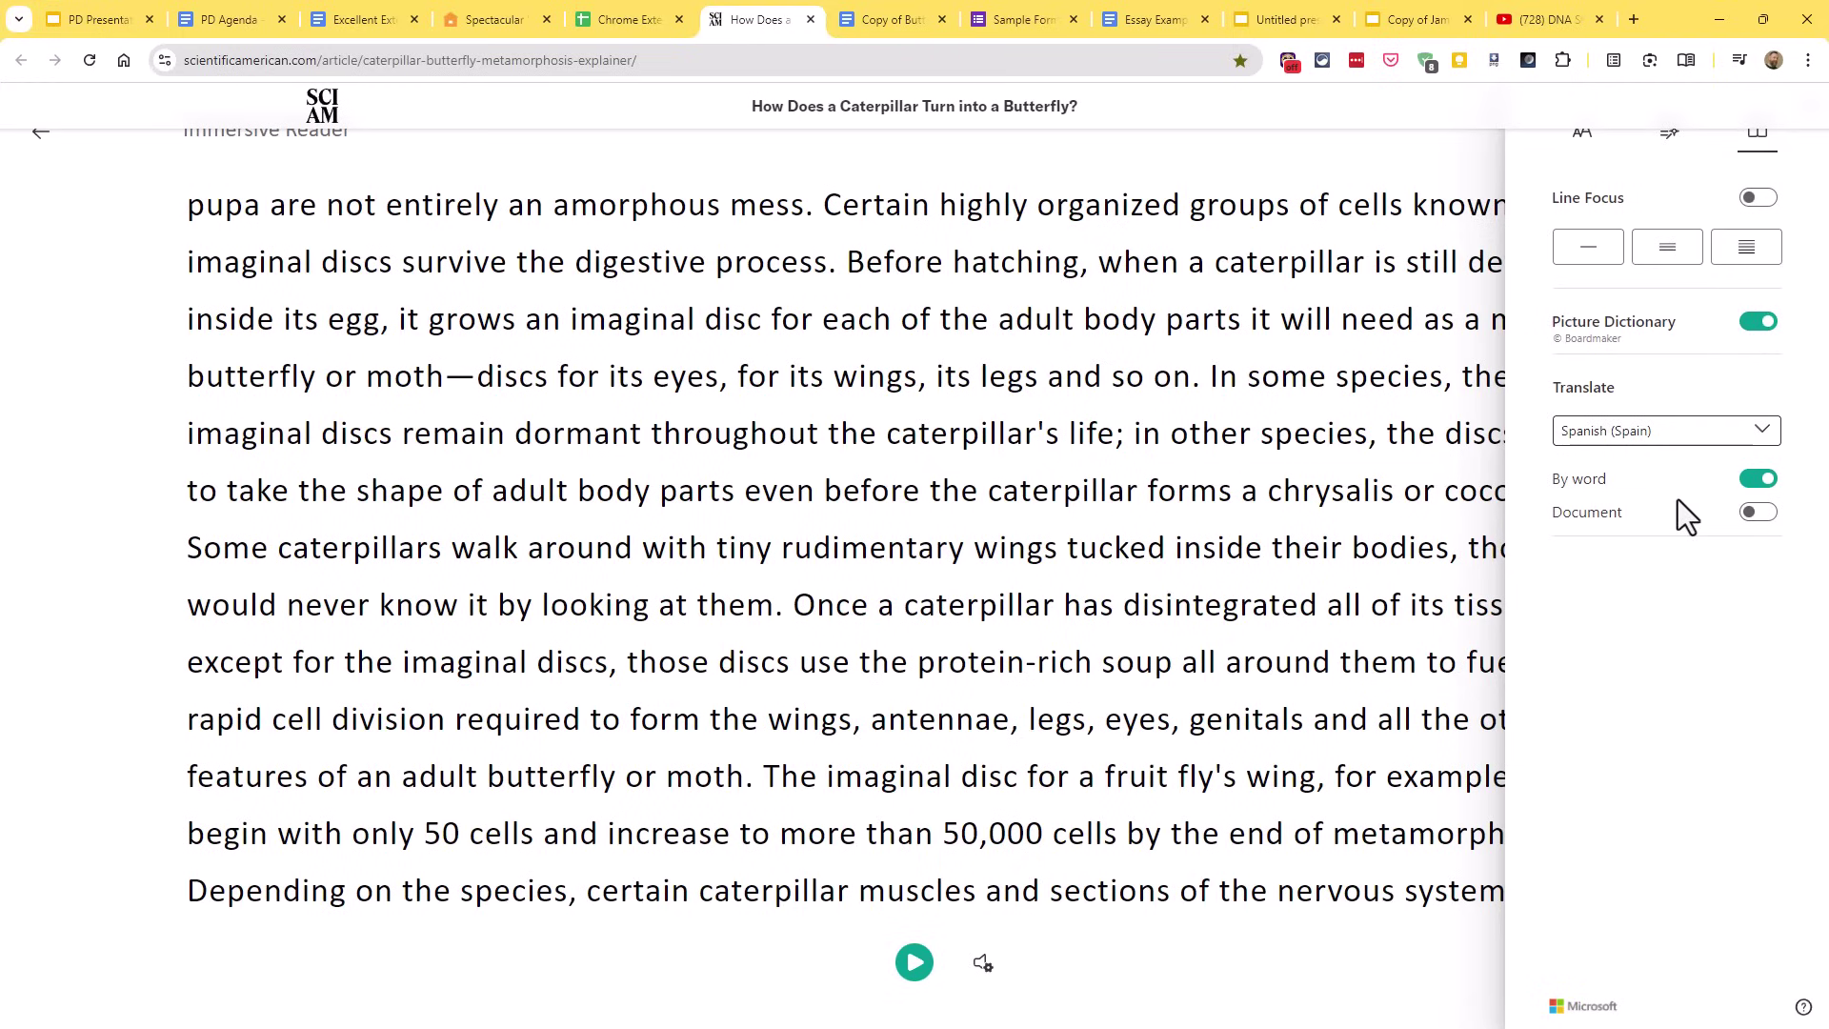
Step: View the Spanish translations of "caterpillar's", "cocoon", "wings", "dormant" and "moth" in the text, and play the Spanish audio for "caterpillar's"
{"action": "left_click", "coordinate": [953, 436]}
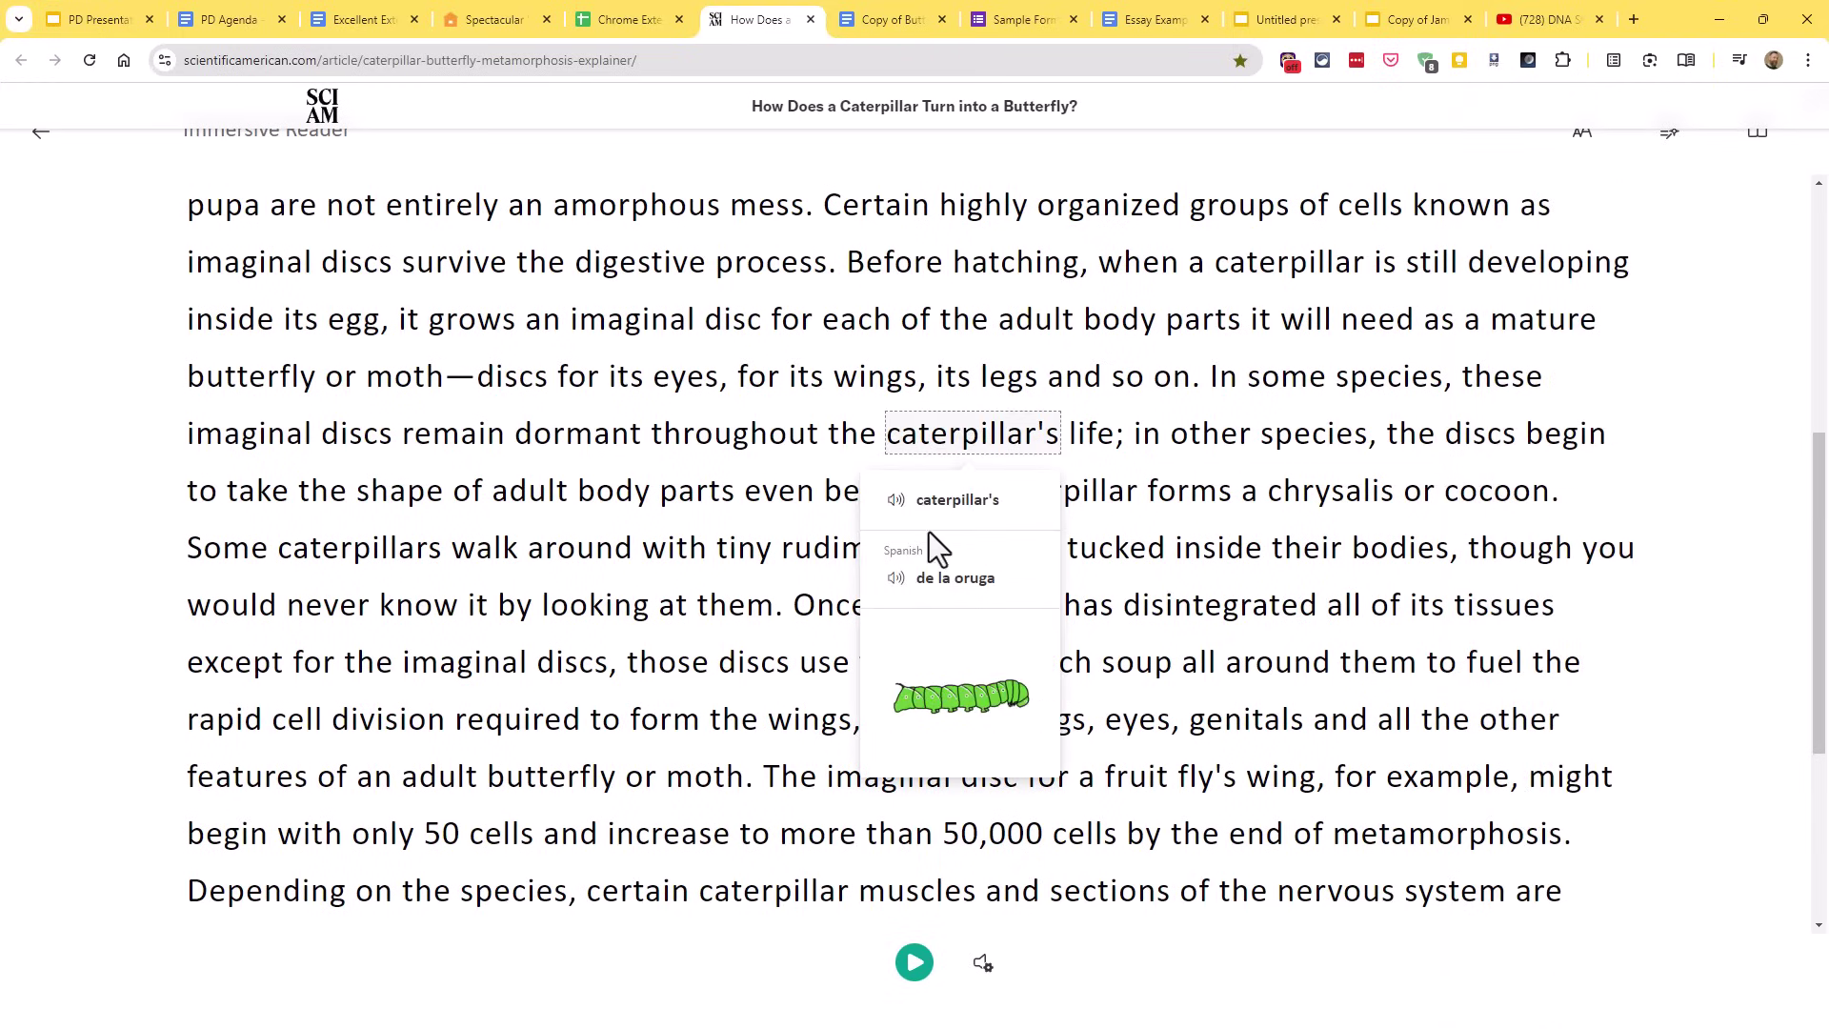
{"action": "left_click", "coordinate": [895, 580]}
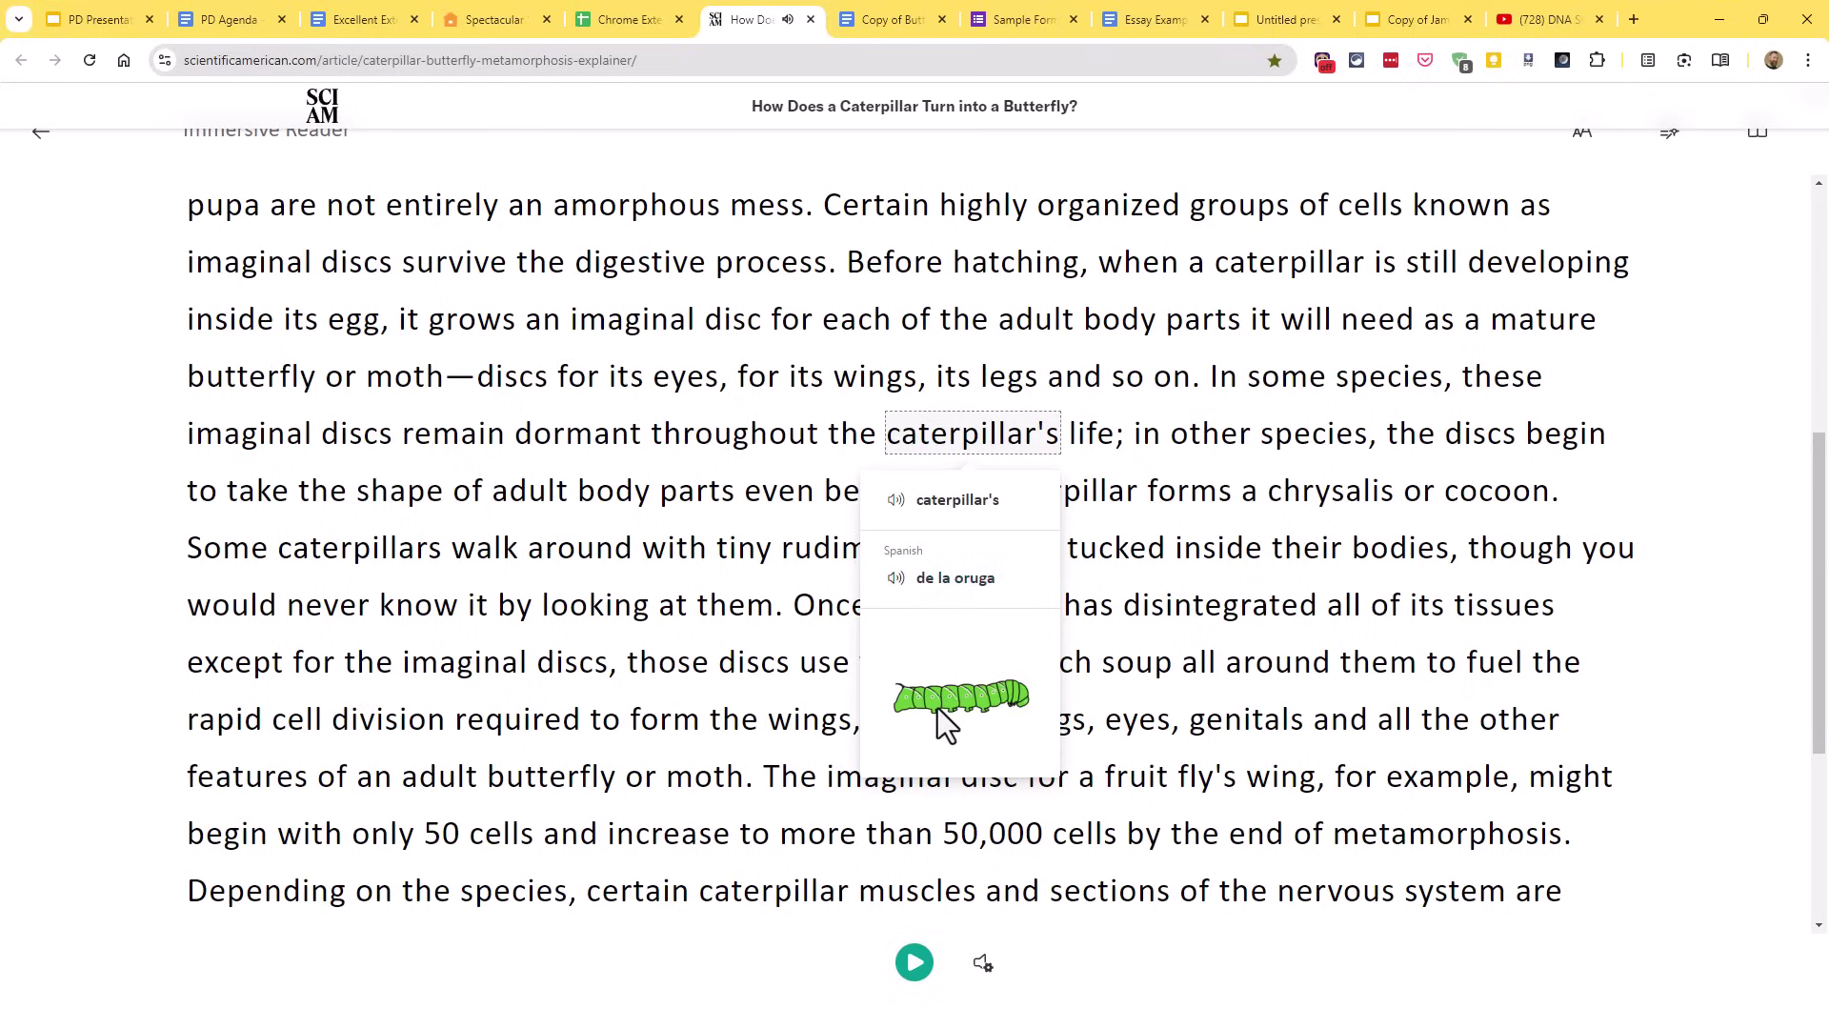
{"action": "left_click", "coordinate": [1514, 510]}
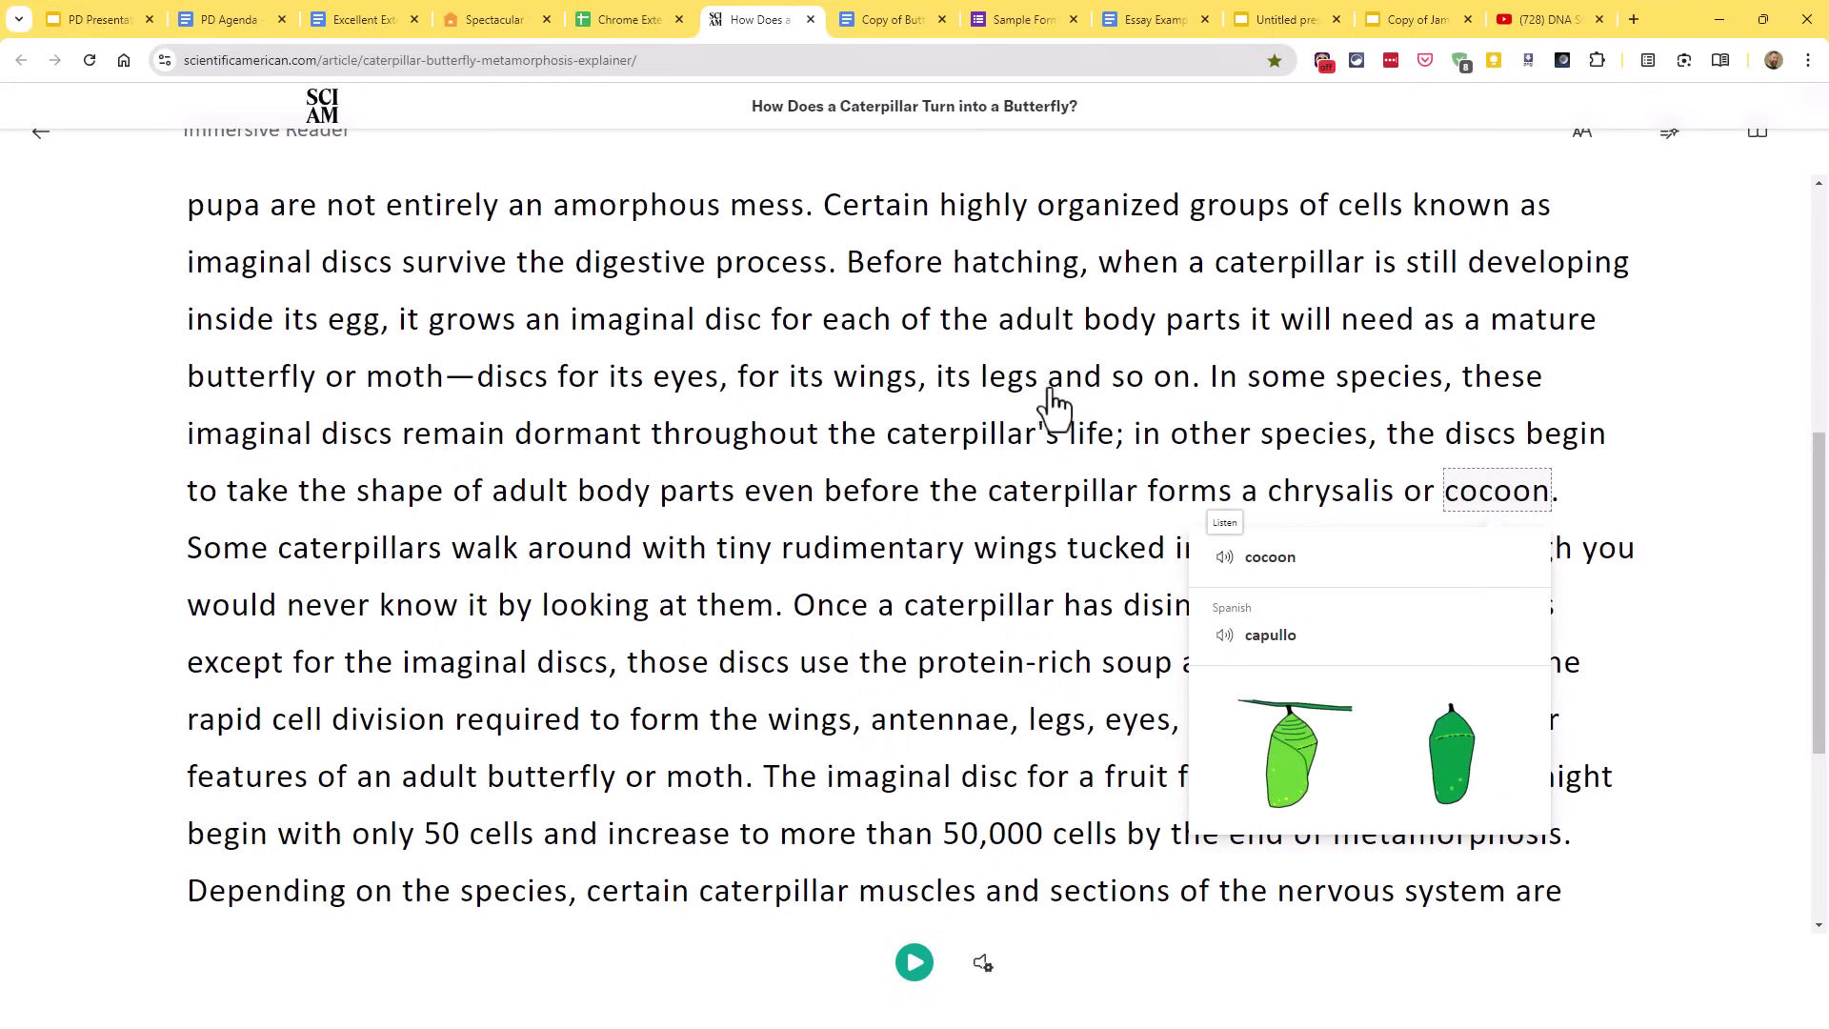
{"action": "left_click", "coordinate": [873, 389]}
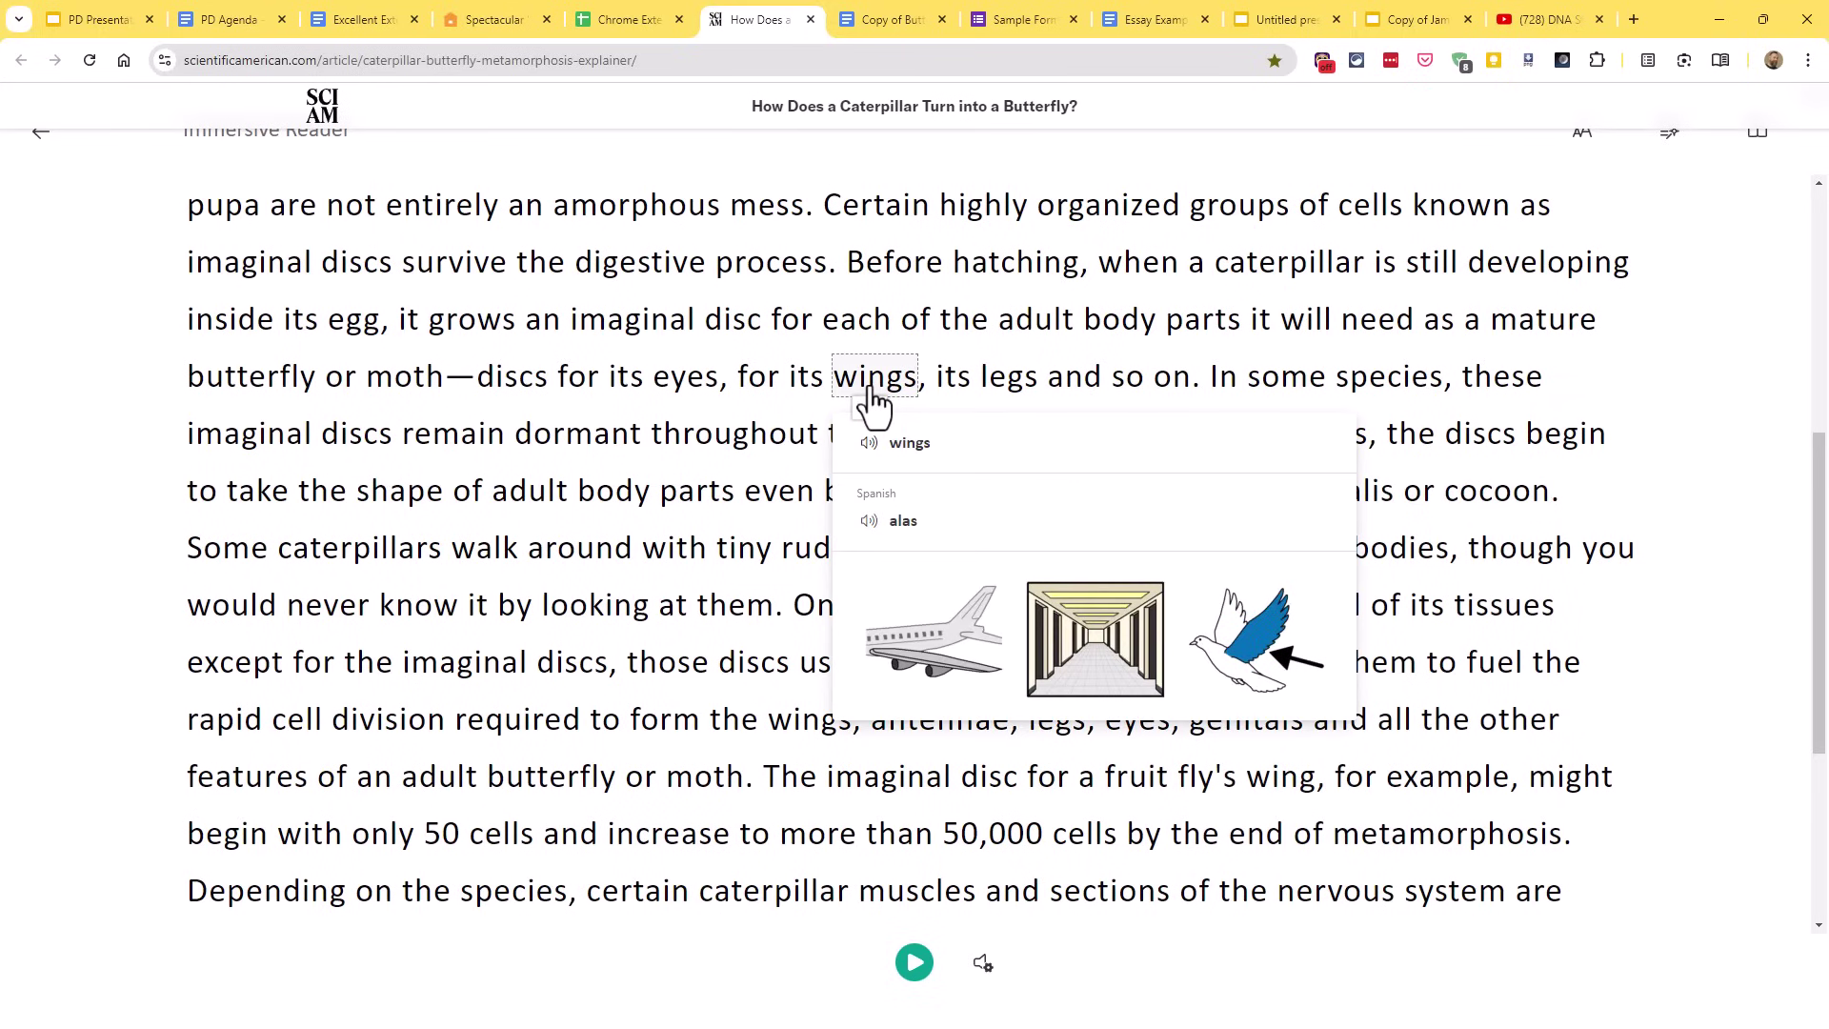
{"action": "left_click", "coordinate": [549, 447]}
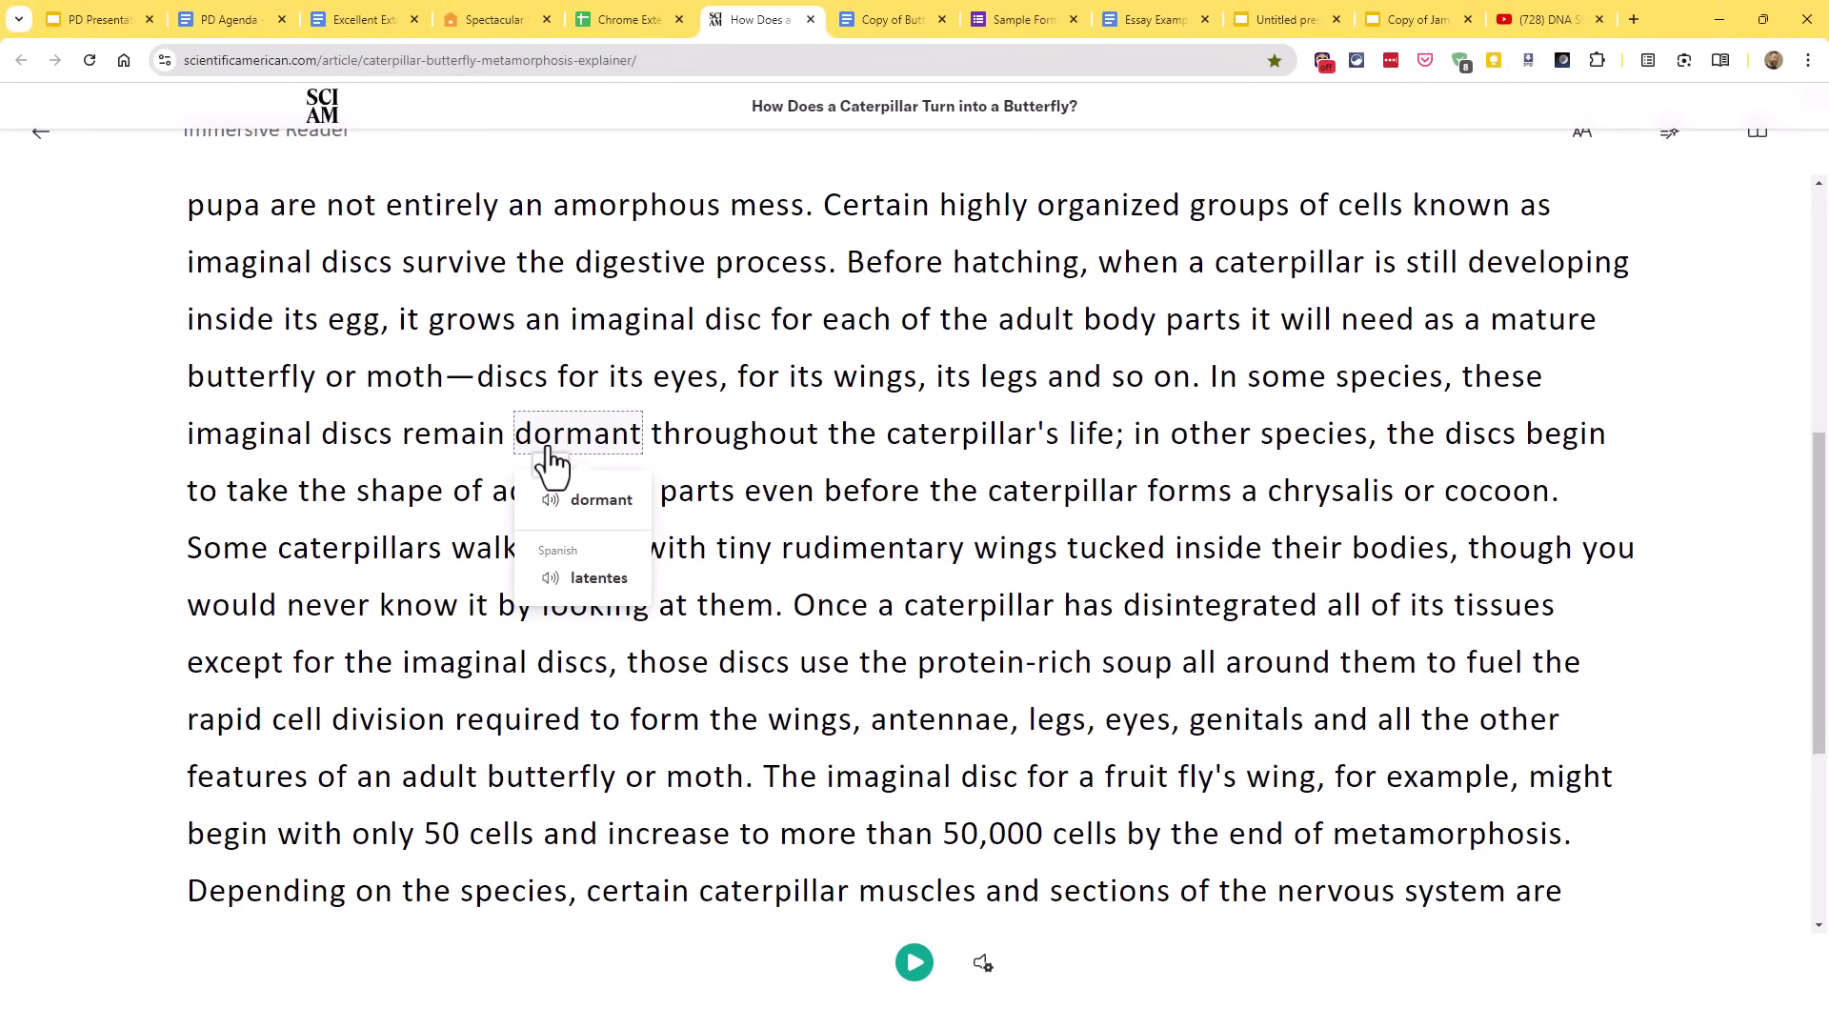
{"action": "left_click", "coordinate": [403, 388]}
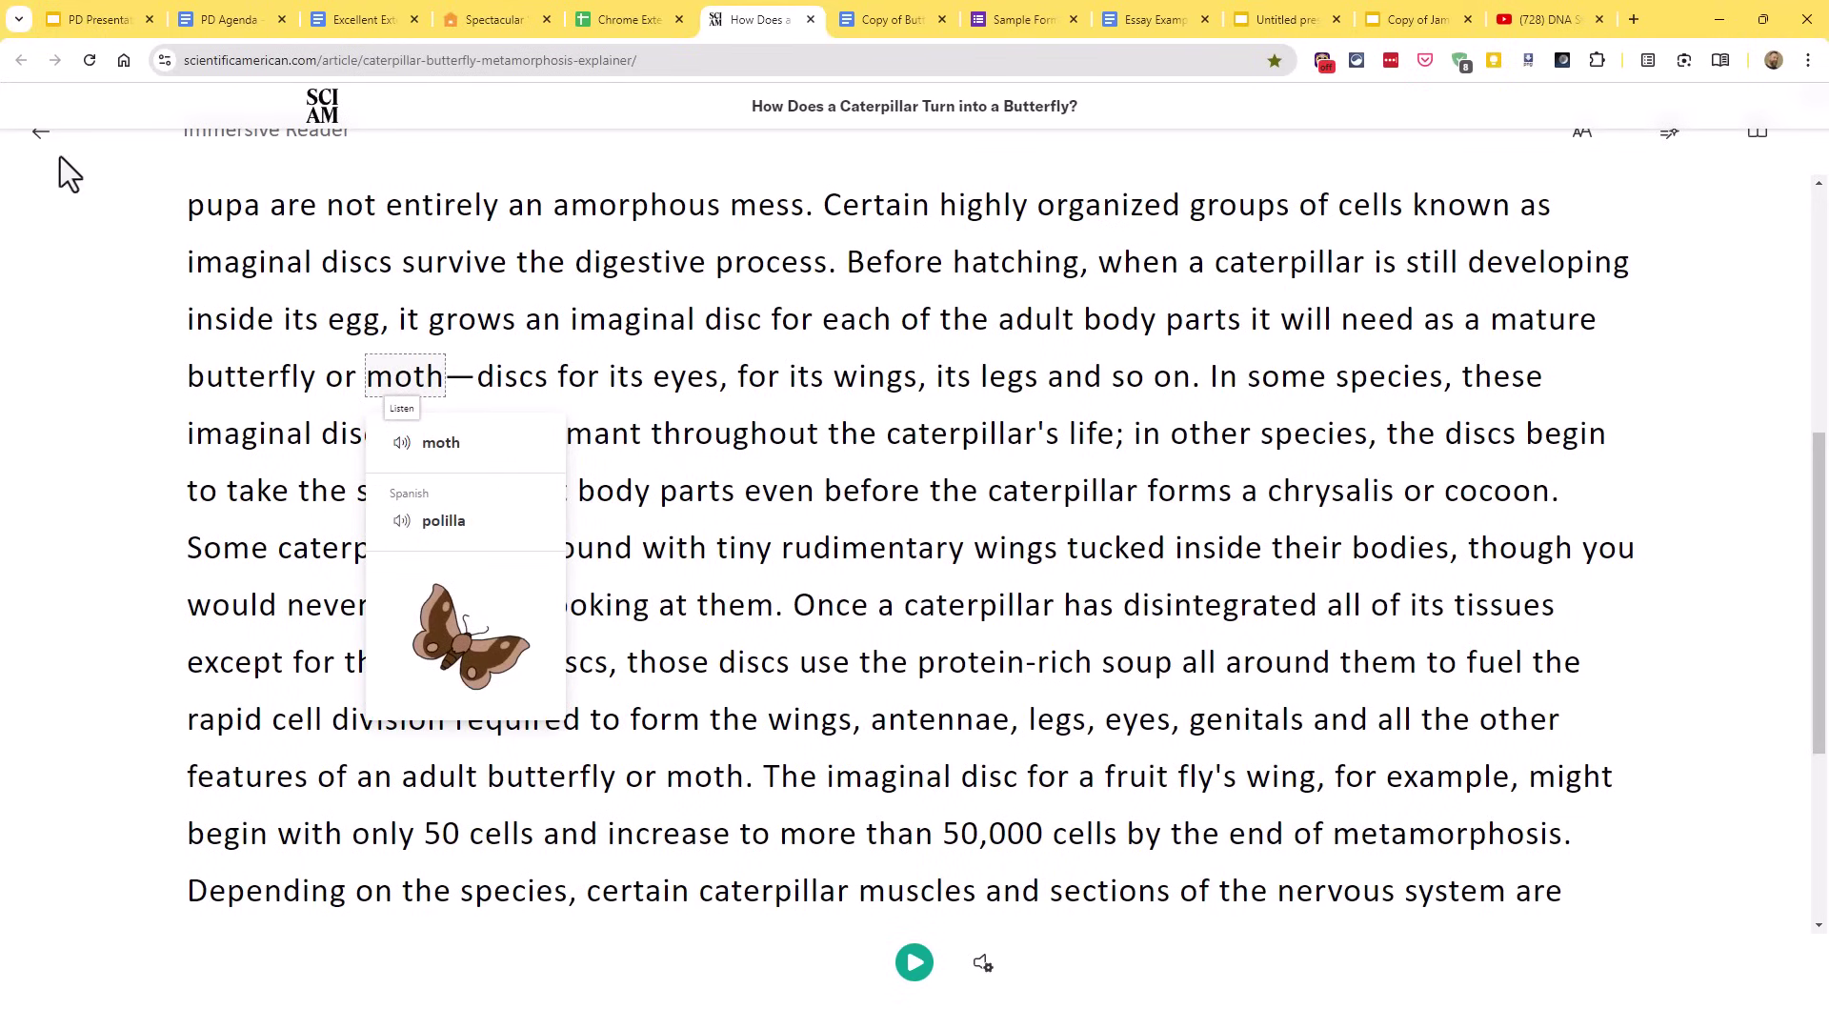
Step: Exit Immersive Reader, deselect the article text, and advance the PD presentation to the Save Image As PNG slide
{"action": "left_click", "coordinate": [41, 138]}
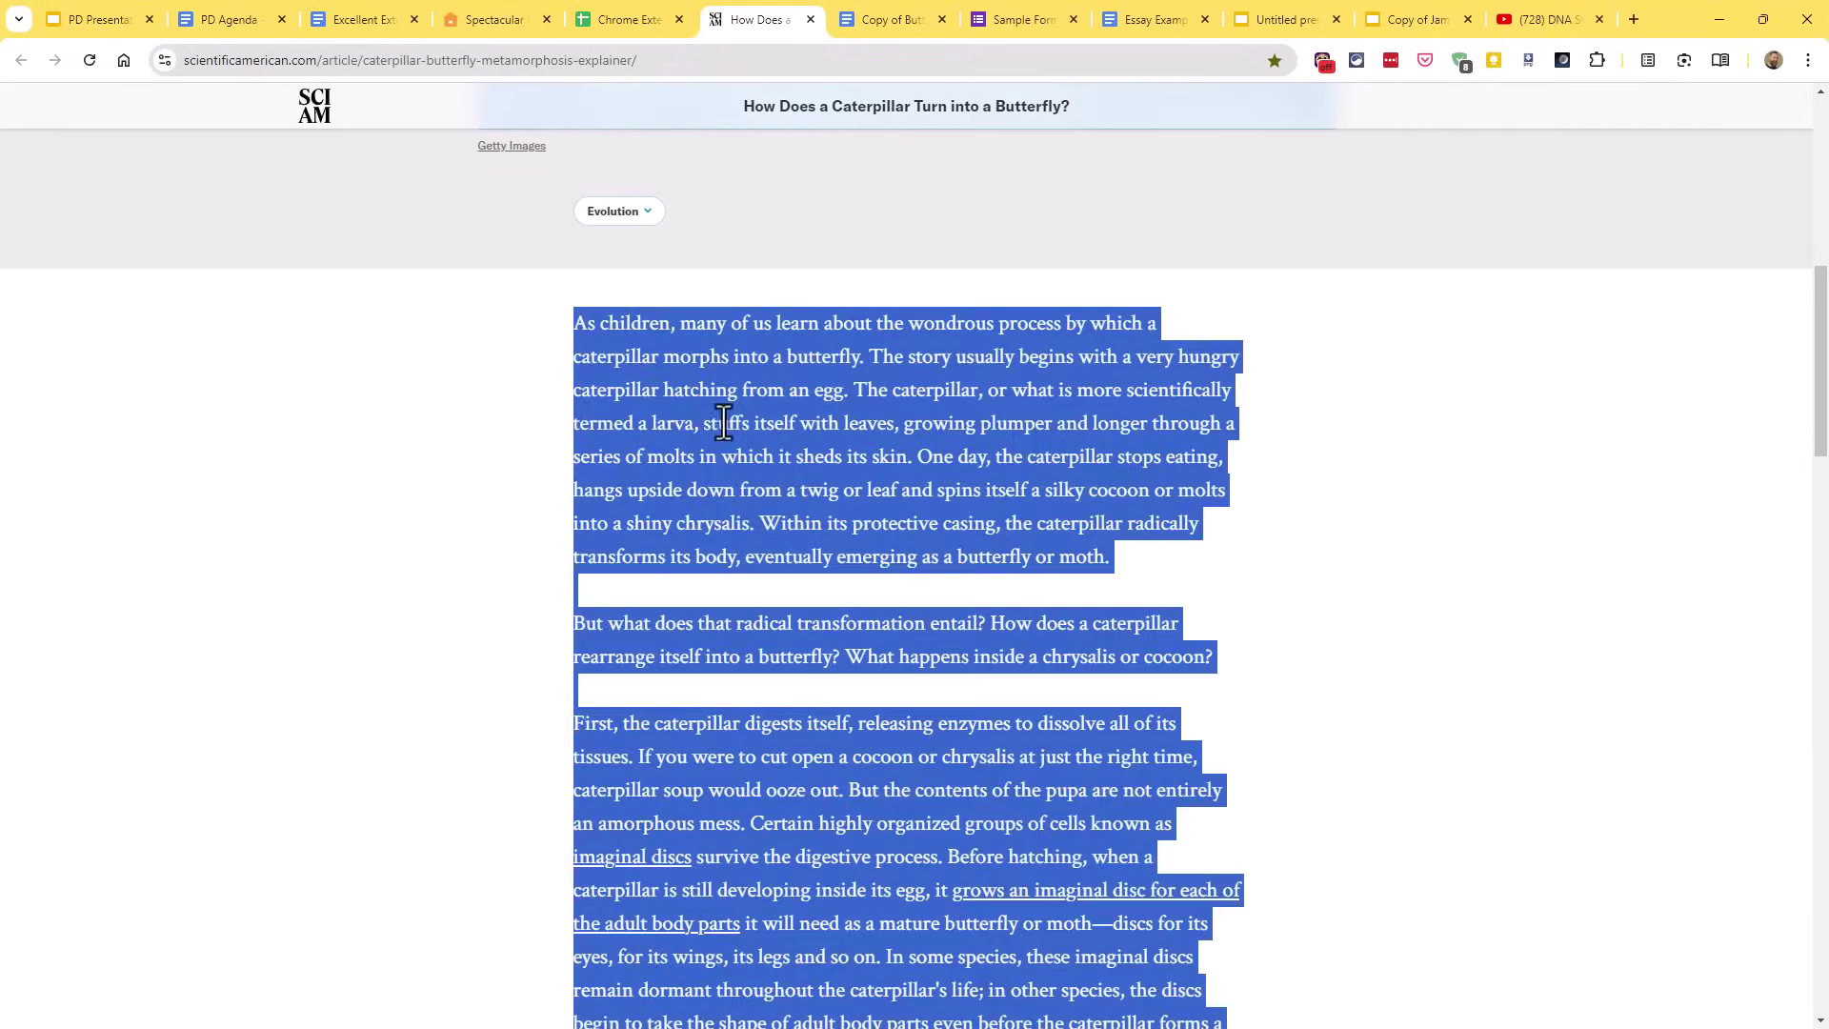
{"action": "left_click", "coordinate": [231, 231]}
{"action": "left_click", "coordinate": [108, 29]}
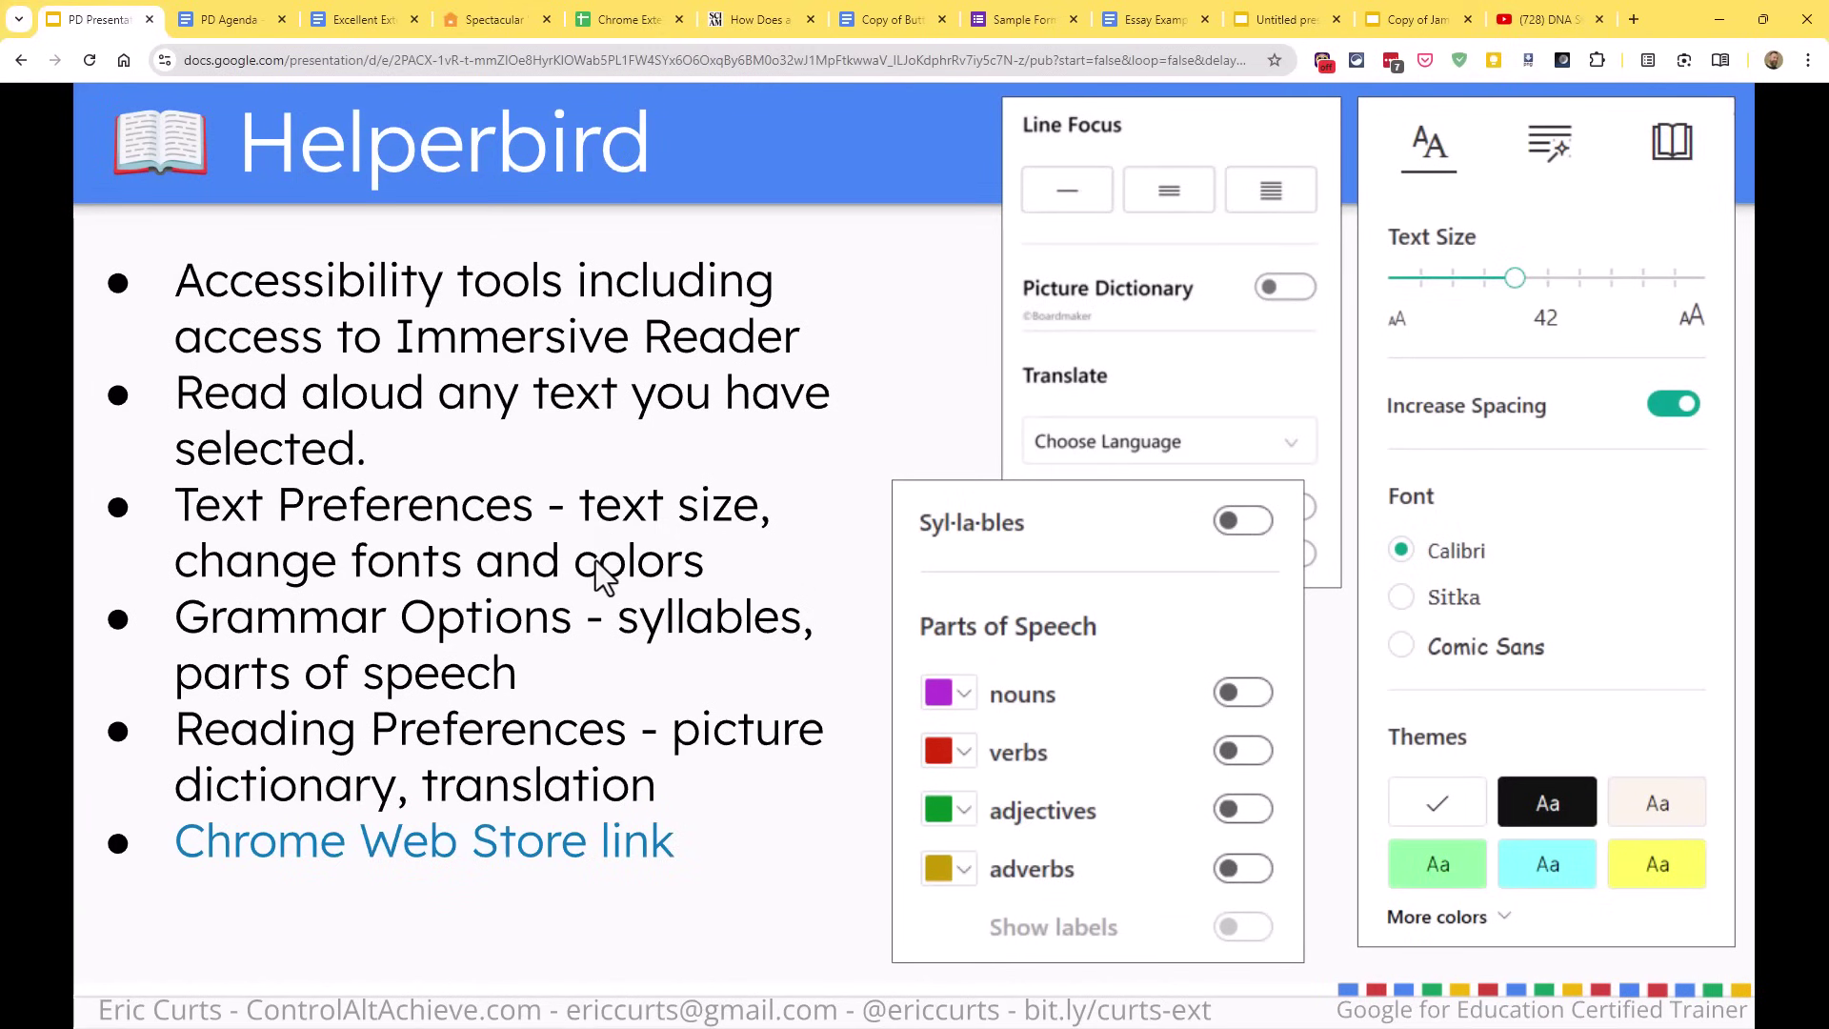
{"action": "key", "text": "Right"}
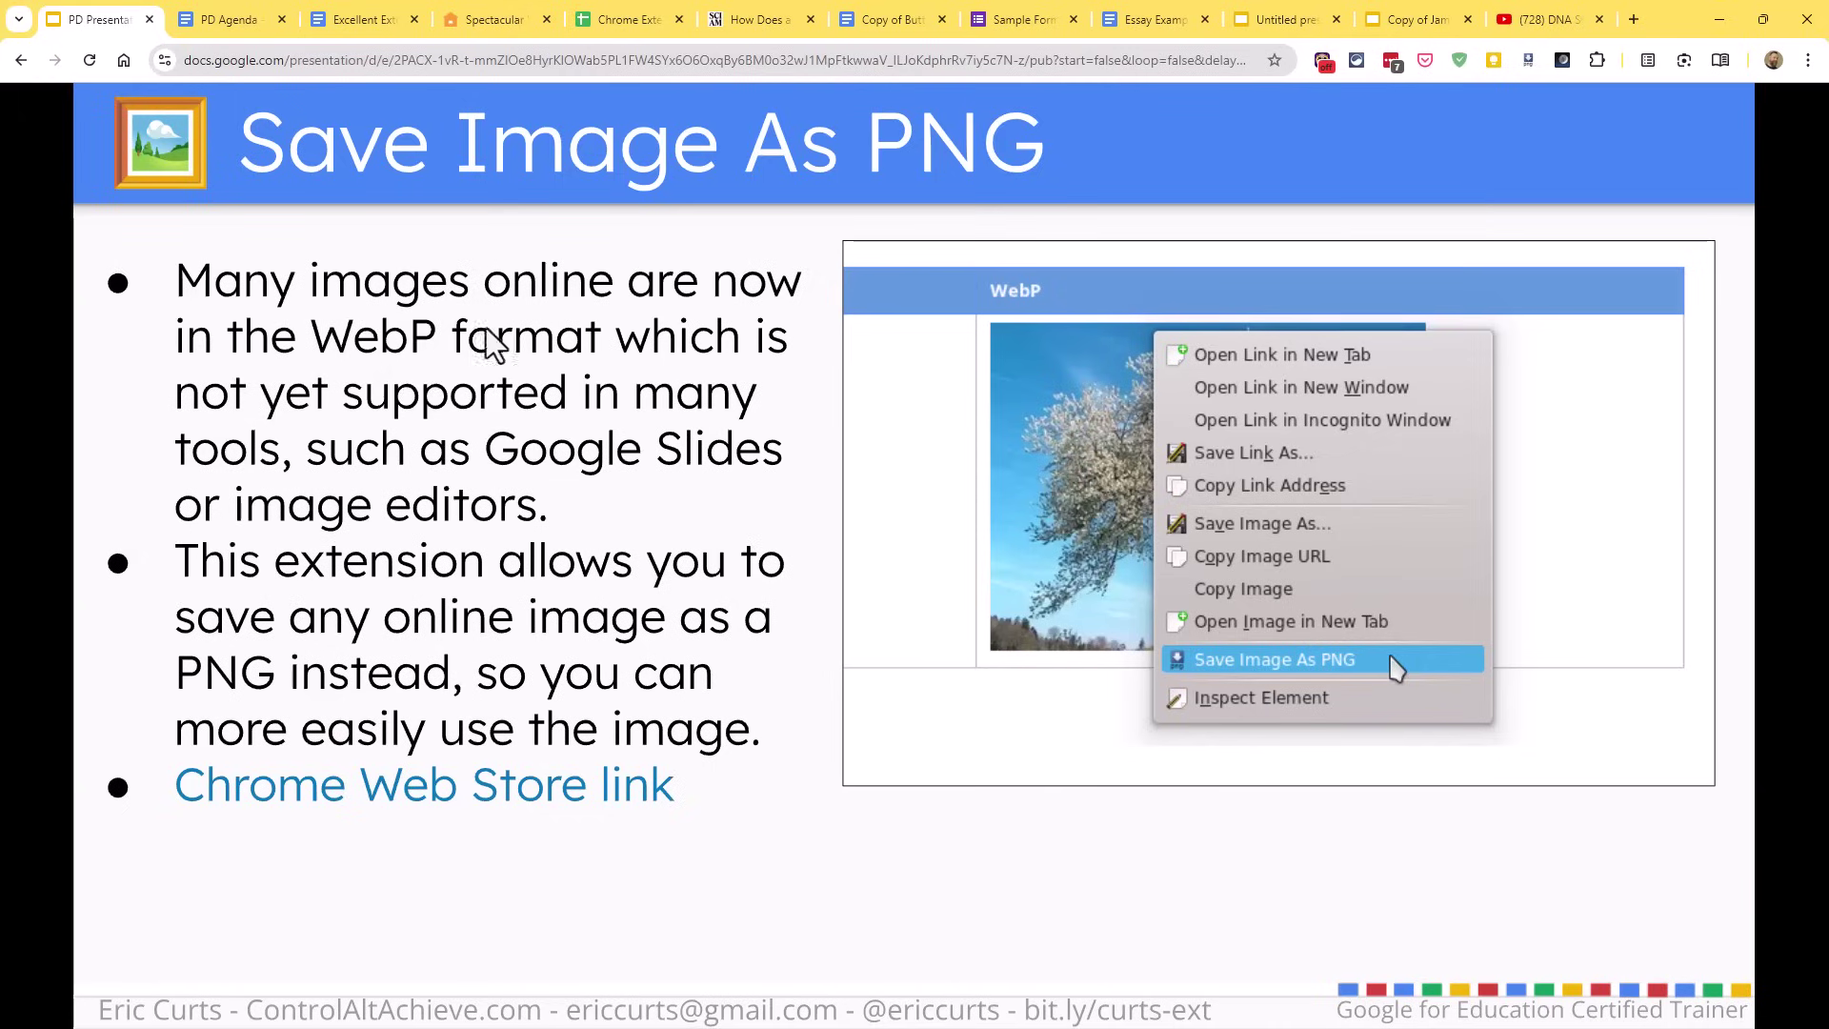
Step: Check which file type the browser's regular image saving offers for the article's chrysalis photo, and cancel the save
{"action": "left_click", "coordinate": [753, 21]}
{"action": "scroll", "coordinate": [929, 533], "scroll_direction": "up", "scroll_amount": 8}
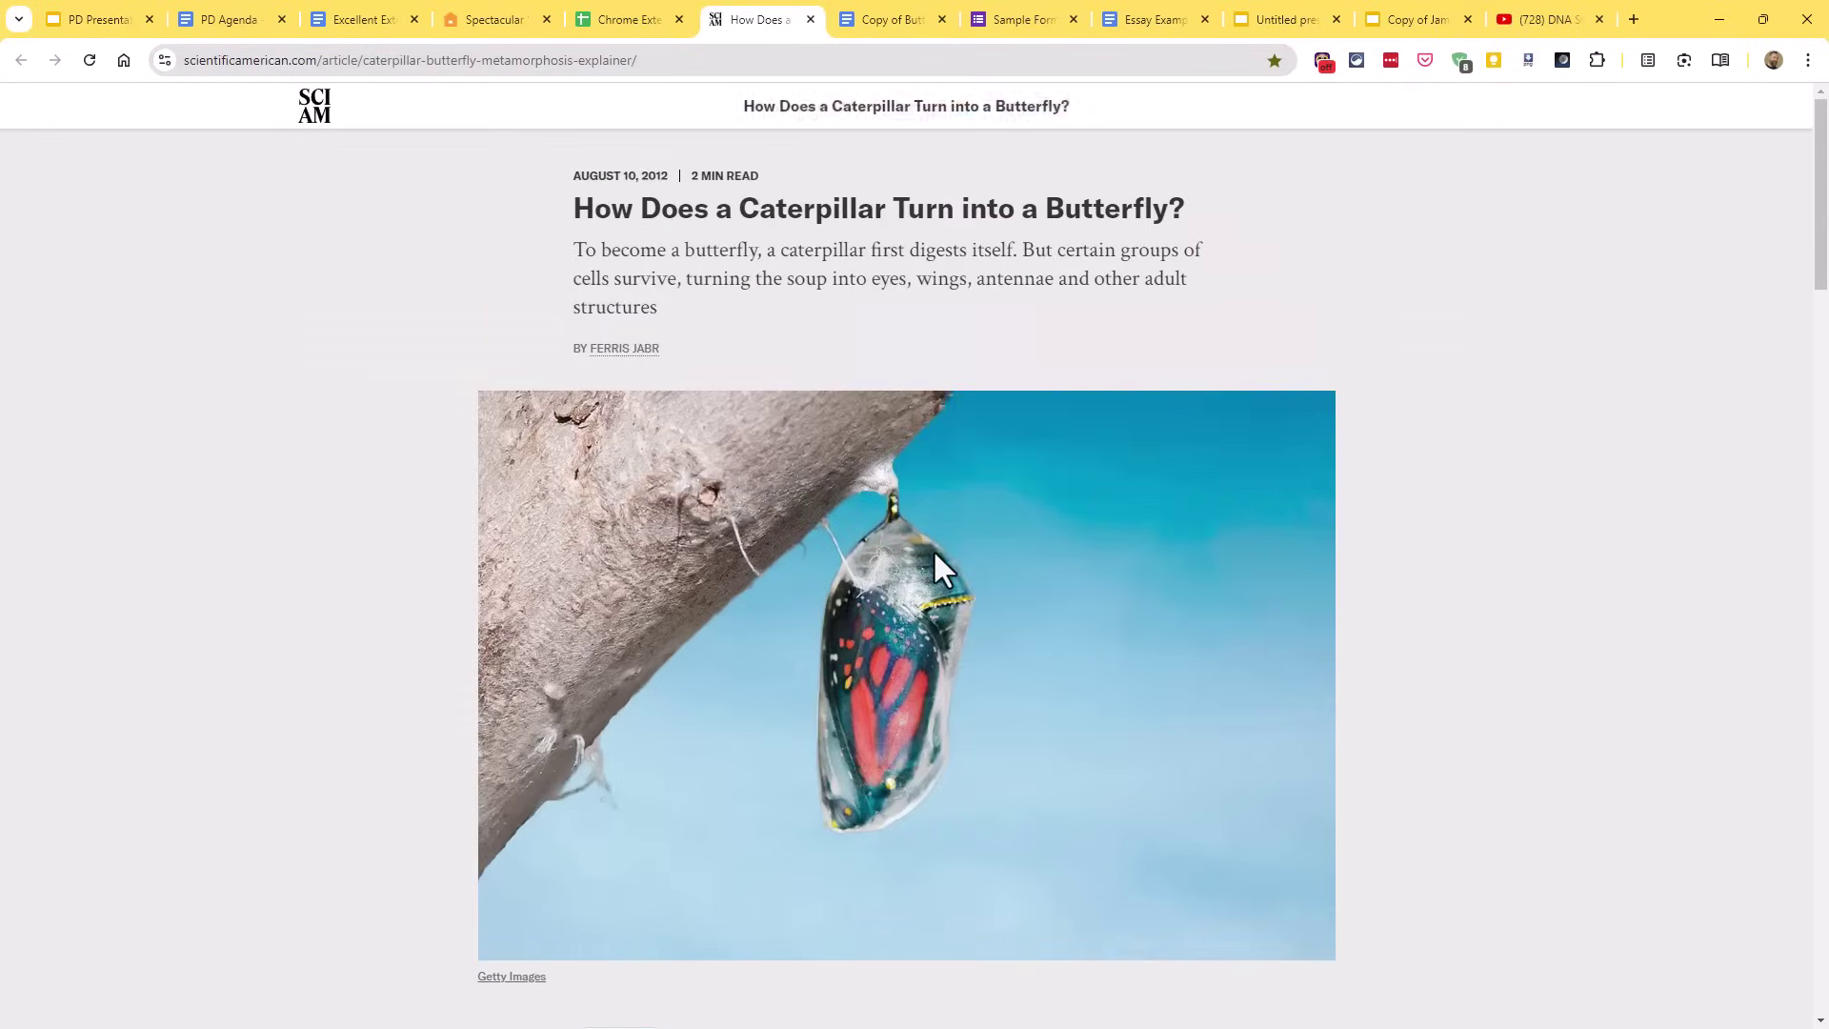
{"action": "scroll", "coordinate": [779, 571], "scroll_direction": "down", "scroll_amount": 2}
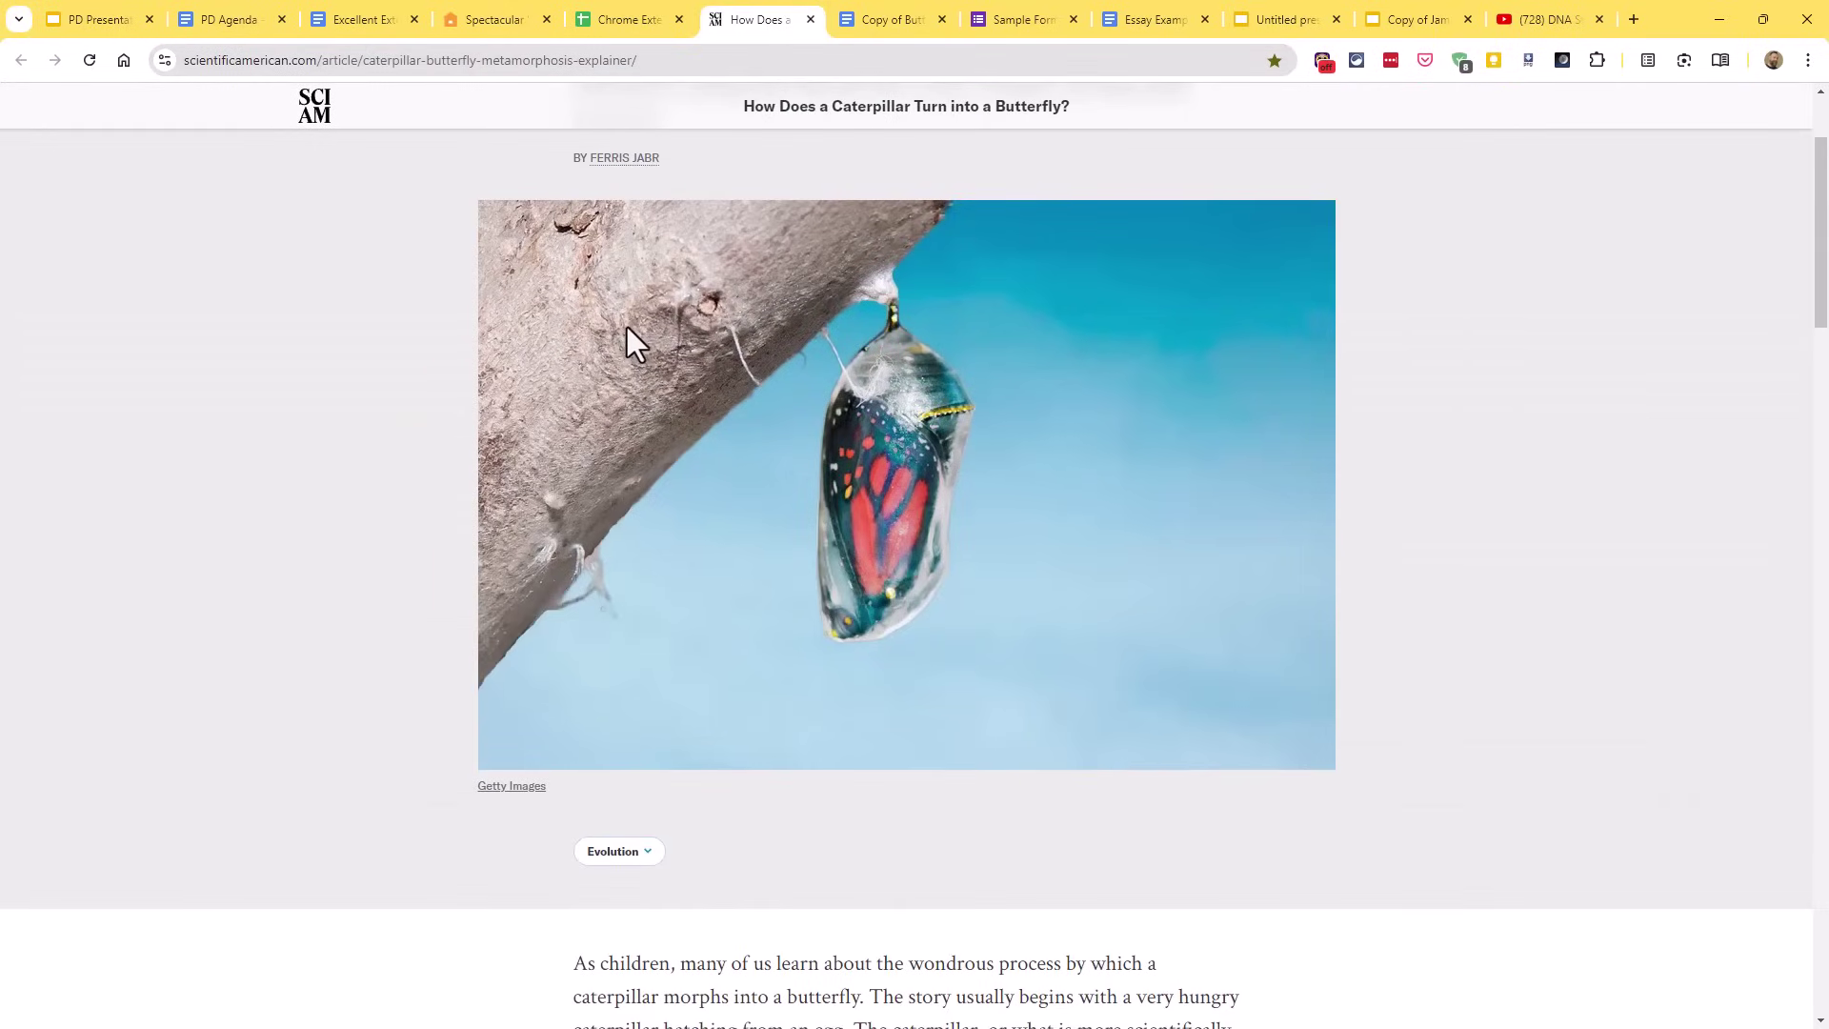
{"action": "right_click", "coordinate": [626, 294]}
{"action": "left_click", "coordinate": [701, 335]}
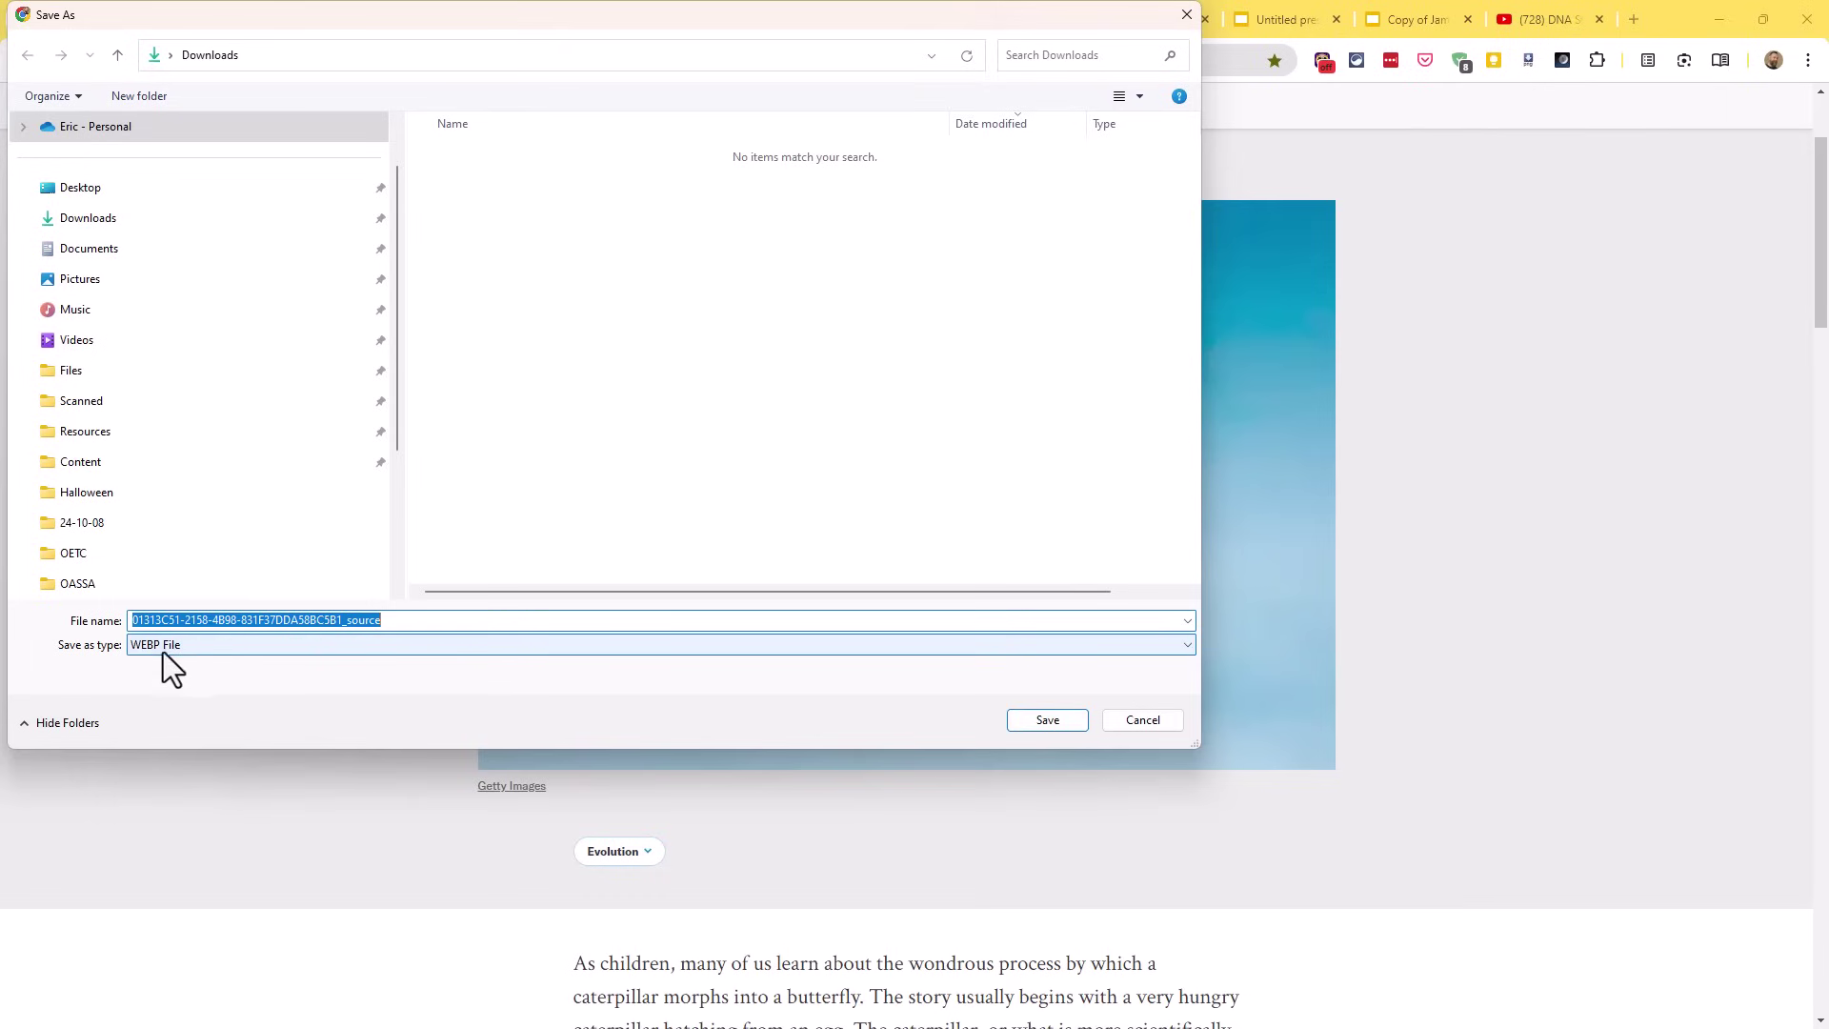
{"action": "left_click", "coordinate": [1144, 724]}
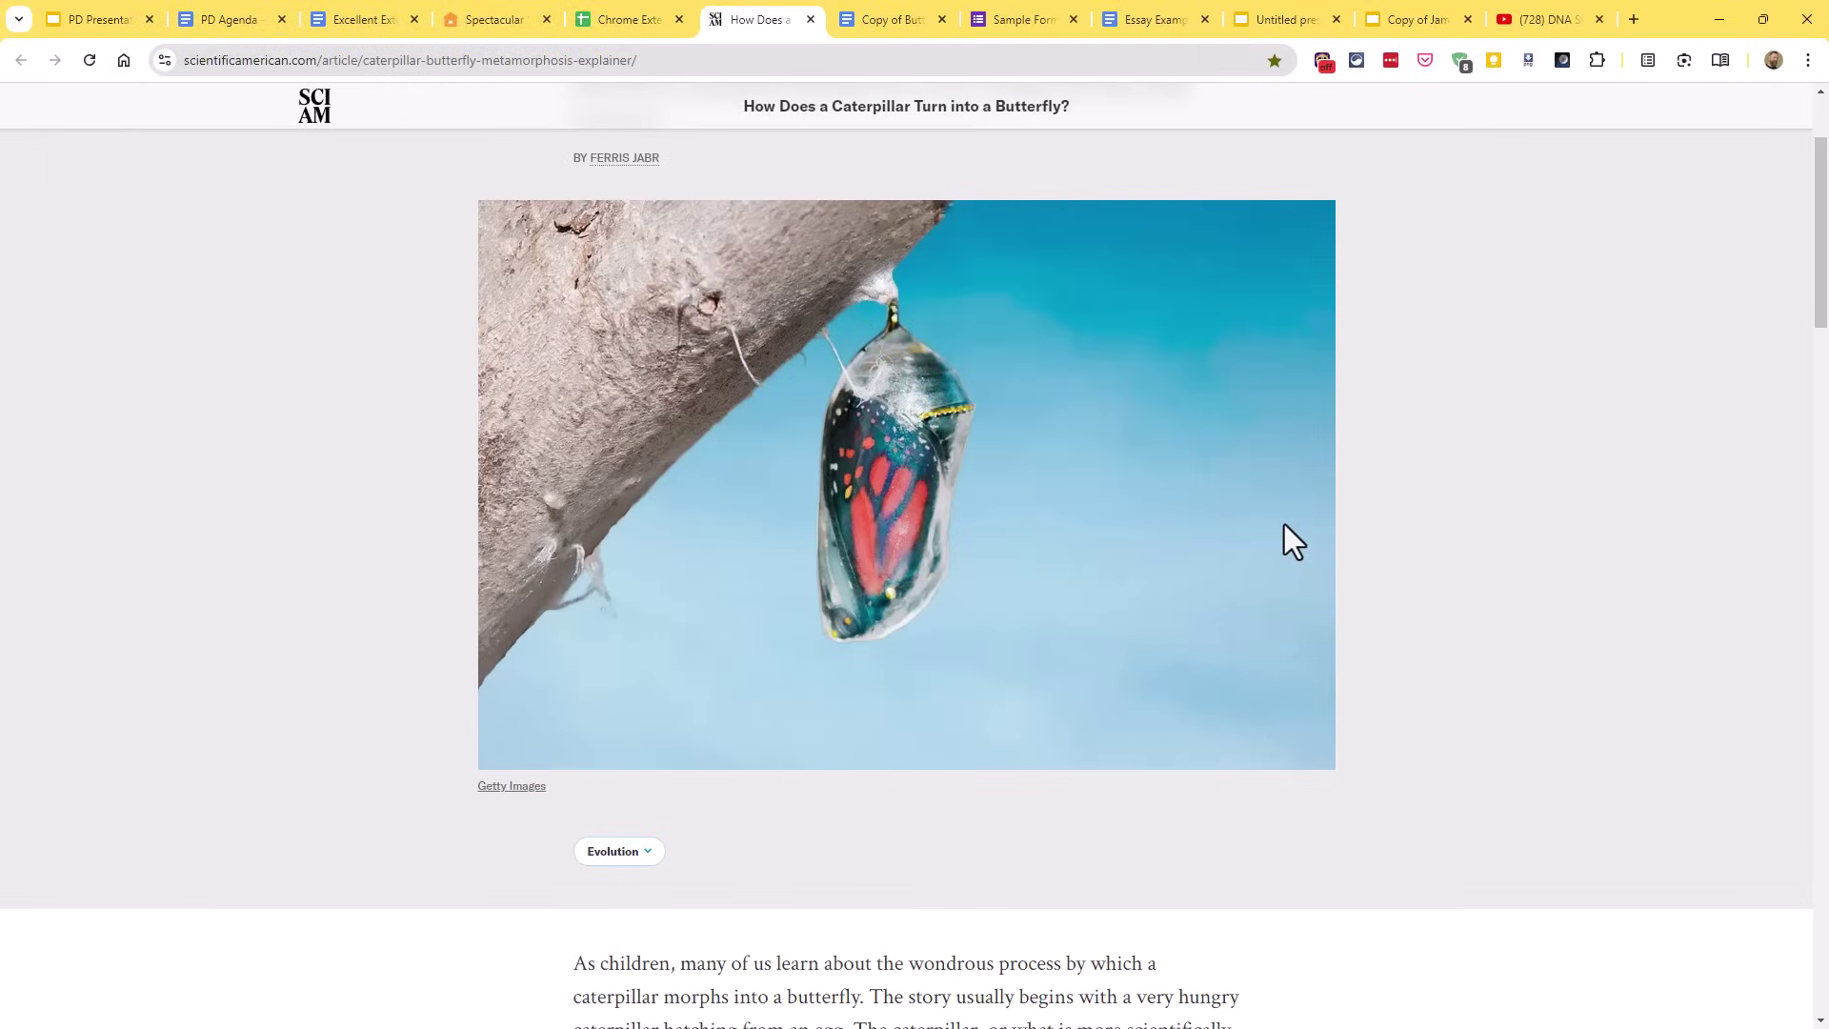
Step: Try to place the article's chrysalis photo straight from the web page onto the blank slide of the untitled presentation
{"action": "left_click", "coordinate": [94, 20]}
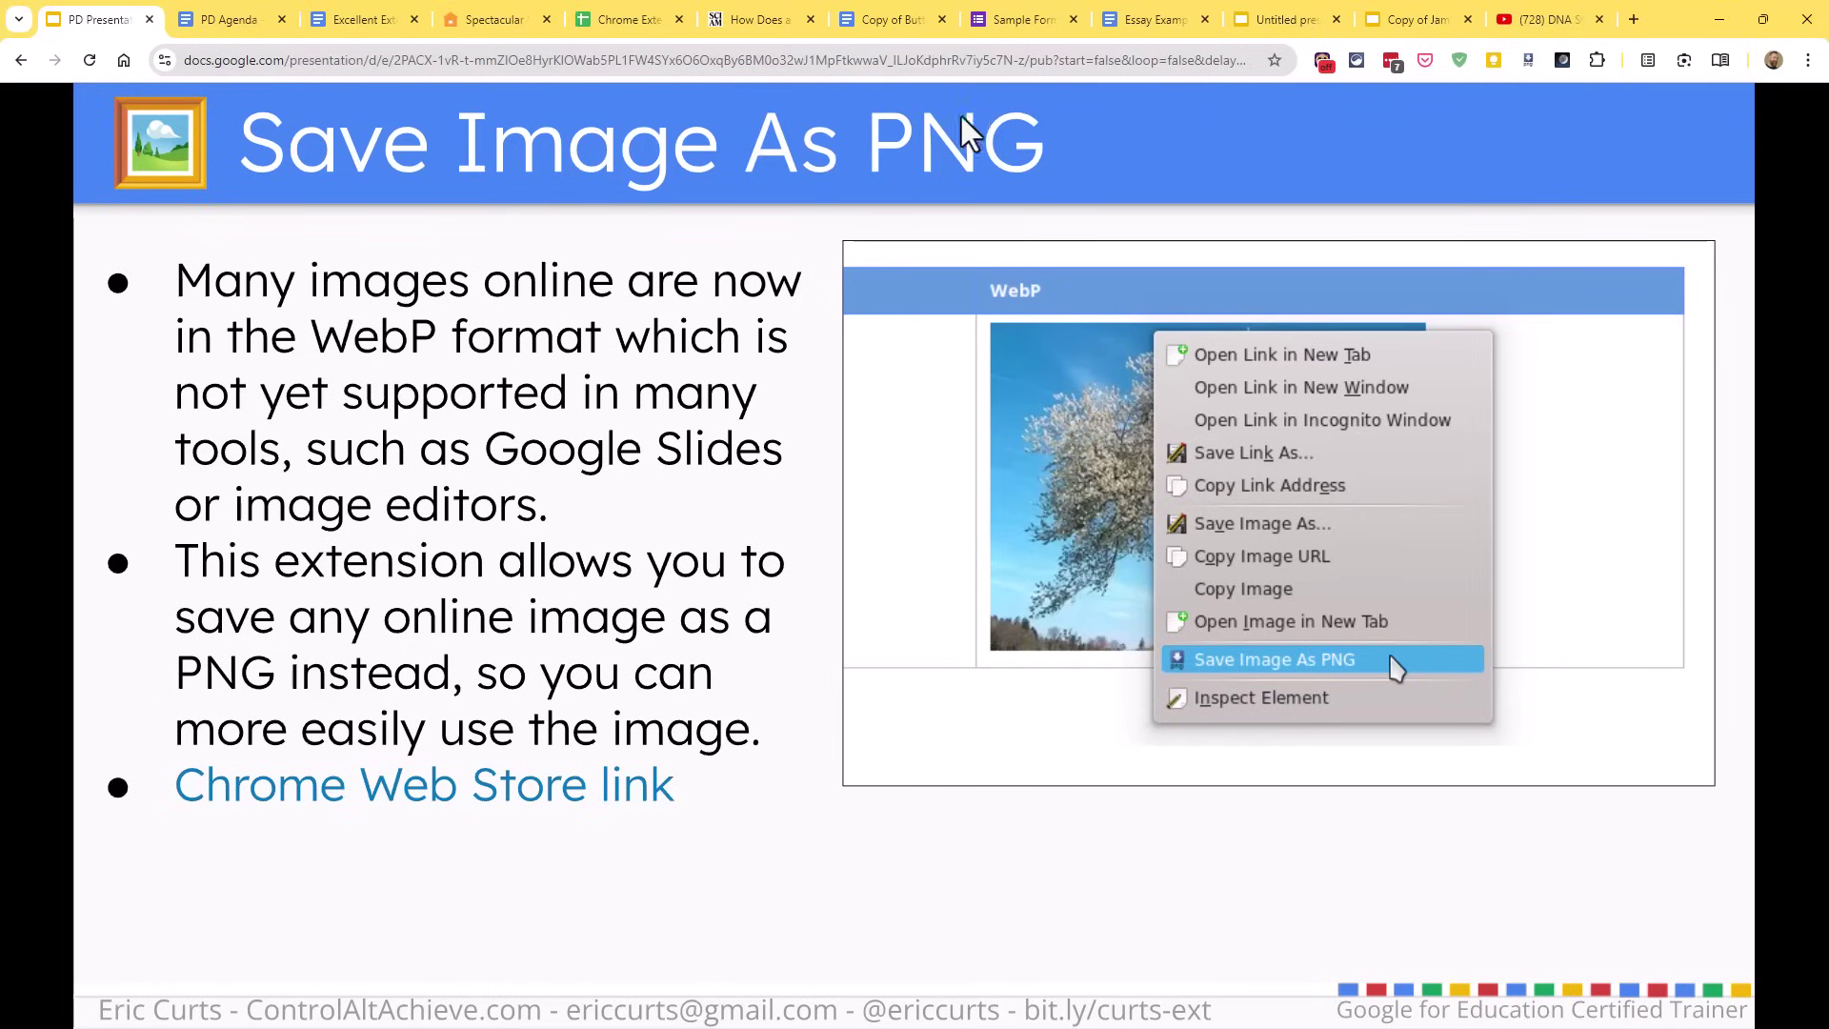
{"action": "left_click", "coordinate": [1299, 11]}
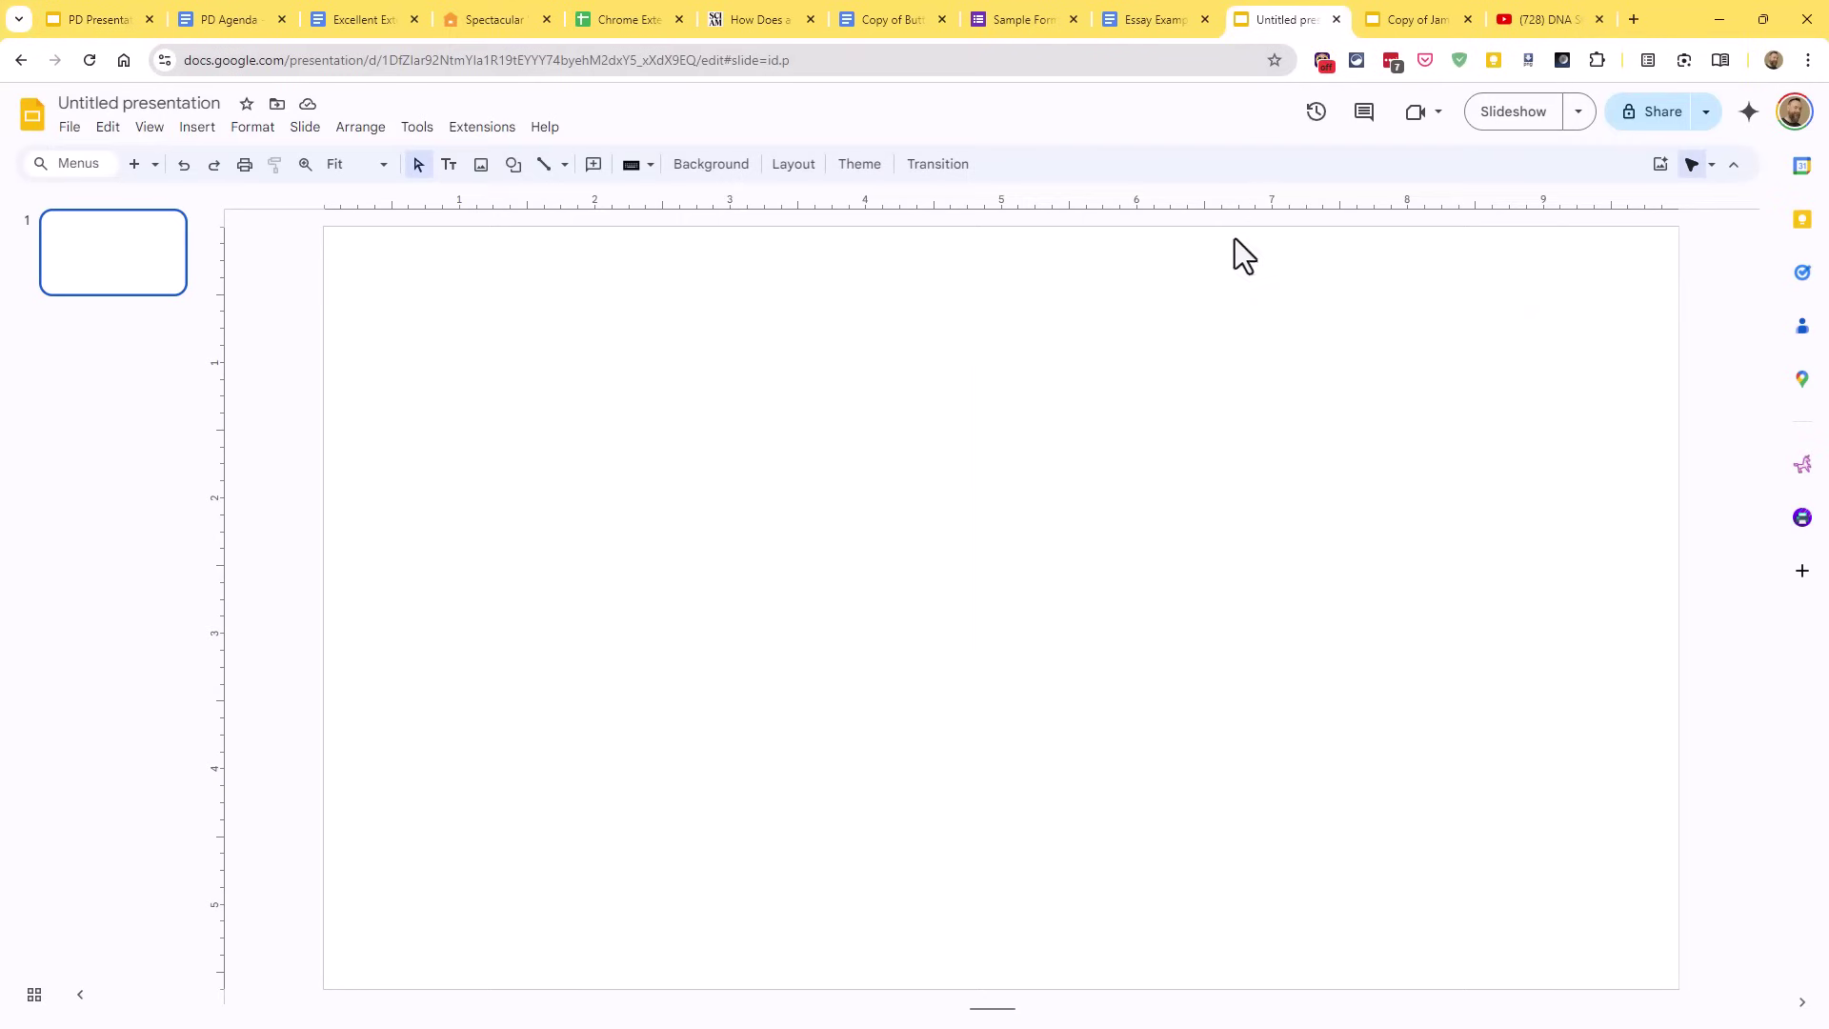
{"action": "left_click", "coordinate": [741, 26]}
{"action": "left_click", "coordinate": [1255, 27]}
{"action": "left_click", "coordinate": [770, 20]}
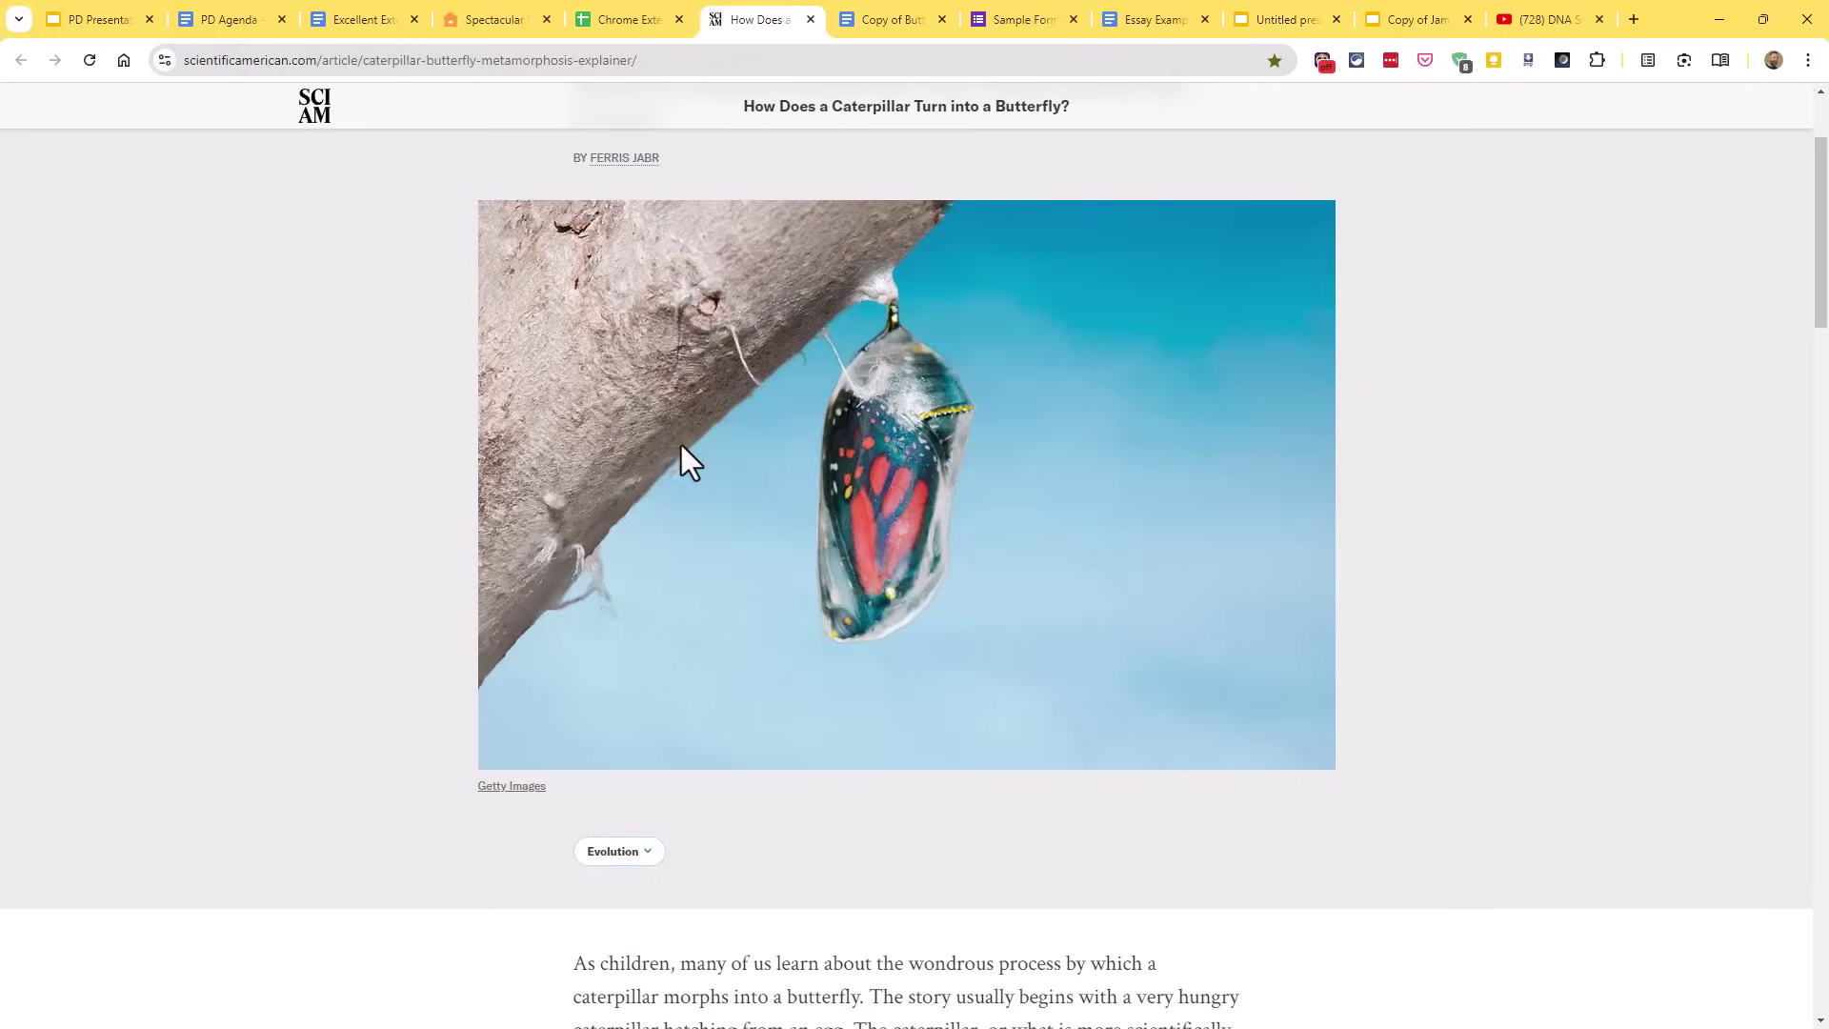
{"action": "left_click_drag", "start_coordinate": [682, 444], "coordinate": [732, 540]}
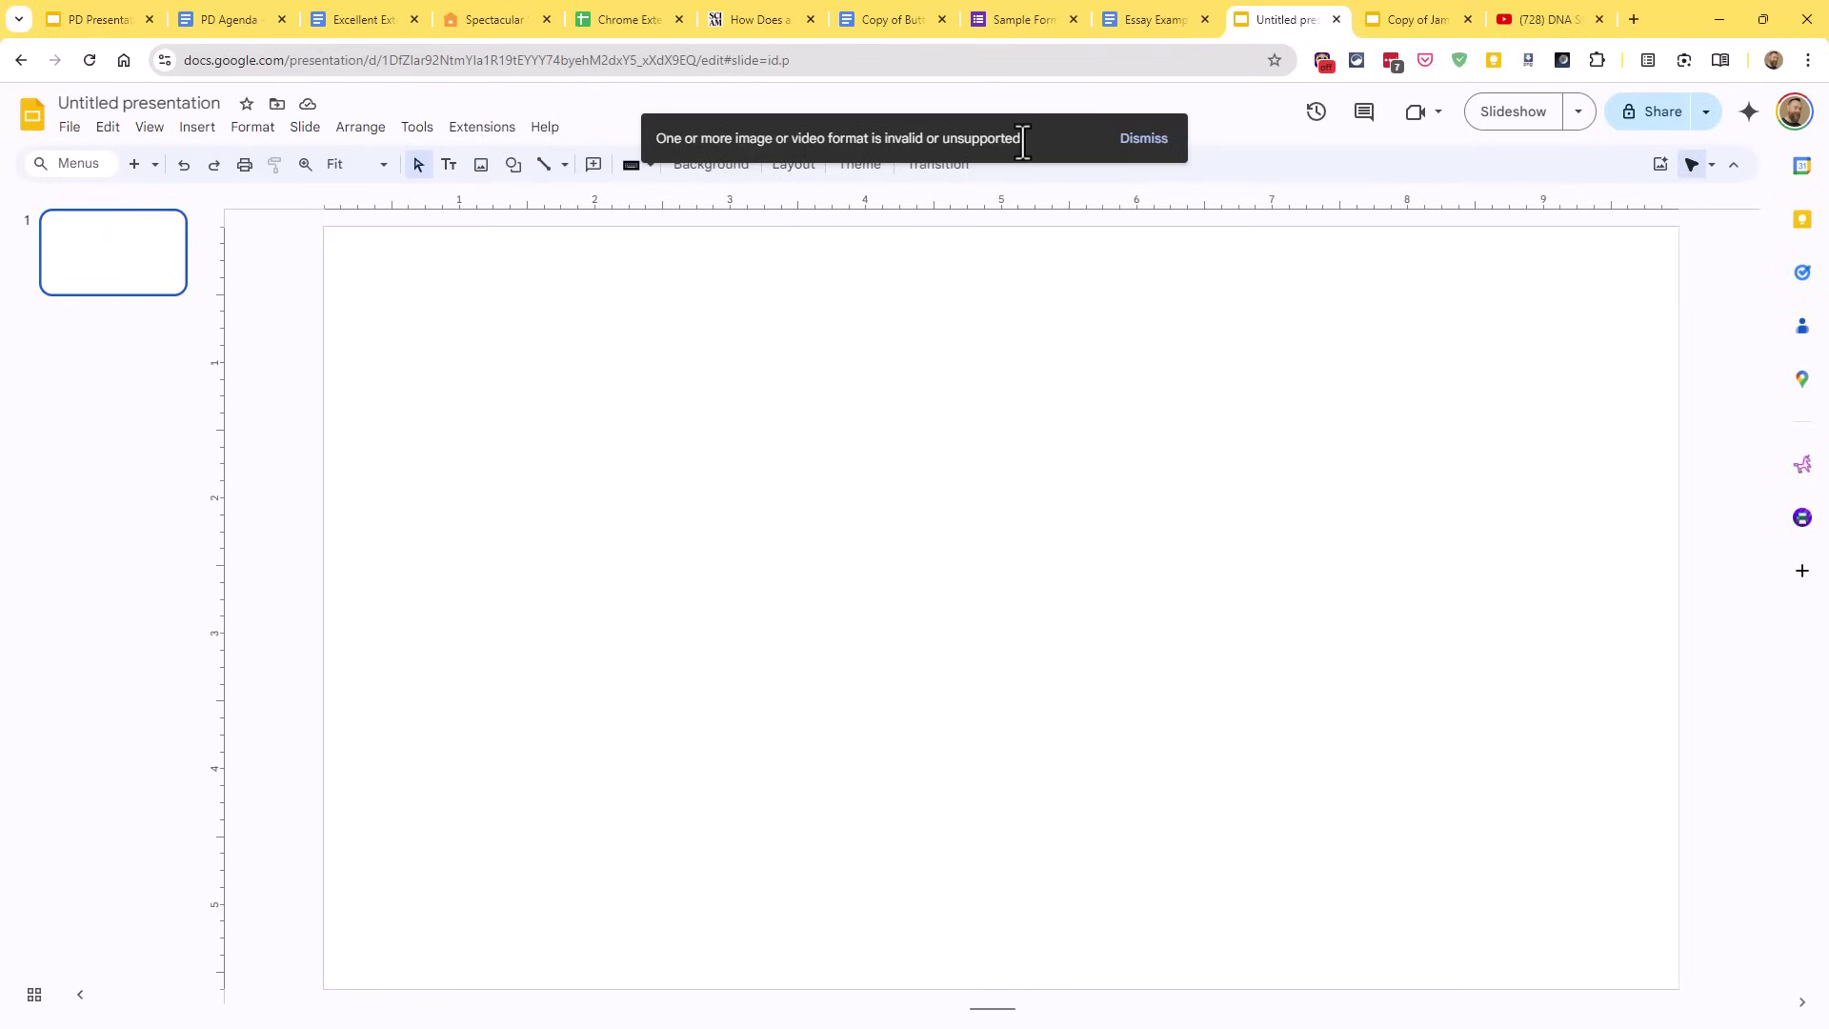
{"action": "left_click", "coordinate": [1158, 146]}
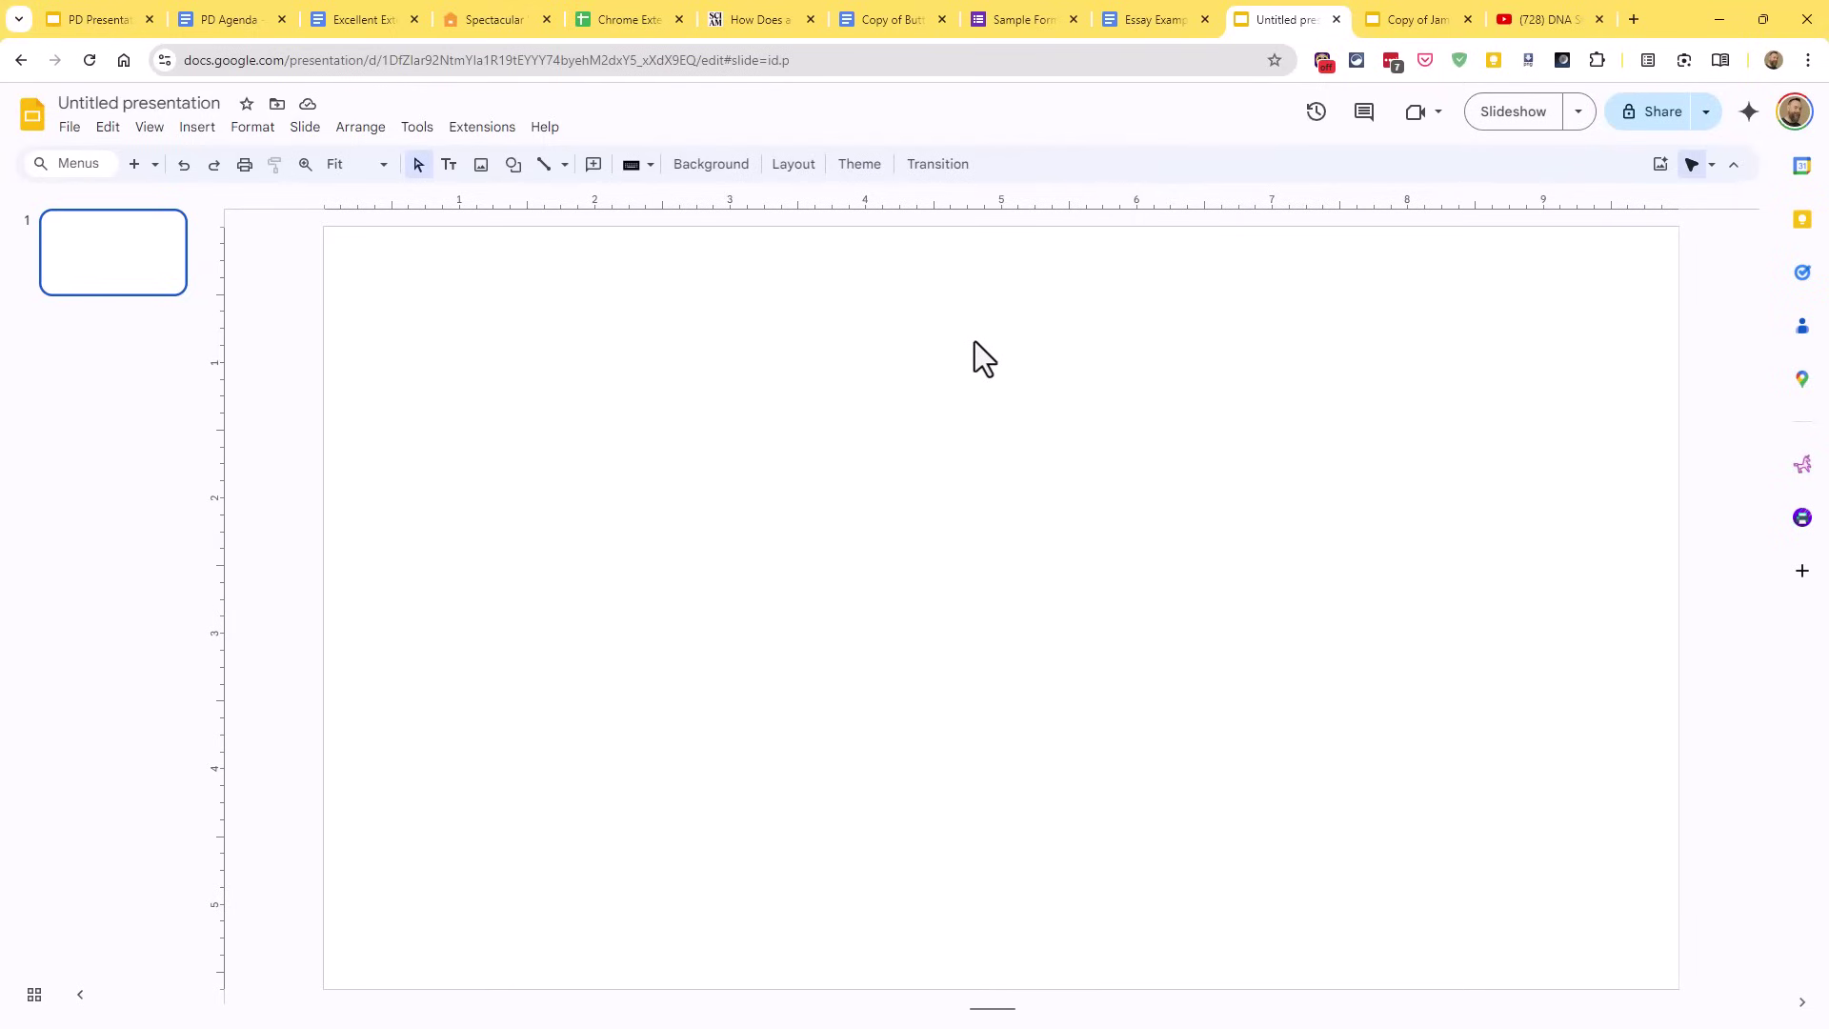
Step: Save the article's chrysalis photo to the Downloads folder as a PNG with the Save Image As PNG extension
{"action": "left_click", "coordinate": [89, 19]}
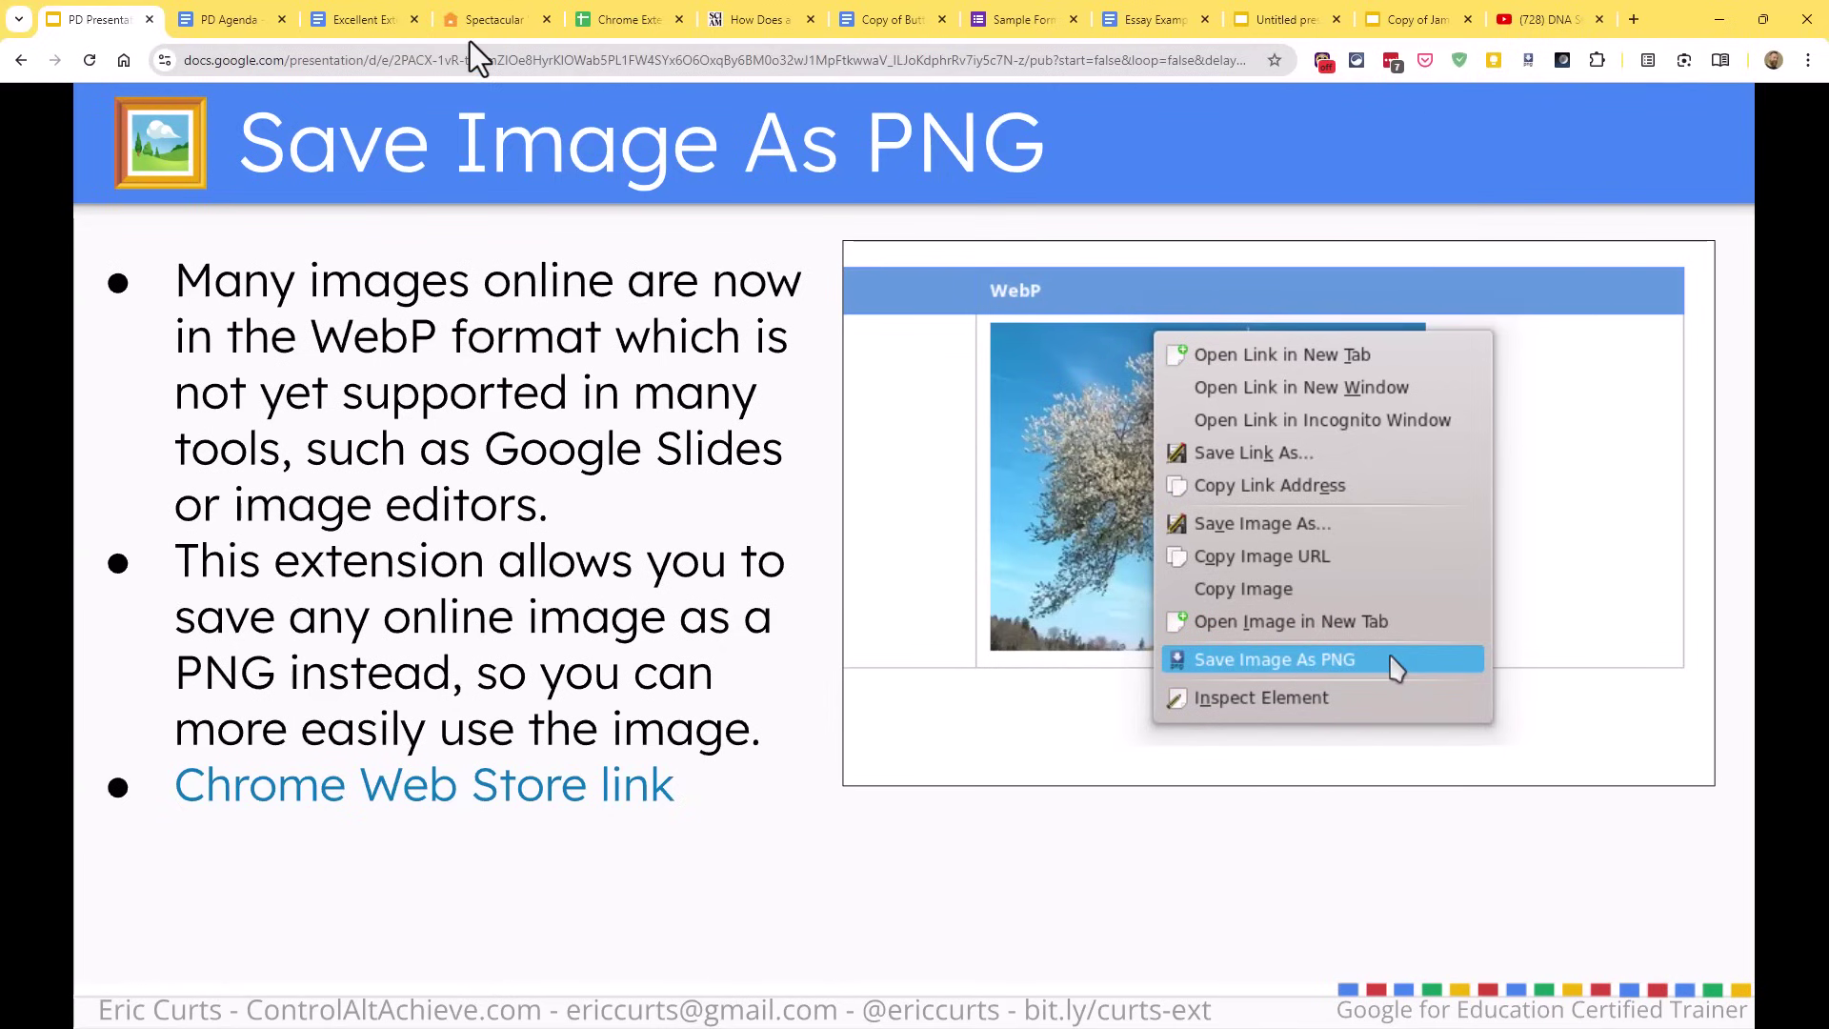
{"action": "left_click", "coordinate": [755, 19]}
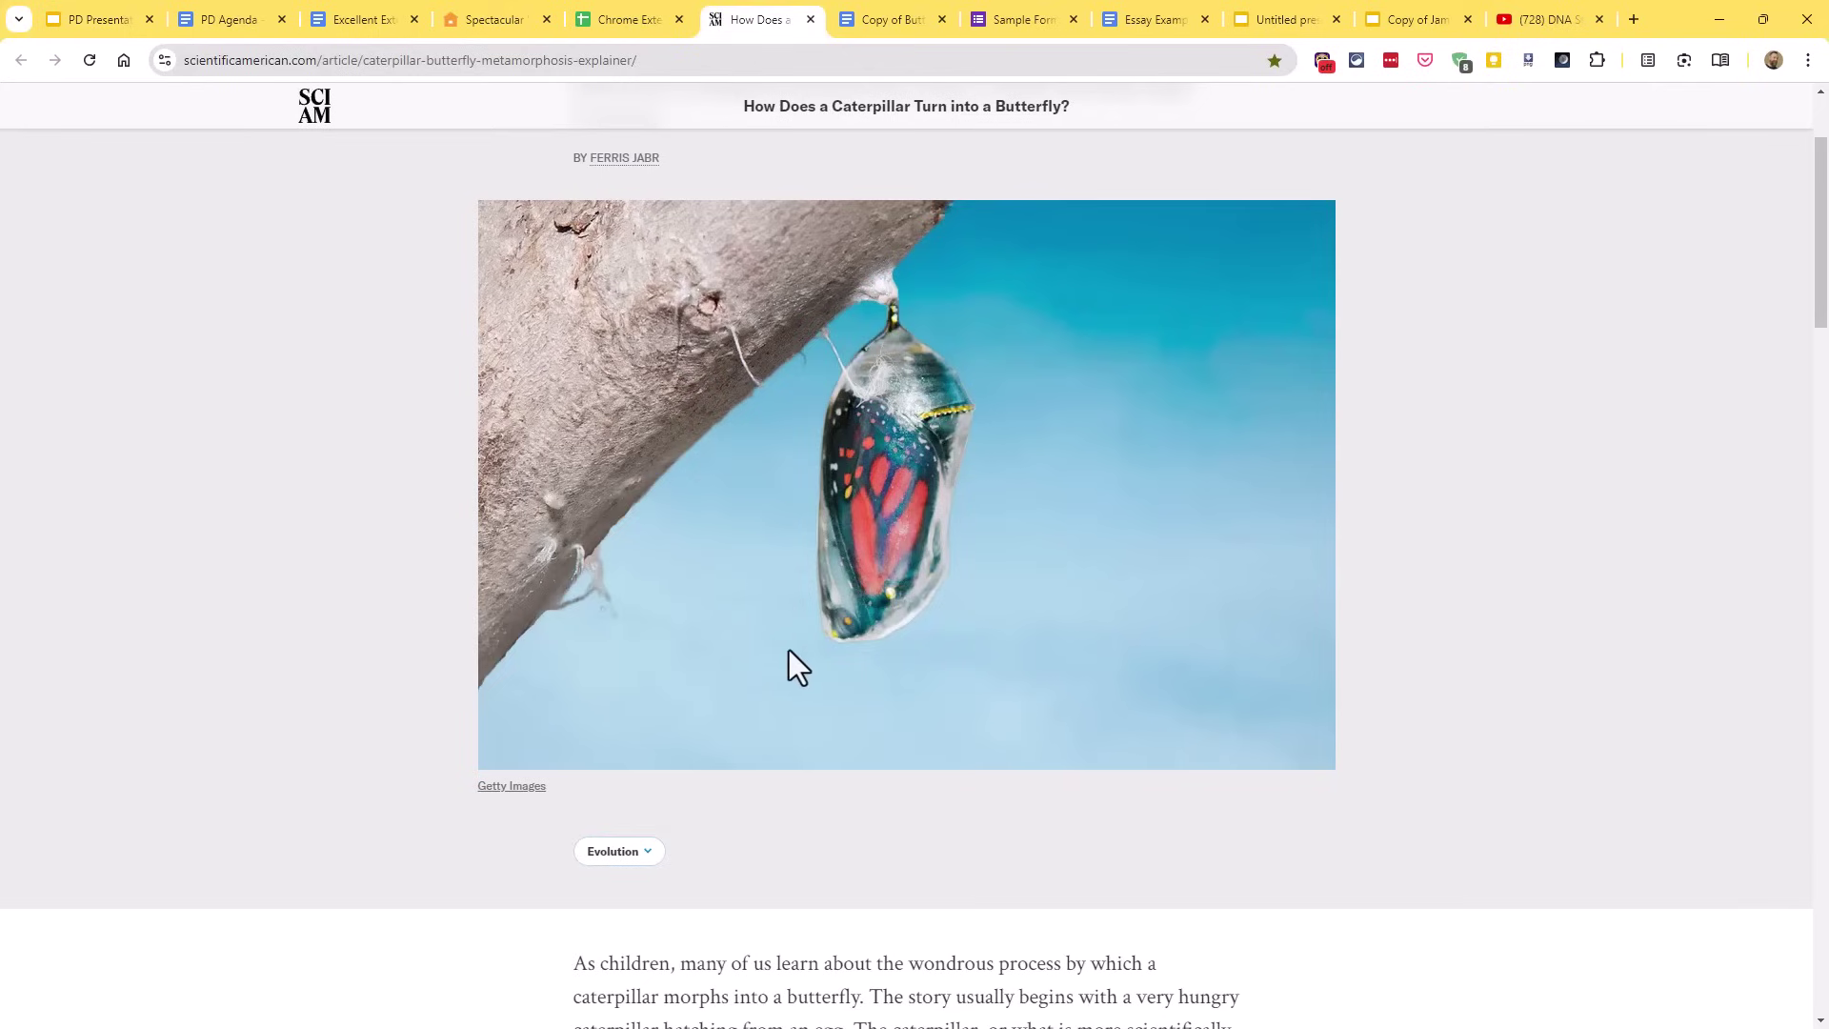
{"action": "right_click", "coordinate": [709, 336]}
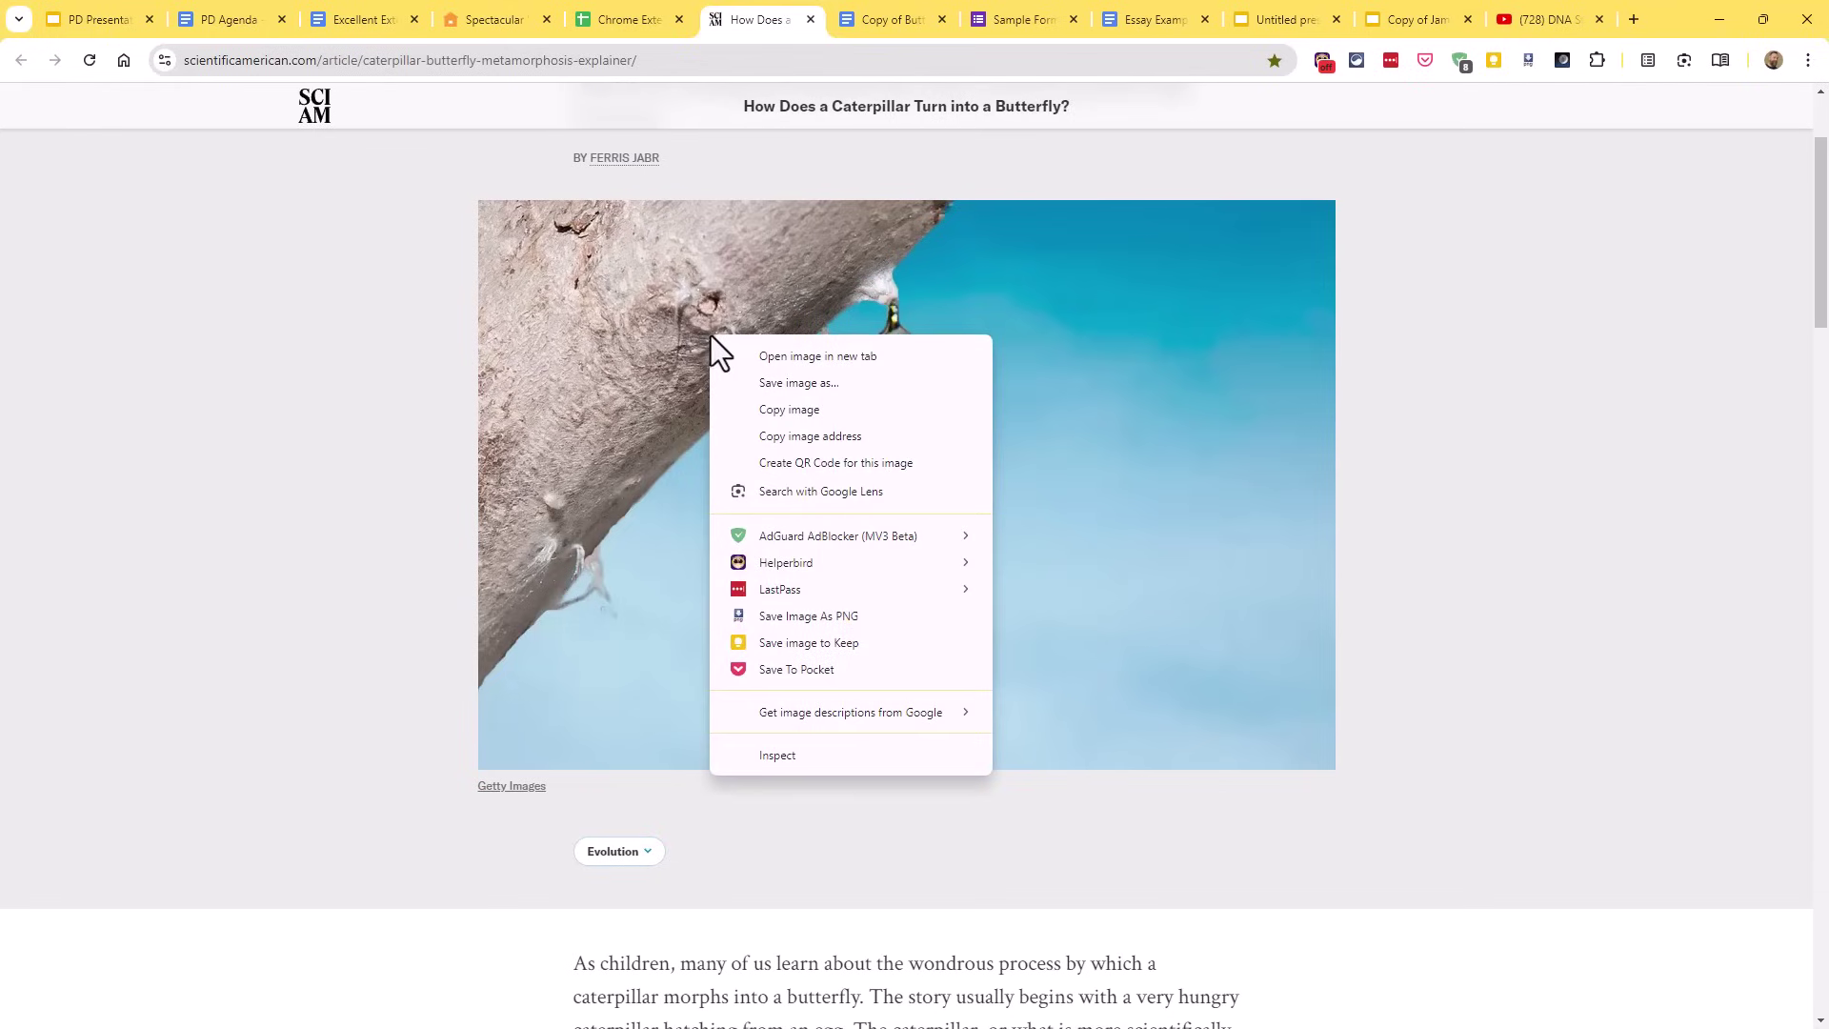
{"action": "left_click", "coordinate": [848, 617]}
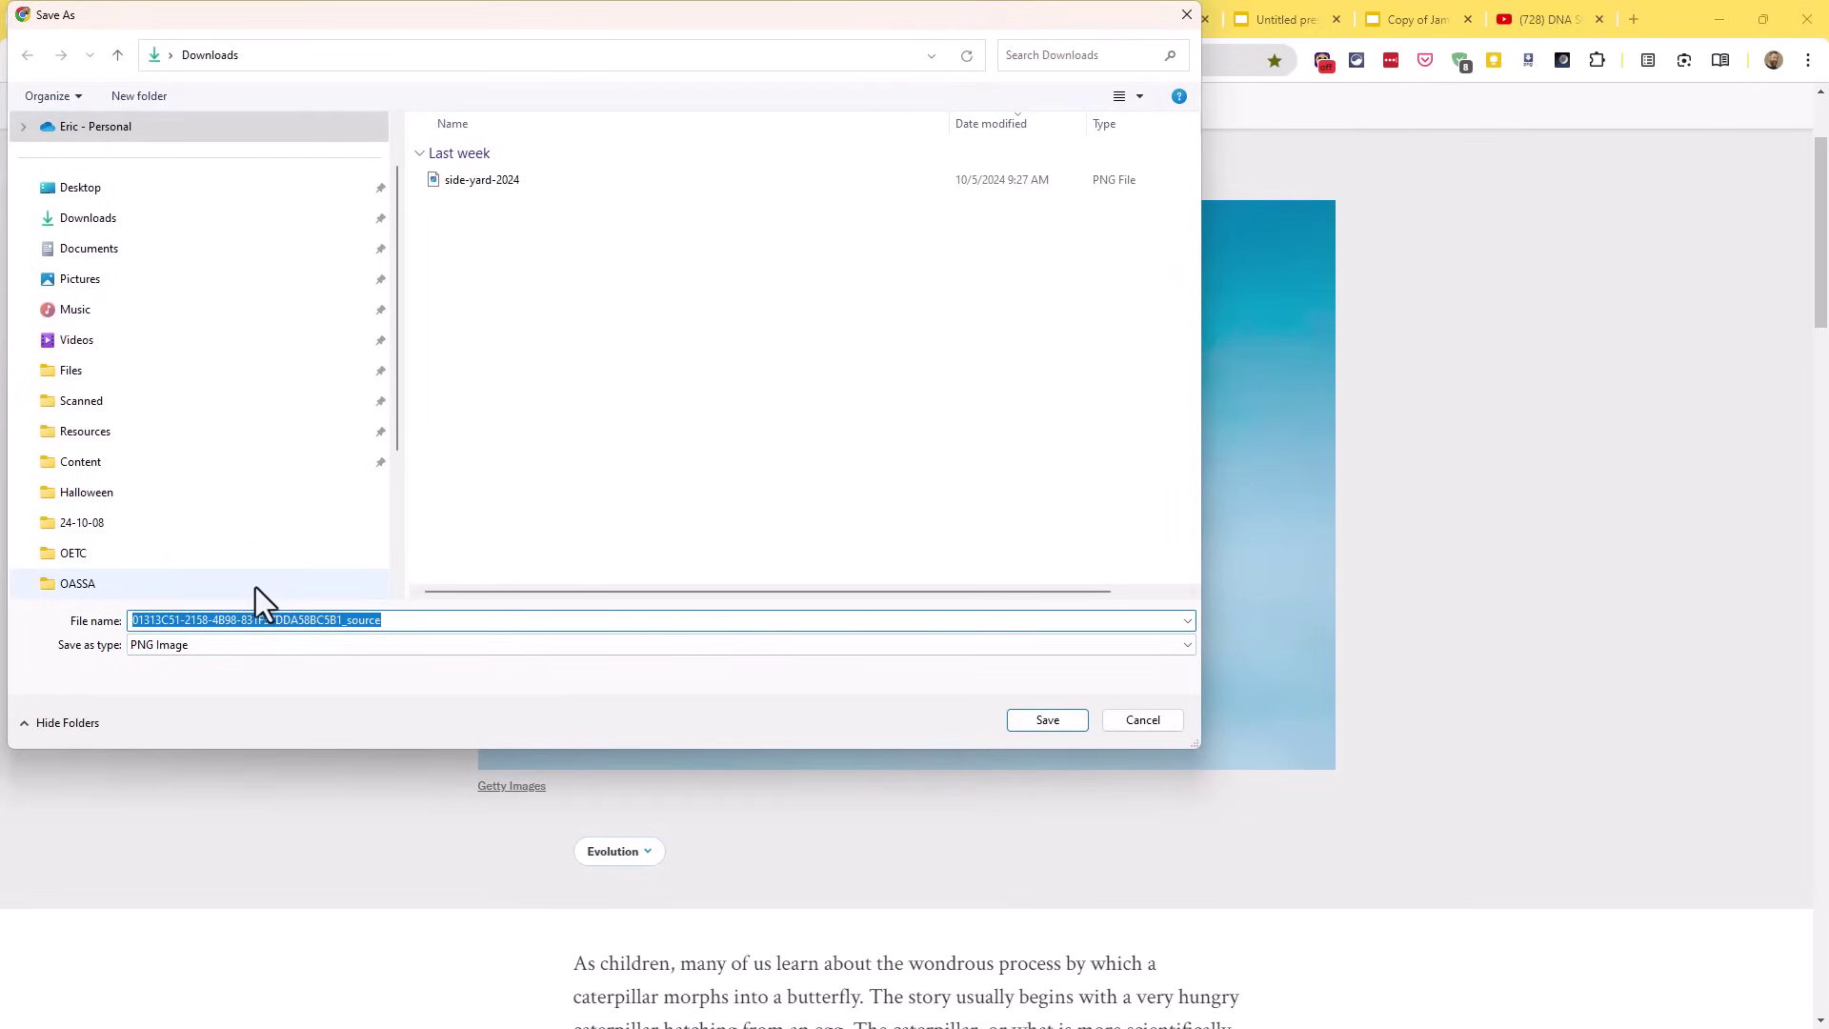
{"action": "left_click", "coordinate": [1048, 721]}
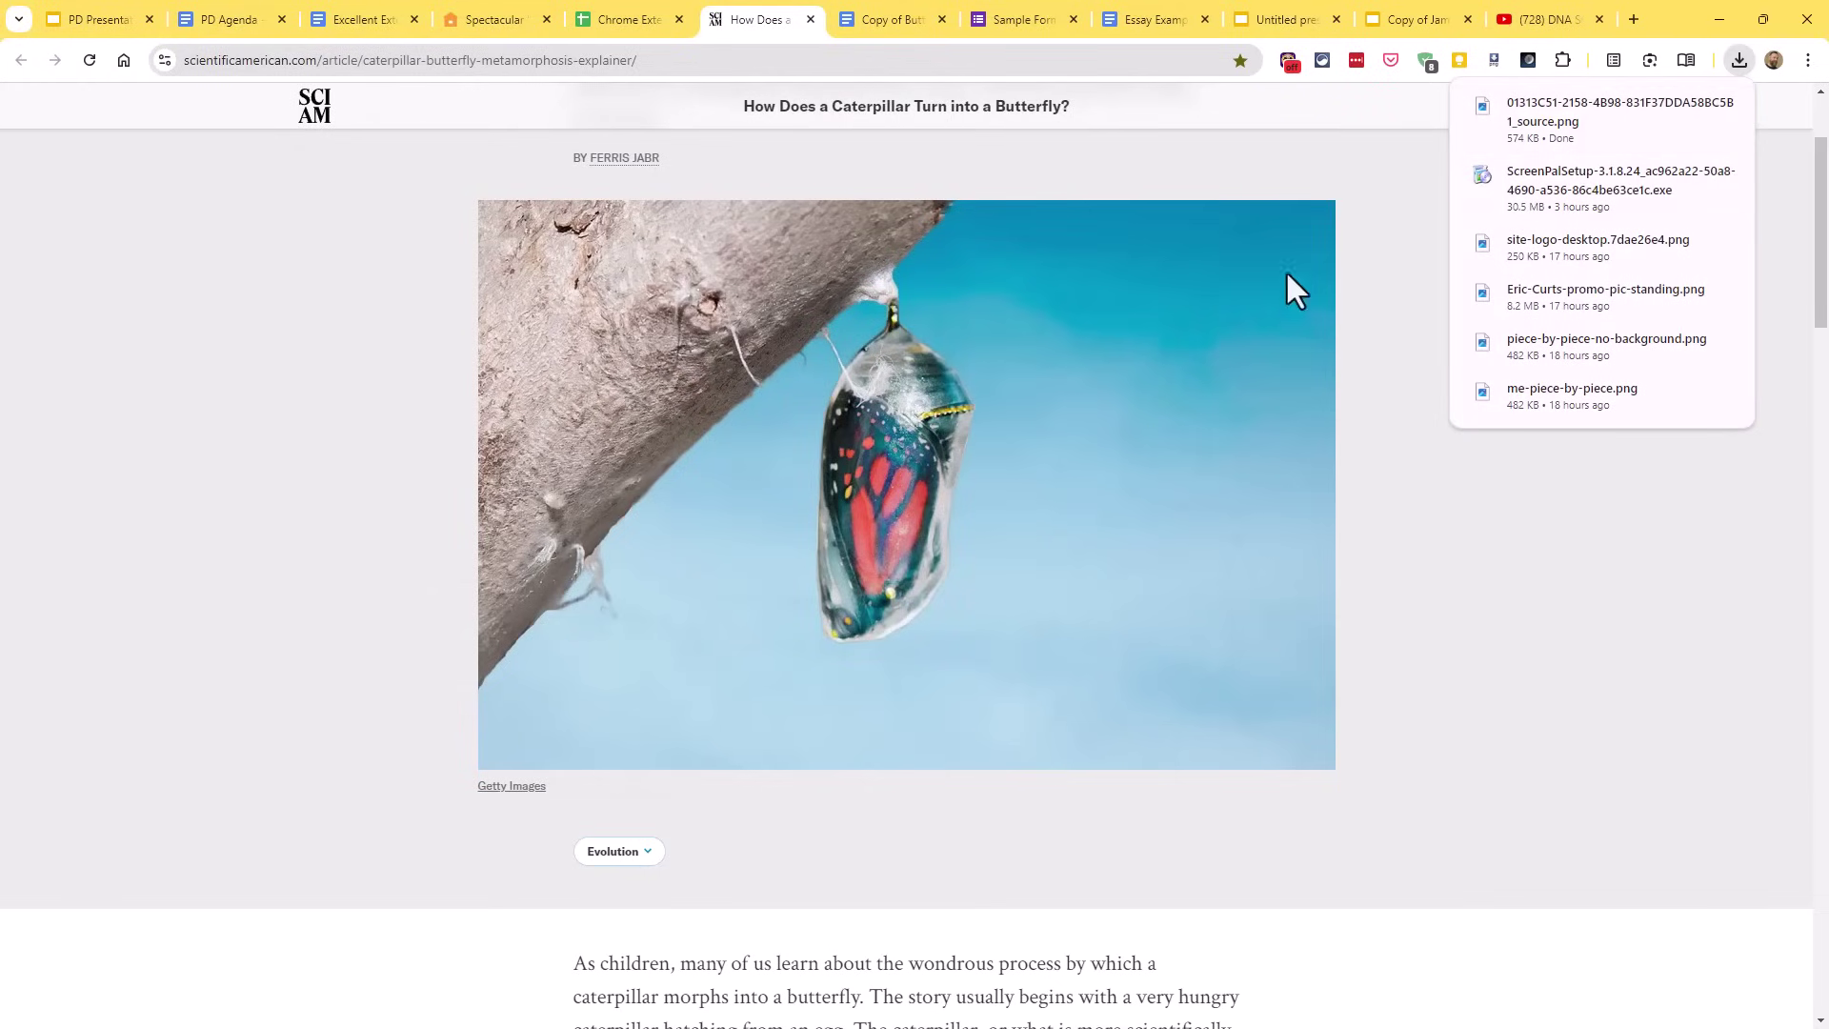
Step: Insert the chrysalis PNG from the Downloads folder onto the blank slide of the untitled presentation
{"action": "left_click", "coordinate": [1294, 17]}
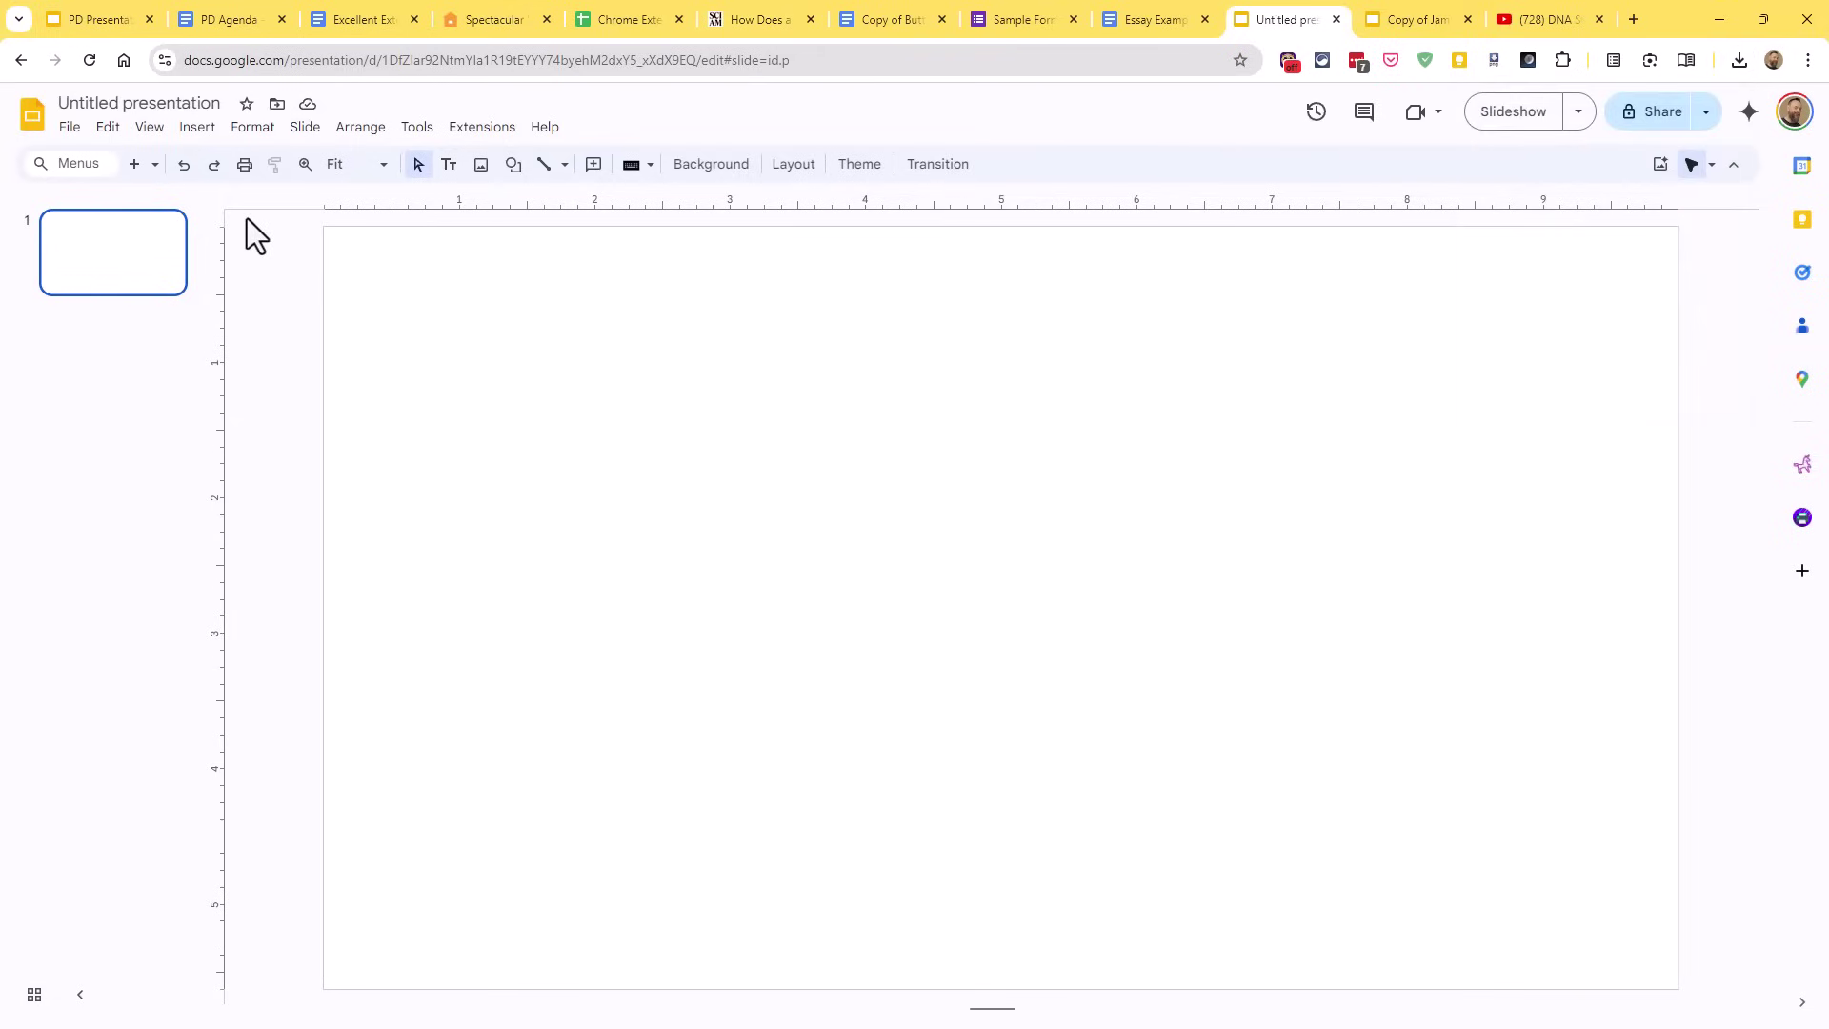
{"action": "left_click", "coordinate": [195, 127]}
{"action": "mouse_move", "coordinate": [227, 162]}
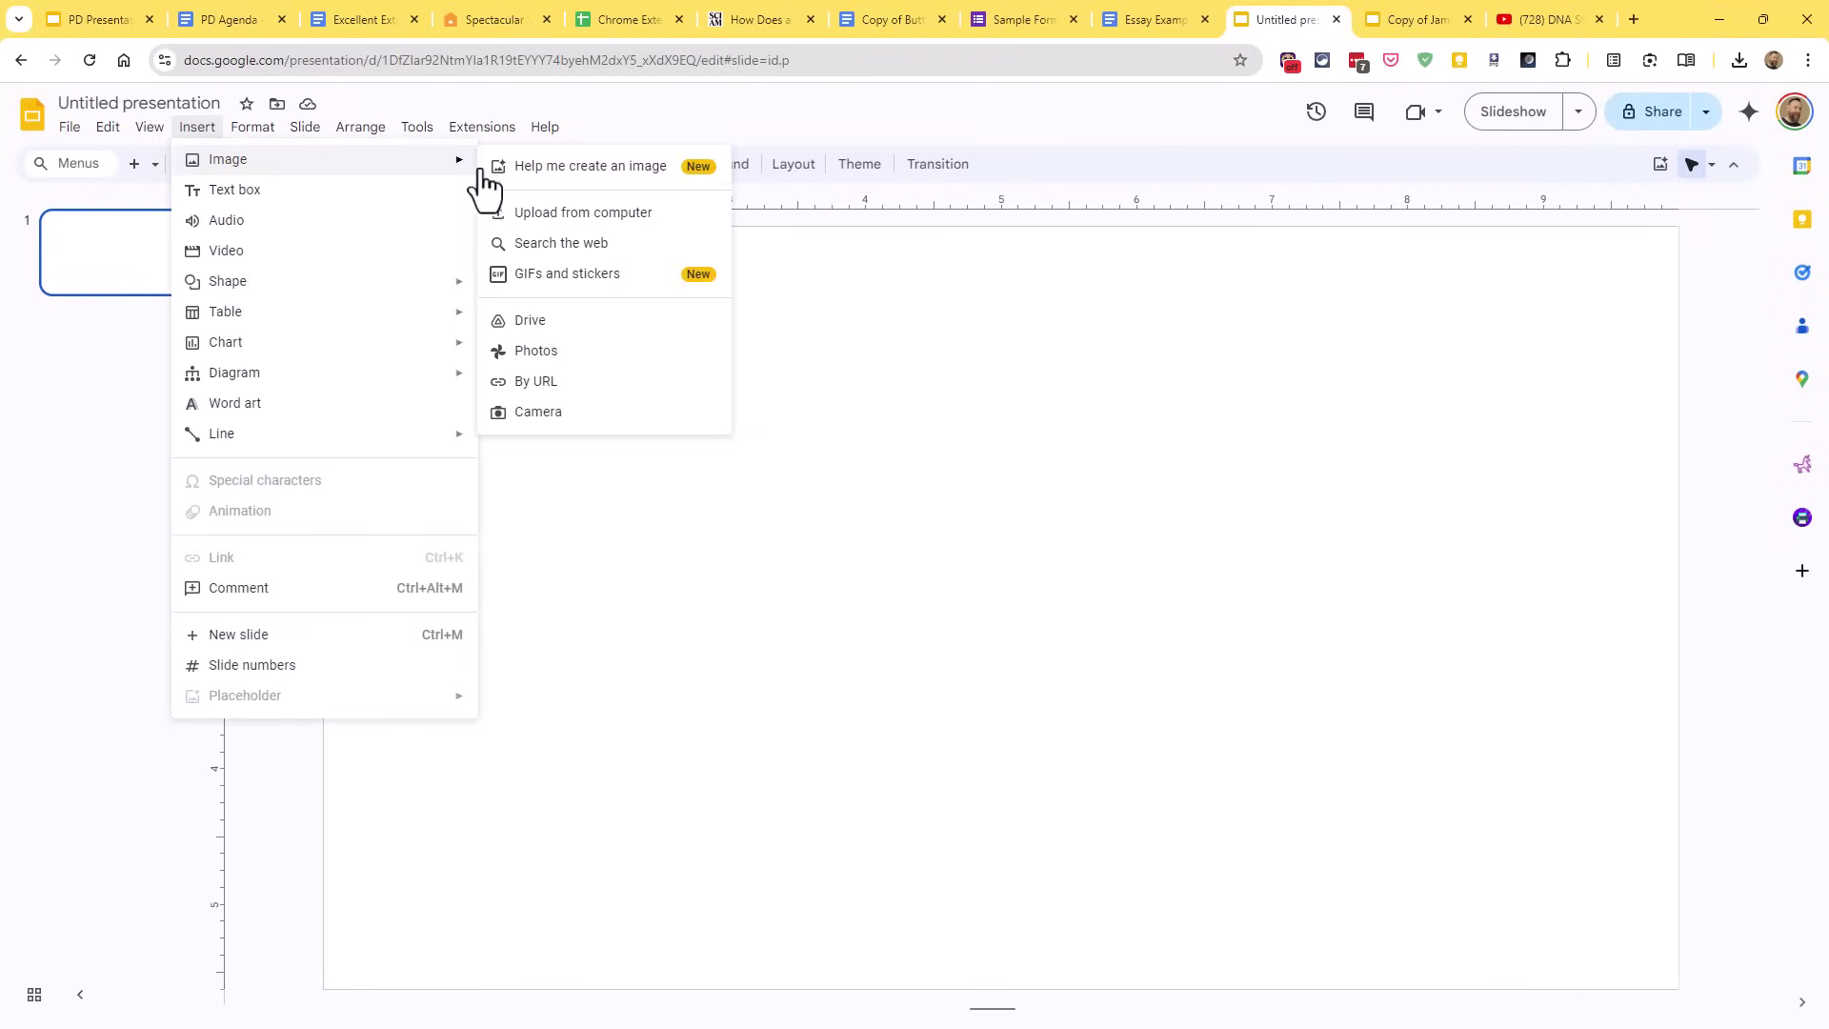
{"action": "left_click", "coordinate": [550, 213]}
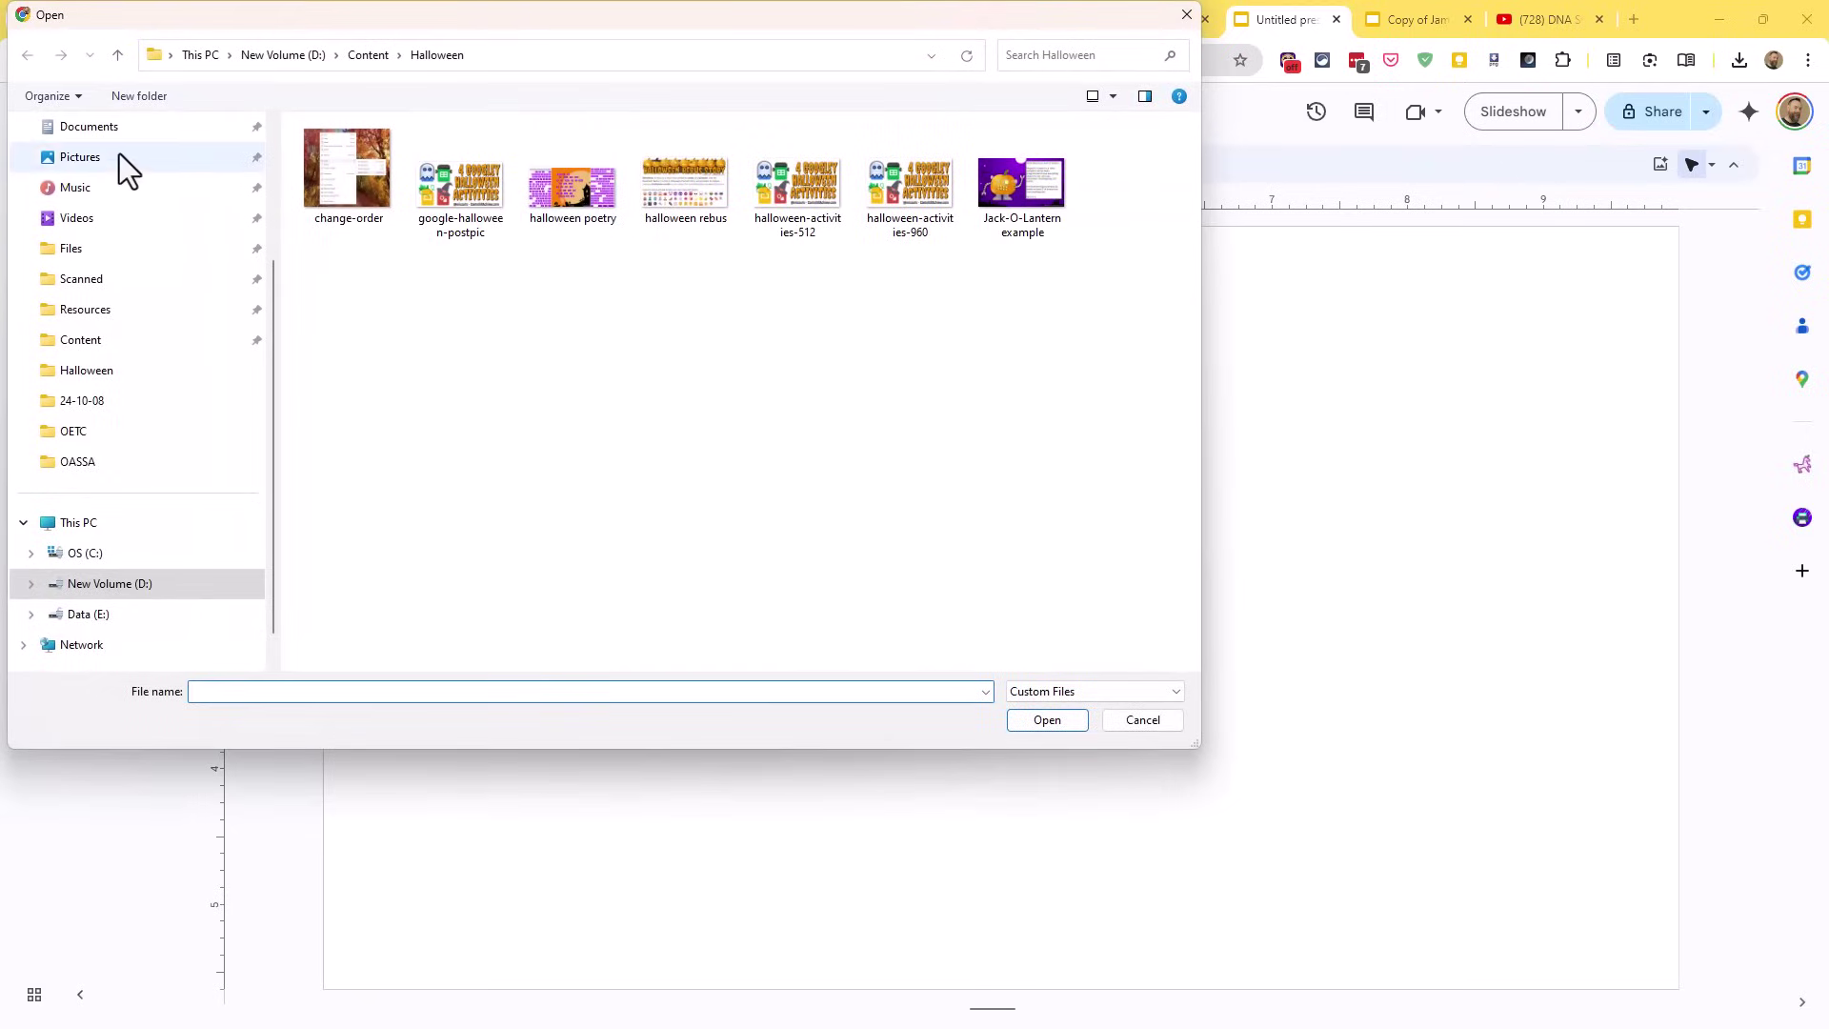
{"action": "scroll", "coordinate": [113, 191], "scroll_direction": "up", "scroll_amount": 3}
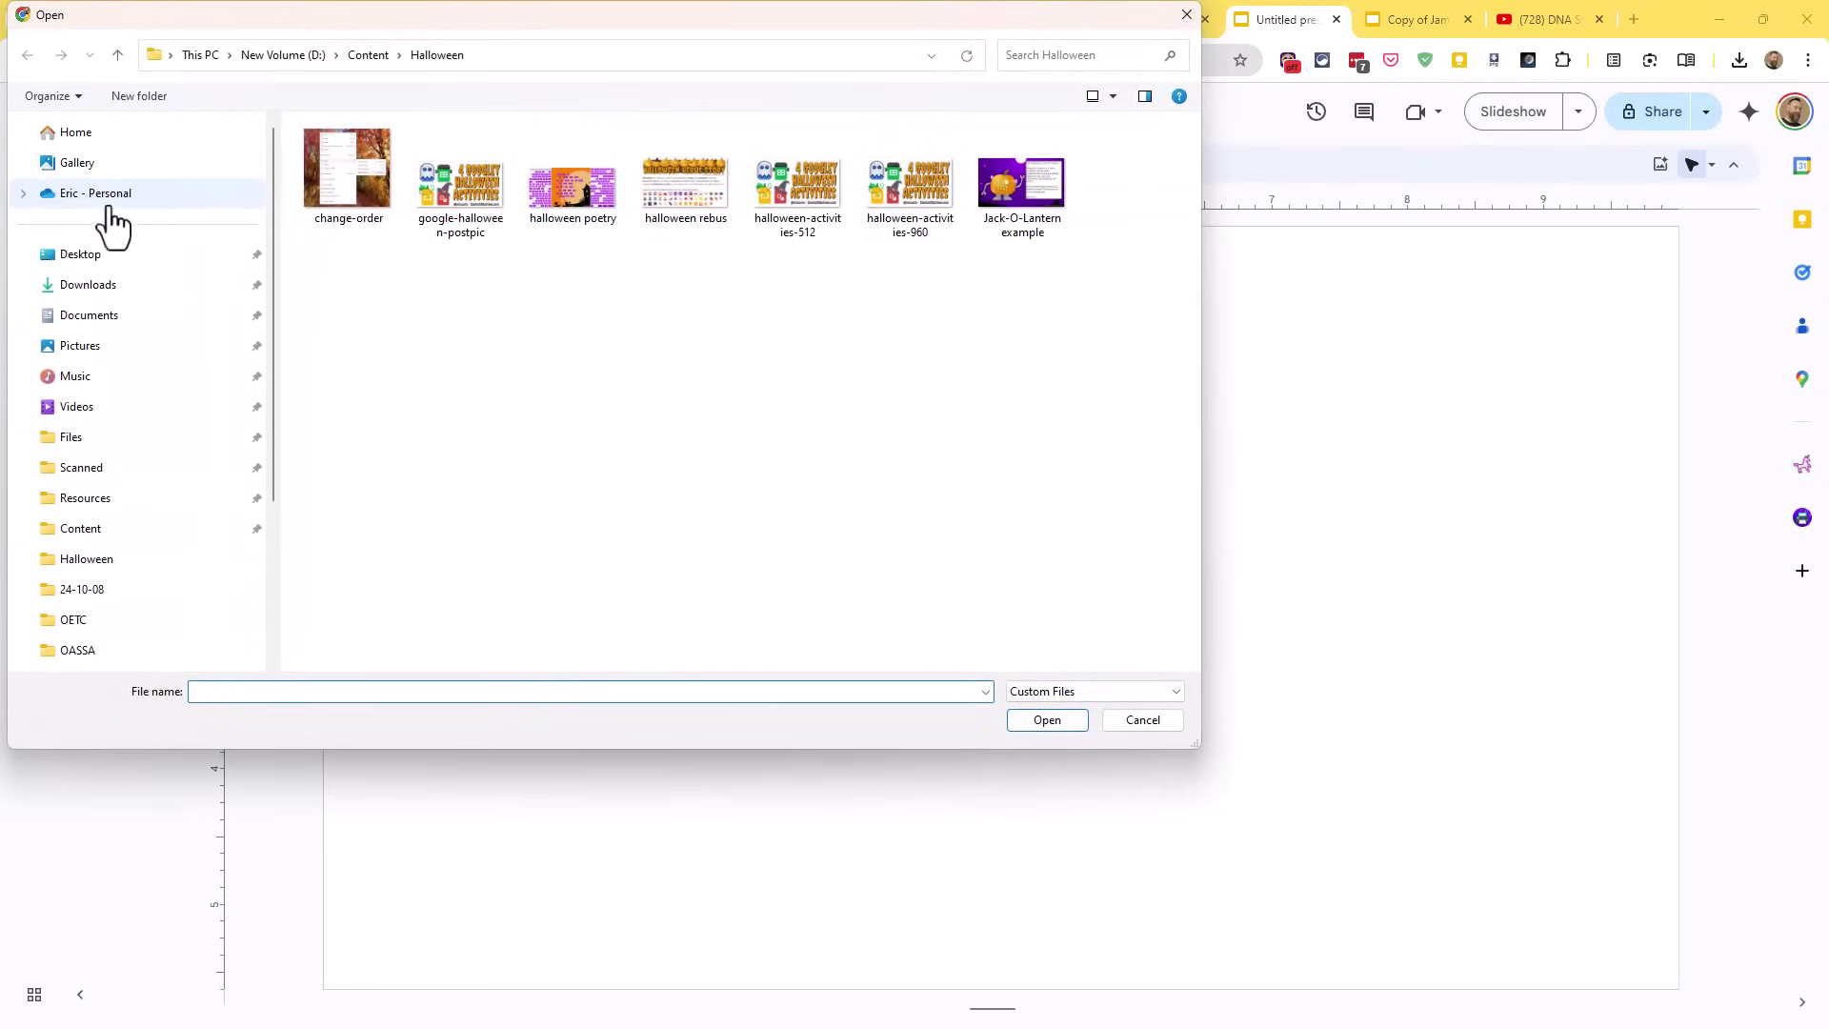
{"action": "left_click", "coordinate": [119, 285]}
{"action": "left_click", "coordinate": [442, 181]}
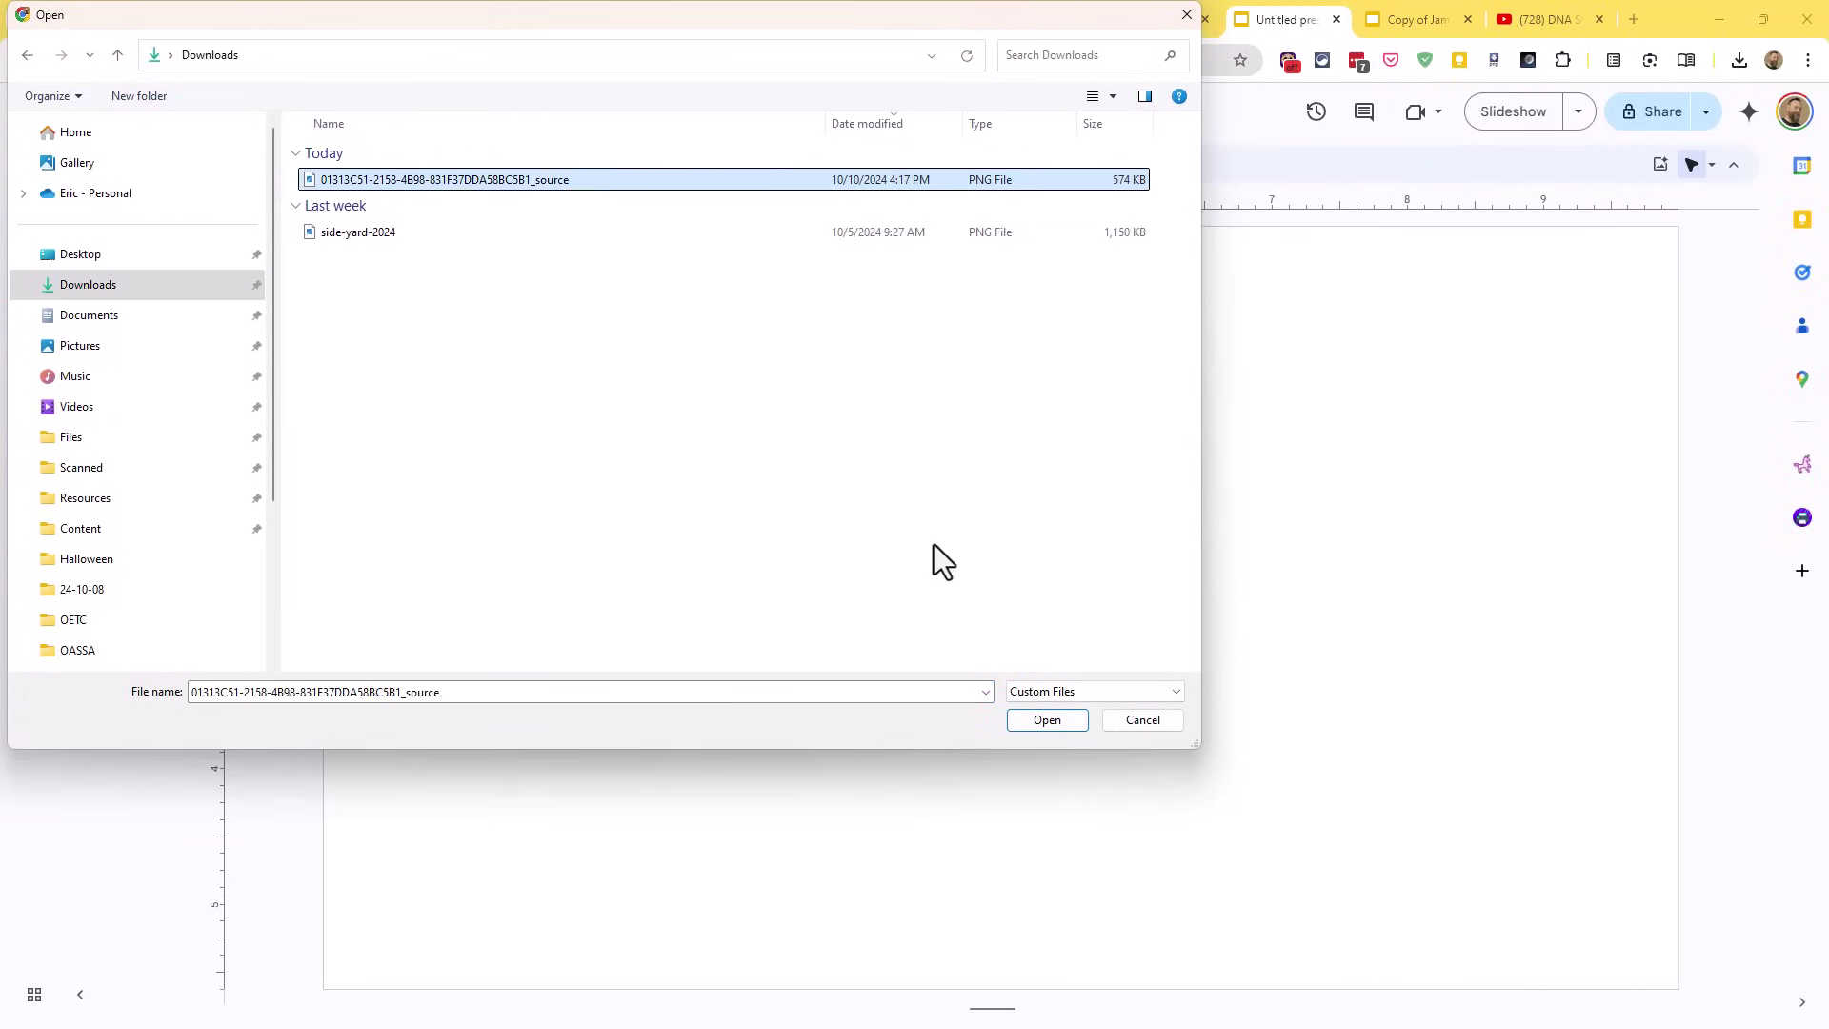
{"action": "left_click", "coordinate": [1048, 720]}
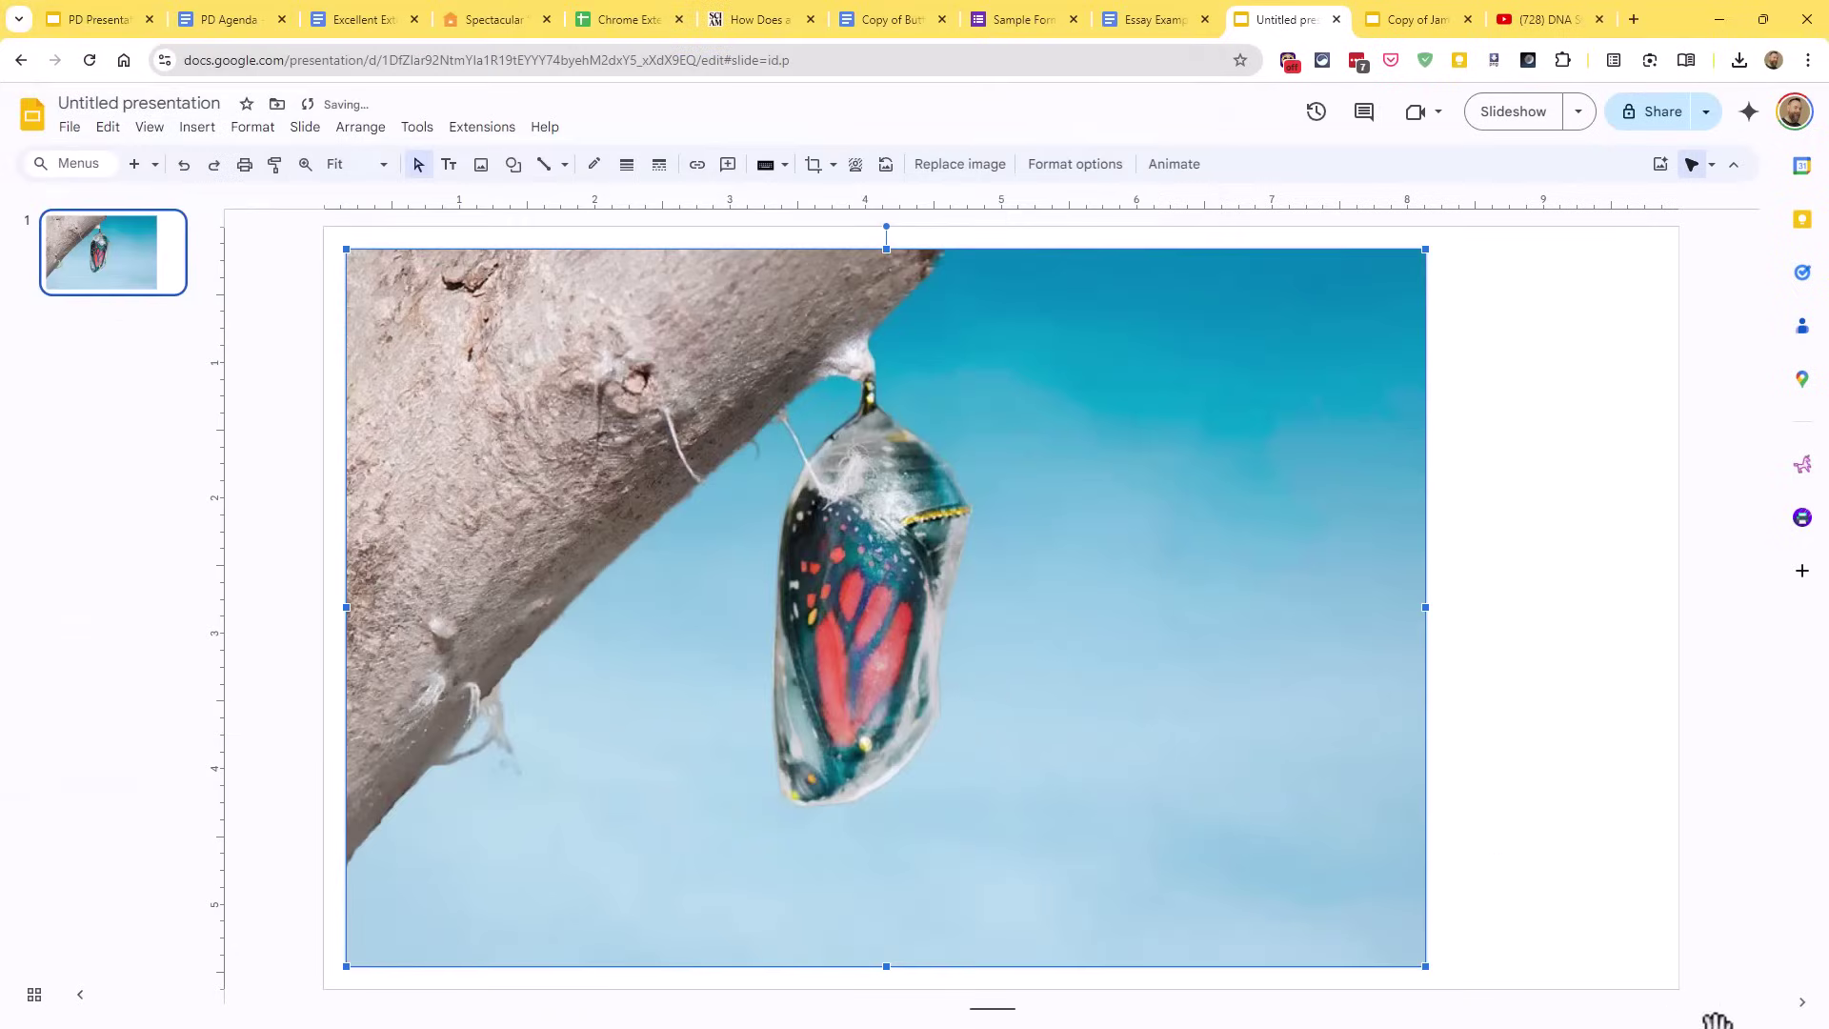
Step: Shrink the inserted chrysalis photo to under half its size and move it to the slide's upper-right corner
{"action": "left_click_drag", "start_coordinate": [1425, 966], "coordinate": [841, 578]}
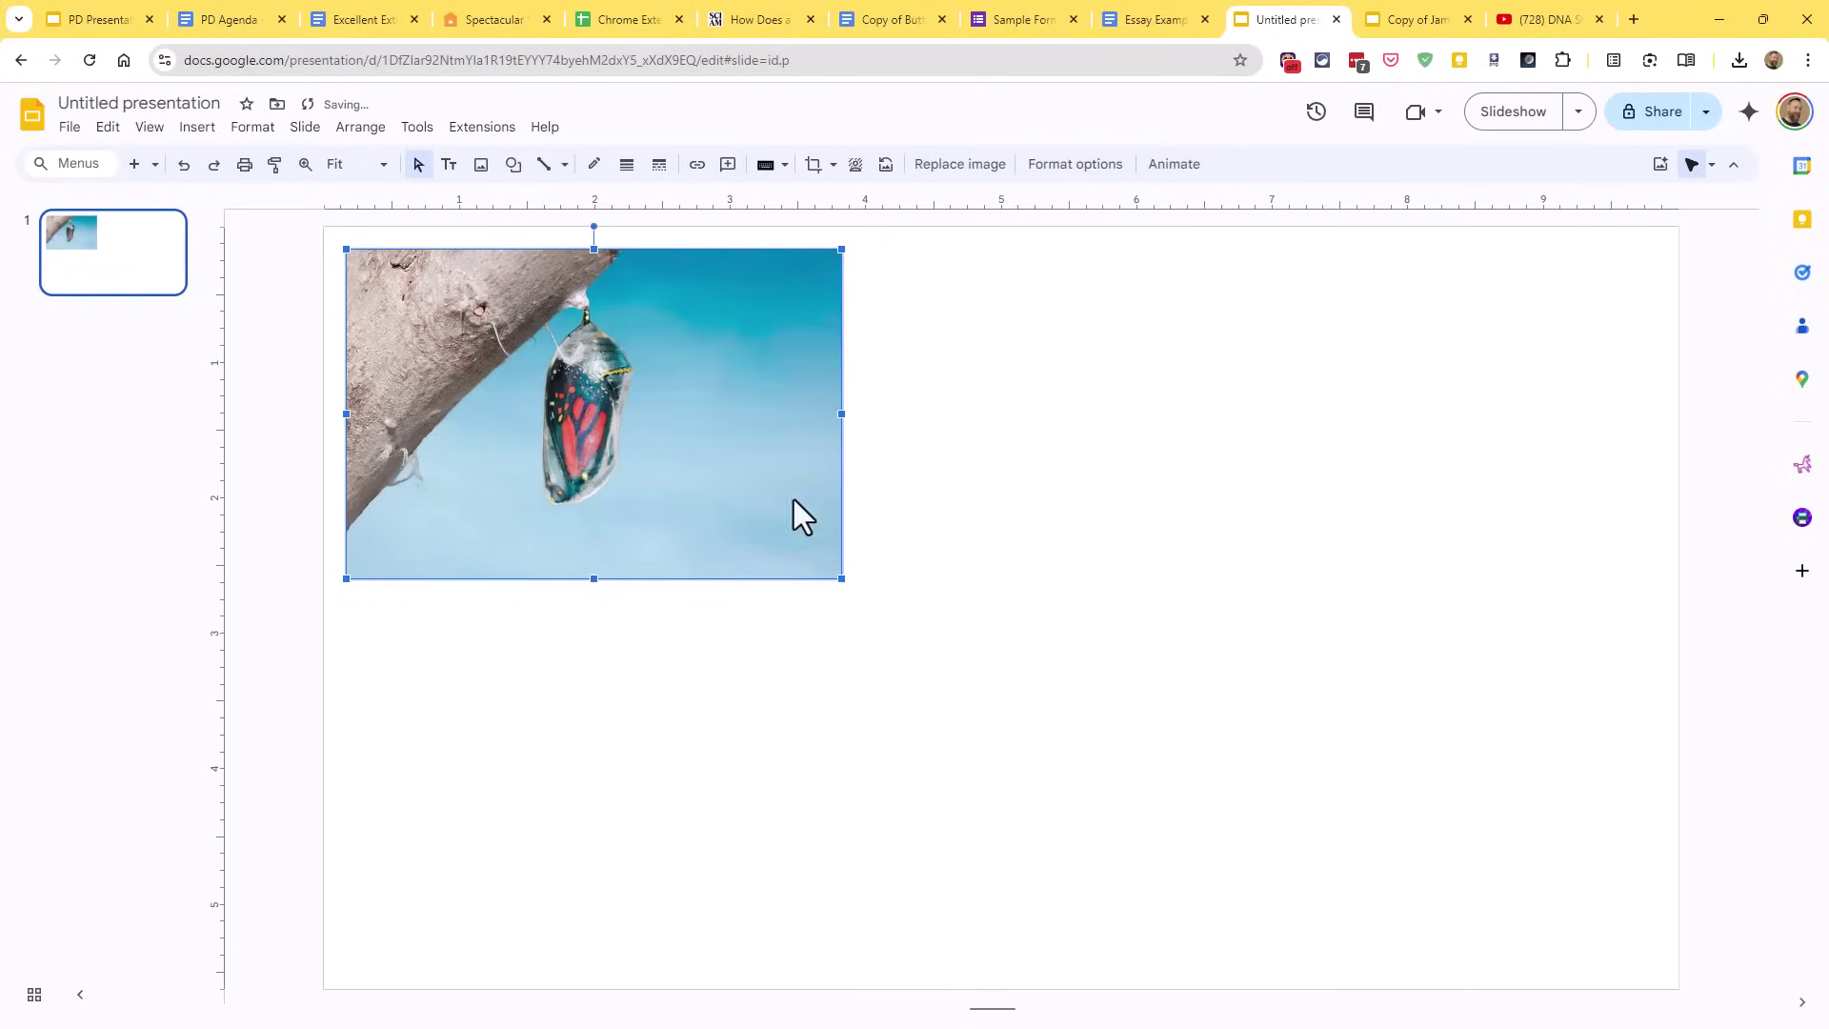
{"action": "left_click_drag", "start_coordinate": [744, 449], "coordinate": [1484, 450]}
{"action": "left_click", "coordinate": [957, 600]}
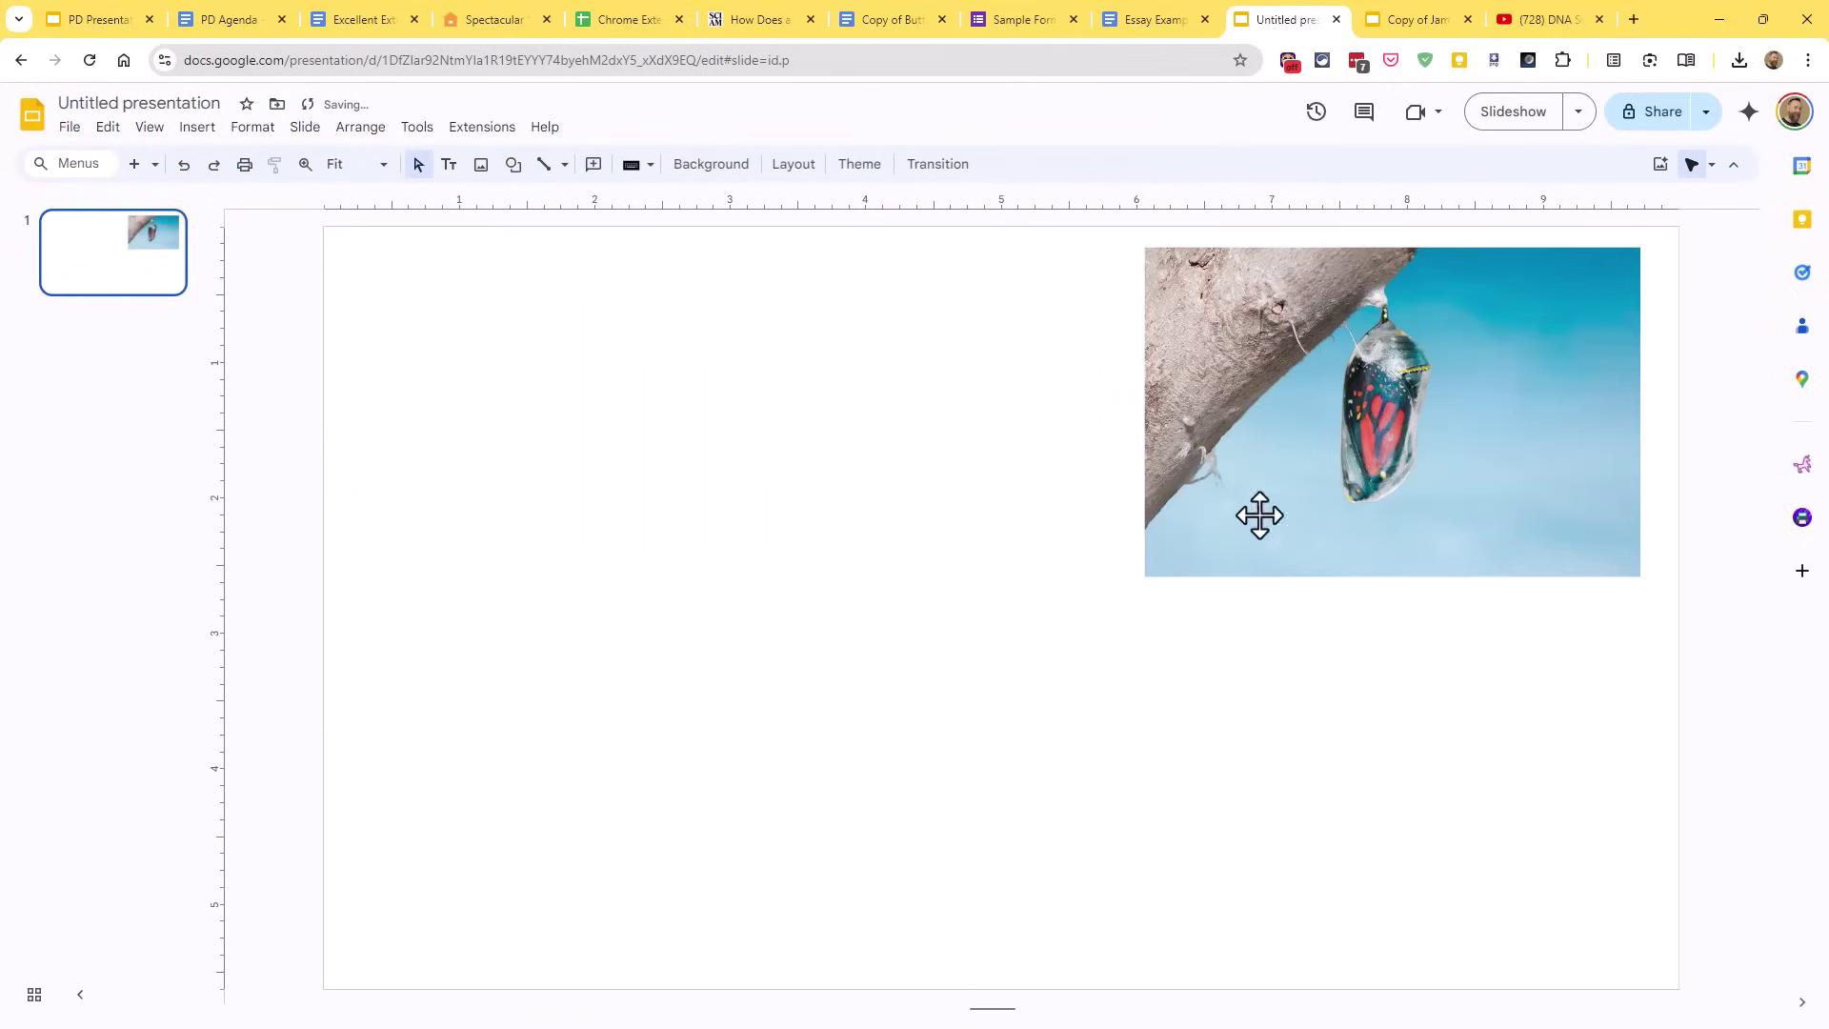
Step: Delete the chrysalis photo from the slide and return to the Save Image As PNG slide of the PD presentation
{"action": "left_click", "coordinate": [1349, 483]}
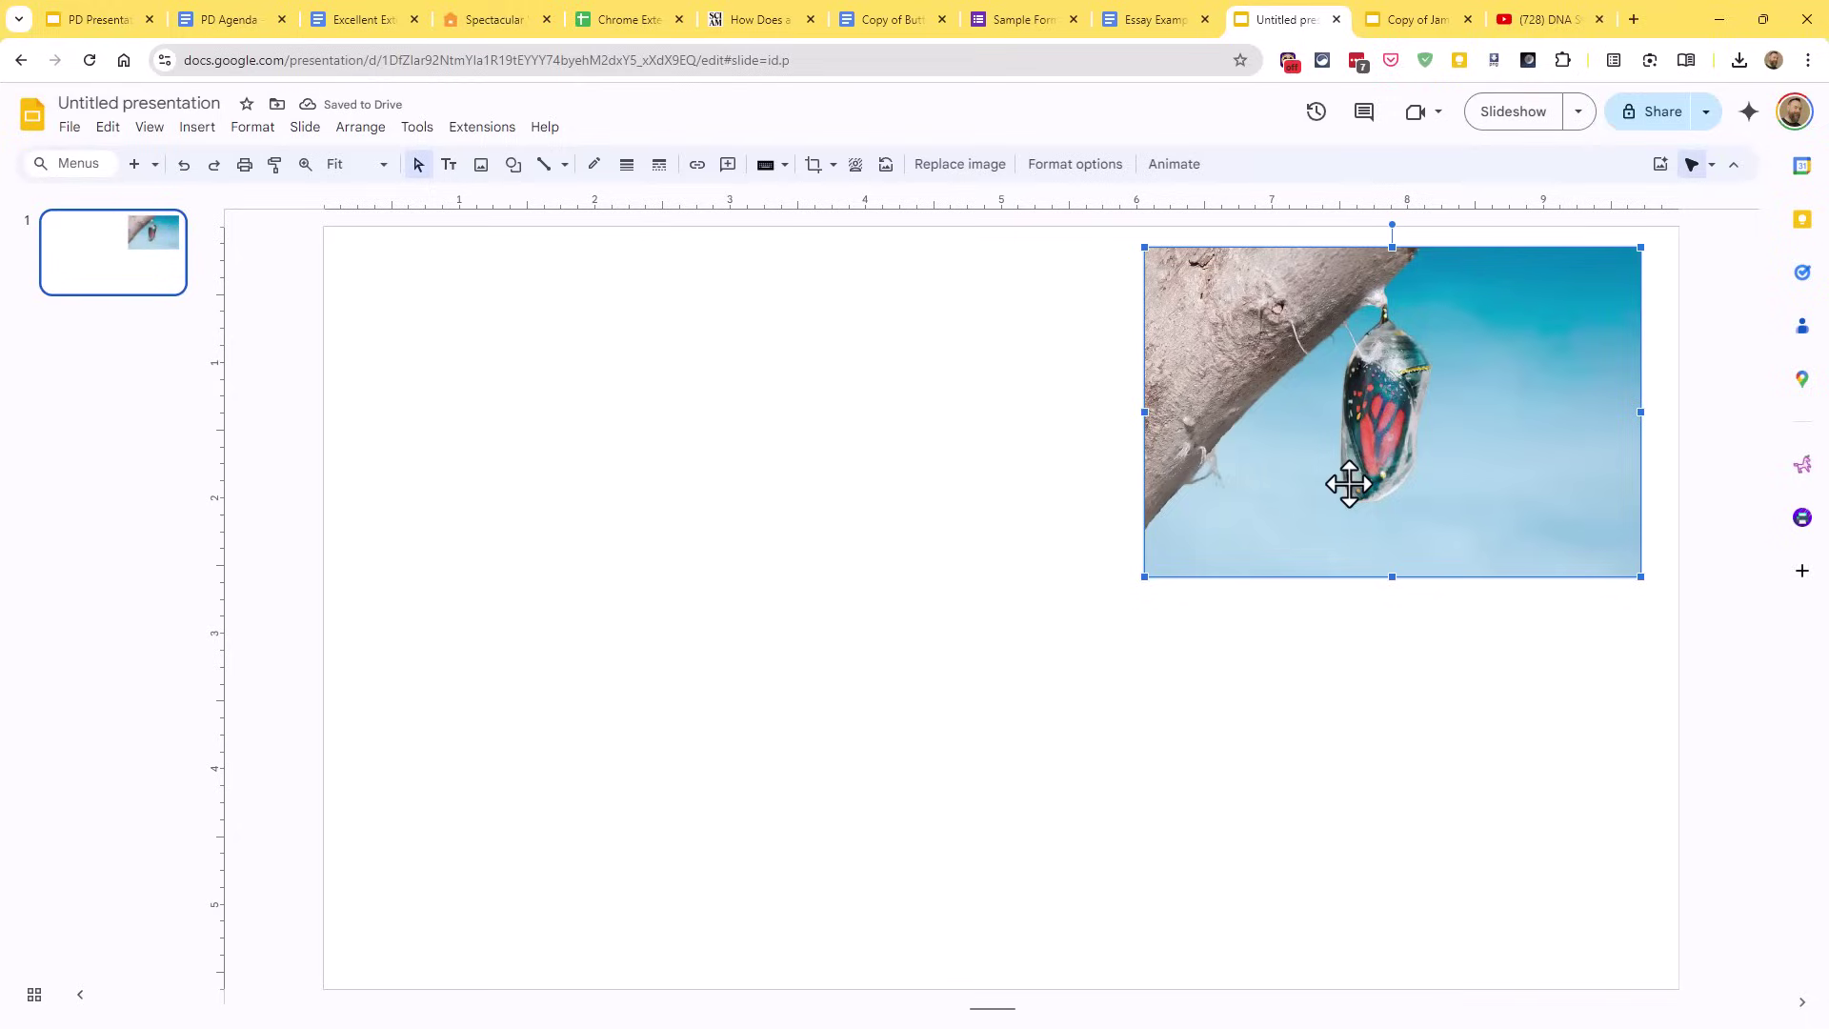
{"action": "key", "text": "Delete"}
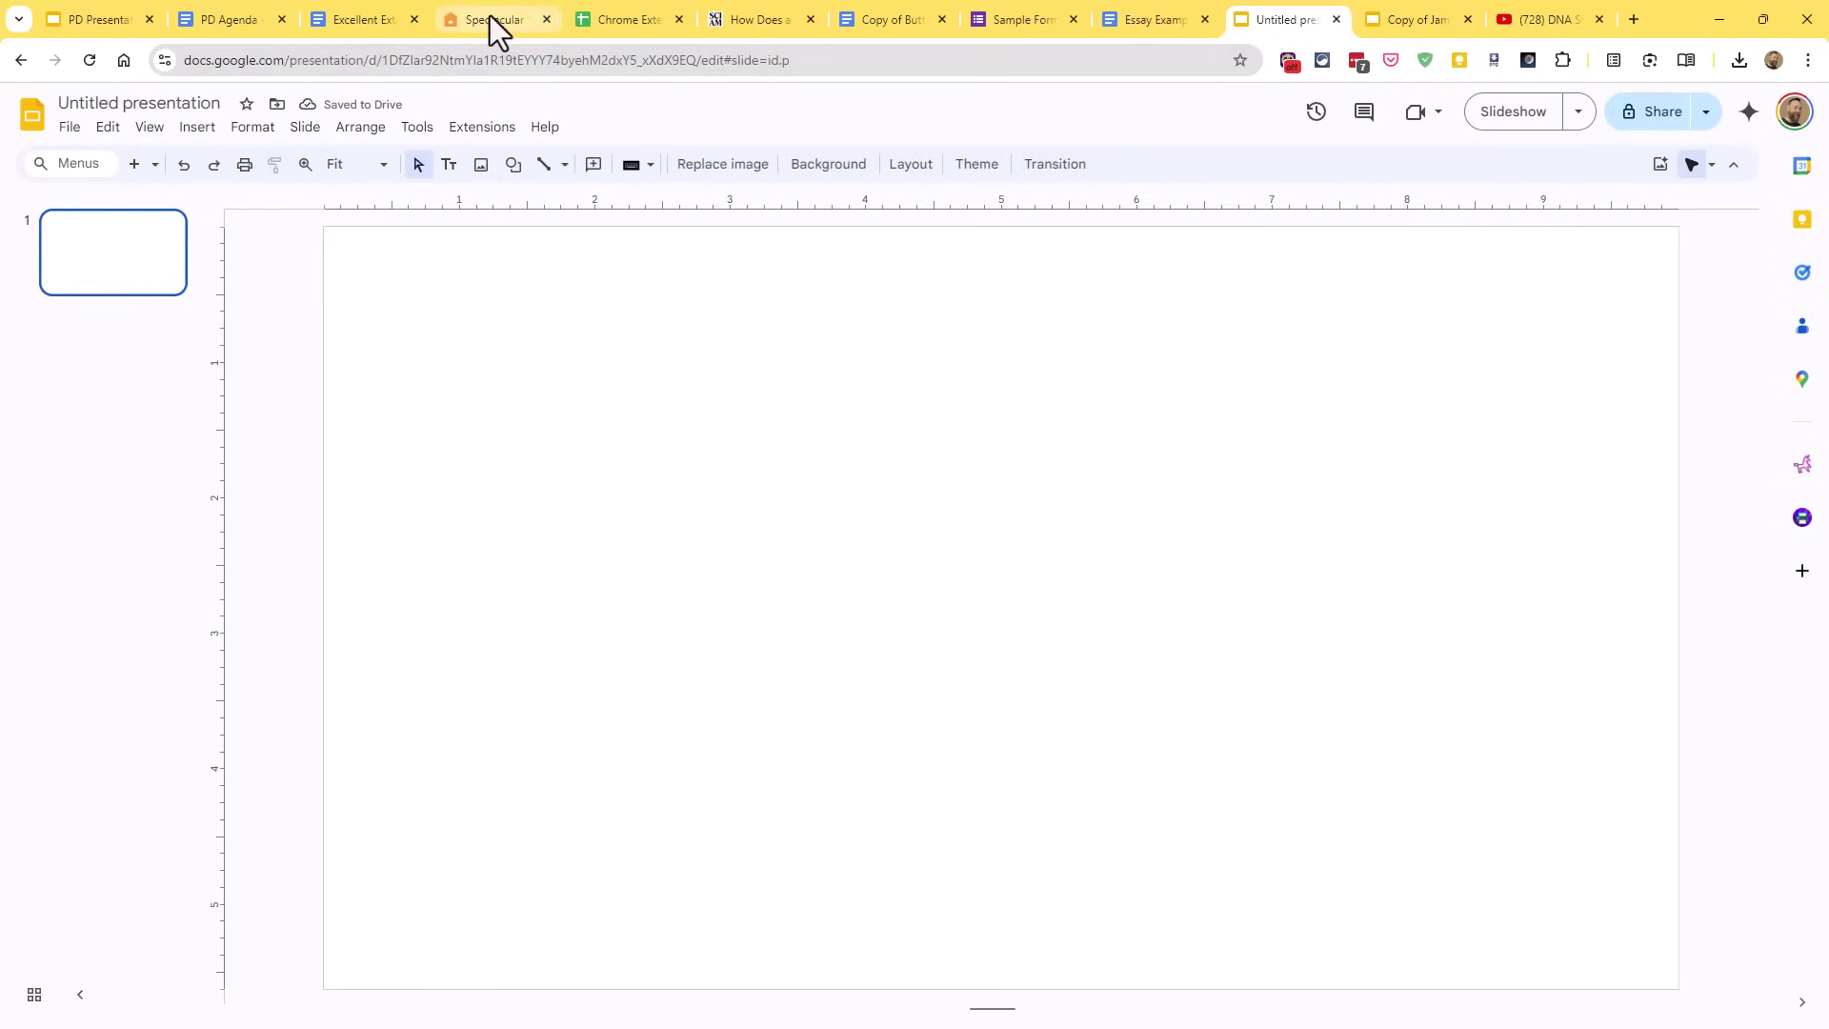
{"action": "left_click", "coordinate": [92, 21]}
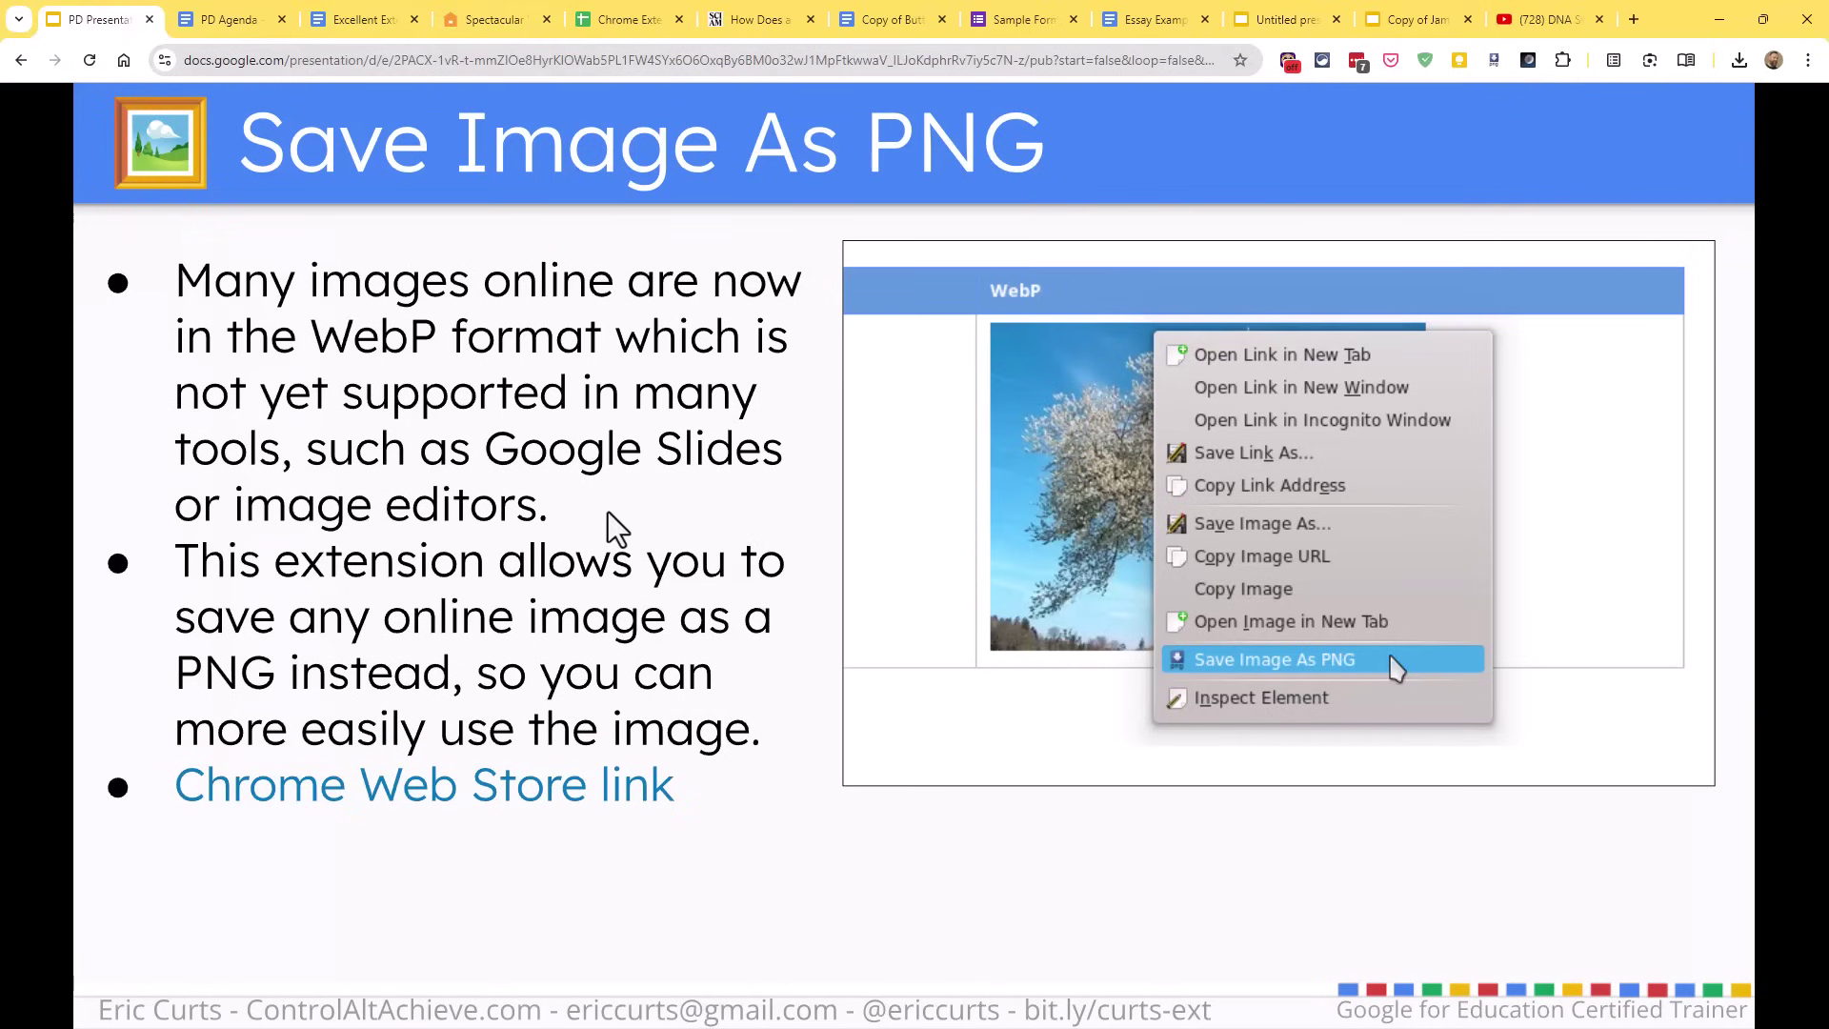
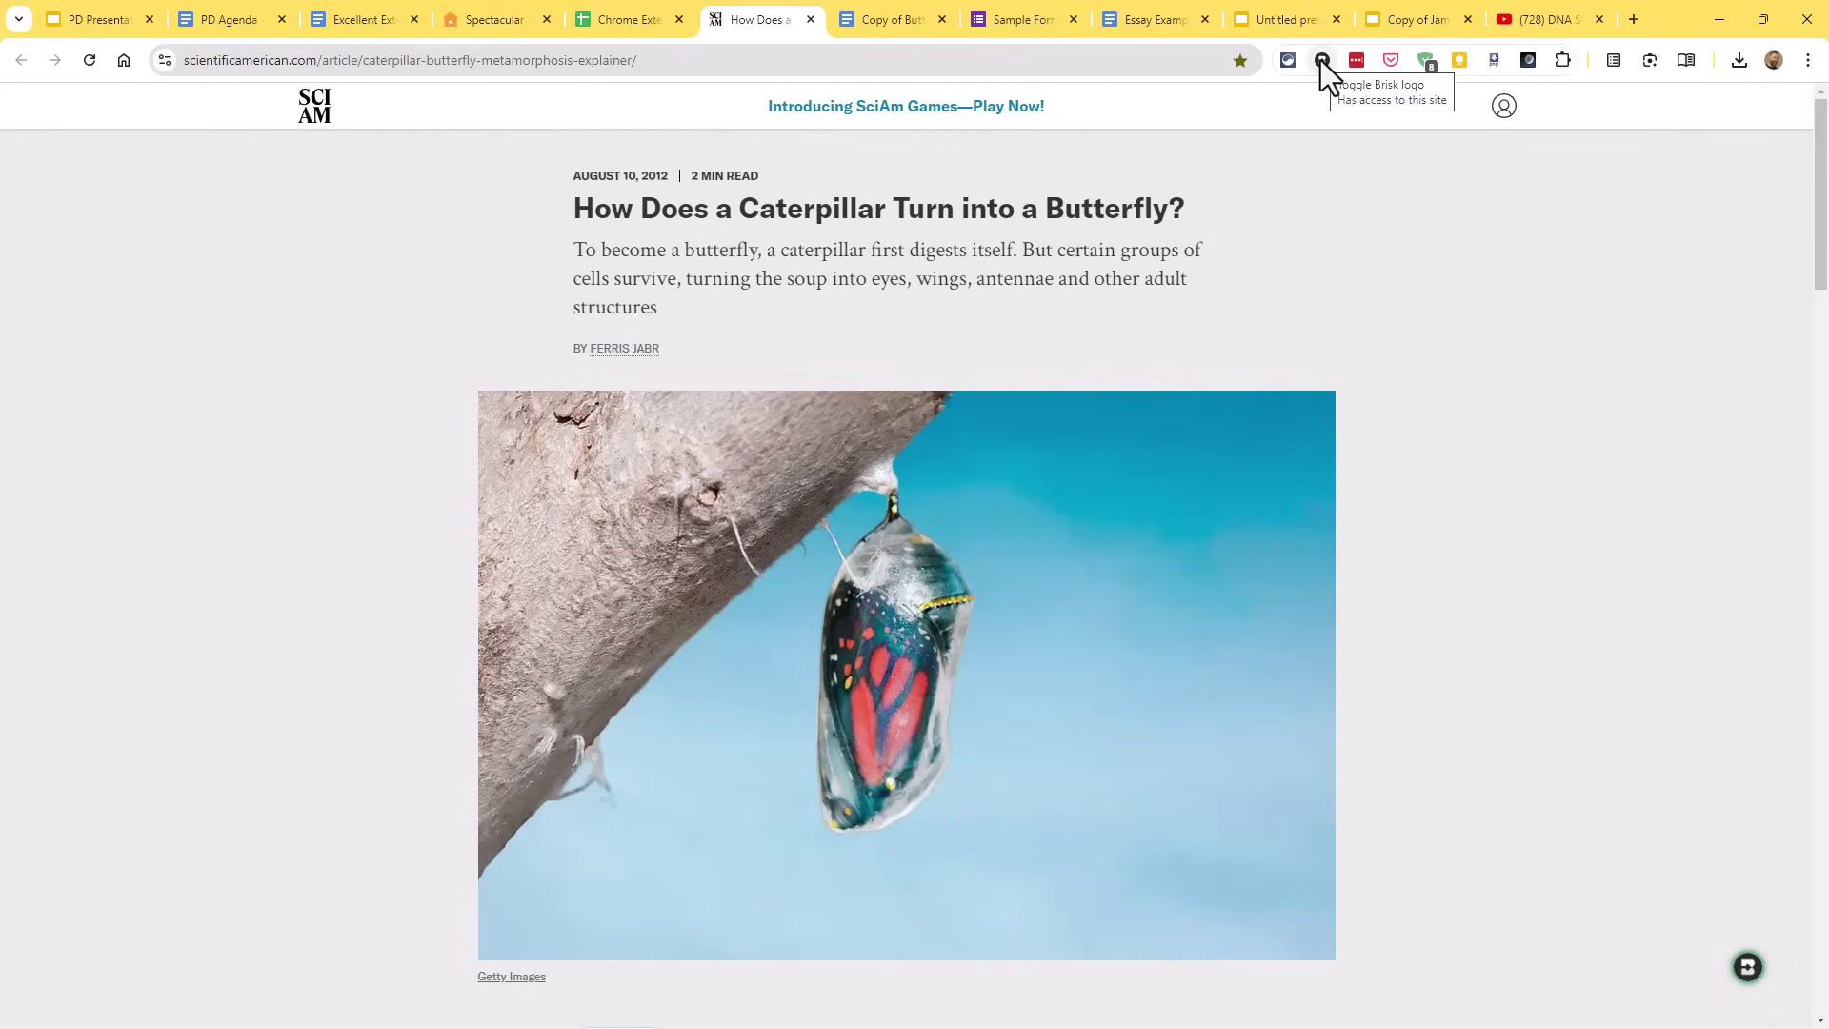
Step: Try the floating Brisk logo in different spots on the article page, and open Brisk's library of content to create
{"action": "left_click_drag", "start_coordinate": [1747, 970], "coordinate": [1719, 206]}
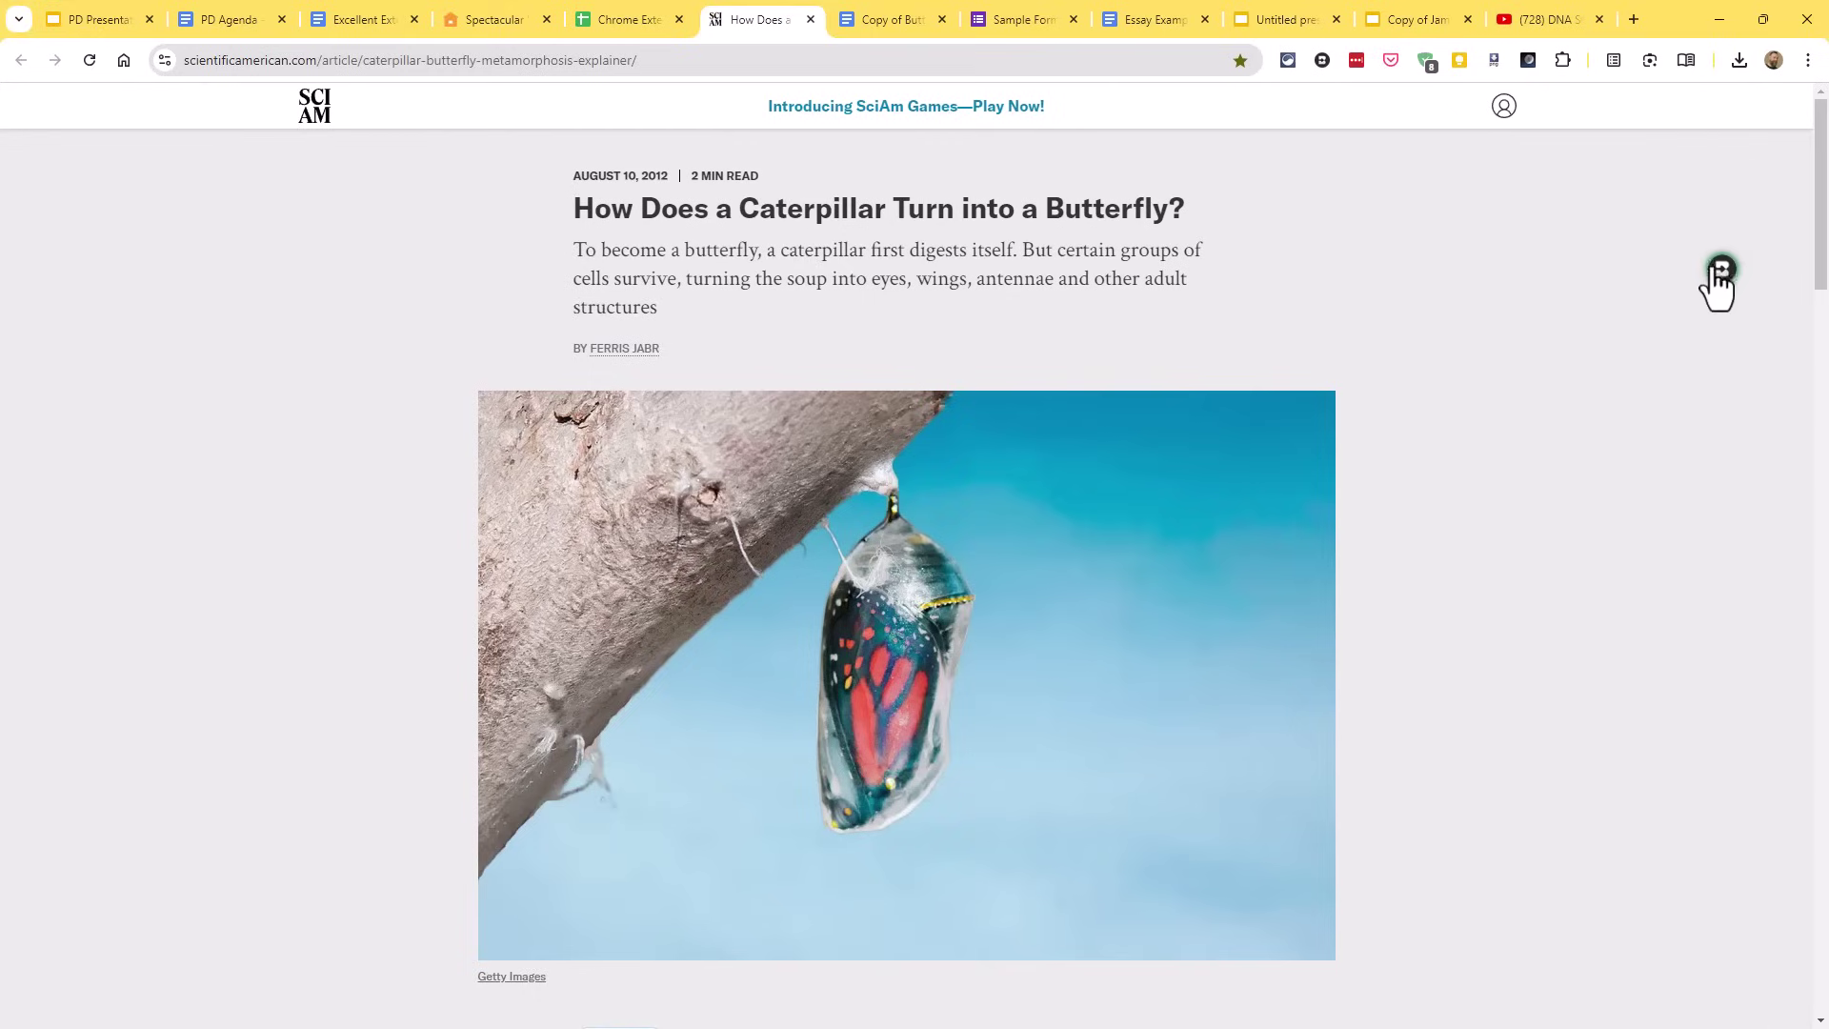
{"action": "left_click_drag", "start_coordinate": [1715, 284], "coordinate": [1696, 922]}
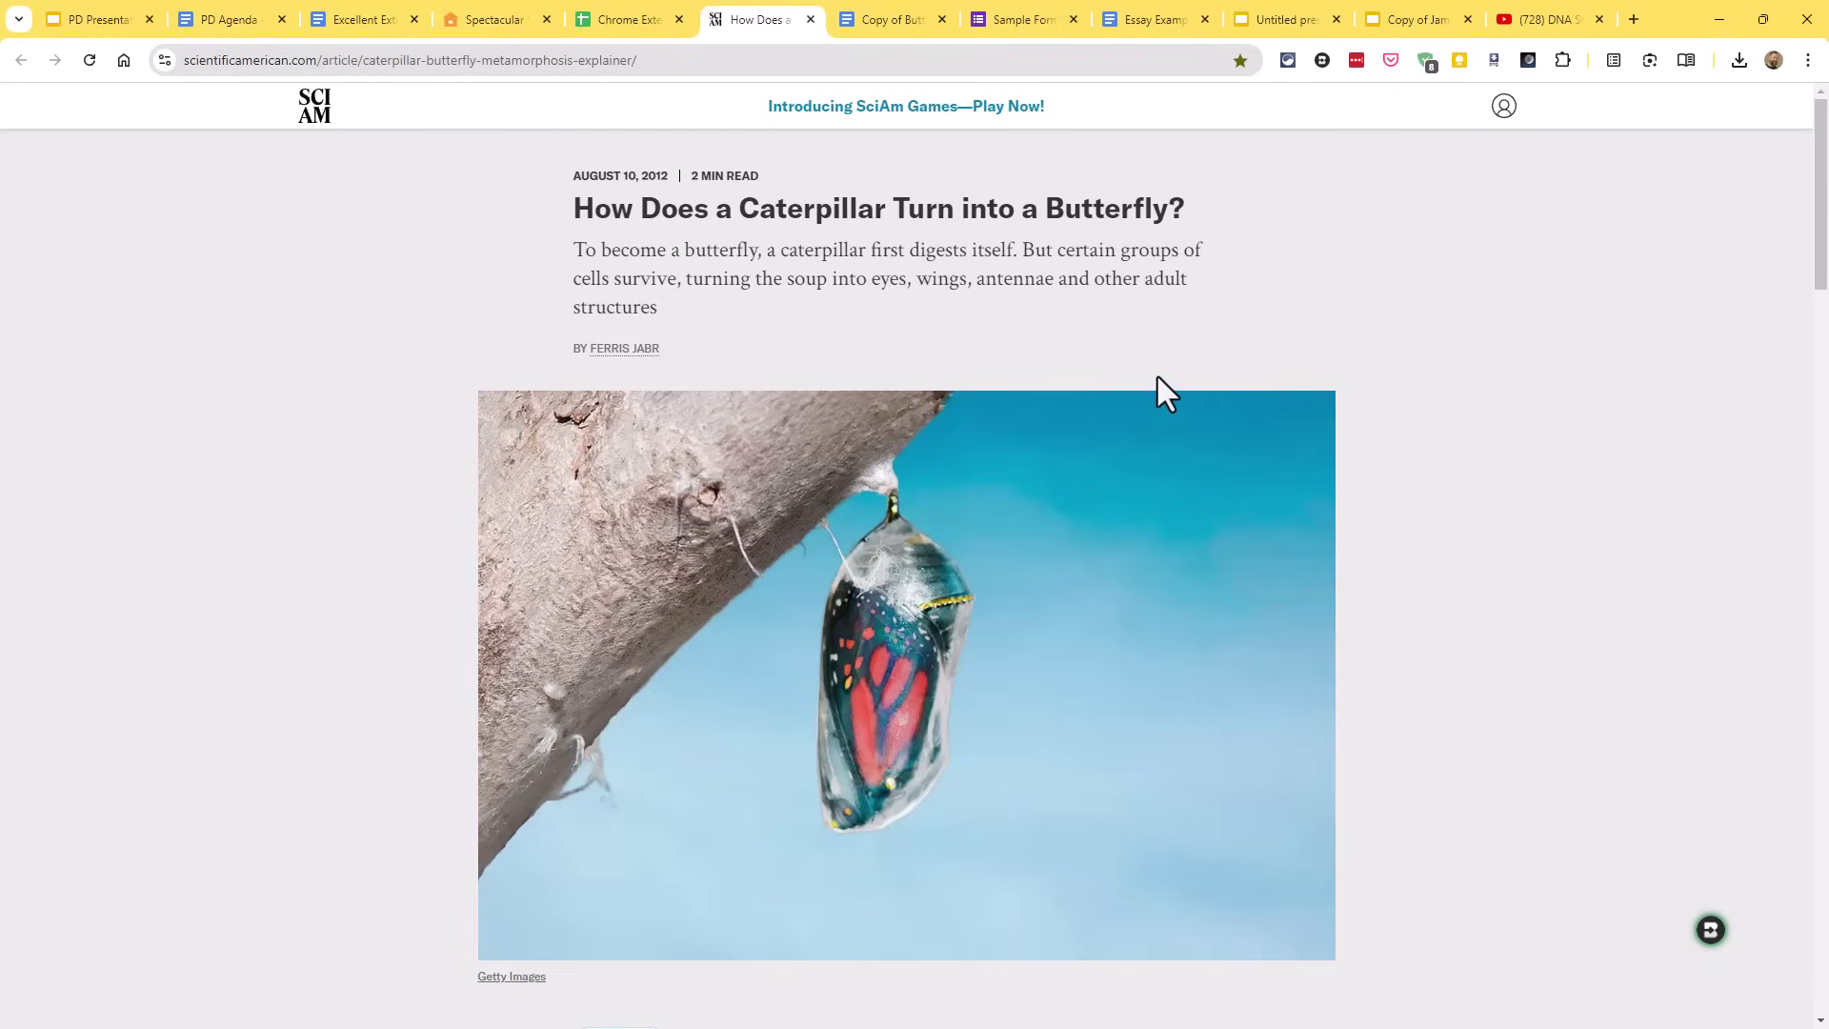
{"action": "left_click", "coordinate": [1712, 934]}
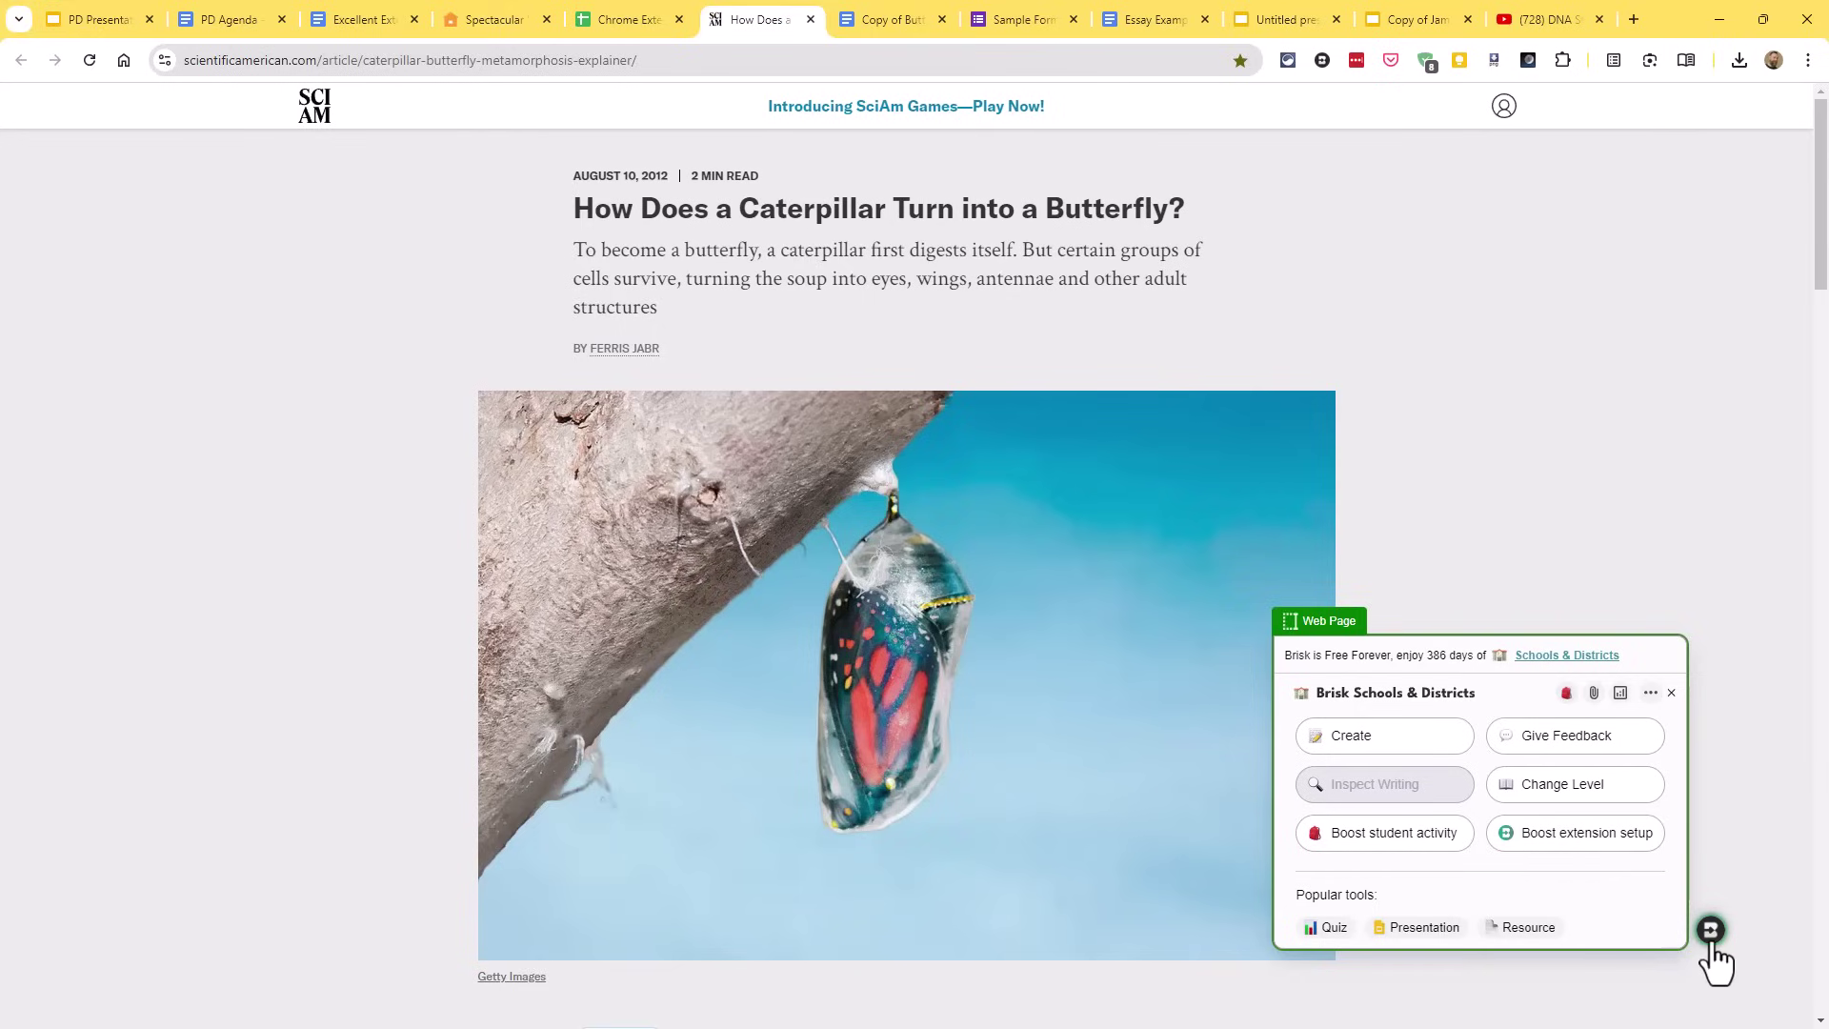
{"action": "left_click", "coordinate": [1388, 747]}
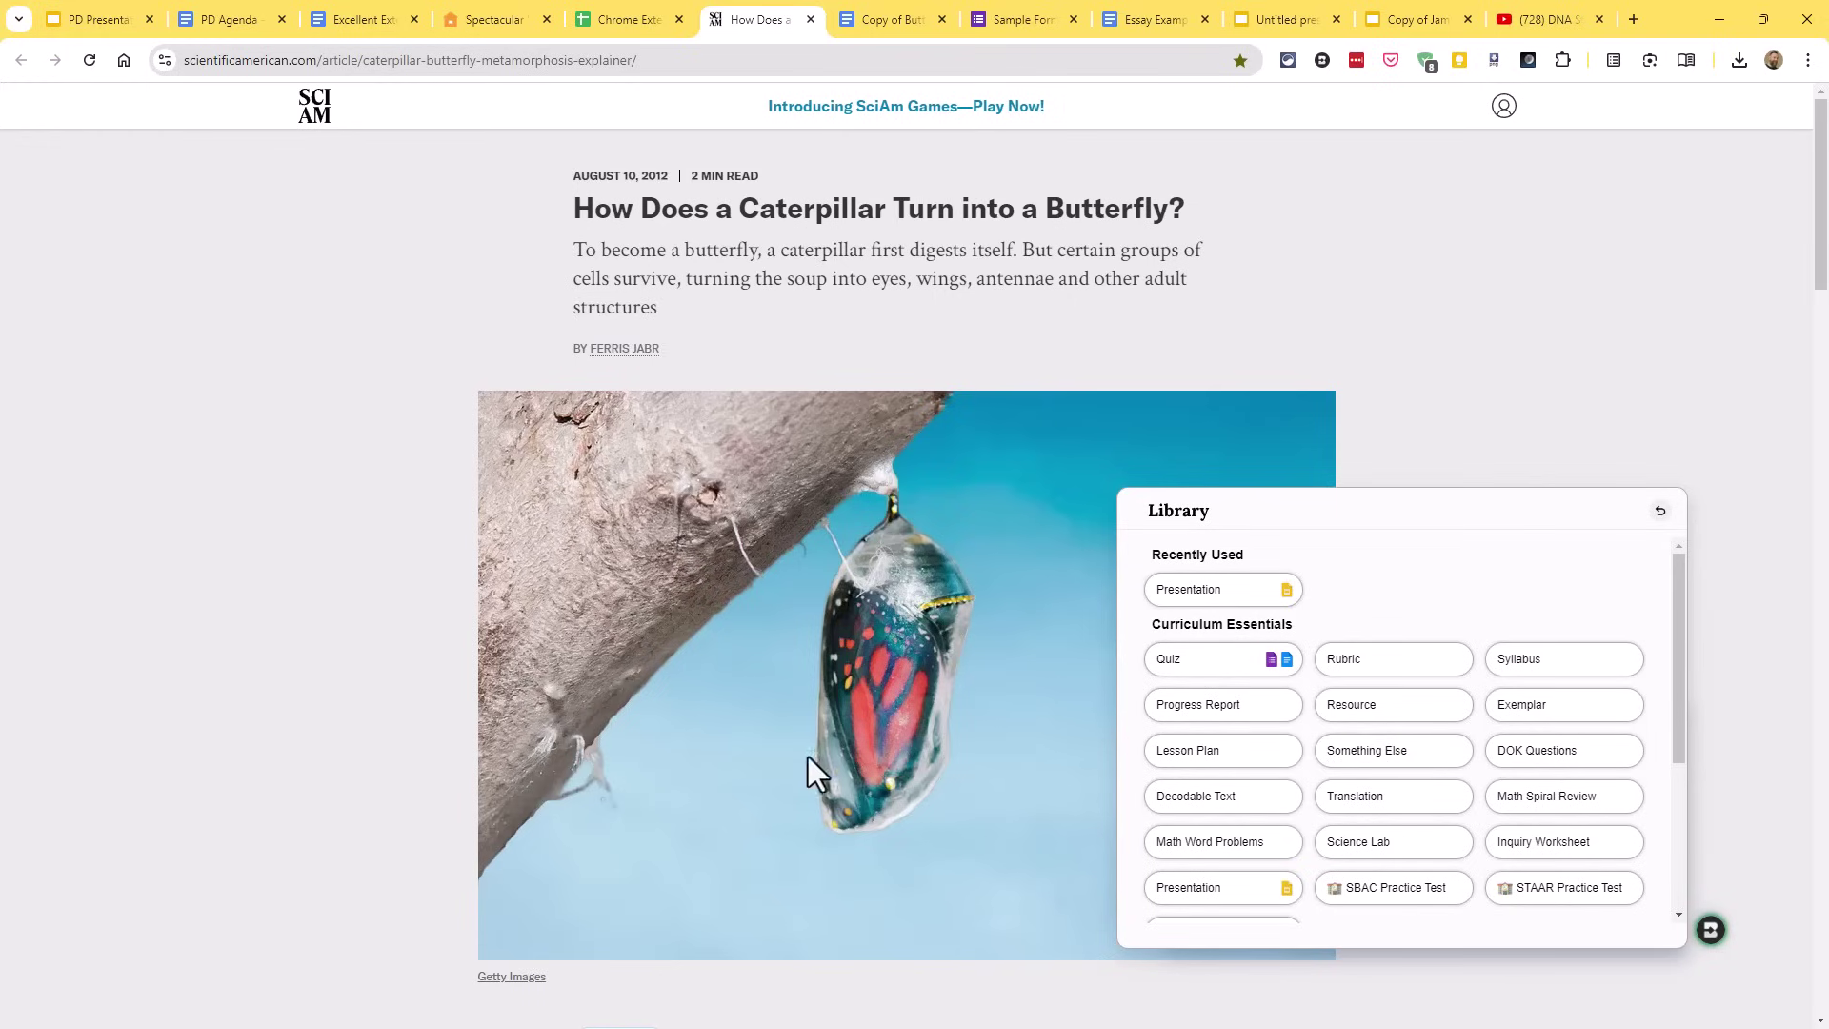
Step: Look through Brisk's creation library, start a quiz about the caterpillar article, and set its level to 6th grade
{"action": "scroll", "coordinate": [805, 760], "scroll_direction": "down", "scroll_amount": 8}
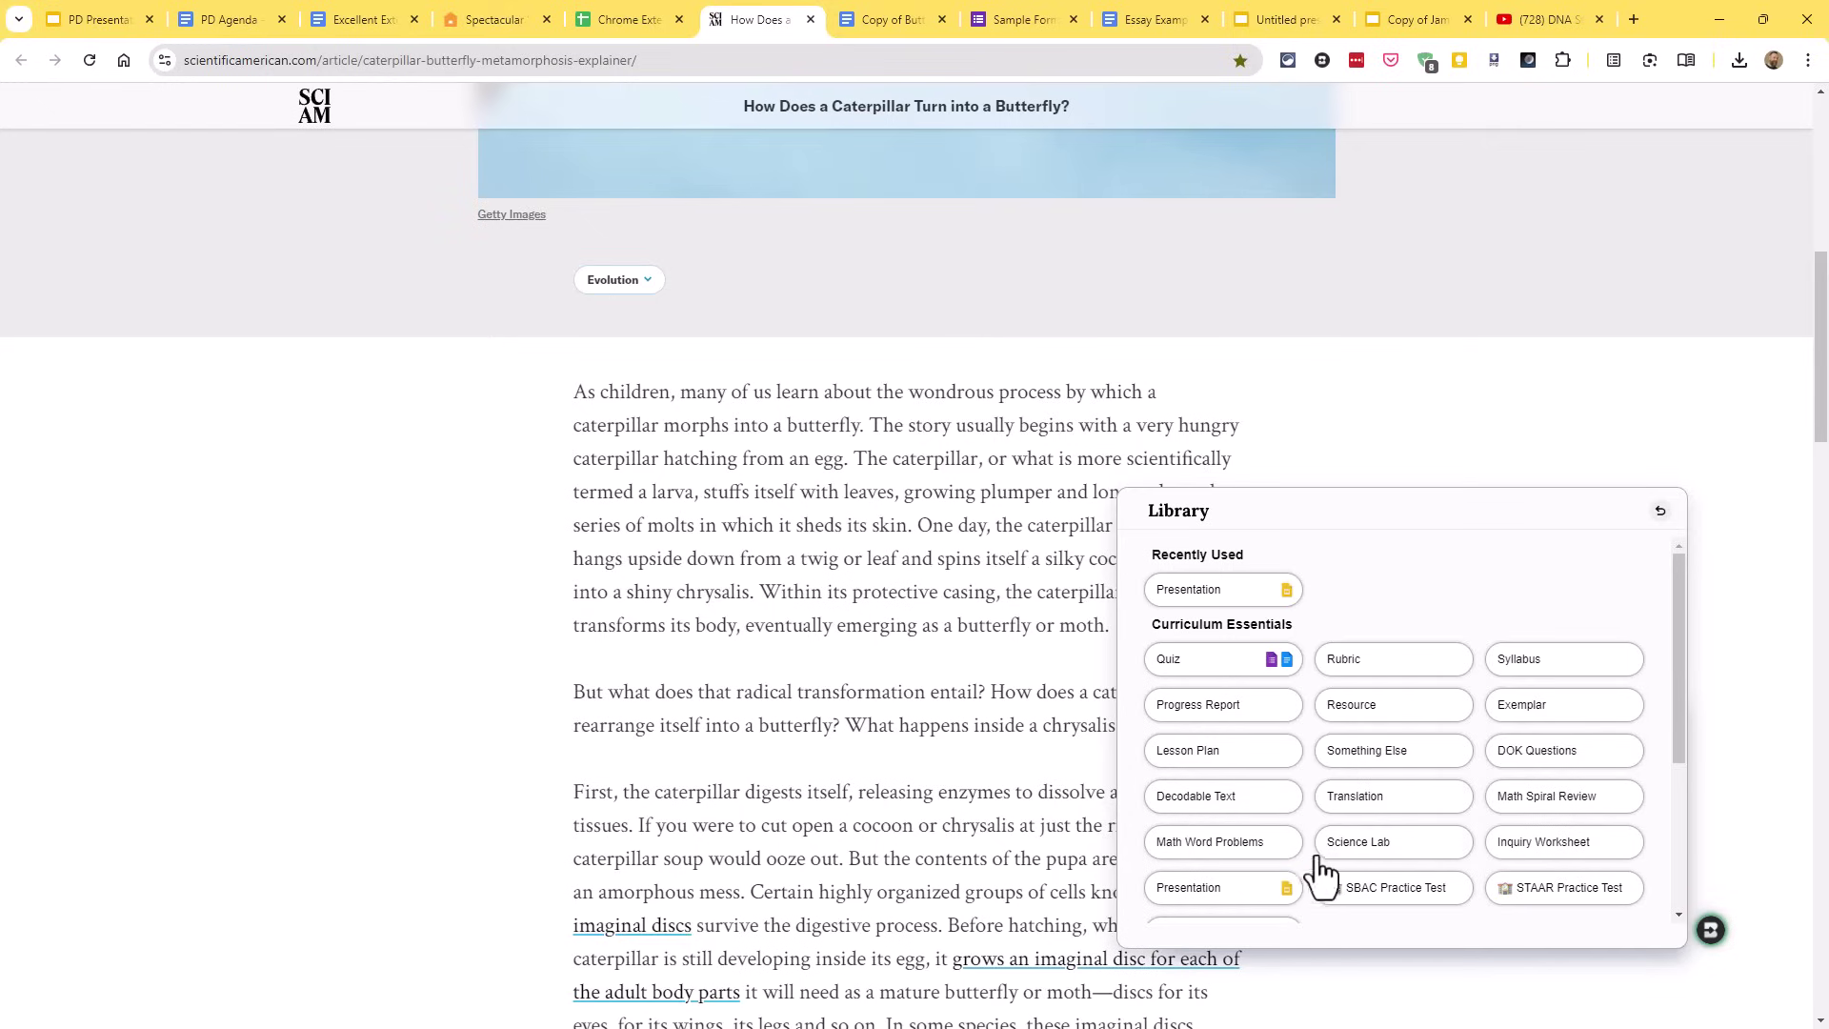
{"action": "scroll", "coordinate": [1321, 862], "scroll_direction": "down", "scroll_amount": 2}
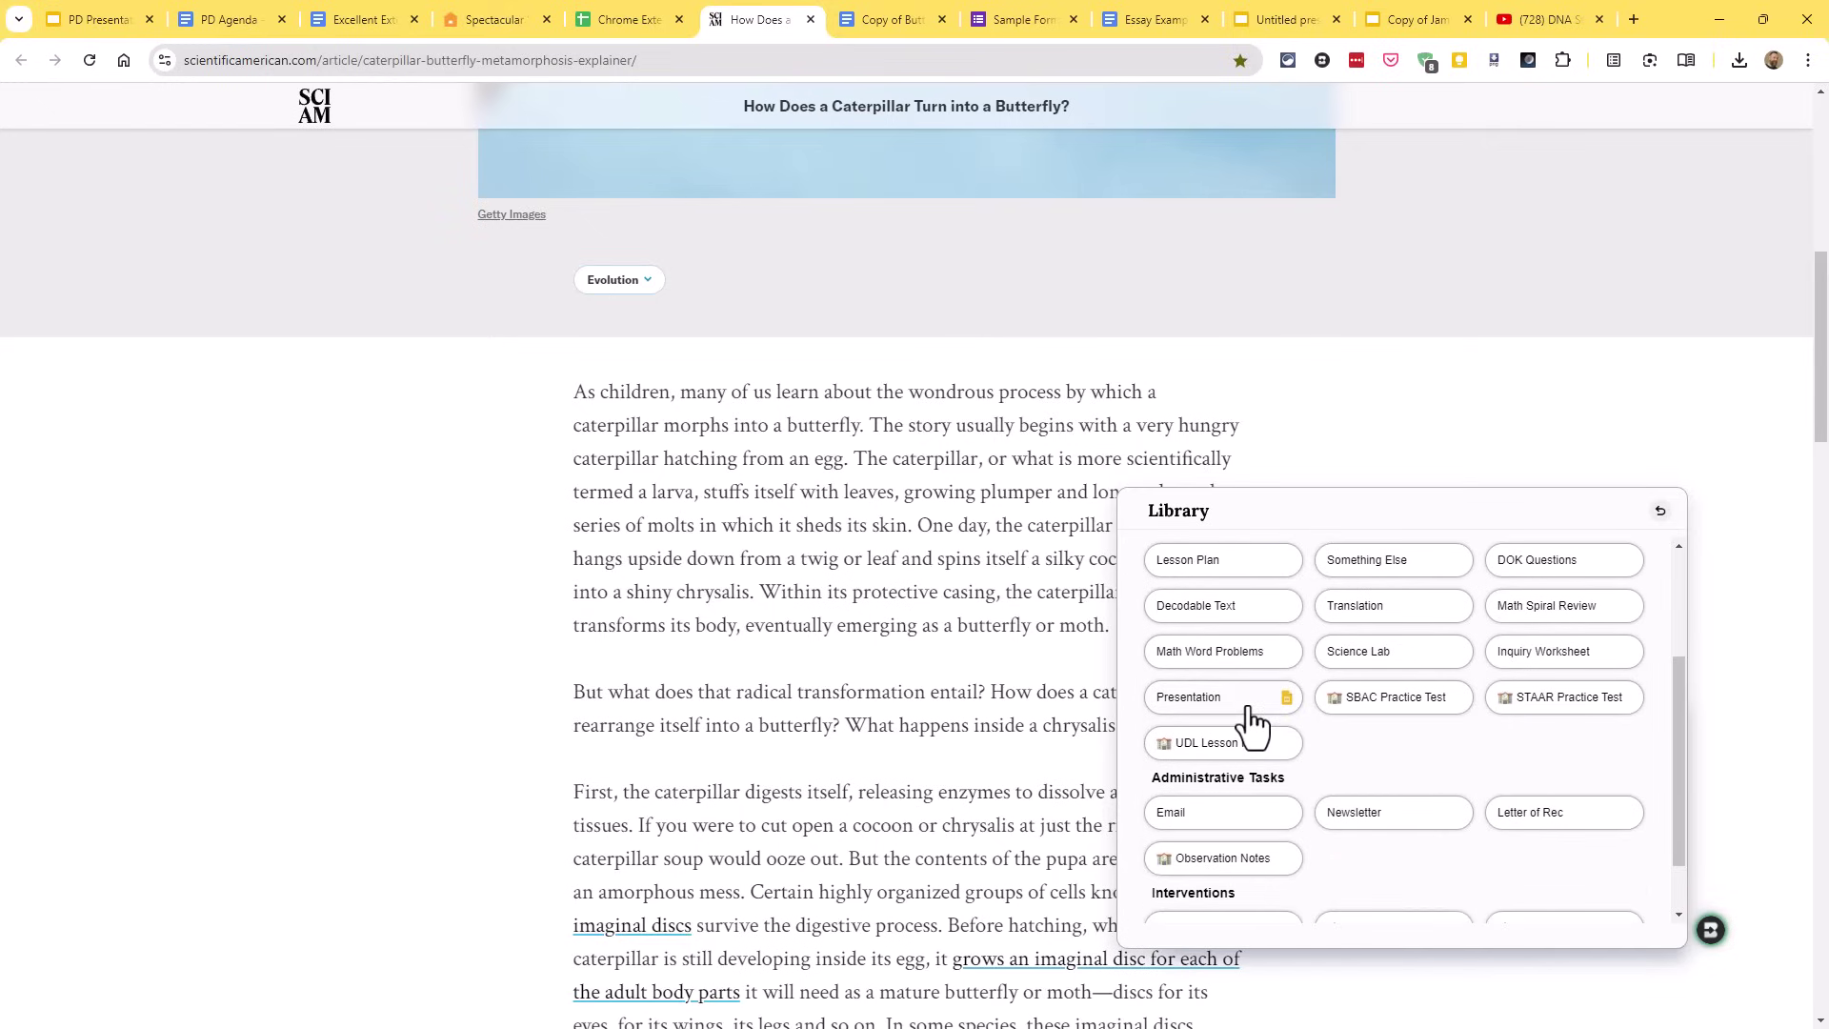
{"action": "scroll", "coordinate": [1254, 734], "scroll_direction": "down", "scroll_amount": 1}
{"action": "scroll", "coordinate": [1259, 776], "scroll_direction": "up", "scroll_amount": 3}
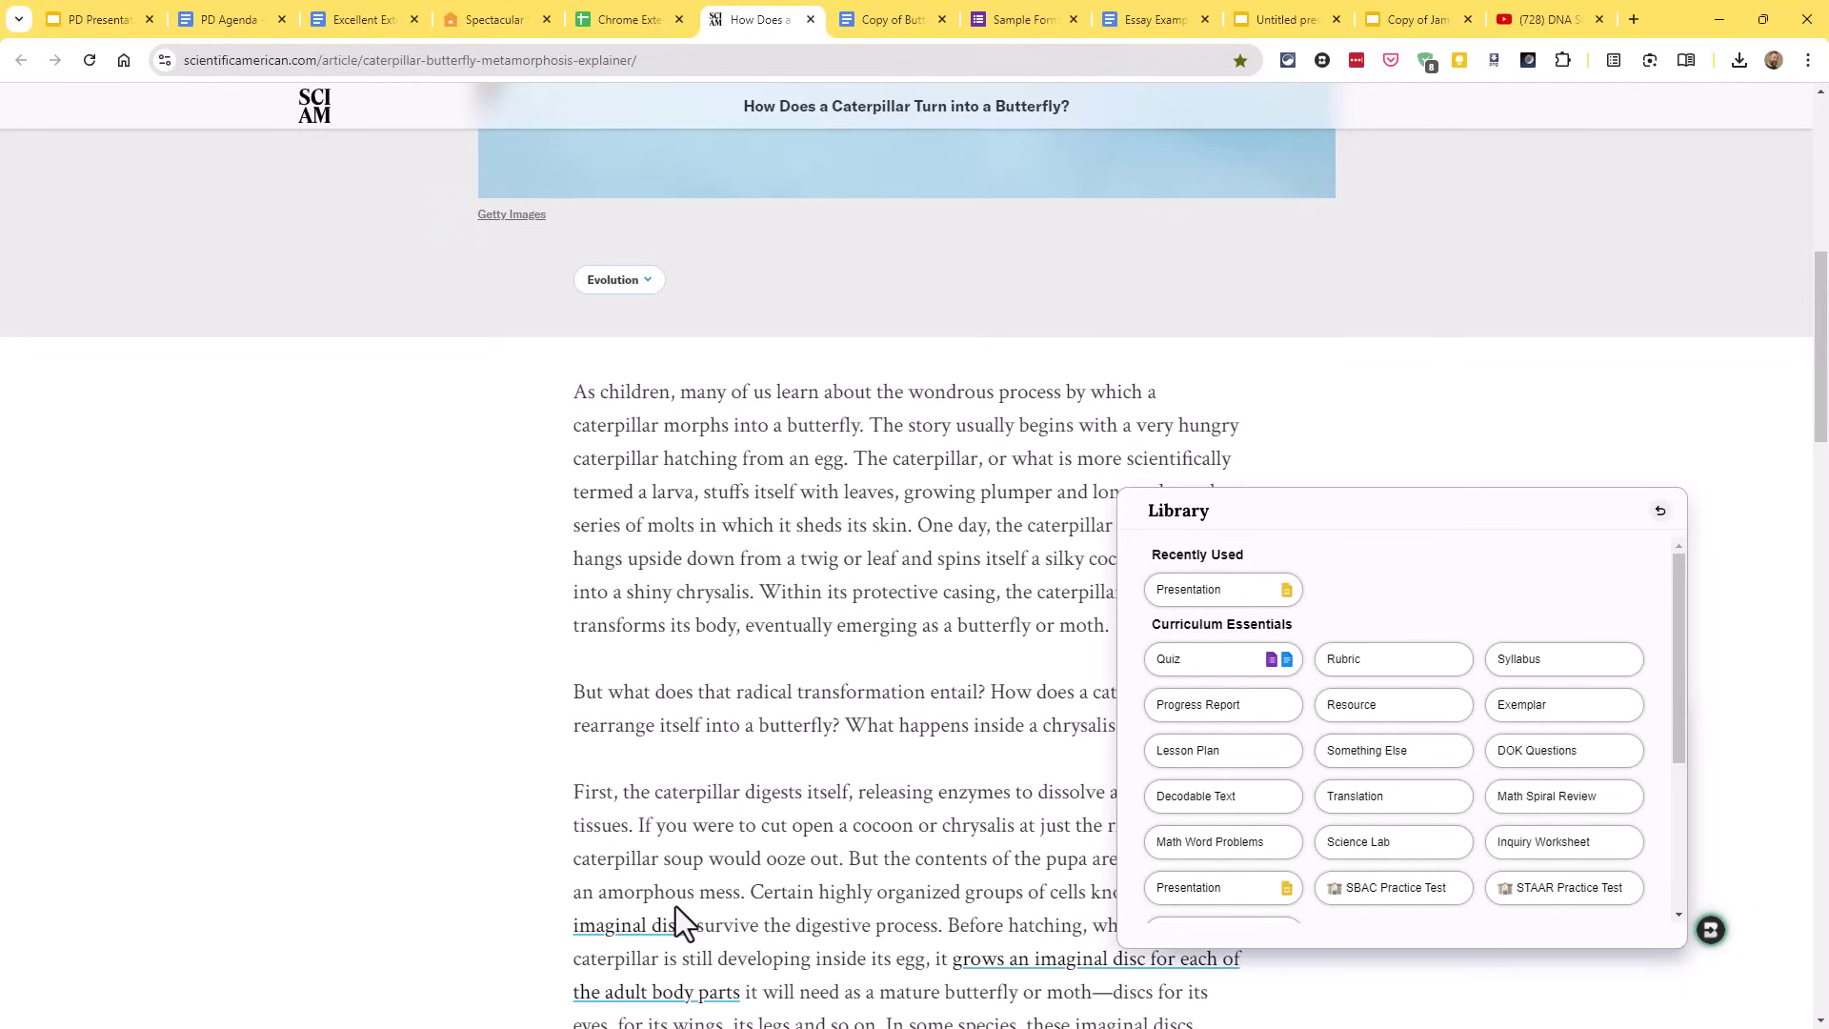
{"action": "left_click", "coordinate": [1186, 664]}
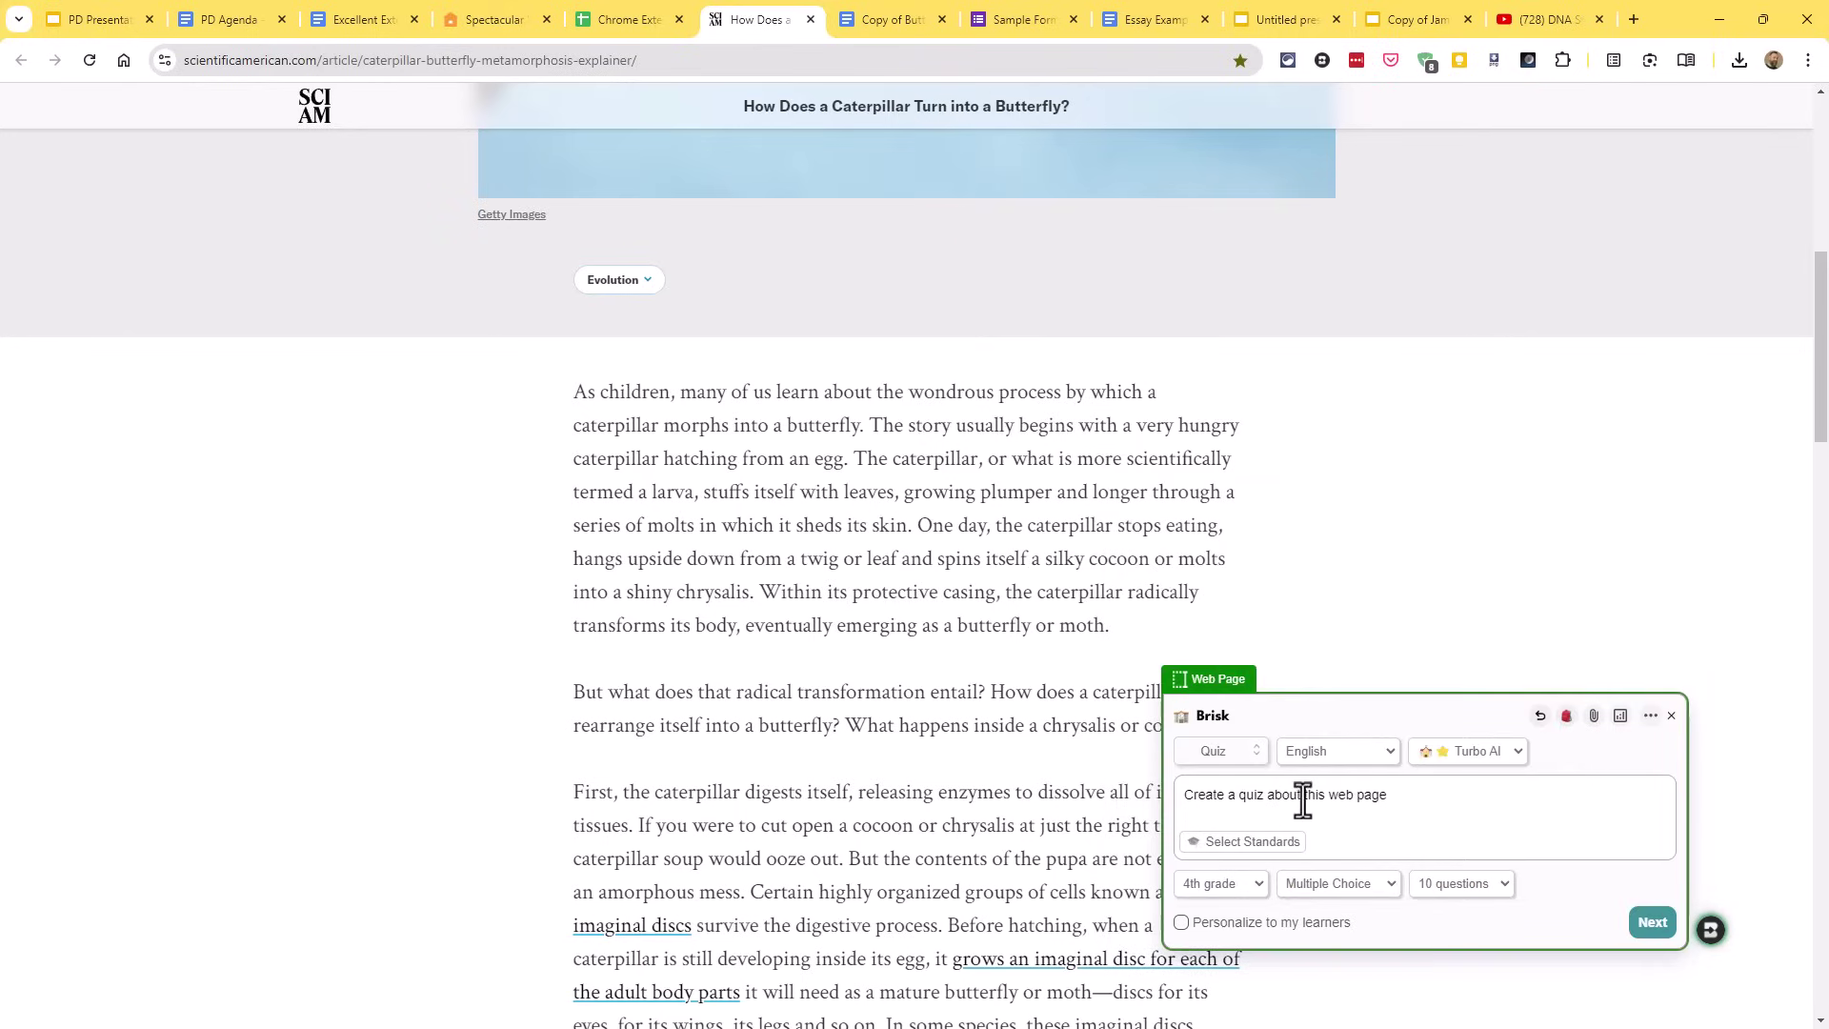
{"action": "left_click", "coordinate": [1259, 886]}
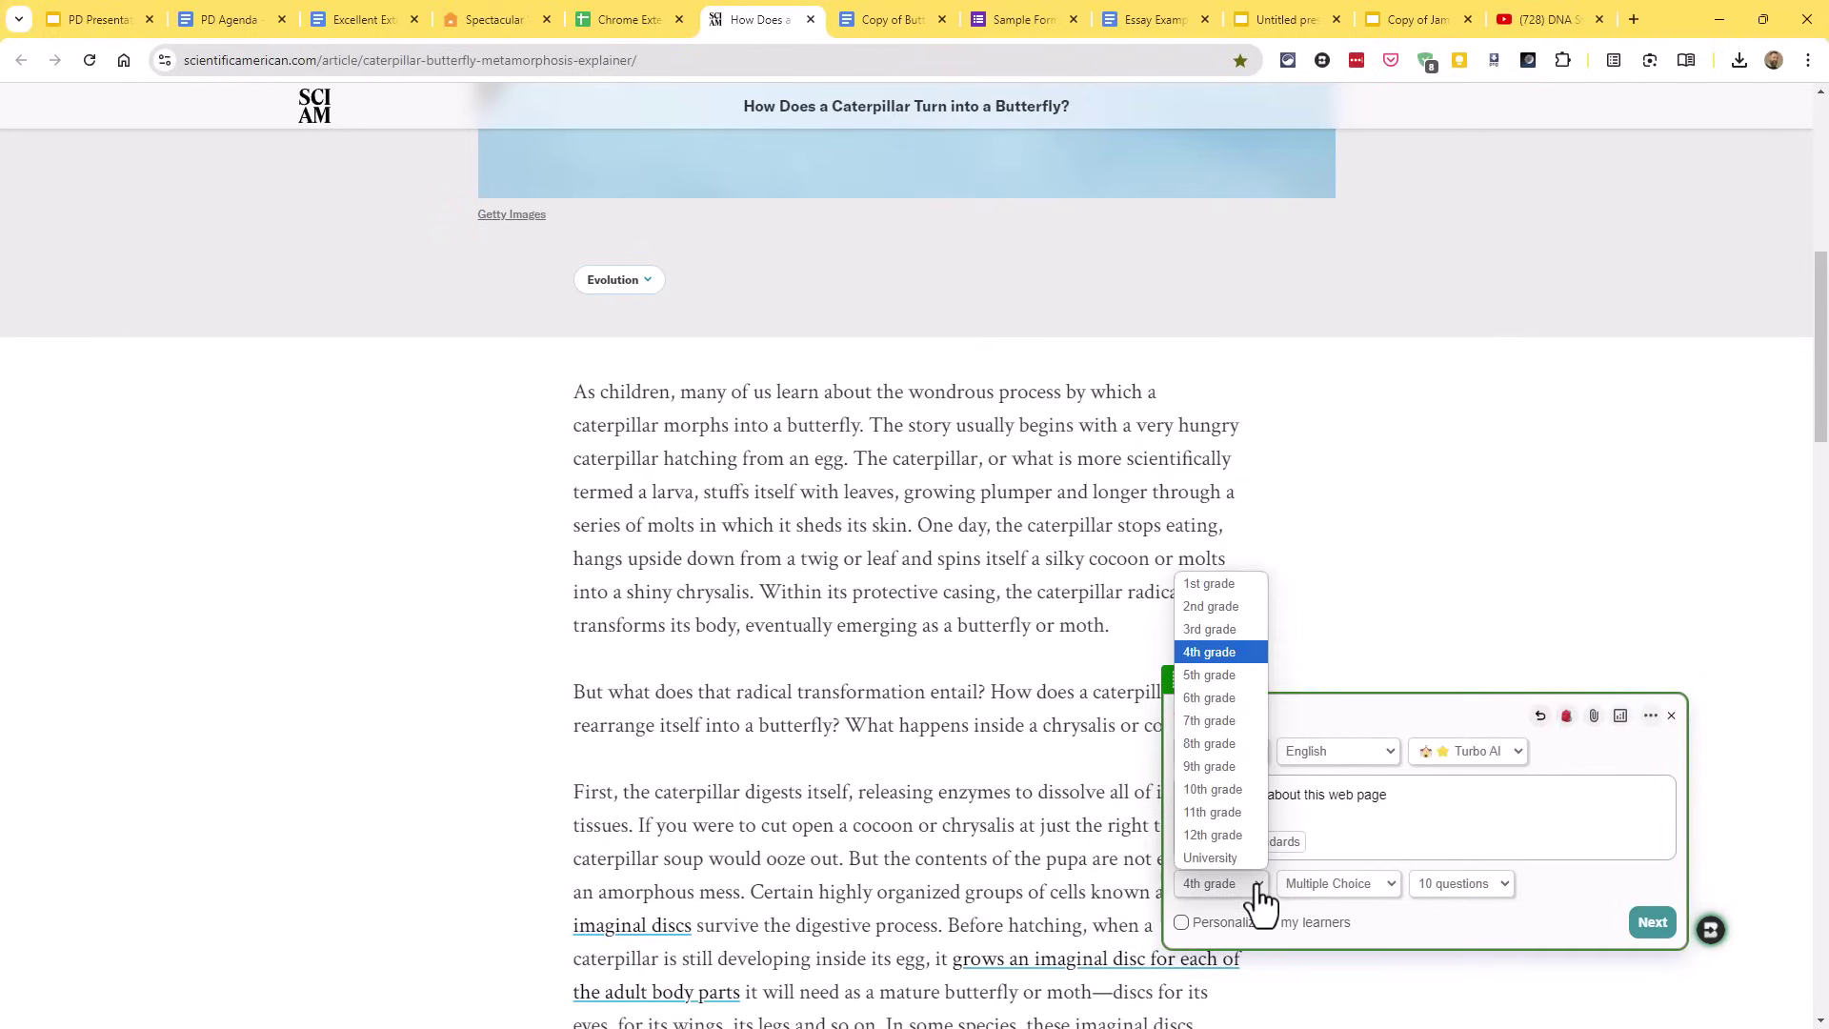
{"action": "left_click", "coordinate": [1237, 701]}
Step: Check the quiz's question type options, keeping Multiple Choice, and set the length to 5 questions
{"action": "left_click", "coordinate": [1380, 907]}
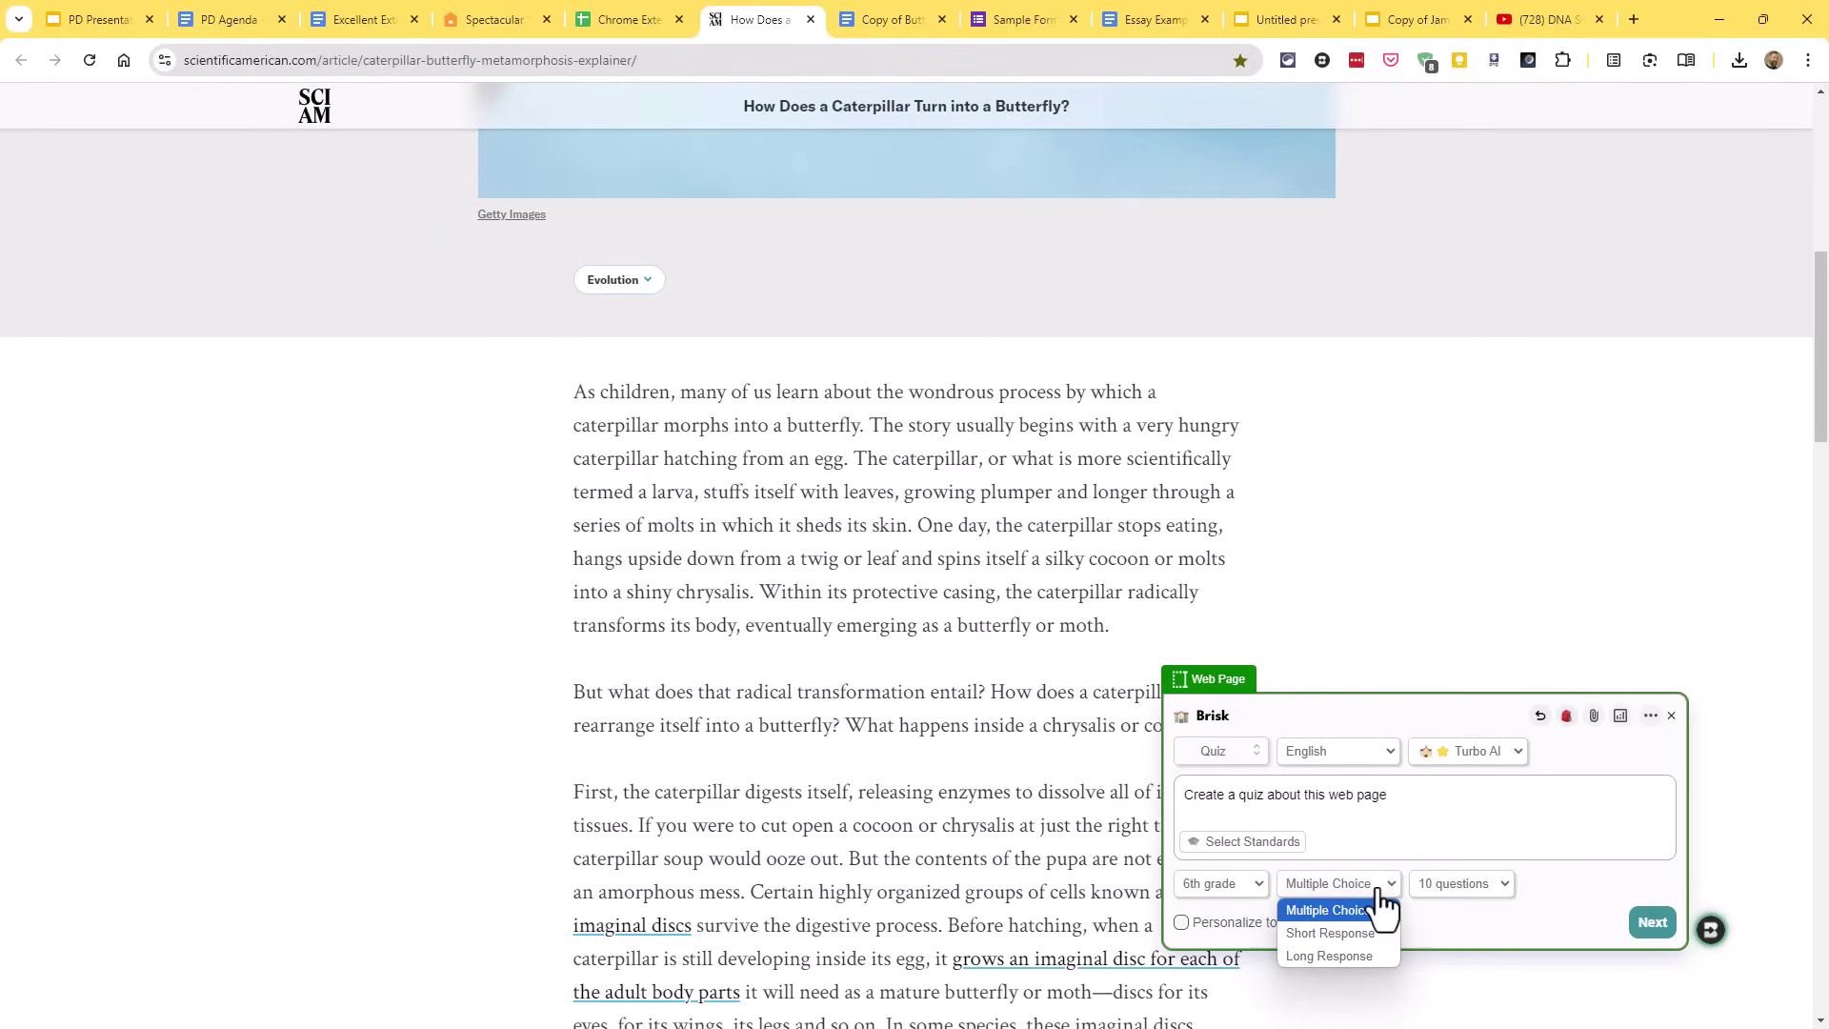
{"action": "left_click", "coordinate": [1461, 901]}
{"action": "left_click", "coordinate": [1560, 886]}
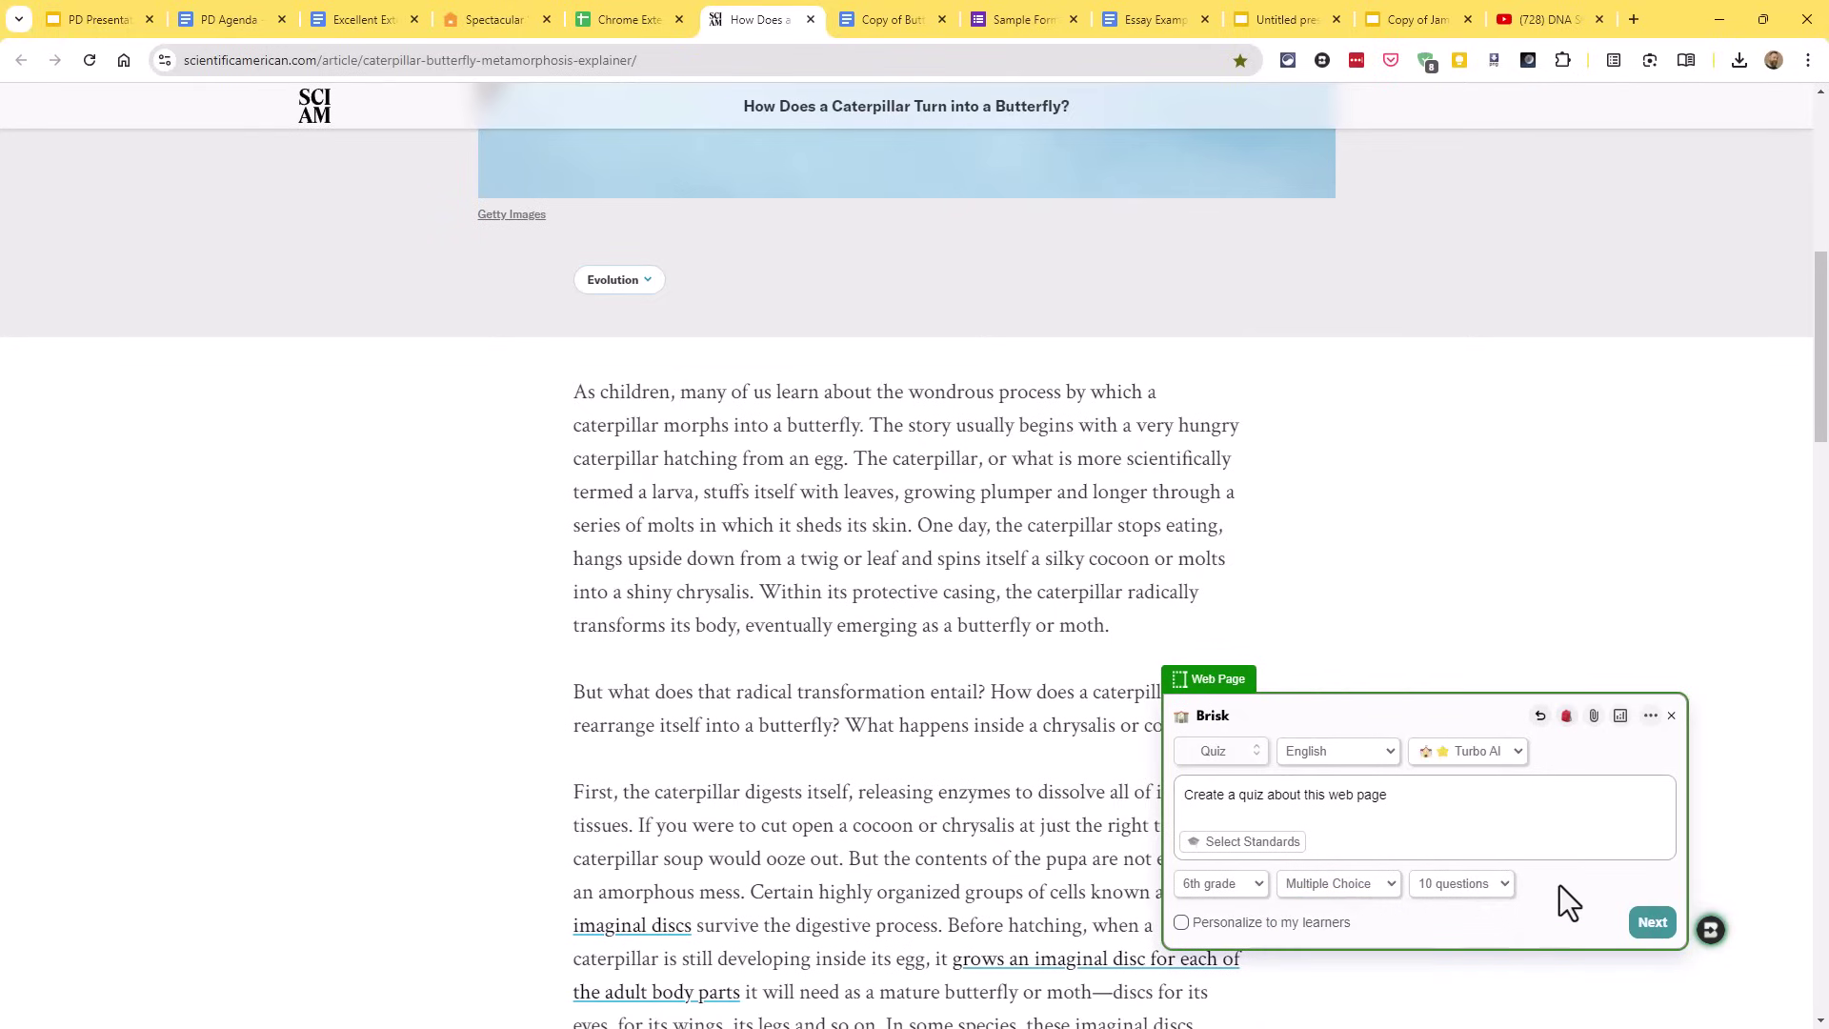
{"action": "left_click", "coordinate": [1492, 889]}
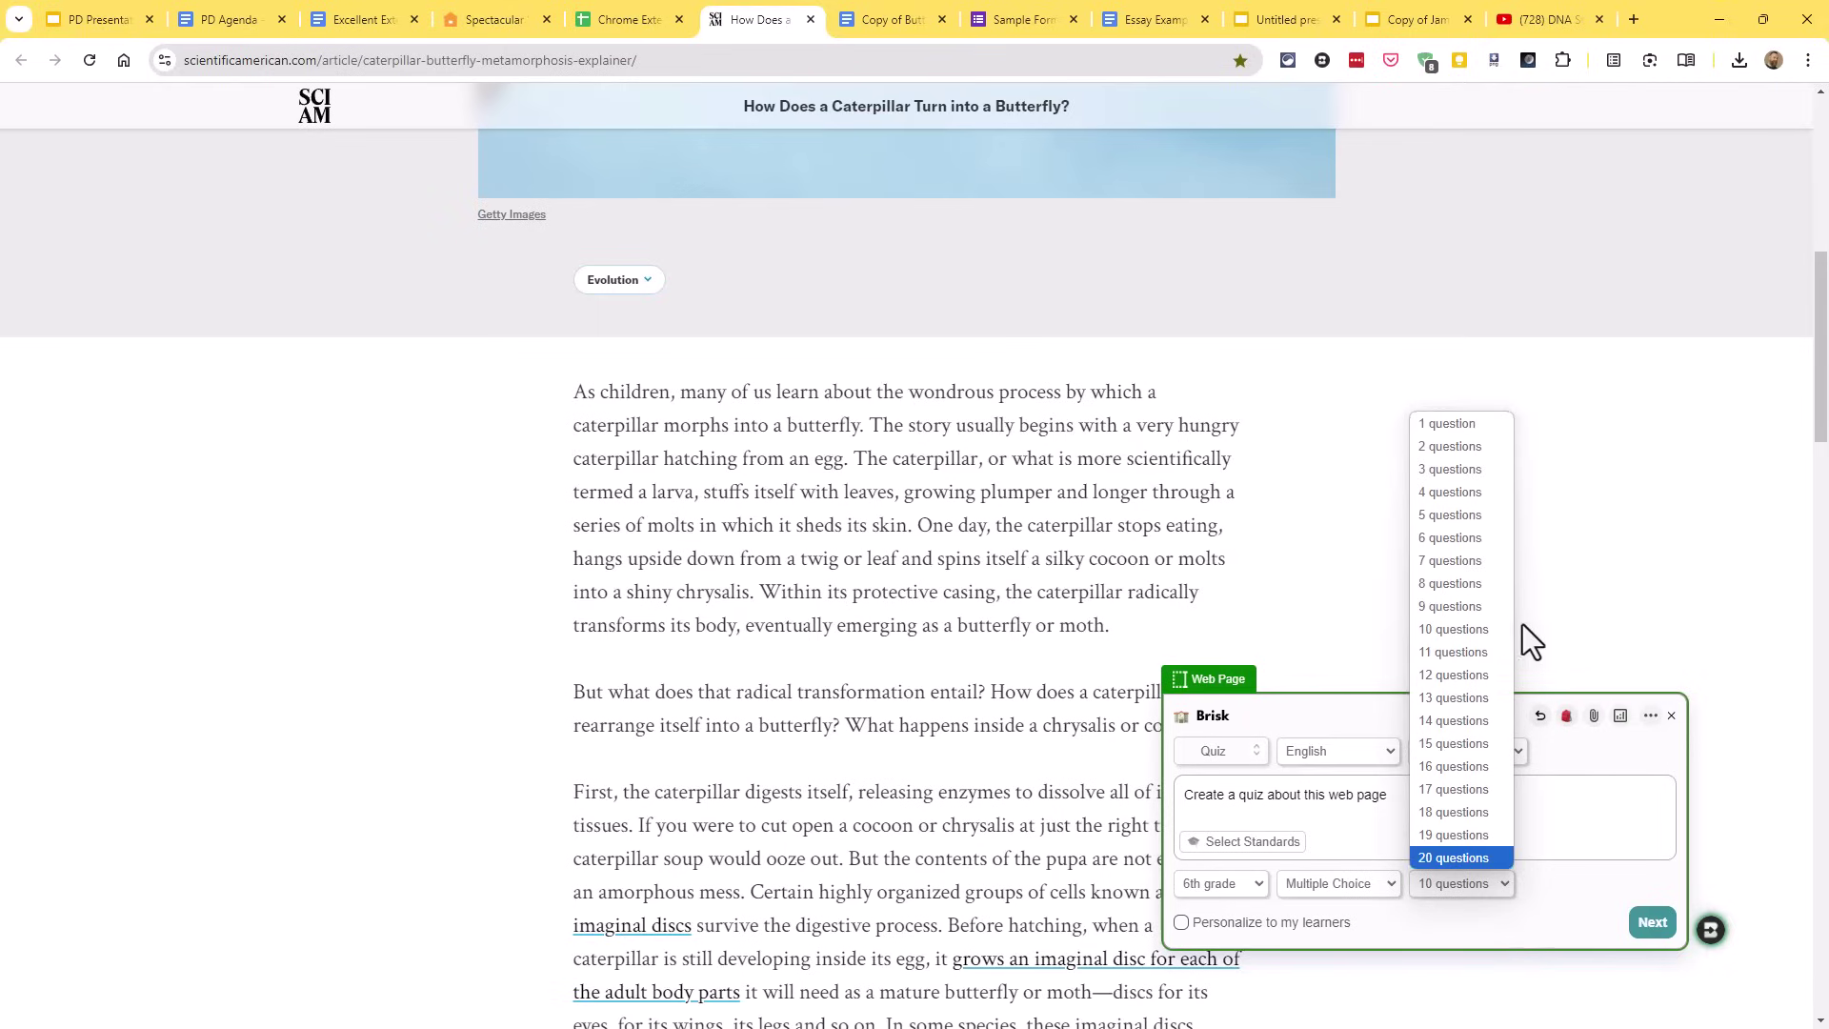
{"action": "left_click", "coordinate": [1460, 520]}
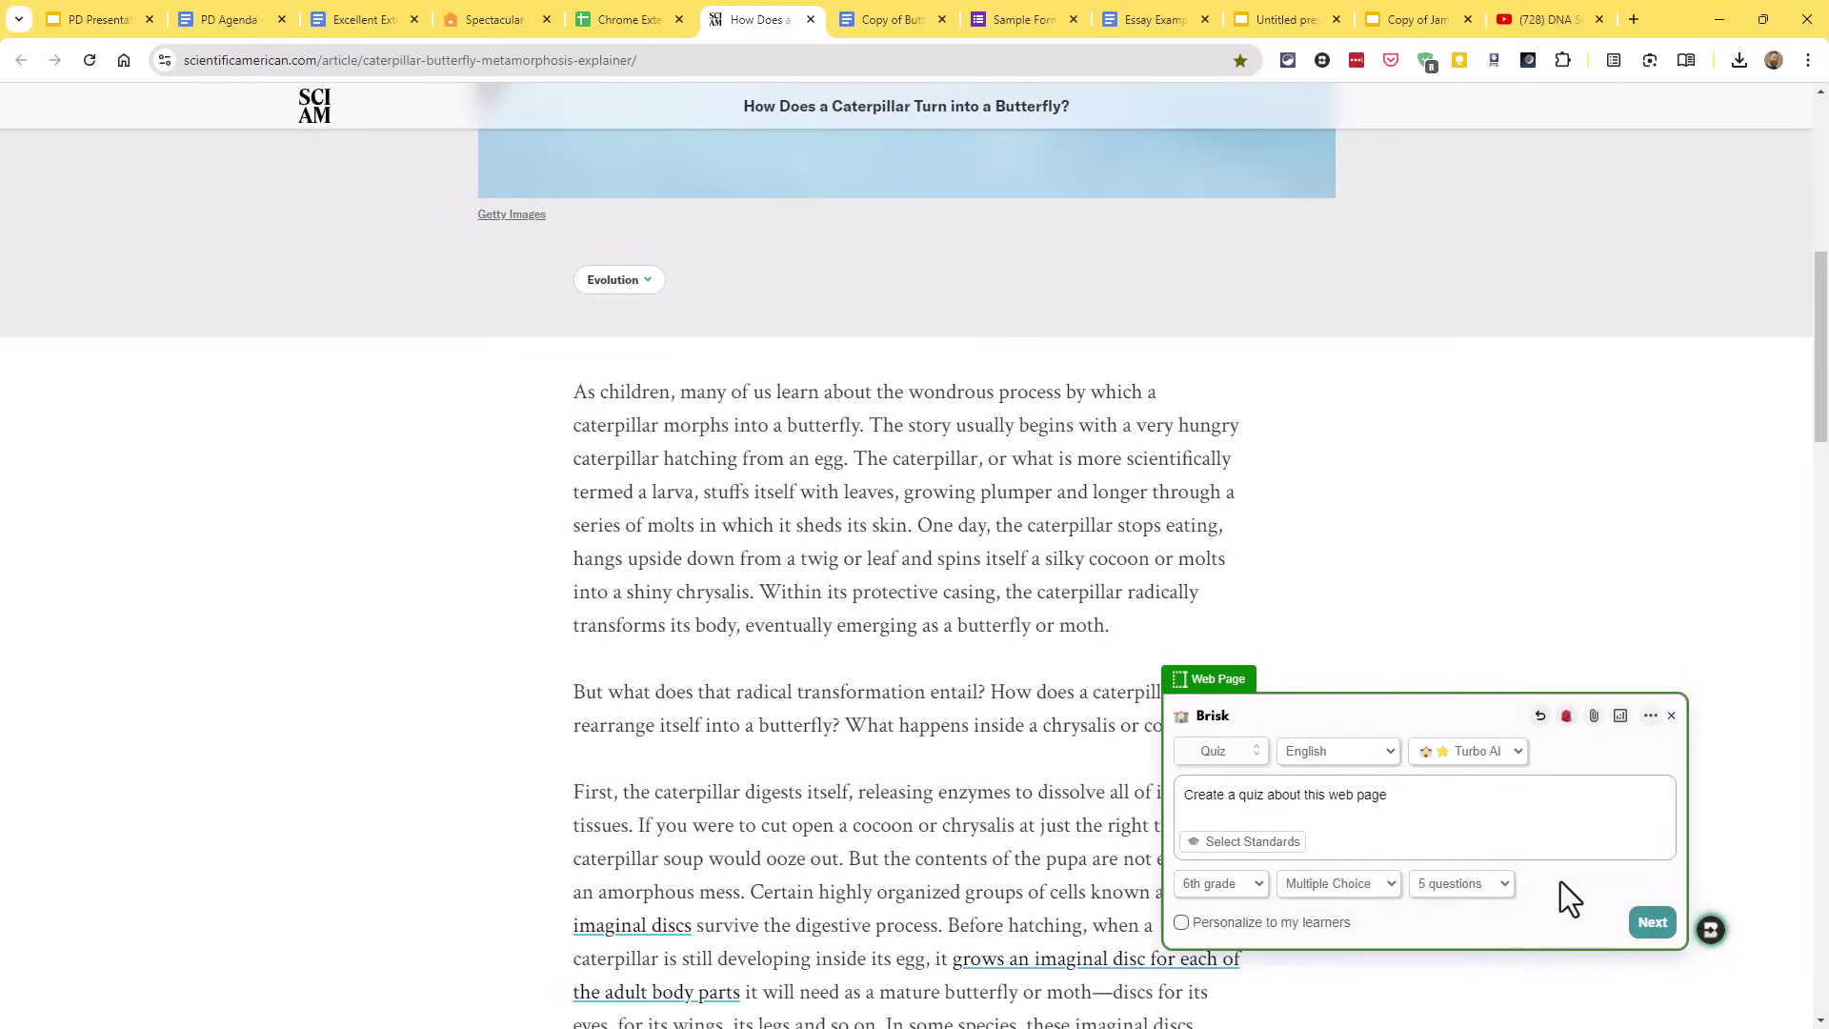
Step: Generate the Brisk quiz as a new Google Form
{"action": "left_click", "coordinate": [1652, 922]}
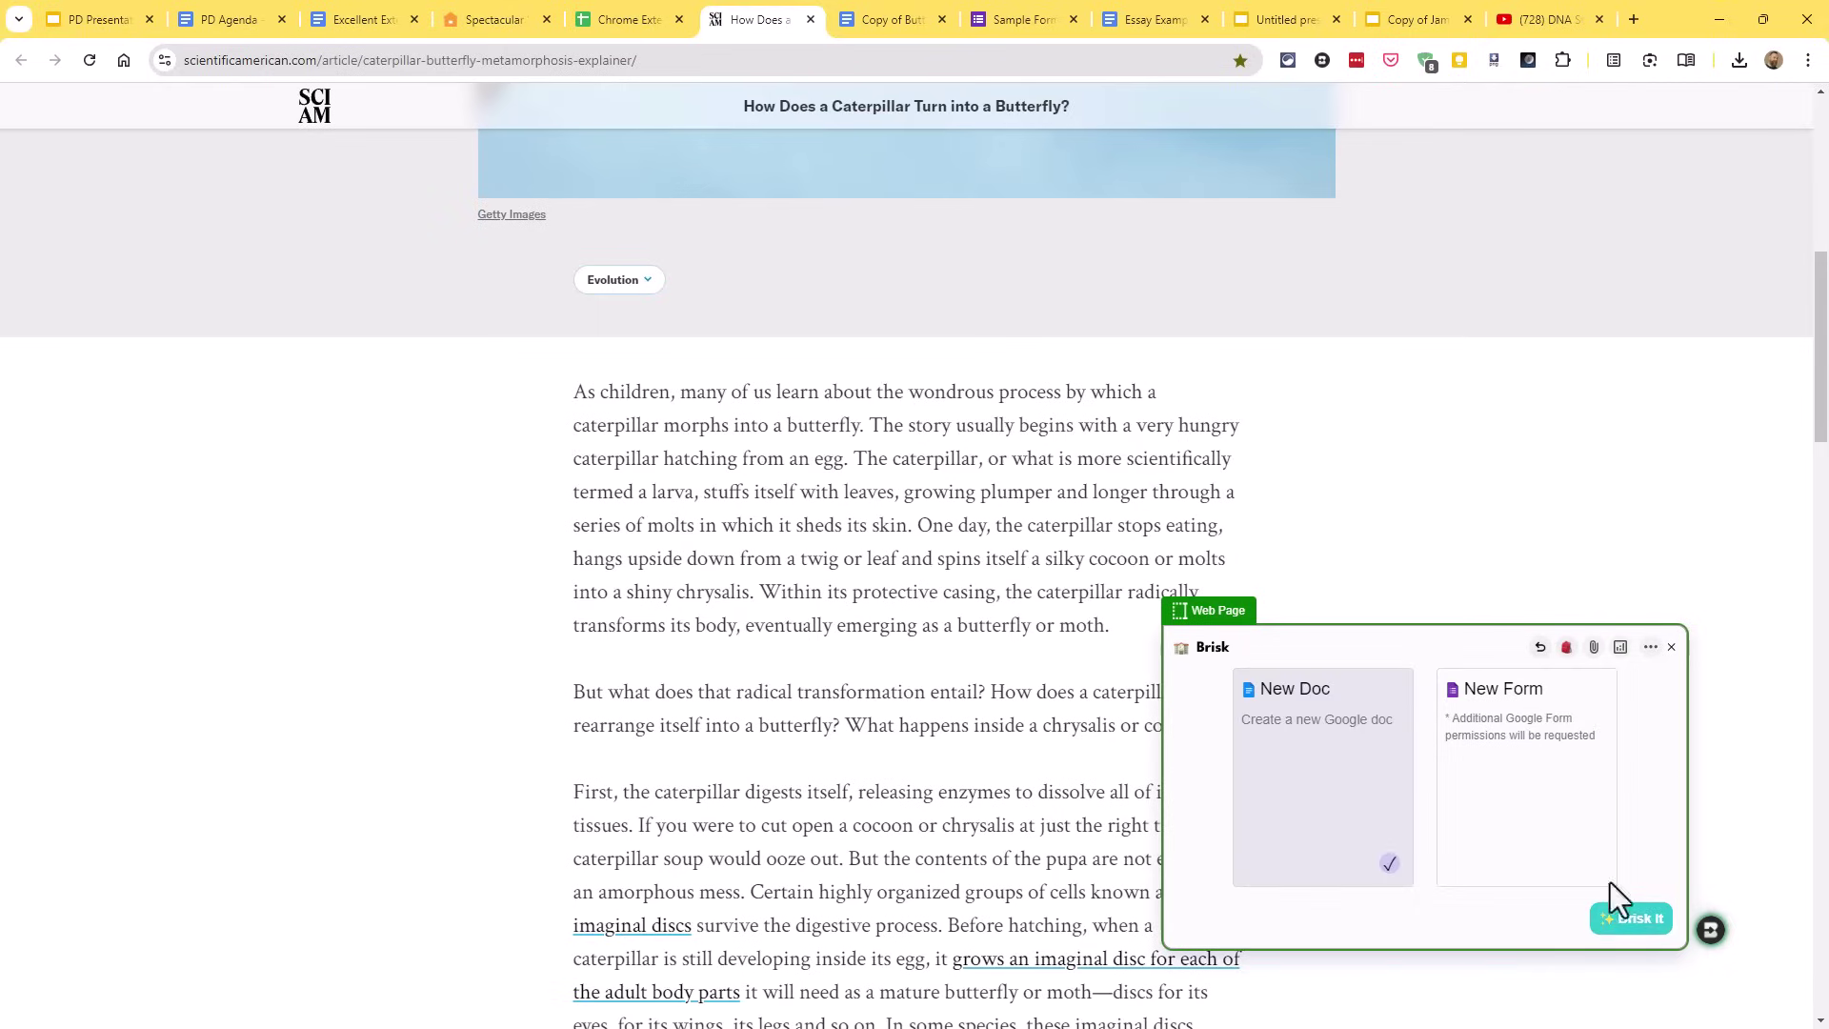
{"action": "left_click", "coordinate": [1526, 803]}
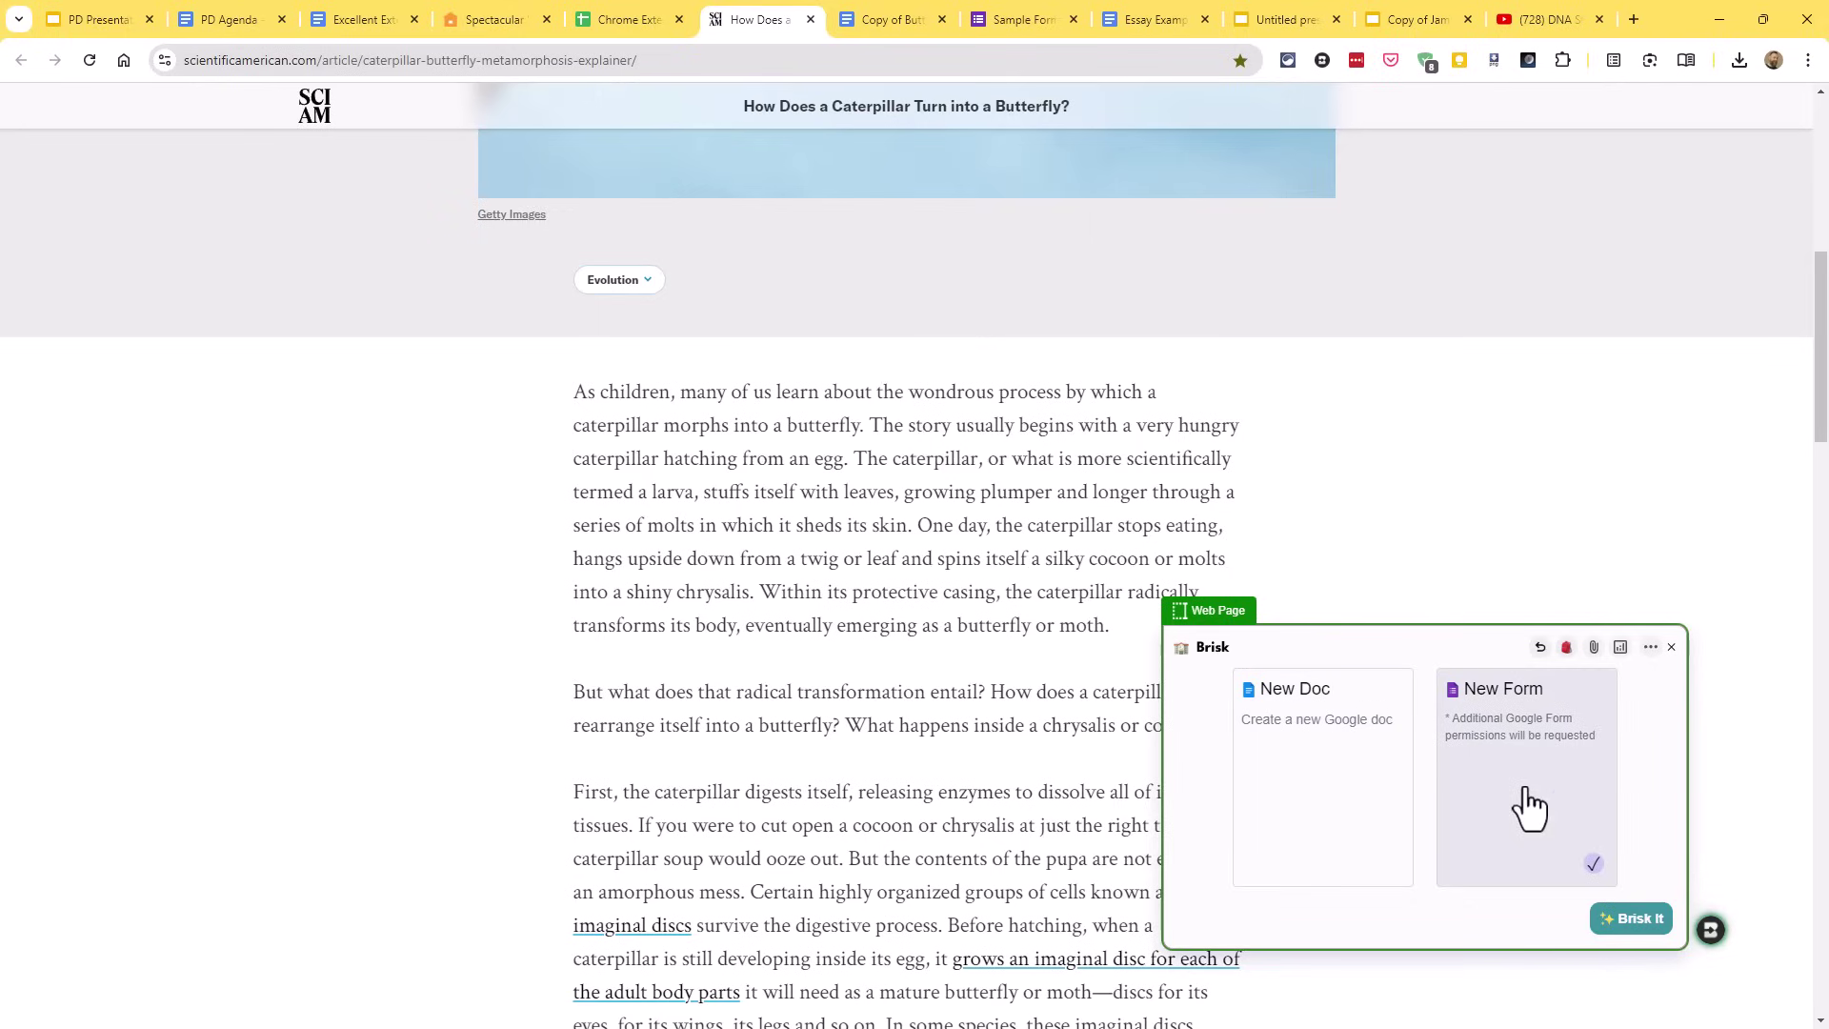
{"action": "left_click", "coordinate": [1637, 920]}
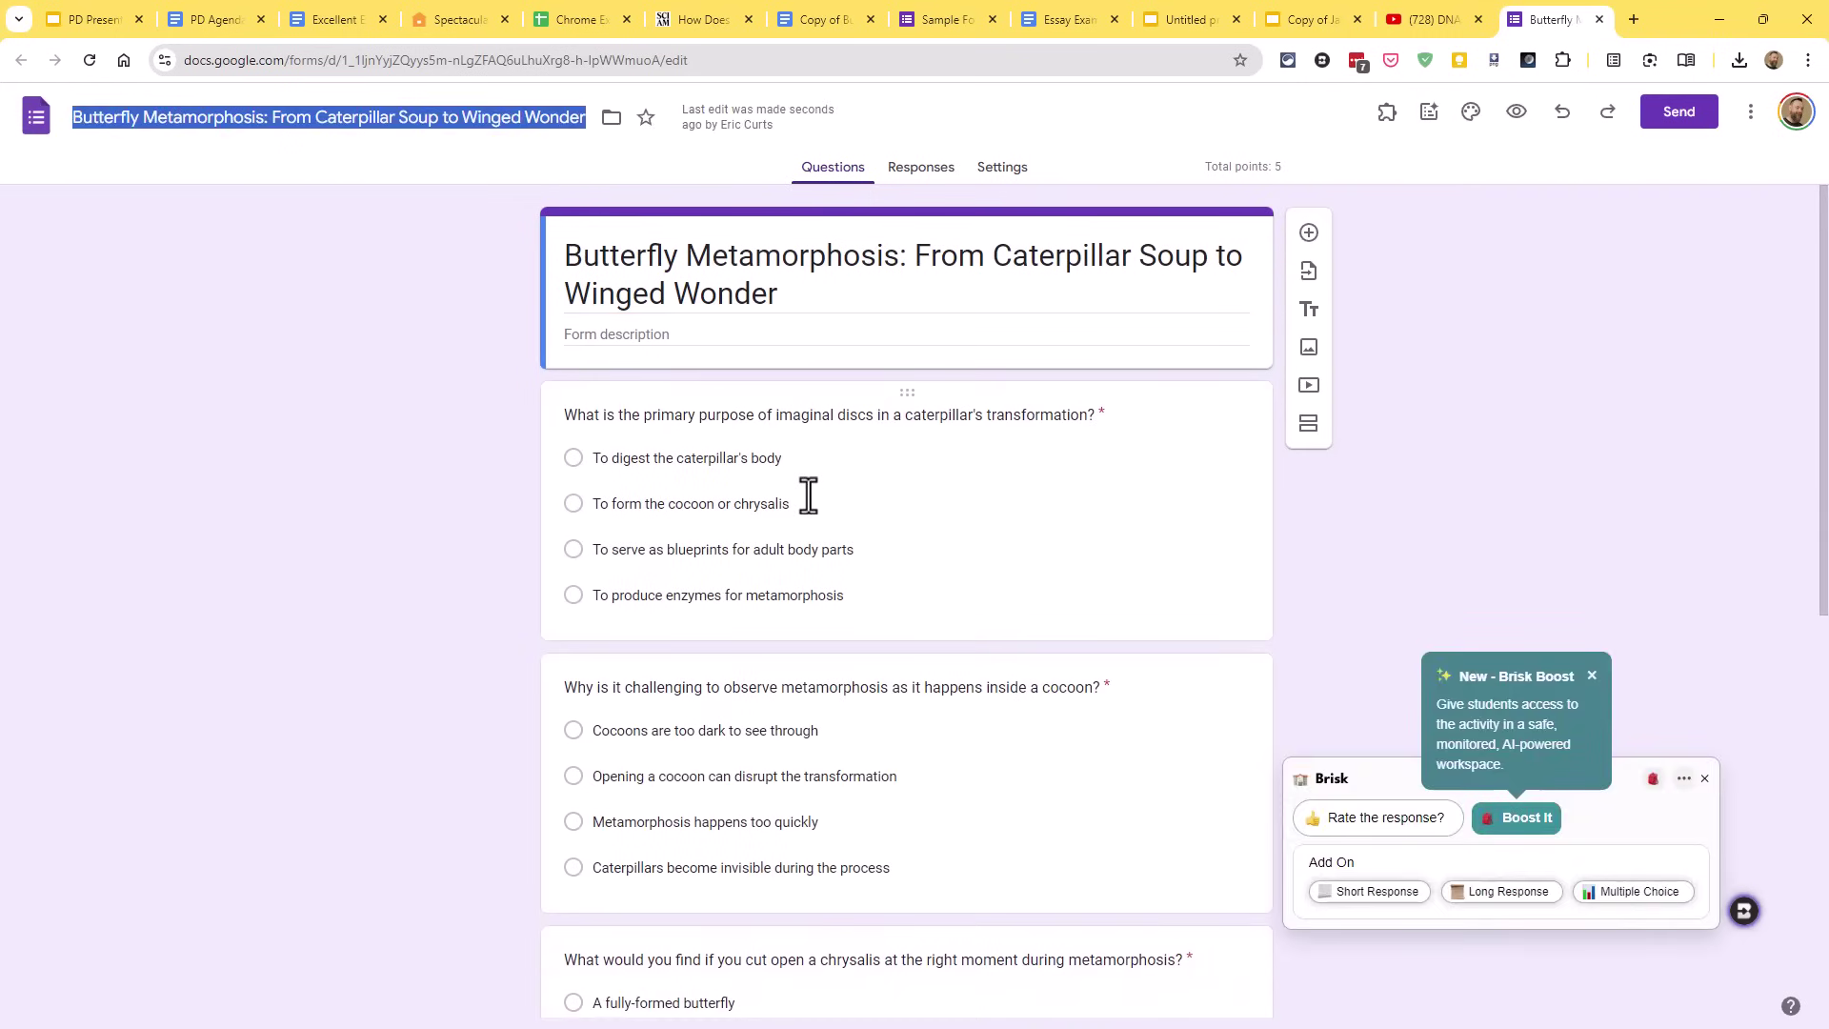
Step: Review the generated quiz form's questions and the first question's marked answer, and close the Brisk panel
{"action": "scroll", "coordinate": [808, 494], "scroll_direction": "down", "scroll_amount": 7}
{"action": "scroll", "coordinate": [809, 494], "scroll_direction": "down", "scroll_amount": 2}
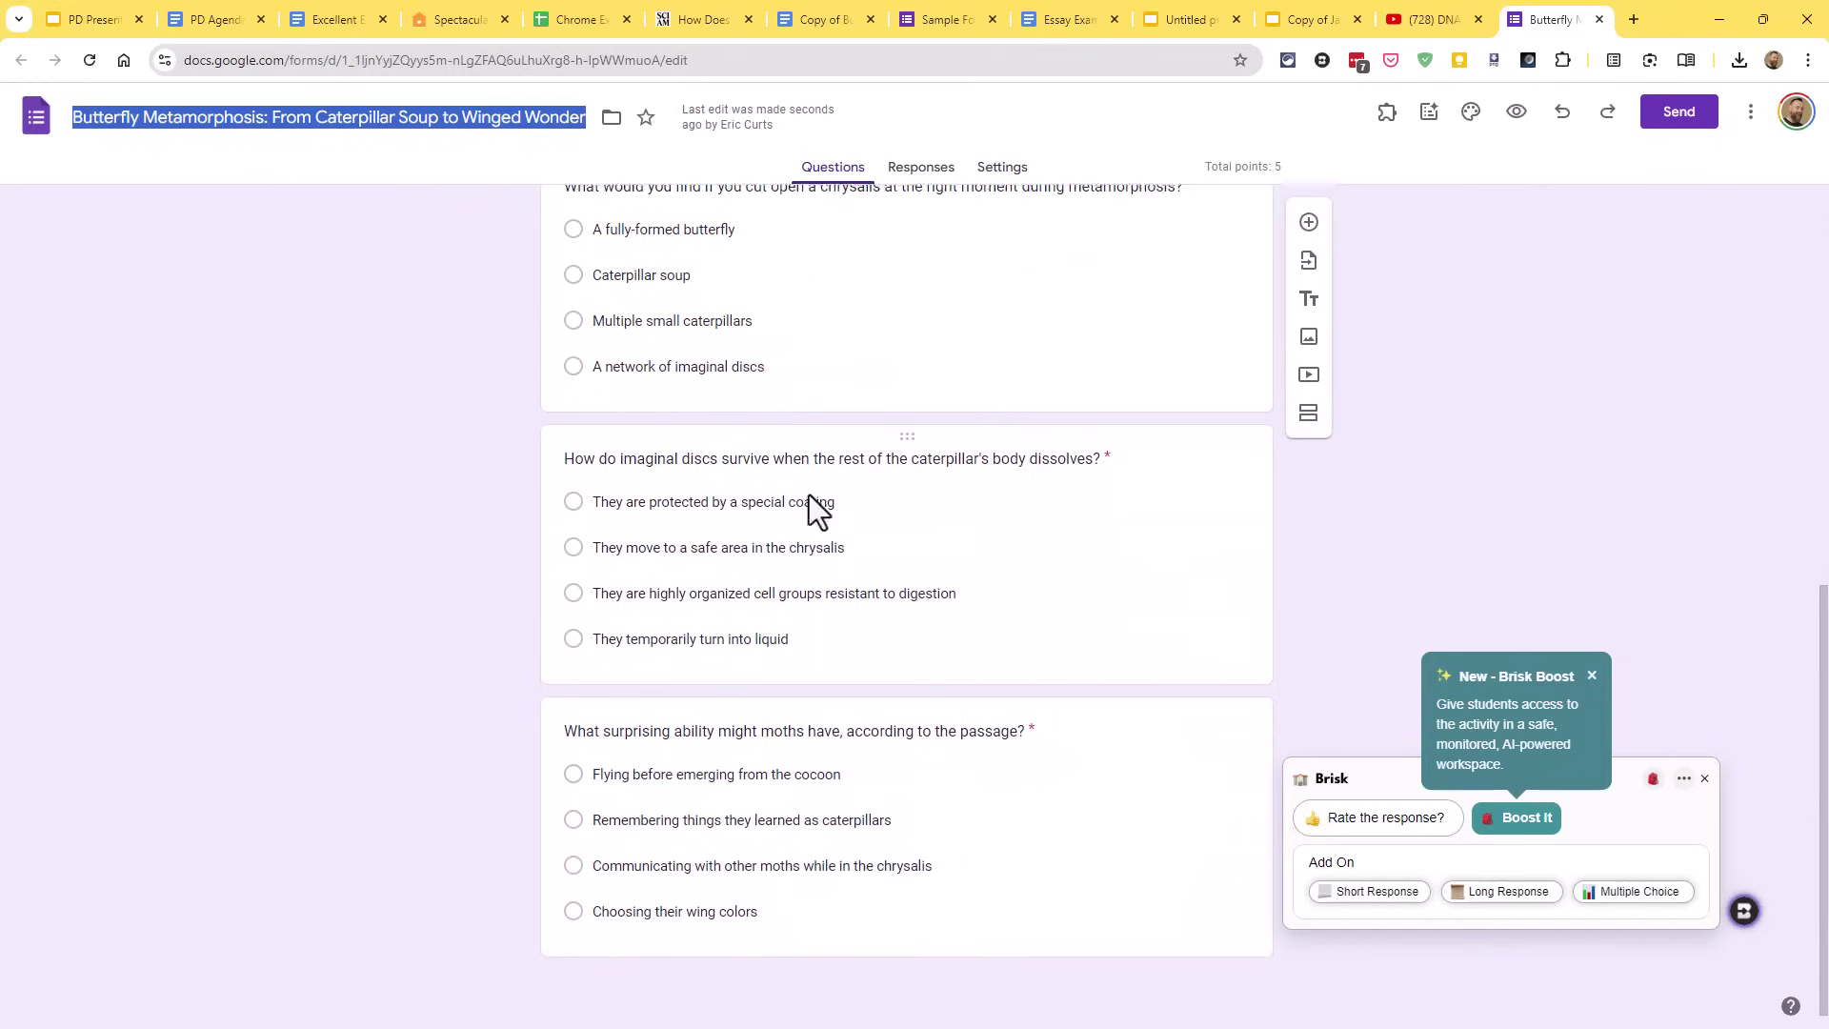
{"action": "scroll", "coordinate": [811, 498], "scroll_direction": "up", "scroll_amount": 8}
{"action": "left_click", "coordinate": [833, 494]}
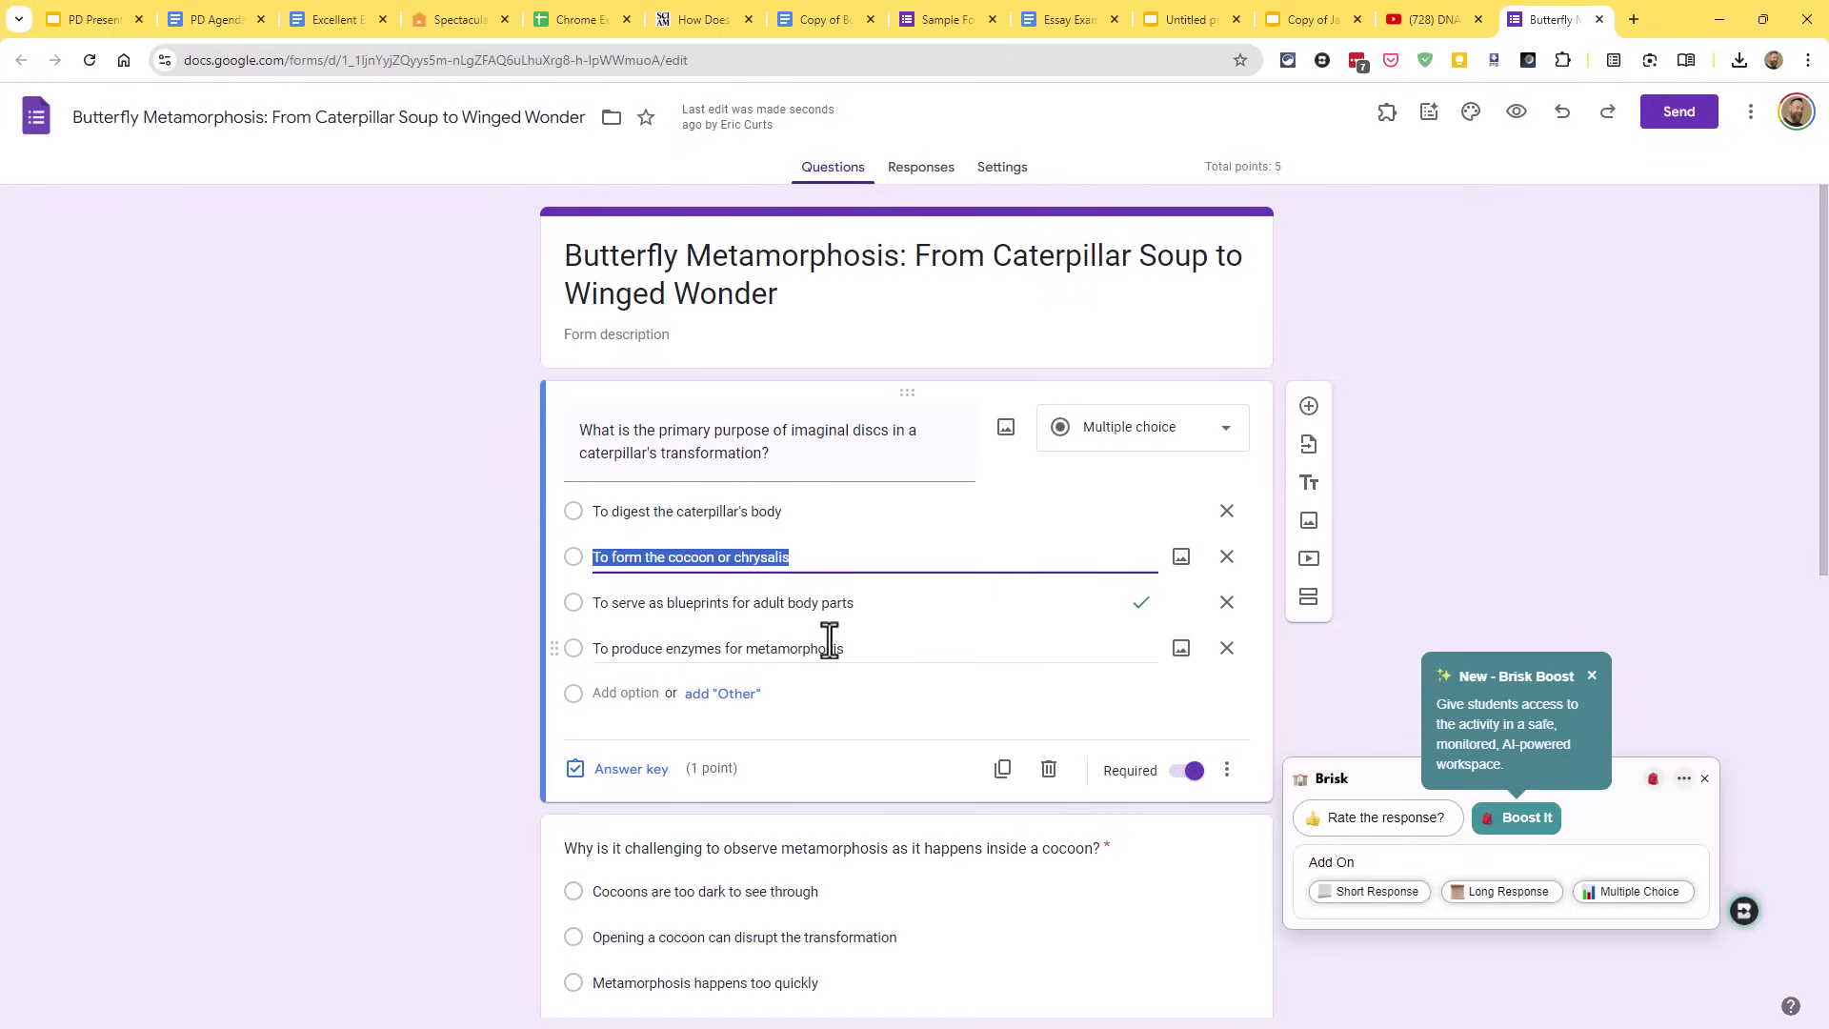
{"action": "left_click", "coordinate": [1586, 494]}
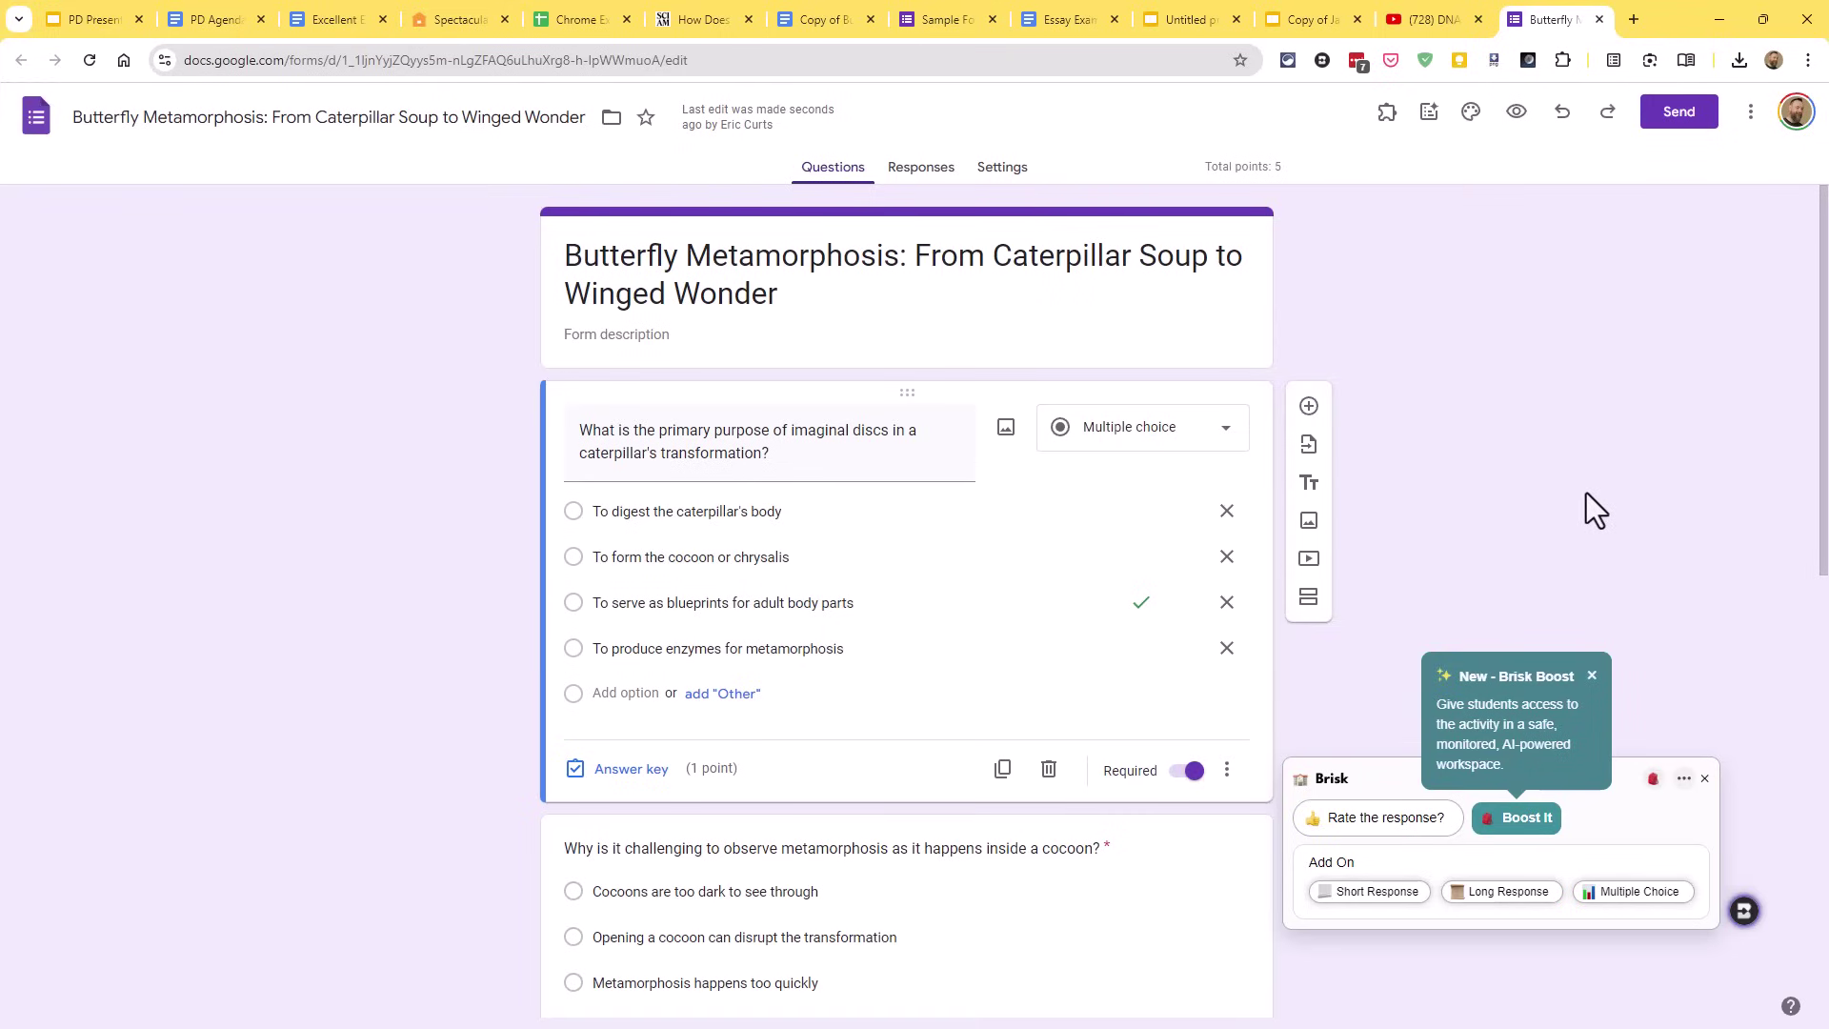
{"action": "left_click", "coordinate": [1704, 778]}
{"action": "scroll", "coordinate": [1088, 625], "scroll_direction": "down", "scroll_amount": 8}
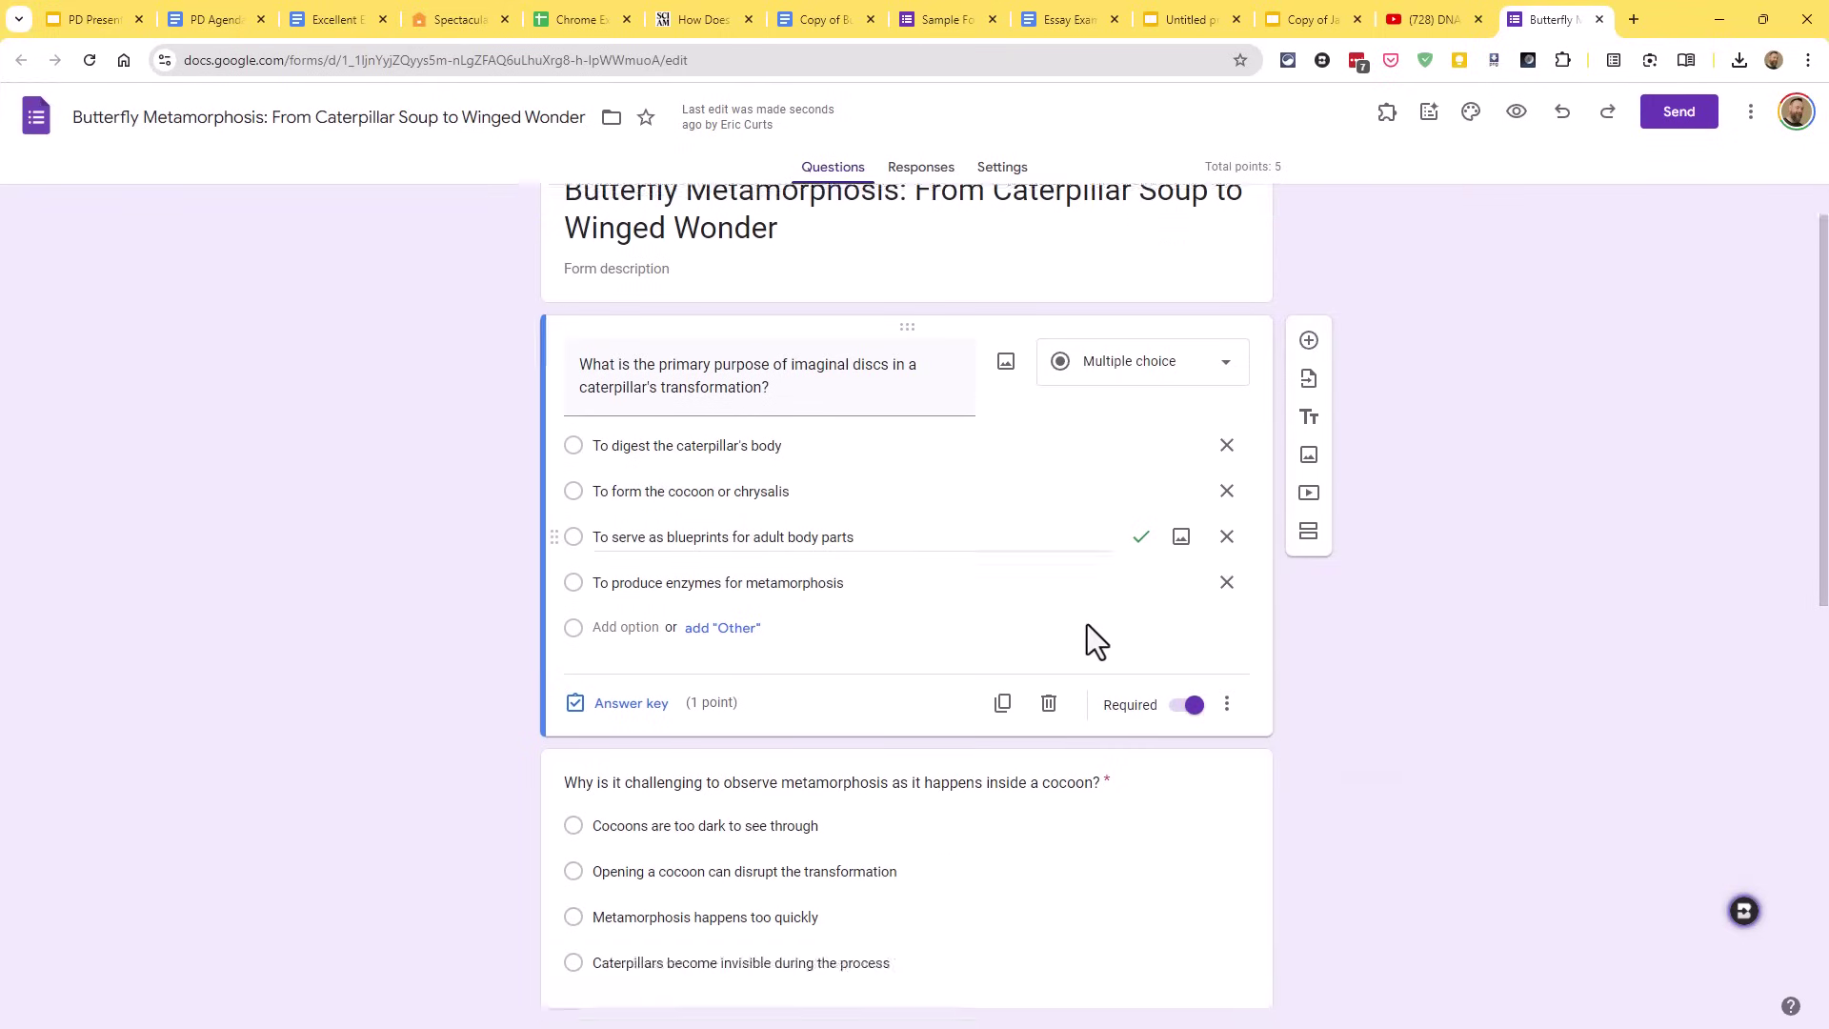
{"action": "scroll", "coordinate": [1093, 628], "scroll_direction": "up", "scroll_amount": 10}
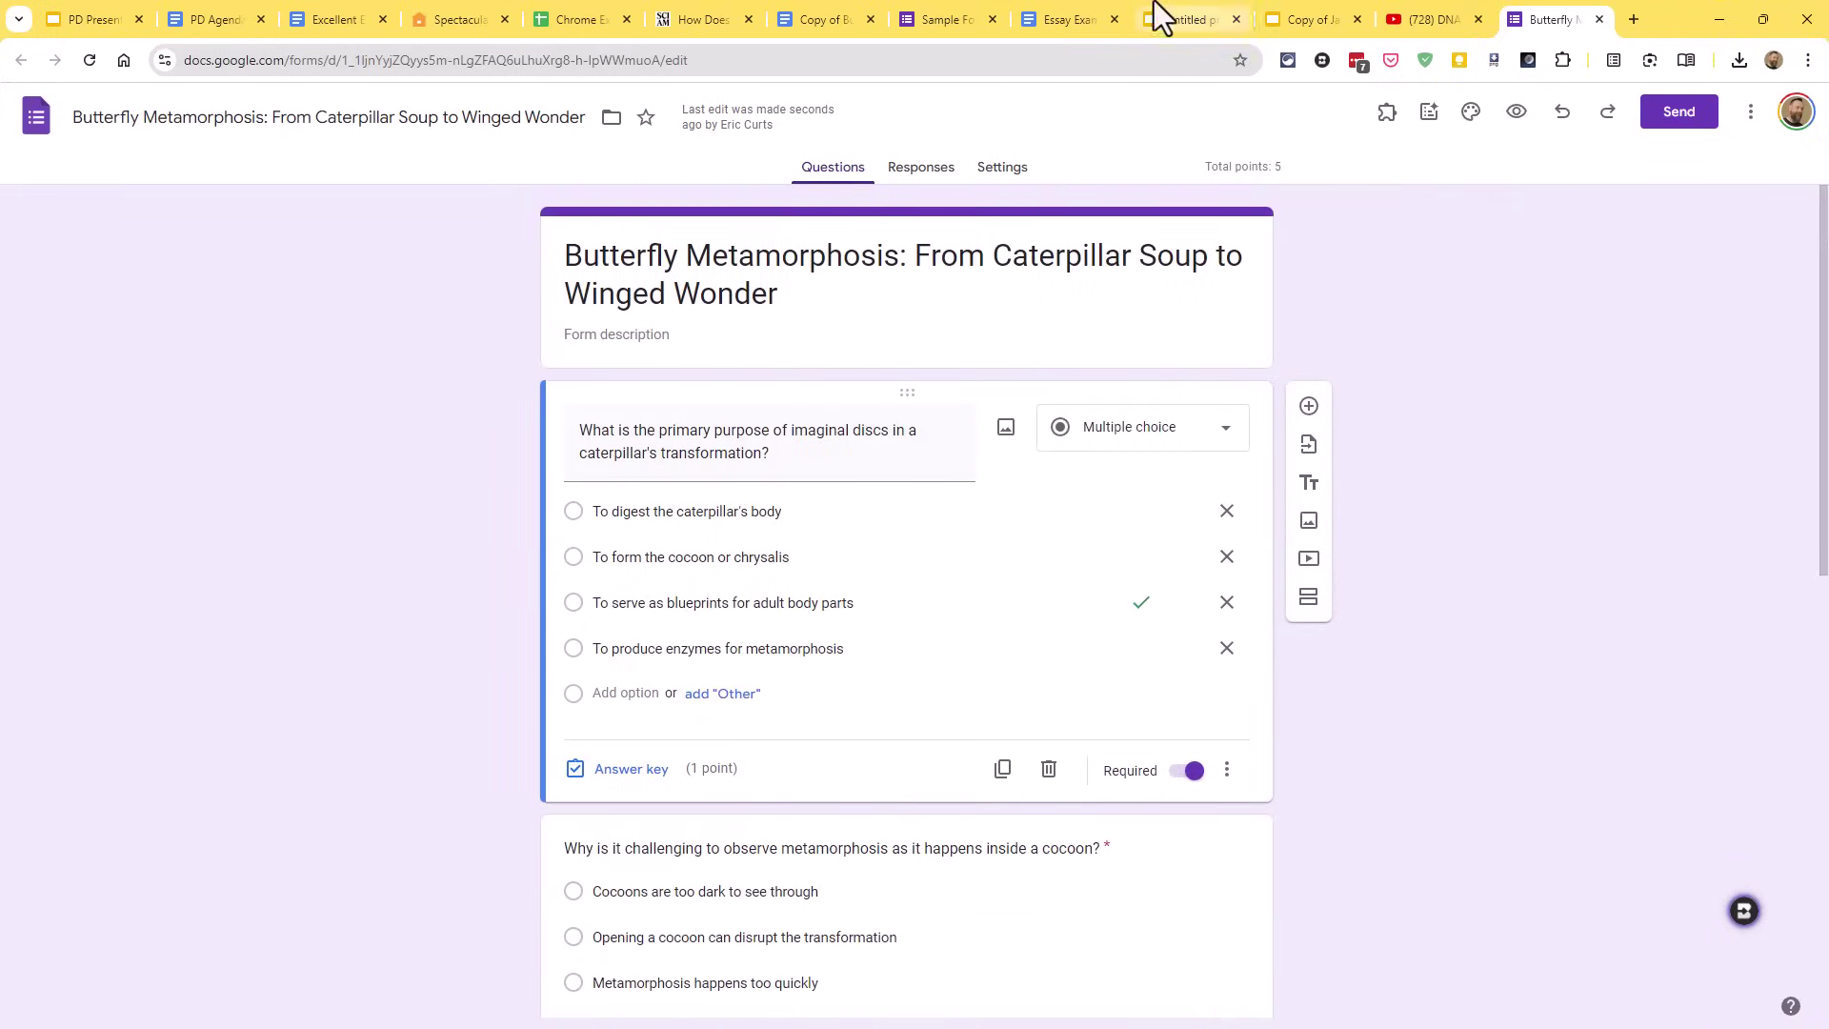
Step: Switch back to the caterpillar article and generate a 6th grade presentation with images in Brisk, changing the number of slides
{"action": "left_click", "coordinate": [678, 20]}
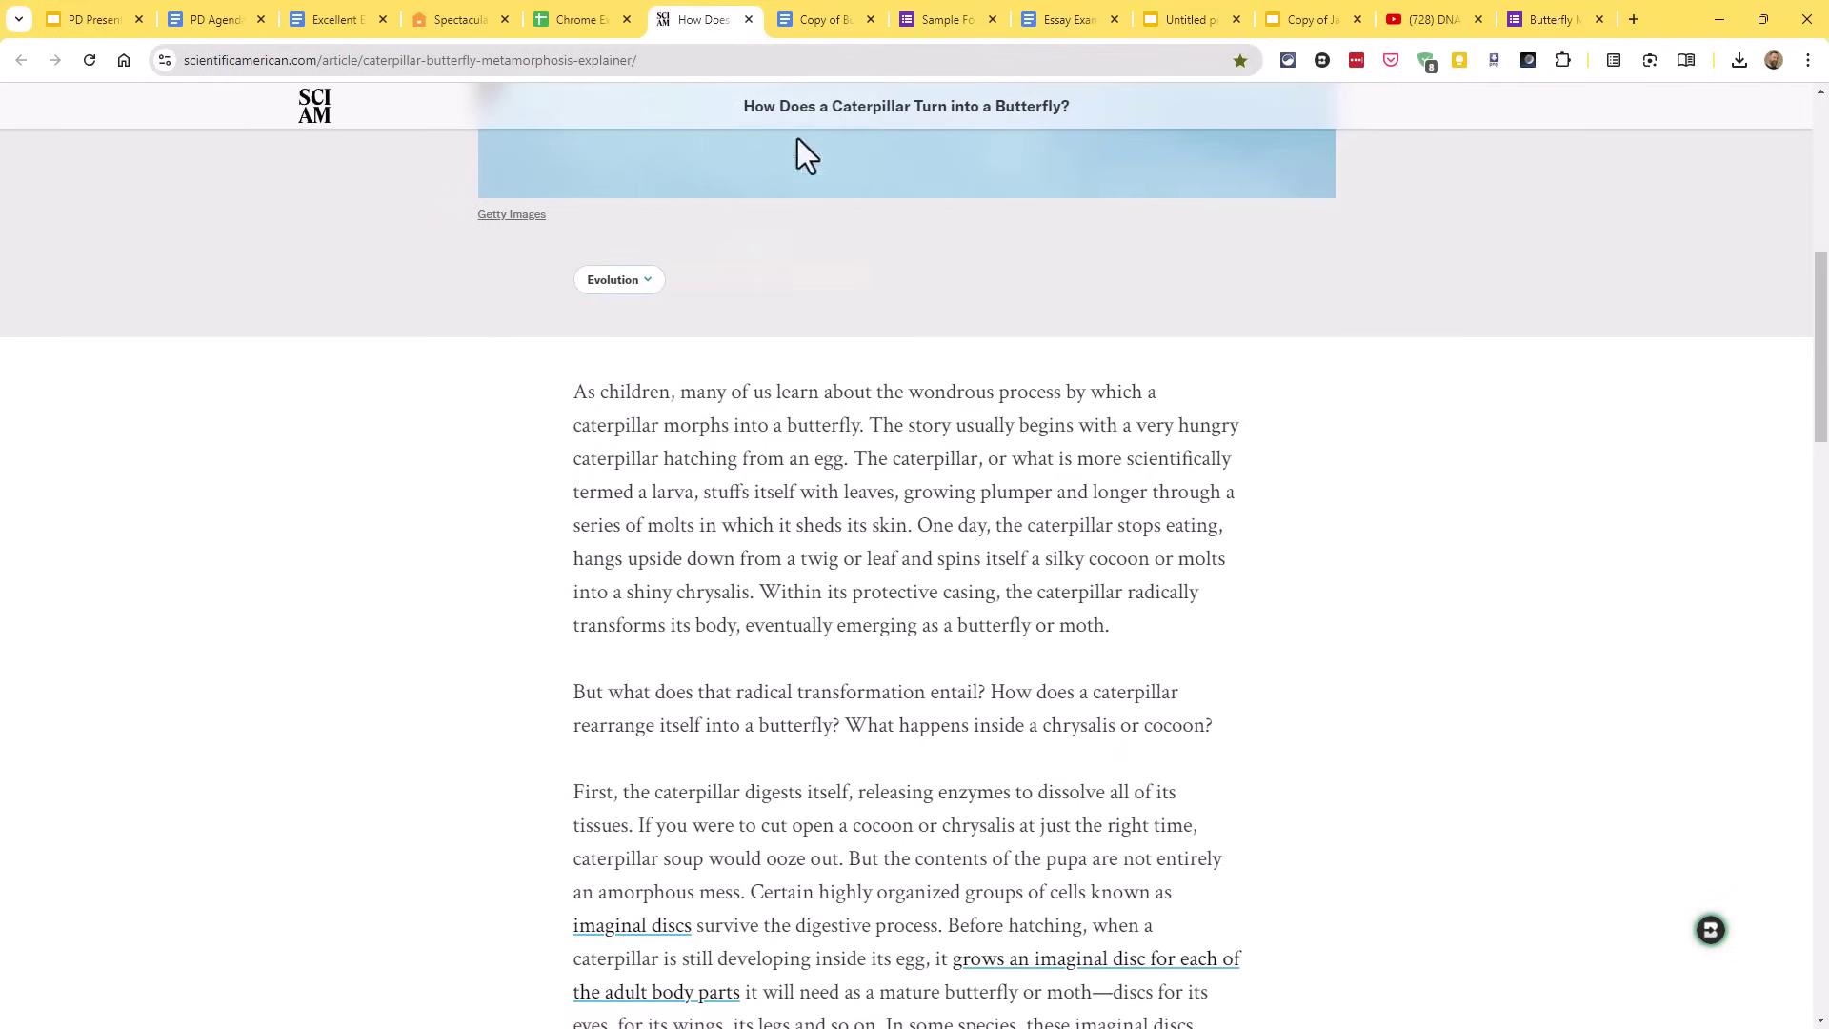
{"action": "left_click", "coordinate": [1711, 932]}
{"action": "left_click", "coordinate": [1410, 739]}
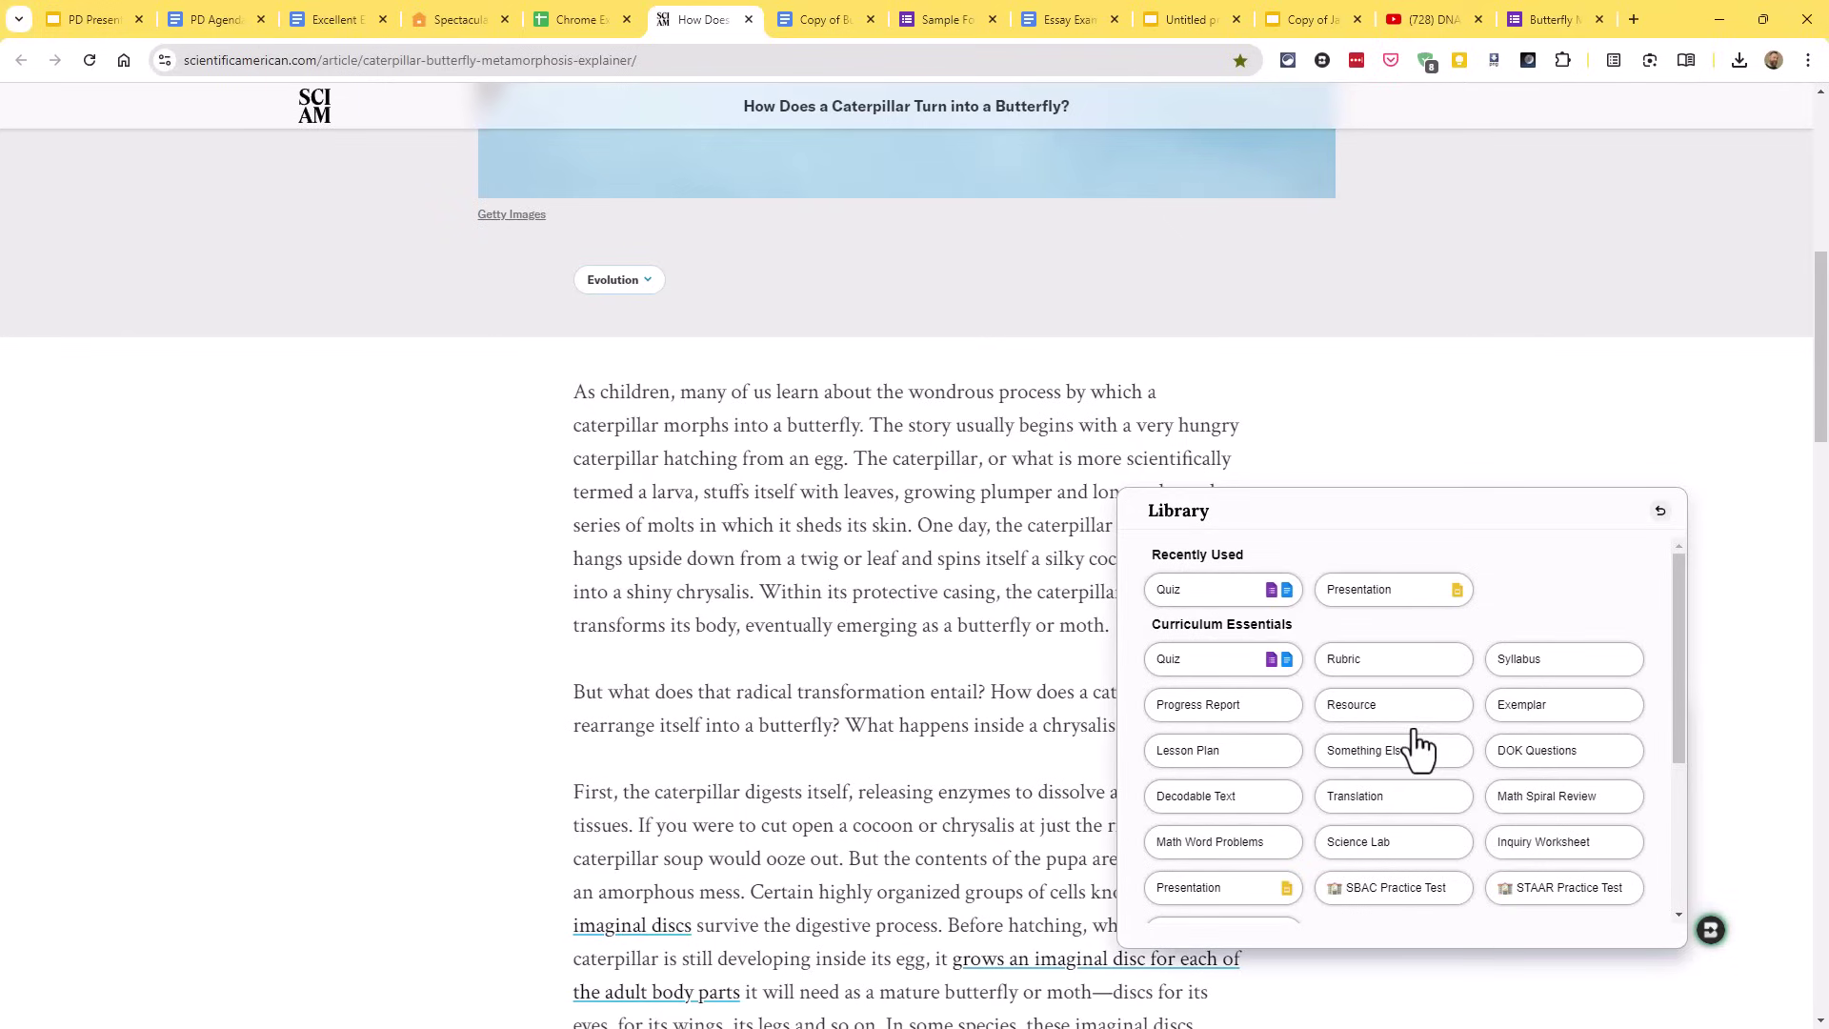
{"action": "left_click", "coordinate": [1231, 890]}
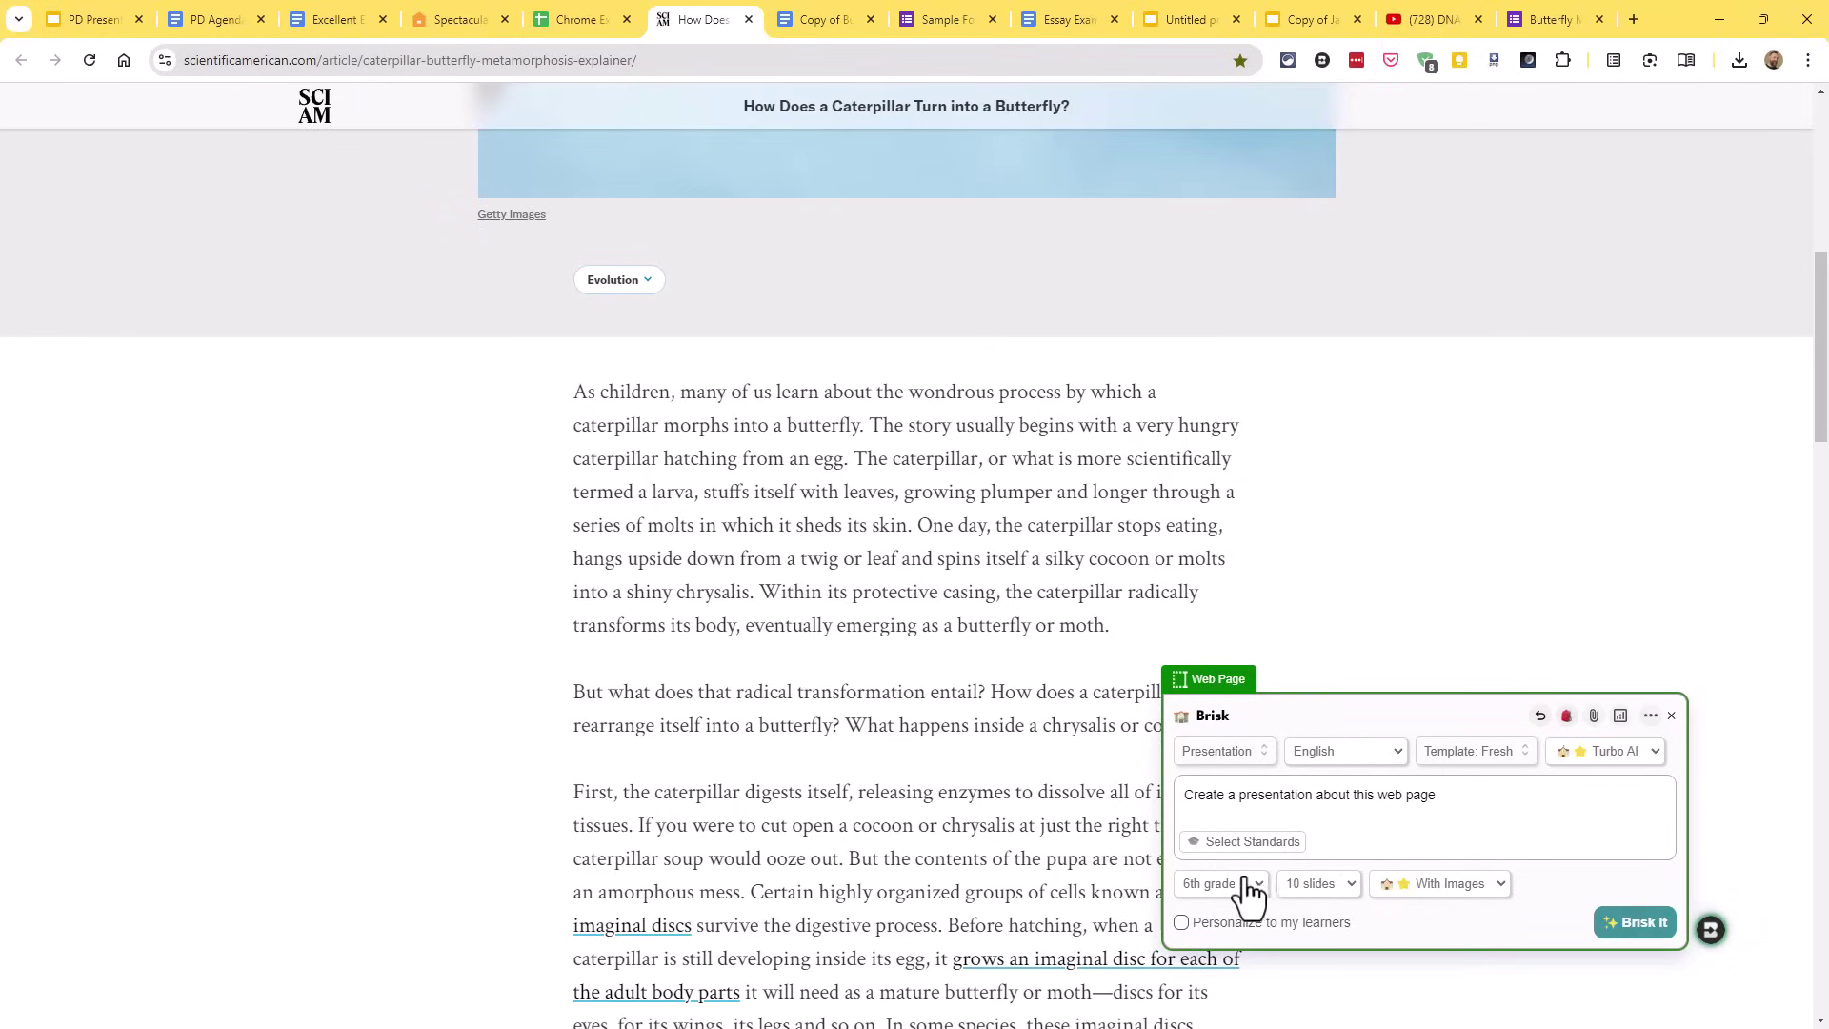
{"action": "left_click", "coordinate": [1341, 891]}
{"action": "left_click", "coordinate": [1315, 524]}
{"action": "left_click", "coordinate": [1640, 930]}
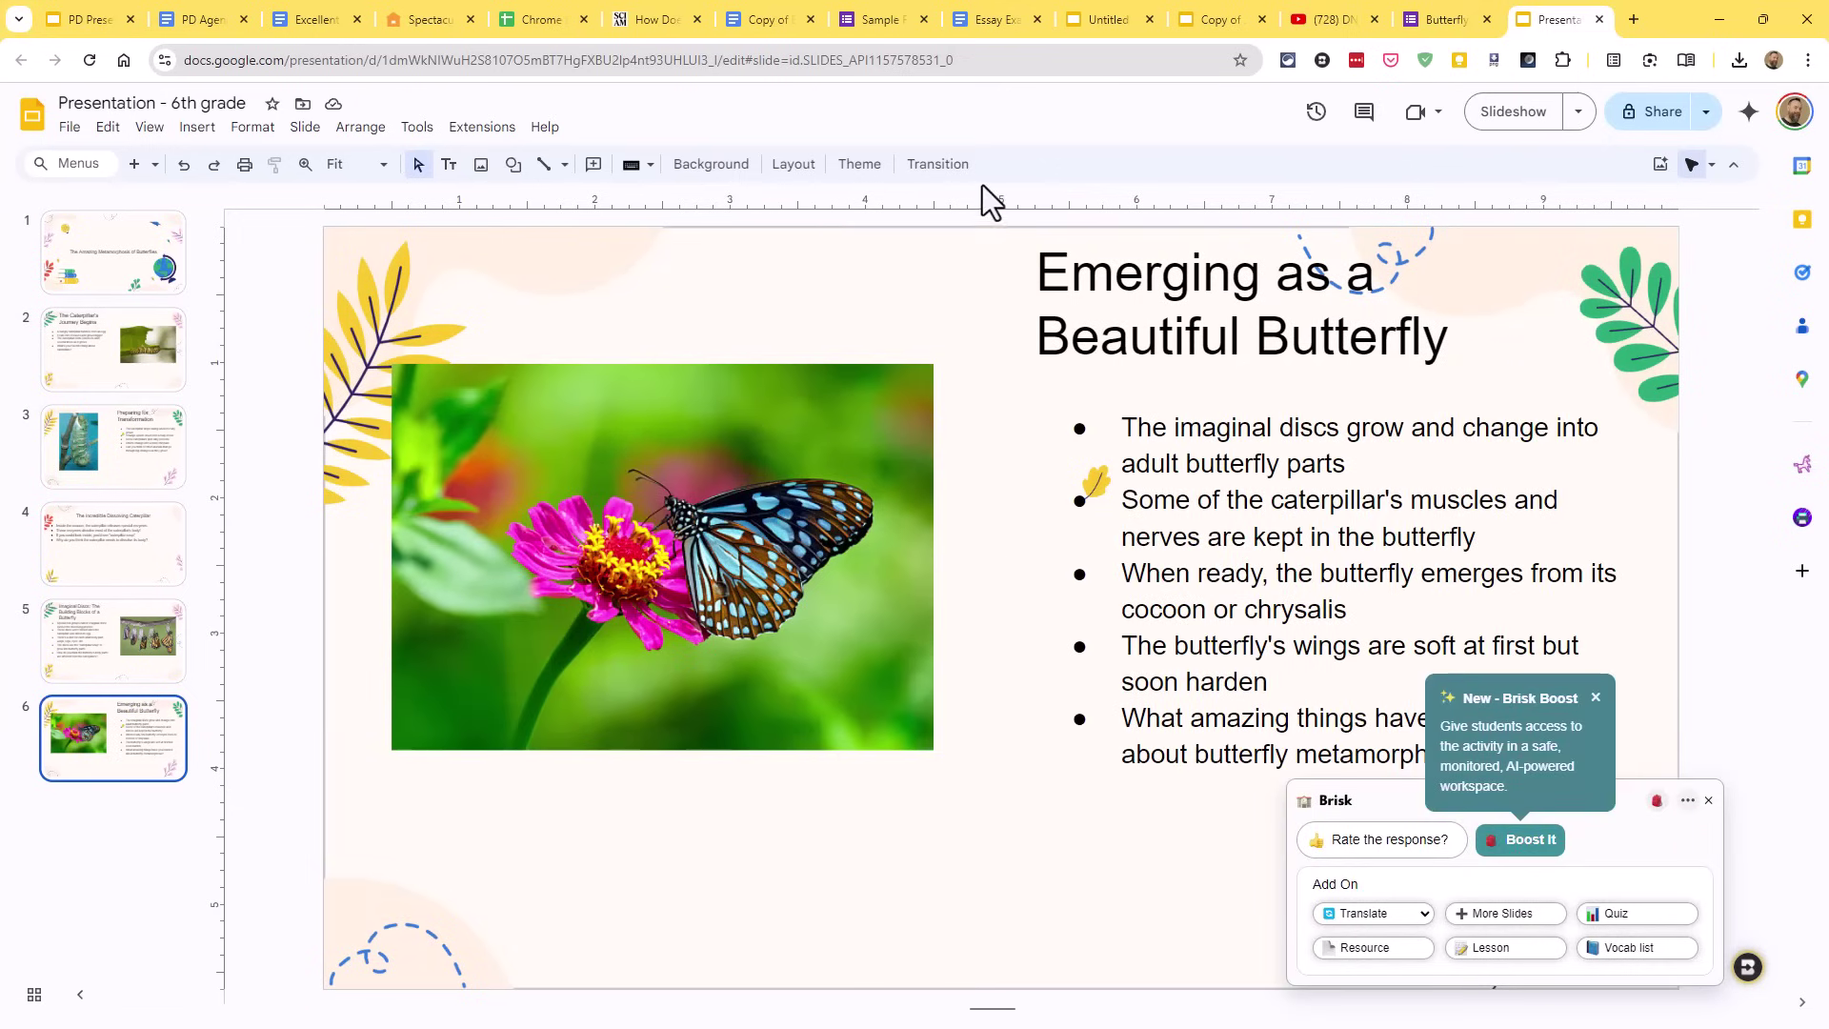
Step: Return to the caterpillar article, reload it, and have Brisk rewrite it at a 4th Grade reading level, dismissing the follow-up options
{"action": "left_click", "coordinate": [648, 20]}
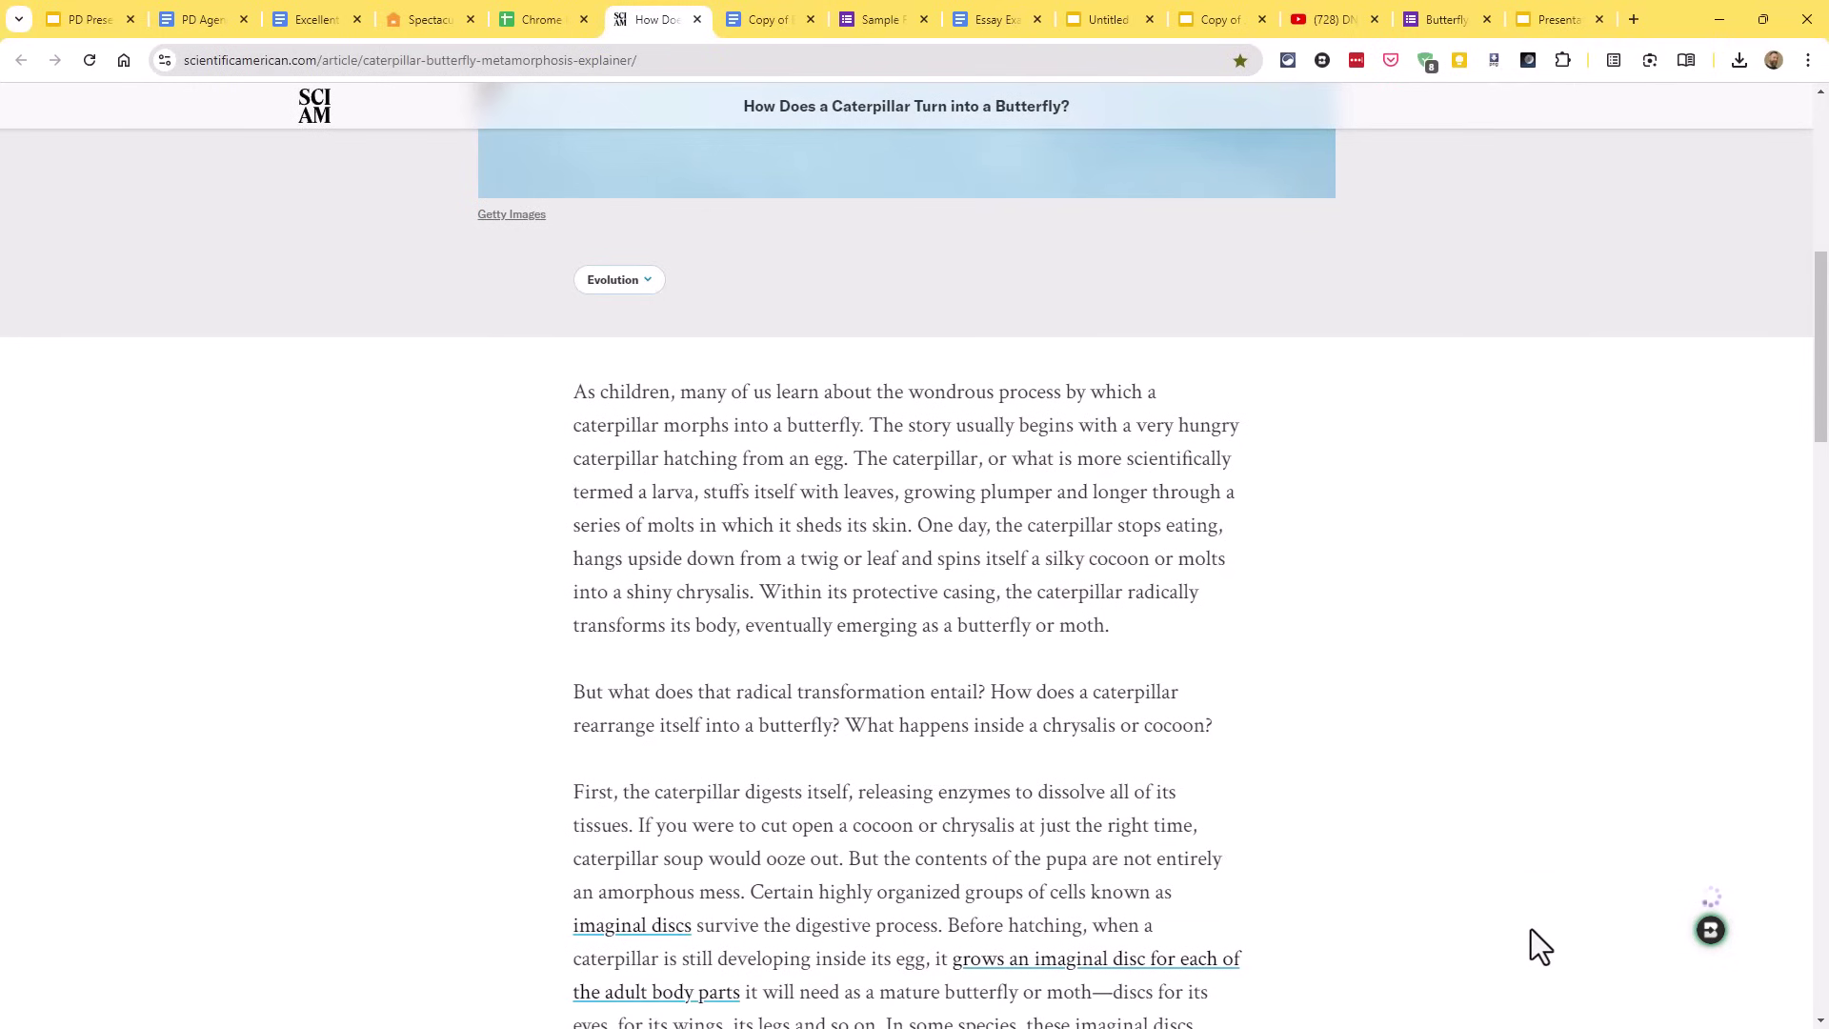
{"action": "left_click", "coordinate": [1704, 943]}
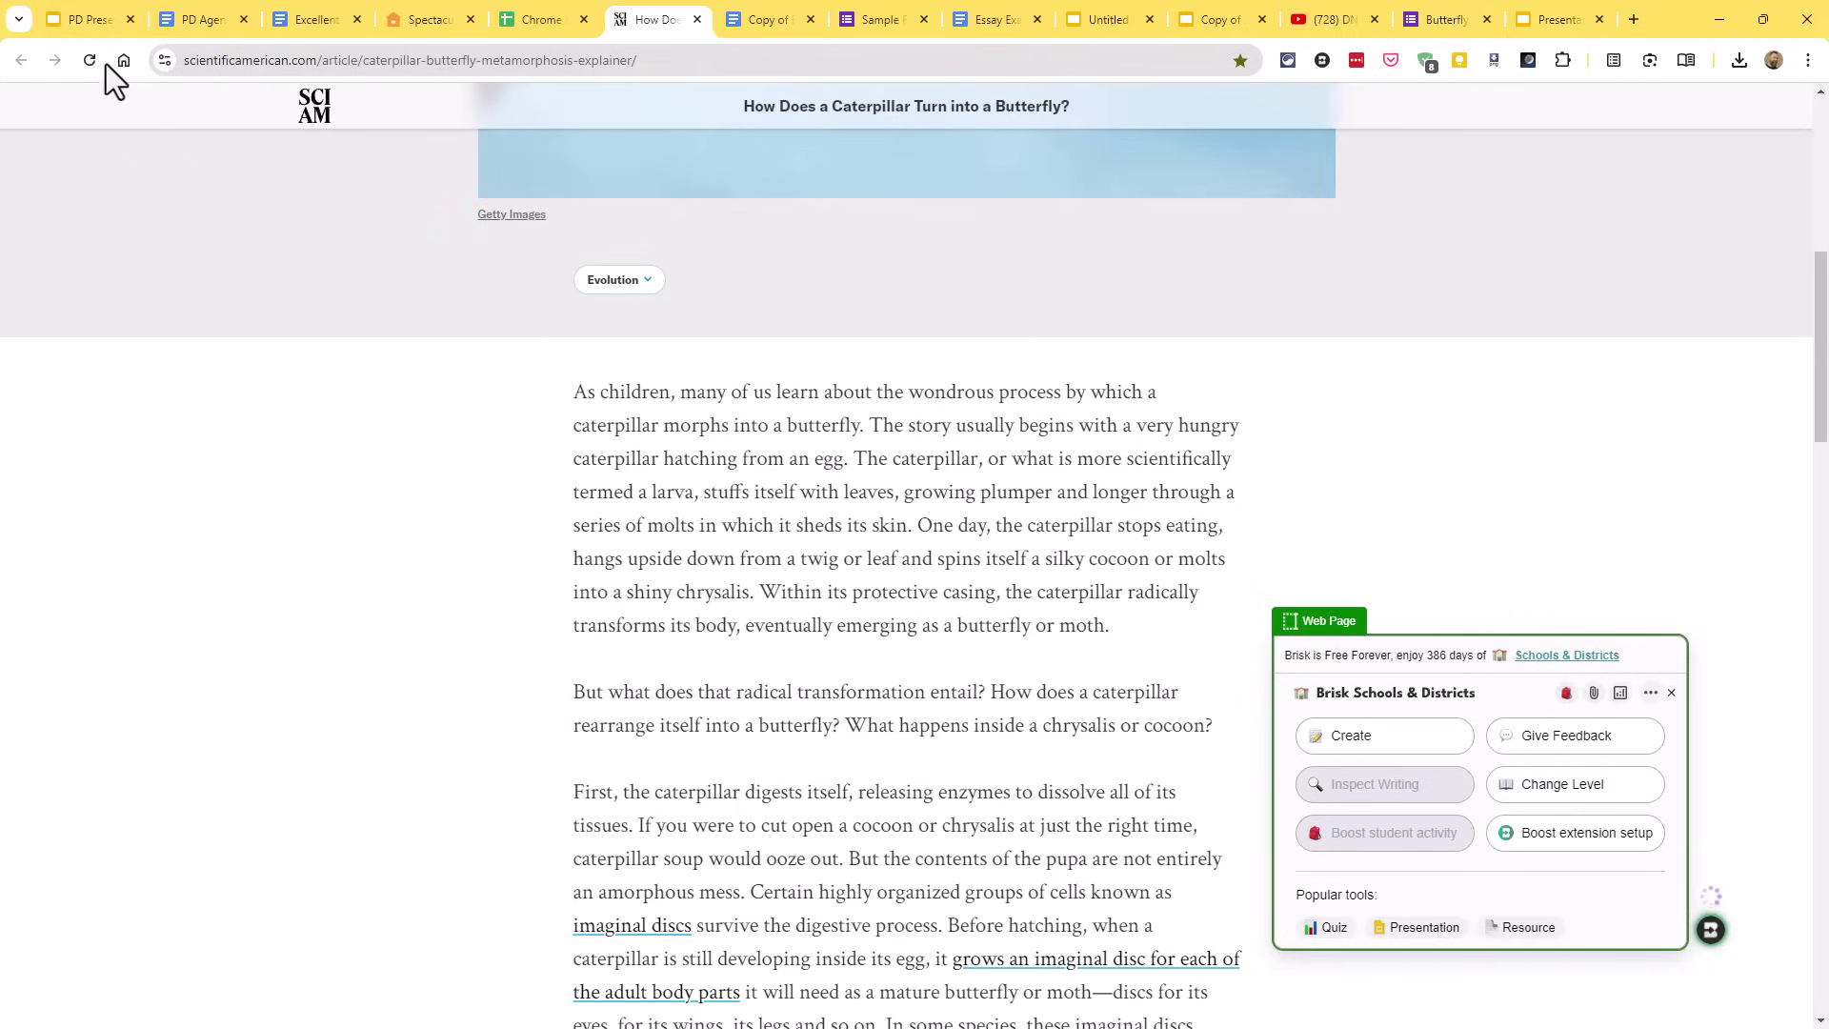
{"action": "left_click", "coordinate": [81, 60]}
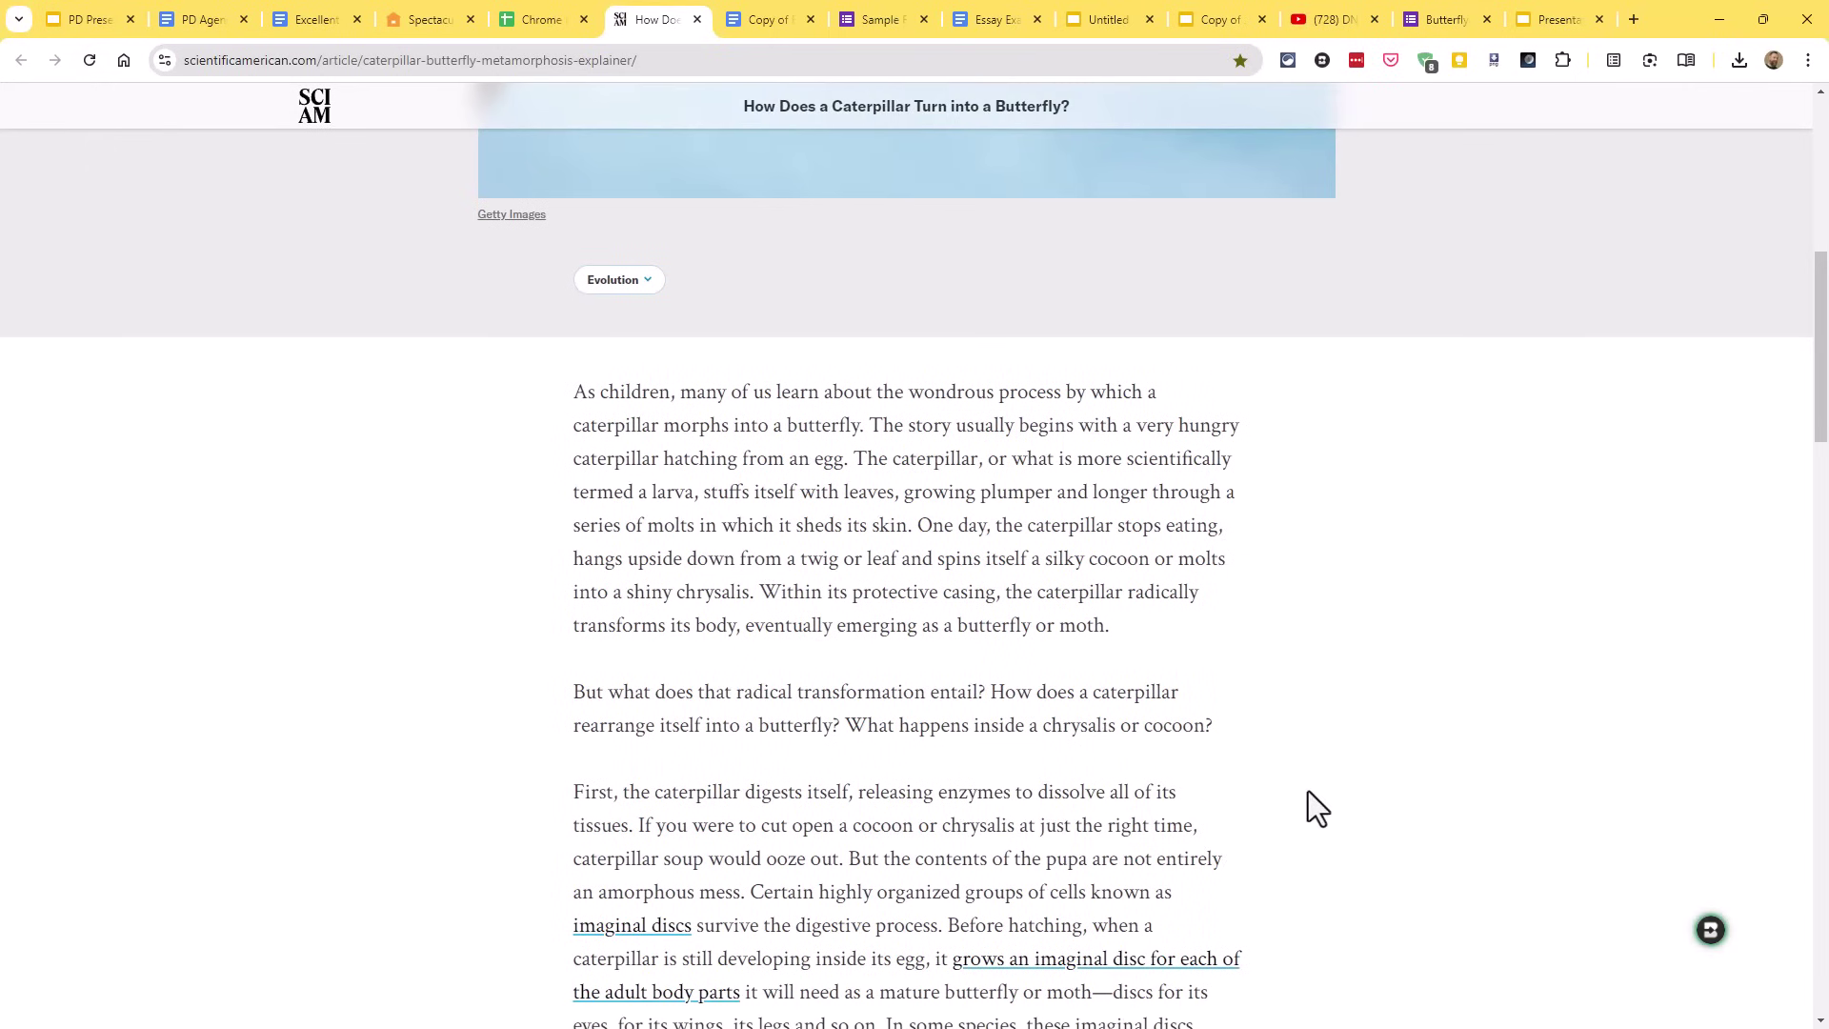
{"action": "left_click", "coordinate": [1710, 930]}
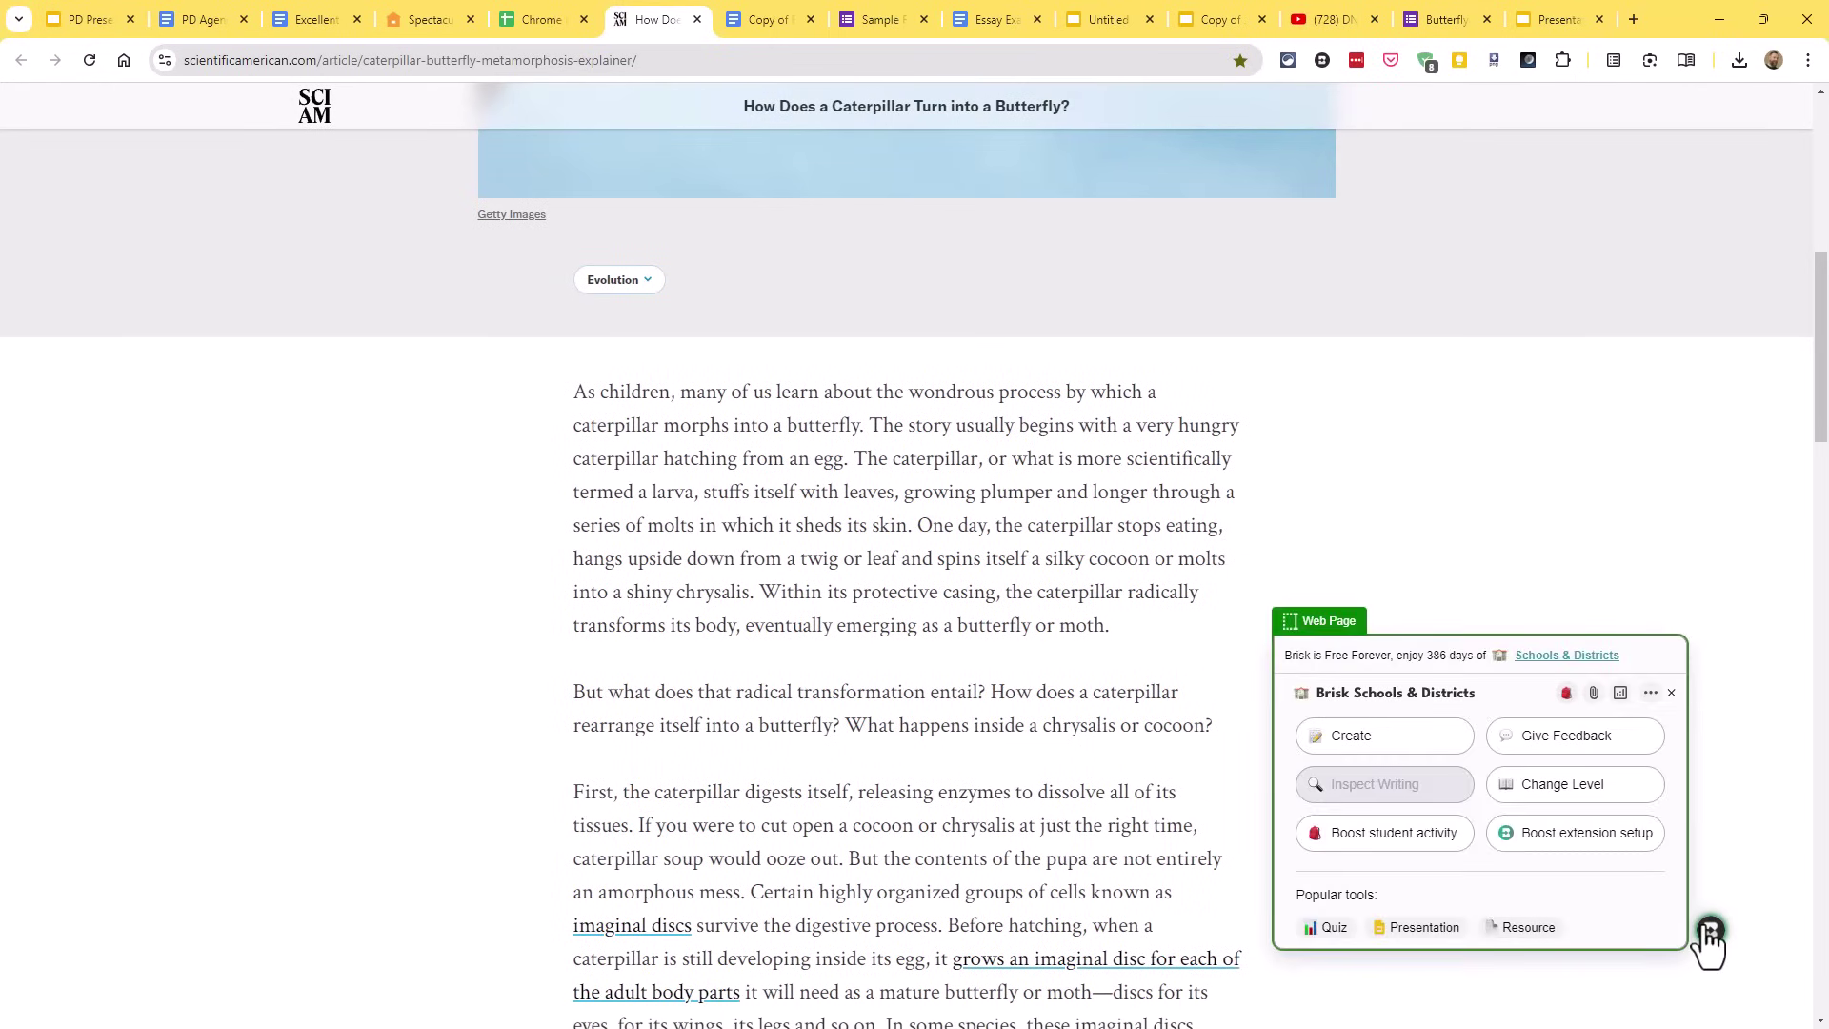
{"action": "left_click", "coordinate": [1563, 785]}
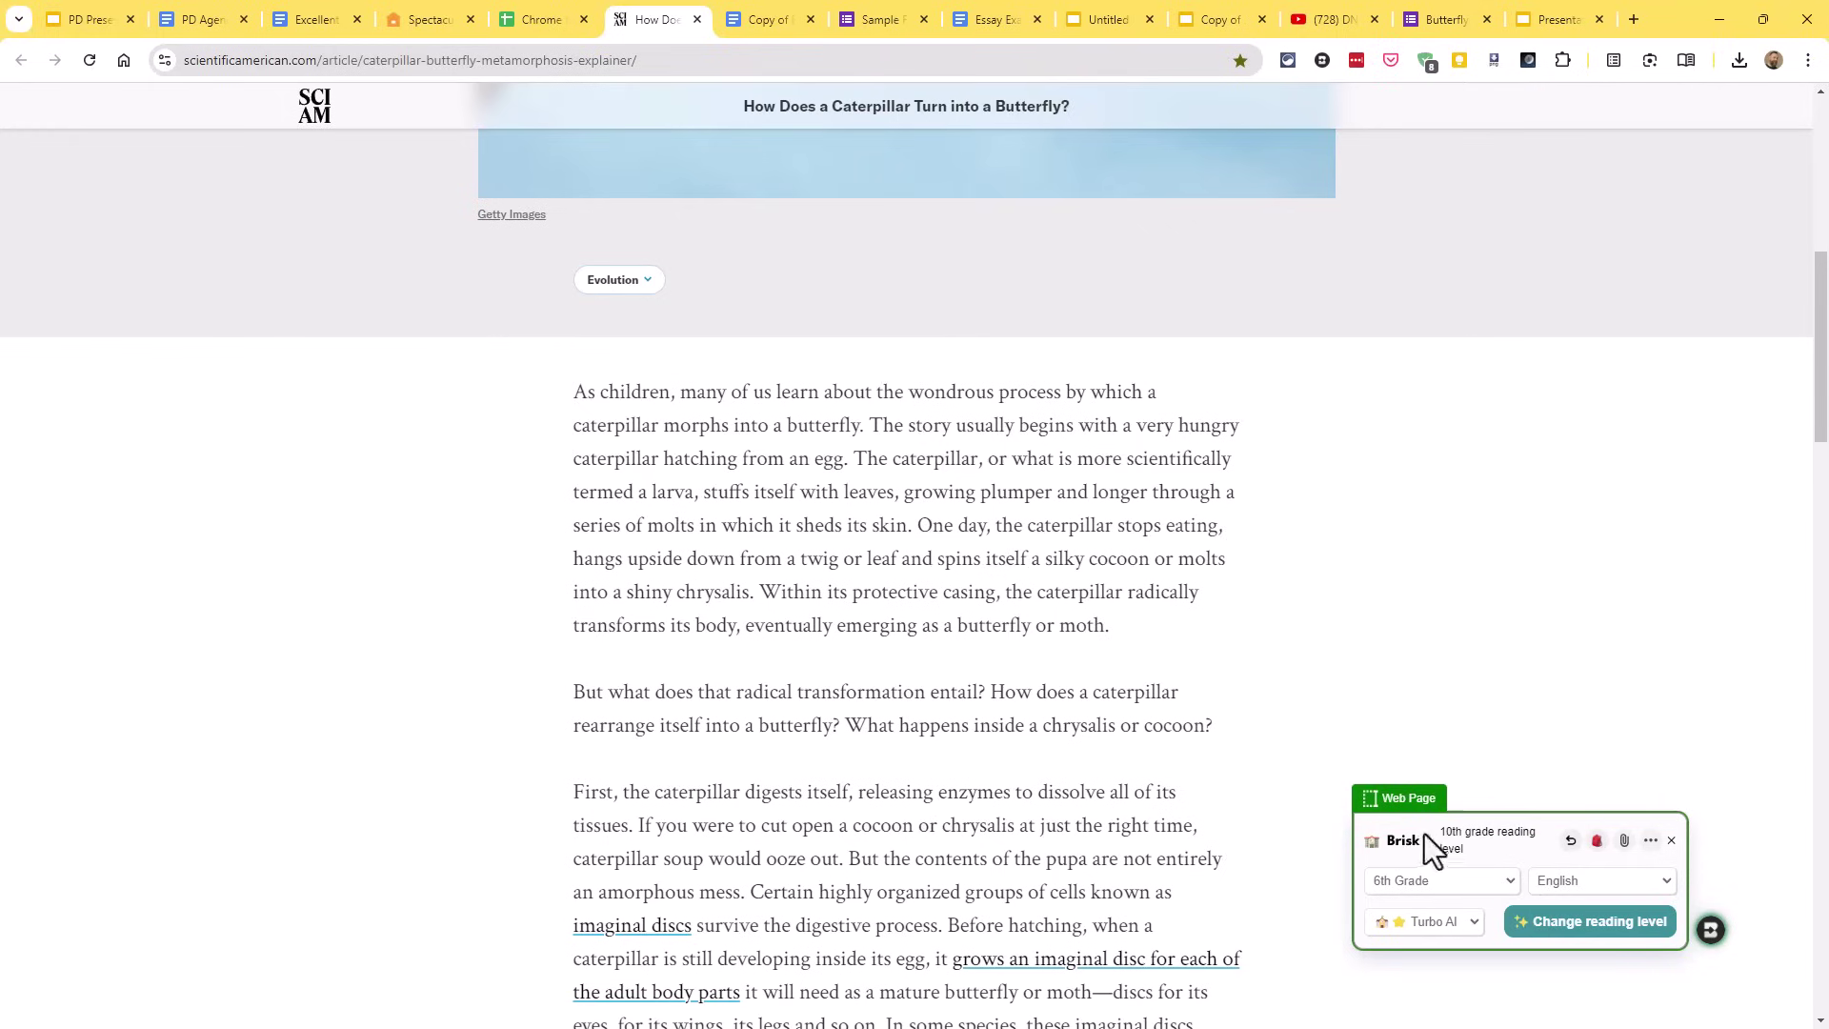
{"action": "left_click", "coordinate": [1488, 883]}
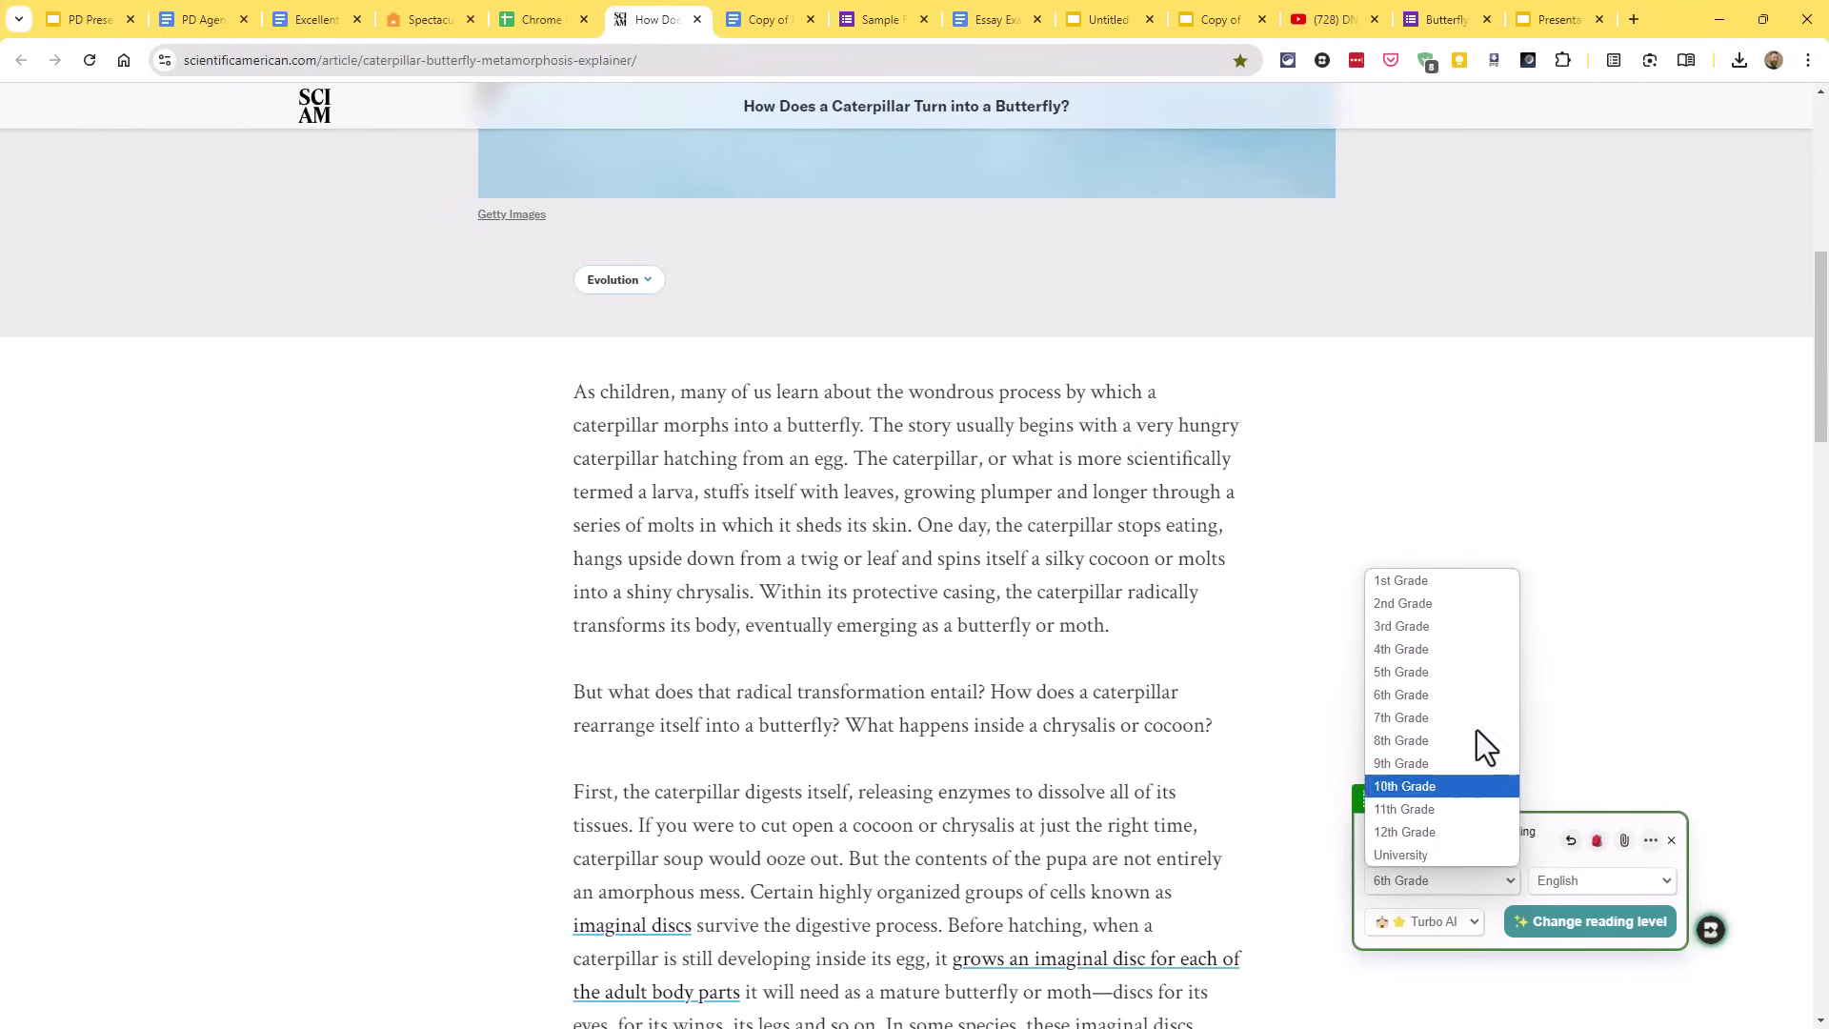
{"action": "left_click", "coordinate": [1454, 656]}
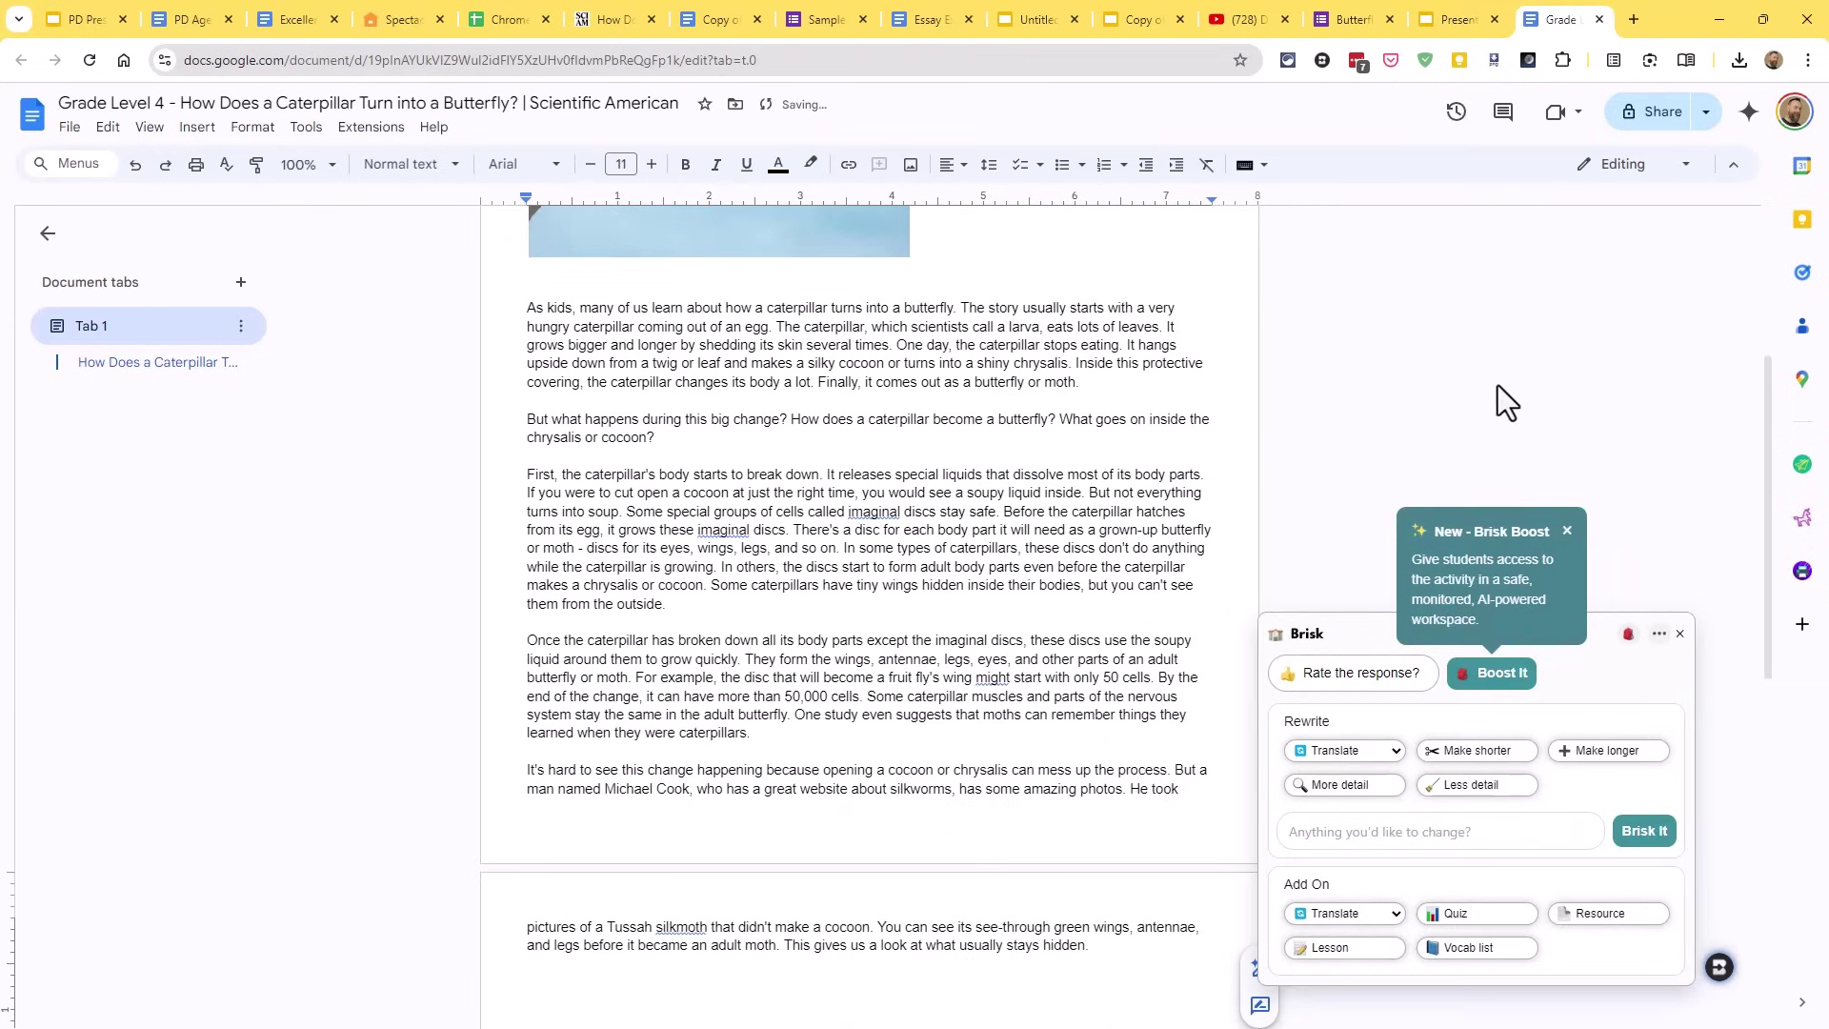
{"action": "left_click", "coordinate": [1511, 396]}
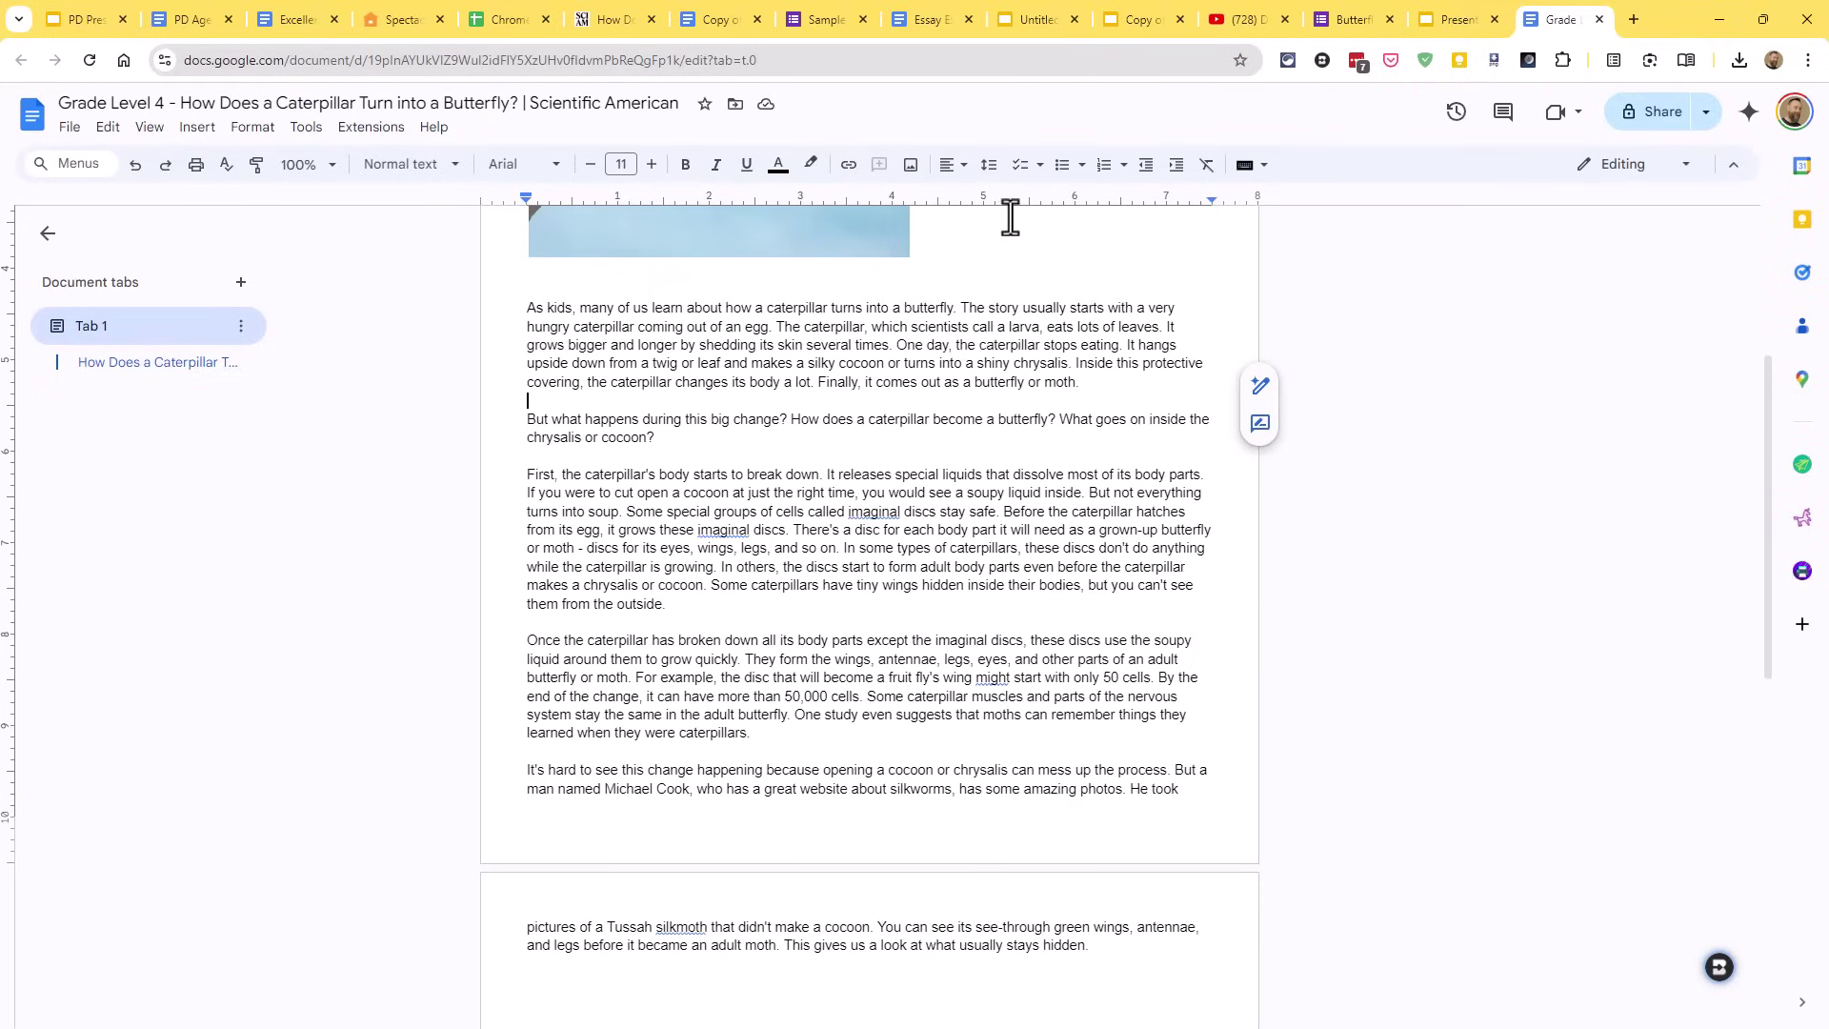
Step: Switch to the Copy of Butterfly Report - Student 2 document, reload it, and set its zoom to 125%
{"action": "left_click", "coordinate": [711, 23]}
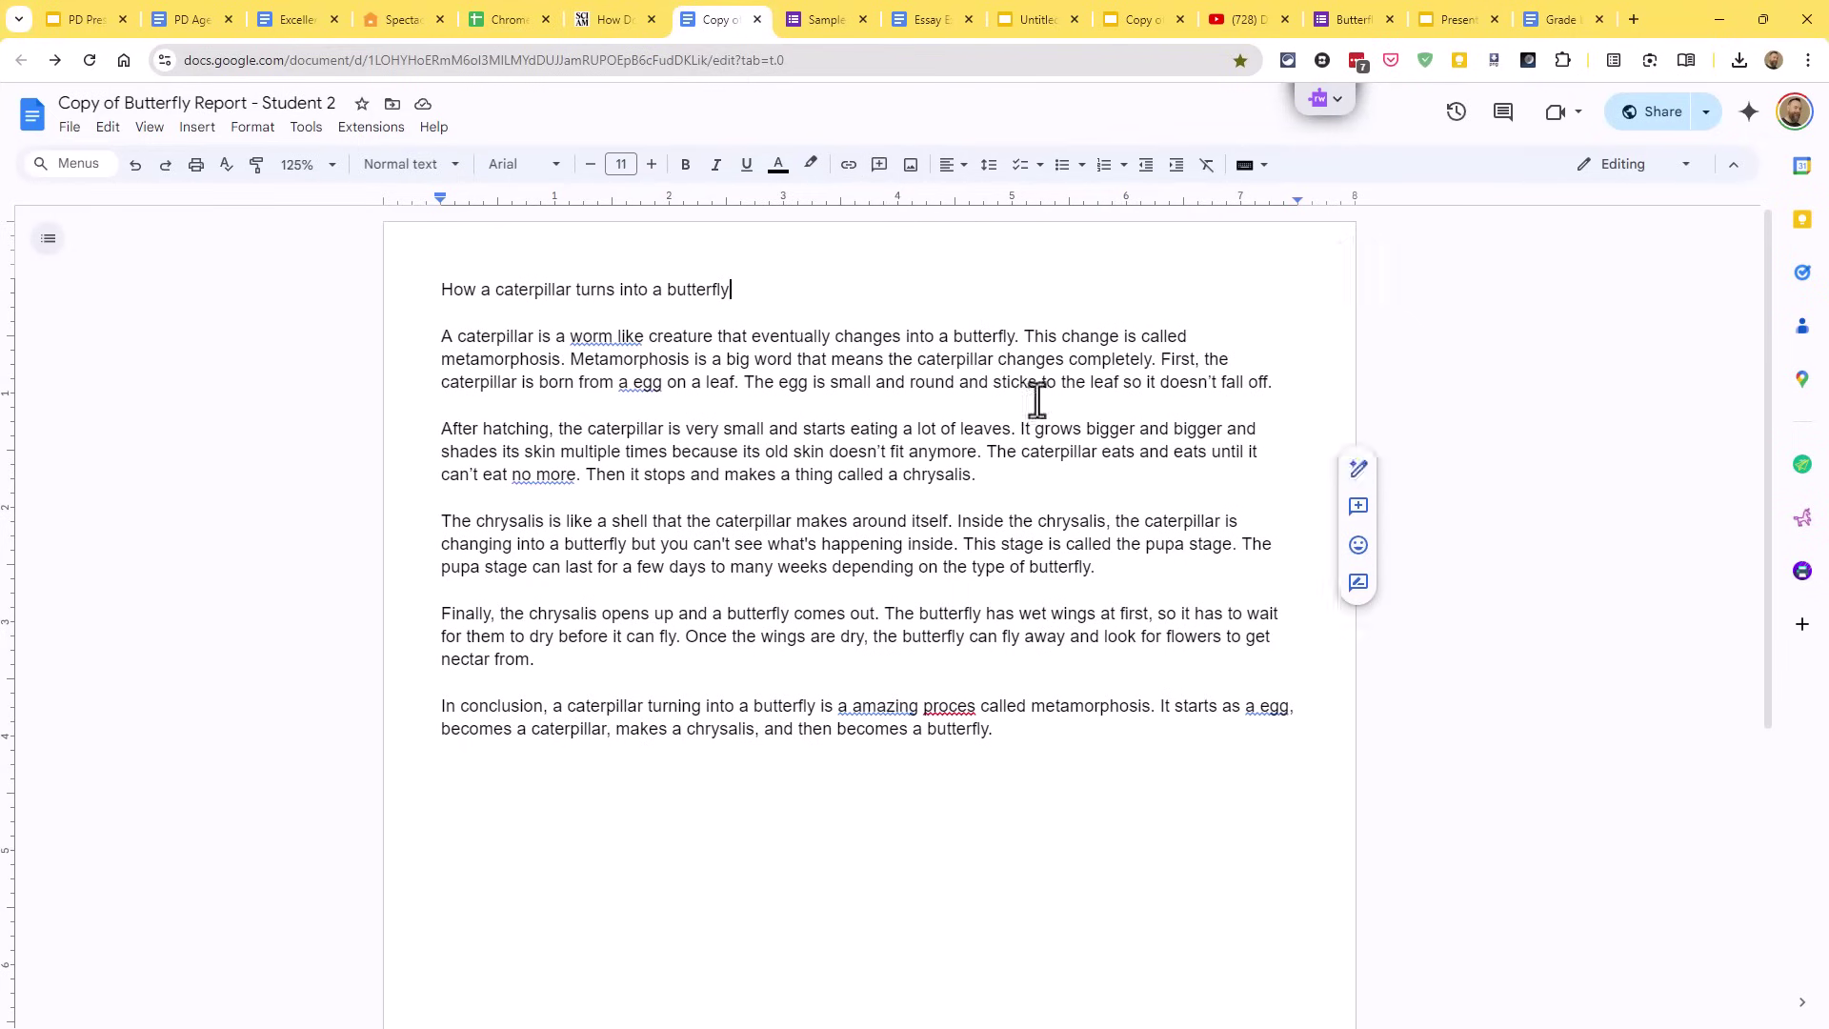
{"action": "left_click", "coordinate": [89, 61]}
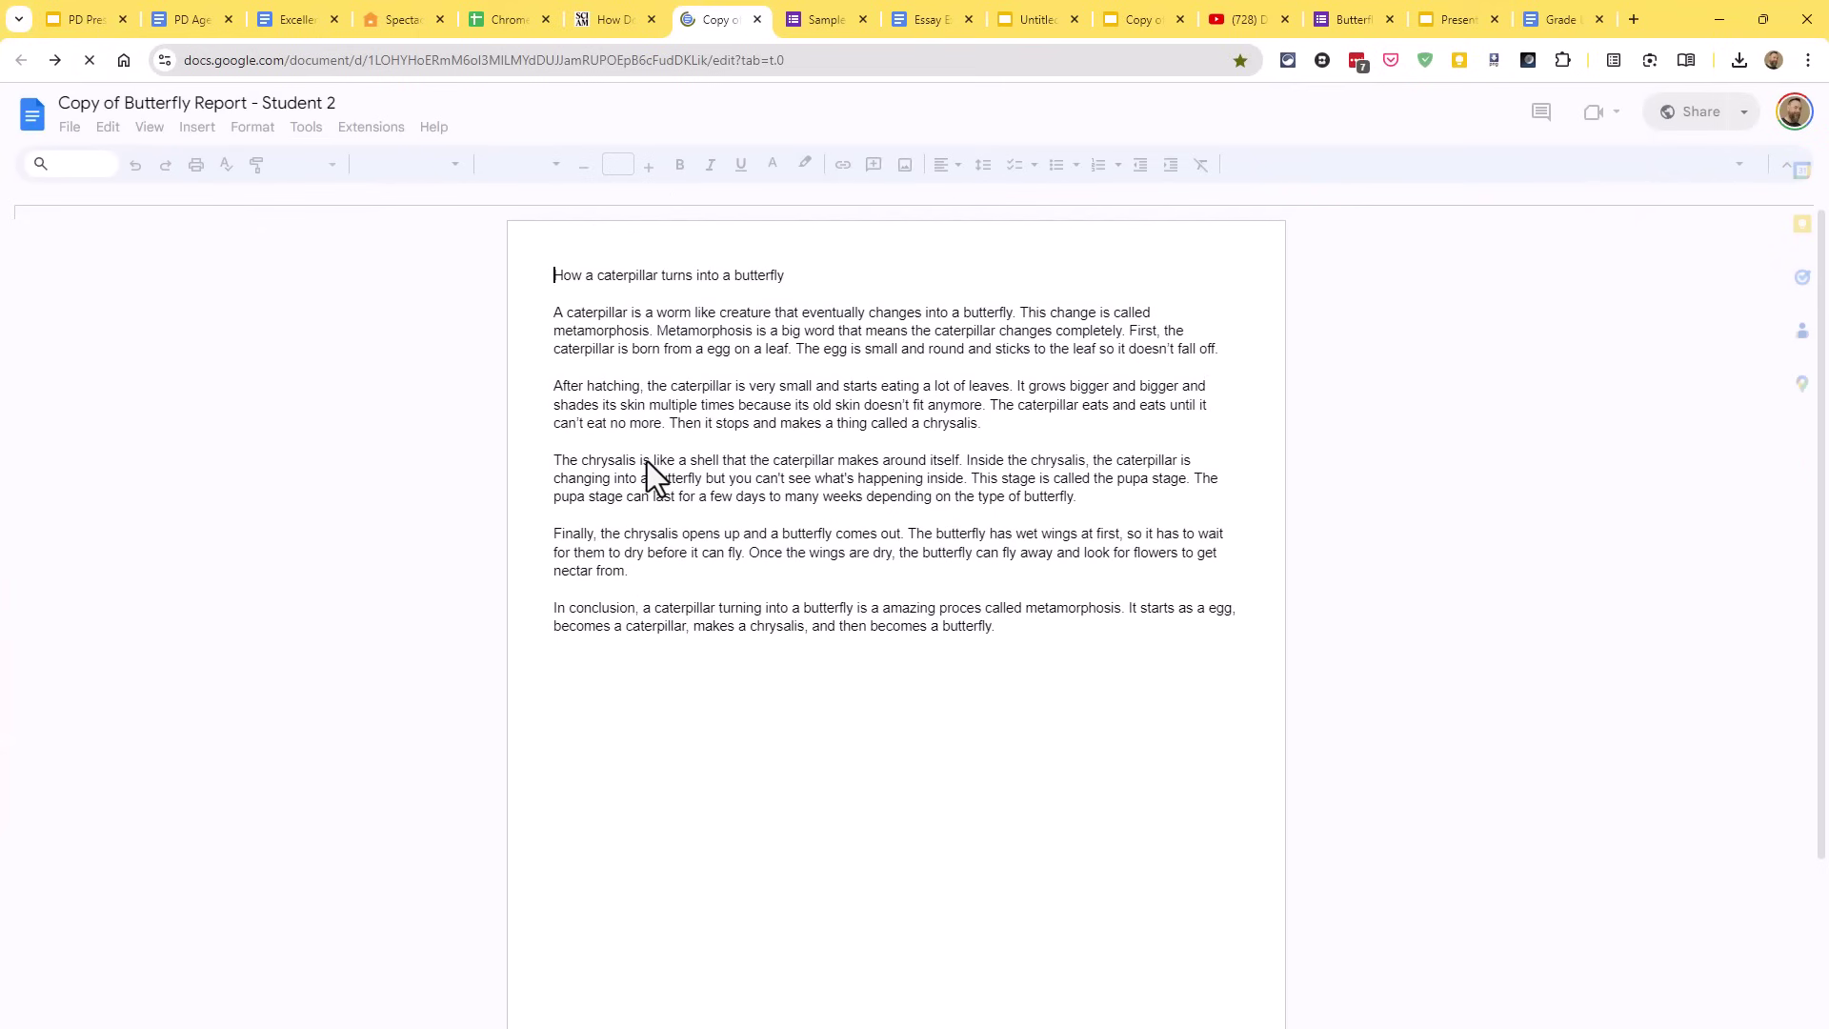
{"action": "left_click", "coordinate": [328, 168]}
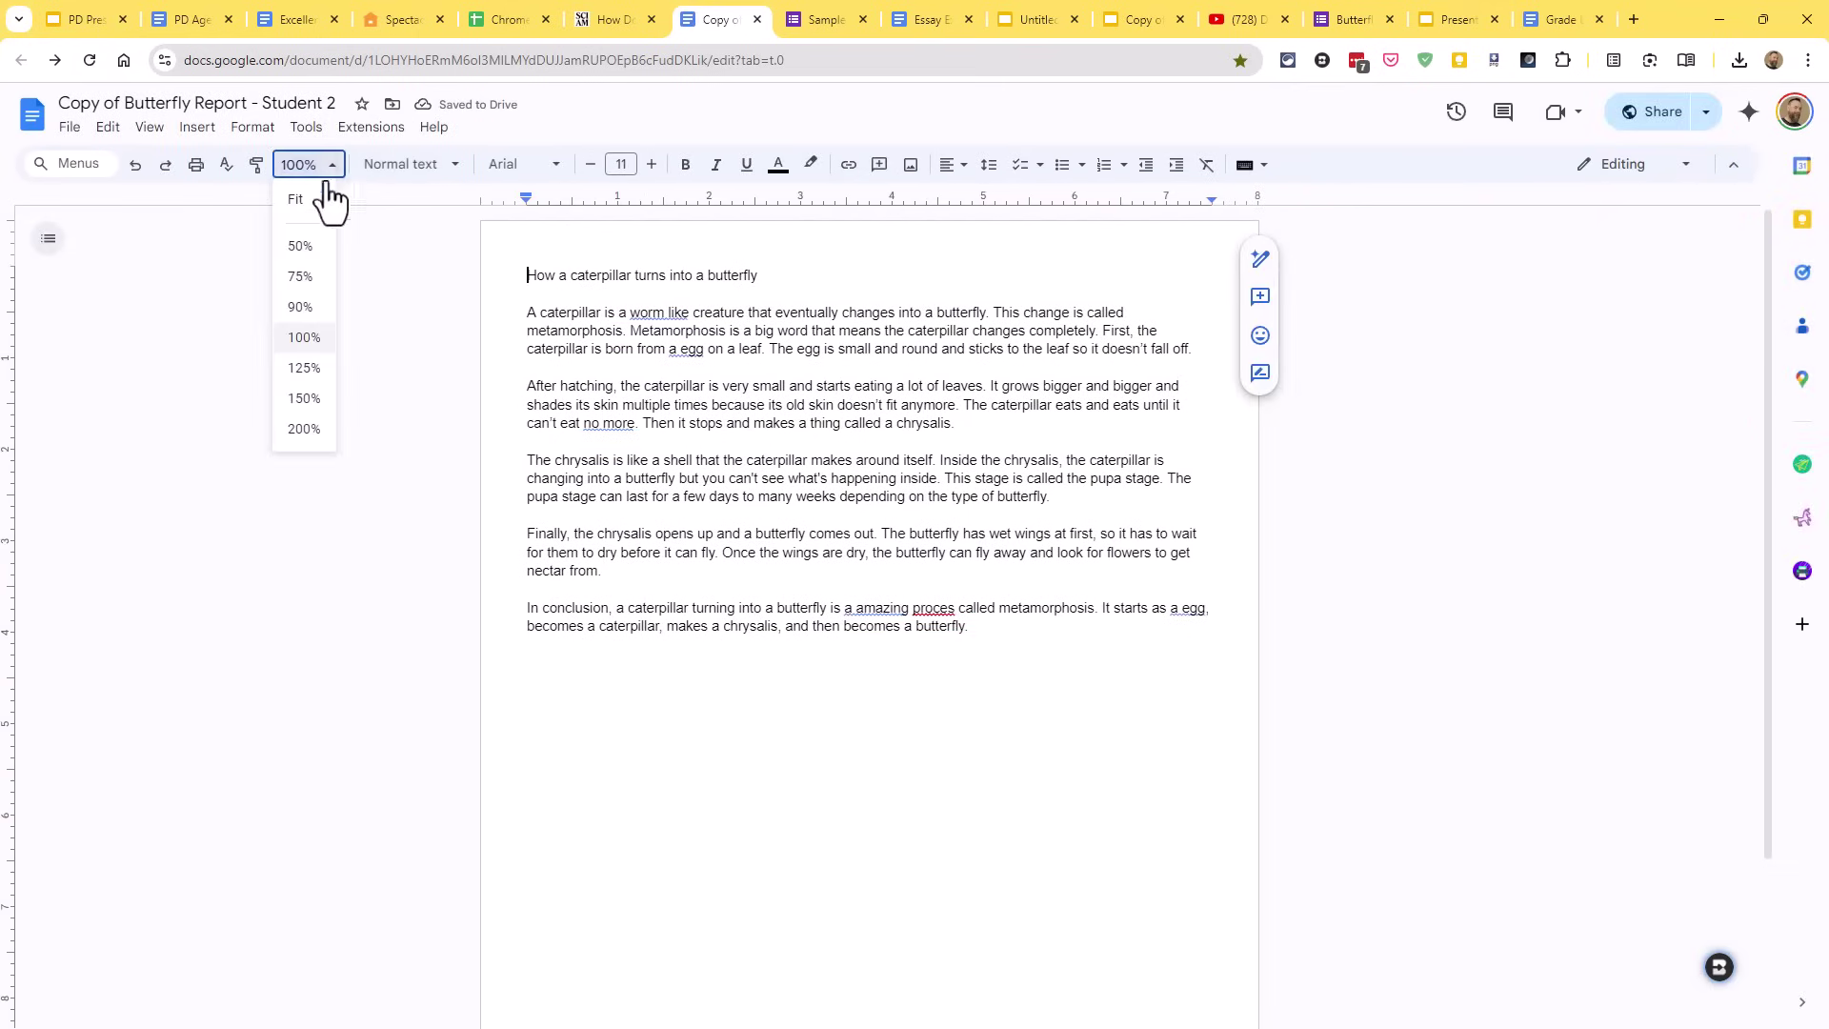
{"action": "left_click", "coordinate": [304, 368]}
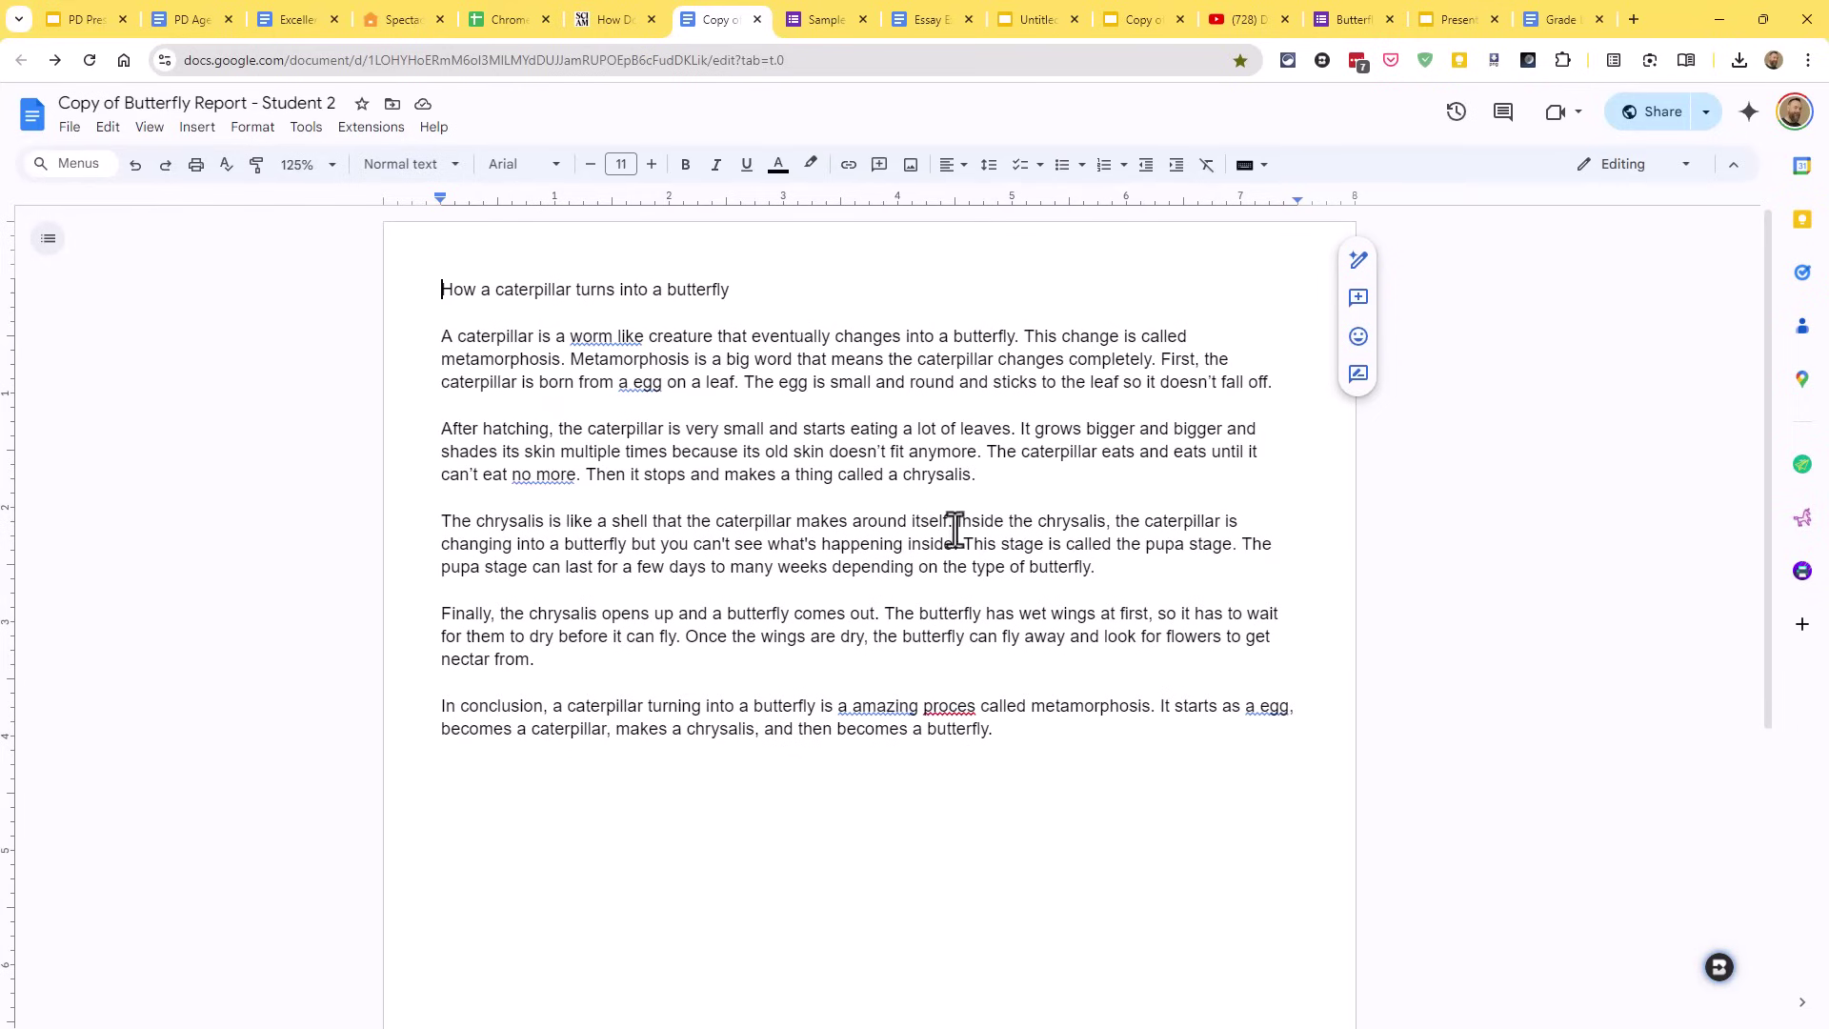
Step: Generate 6th Grade Glow & Grow feedback on the student's butterfly report with Brisk, review it, and close the feedback form
{"action": "left_click", "coordinate": [1719, 969]}
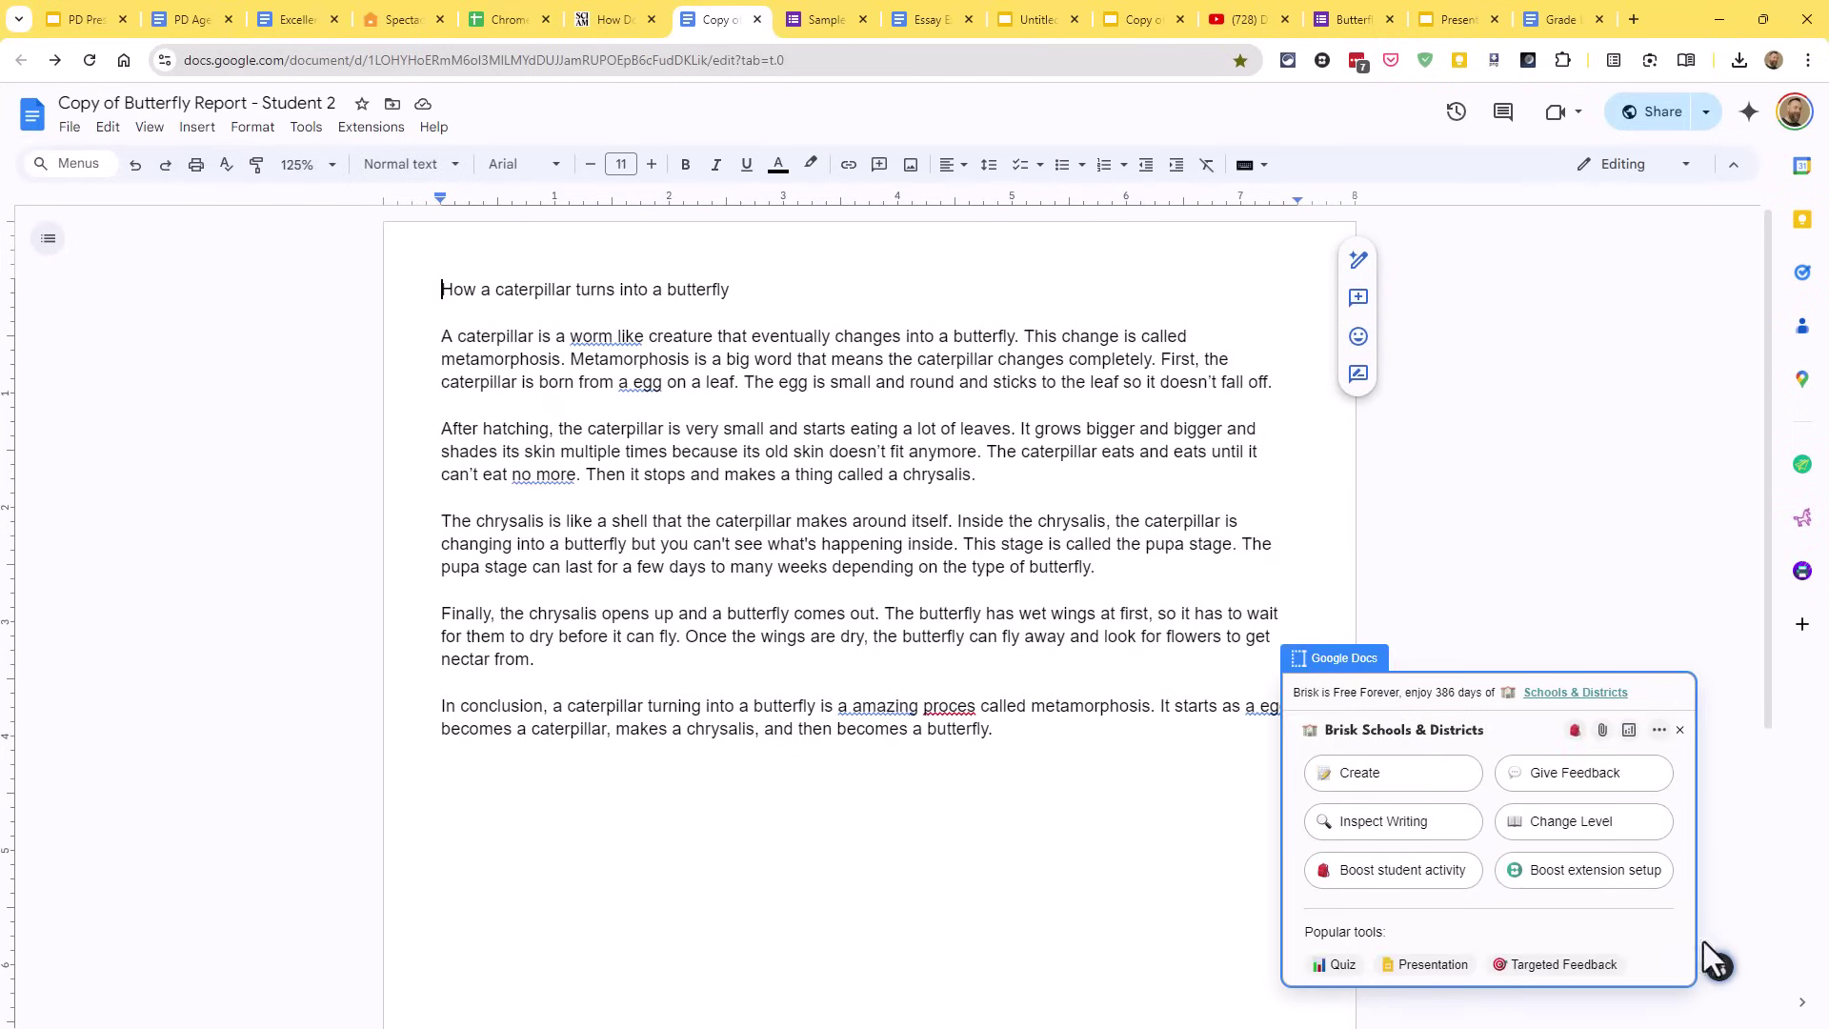
{"action": "left_click", "coordinate": [1612, 791]}
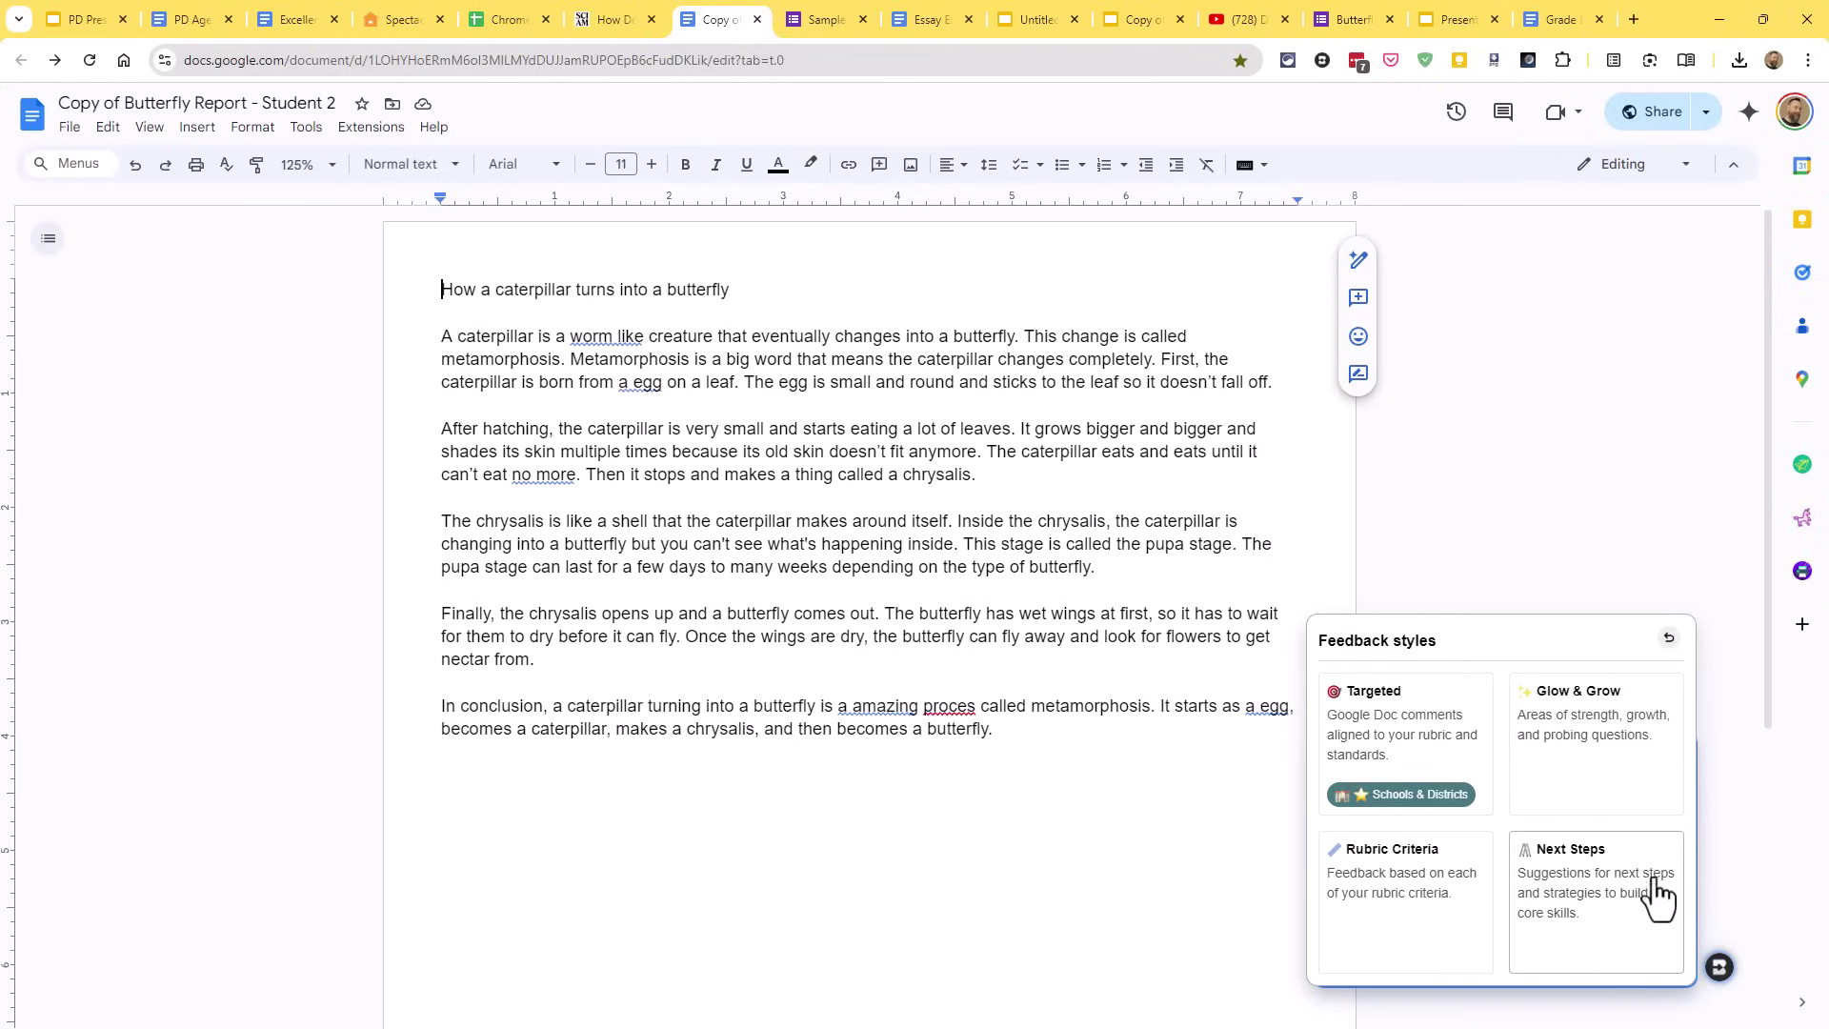
{"action": "left_click", "coordinate": [1604, 764]}
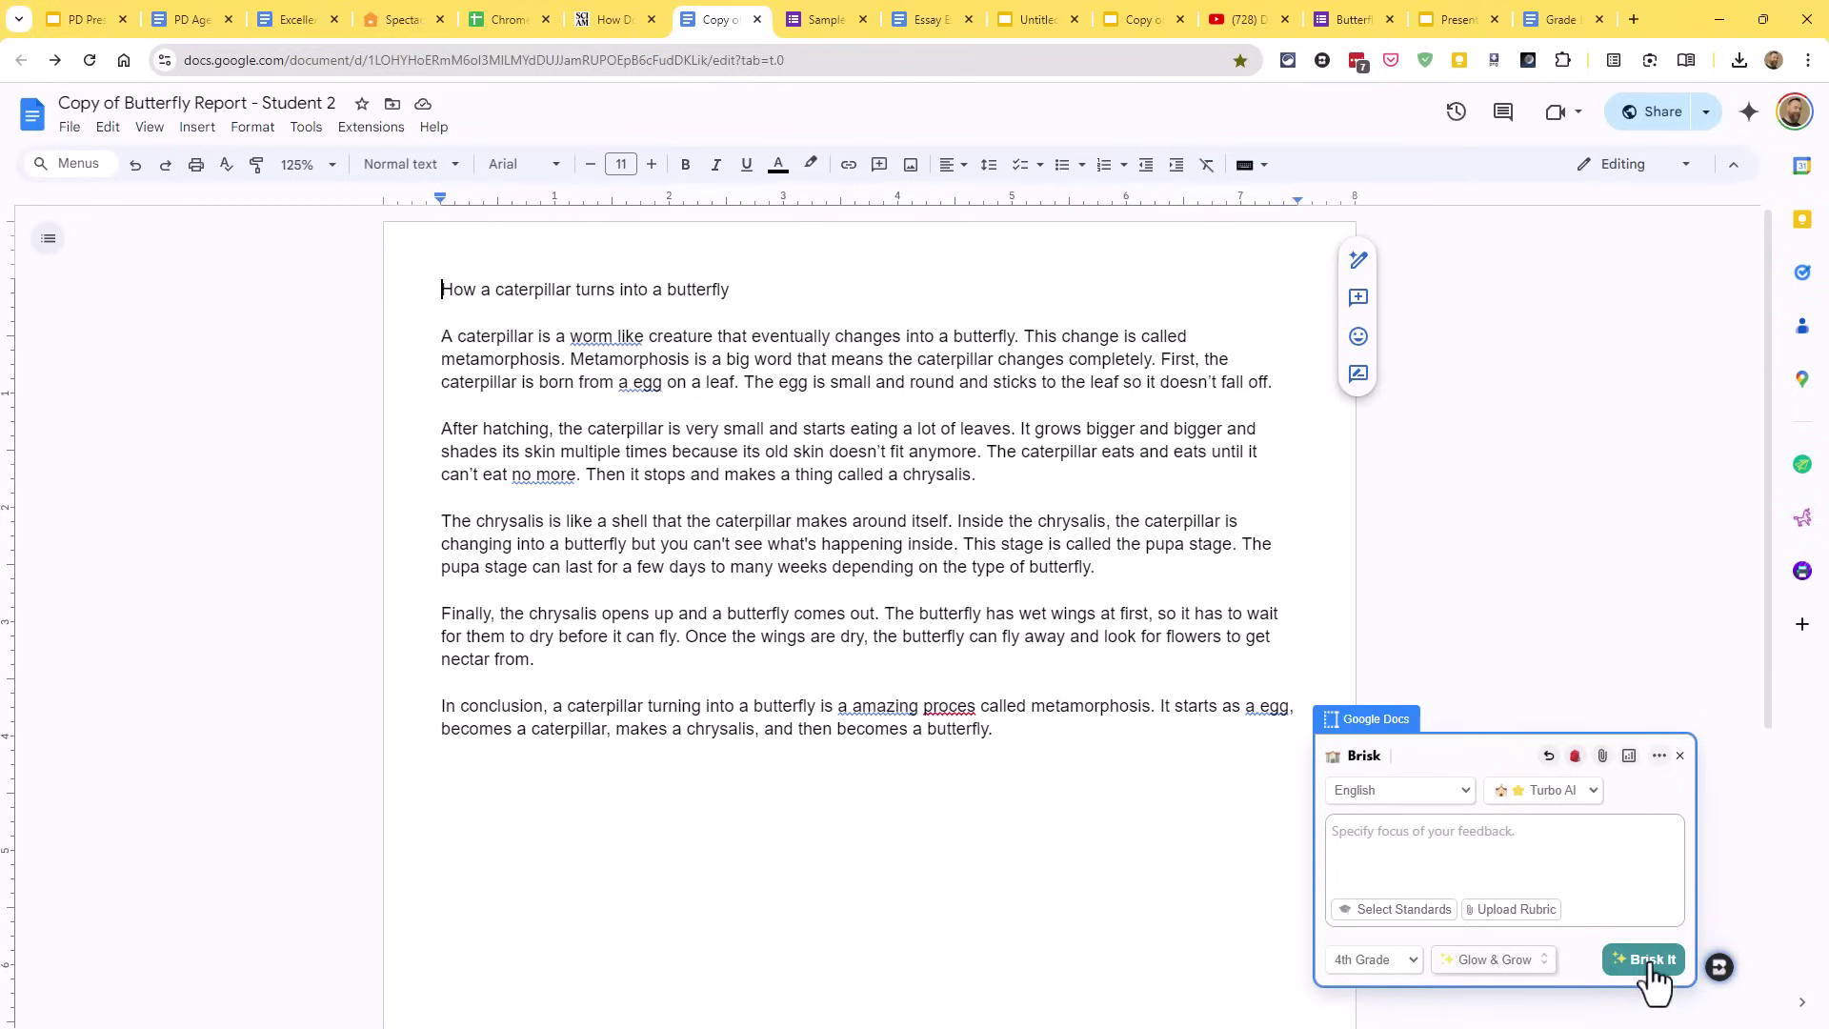
{"action": "left_click", "coordinate": [1396, 962]}
{"action": "left_click", "coordinate": [1401, 779]}
{"action": "left_click", "coordinate": [1628, 960]}
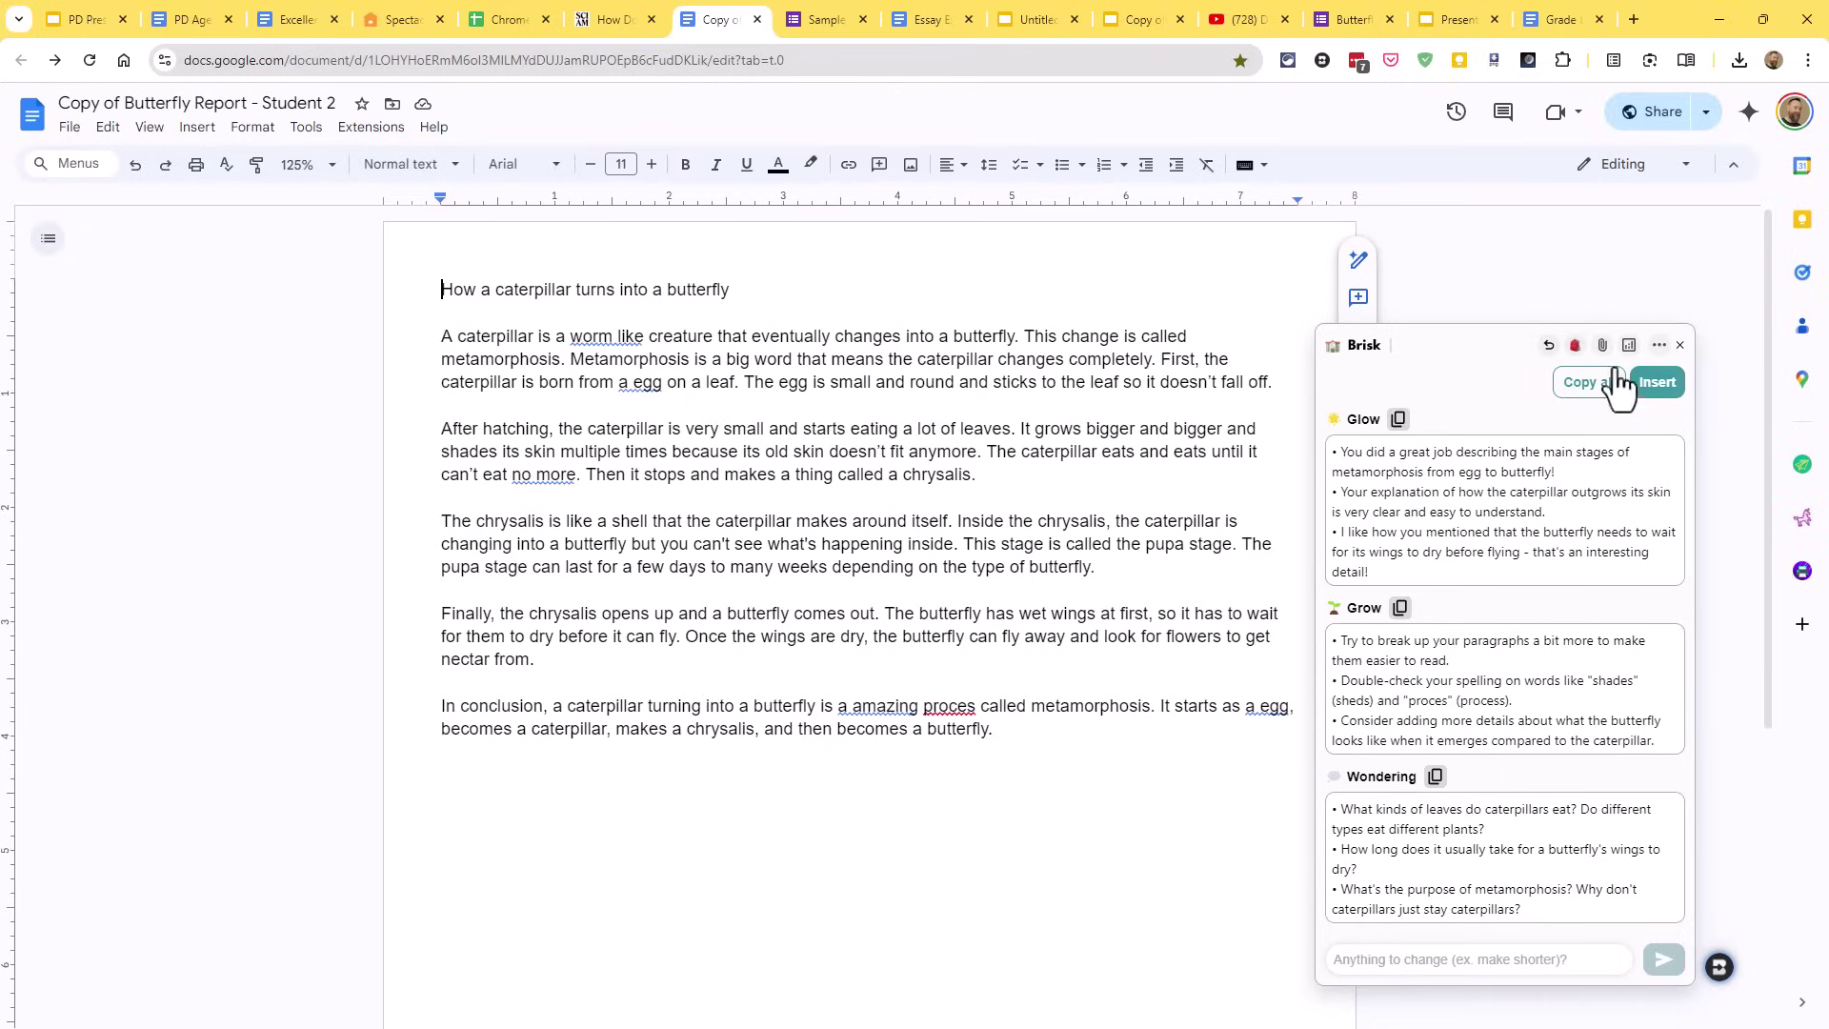
{"action": "left_click", "coordinate": [1548, 345]}
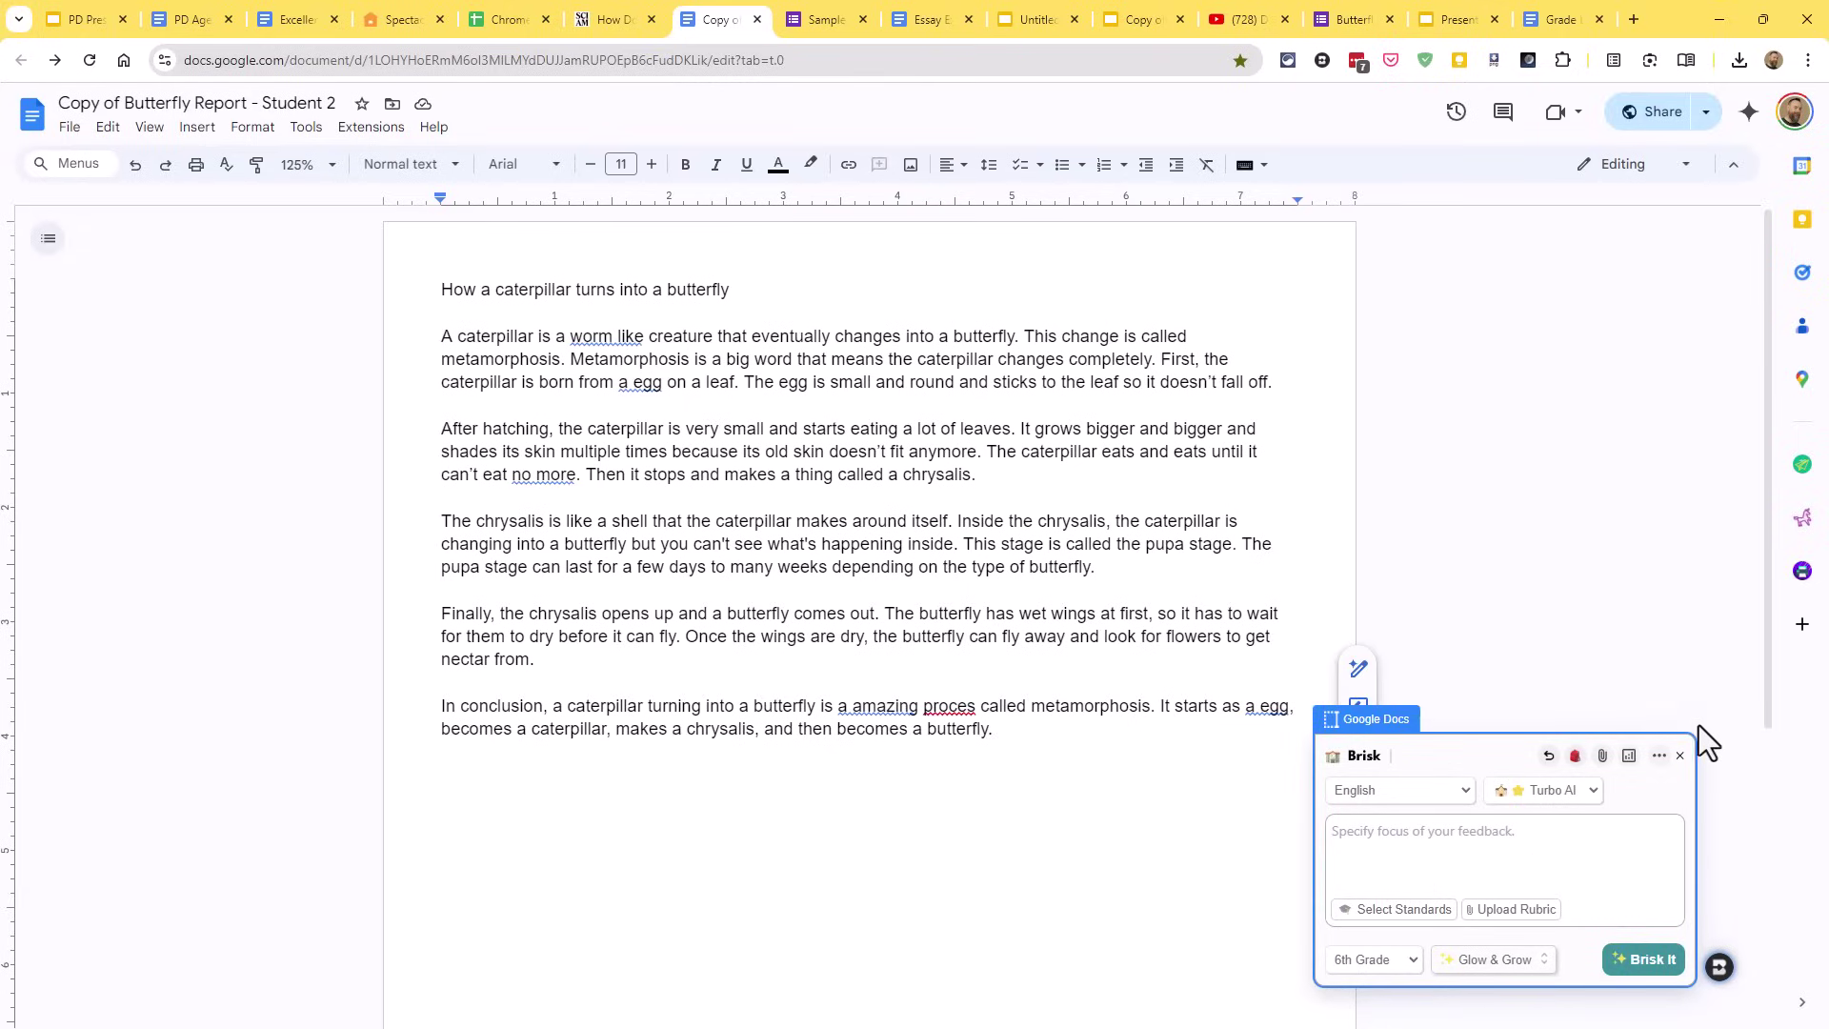
{"action": "left_click", "coordinate": [1679, 757]}
Step: Review Brisk's main options for the butterfly report, including Inspect Writing and Boost student activity, and close Brisk
{"action": "left_click", "coordinate": [1719, 967]}
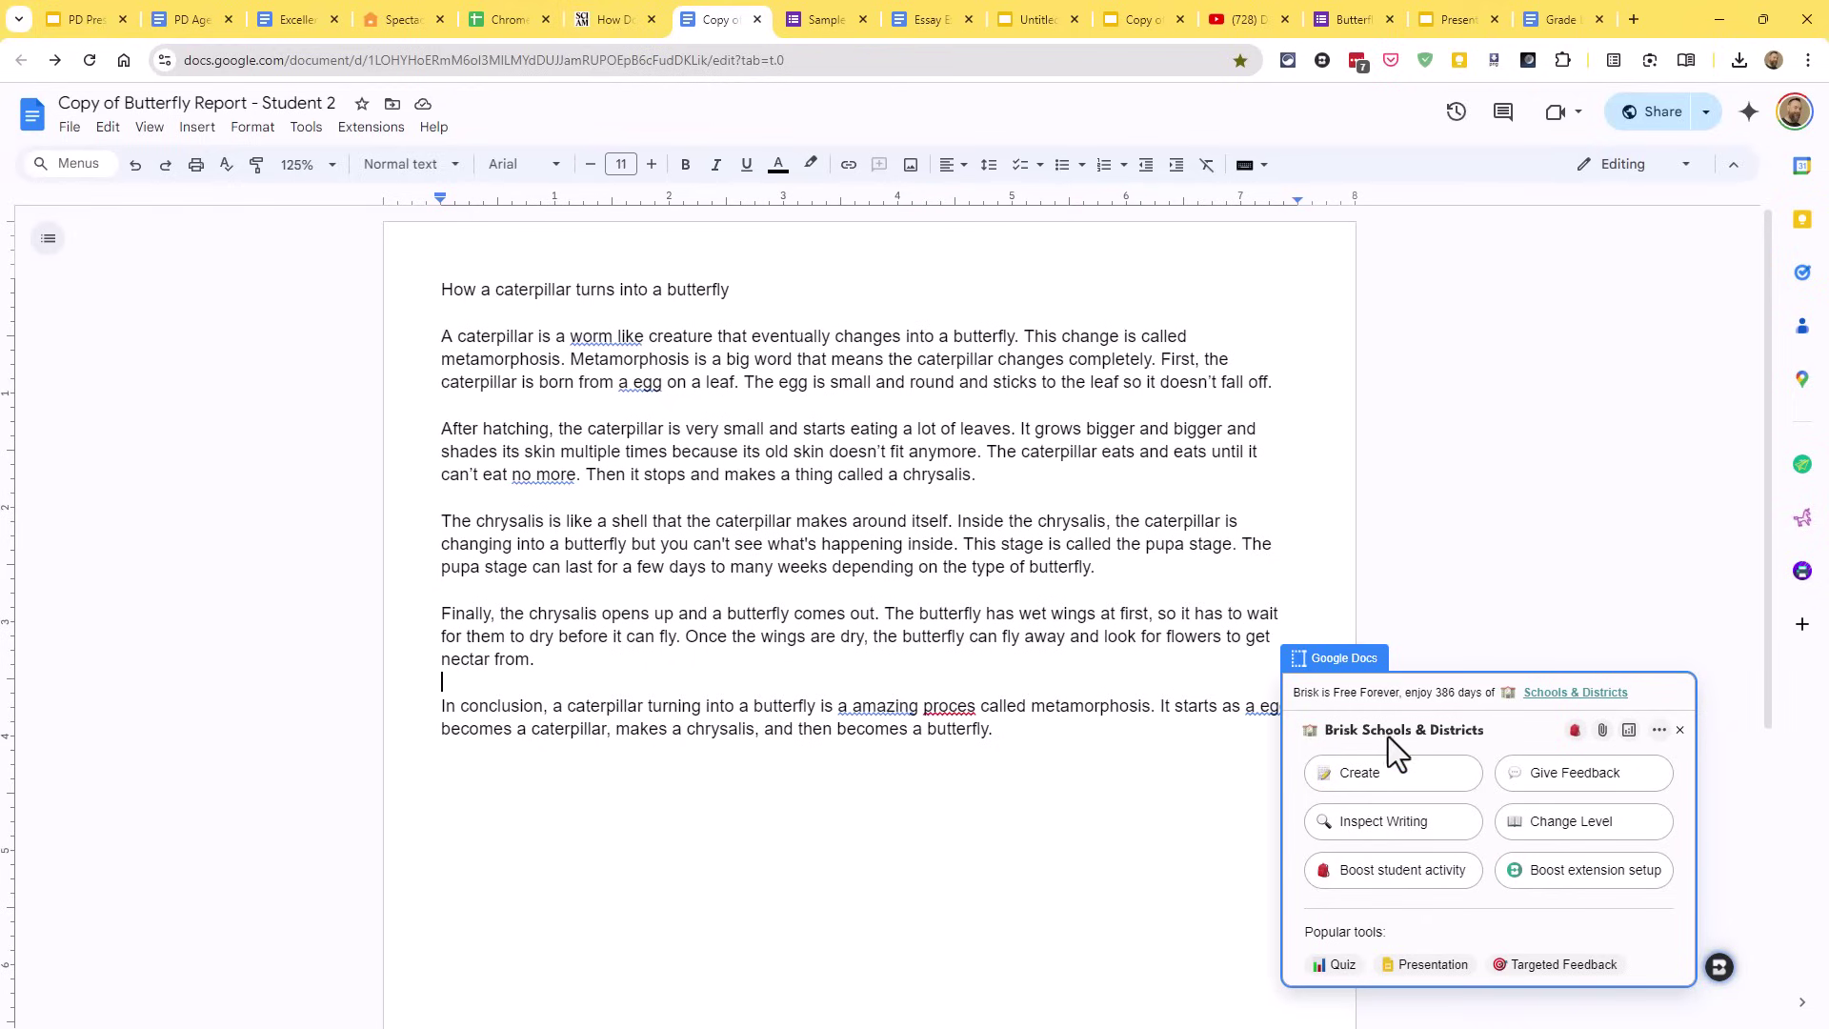
{"action": "left_click", "coordinate": [1463, 532]}
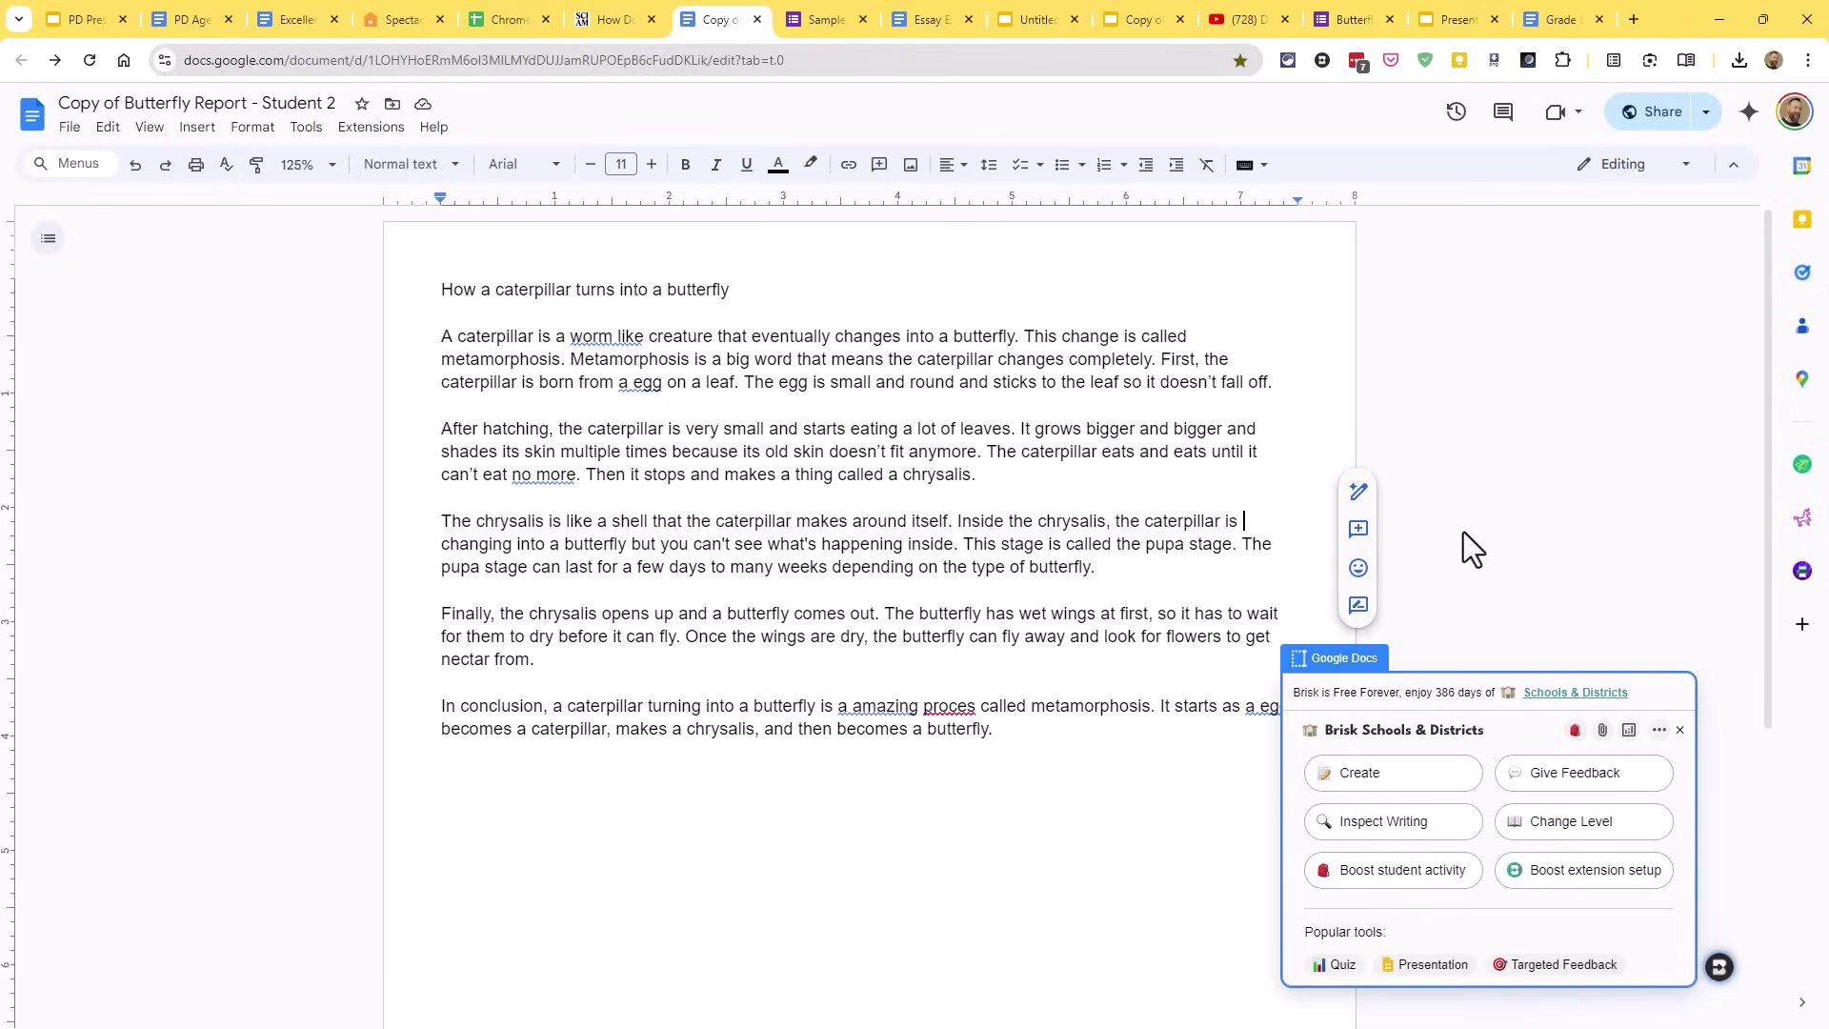
{"action": "left_click", "coordinate": [1720, 969]}
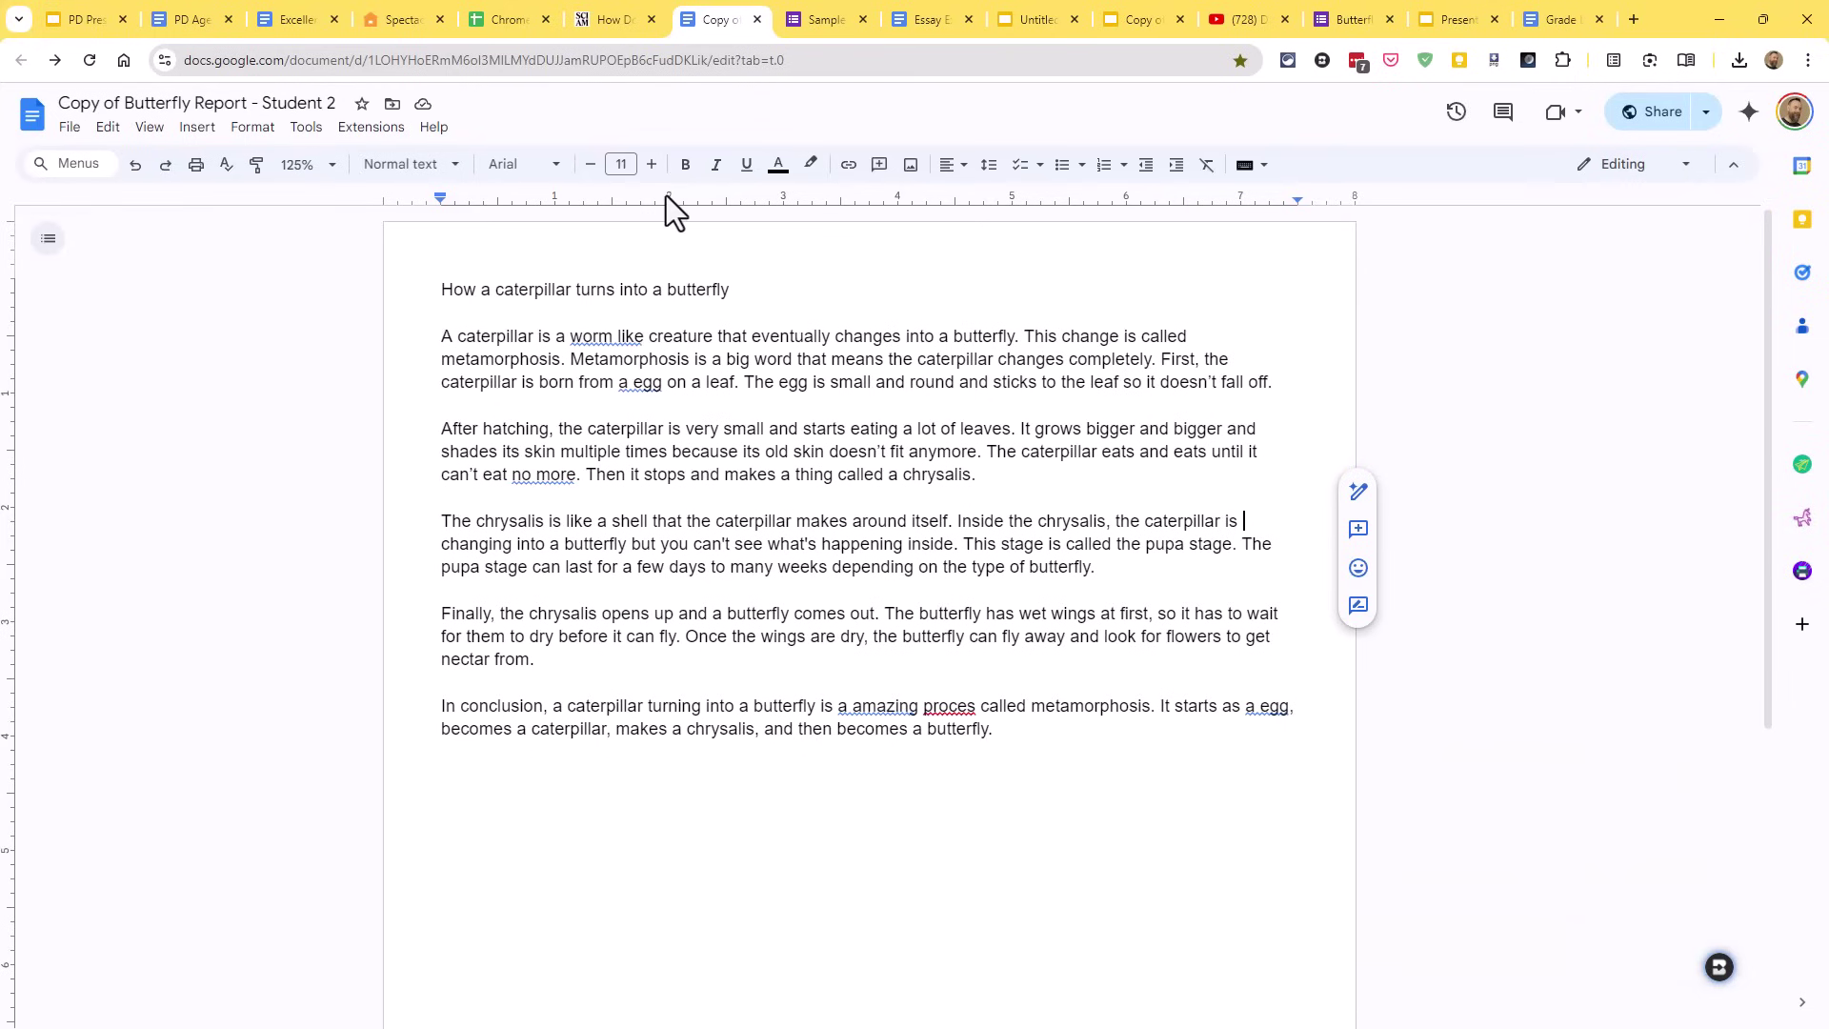
Step: Return to the PD presentation, advance to the Revision History slide, and enable the Revision History extension in Extensity
{"action": "left_click", "coordinate": [86, 18]}
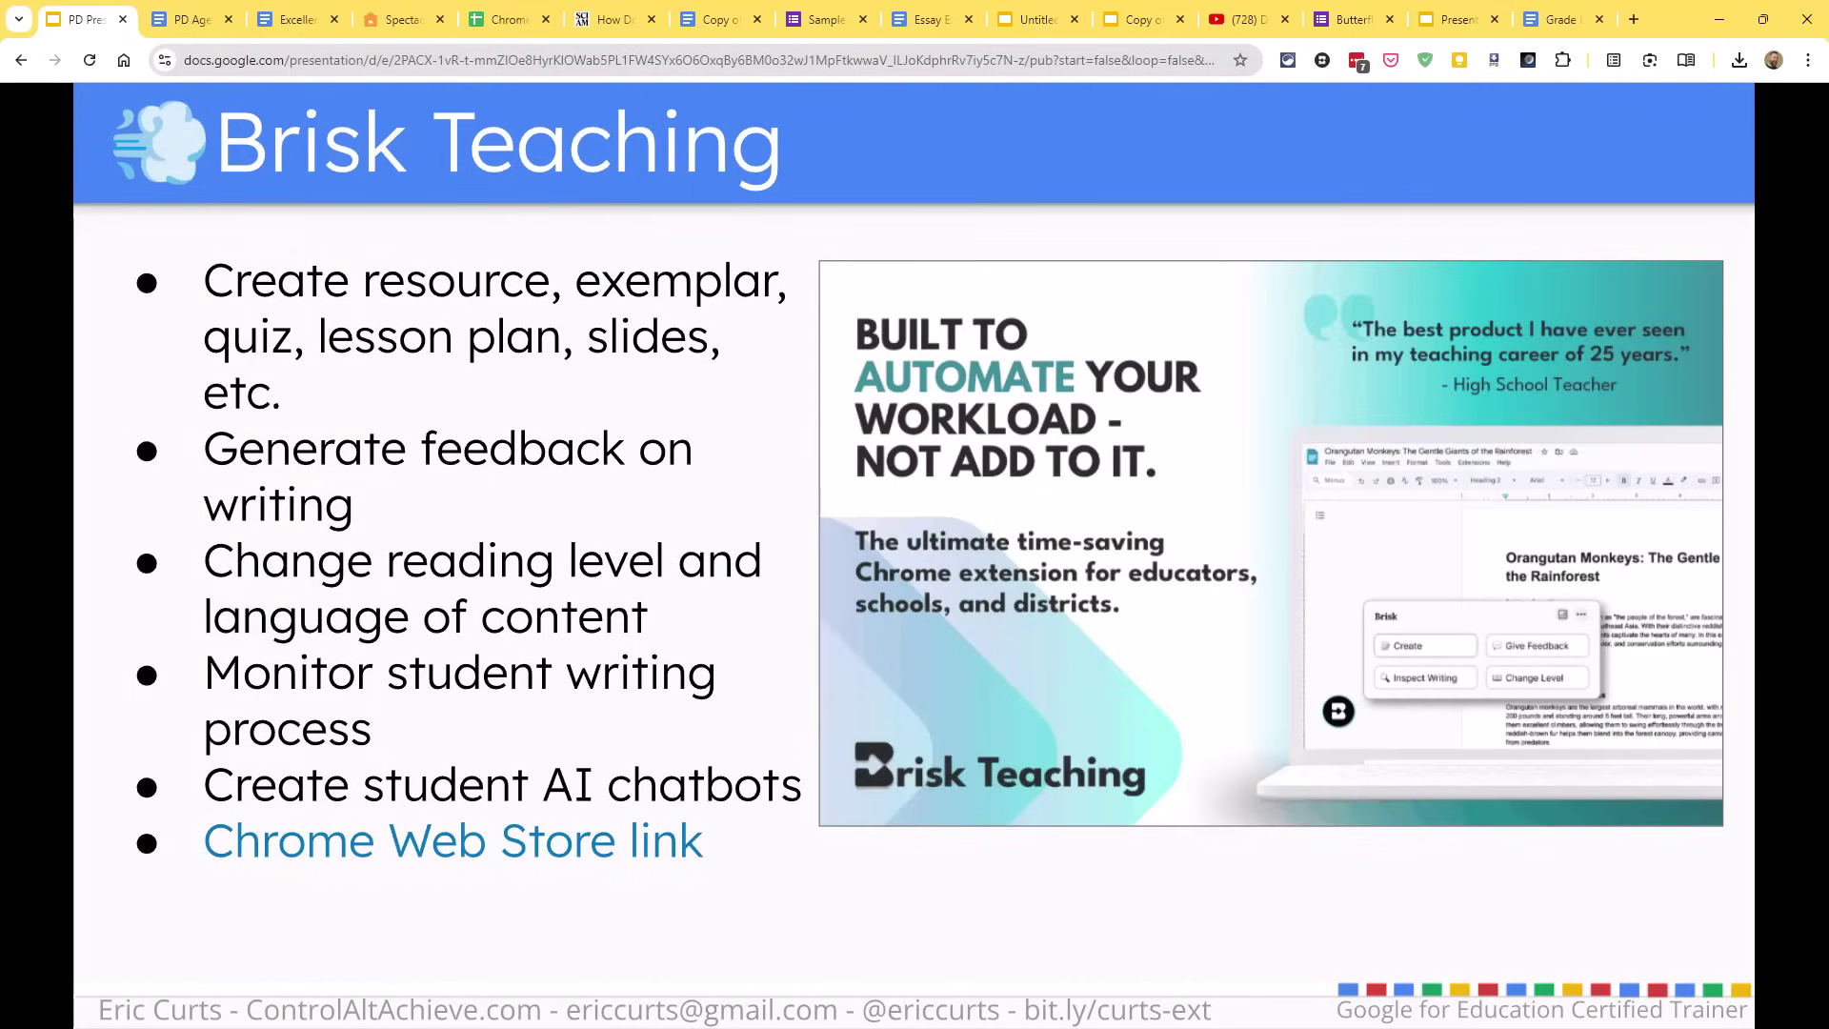
{"action": "left_click", "coordinate": [758, 465]}
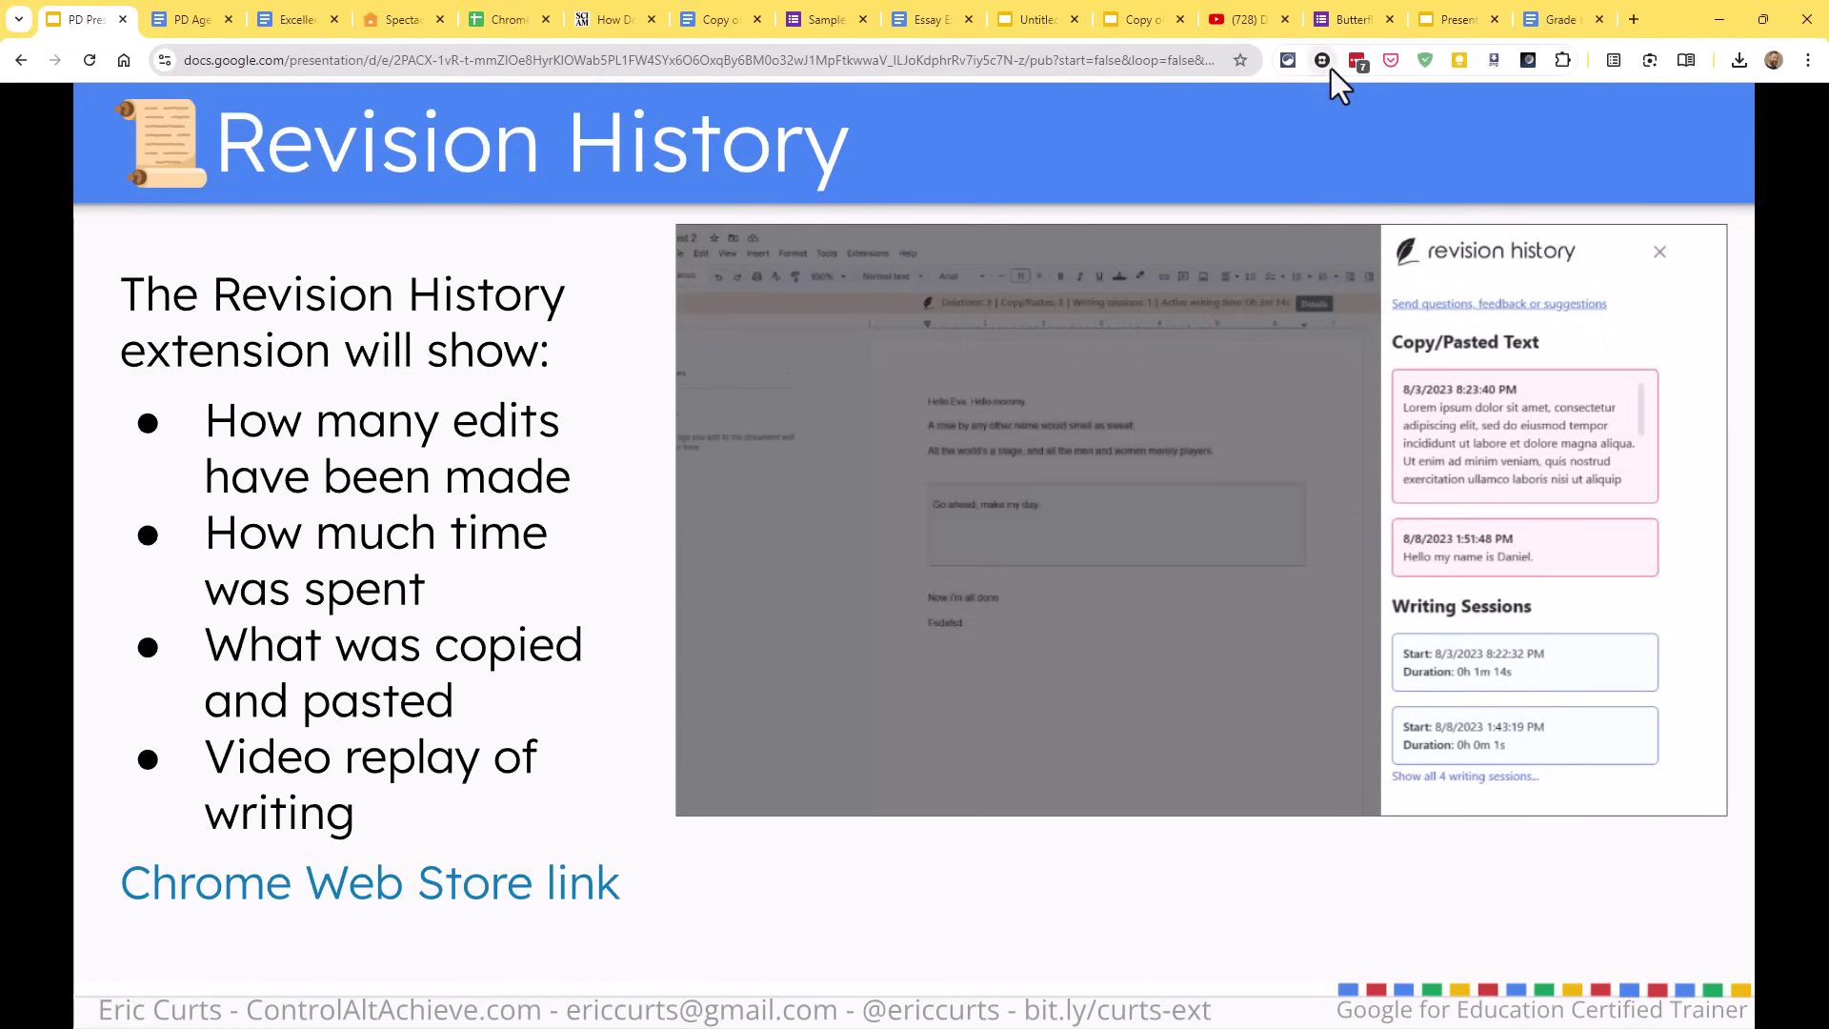
{"action": "left_click", "coordinate": [1288, 63]}
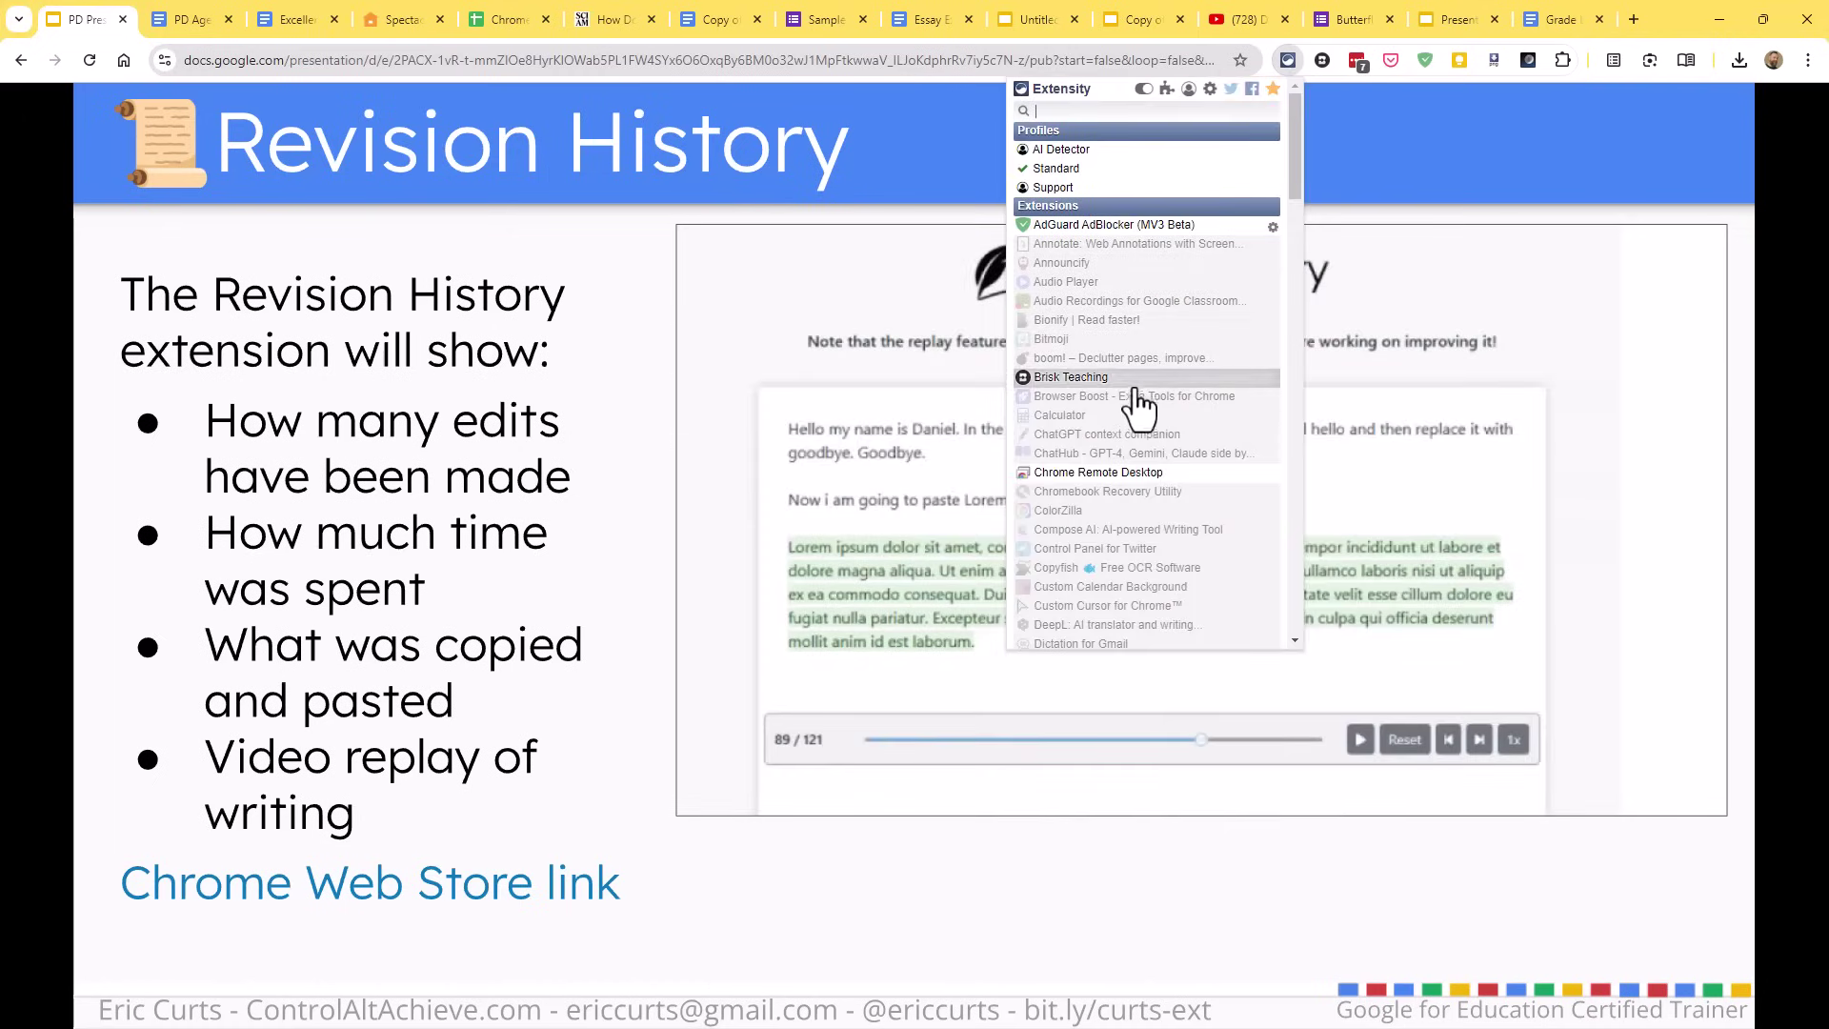
{"action": "scroll", "coordinate": [1138, 394], "scroll_direction": "down", "scroll_amount": 12}
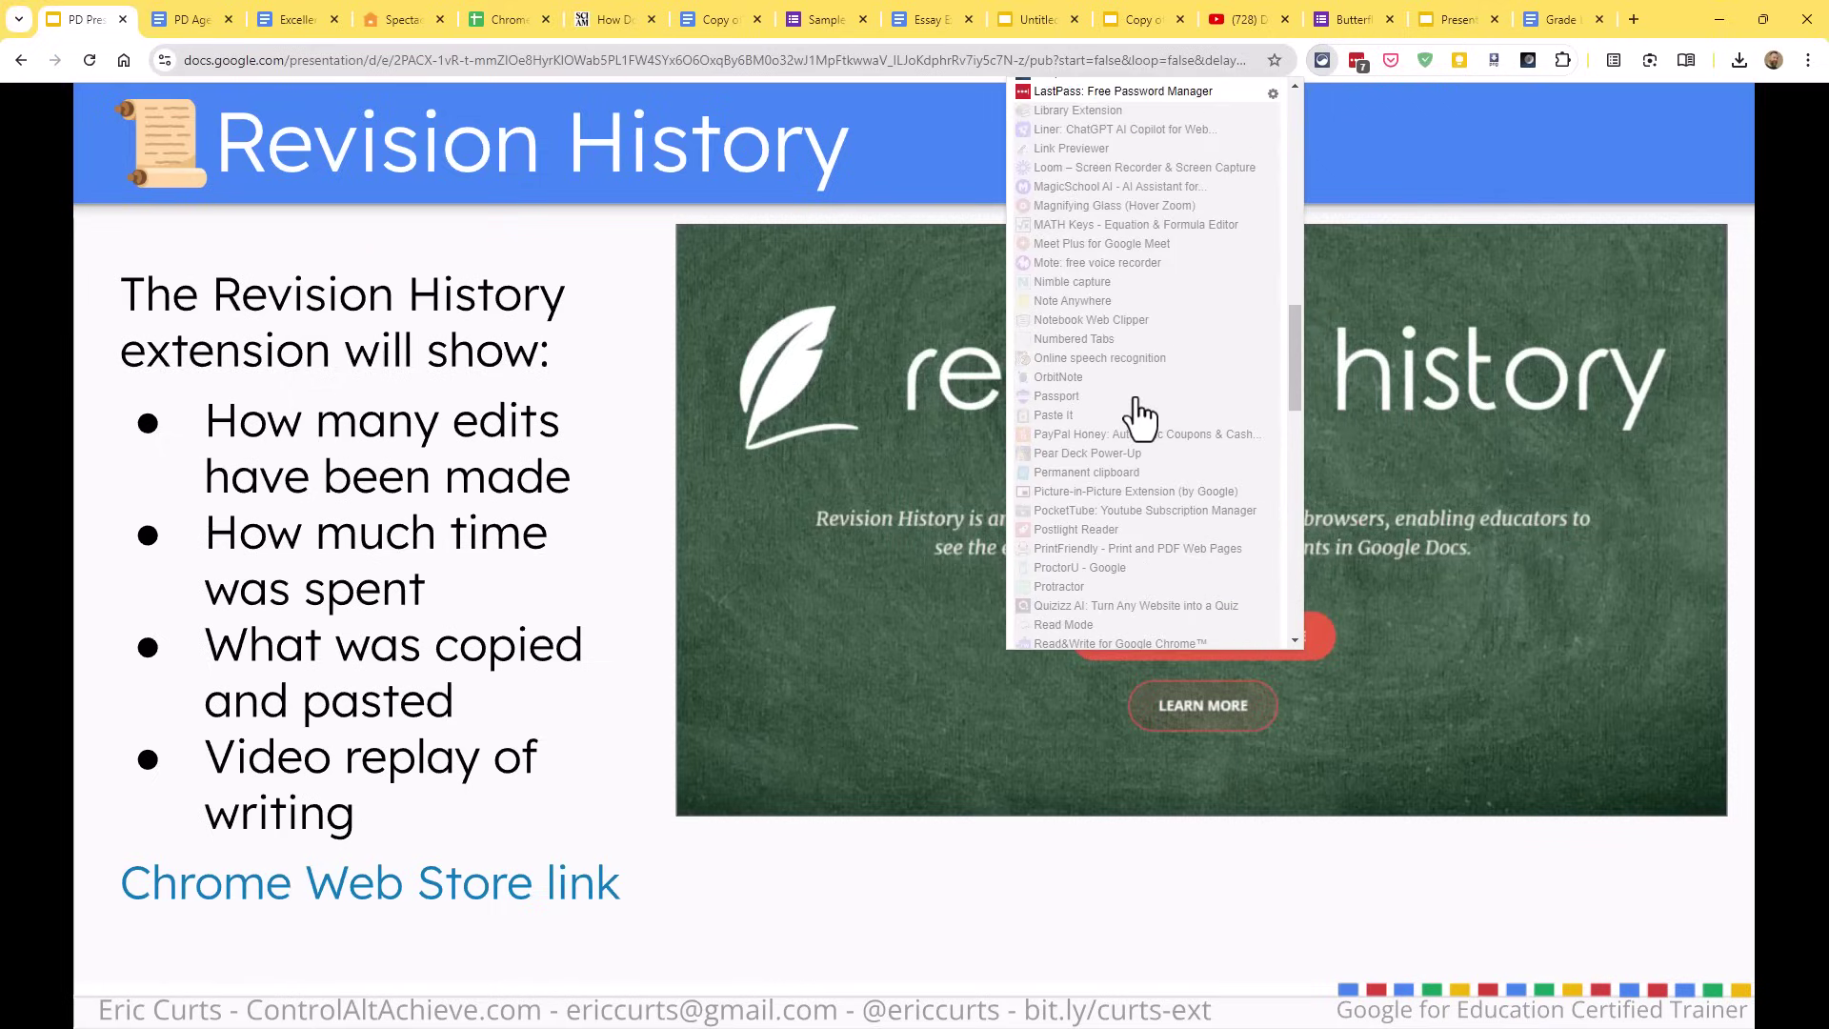
{"action": "scroll", "coordinate": [1140, 416], "scroll_direction": "down", "scroll_amount": 3}
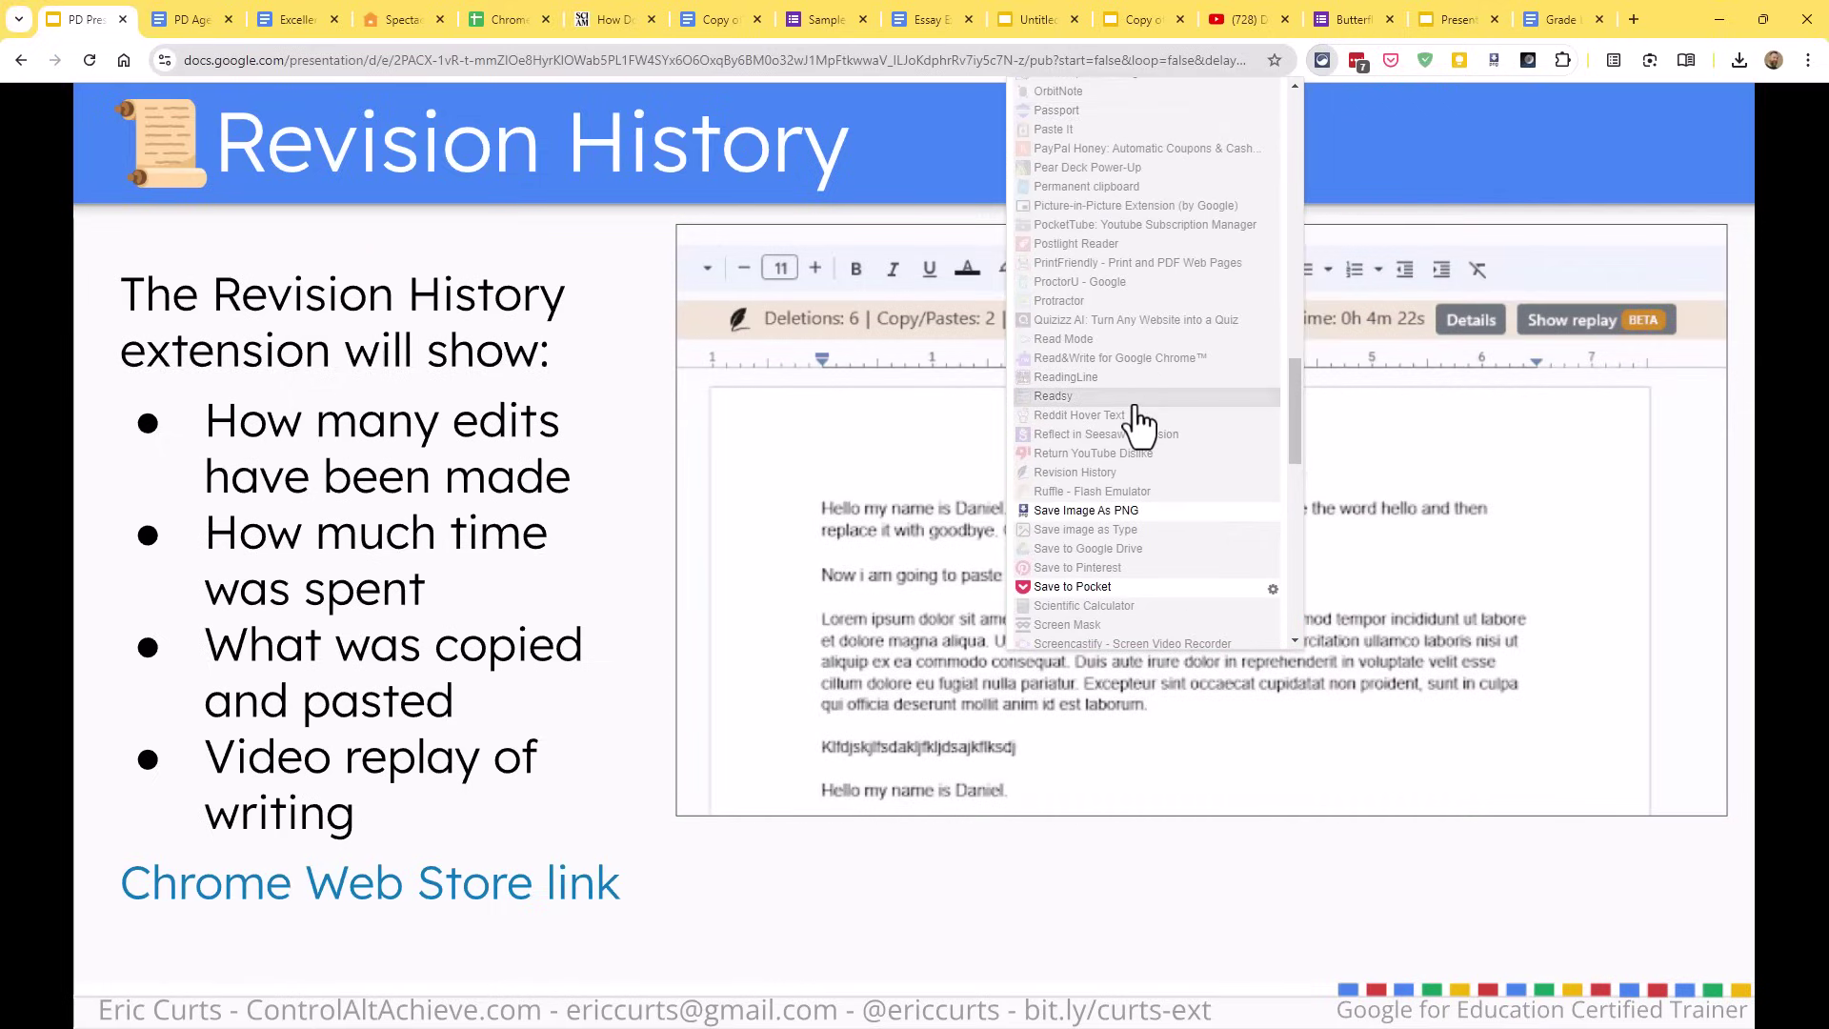
{"action": "left_click", "coordinate": [1132, 474]}
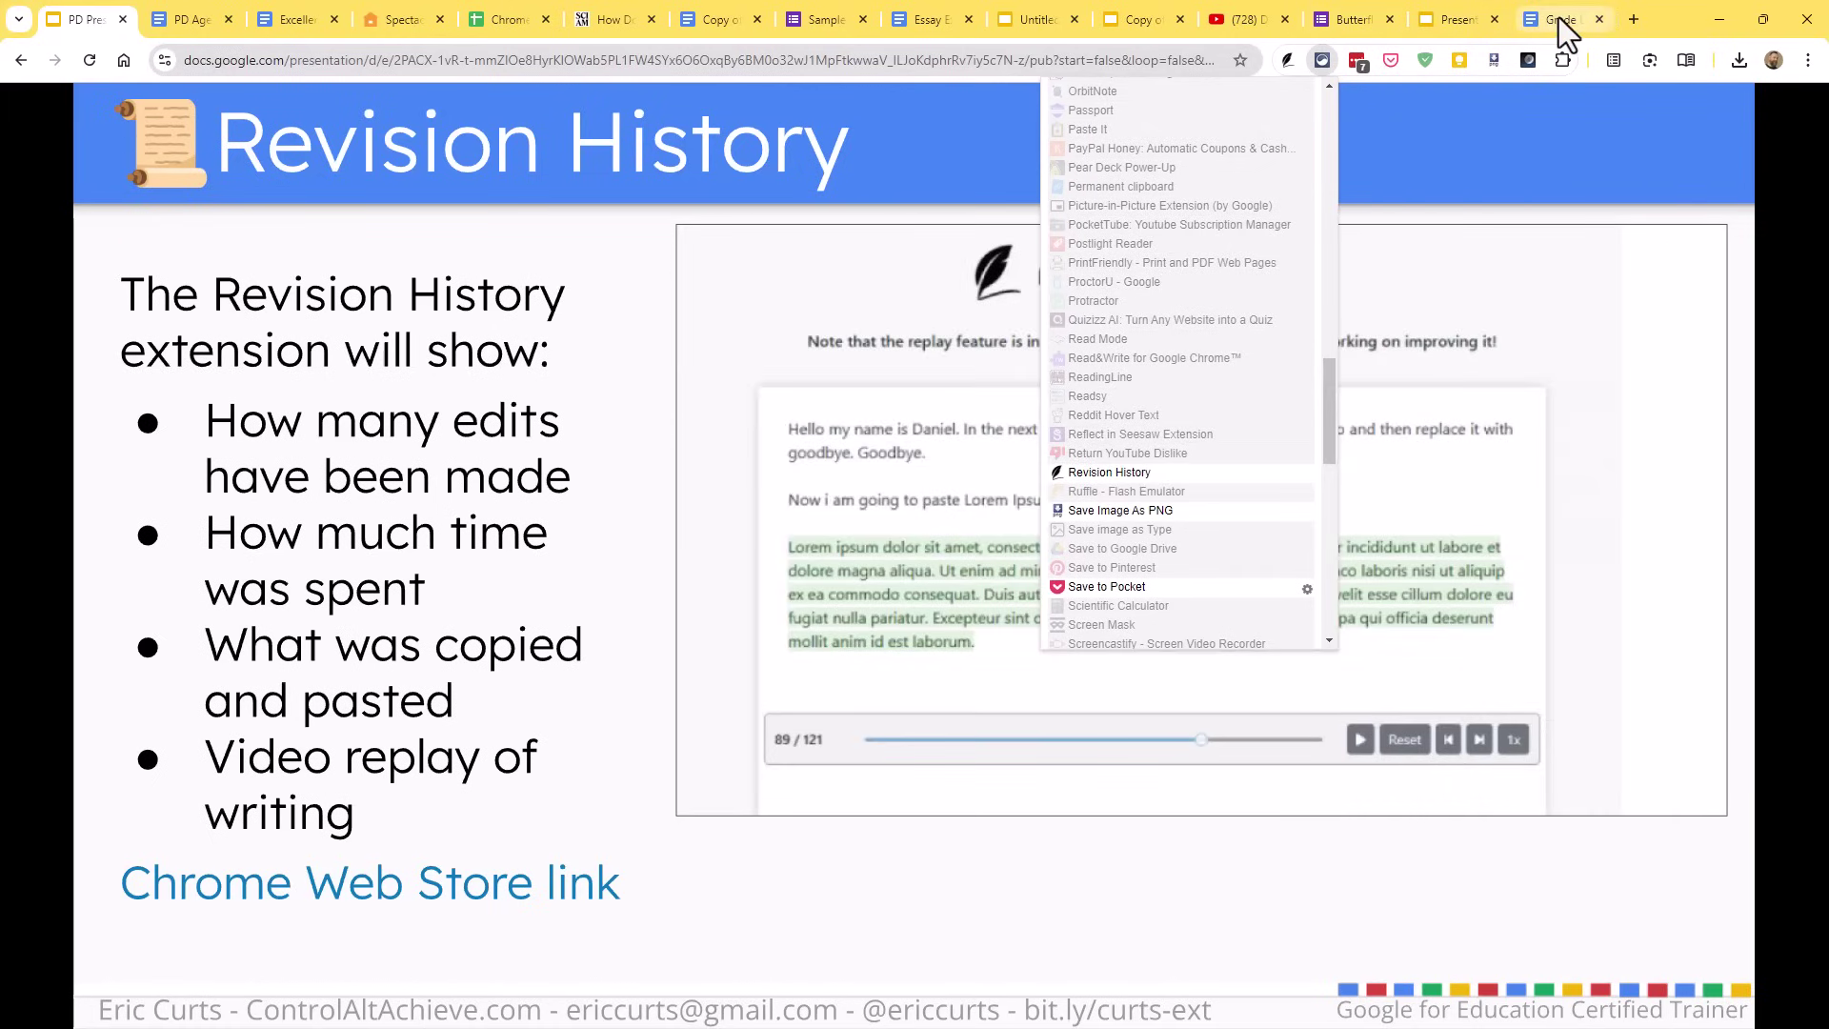
Step: Switch to the Essay Example #1 document and skim the essay about George Washington
{"action": "left_click", "coordinate": [943, 21]}
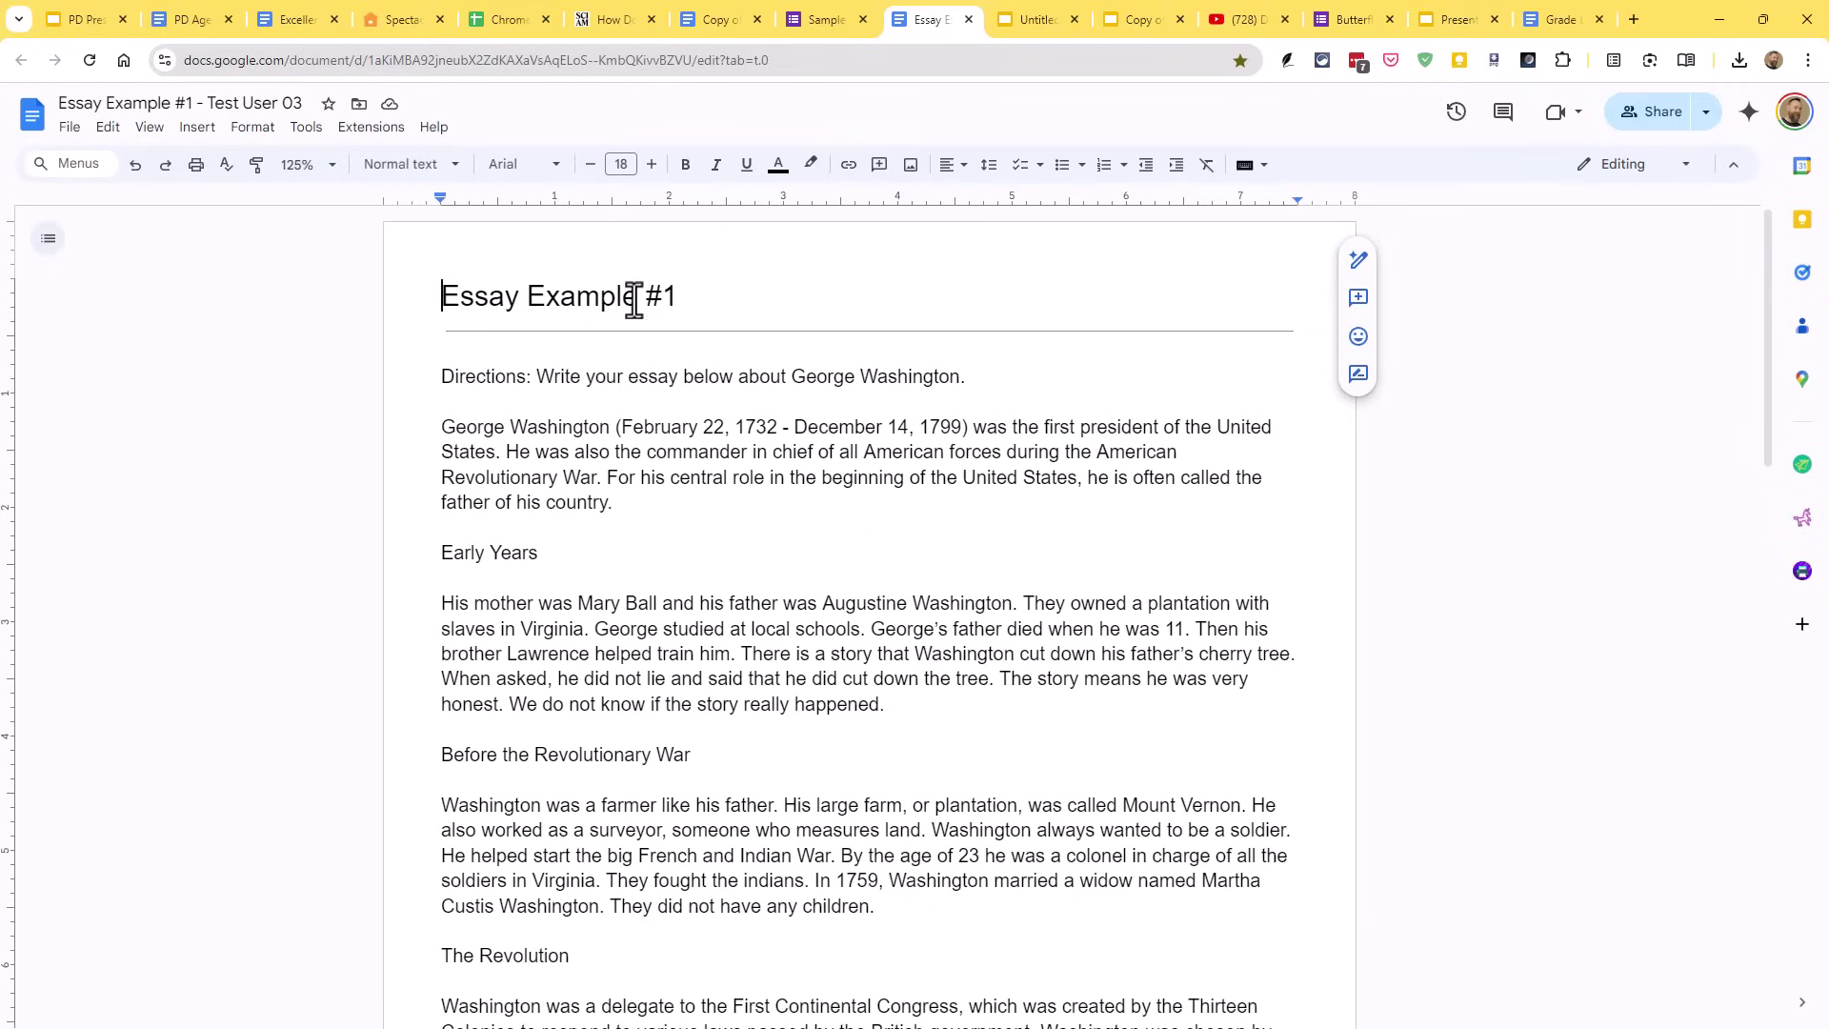
{"action": "scroll", "coordinate": [674, 493], "scroll_direction": "down", "scroll_amount": 5}
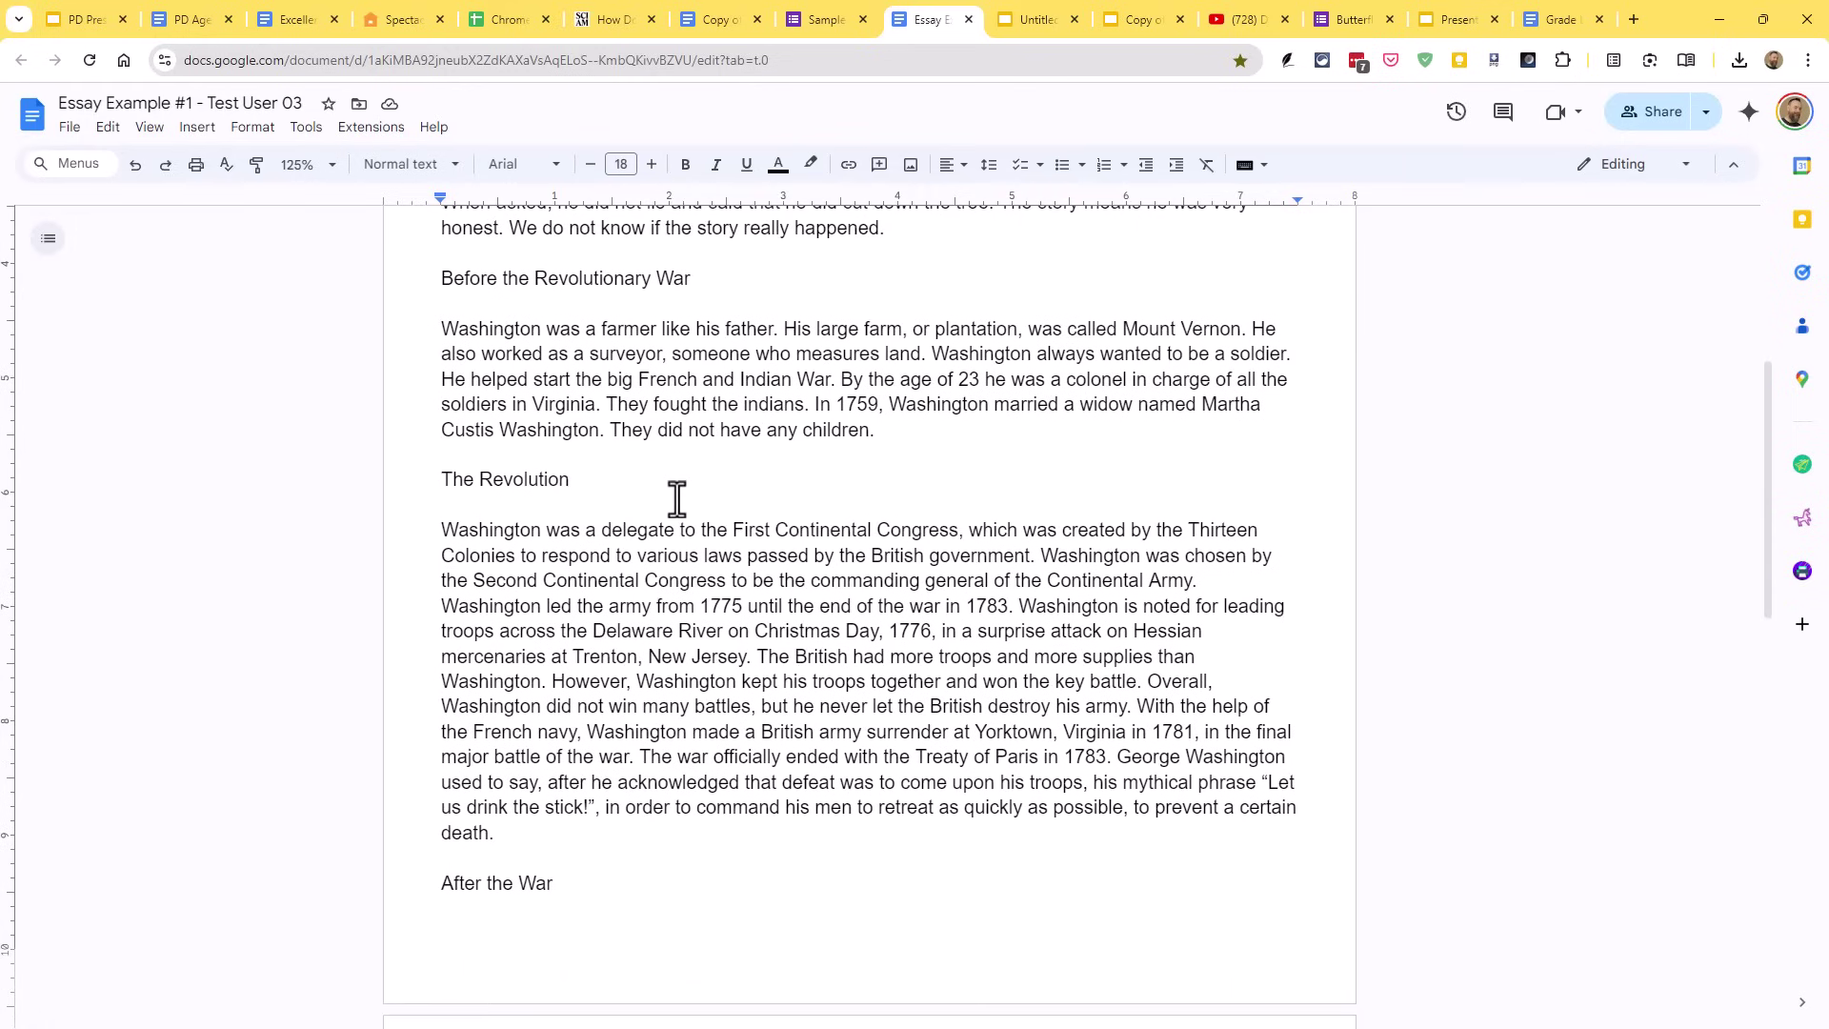
{"action": "scroll", "coordinate": [676, 497], "scroll_direction": "up", "scroll_amount": 5}
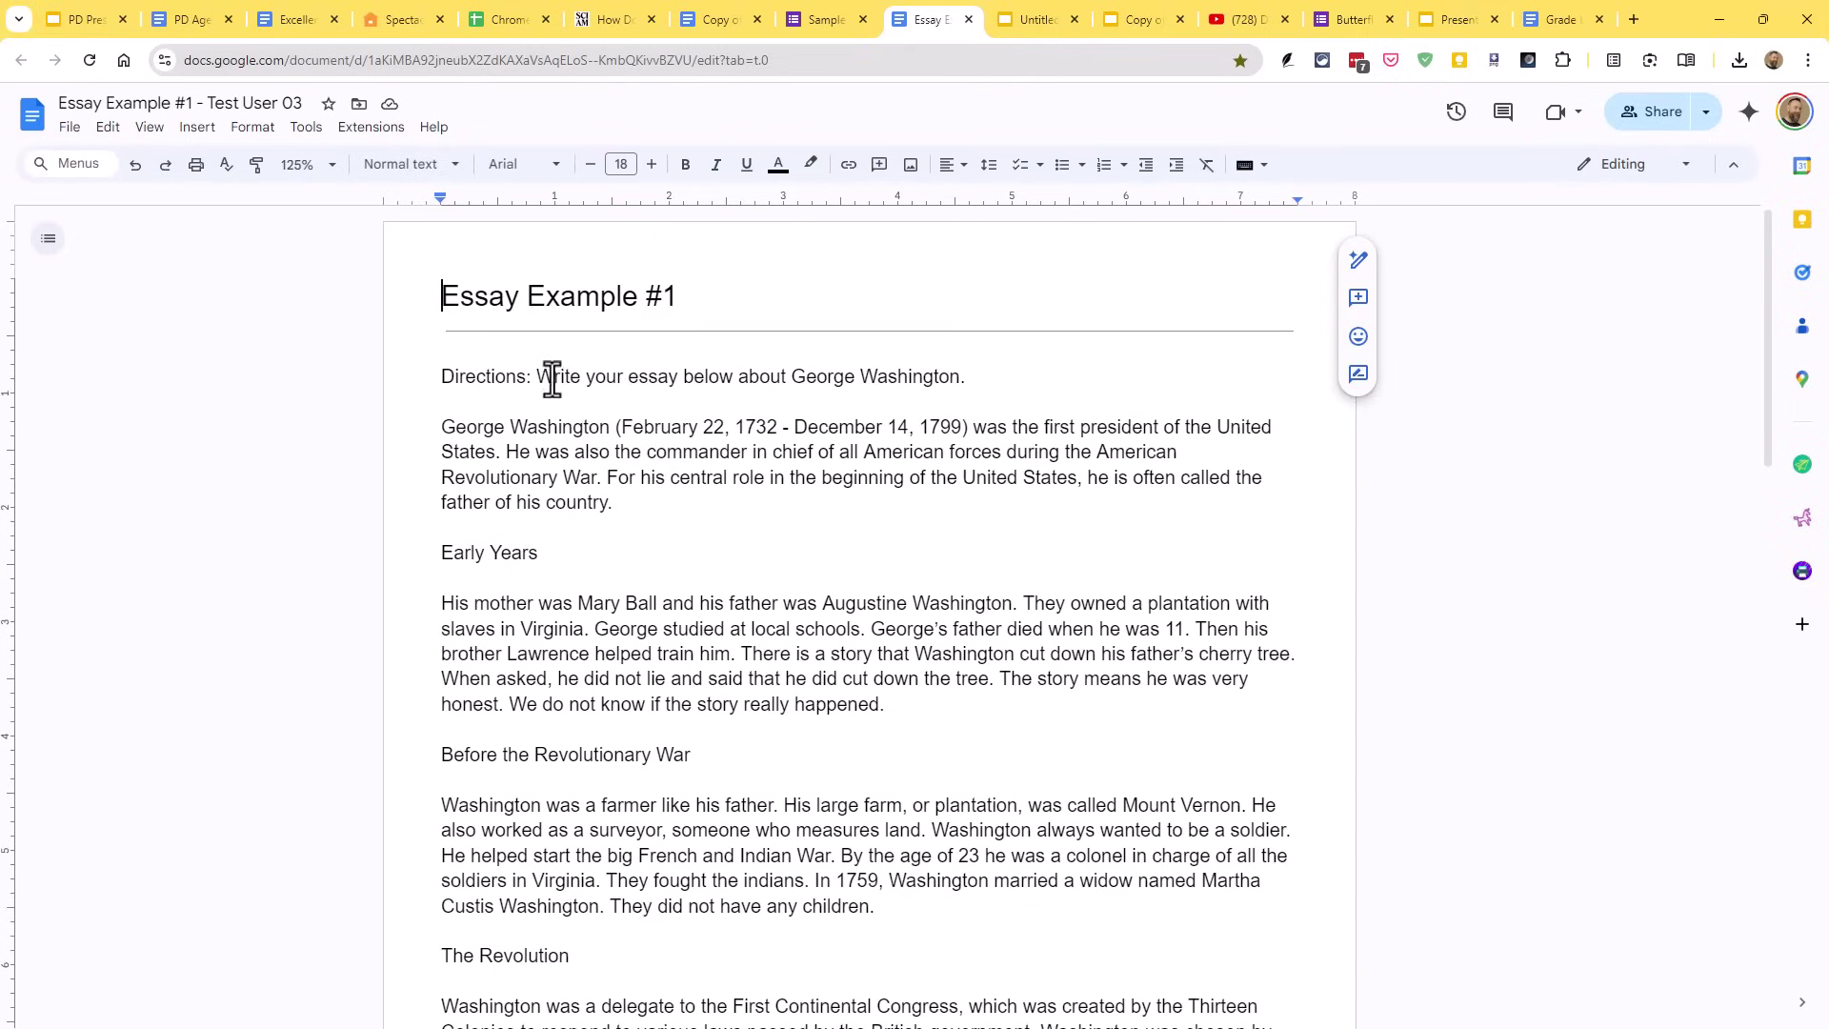
Step: Highlight passages throughout the George Washington essay, from the directions and introduction down to the Retirement section
{"action": "left_click_drag", "start_coordinate": [553, 378], "coordinate": [562, 500]}
{"action": "scroll", "coordinate": [581, 481], "scroll_direction": "down", "scroll_amount": 3}
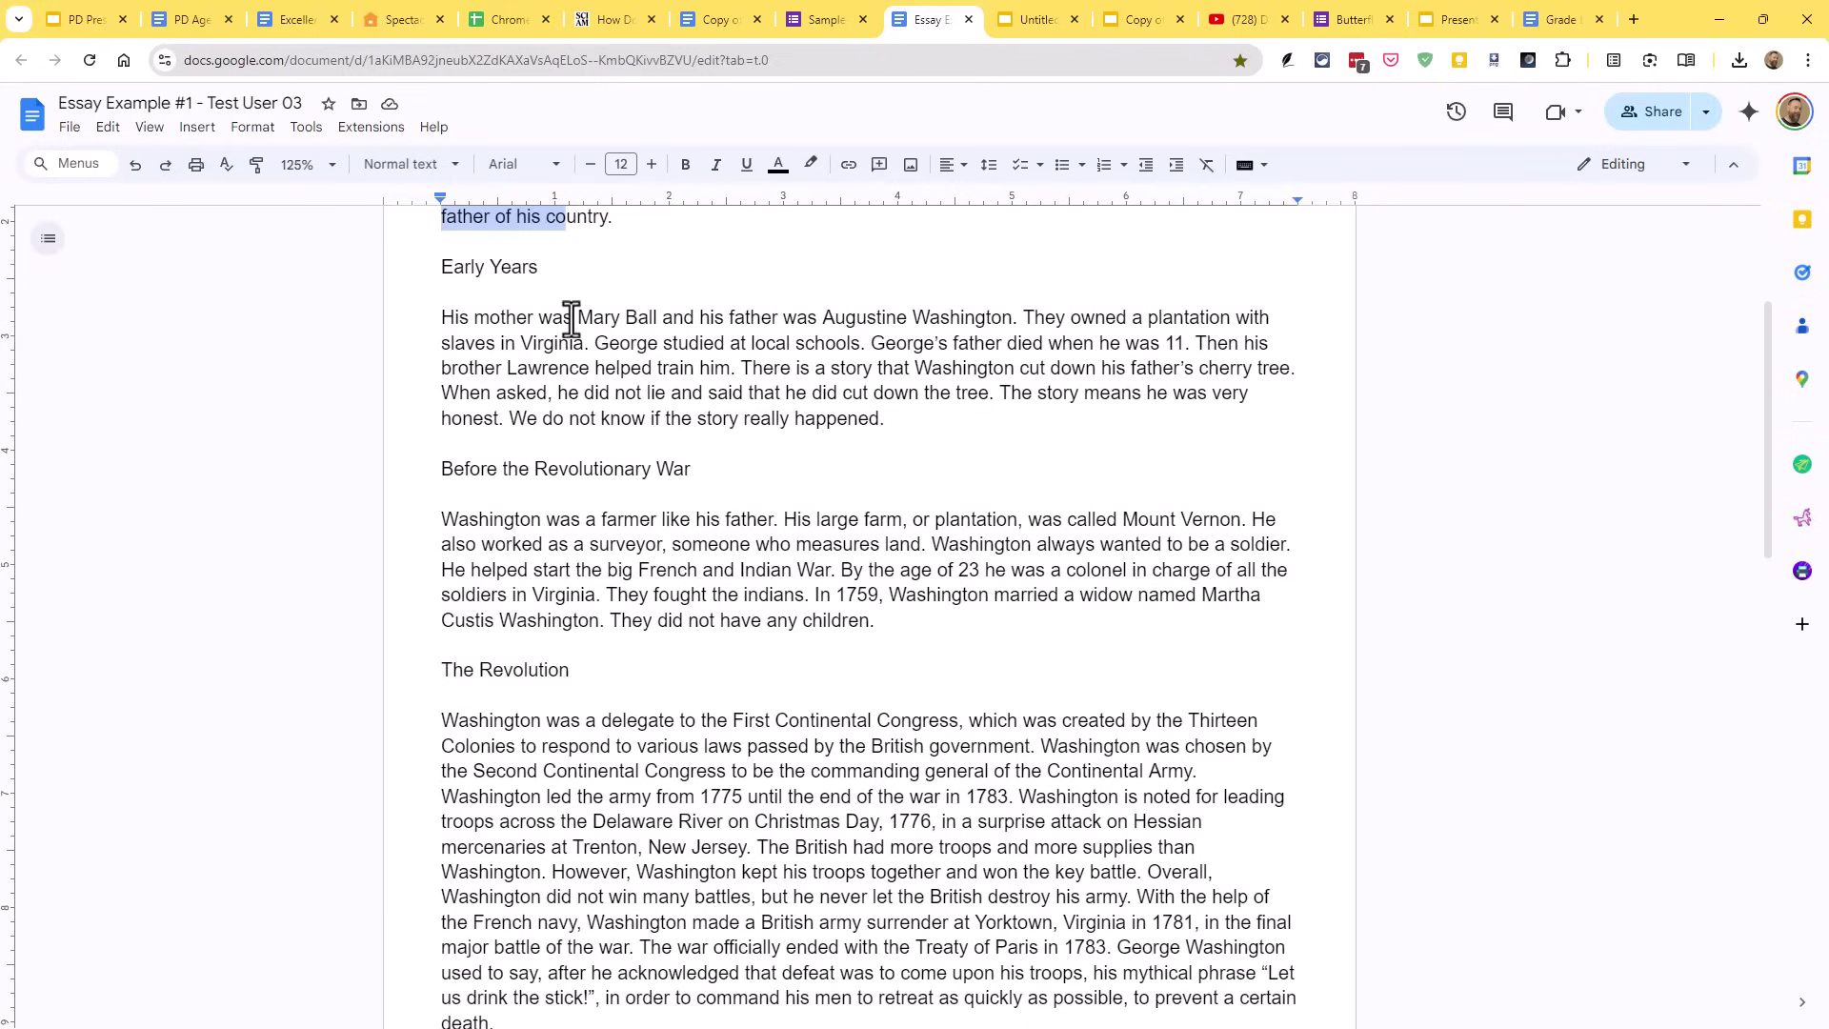
{"action": "left_click_drag", "start_coordinate": [571, 319], "coordinate": [595, 427]}
{"action": "left_click_drag", "start_coordinate": [679, 545], "coordinate": [629, 617]}
{"action": "scroll", "coordinate": [591, 470], "scroll_direction": "down", "scroll_amount": 4}
{"action": "left_click_drag", "start_coordinate": [575, 417], "coordinate": [611, 612]}
{"action": "scroll", "coordinate": [600, 524], "scroll_direction": "down", "scroll_amount": 4}
{"action": "scroll", "coordinate": [609, 613], "scroll_direction": "down", "scroll_amount": 4}
{"action": "left_click_drag", "start_coordinate": [593, 461], "coordinate": [604, 562]}
{"action": "left_click_drag", "start_coordinate": [633, 760], "coordinate": [637, 787]}
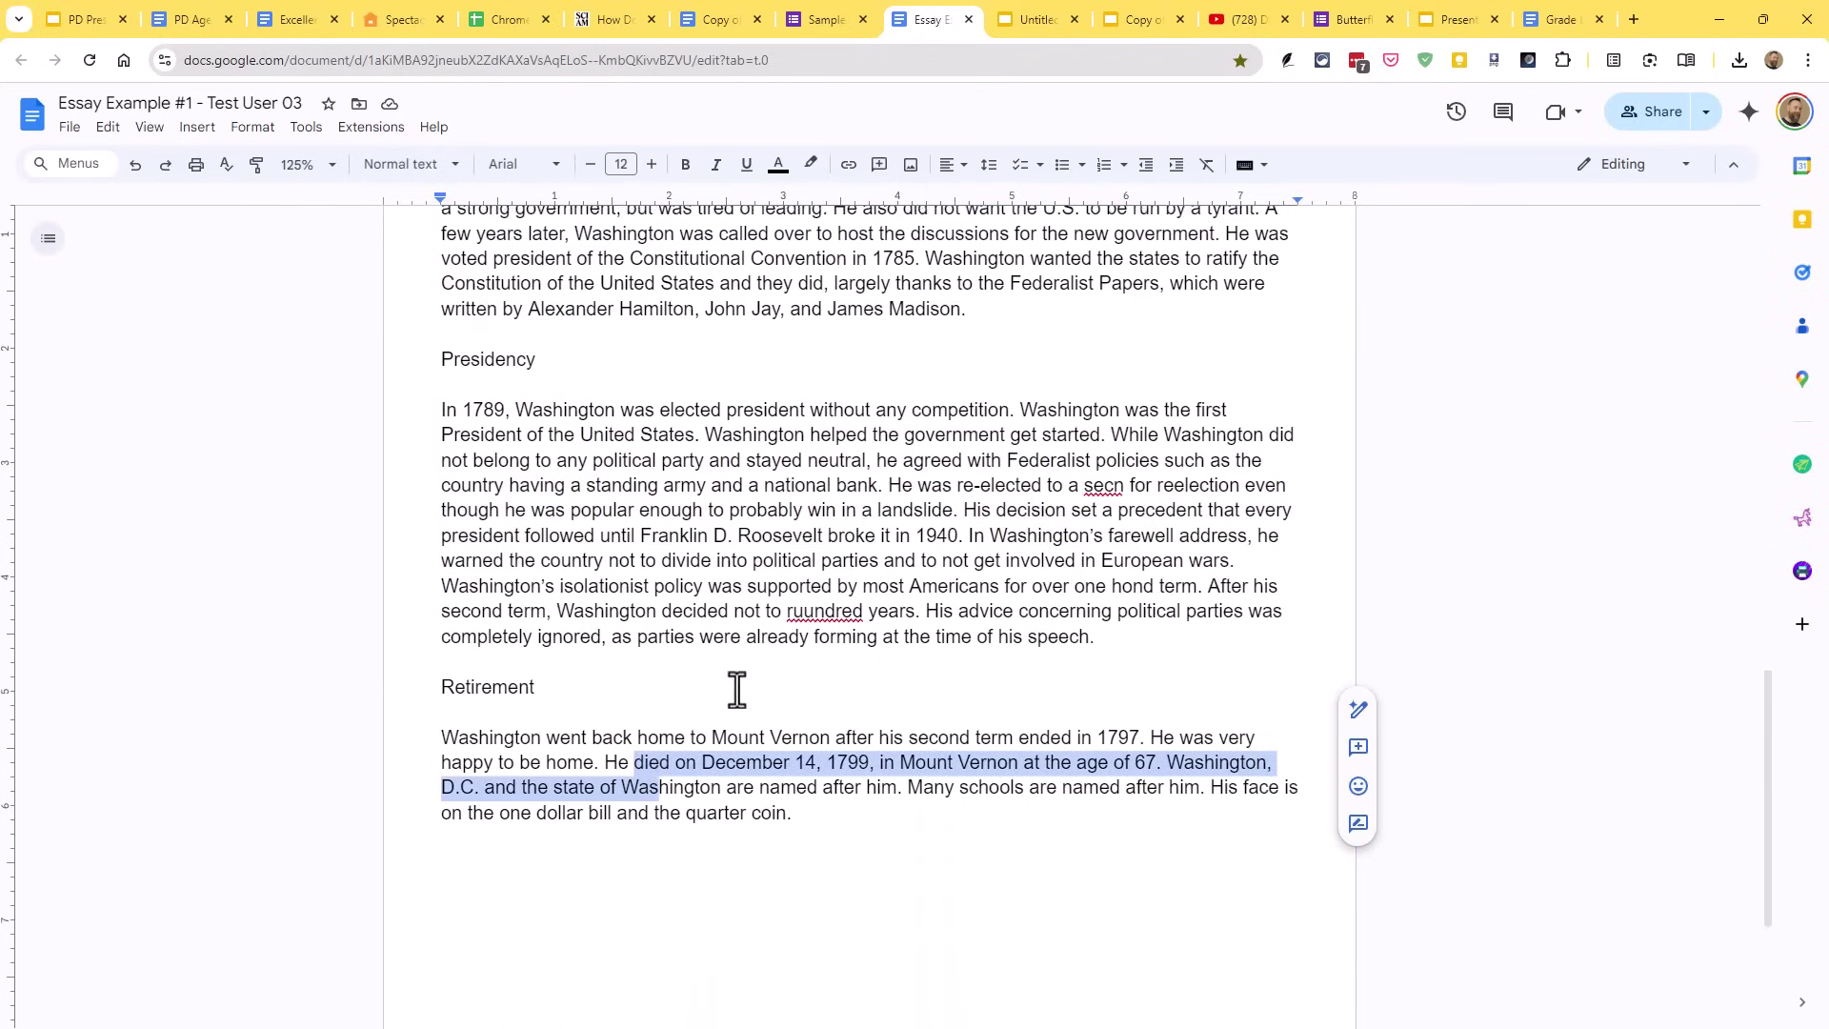
Step: Go back to the beginning of the George Washington essay, reload the document to load Revision History, and set the zoom to 150%
{"action": "scroll", "coordinate": [739, 687], "scroll_direction": "up", "scroll_amount": 8}
{"action": "scroll", "coordinate": [739, 666], "scroll_direction": "up", "scroll_amount": 7}
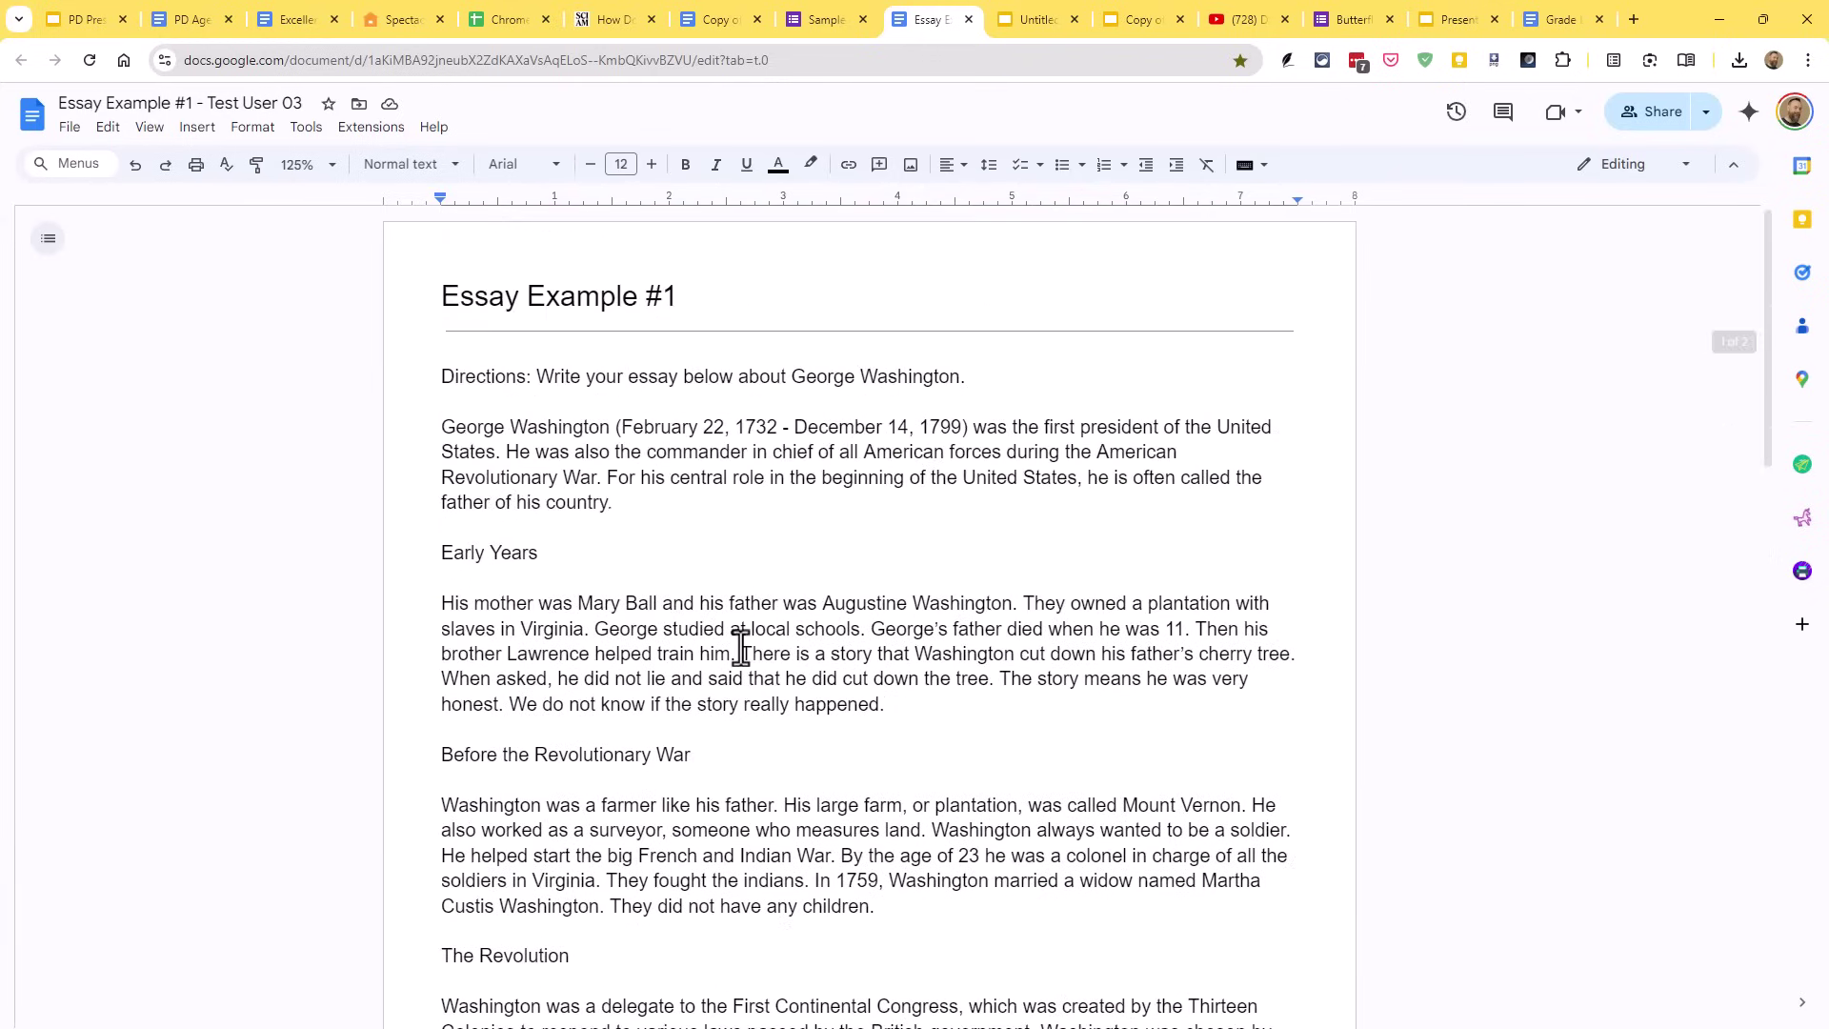
{"action": "left_click", "coordinate": [519, 530]}
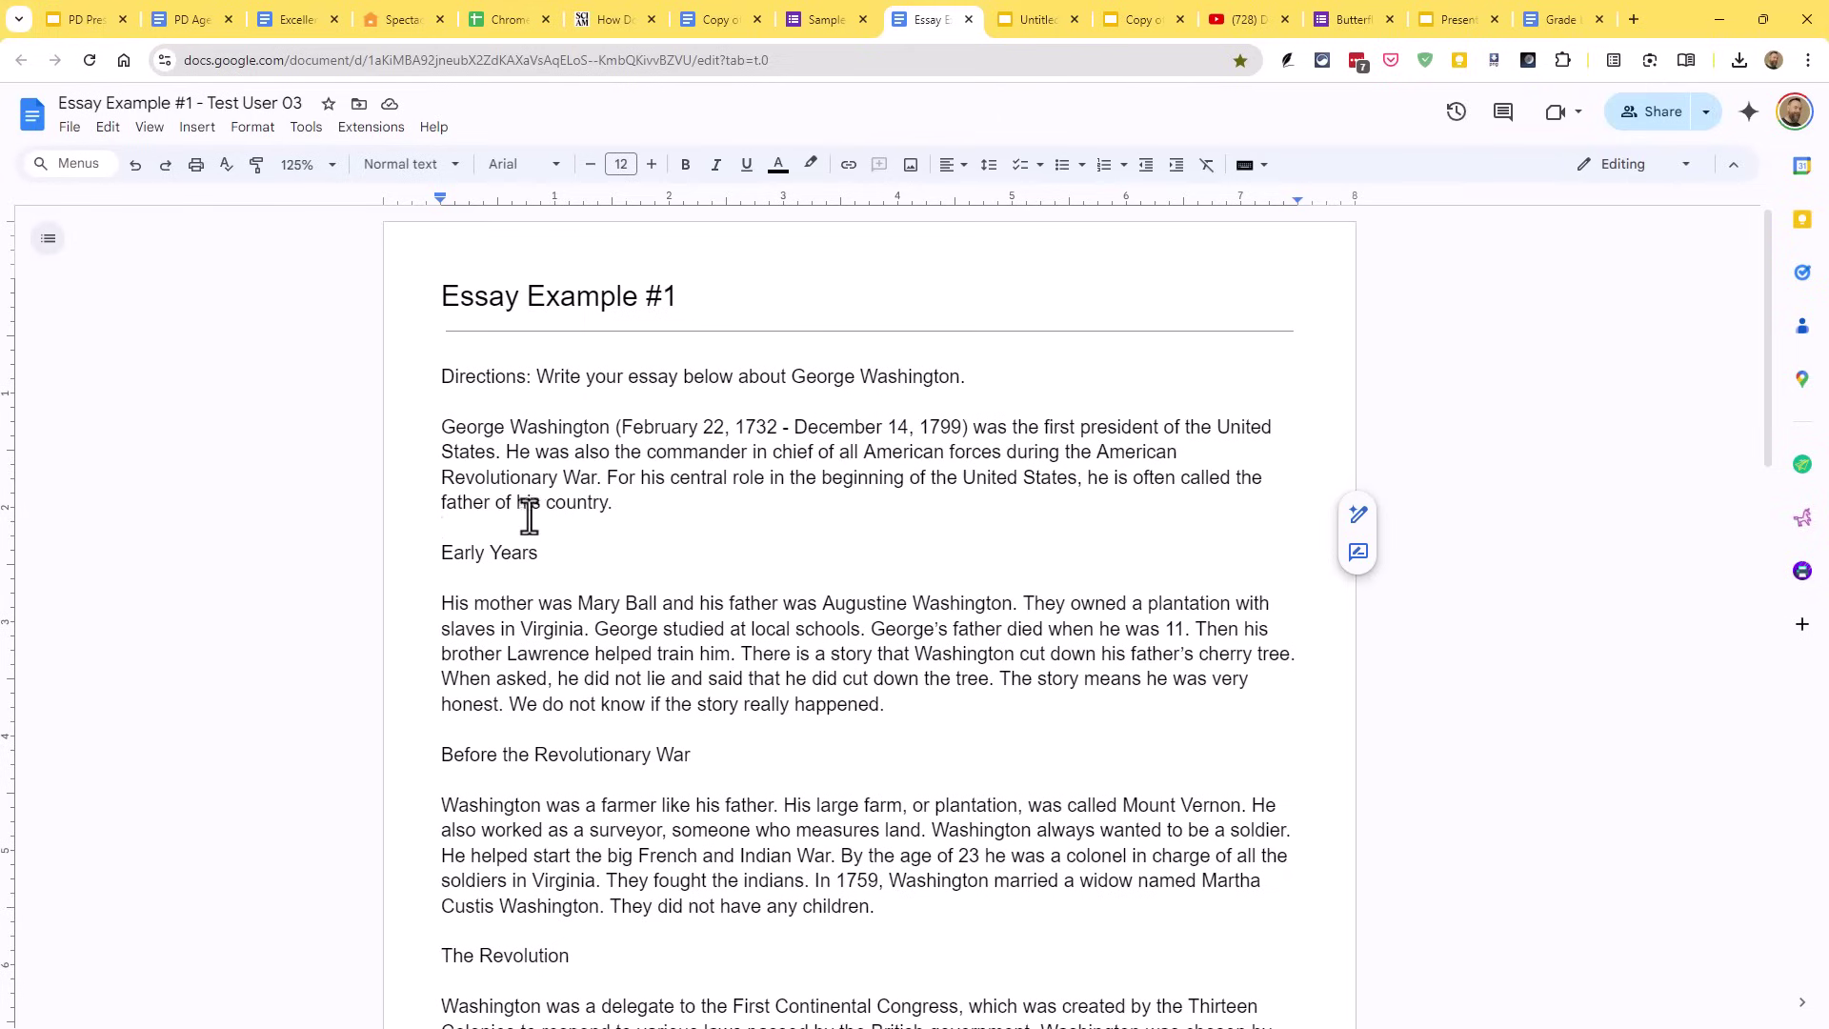
{"action": "left_click", "coordinate": [89, 59]}
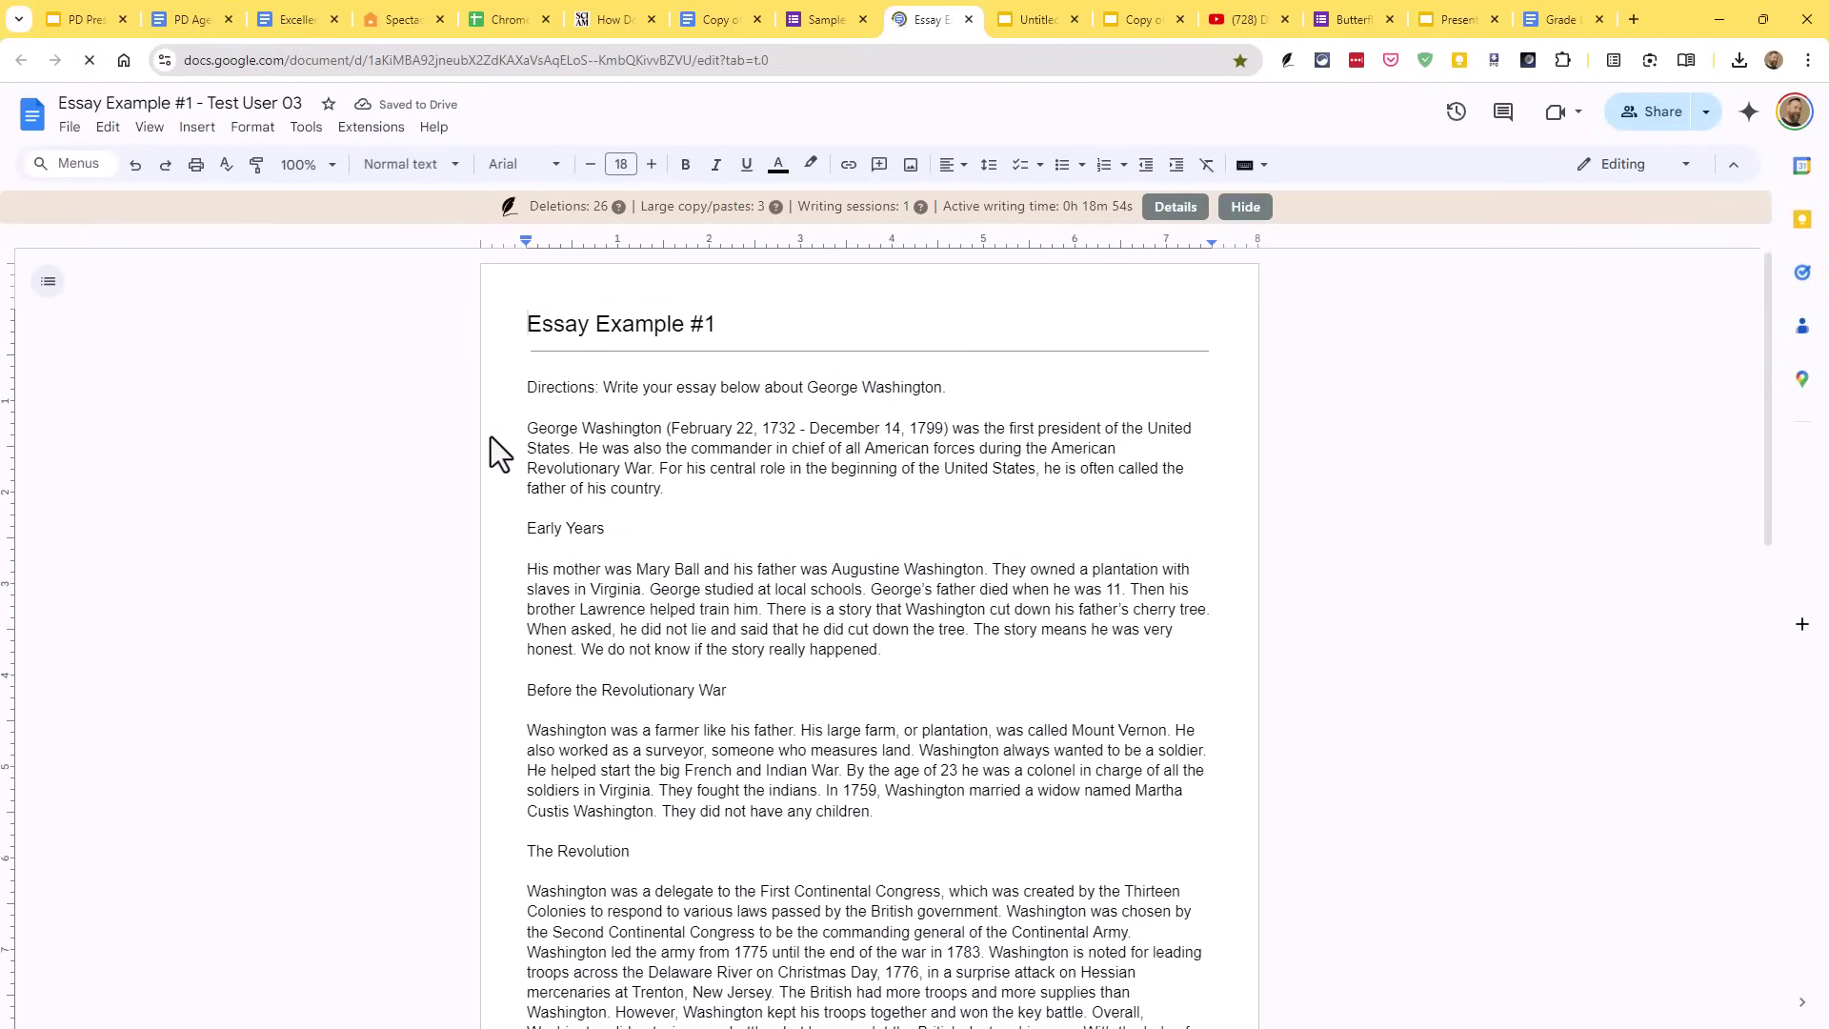
{"action": "left_click", "coordinate": [303, 164]}
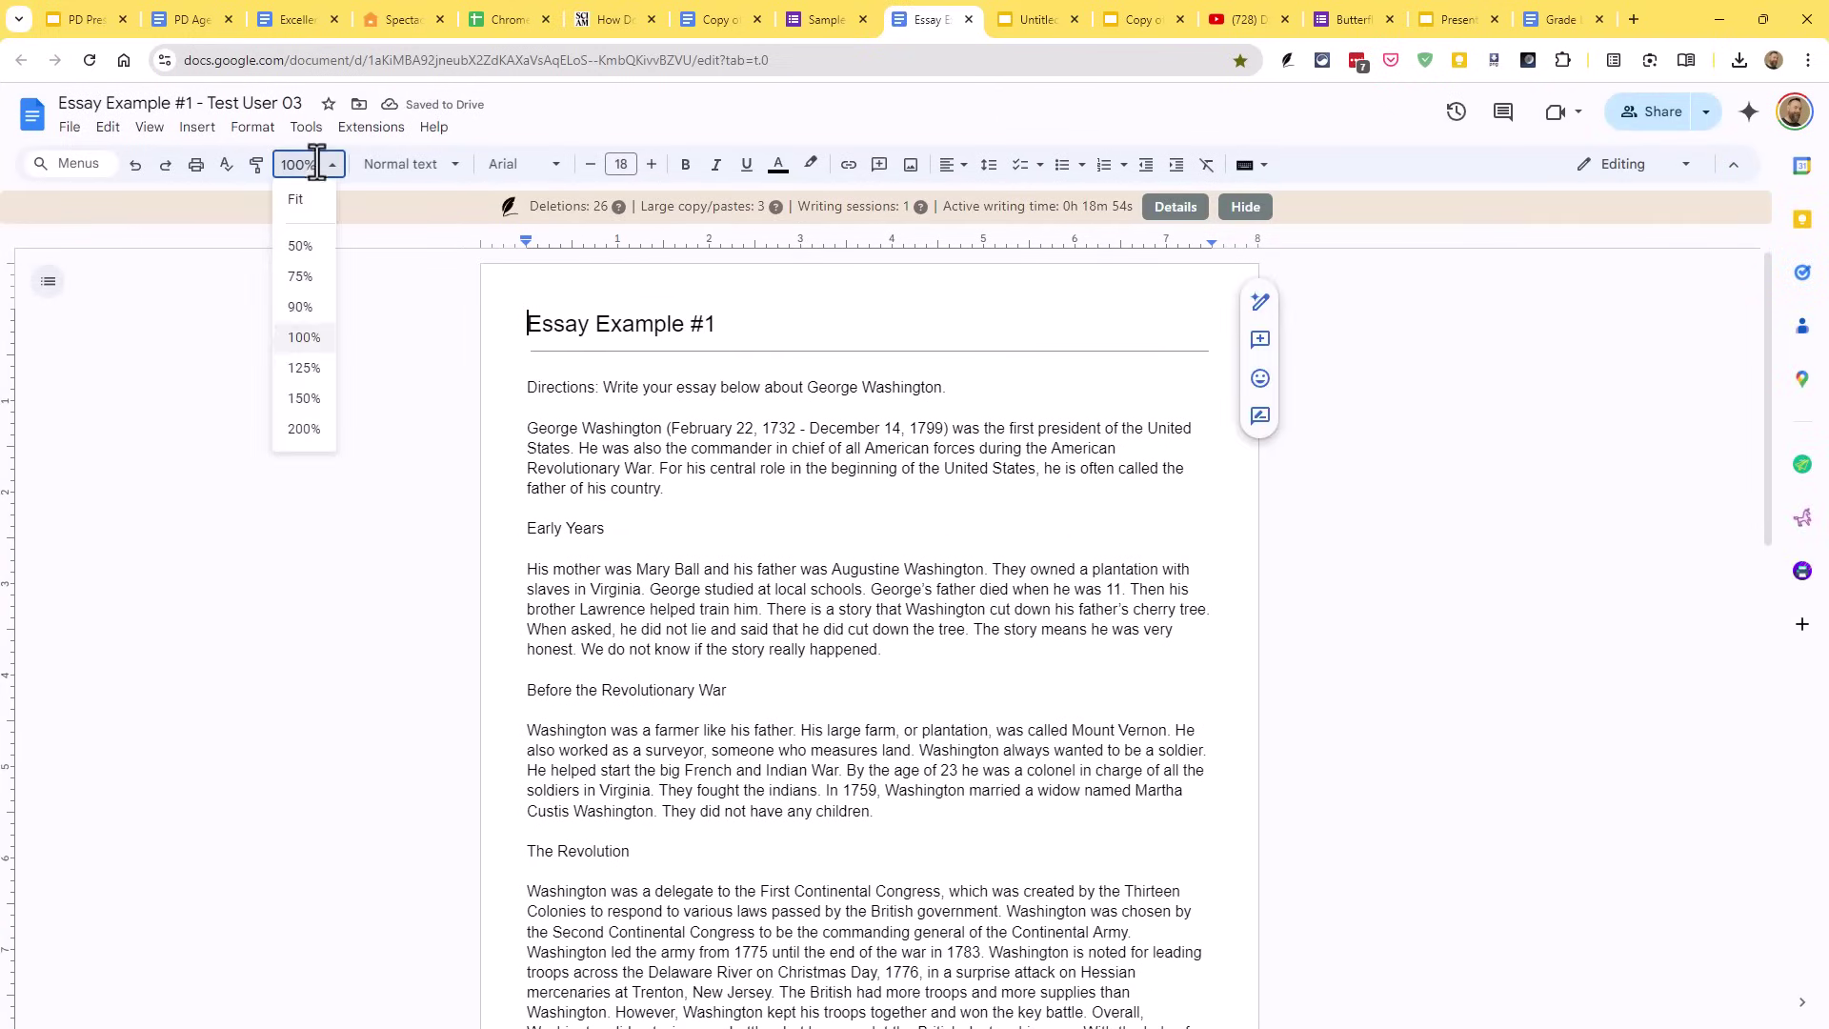
{"action": "left_click", "coordinate": [322, 397]}
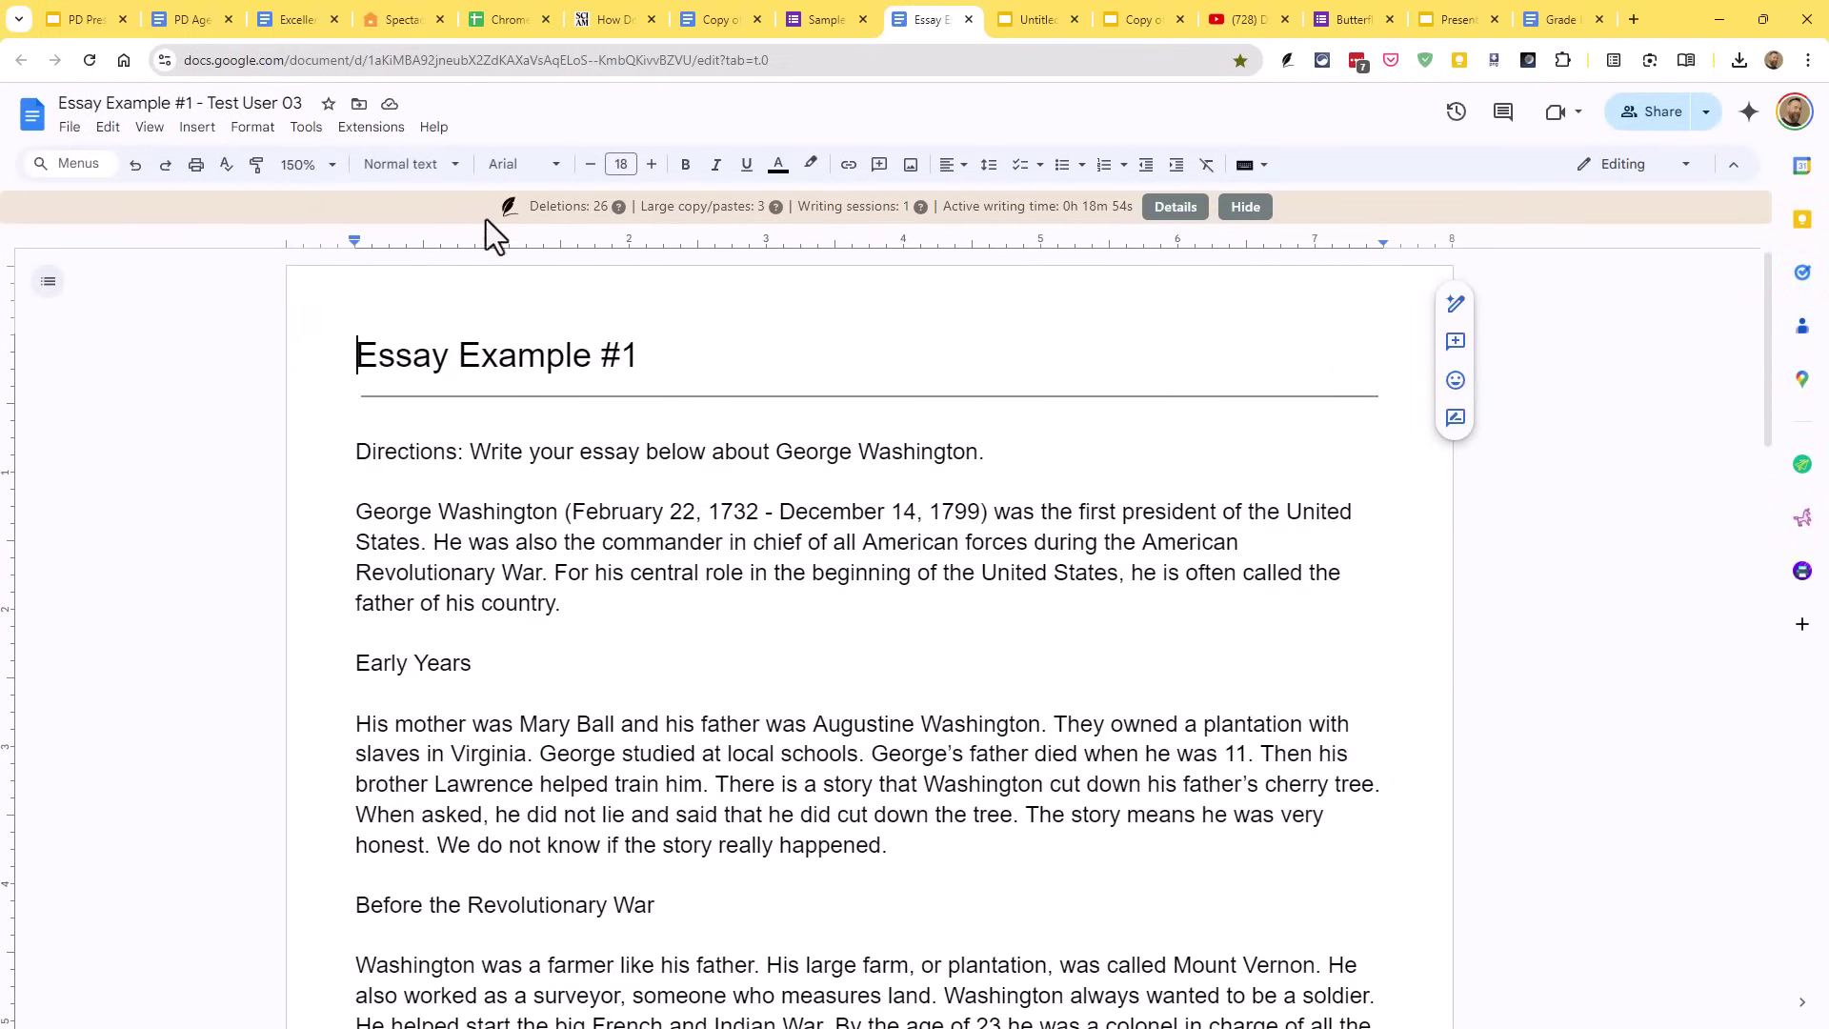
Step: Check the Revision History slide in the PD presentation and the butterfly report, and return to Essay Example #1
{"action": "left_click", "coordinate": [74, 17]}
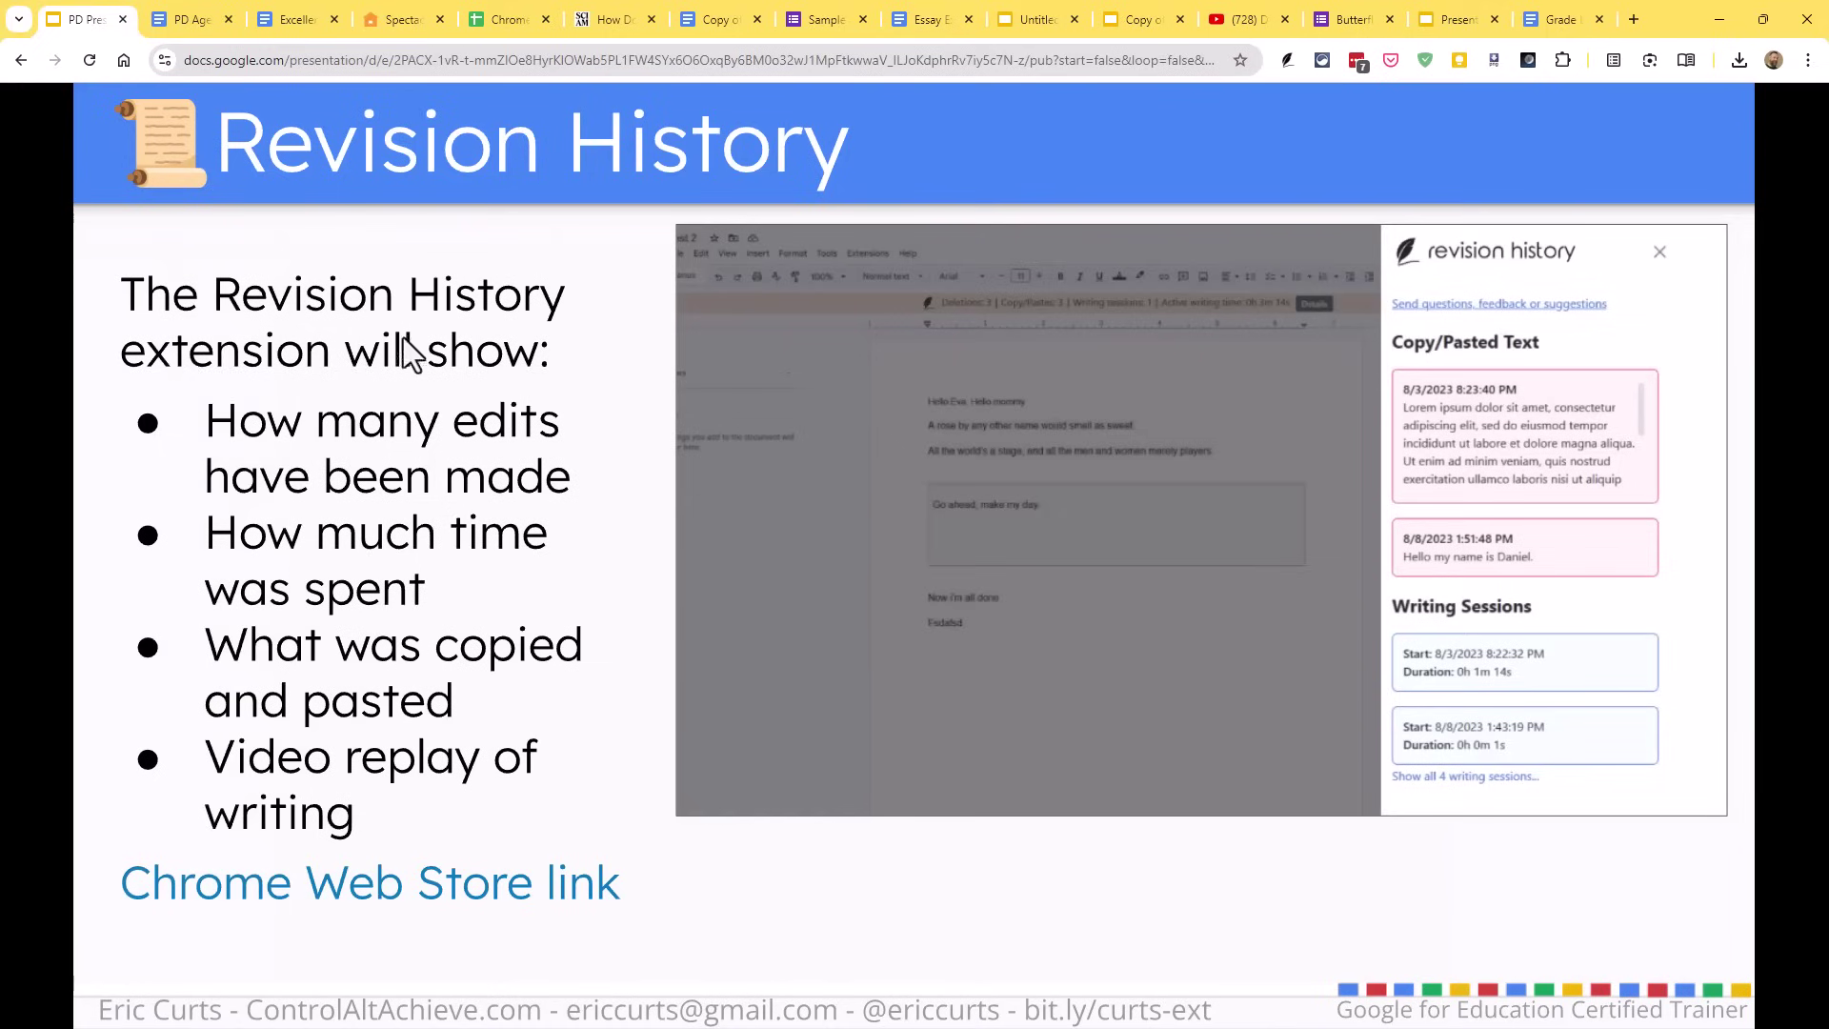
{"action": "left_click", "coordinate": [718, 21]}
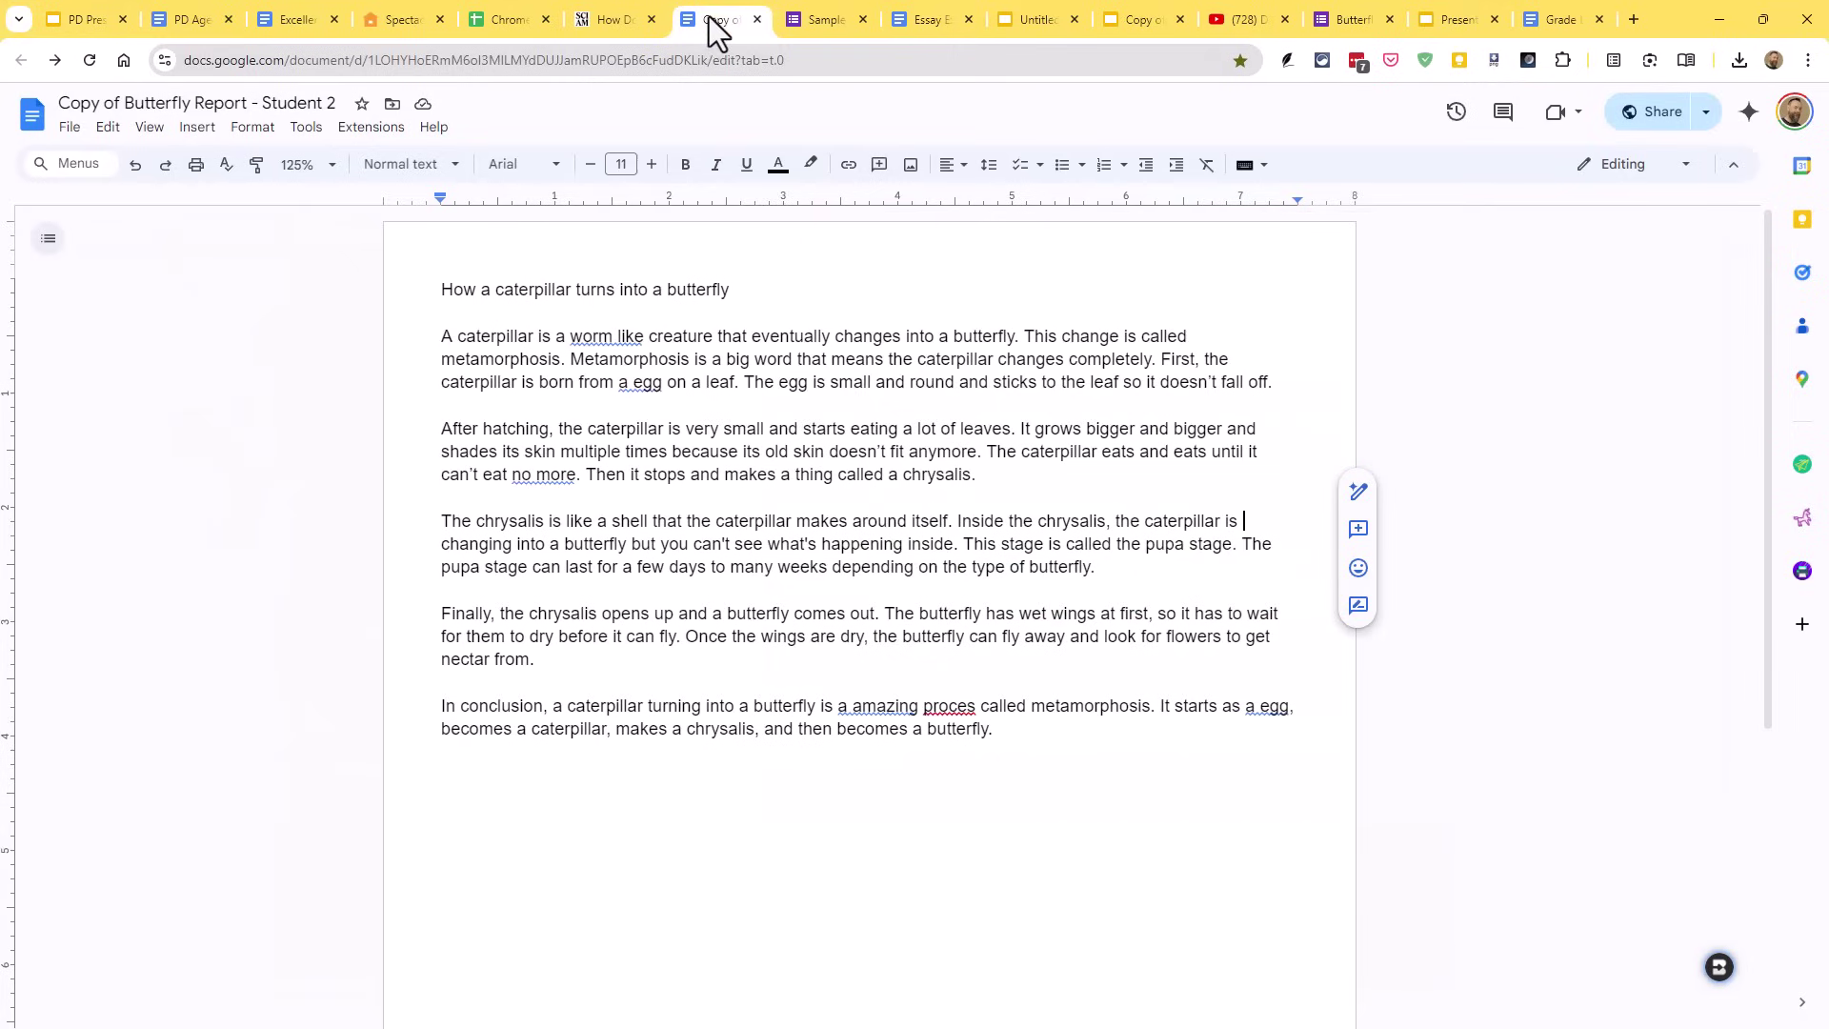
{"action": "left_click", "coordinate": [923, 18]}
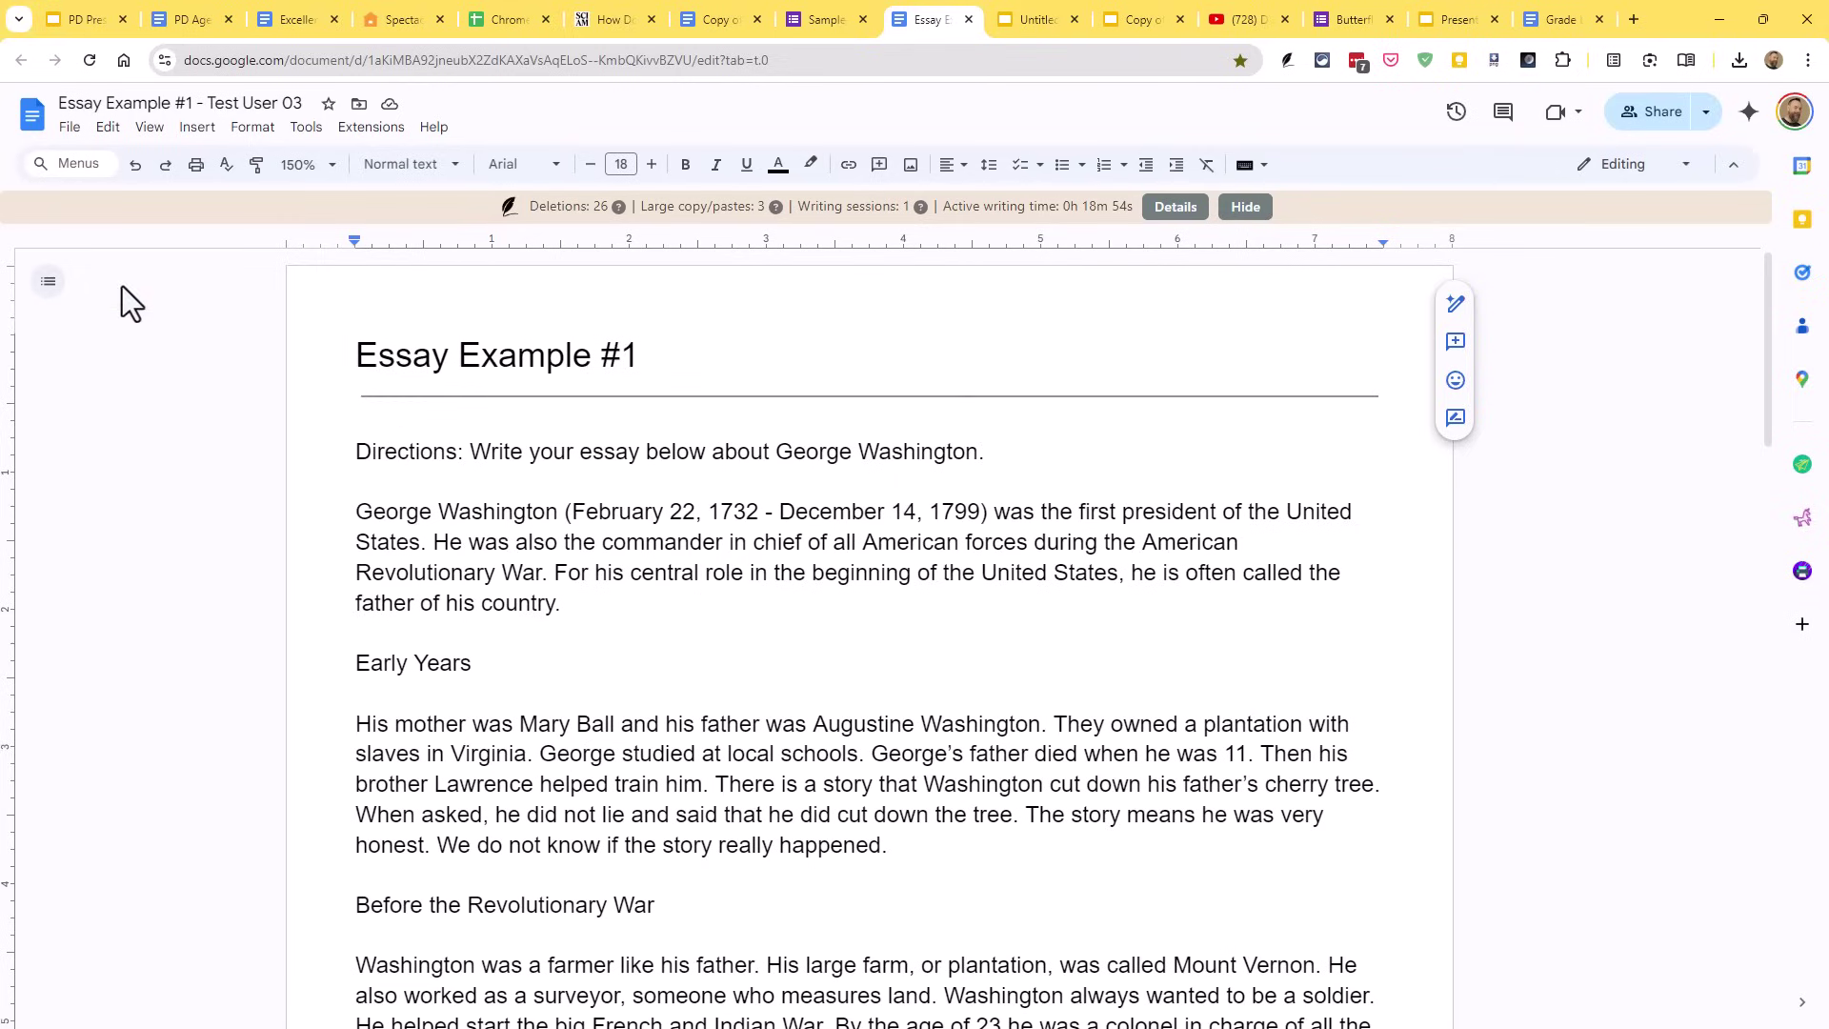
Step: View the essay's built-in version history, expand the December 3, 2023, 10:54 AM version, and return to the document
{"action": "left_click", "coordinate": [71, 129]}
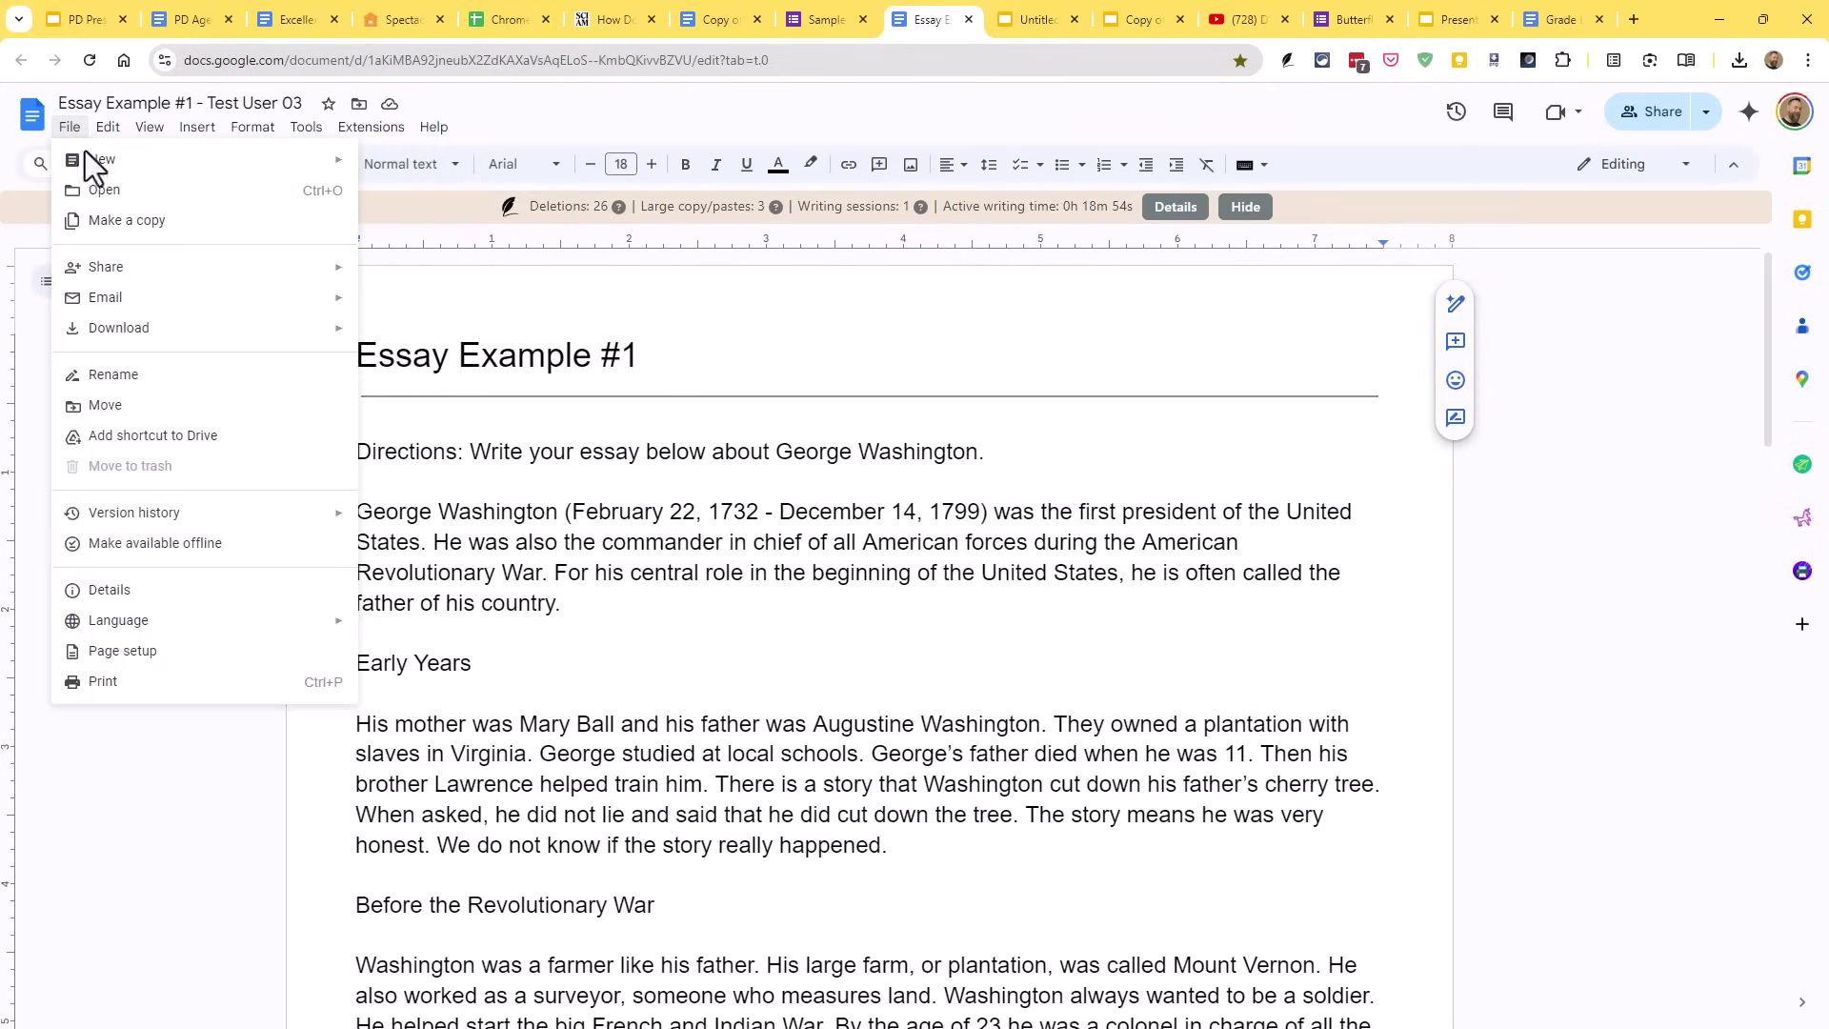
{"action": "mouse_move", "coordinate": [229, 519]}
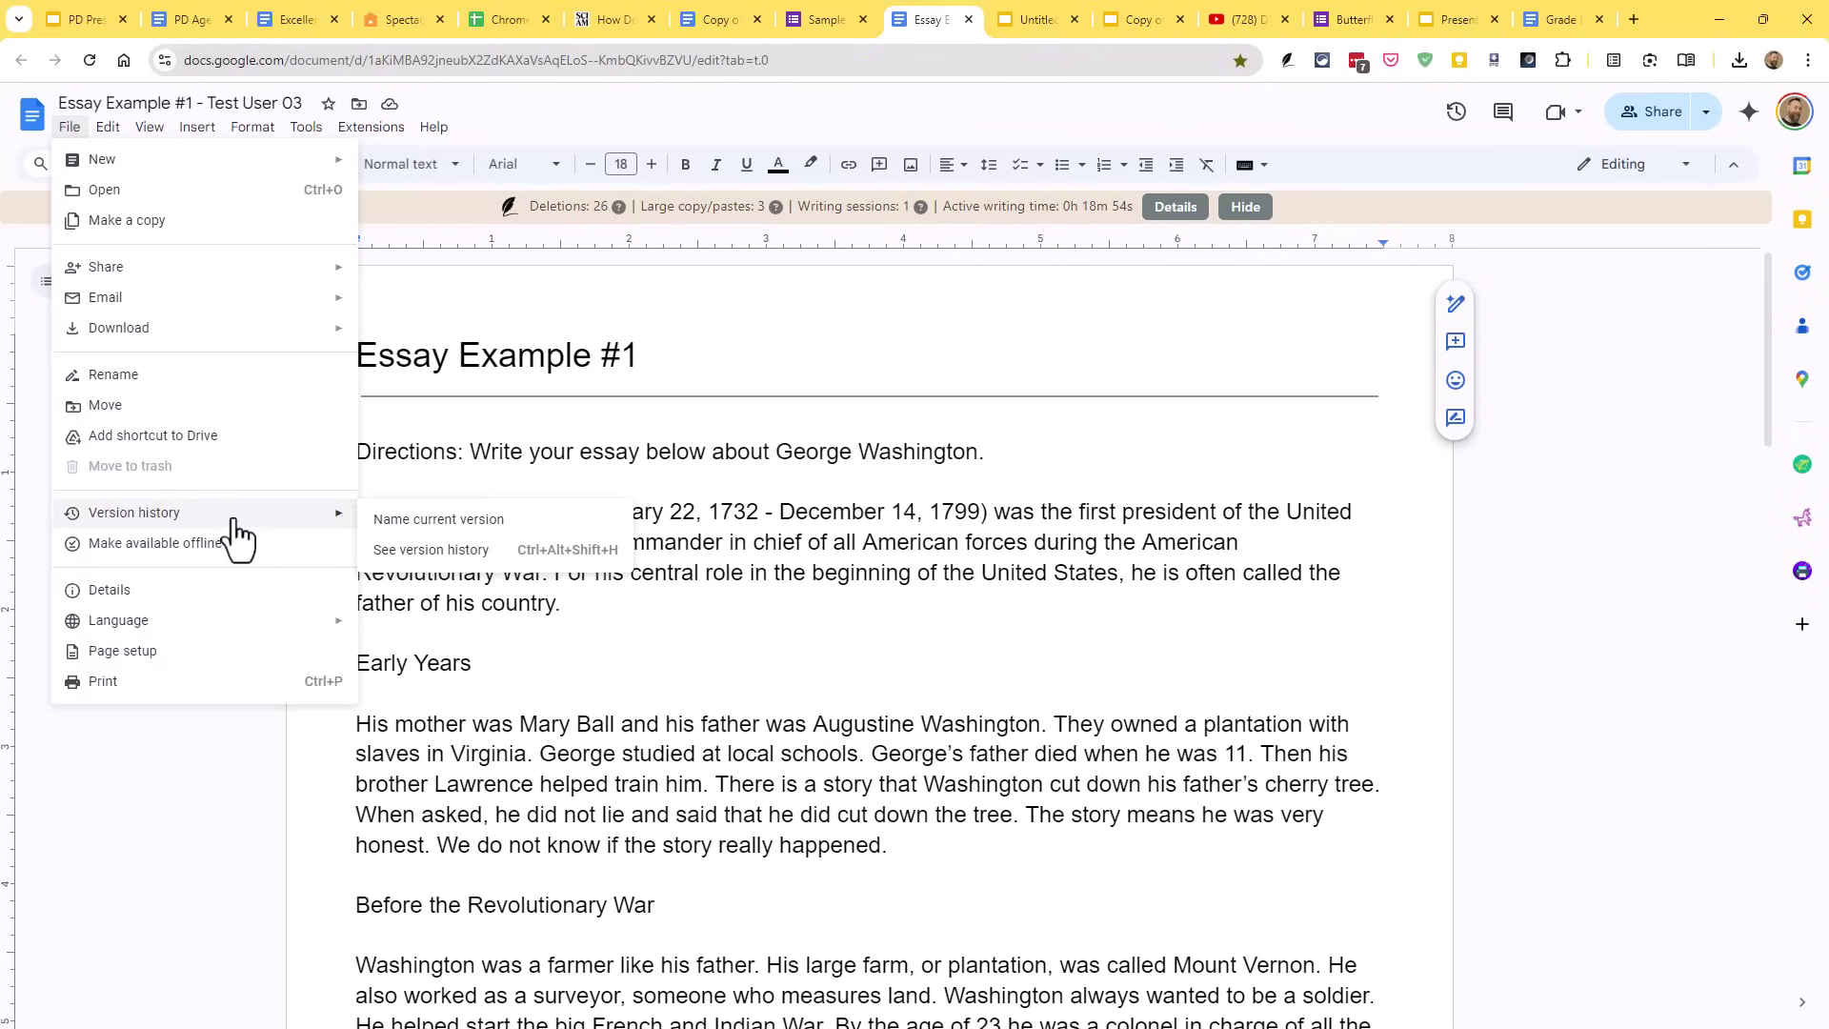
{"action": "left_click", "coordinate": [486, 570]}
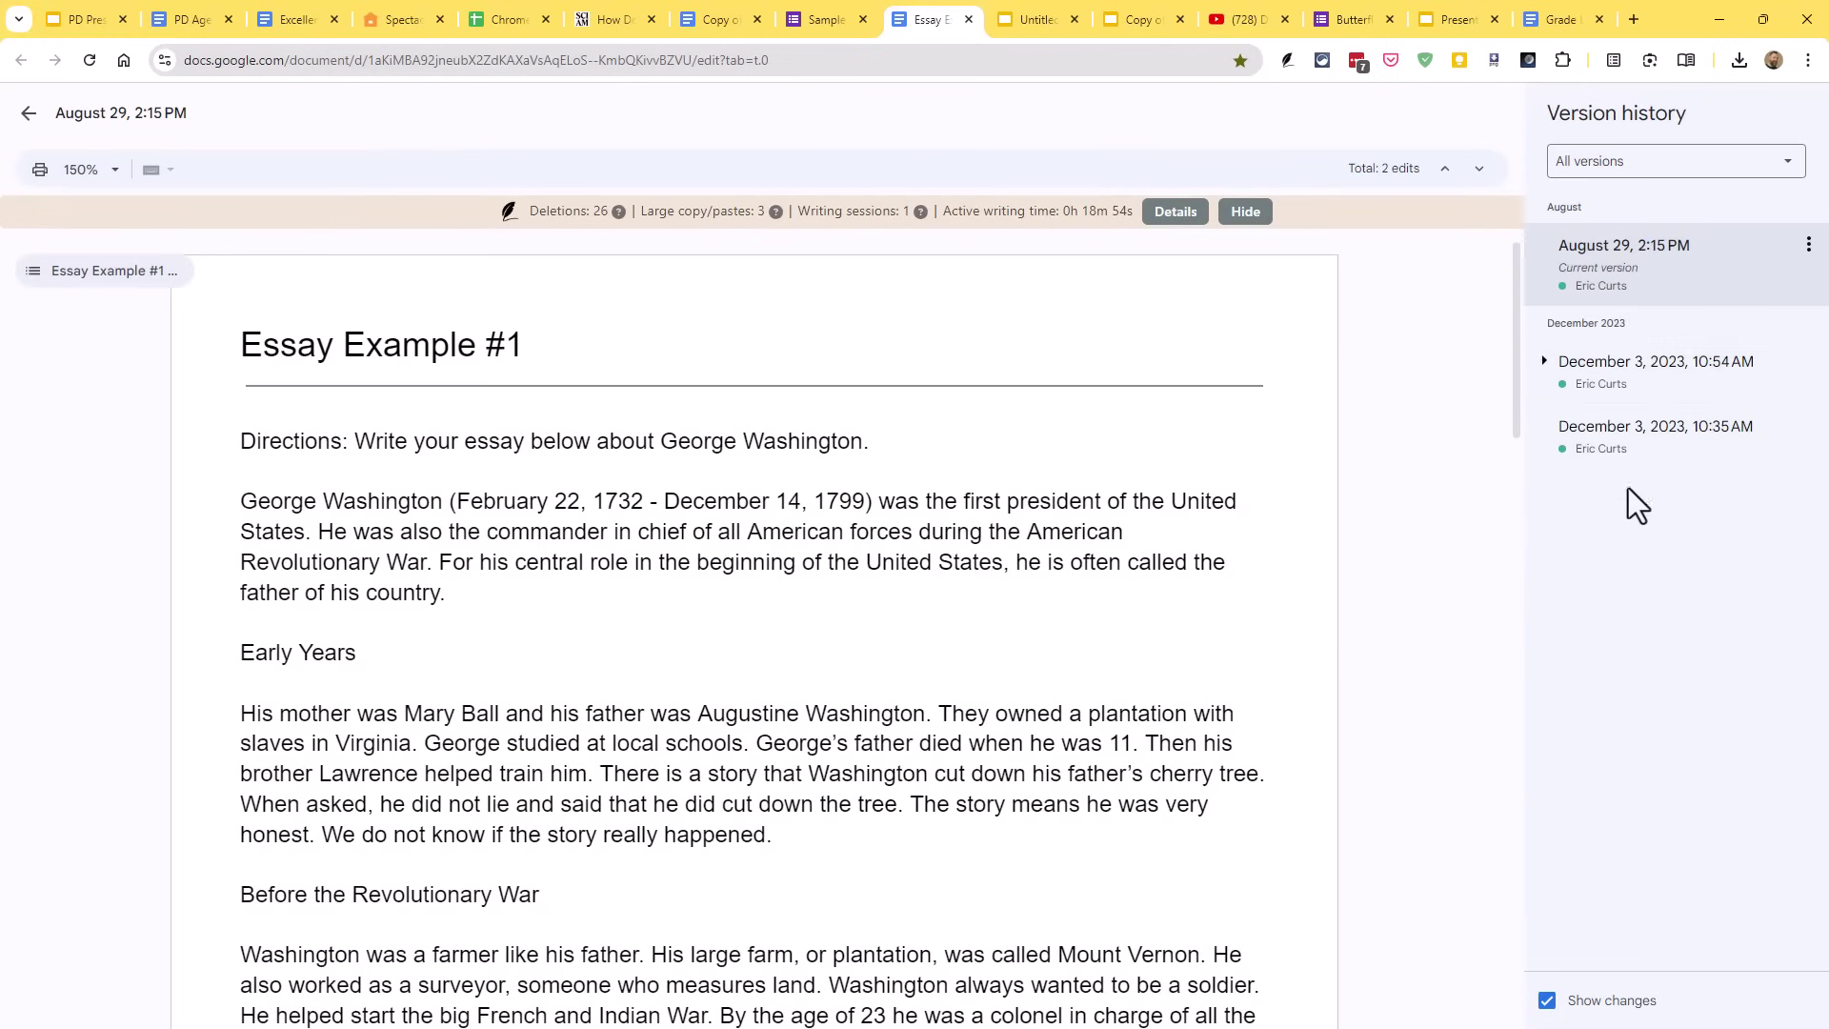
{"action": "left_click", "coordinate": [1541, 370]}
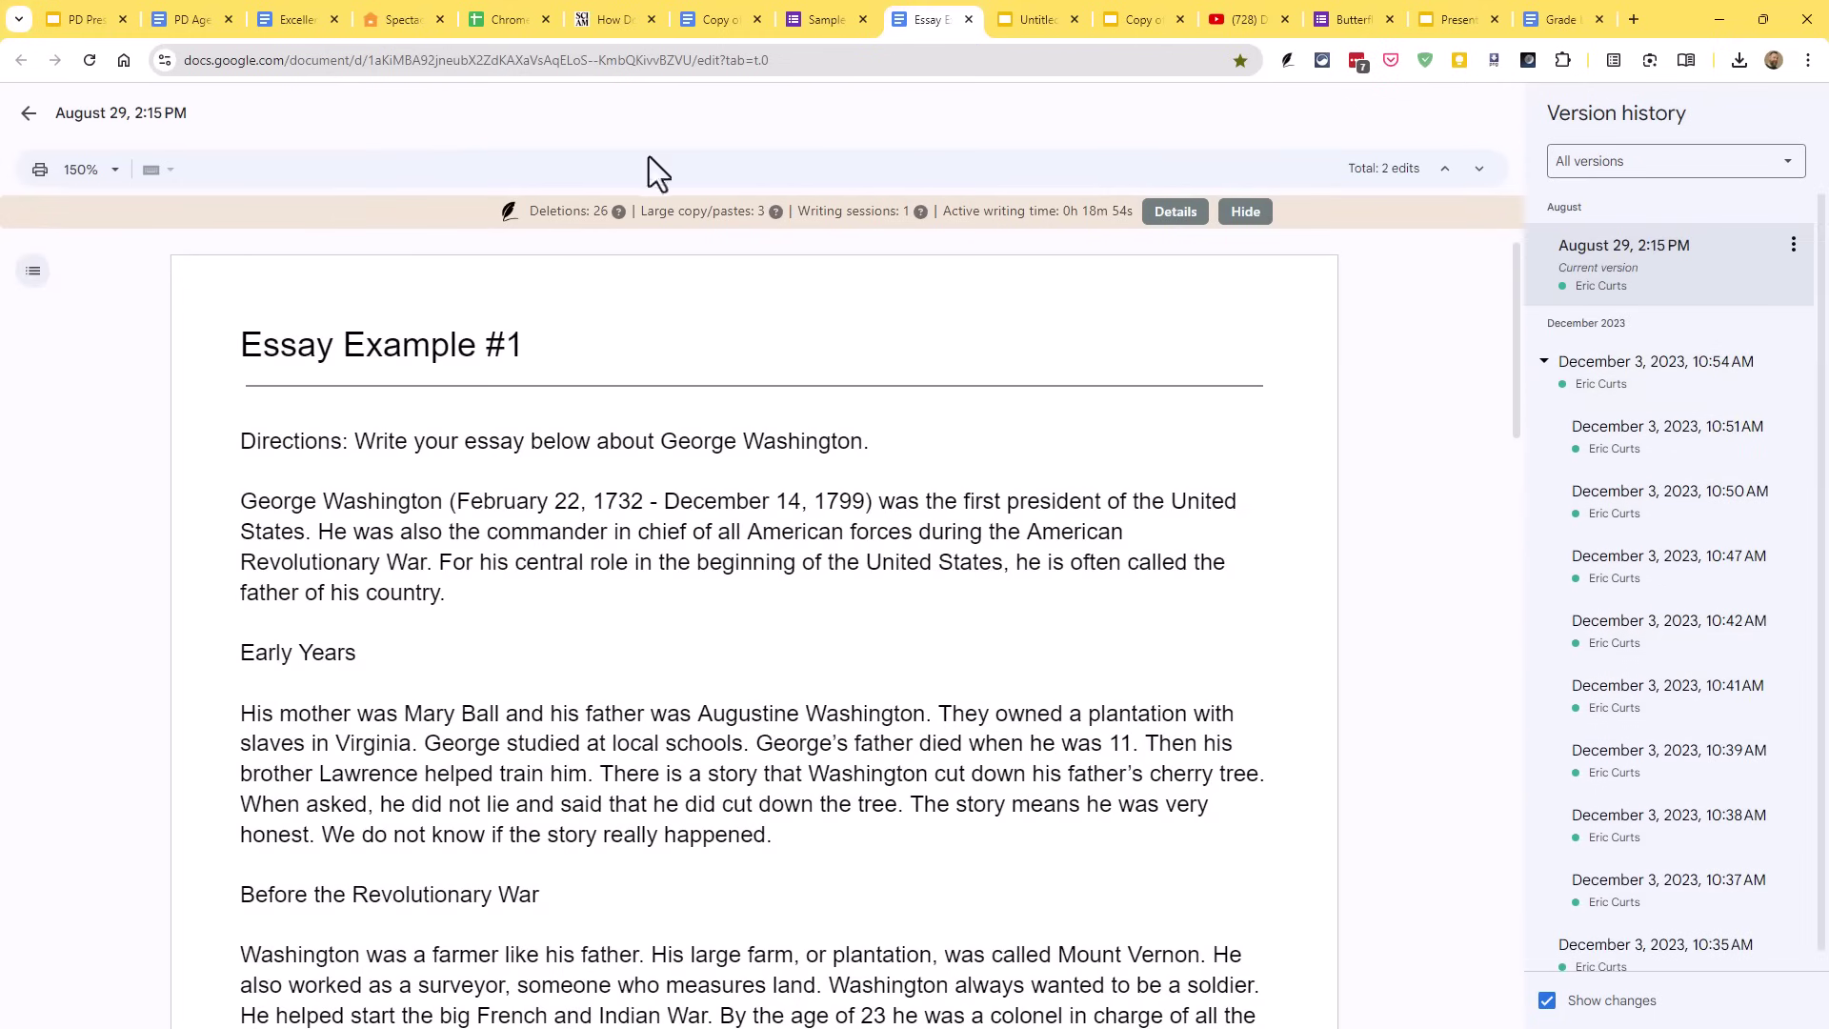
{"action": "left_click", "coordinate": [29, 114]}
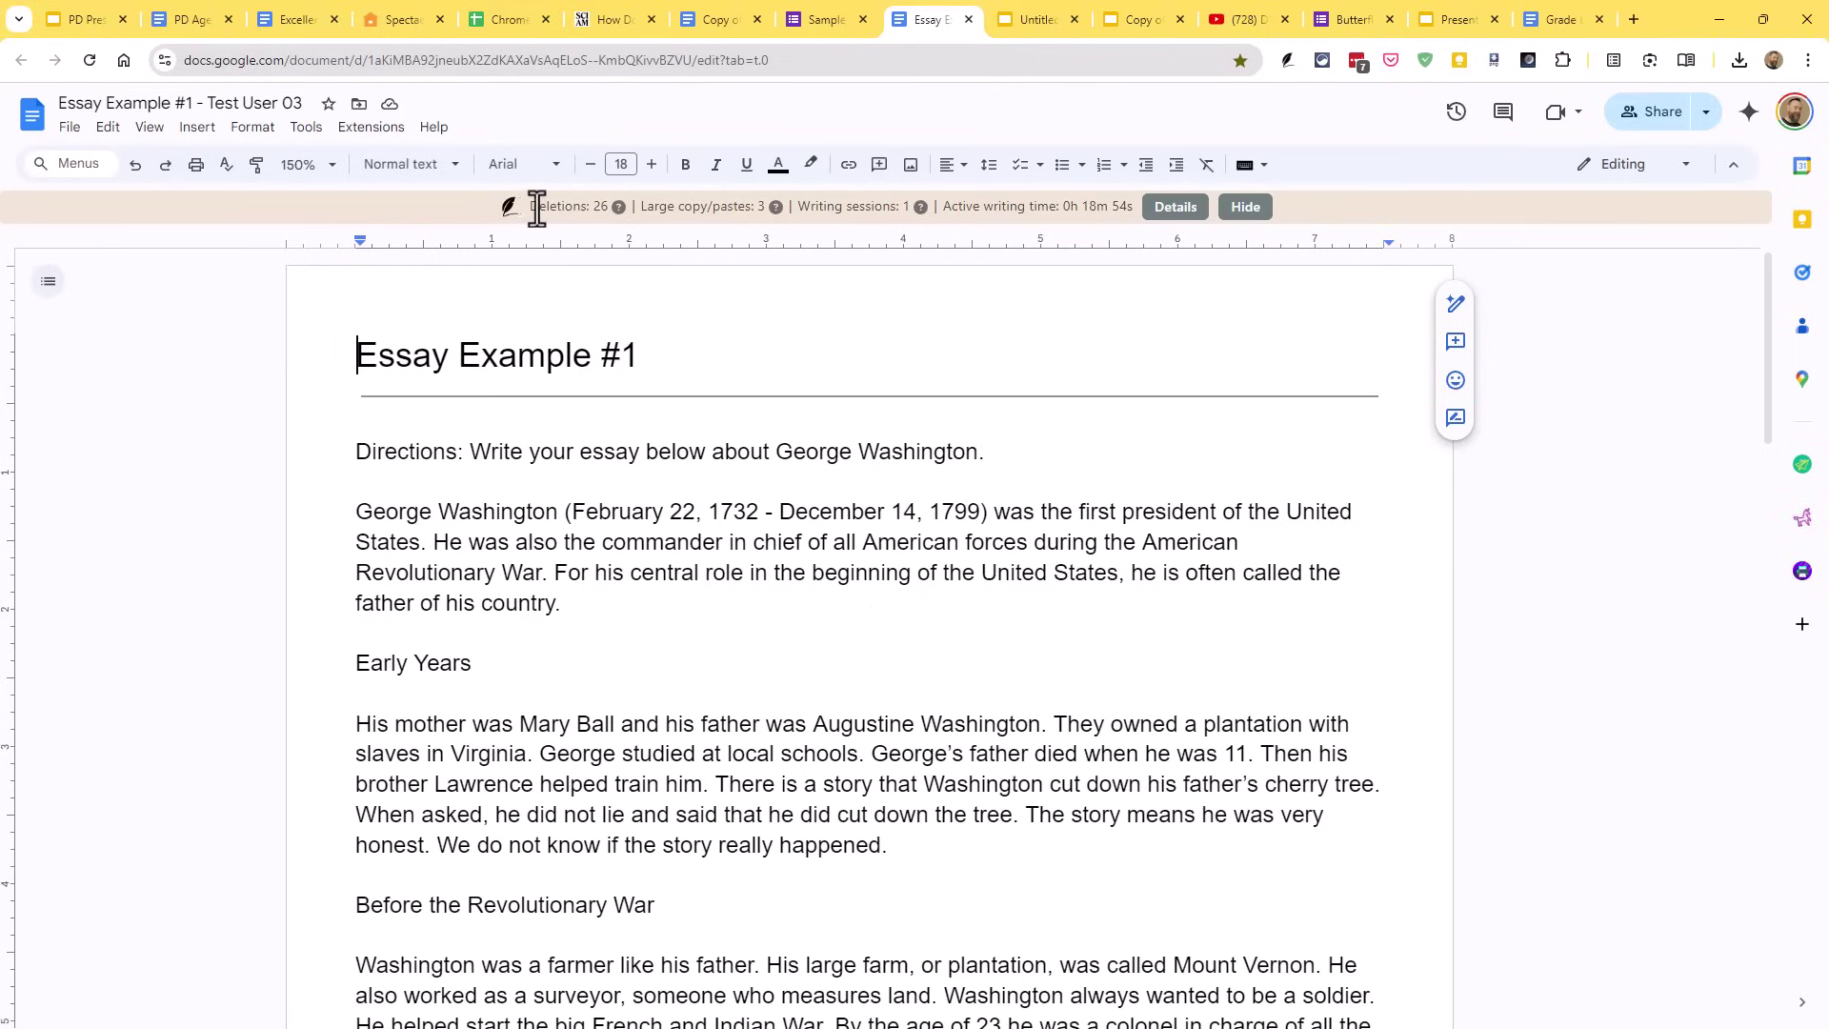
Step: Point out the deletions, large copy/pastes and active writing time in the Revision History summary by highlighting them
{"action": "left_click_drag", "start_coordinate": [530, 208], "coordinate": [600, 210]}
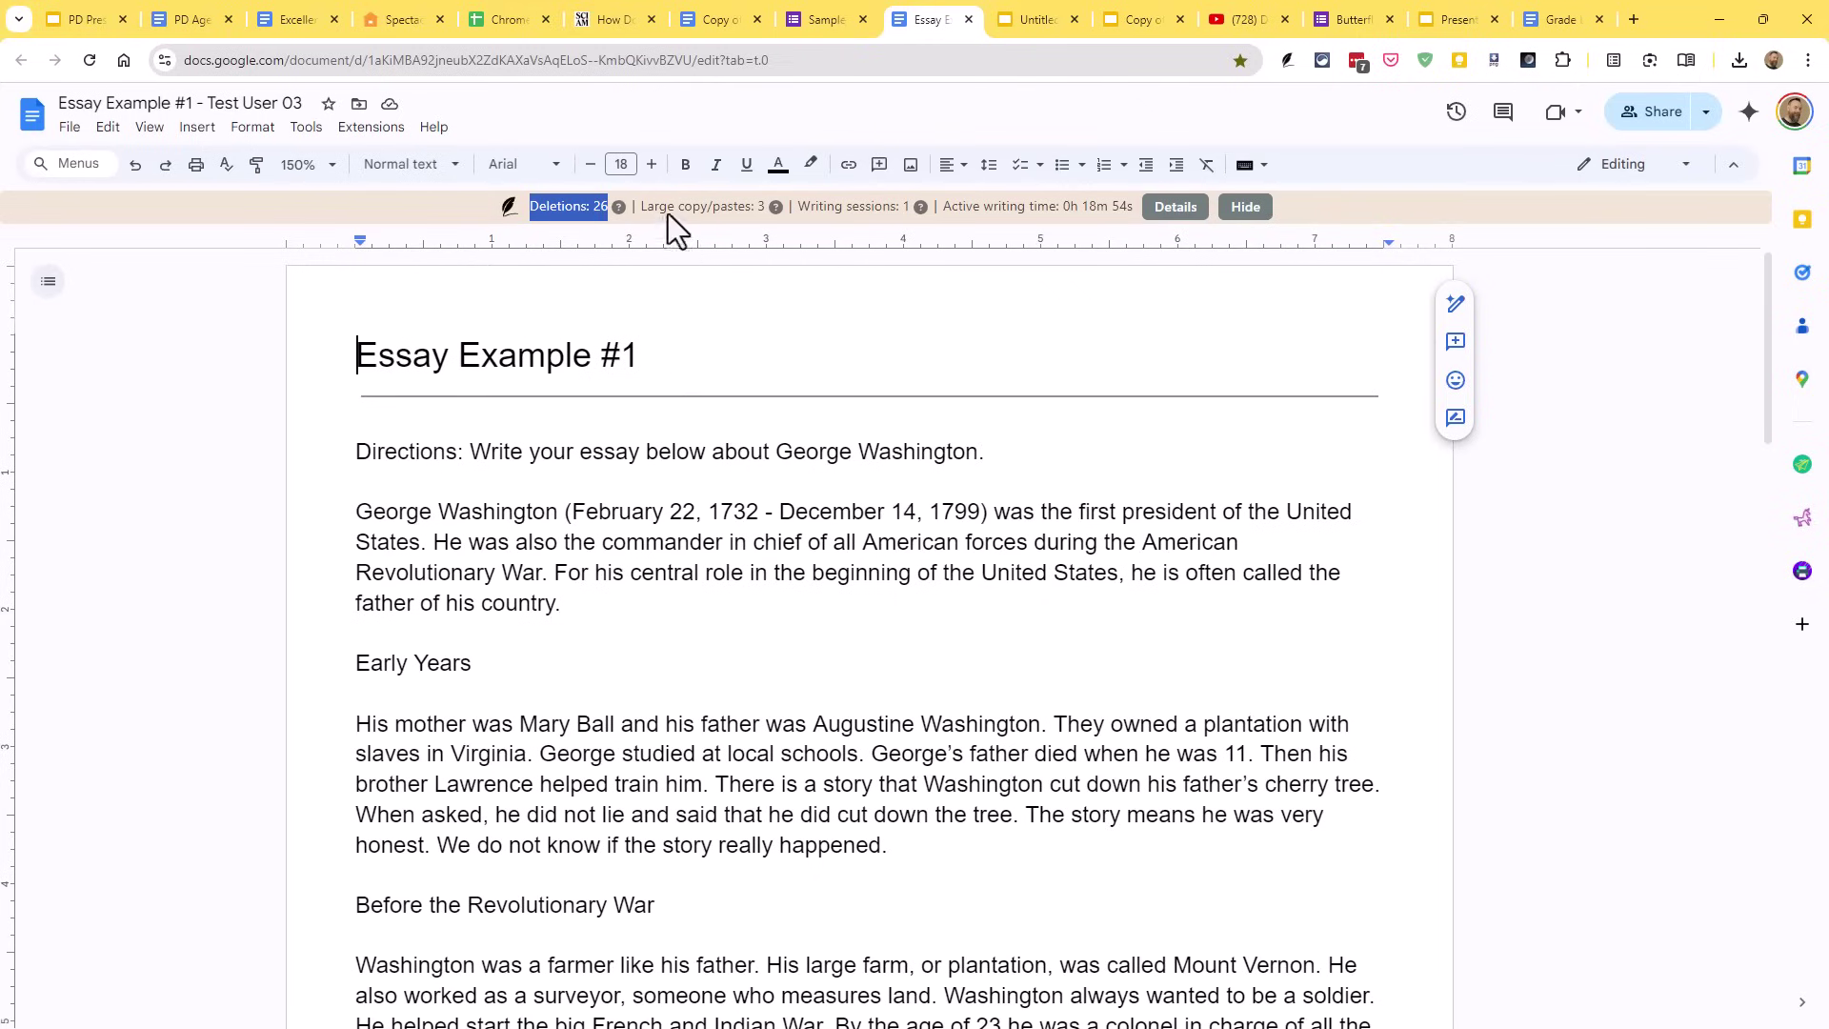
{"action": "left_click_drag", "start_coordinate": [640, 214], "coordinate": [762, 209]}
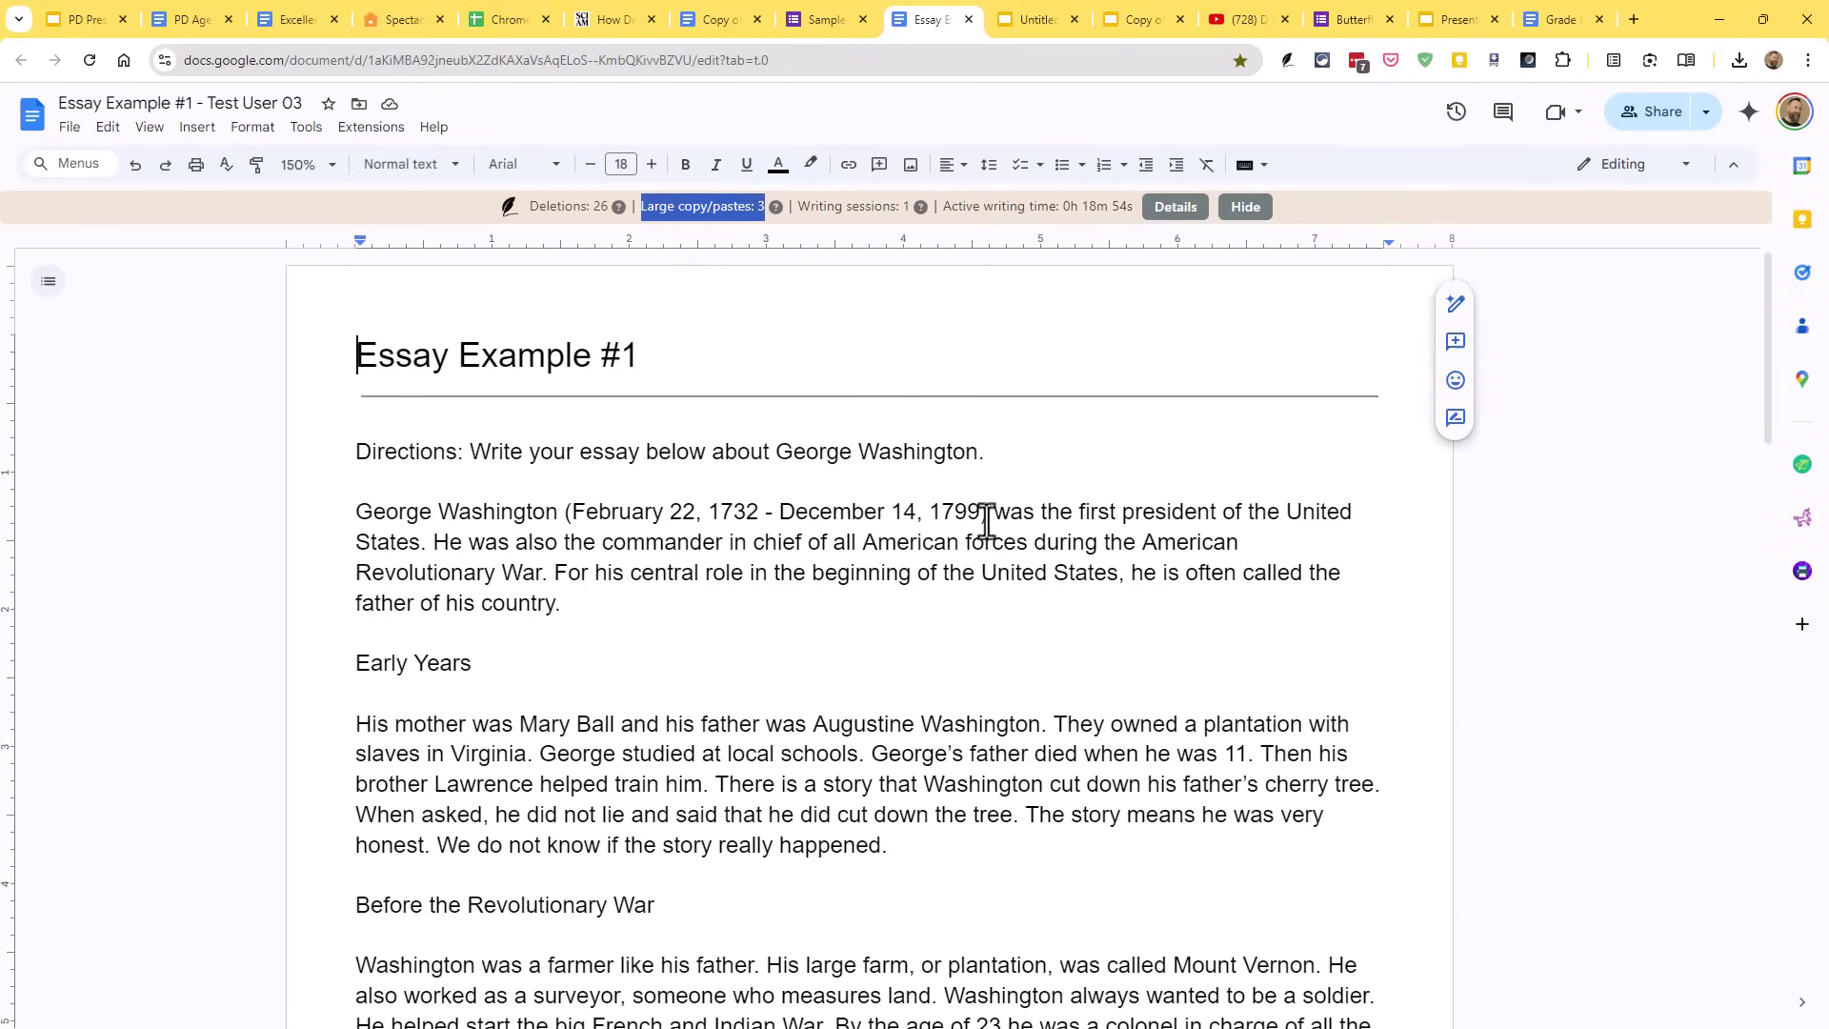
{"action": "mouse_move", "coordinate": [775, 211]}
{"action": "left_click", "coordinate": [966, 210]}
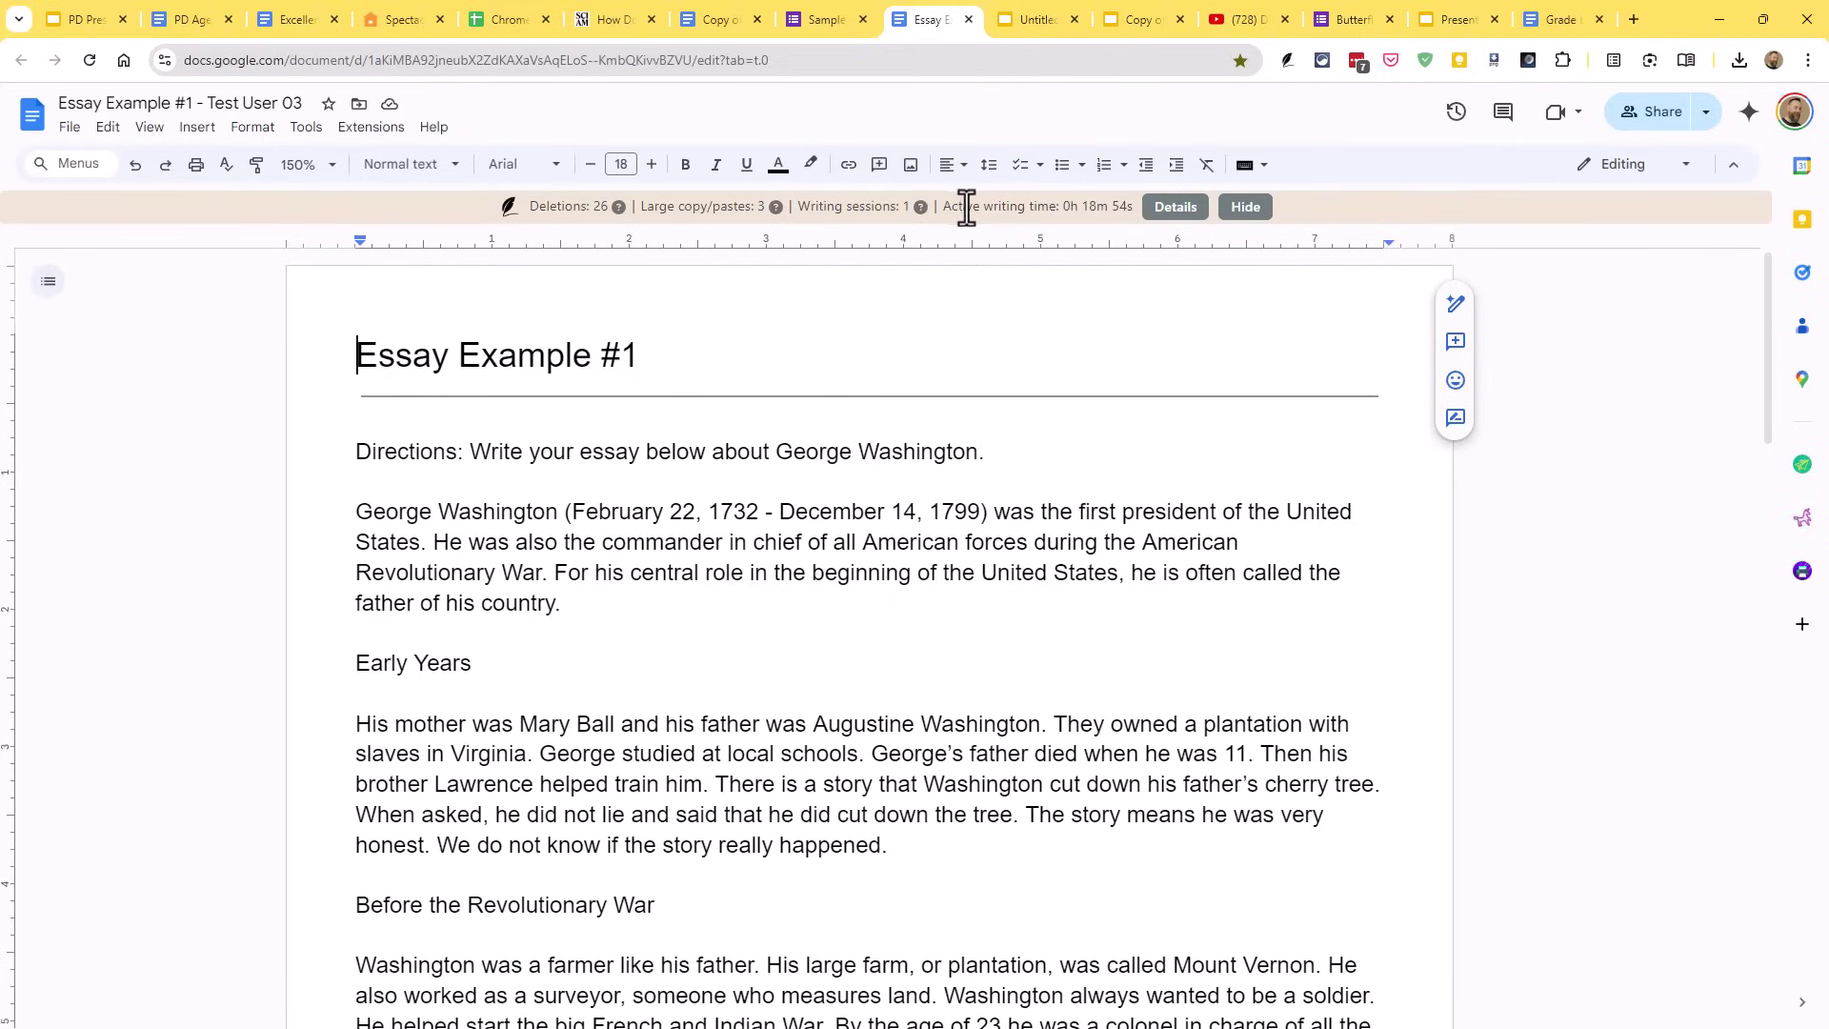
{"action": "left_click_drag", "start_coordinate": [965, 209], "coordinate": [1125, 209]}
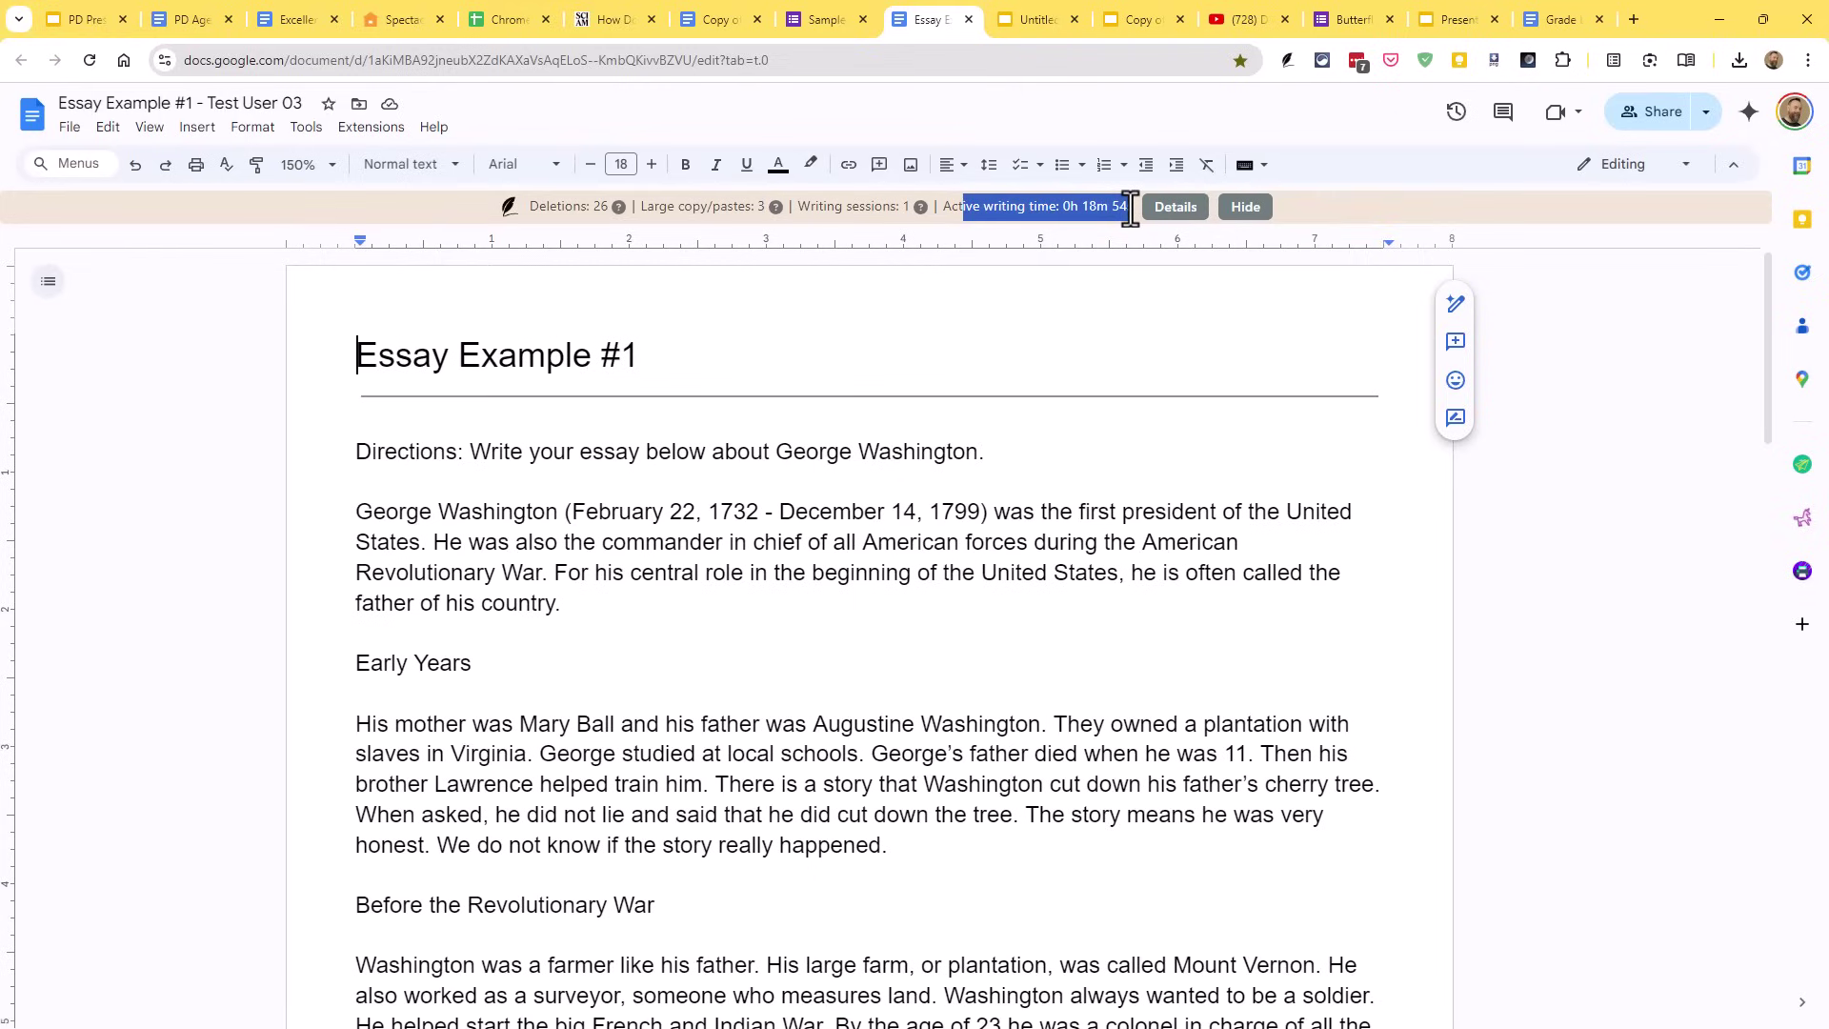
{"action": "left_click_drag", "start_coordinate": [1129, 210], "coordinate": [1134, 211]}
{"action": "left_click_drag", "start_coordinate": [1007, 206], "coordinate": [1127, 206]}
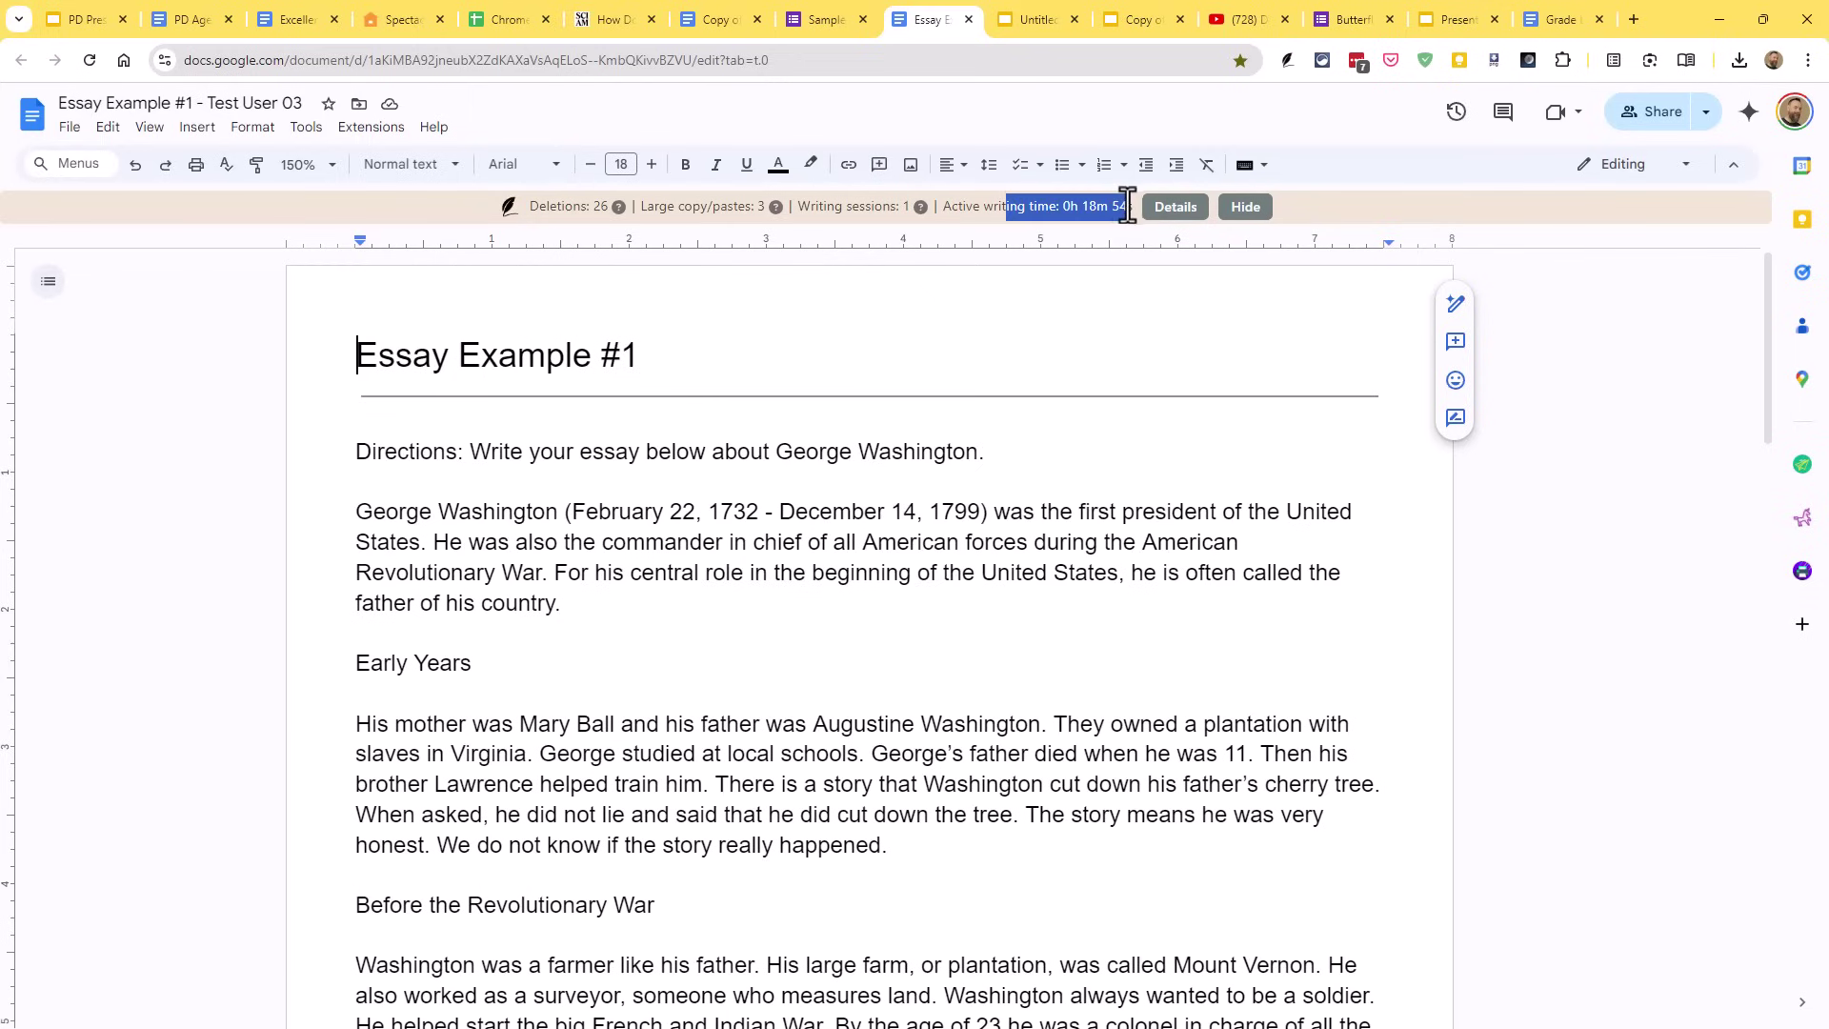
{"action": "left_click", "coordinate": [1079, 207]}
Step: Skim the essay's full length, return to its start, and highlight the active writing time to compare it with the amount of text
{"action": "scroll", "coordinate": [863, 545], "scroll_direction": "down", "scroll_amount": 2}
{"action": "scroll", "coordinate": [863, 546], "scroll_direction": "down", "scroll_amount": 8}
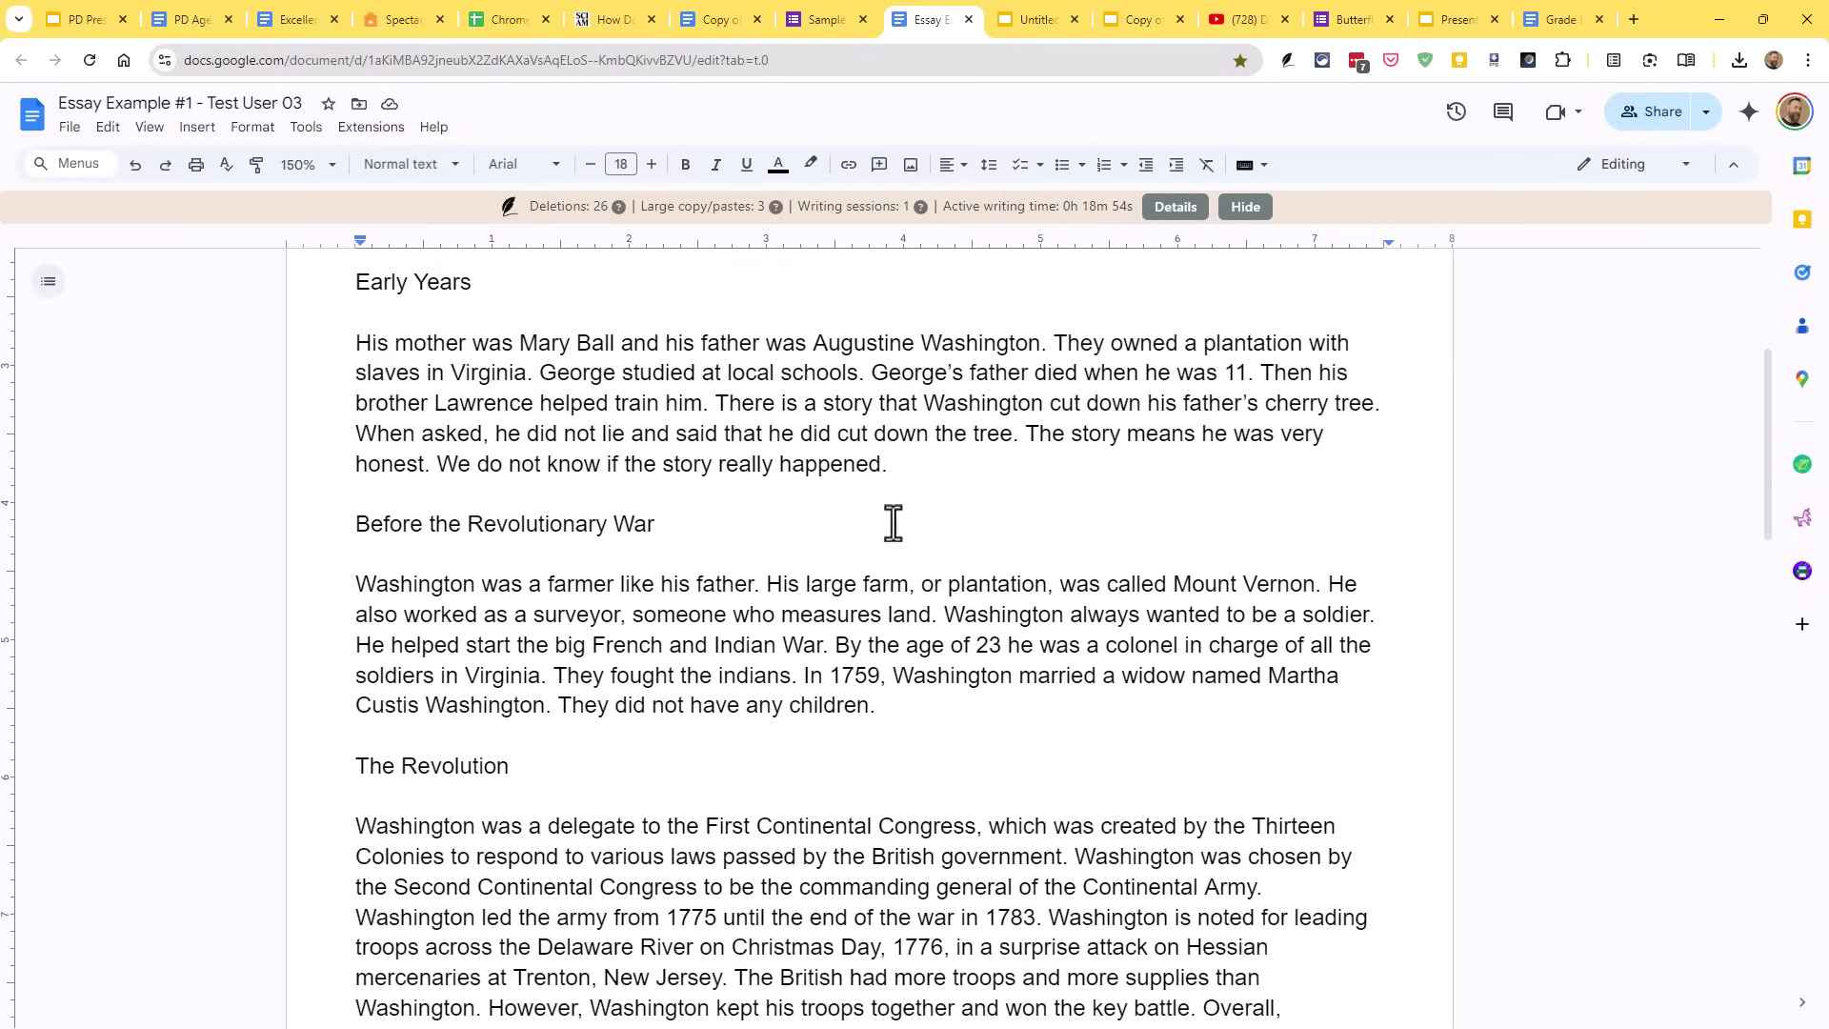
{"action": "scroll", "coordinate": [867, 512], "scroll_direction": "down", "scroll_amount": 10}
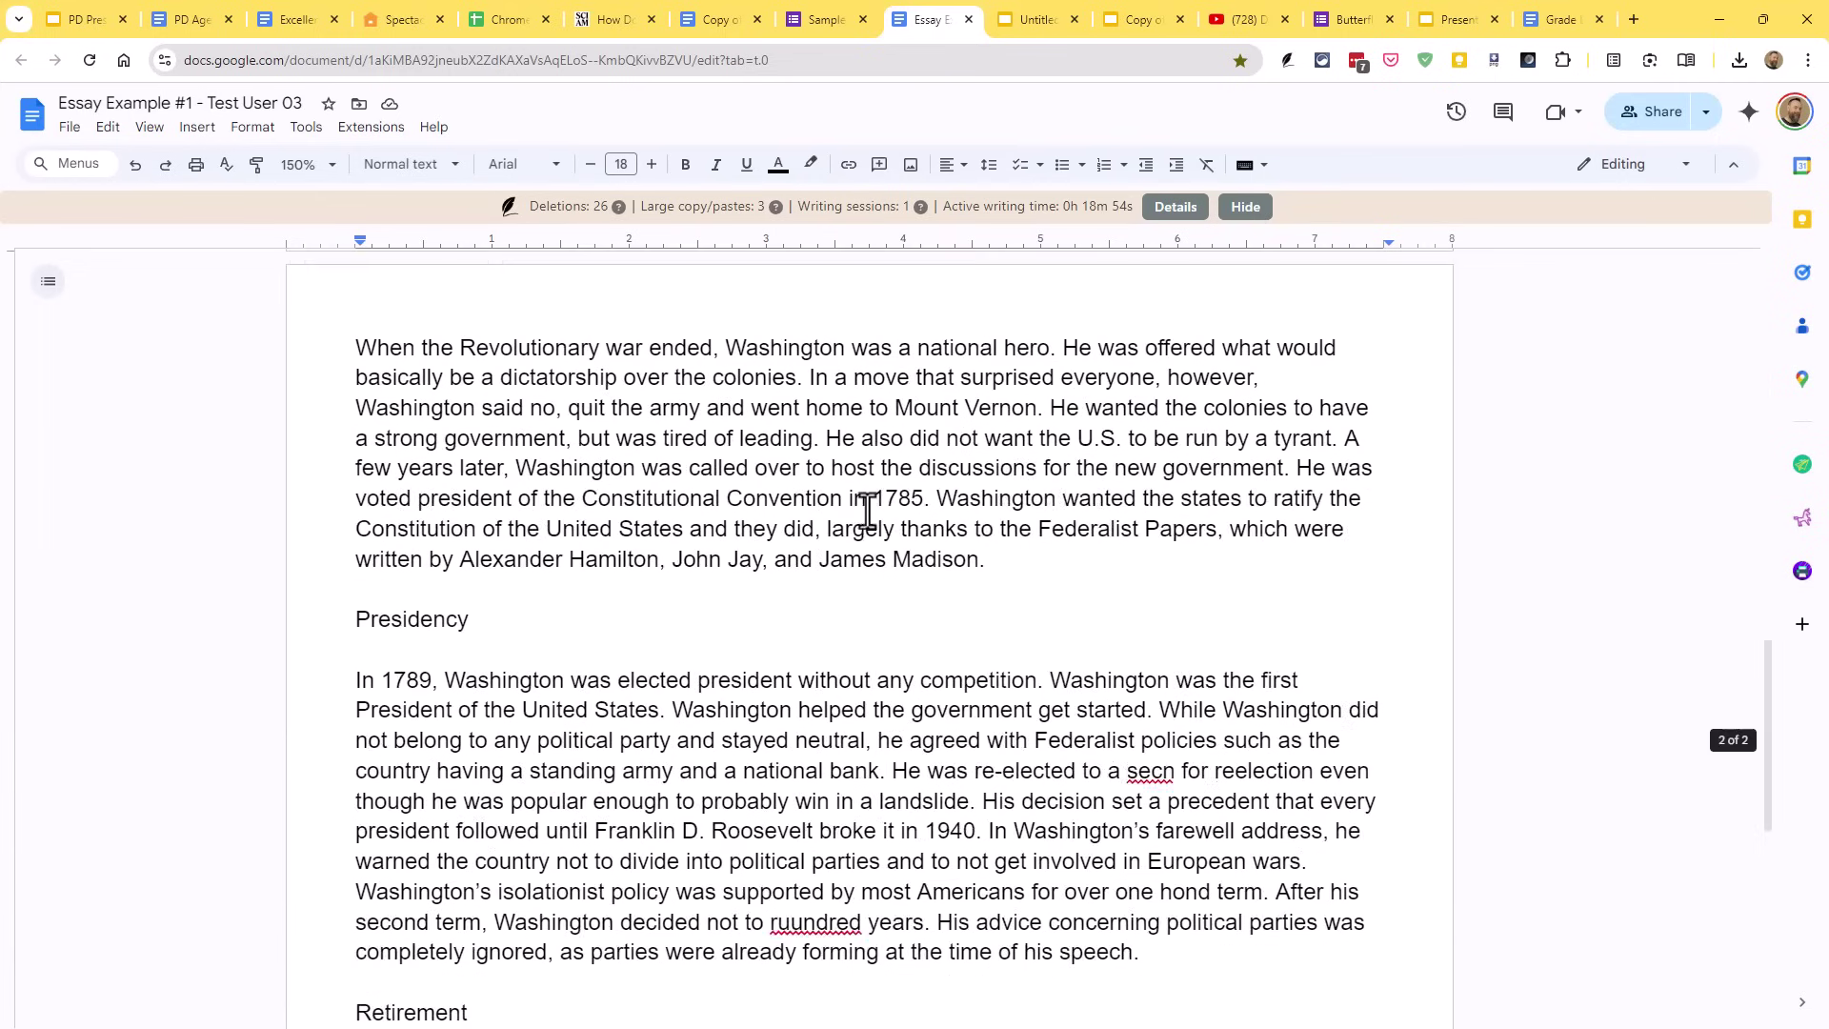
{"action": "scroll", "coordinate": [867, 512], "scroll_direction": "up", "scroll_amount": 11}
{"action": "scroll", "coordinate": [867, 512], "scroll_direction": "up", "scroll_amount": 4}
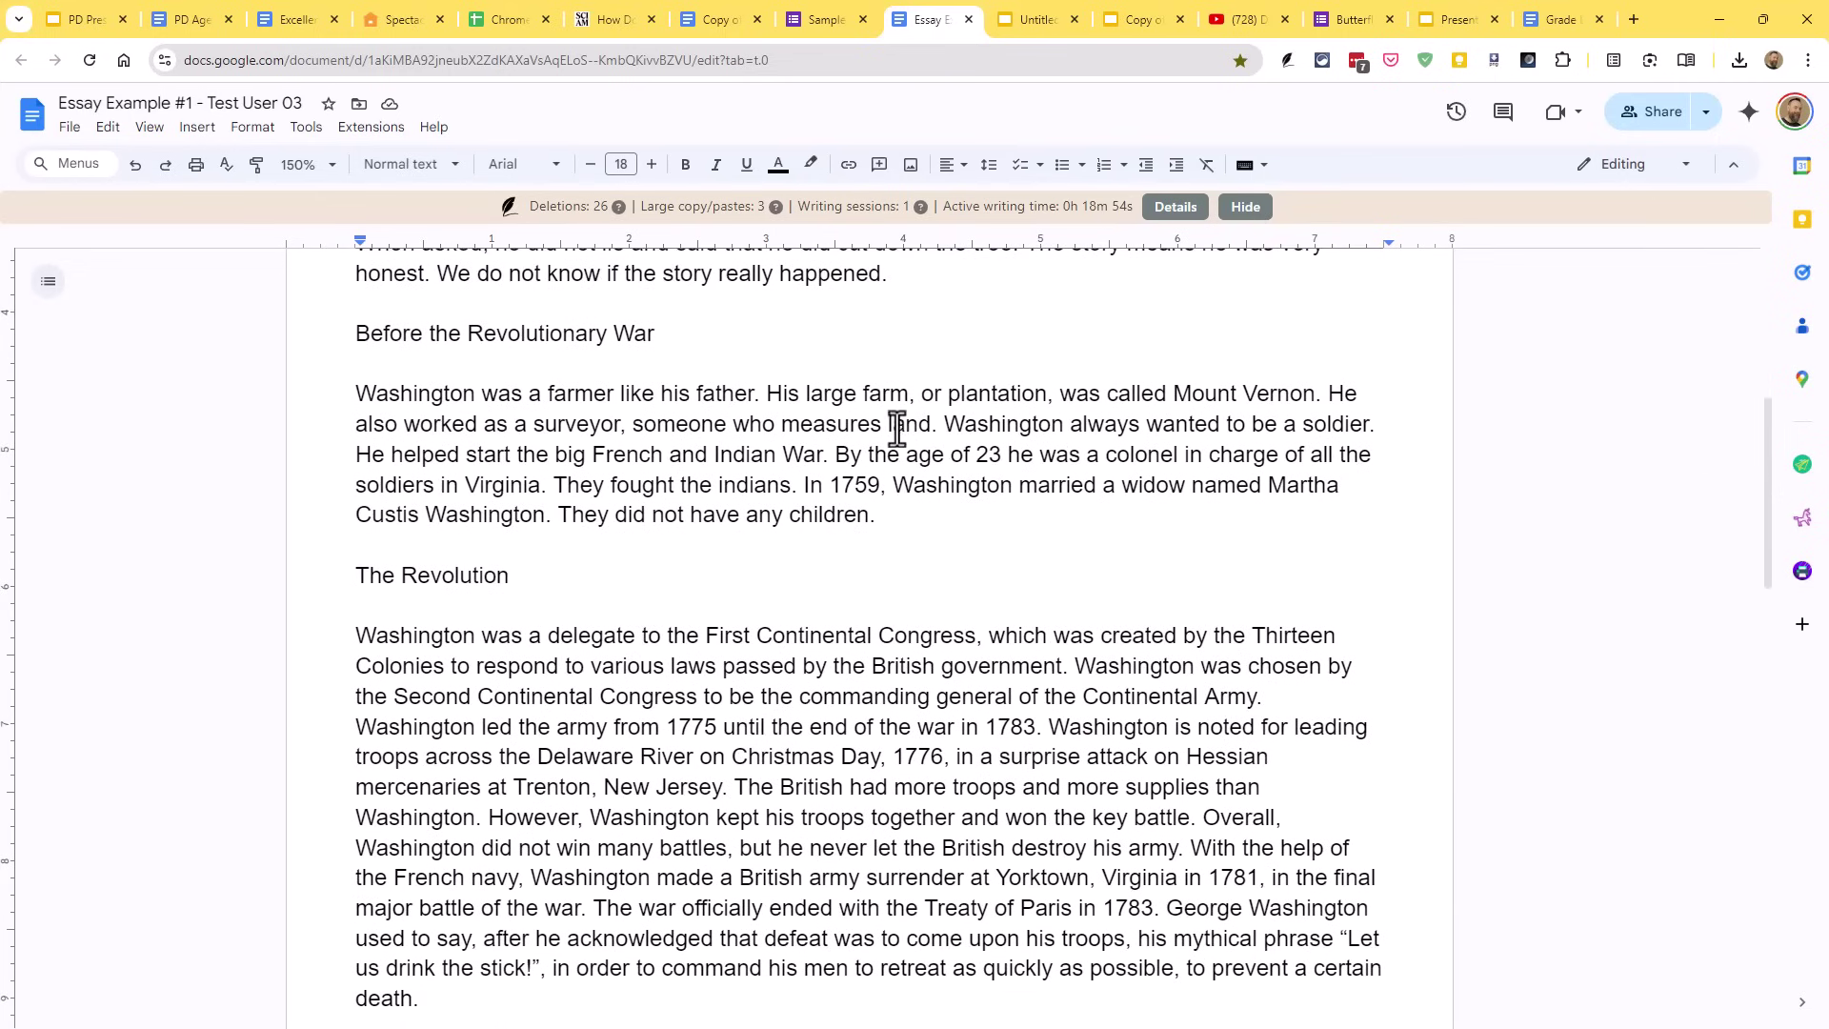
{"action": "scroll", "coordinate": [886, 433], "scroll_direction": "up", "scroll_amount": 6}
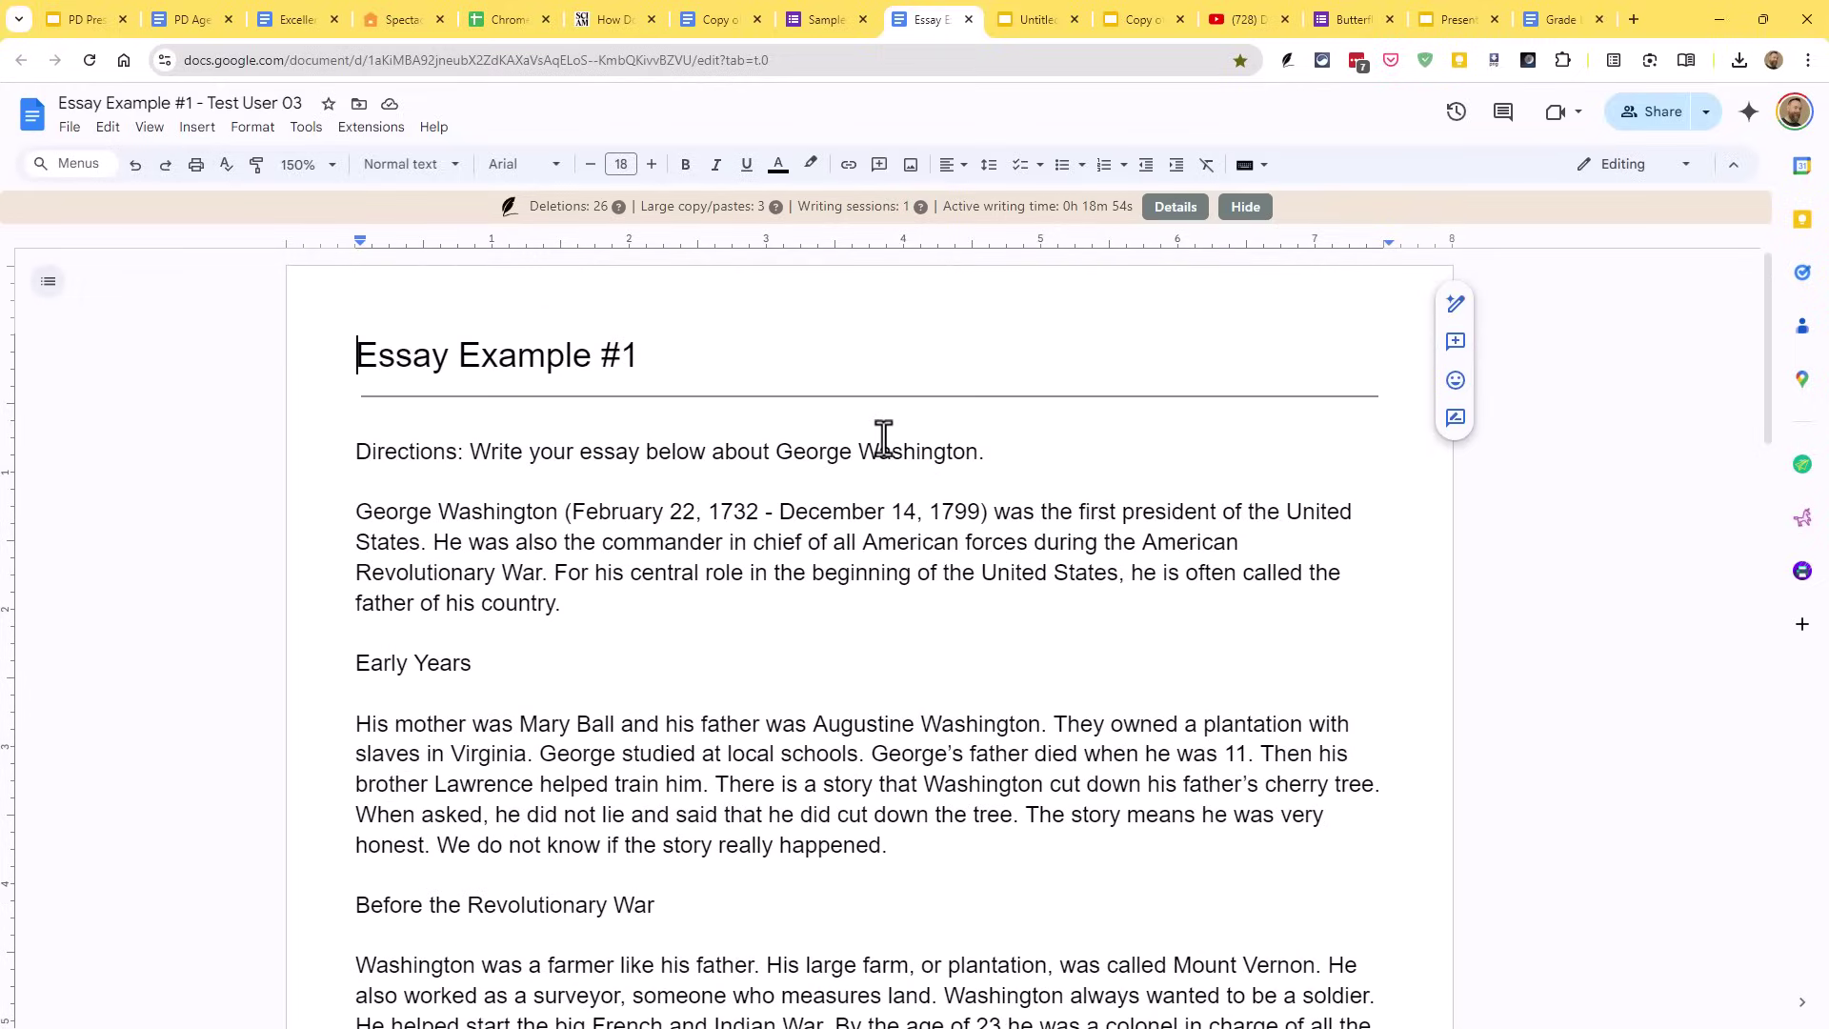
{"action": "left_click_drag", "start_coordinate": [1063, 206], "coordinate": [1111, 214]}
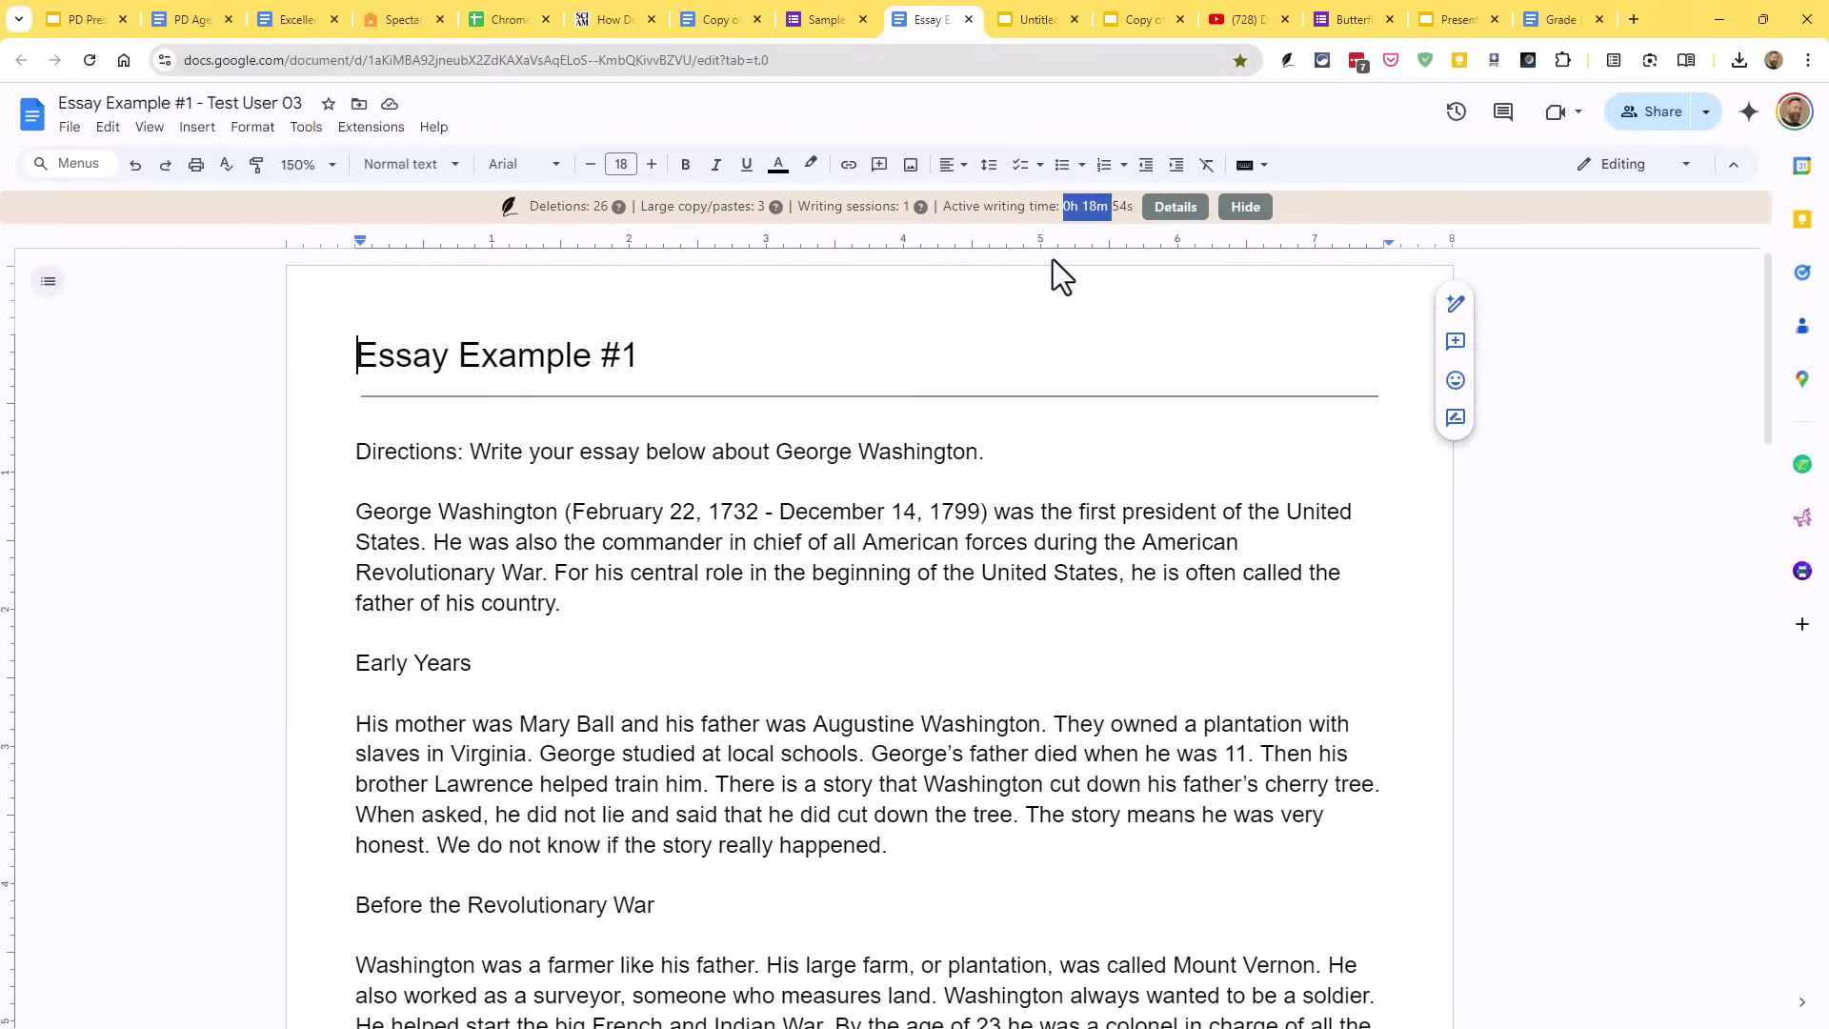
{"action": "left_click", "coordinate": [1045, 212]}
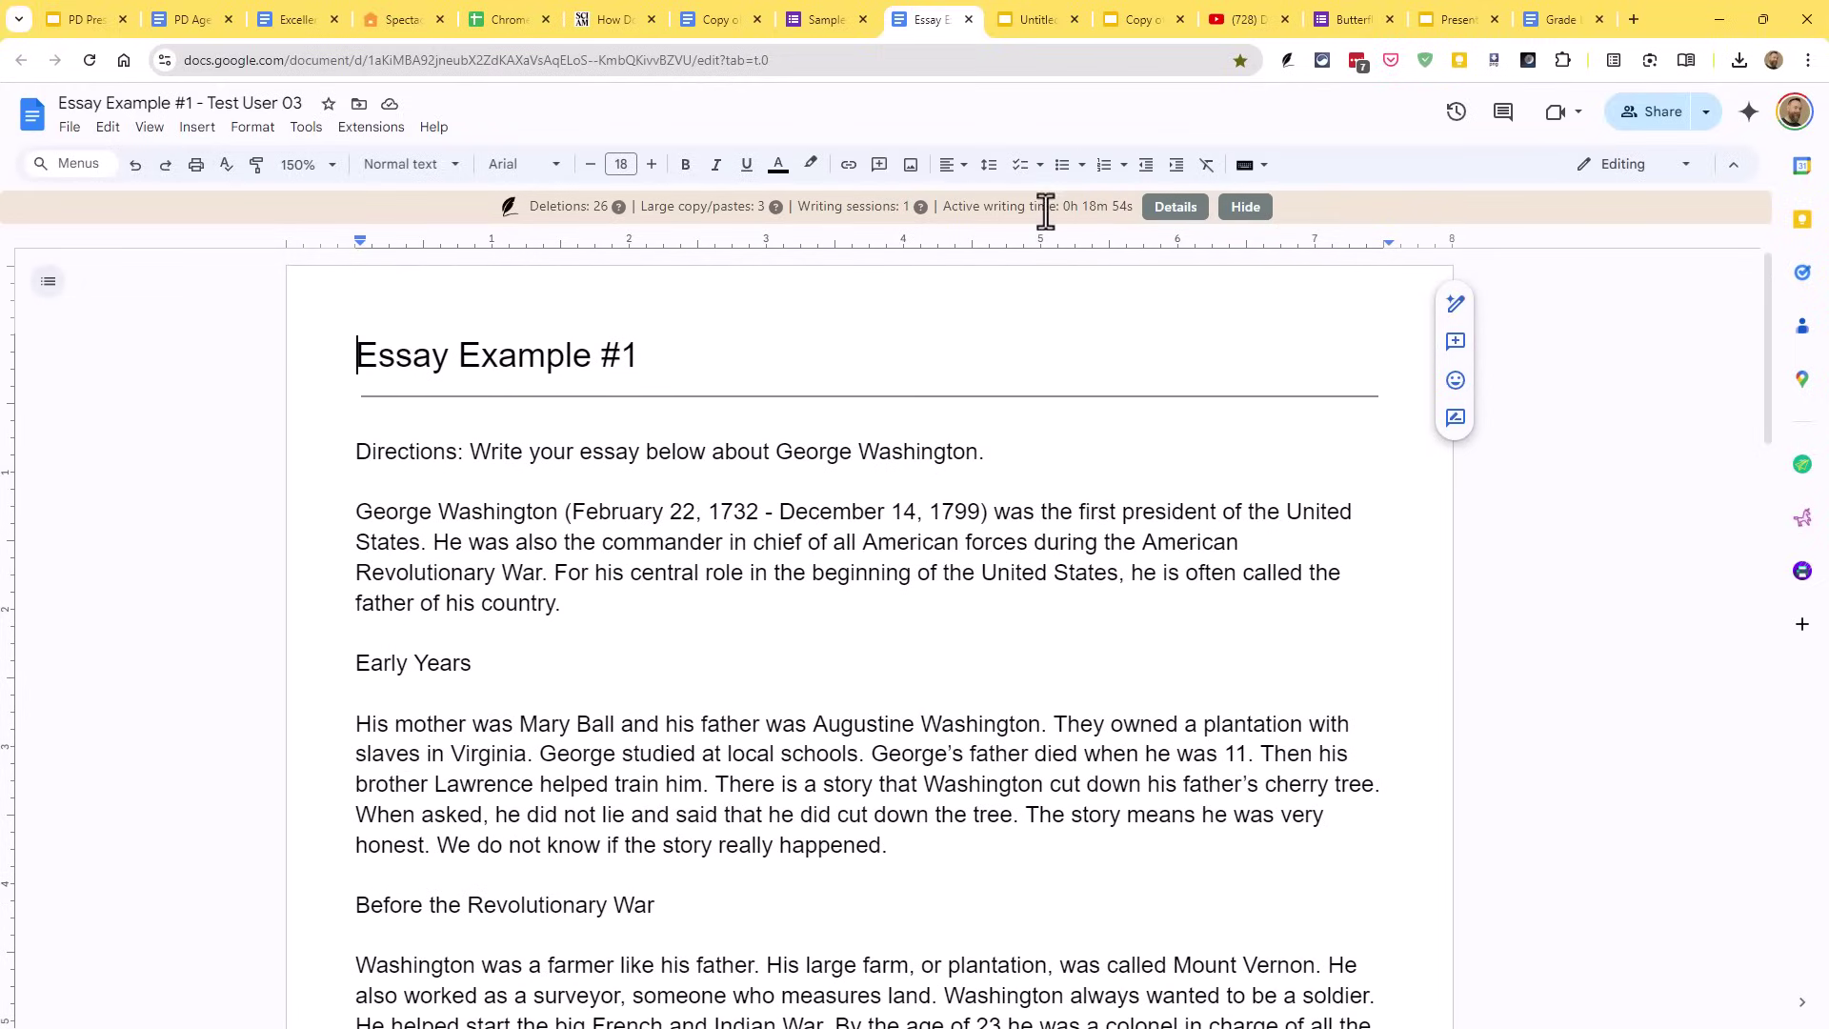
Step: Show the Revision History details and examine the first two copy/pasted segments, on Early Years and The Revolution
{"action": "left_click", "coordinate": [1177, 211]}
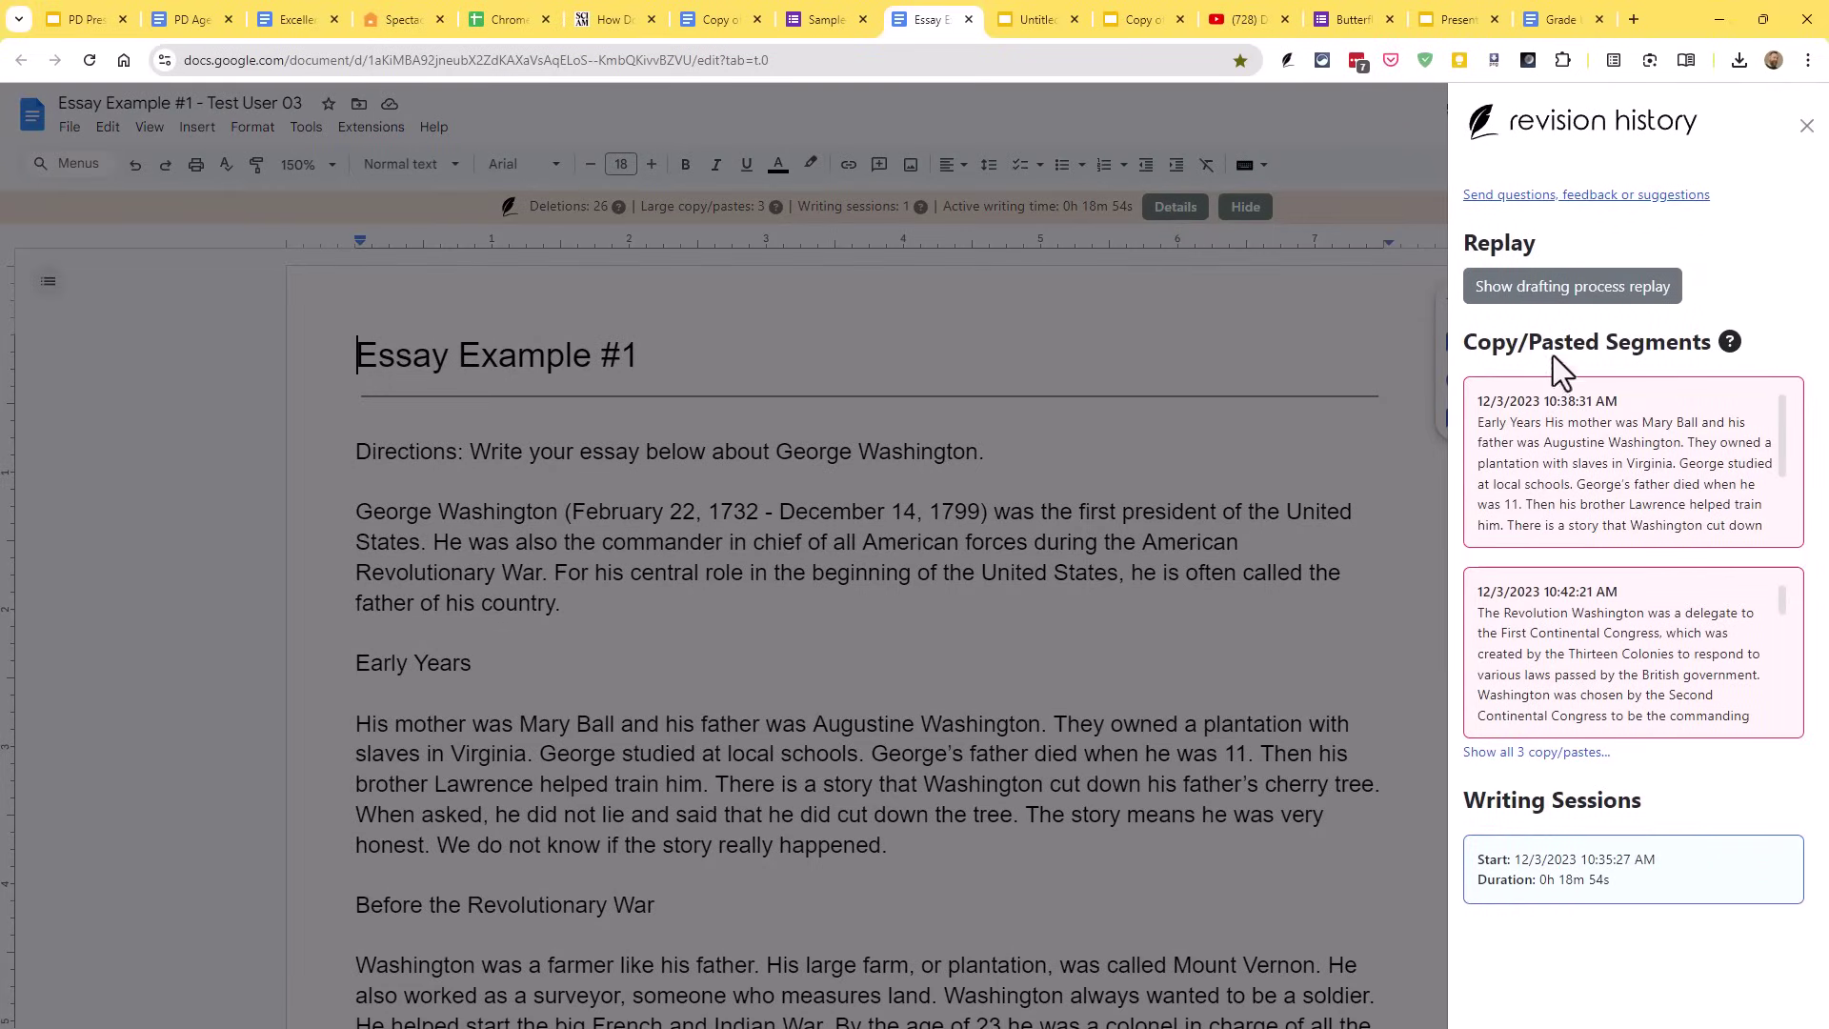
{"action": "left_click_drag", "start_coordinate": [1490, 345], "coordinate": [1659, 344]}
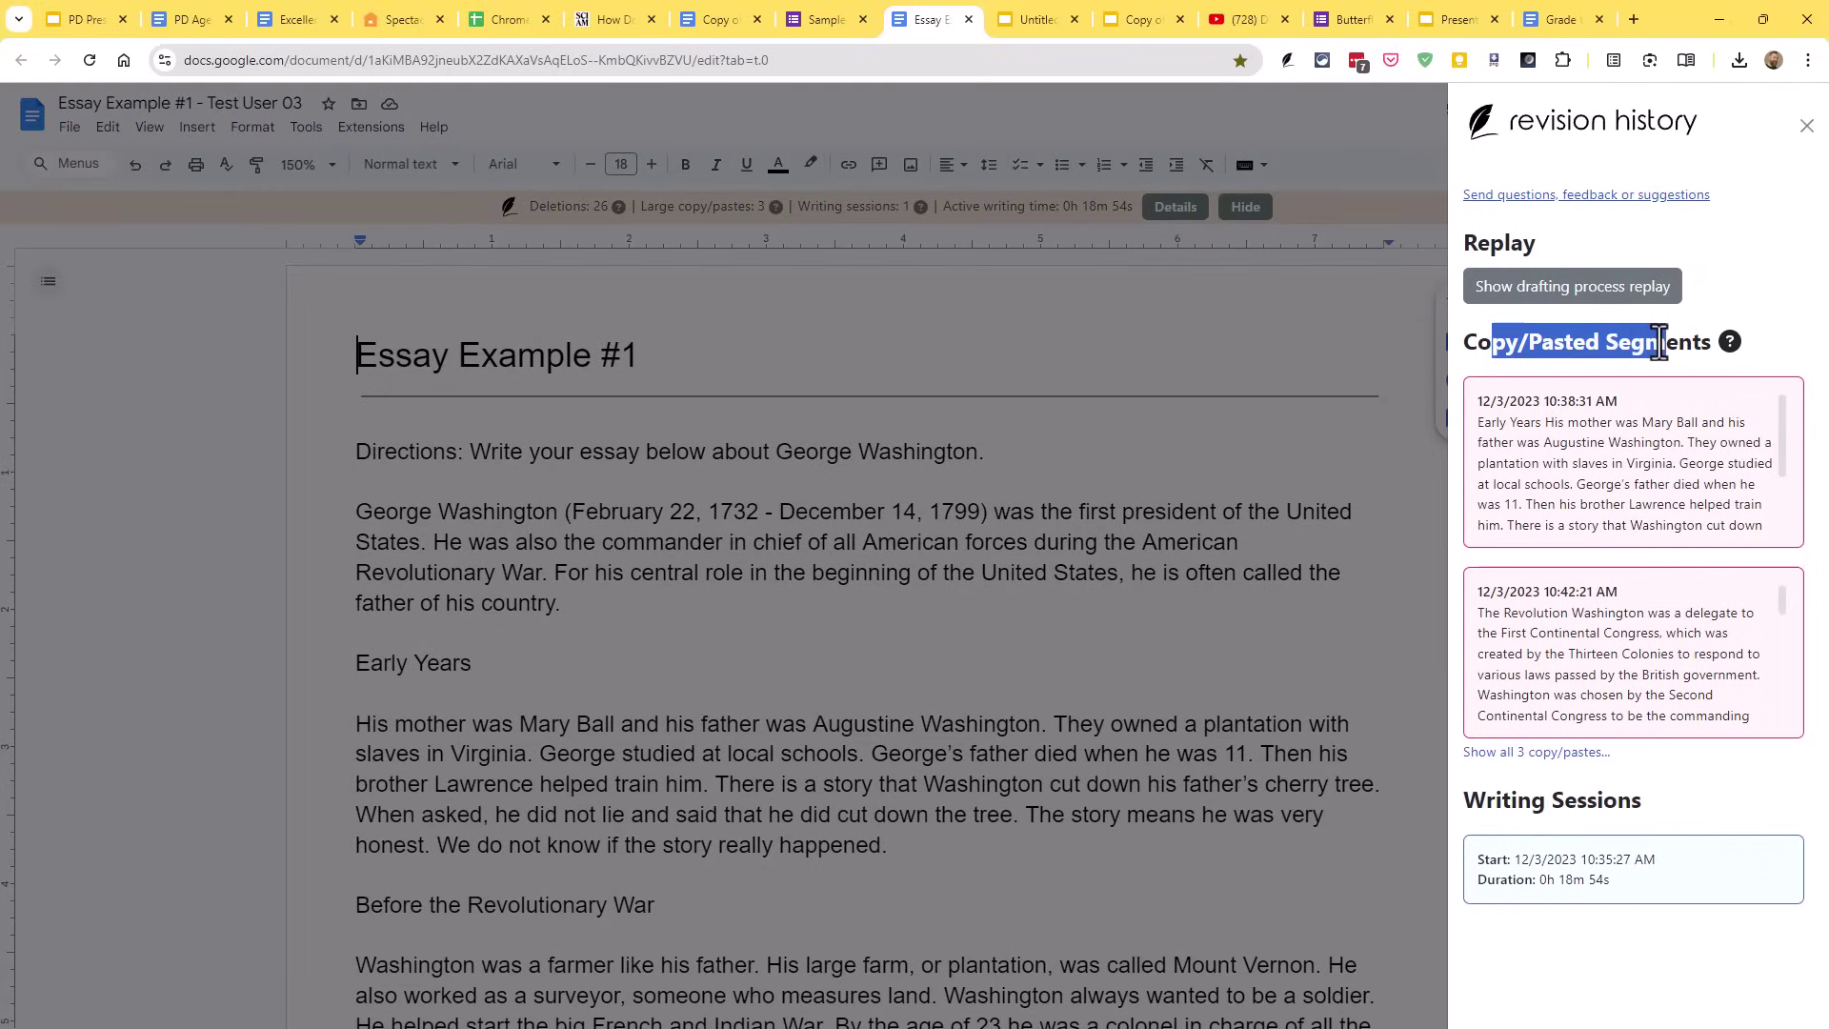
{"action": "left_click", "coordinate": [1660, 343]}
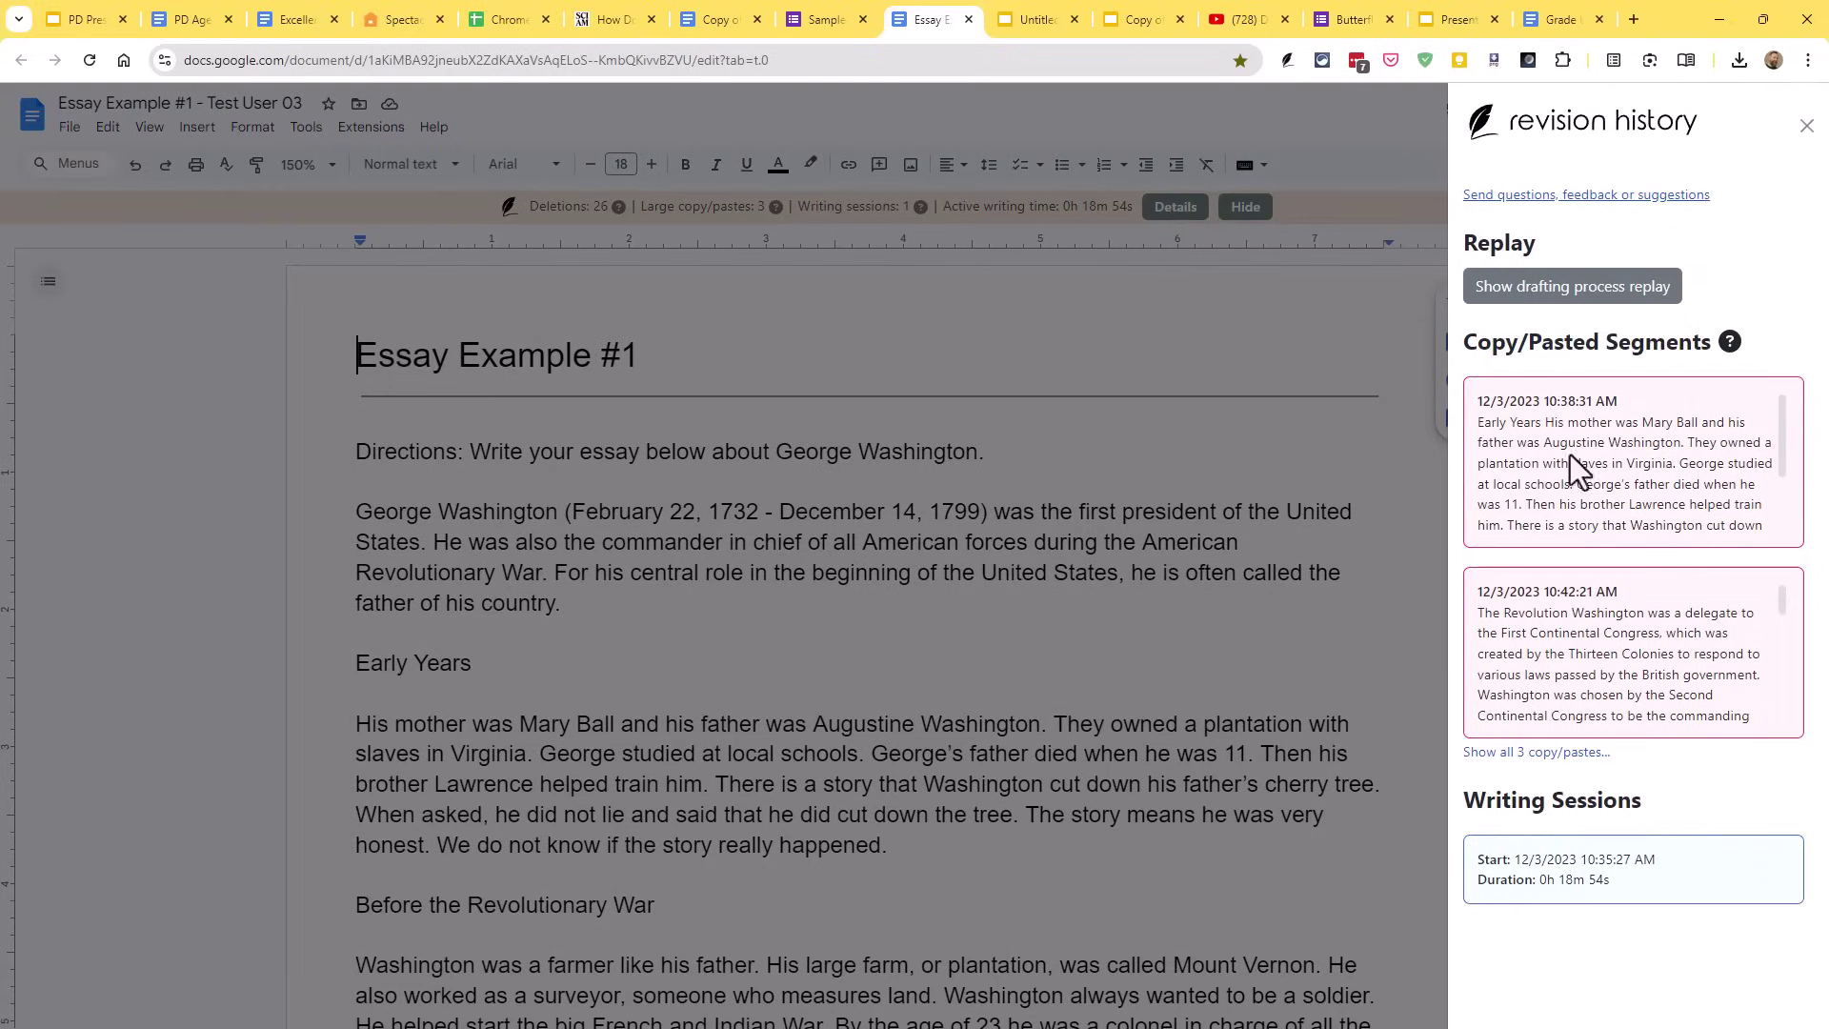
{"action": "left_click_drag", "start_coordinate": [1504, 426], "coordinate": [1531, 492]}
{"action": "scroll", "coordinate": [1534, 474], "scroll_direction": "down", "scroll_amount": 2}
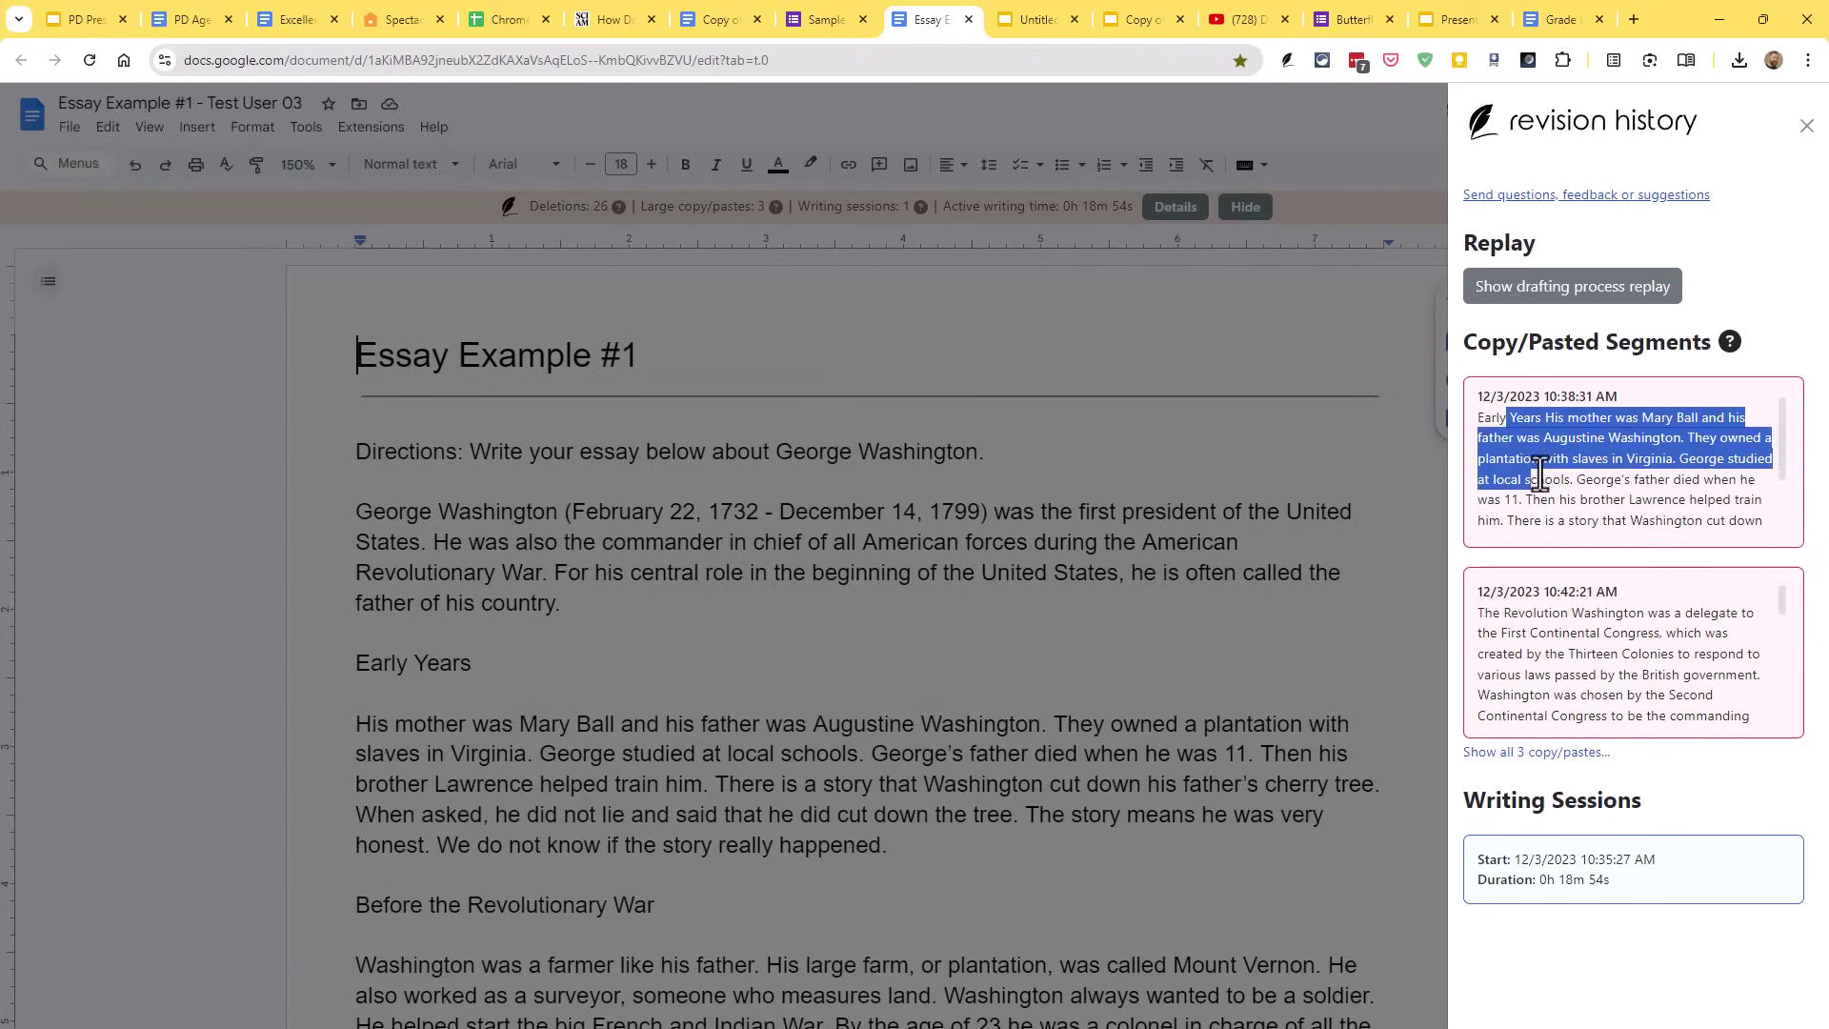
{"action": "left_click", "coordinate": [1538, 473]}
{"action": "left_click_drag", "start_coordinate": [1532, 619], "coordinate": [1553, 670]}
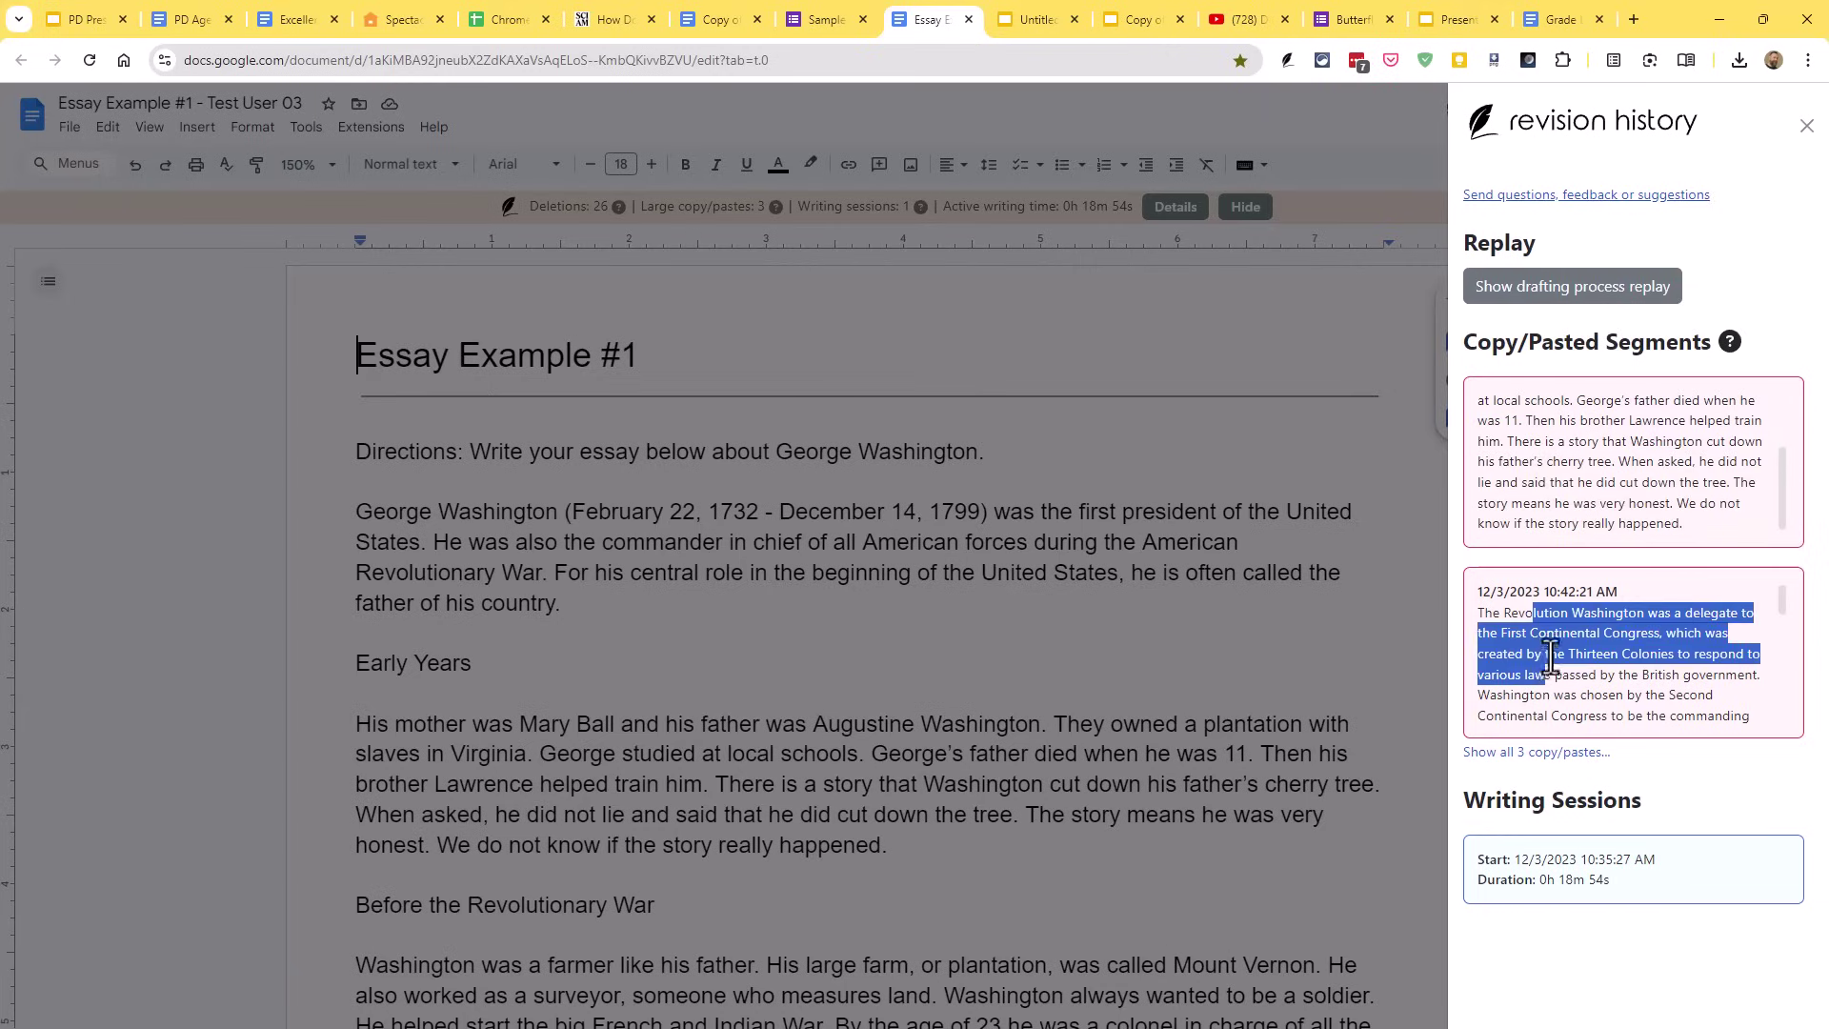
{"action": "scroll", "coordinate": [1556, 643], "scroll_direction": "down", "scroll_amount": 6}
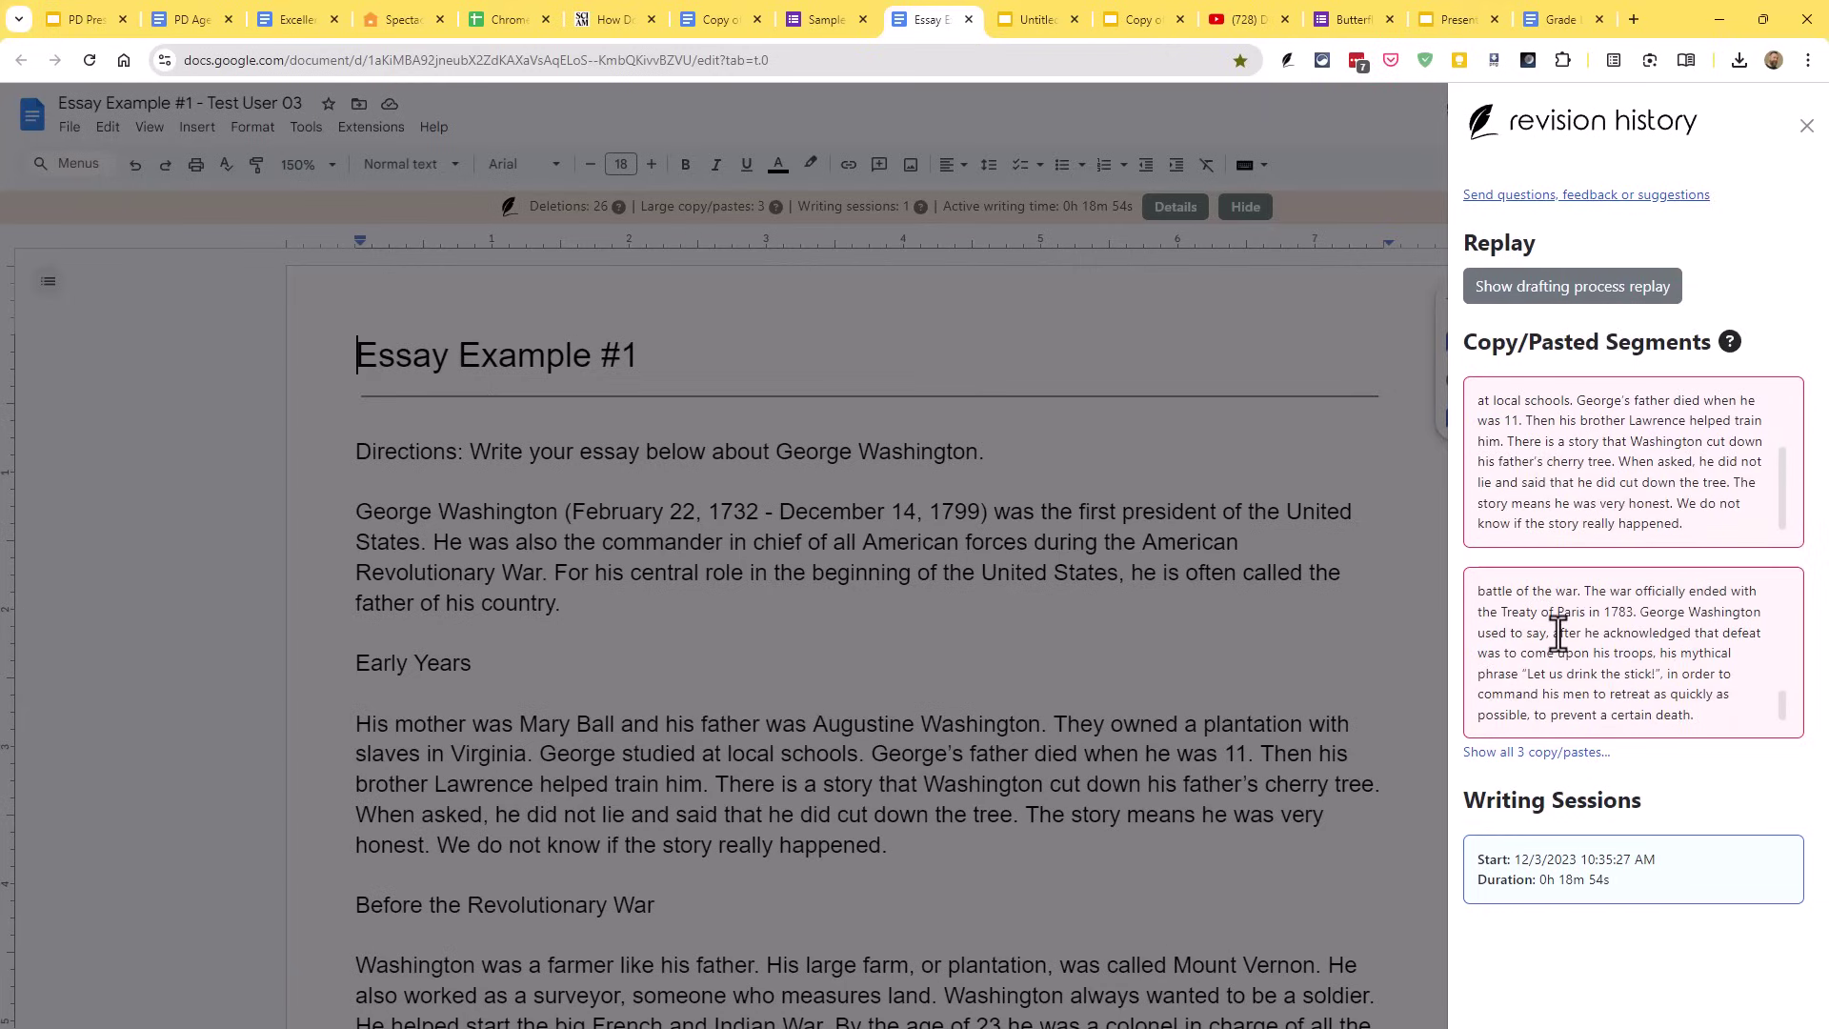
Step: Expand the list to all copy/pasted segments, examine the Presidency one, and close the Revision History details
{"action": "left_click", "coordinate": [1559, 754]}
{"action": "scroll", "coordinate": [1559, 743], "scroll_direction": "down", "scroll_amount": 1}
{"action": "left_click_drag", "start_coordinate": [1557, 733], "coordinate": [1563, 771]}
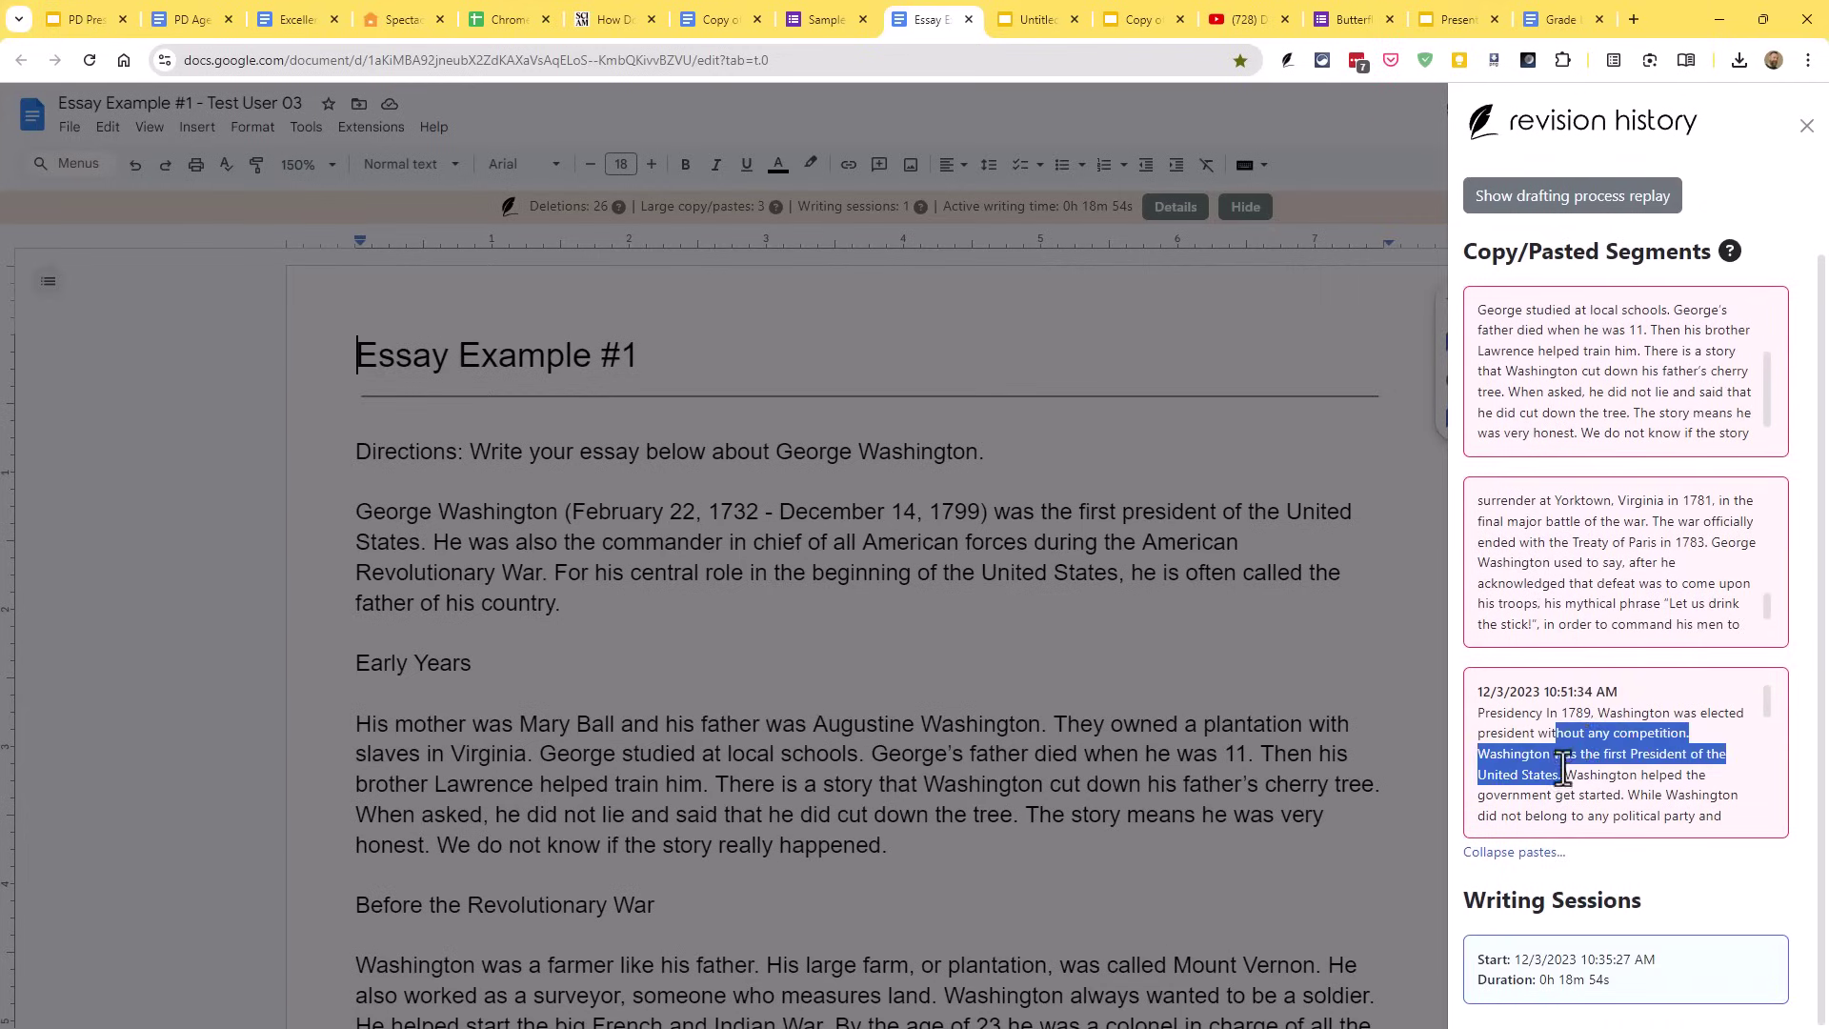
{"action": "scroll", "coordinate": [1581, 762], "scroll_direction": "up", "scroll_amount": 1}
{"action": "left_click", "coordinate": [1612, 589]}
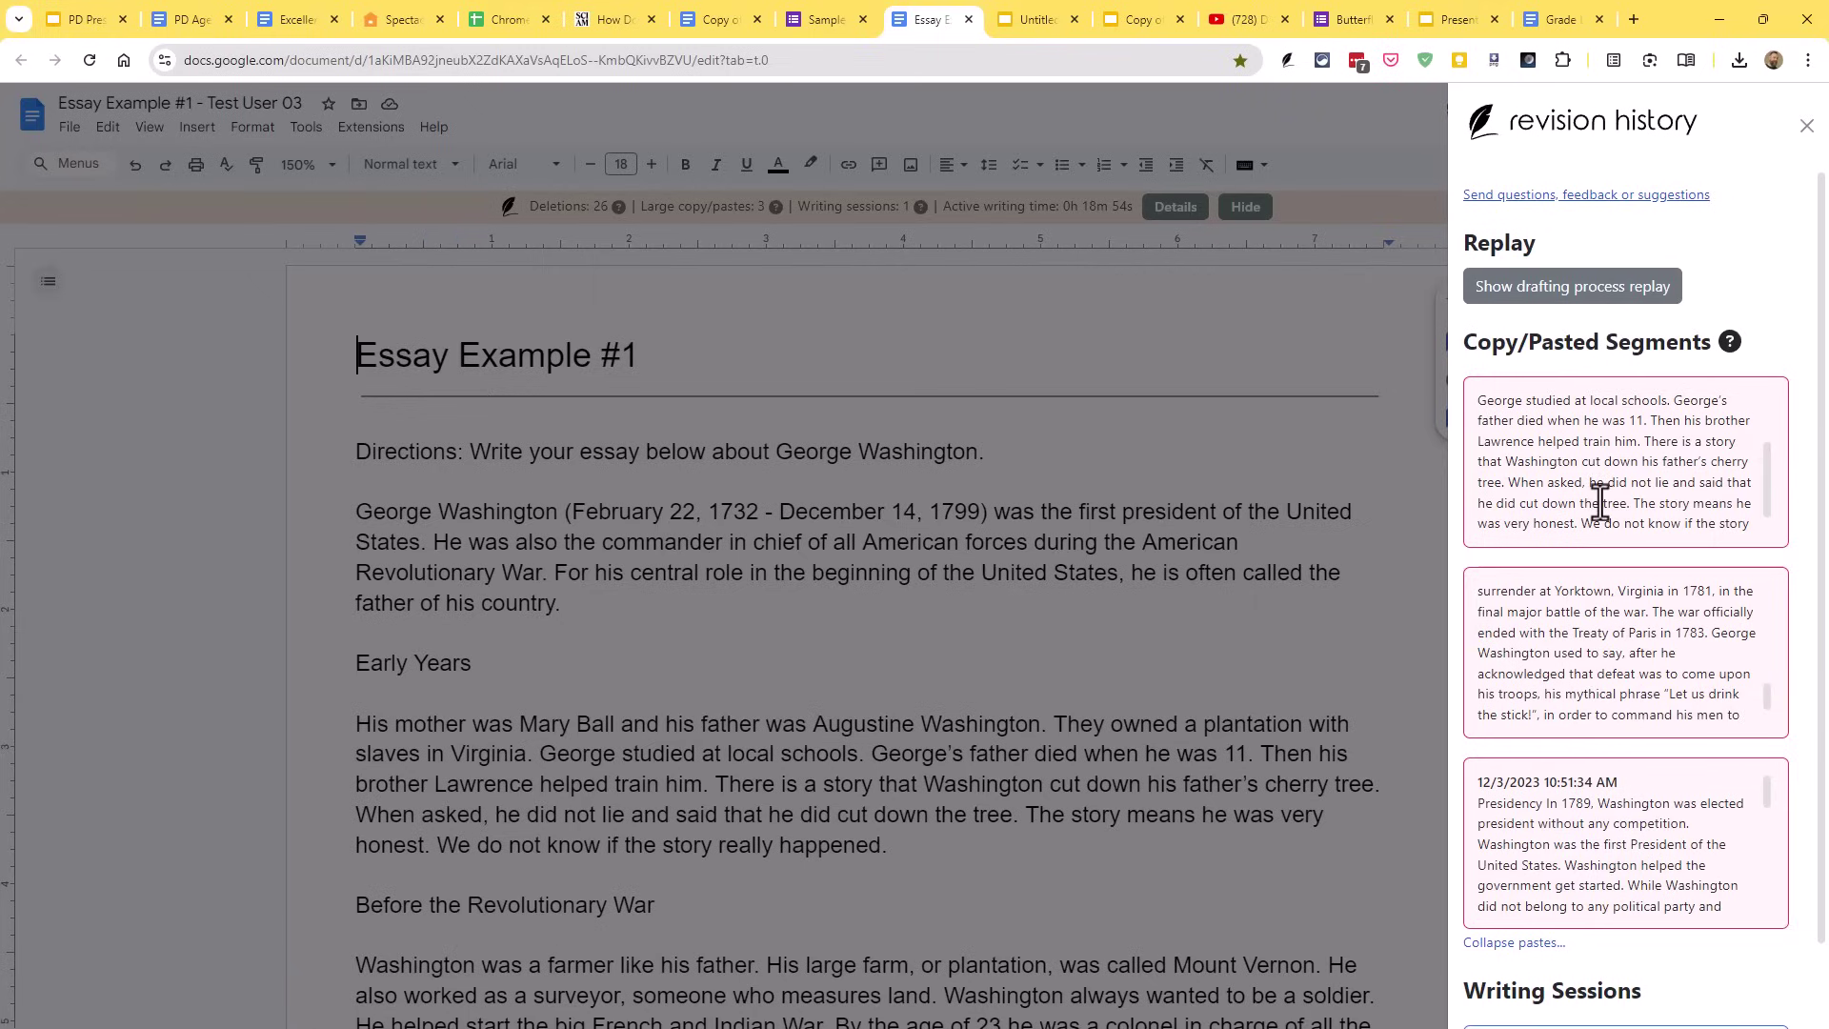
{"action": "left_click", "coordinate": [1807, 126]}
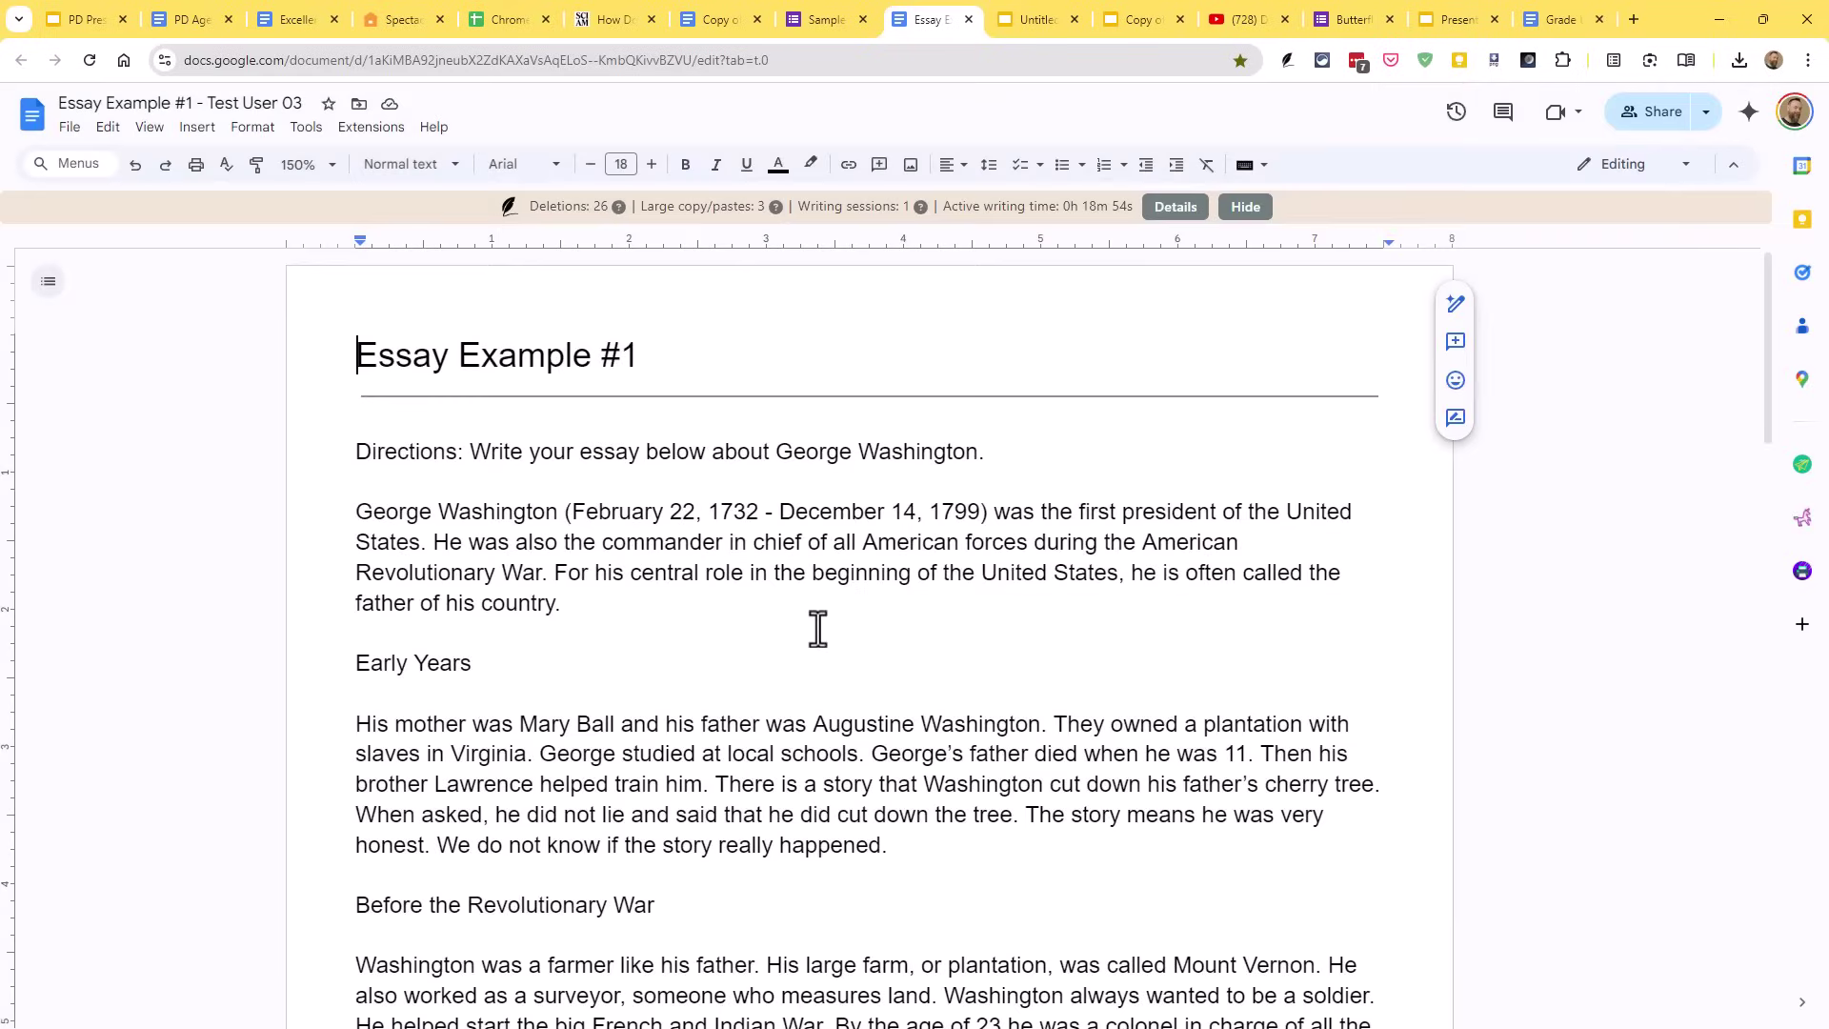
Step: Return to the PD presentation and advance to the Beep slide
{"action": "left_click", "coordinate": [688, 624]}
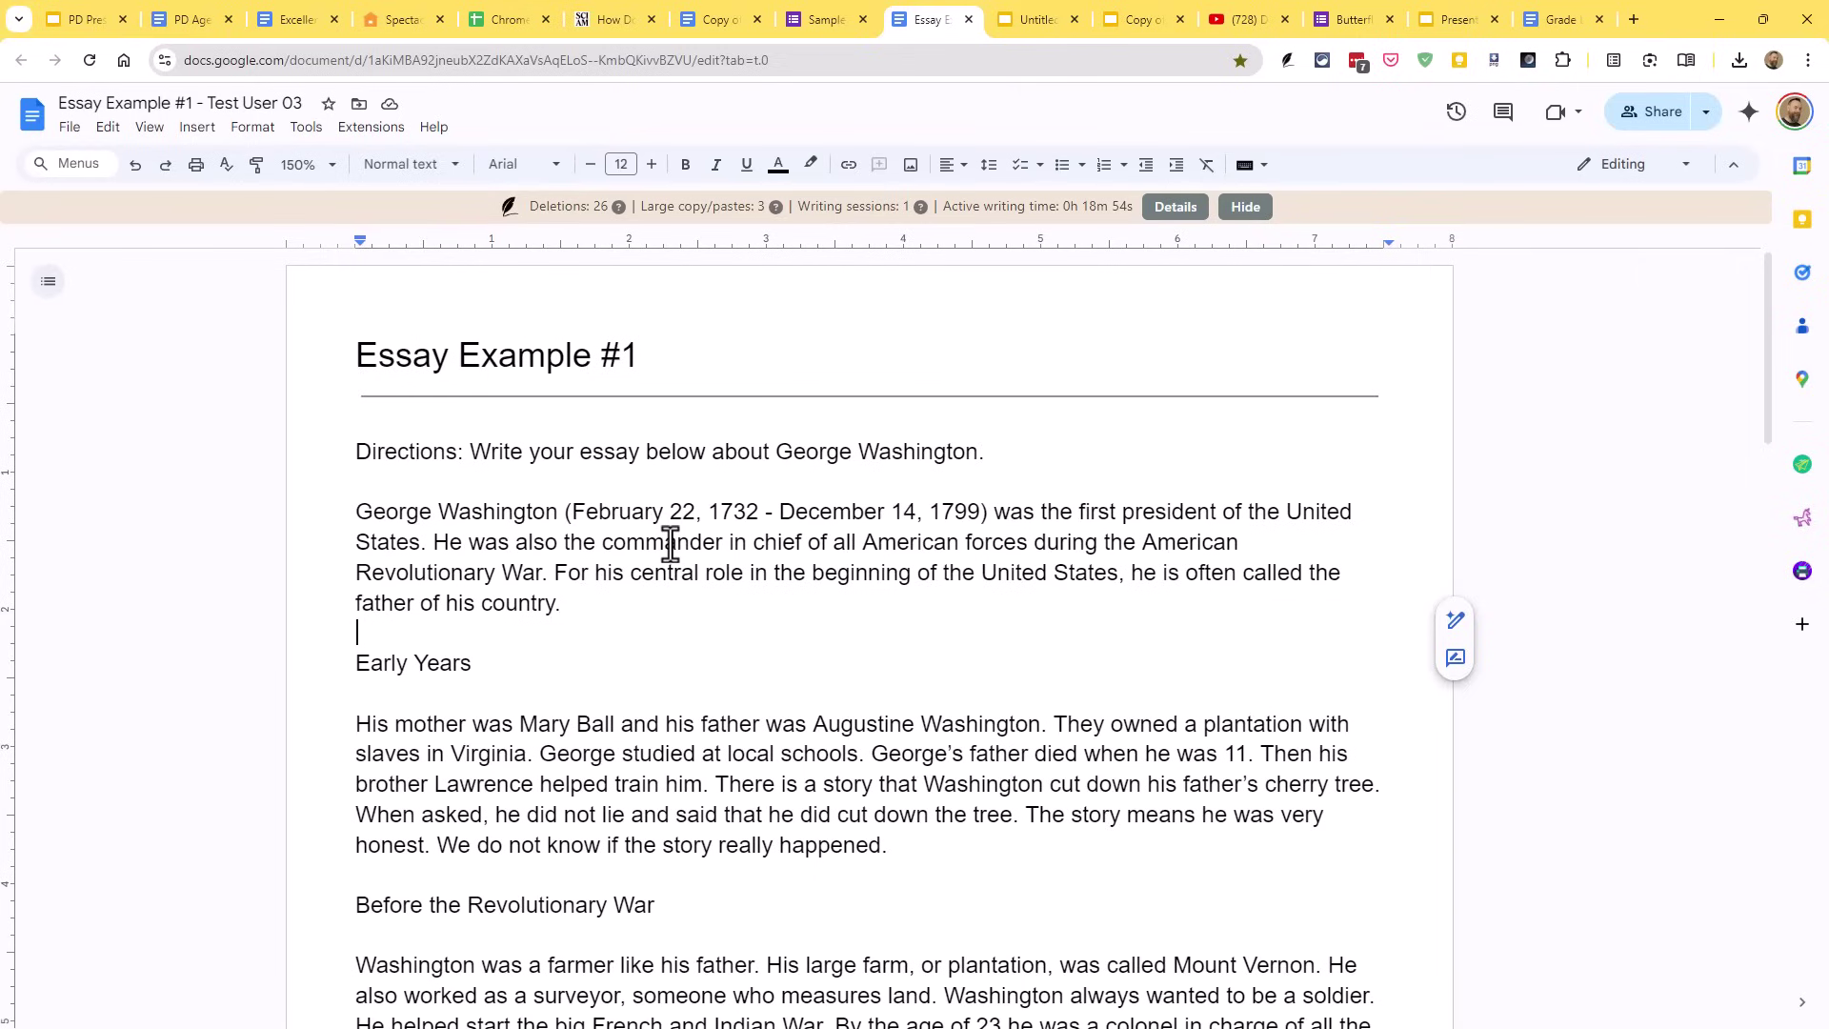
{"action": "left_click", "coordinate": [84, 19]}
{"action": "key", "text": "Right"}
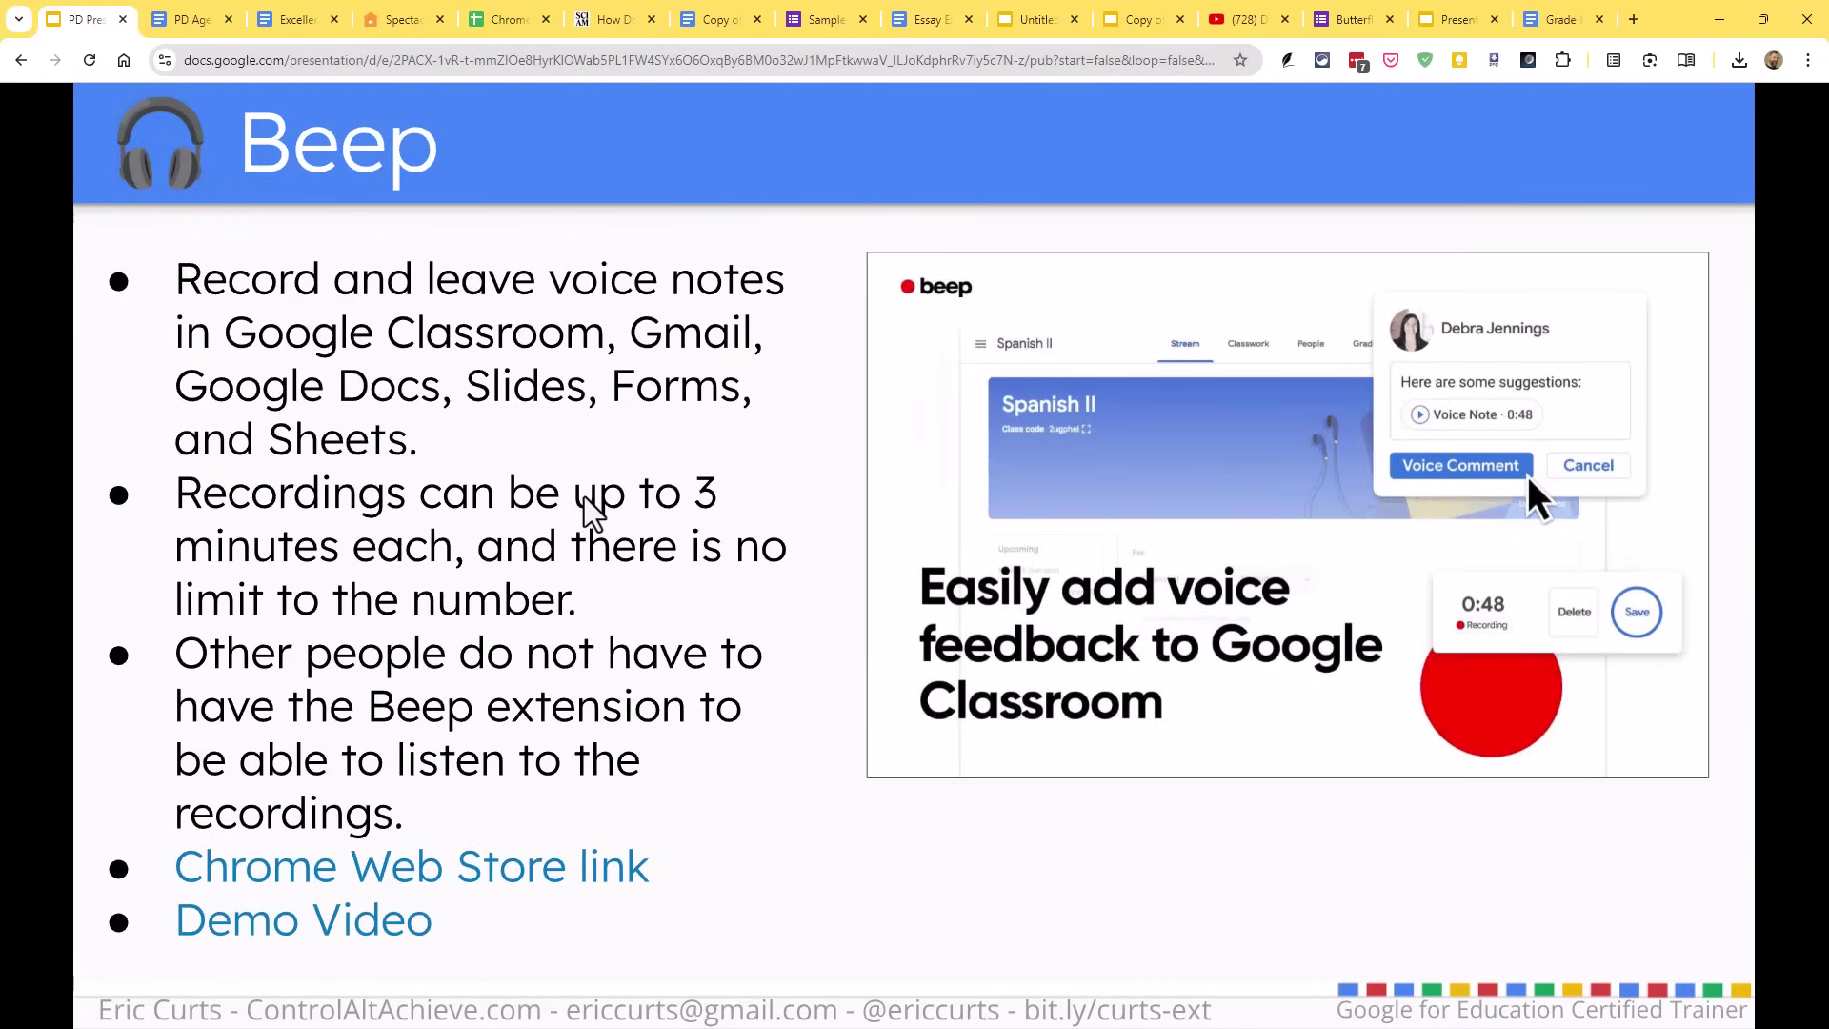
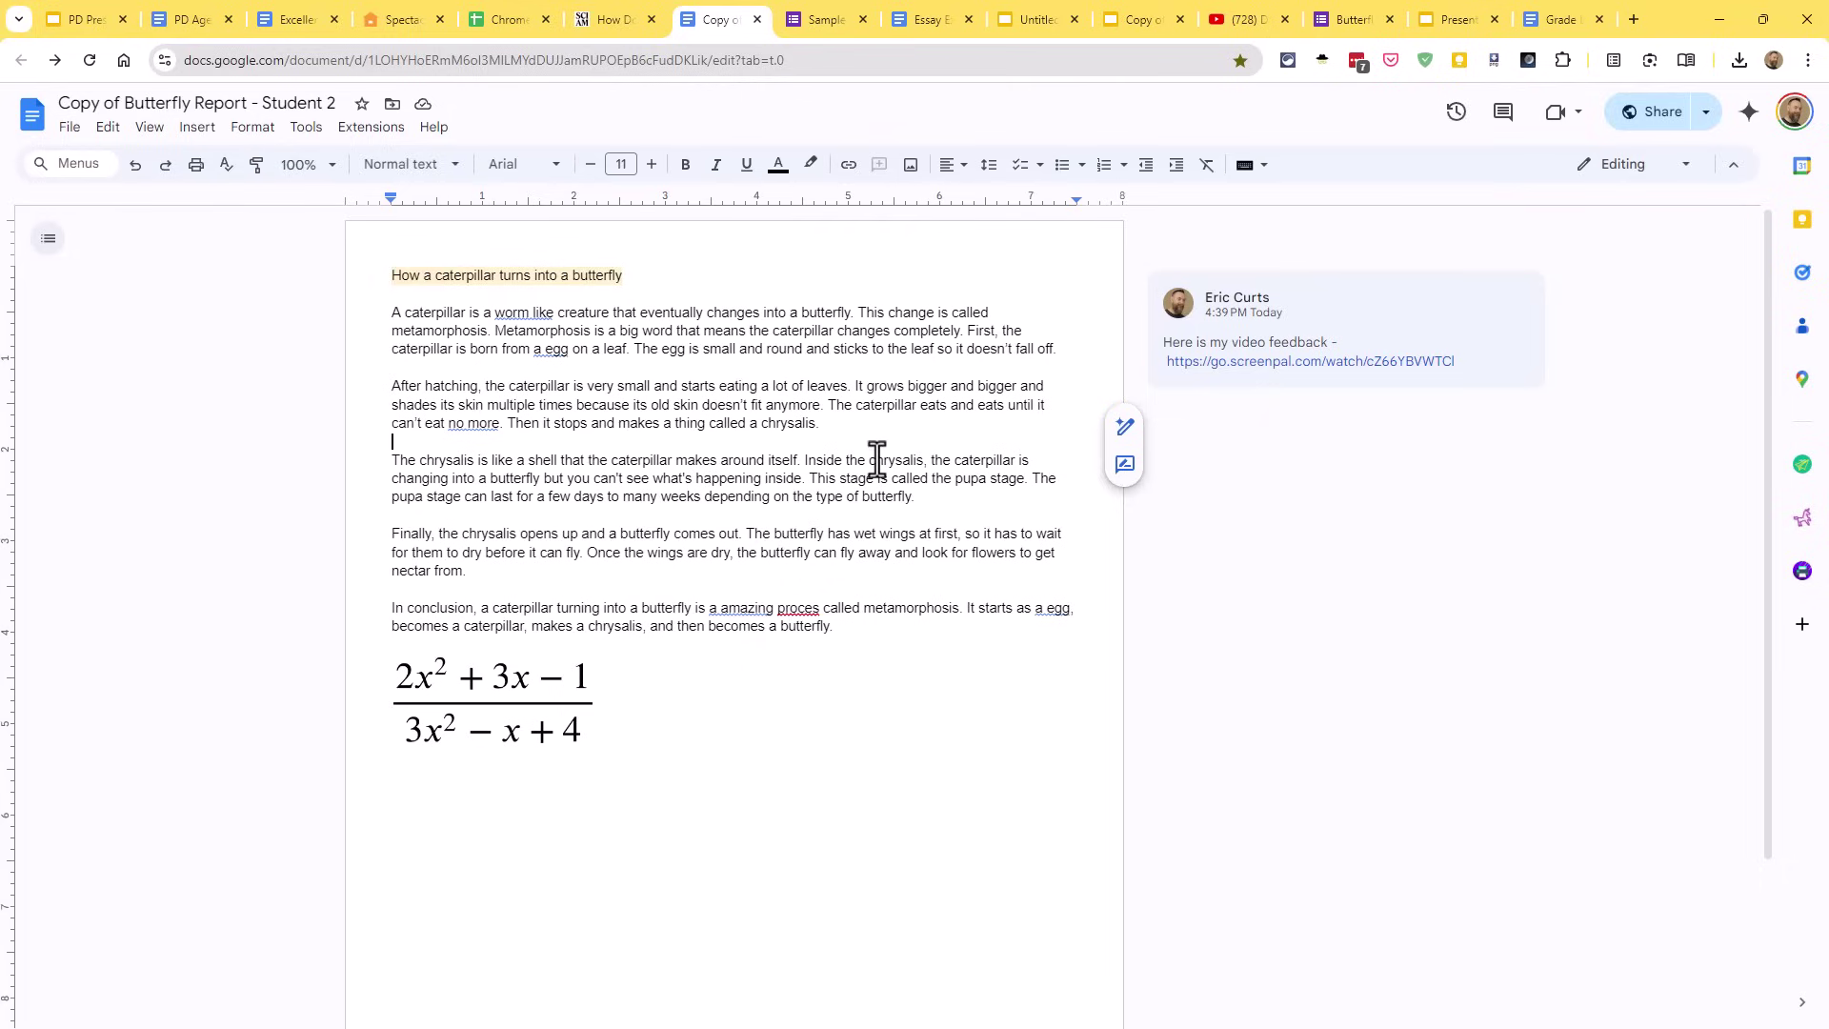
Step: Review the butterfly report's sharing access, and copy a Force Copy link for it with Sir Links-a-Lot
{"action": "left_click", "coordinate": [1655, 119]}
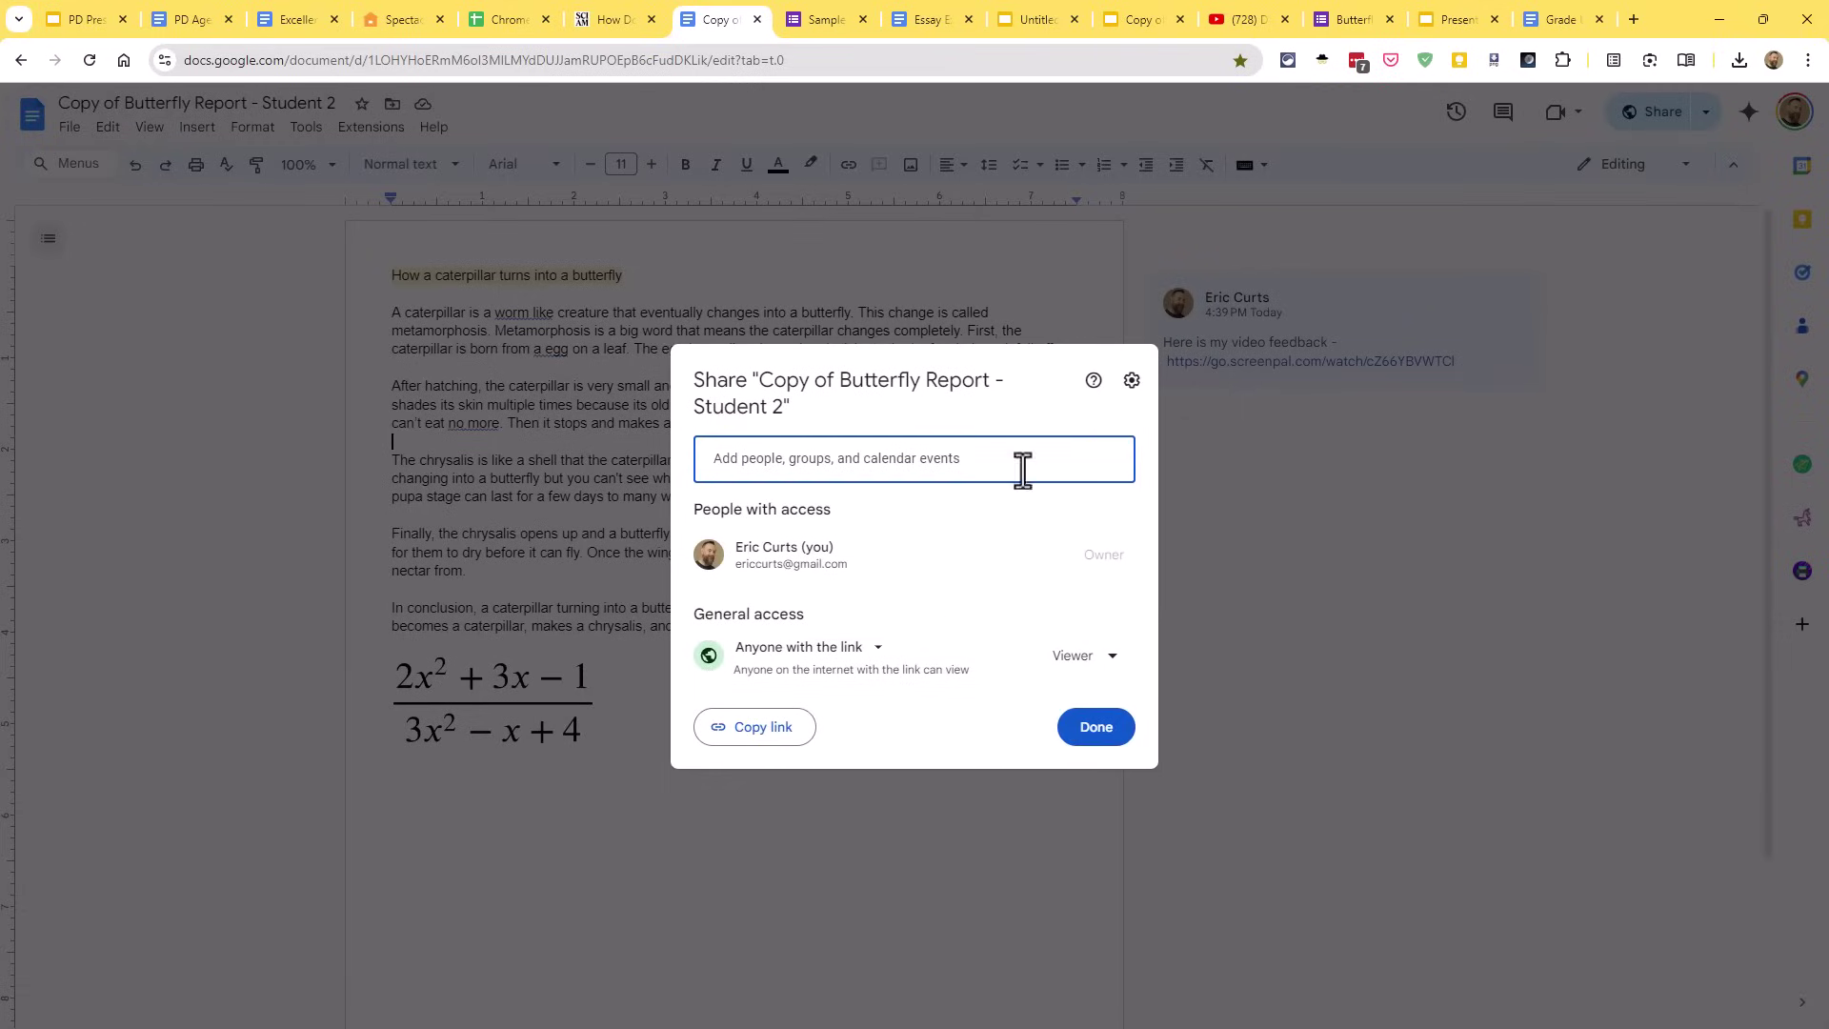
{"action": "left_click", "coordinate": [1094, 732]}
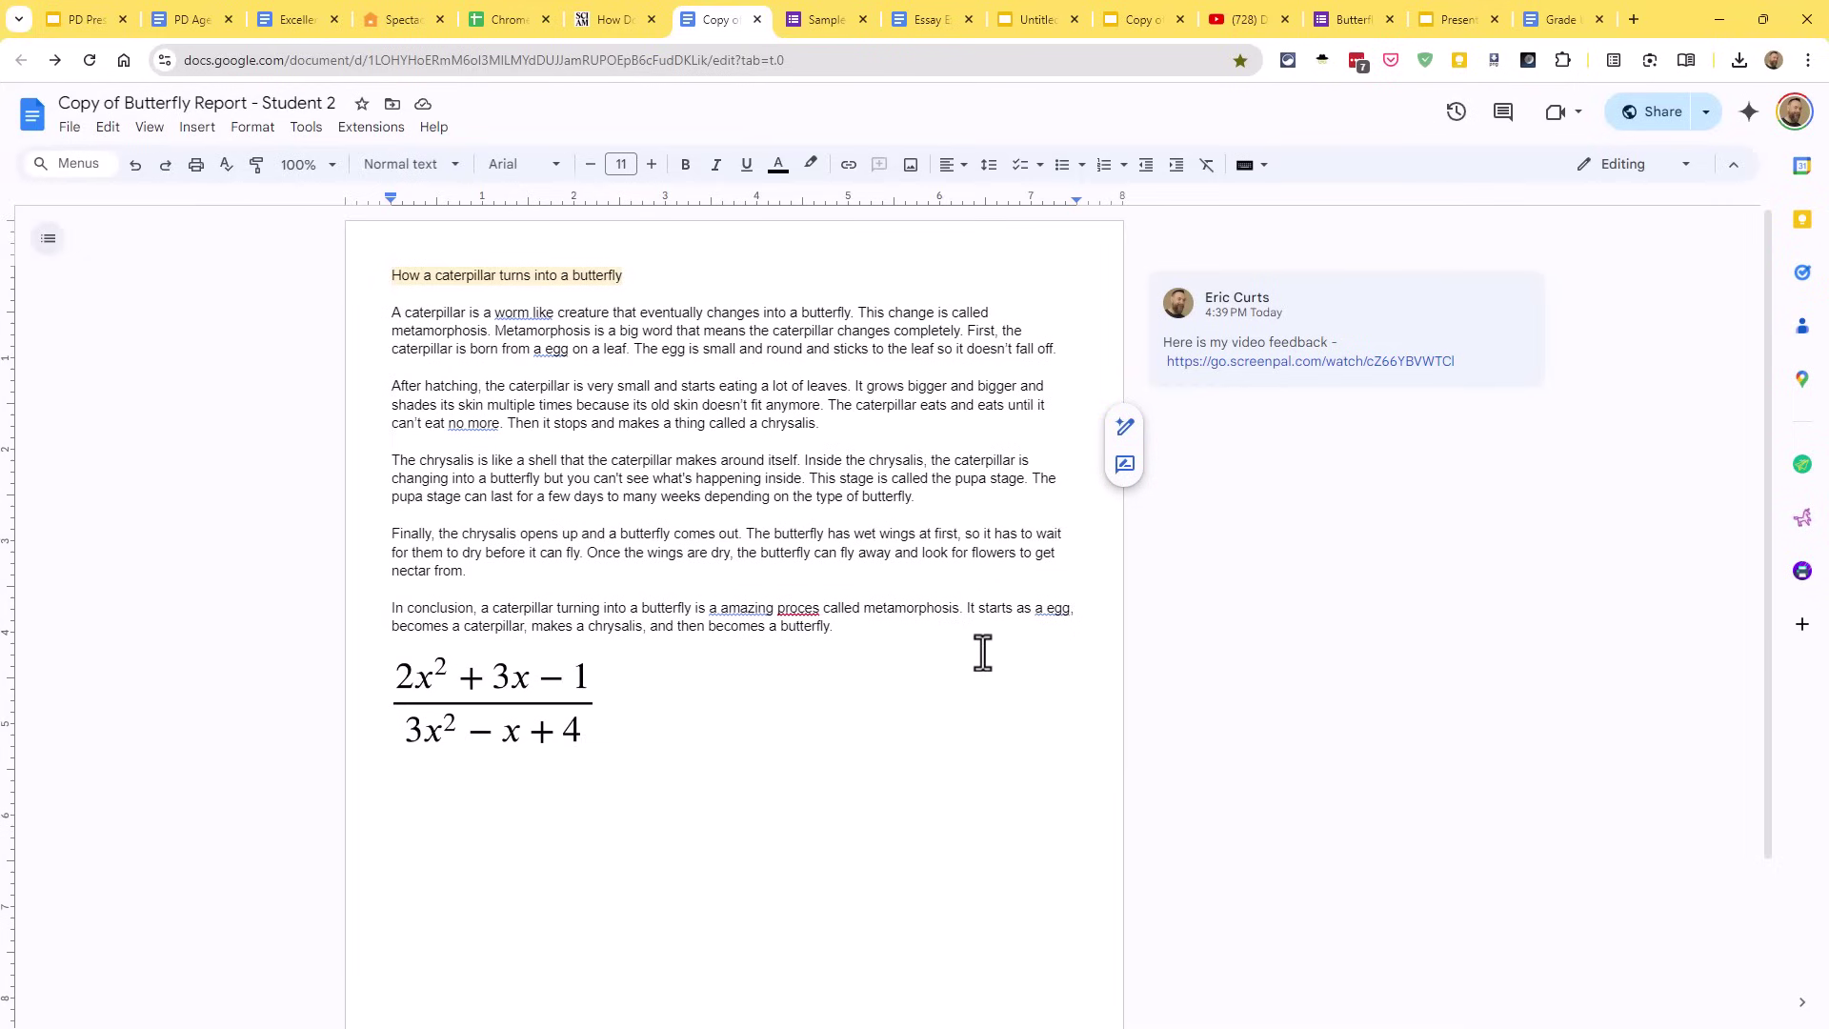
{"action": "left_click", "coordinate": [1322, 61]}
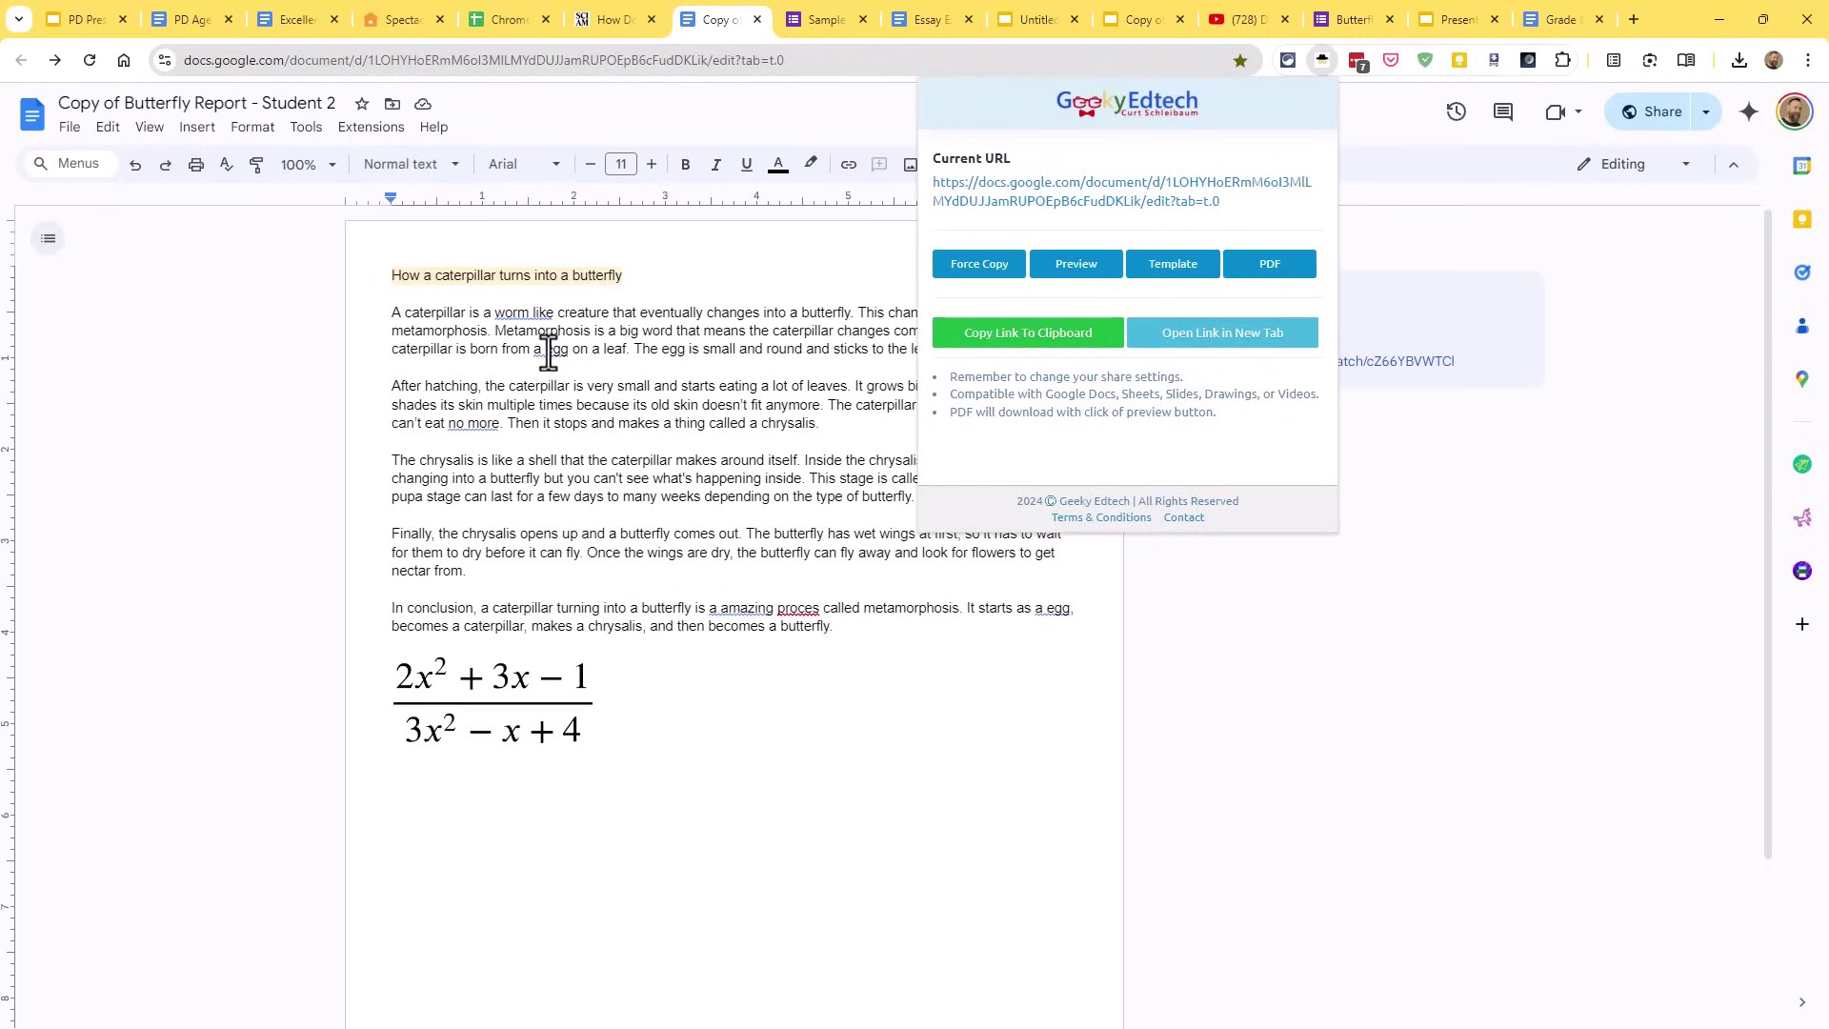
{"action": "left_click", "coordinate": [986, 265]}
{"action": "left_click", "coordinate": [1051, 334]}
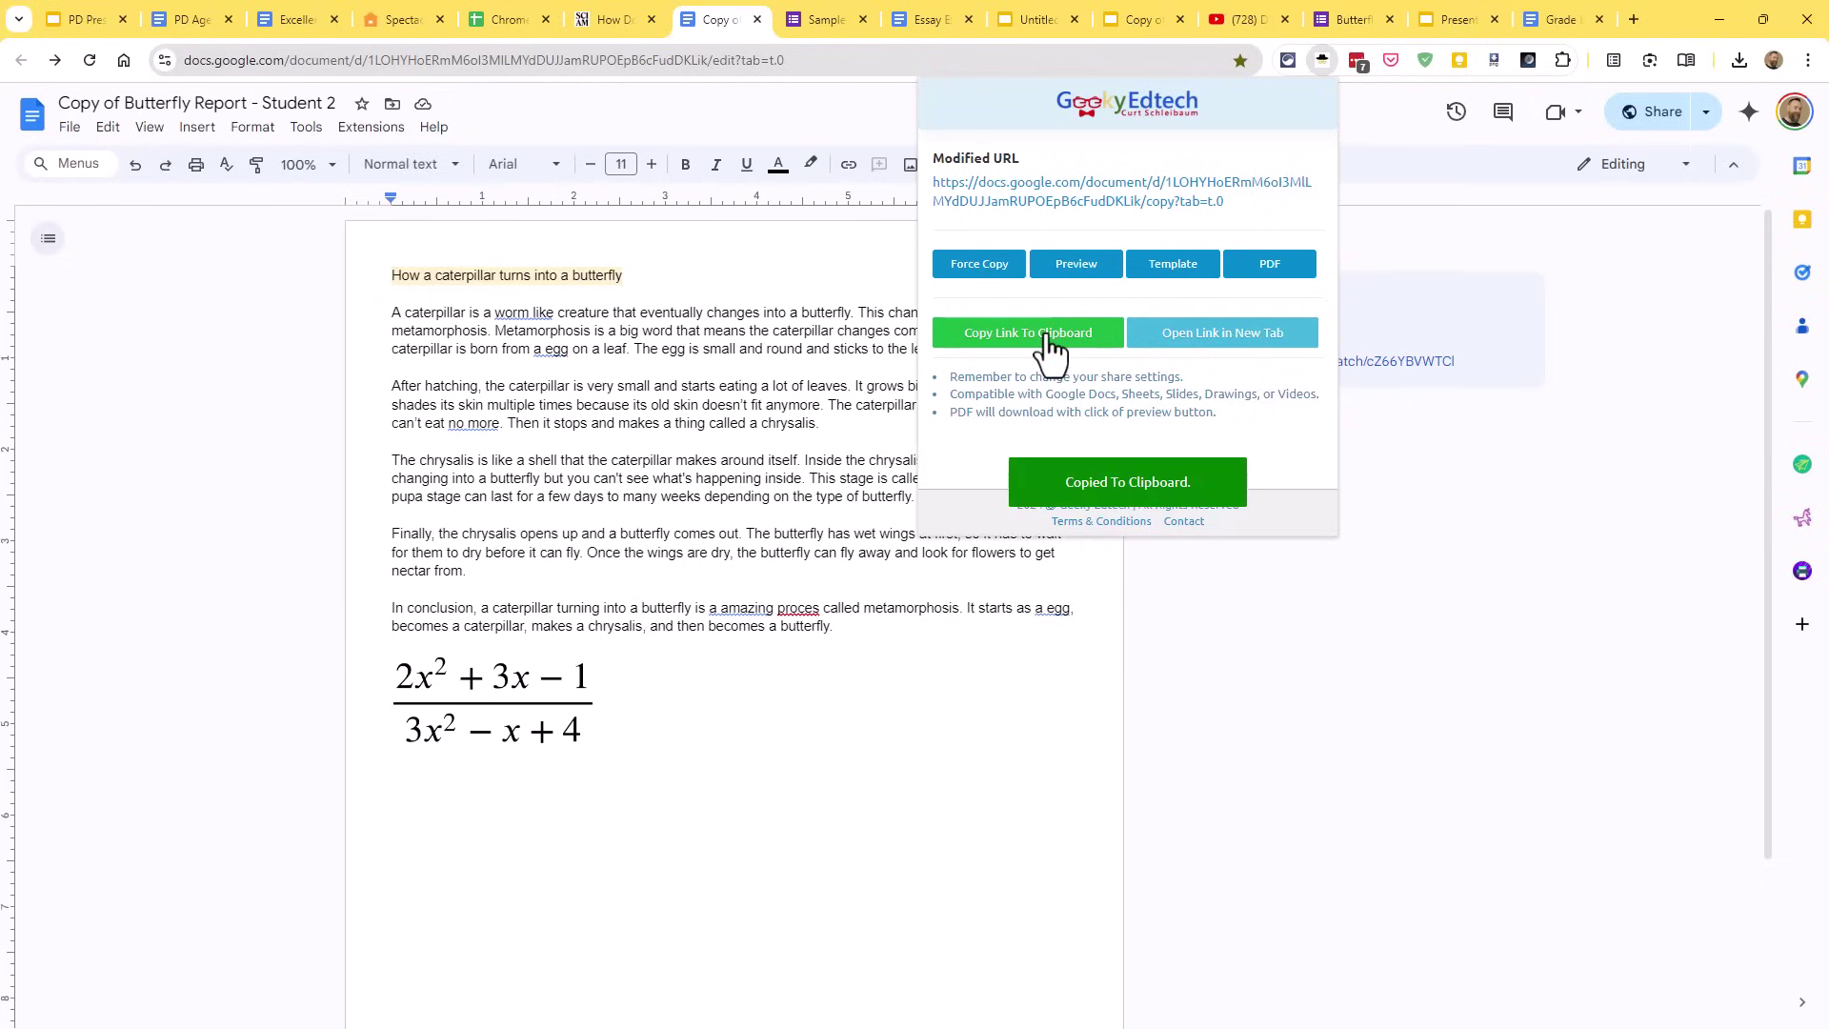
Step: Open the Force Copy link in a new tab, make a copy of the butterfly report, and close that copy
{"action": "left_click", "coordinate": [1632, 20]}
{"action": "key", "text": "ctrl+v"}
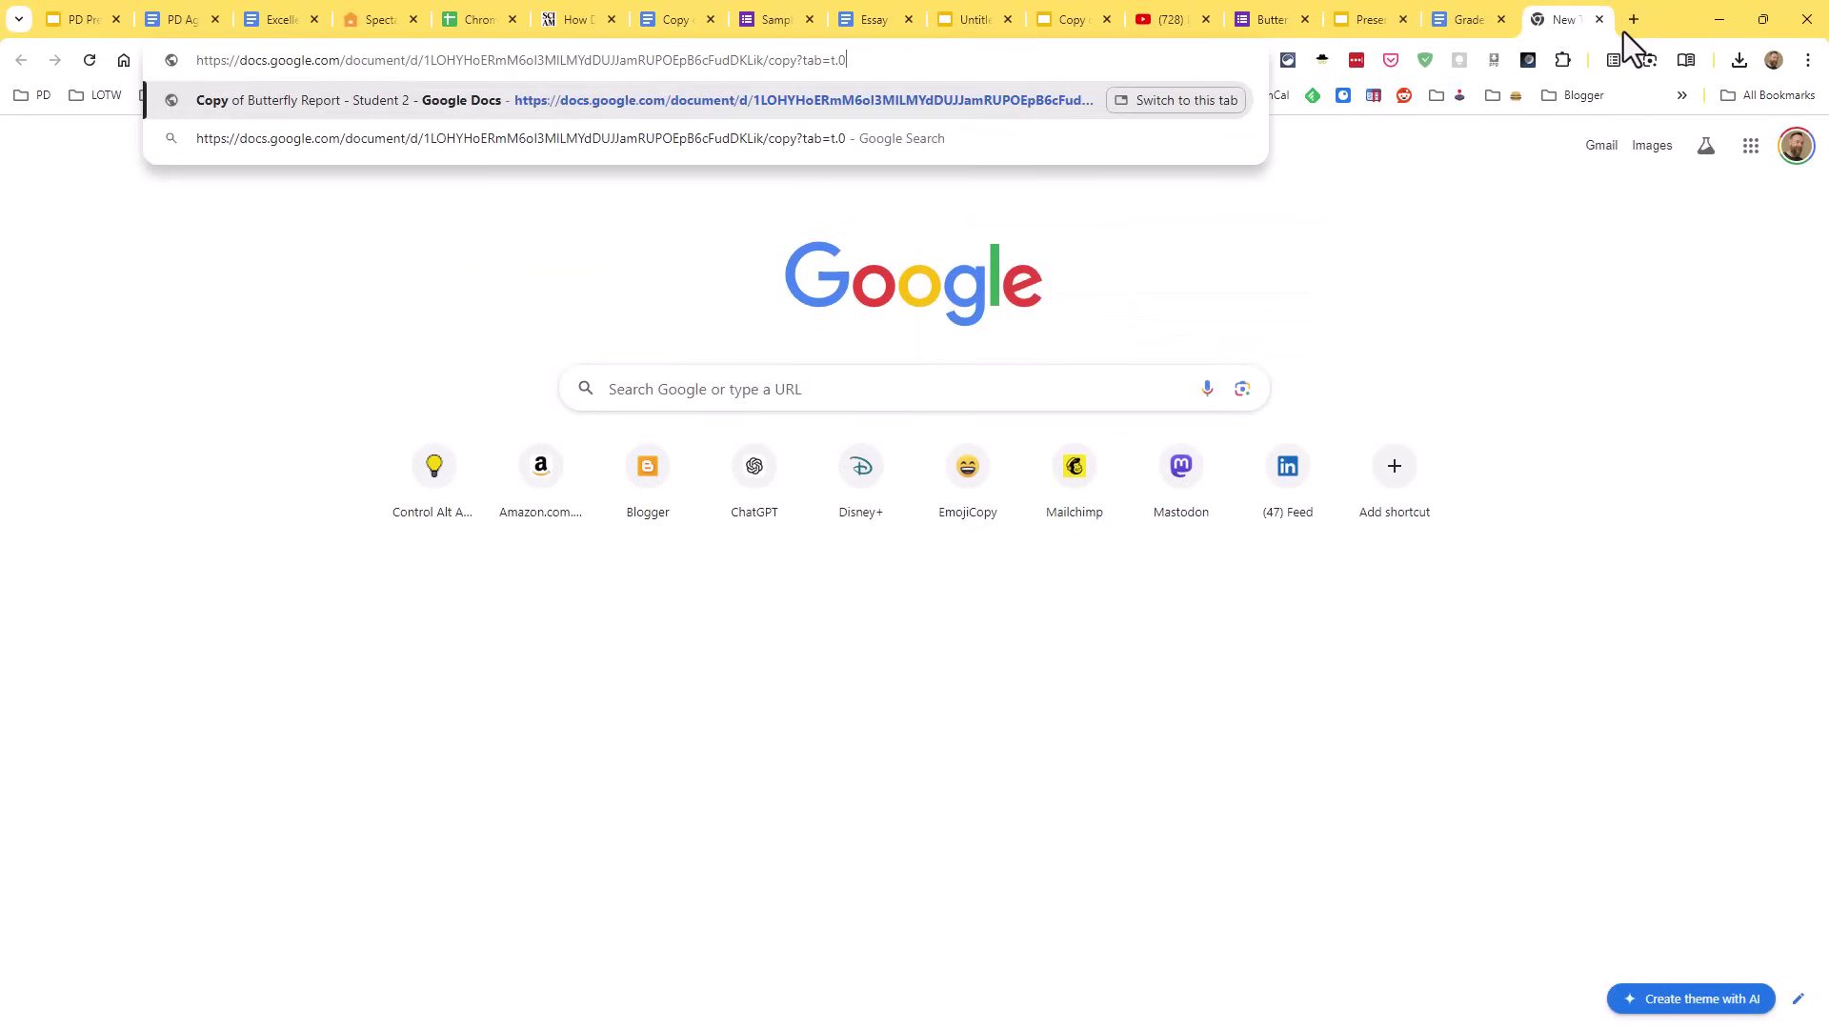
{"action": "key", "text": "Return"}
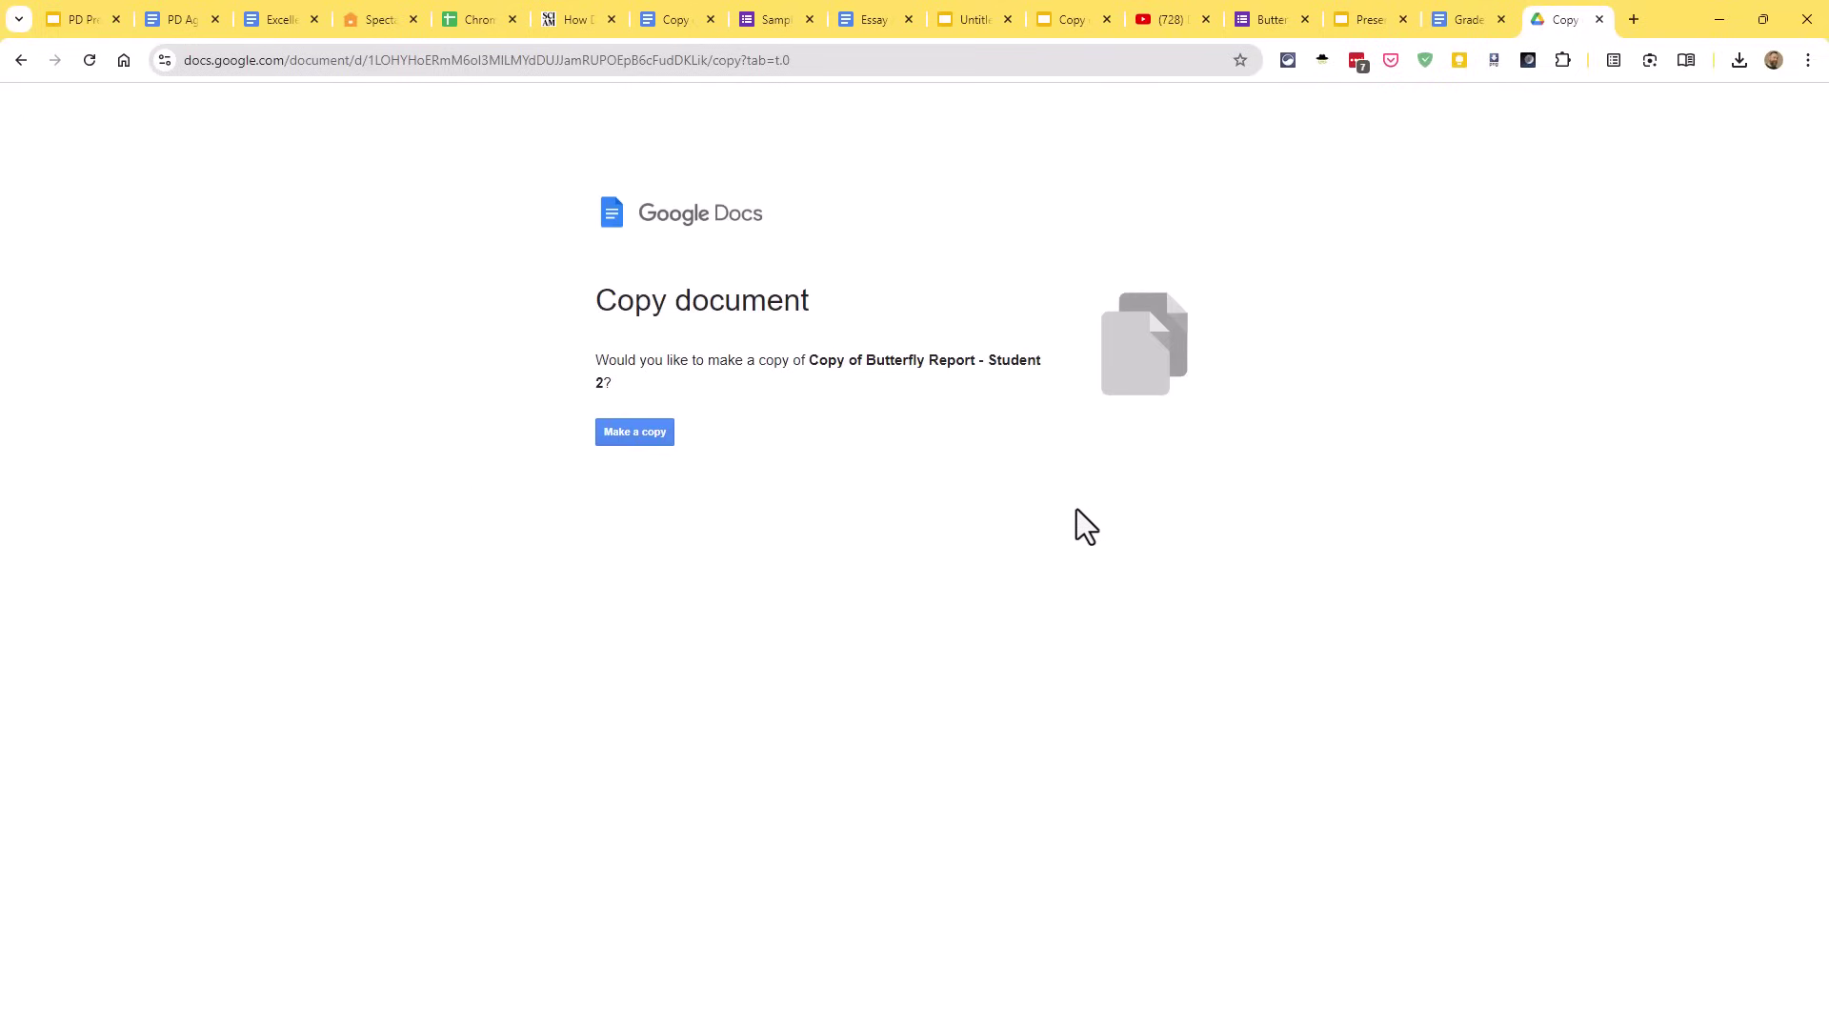
{"action": "left_click", "coordinate": [665, 438]}
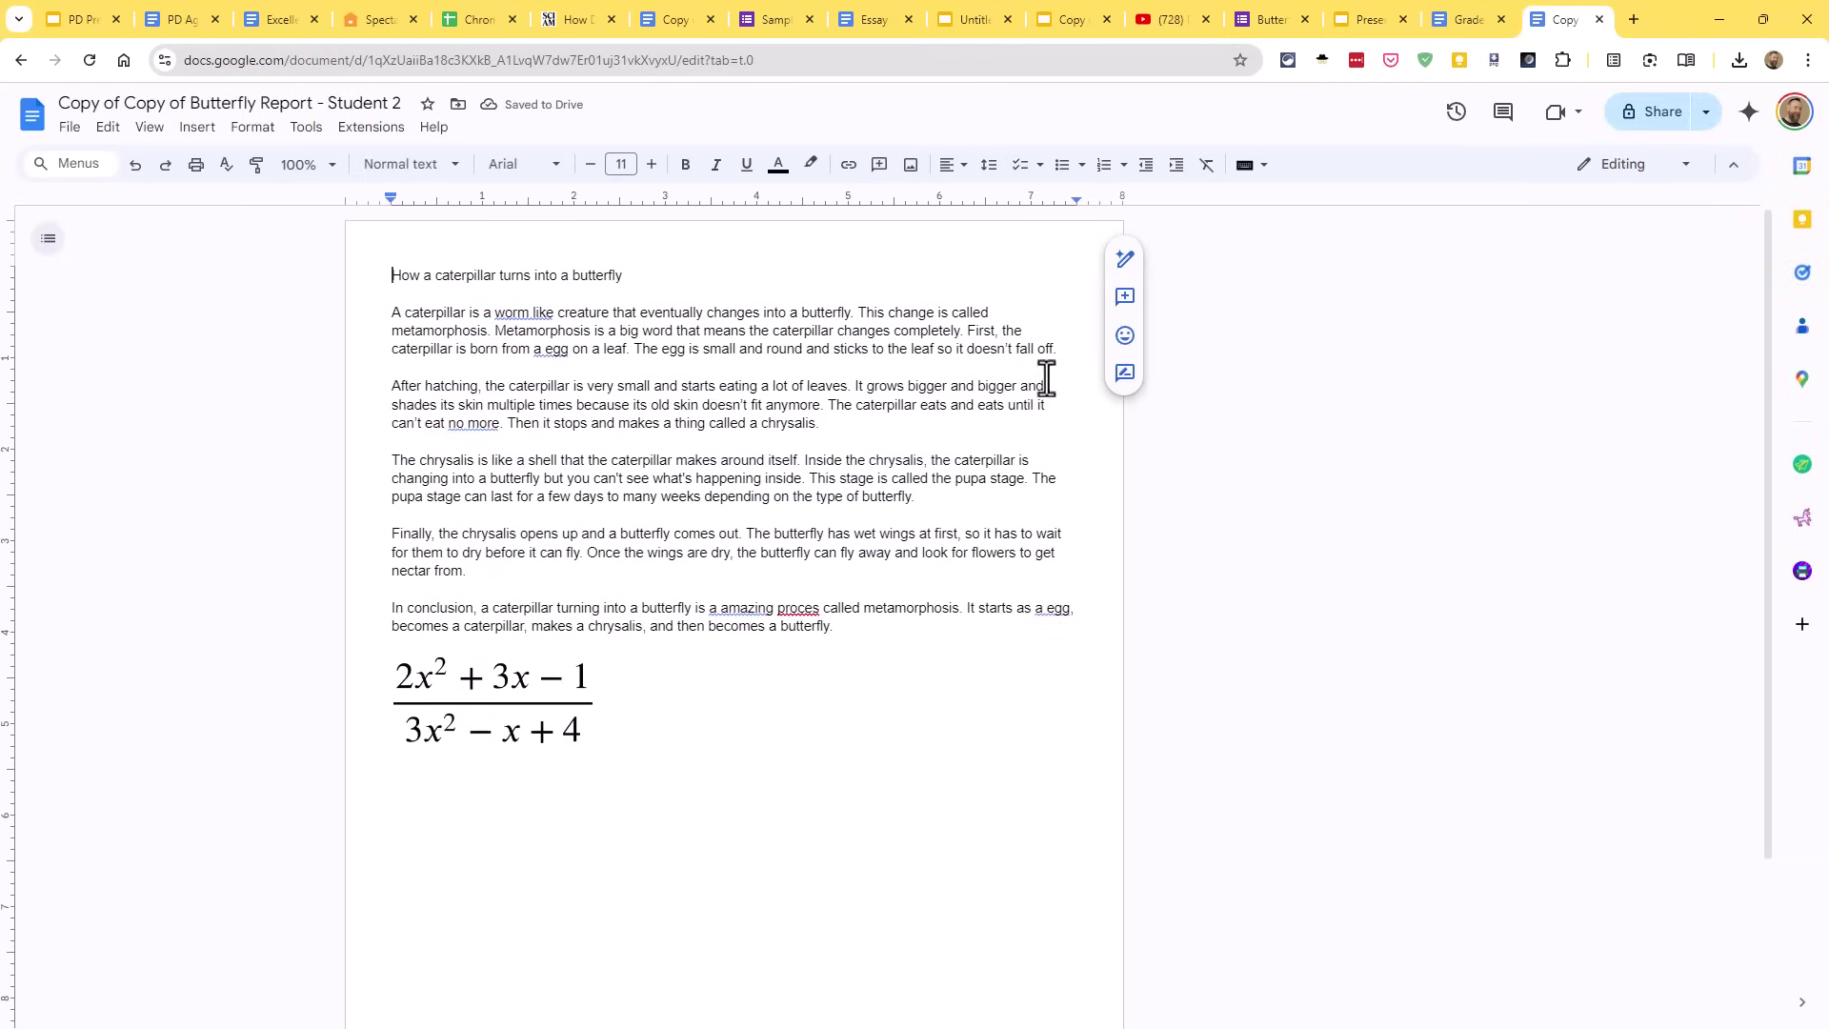
{"action": "left_click", "coordinate": [1598, 19]}
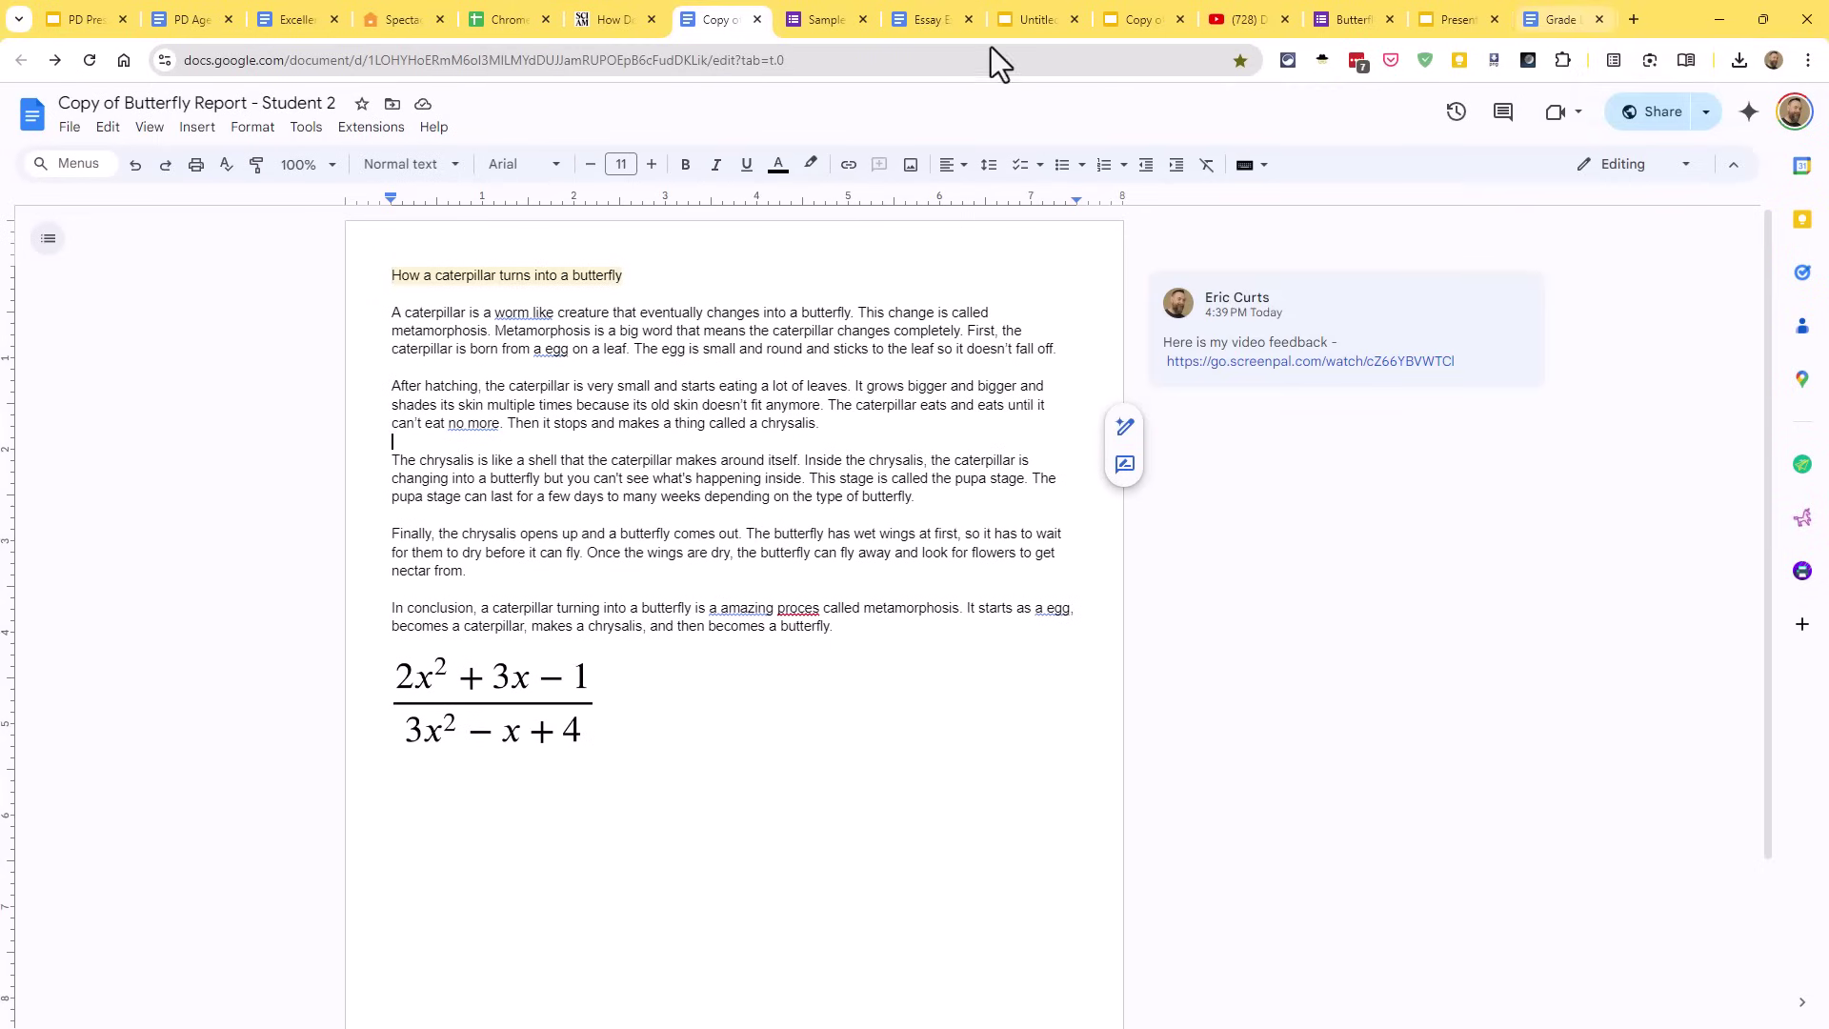
Step: Show the Preview, Template and PDF versions of the report's link in Sir Links-a-Lot, and close the extension
{"action": "left_click", "coordinate": [1322, 60]}
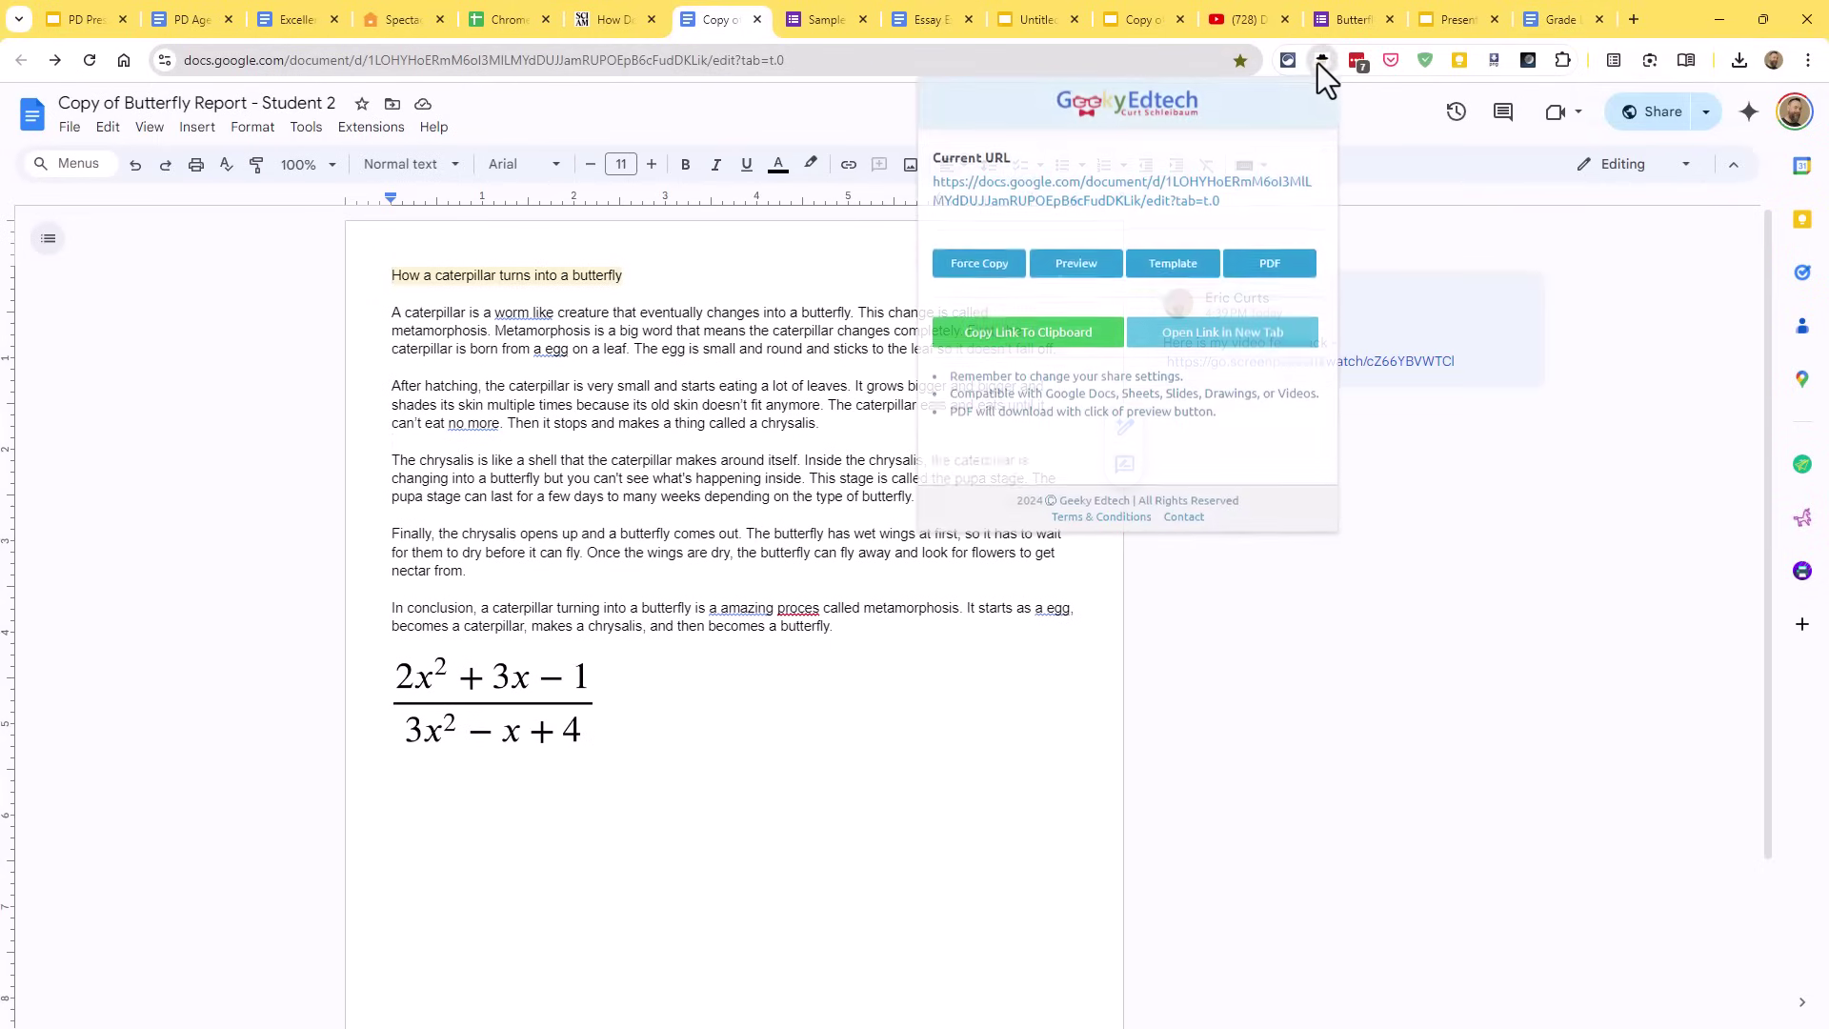
{"action": "left_click", "coordinate": [1095, 268]}
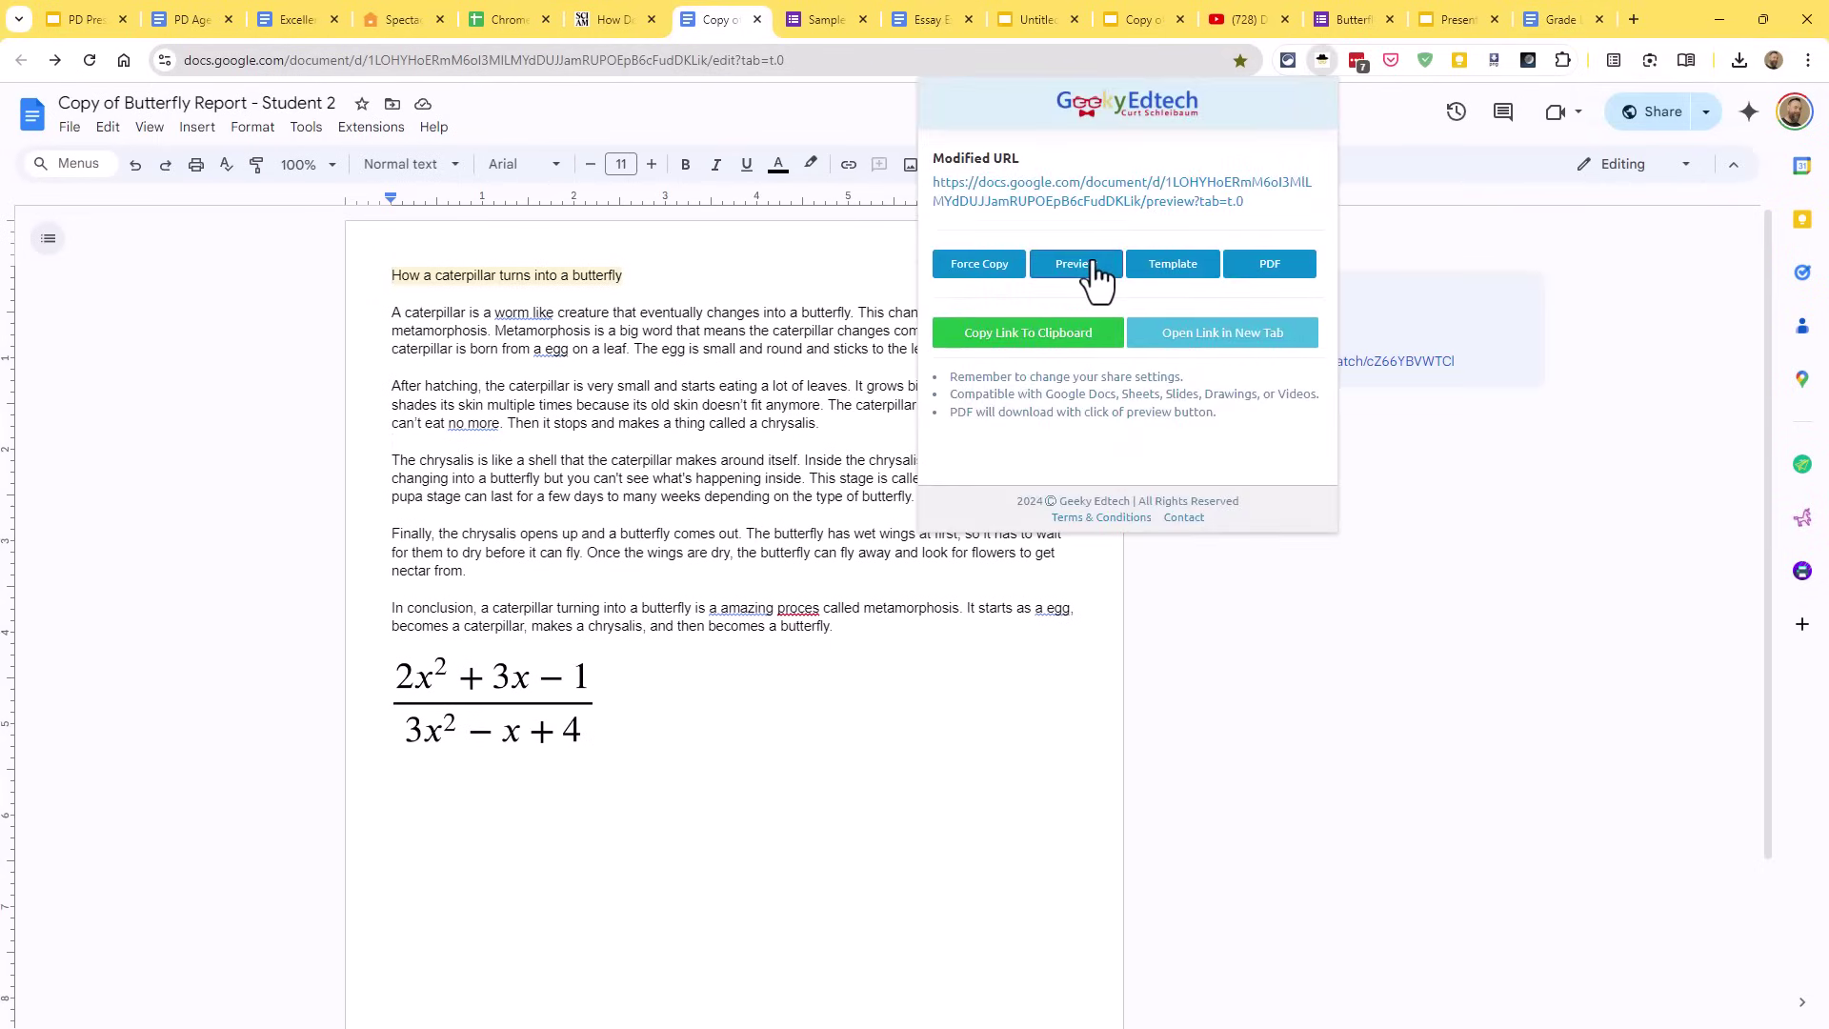
{"action": "left_click", "coordinate": [1172, 269]}
{"action": "left_click", "coordinate": [1274, 272]}
{"action": "left_click", "coordinate": [602, 329]}
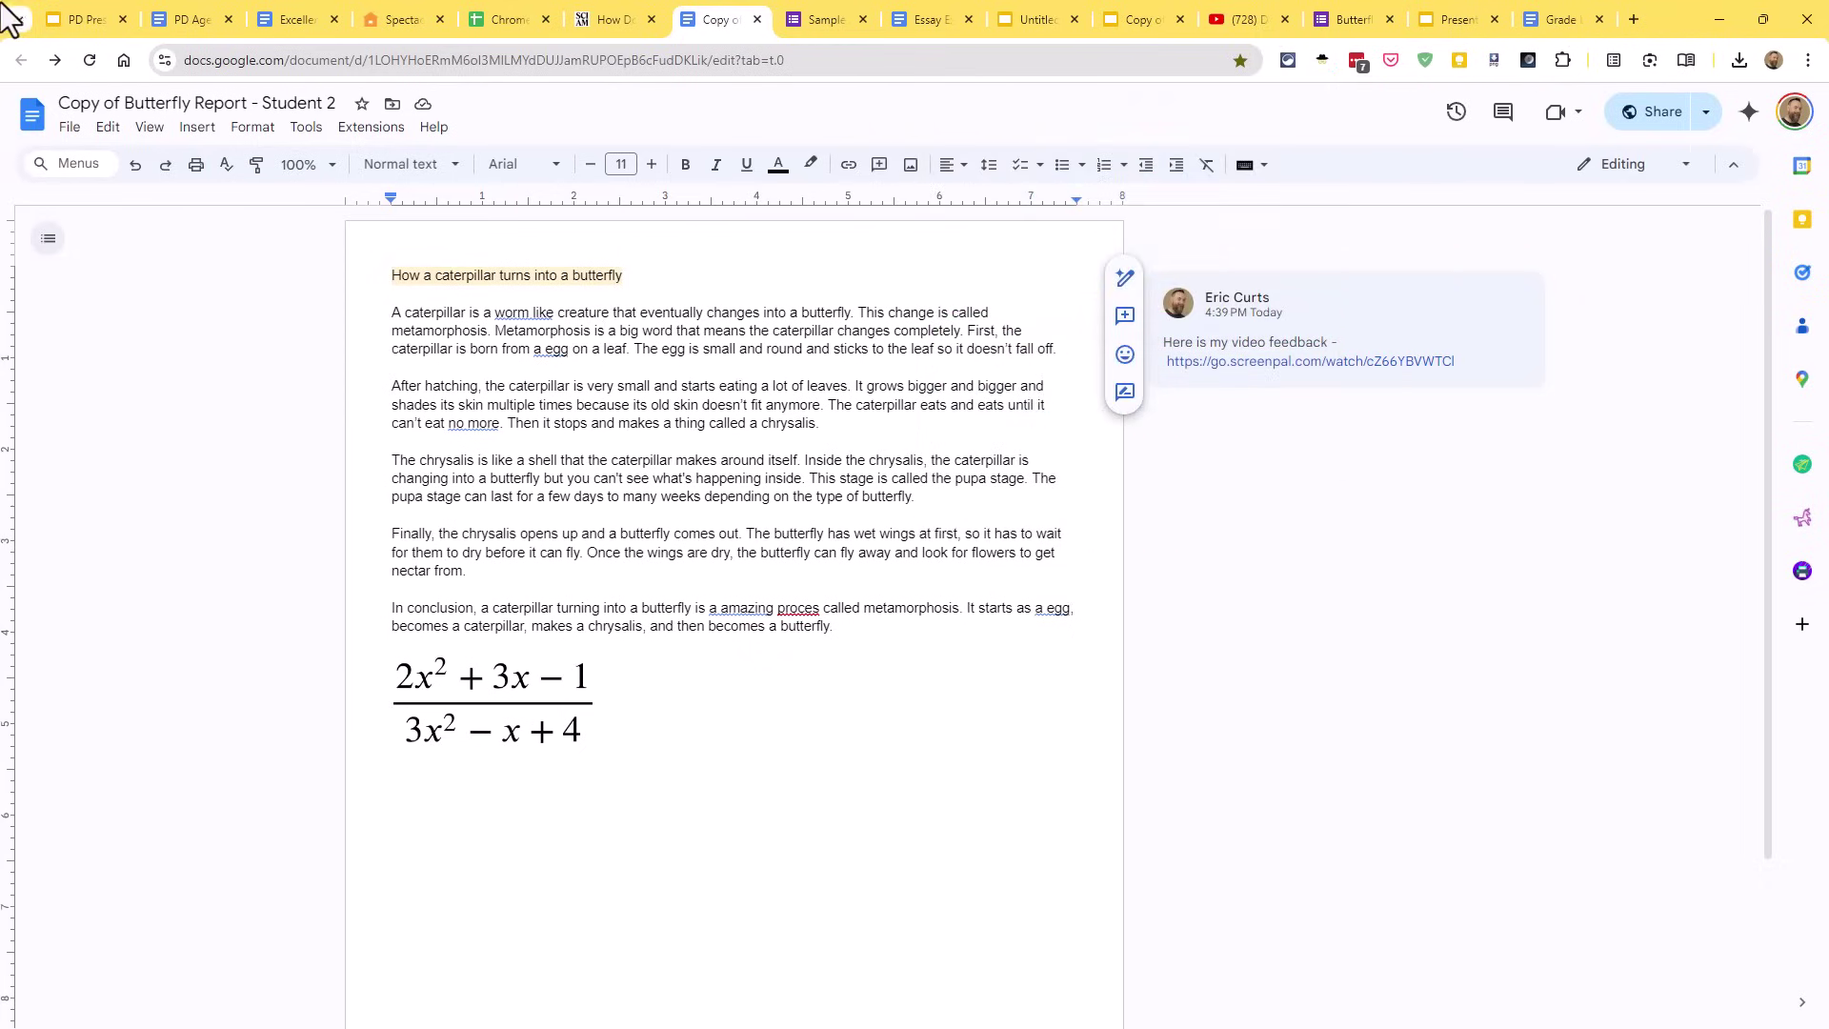
Step: Advance the PD presentation to the Voice In slide, and open the Sample Form for Speech to Text at its answer field
{"action": "left_click", "coordinate": [78, 23]}
{"action": "left_click", "coordinate": [657, 524]}
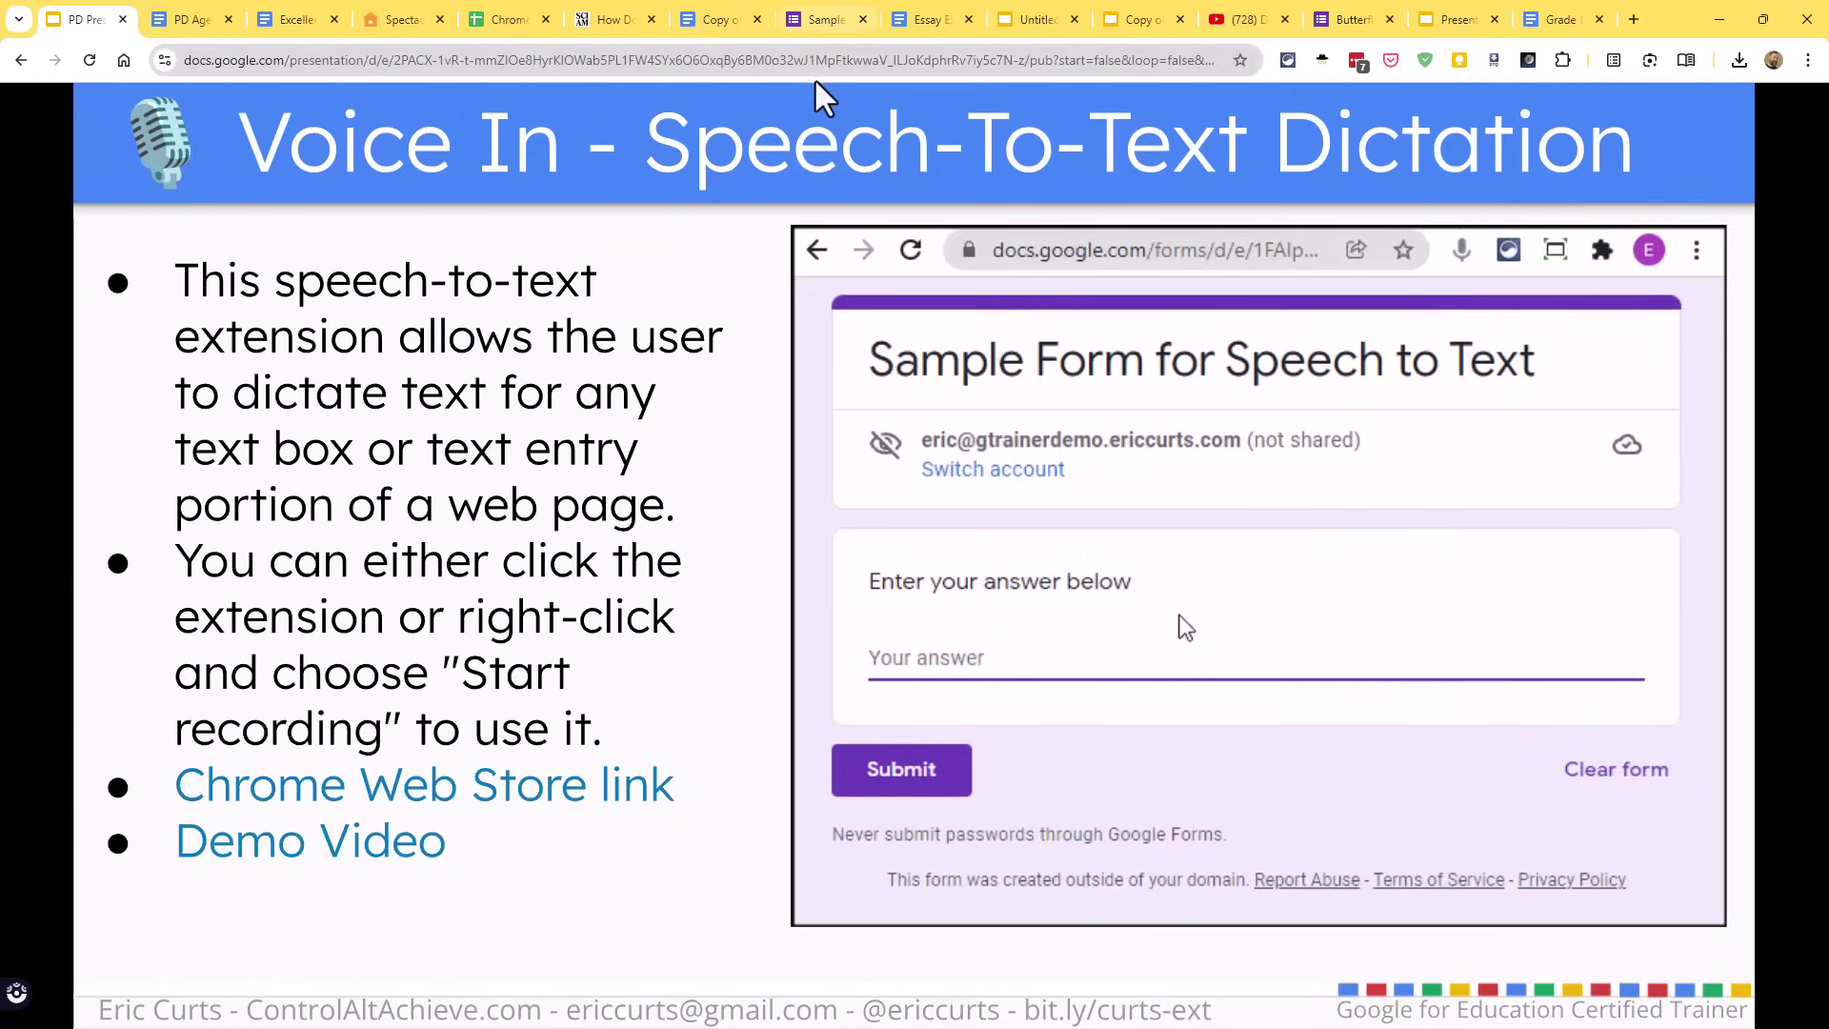
{"action": "left_click", "coordinate": [826, 21]}
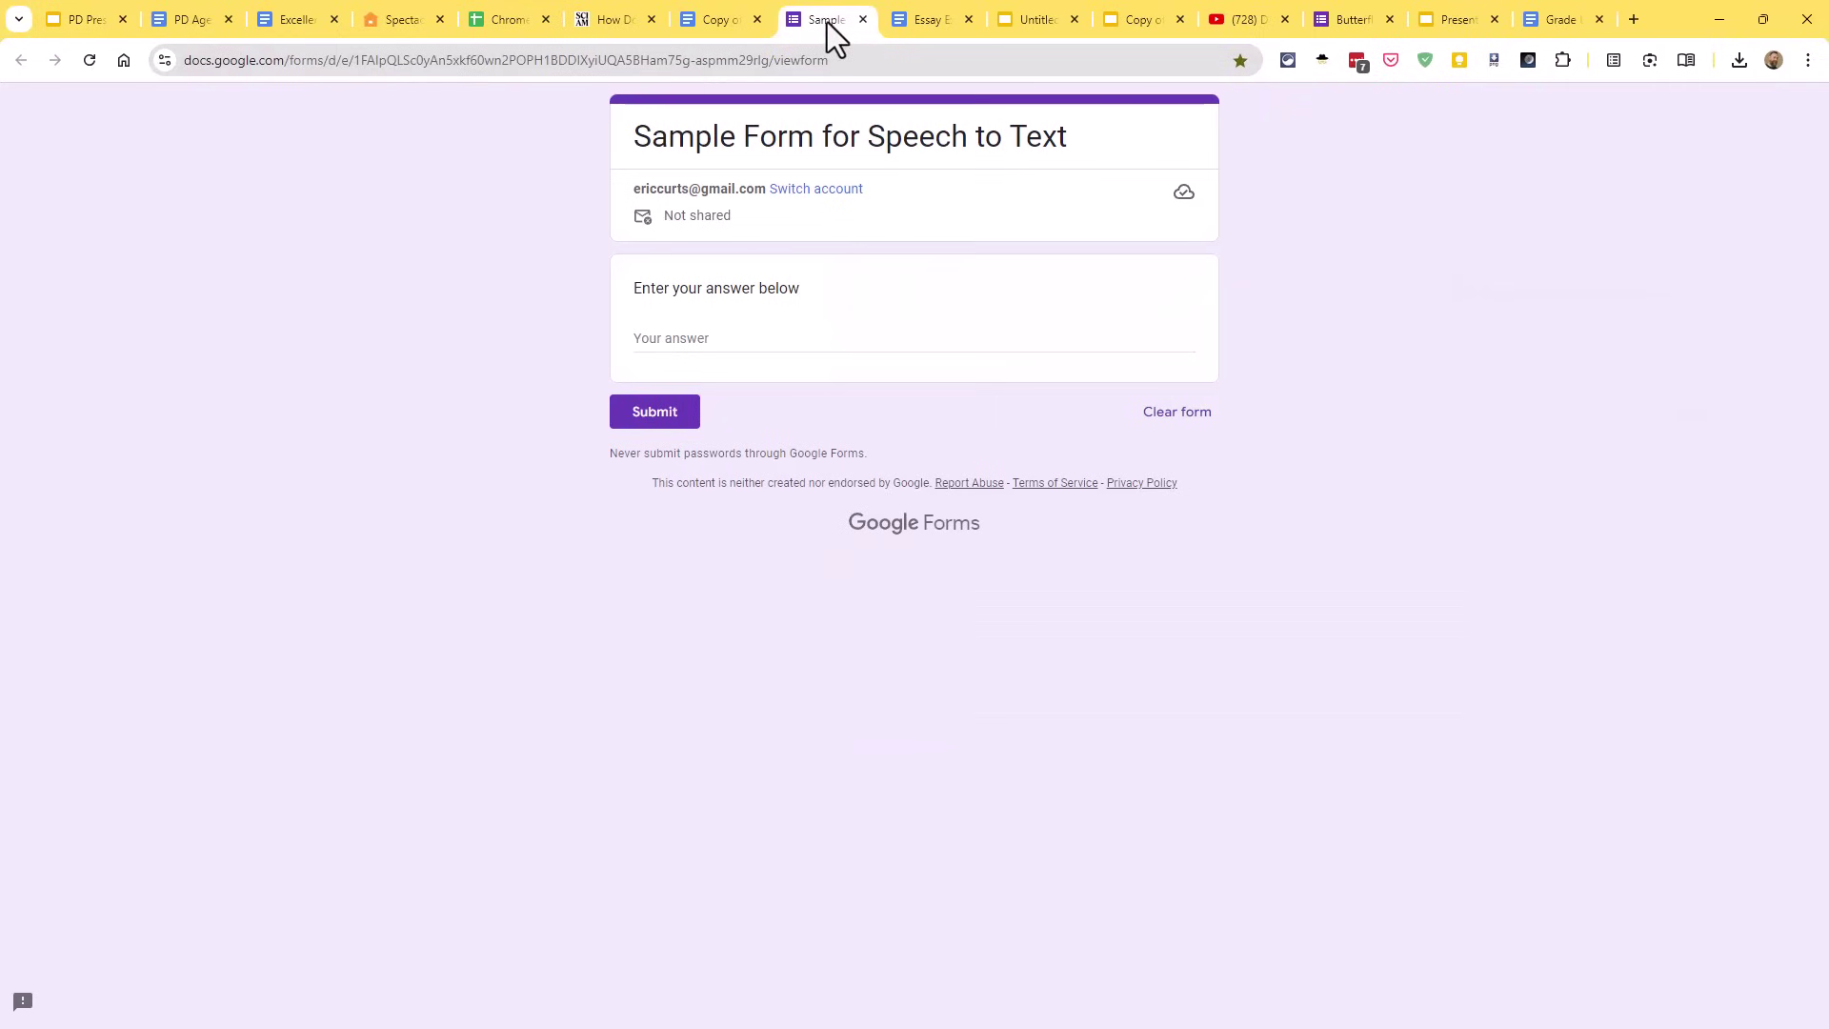
{"action": "left_click", "coordinate": [700, 341]}
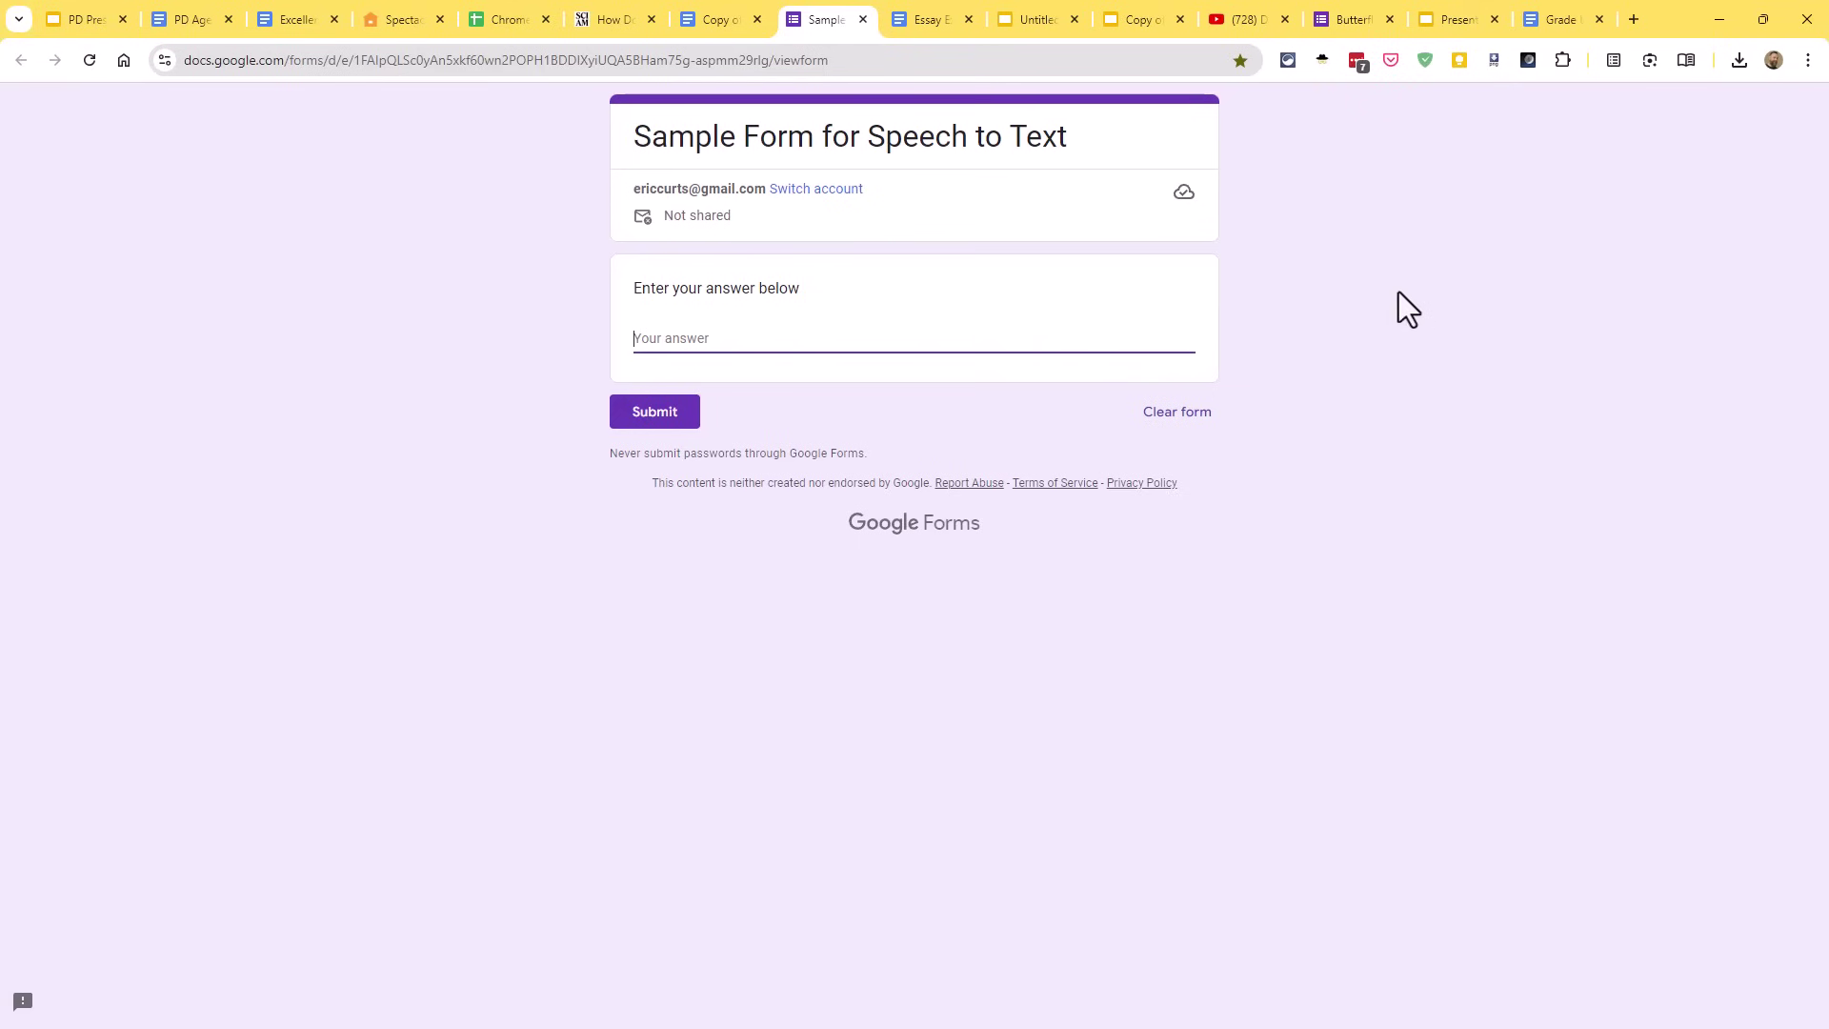
Step: Enable Voice In - Speech-To-Text Dictation and disable Sir Links-a-Lot in Extensity, reloading the form to apply the change
{"action": "left_click", "coordinate": [1288, 61]}
{"action": "scroll", "coordinate": [1225, 409], "scroll_direction": "down", "scroll_amount": 15}
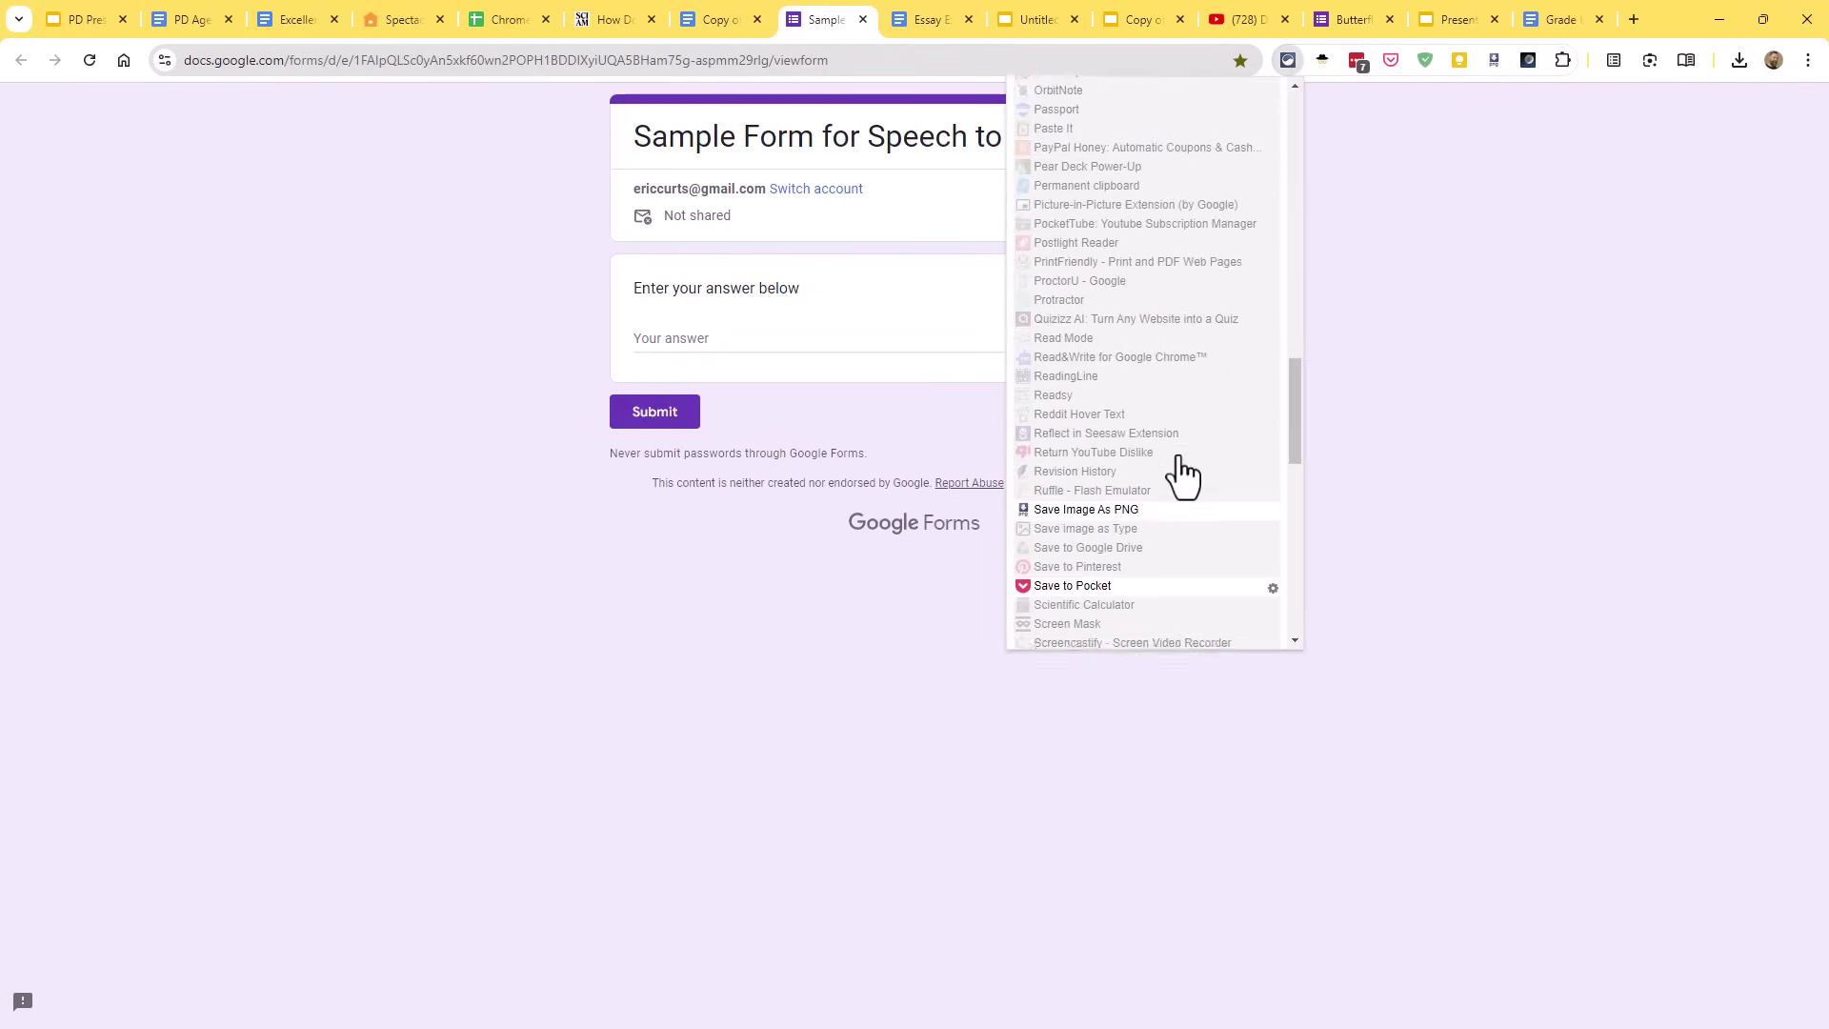
{"action": "scroll", "coordinate": [1181, 474], "scroll_direction": "down", "scroll_amount": 10}
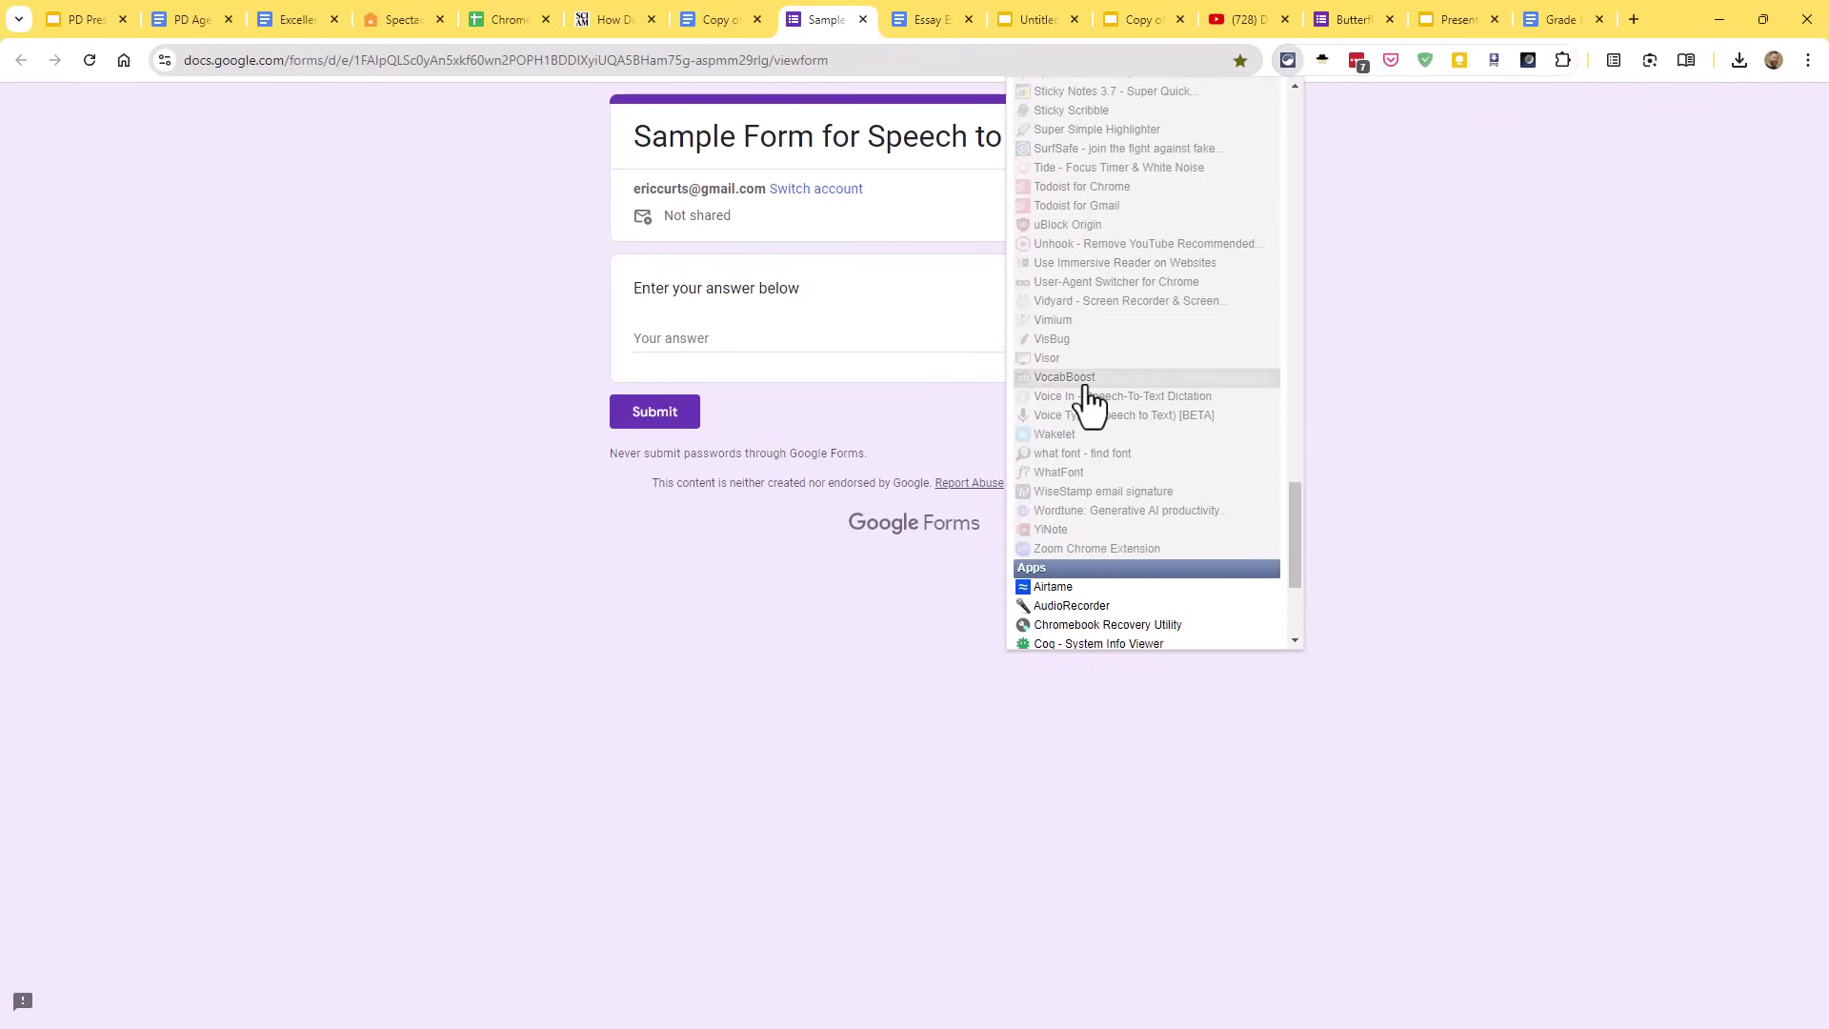
{"action": "left_click", "coordinate": [1086, 396]}
{"action": "scroll", "coordinate": [1089, 419], "scroll_direction": "up", "scroll_amount": 5}
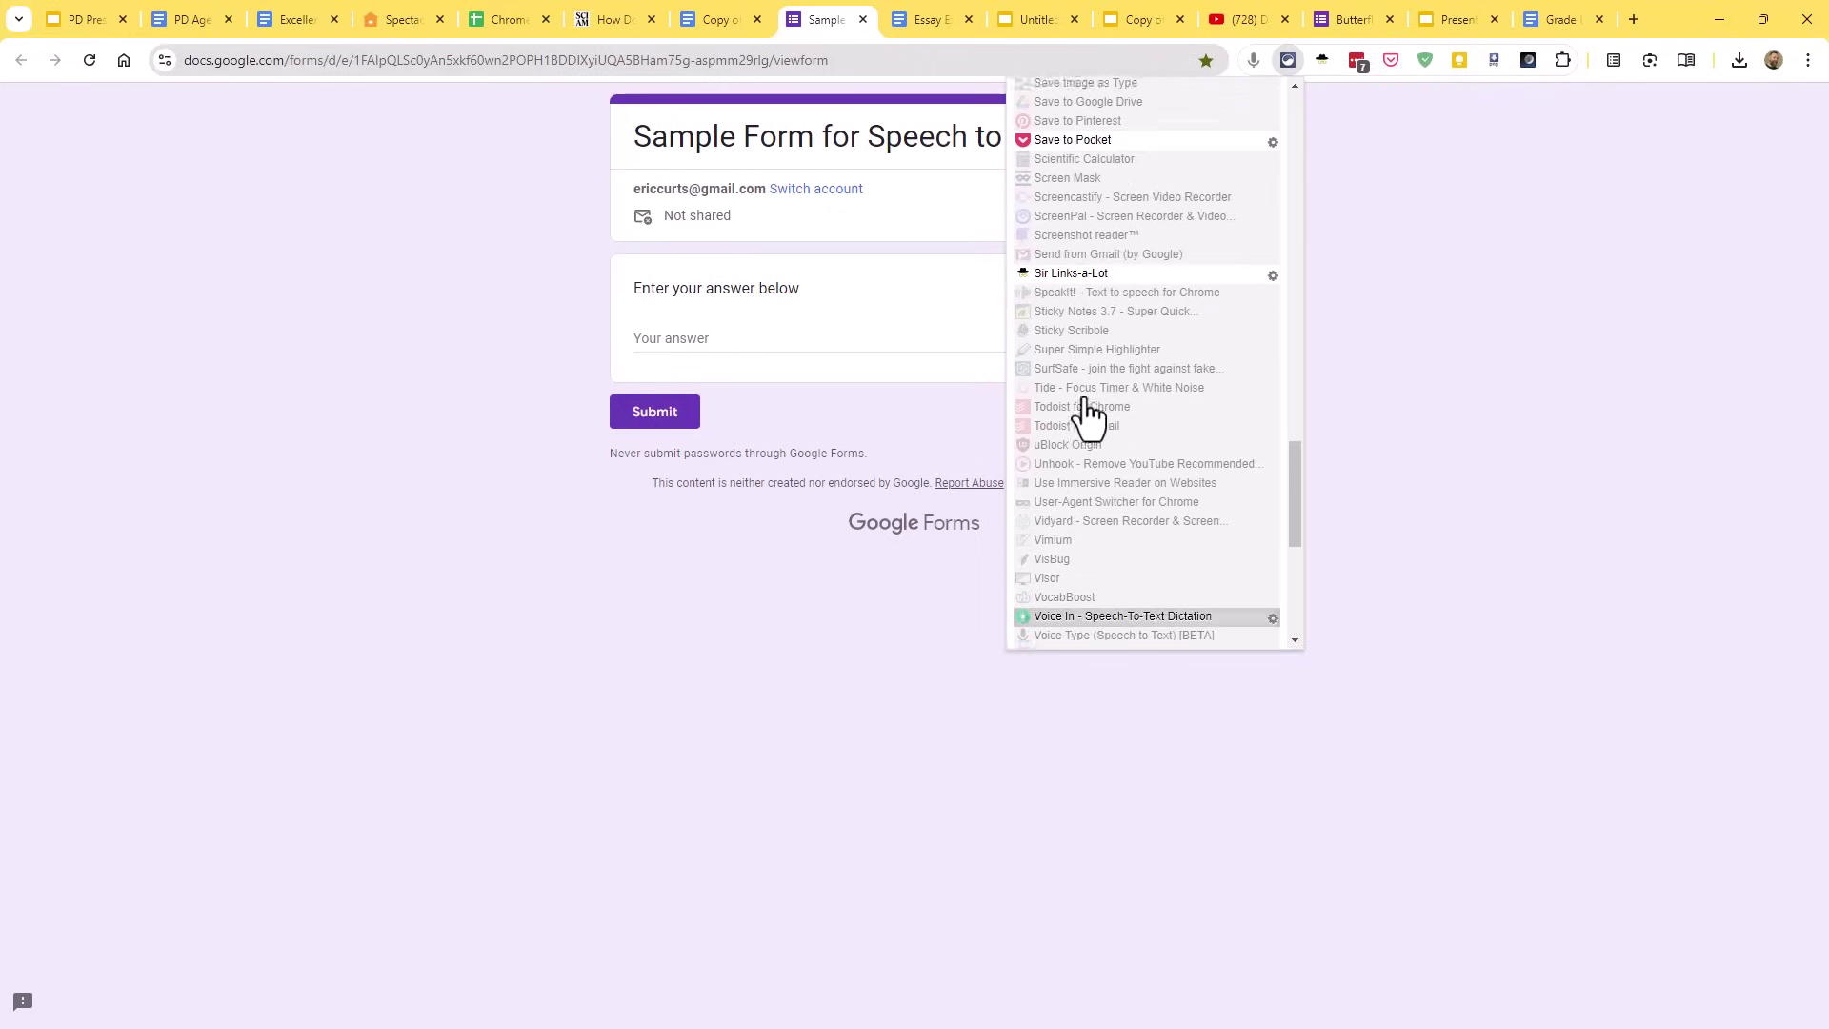
{"action": "left_click", "coordinate": [1086, 436]}
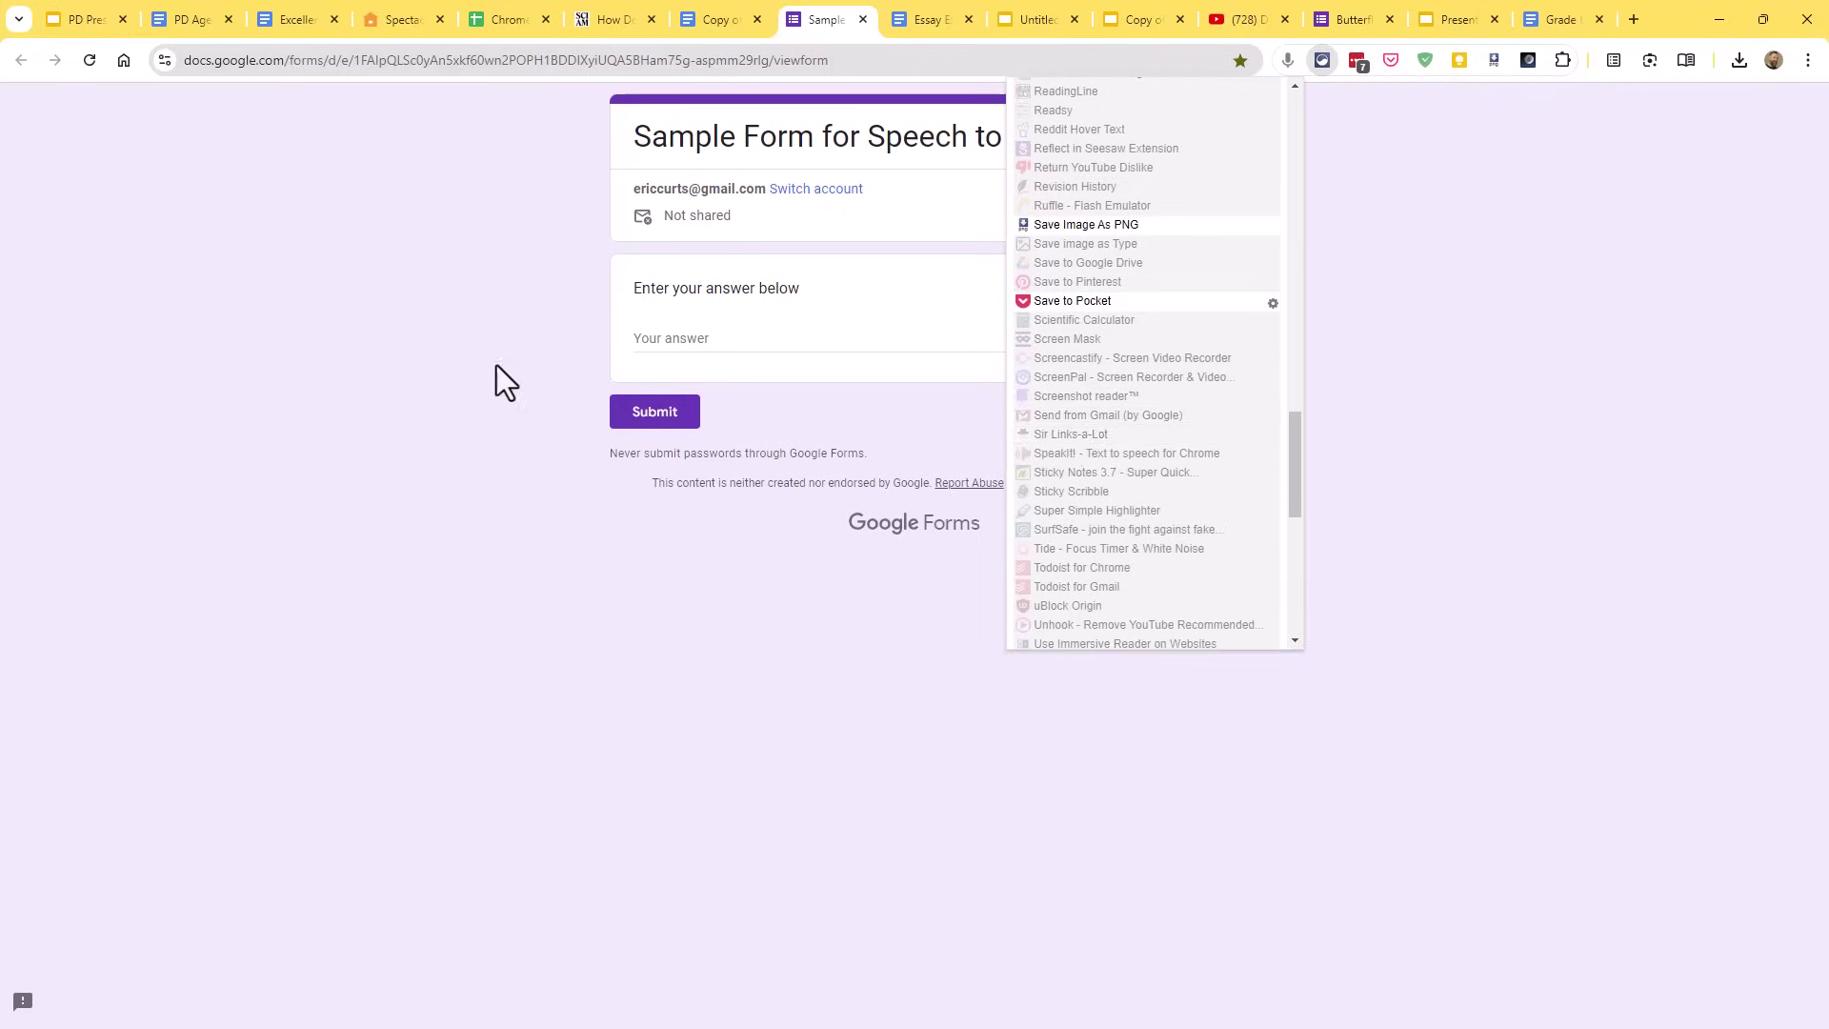
{"action": "left_click", "coordinate": [299, 238]}
{"action": "left_click", "coordinate": [89, 60]}
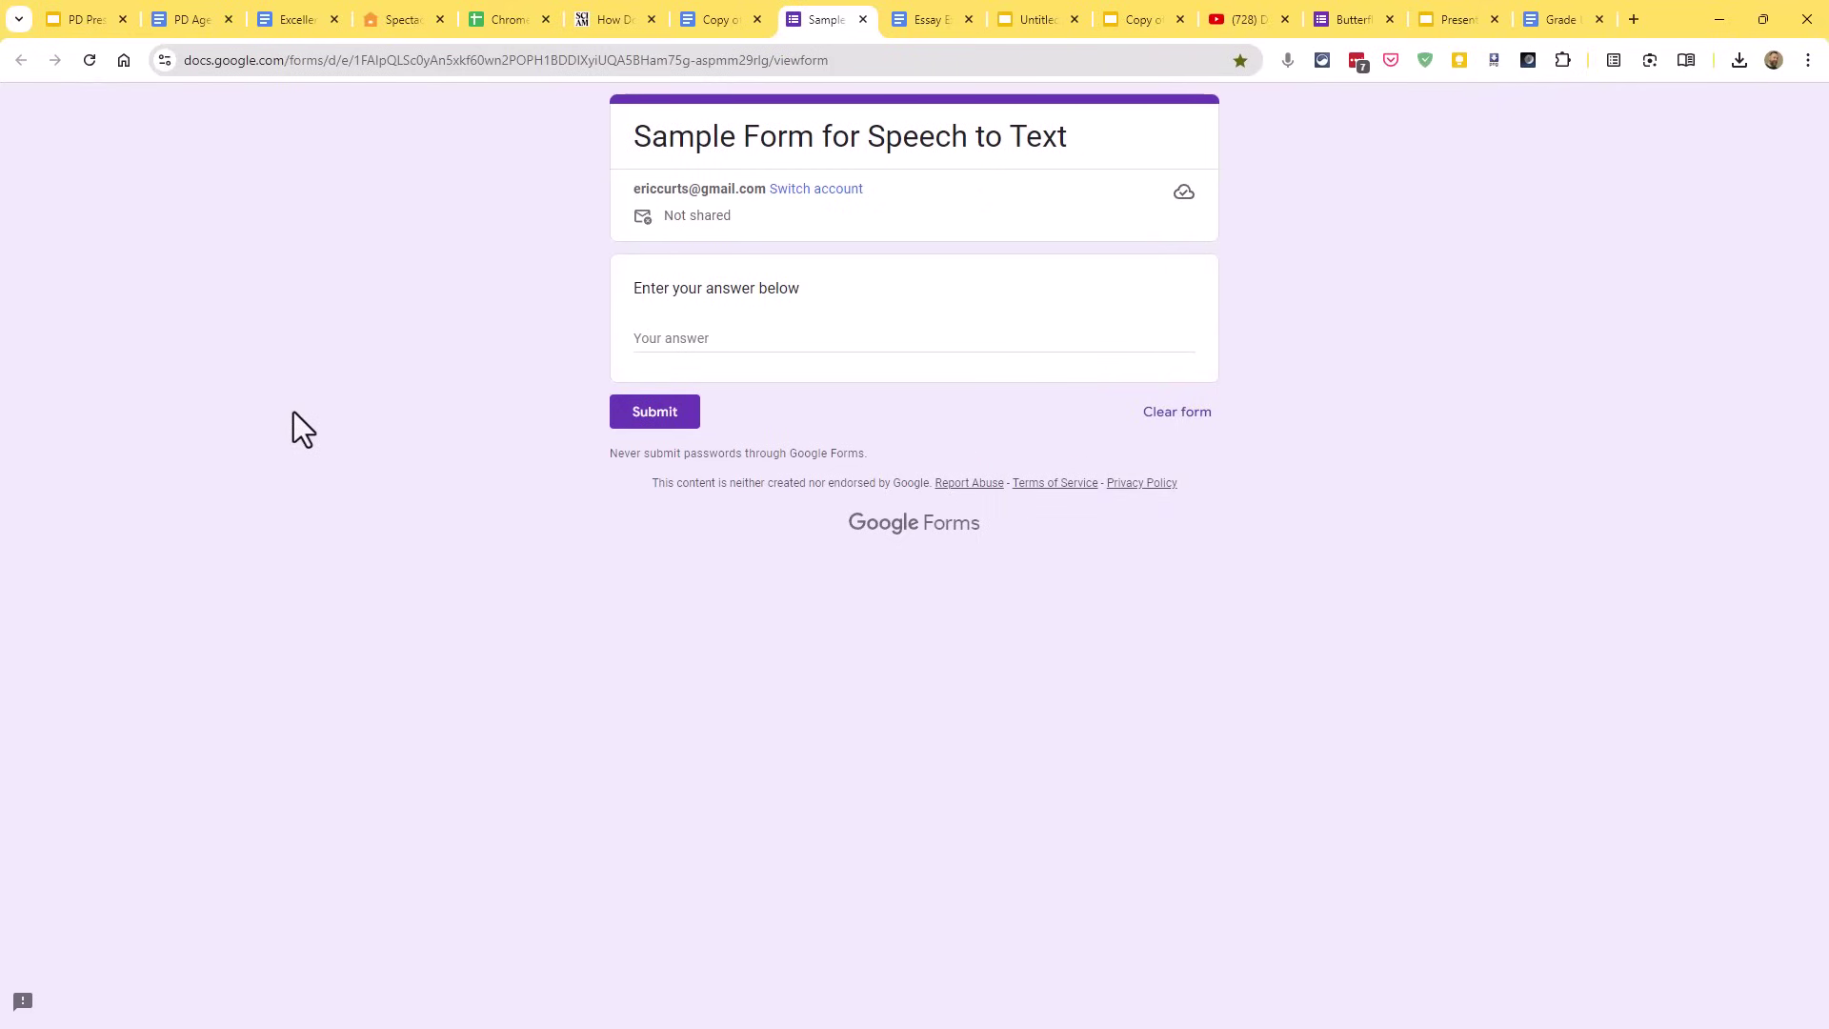
Step: Dictate "Now that I have clicked on the extension anything I say will automatically be typed into the Google form" as the form's answer with Voice In
{"action": "key", "text": "ctrl+plus"}
{"action": "key", "text": "ctrl+plus"}
{"action": "key", "text": "ctrl+plus"}
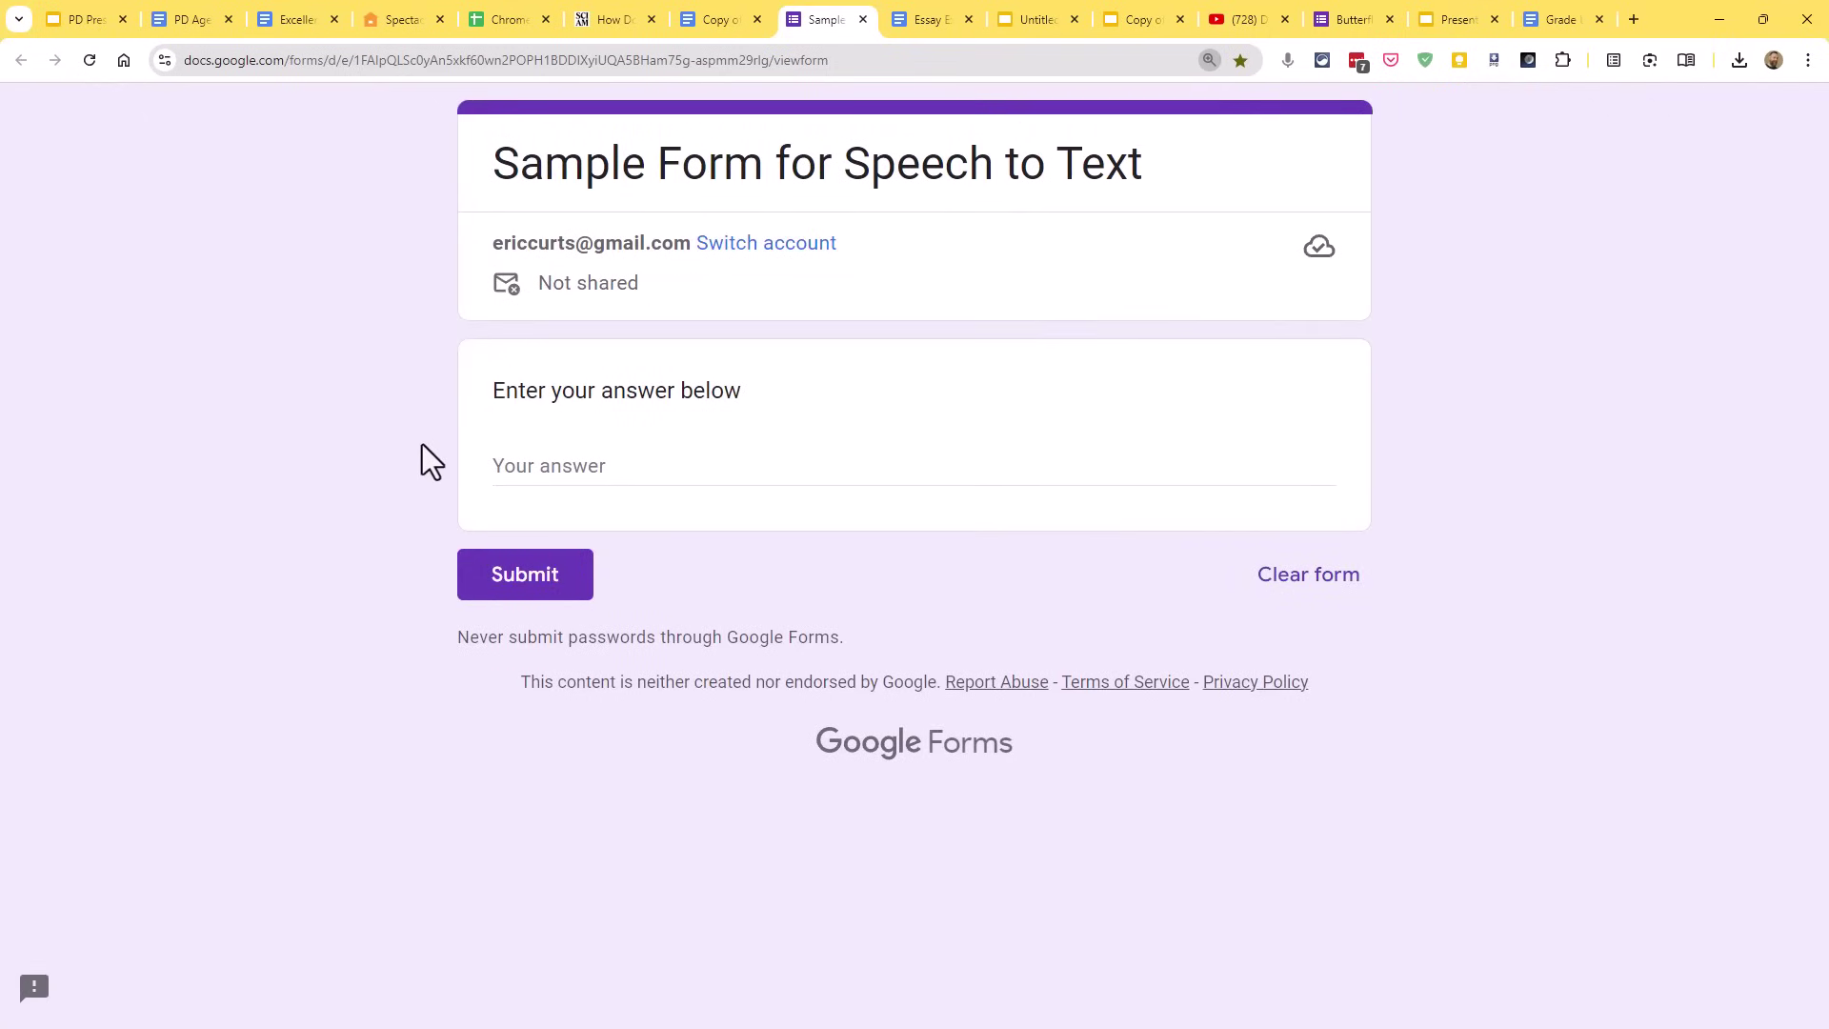
{"action": "left_click", "coordinate": [515, 466]}
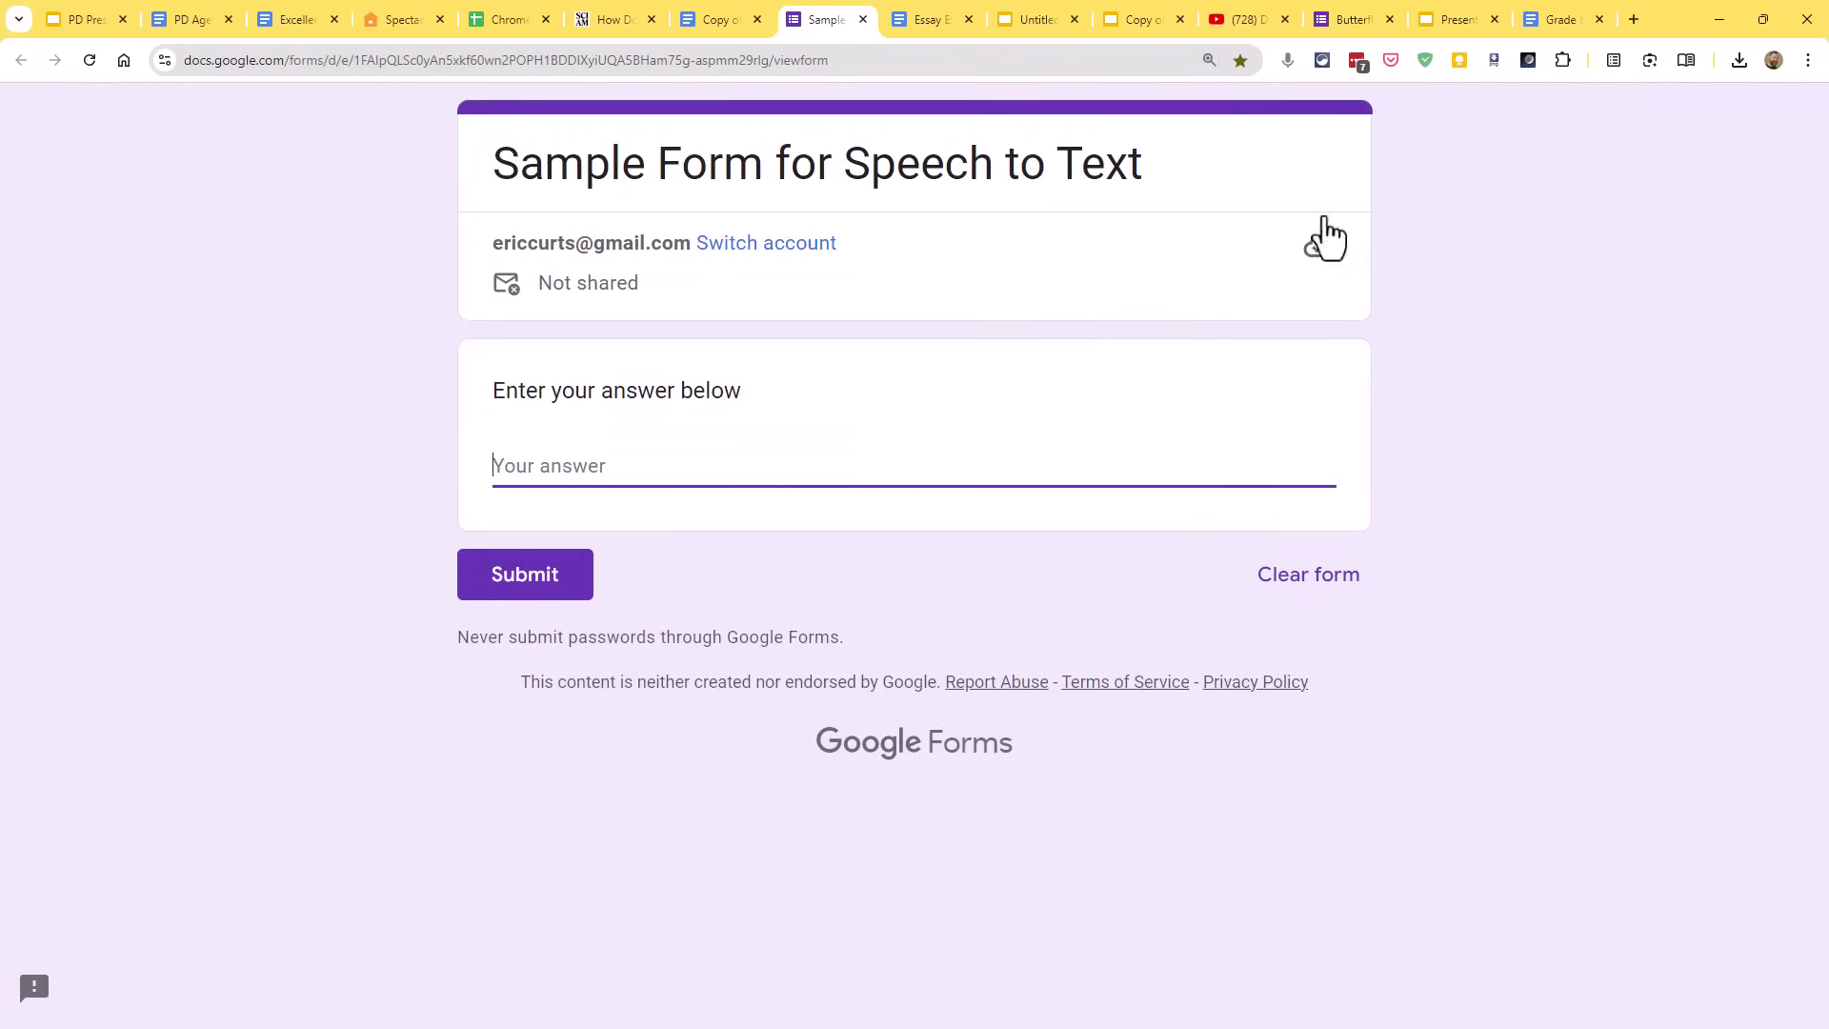
{"action": "left_click", "coordinate": [1288, 61]}
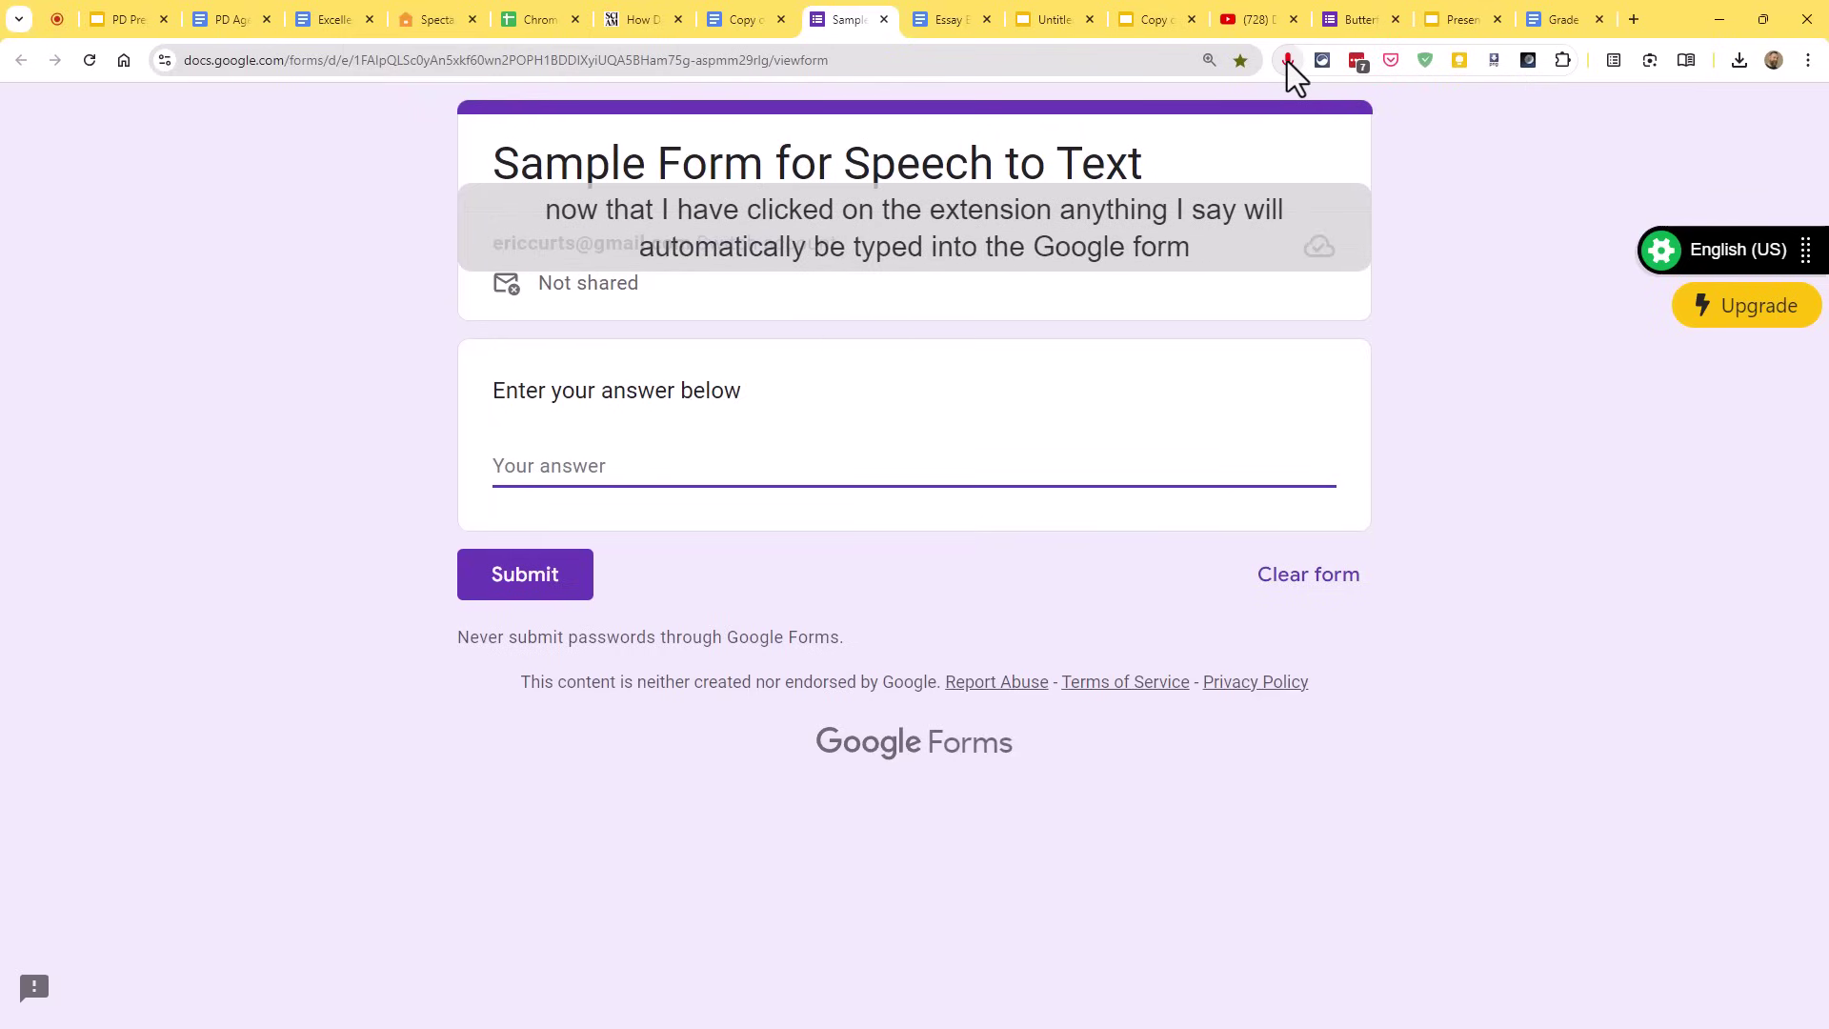
{"action": "left_click", "coordinate": [1288, 61]}
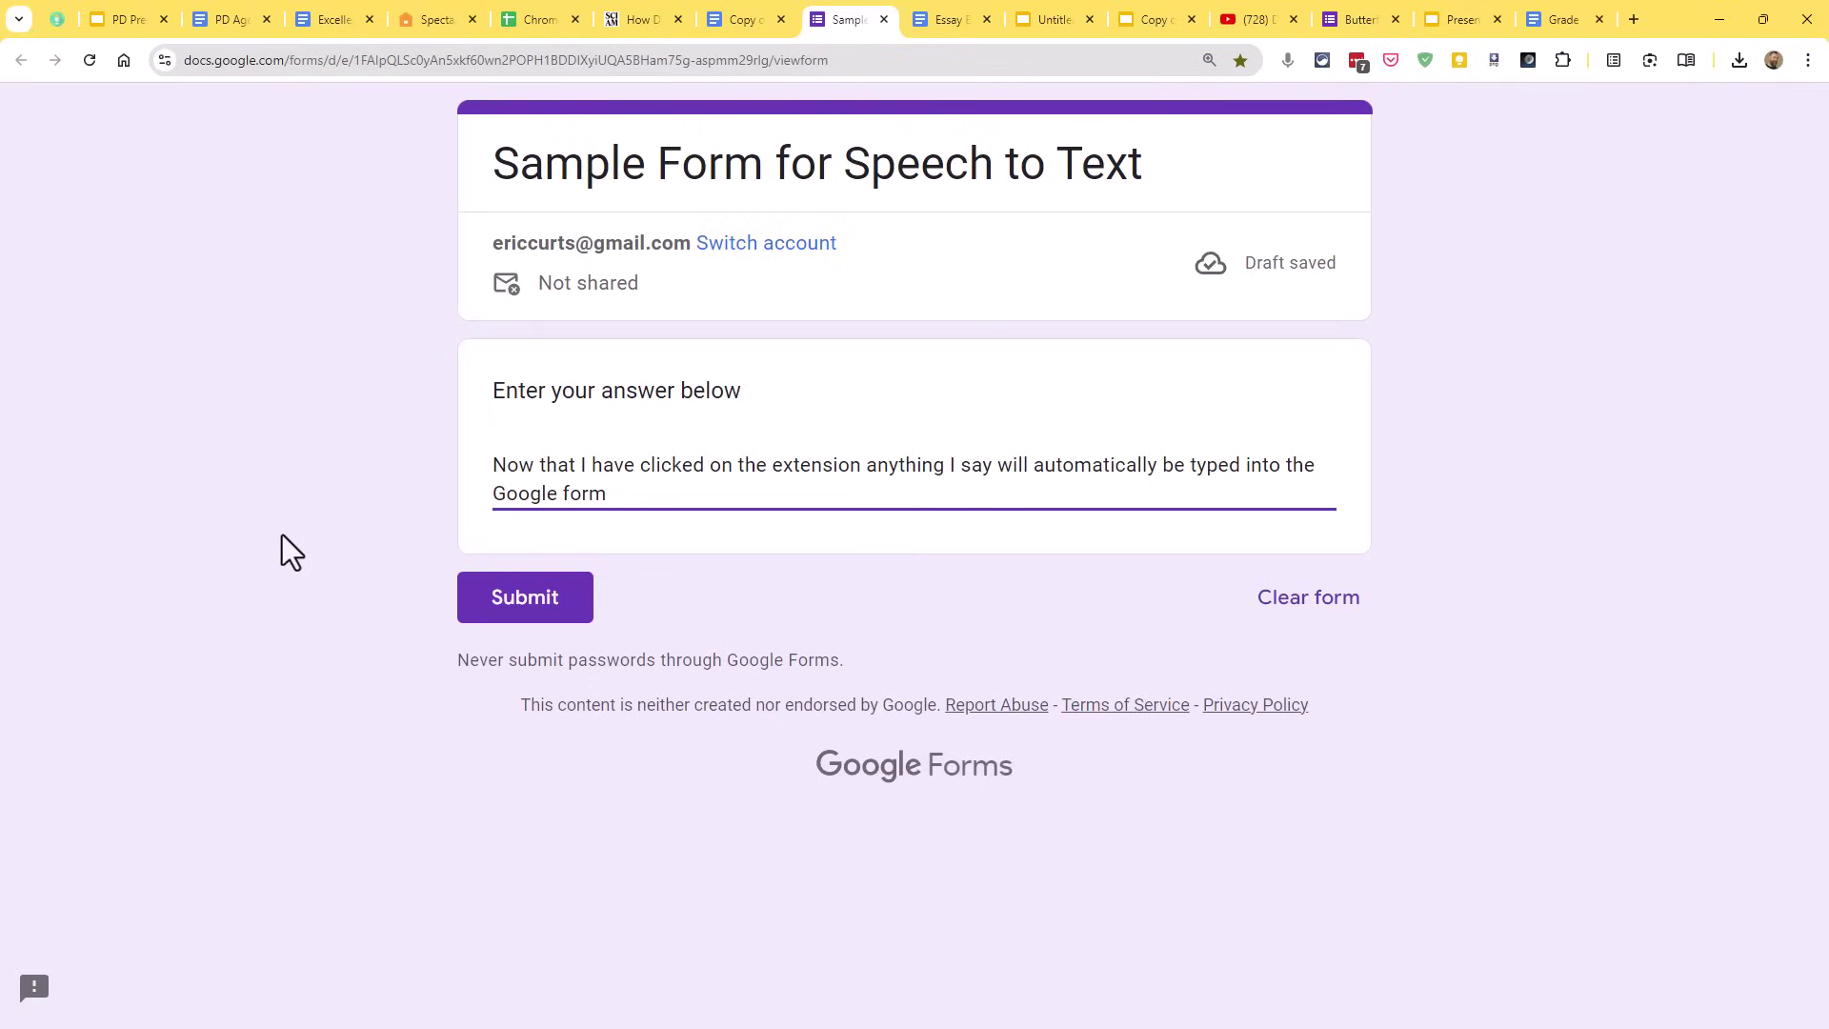
Step: Reset the form page's zoom to 100% and delete the dictated answer
{"action": "key", "text": "ctrl+0"}
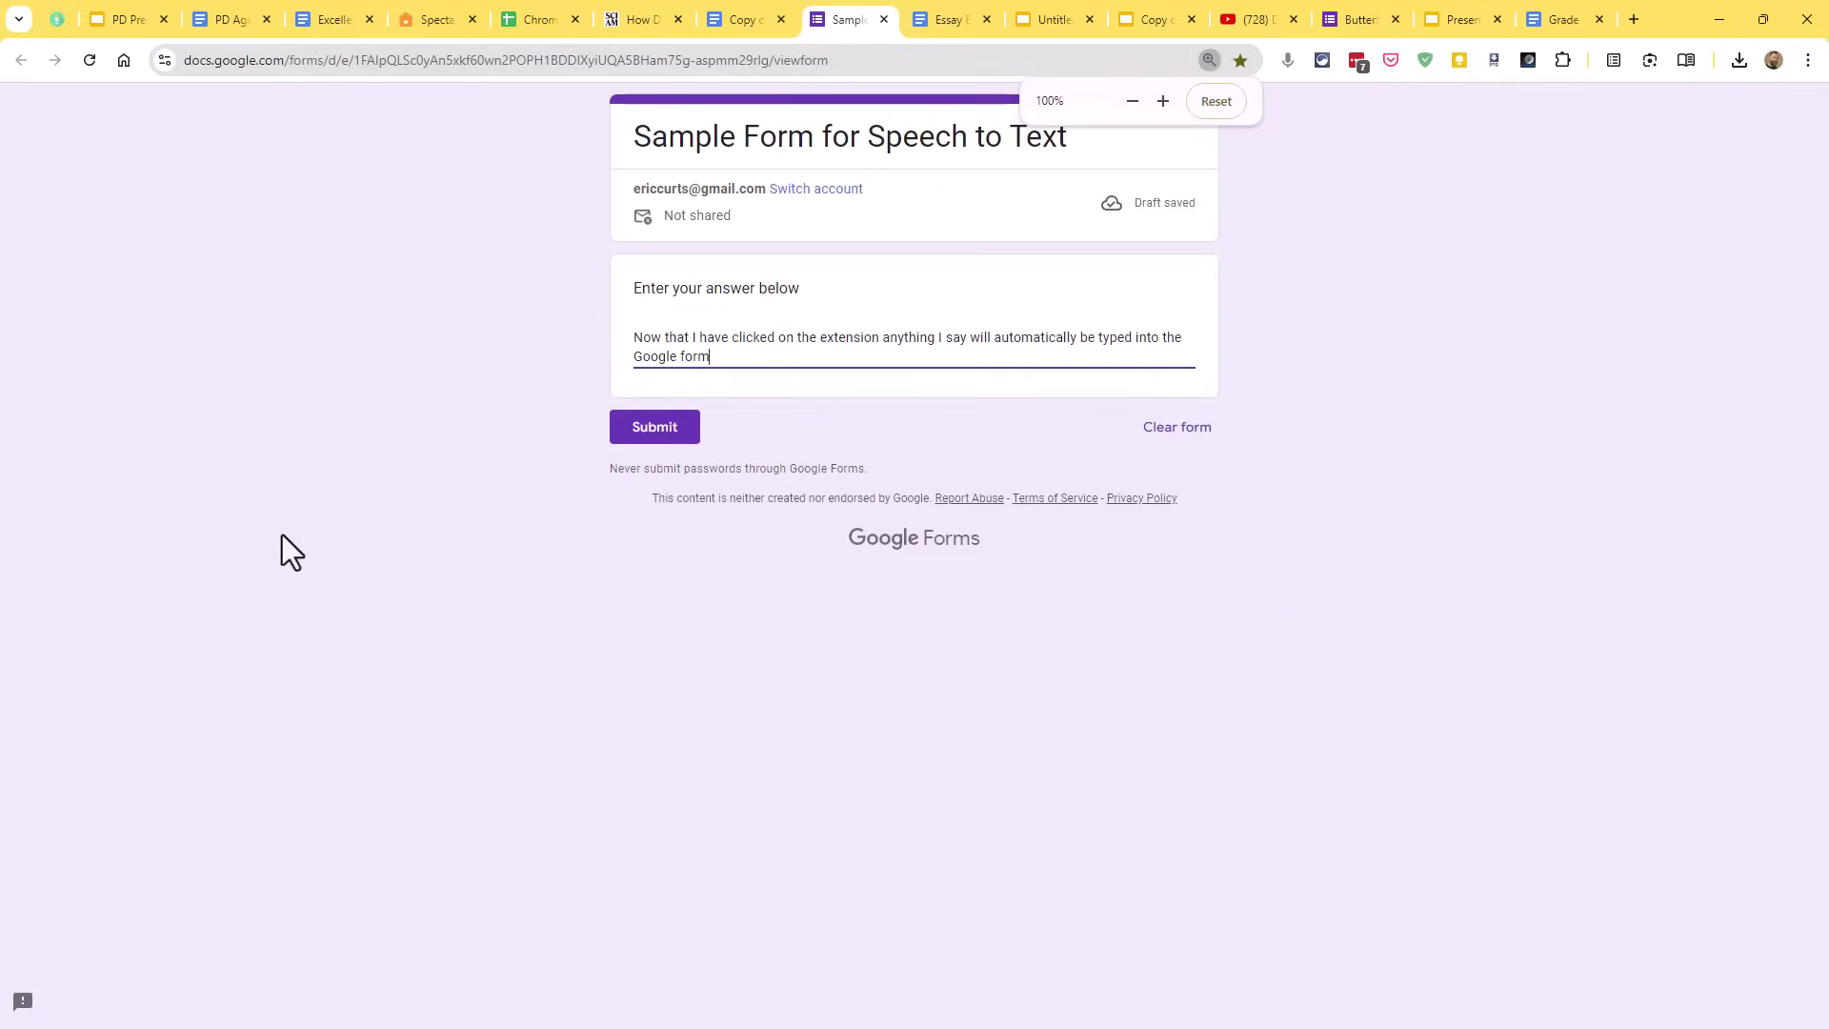
{"action": "left_click_drag", "start_coordinate": [743, 379], "coordinate": [597, 332]}
{"action": "key", "text": "BackSpace"}
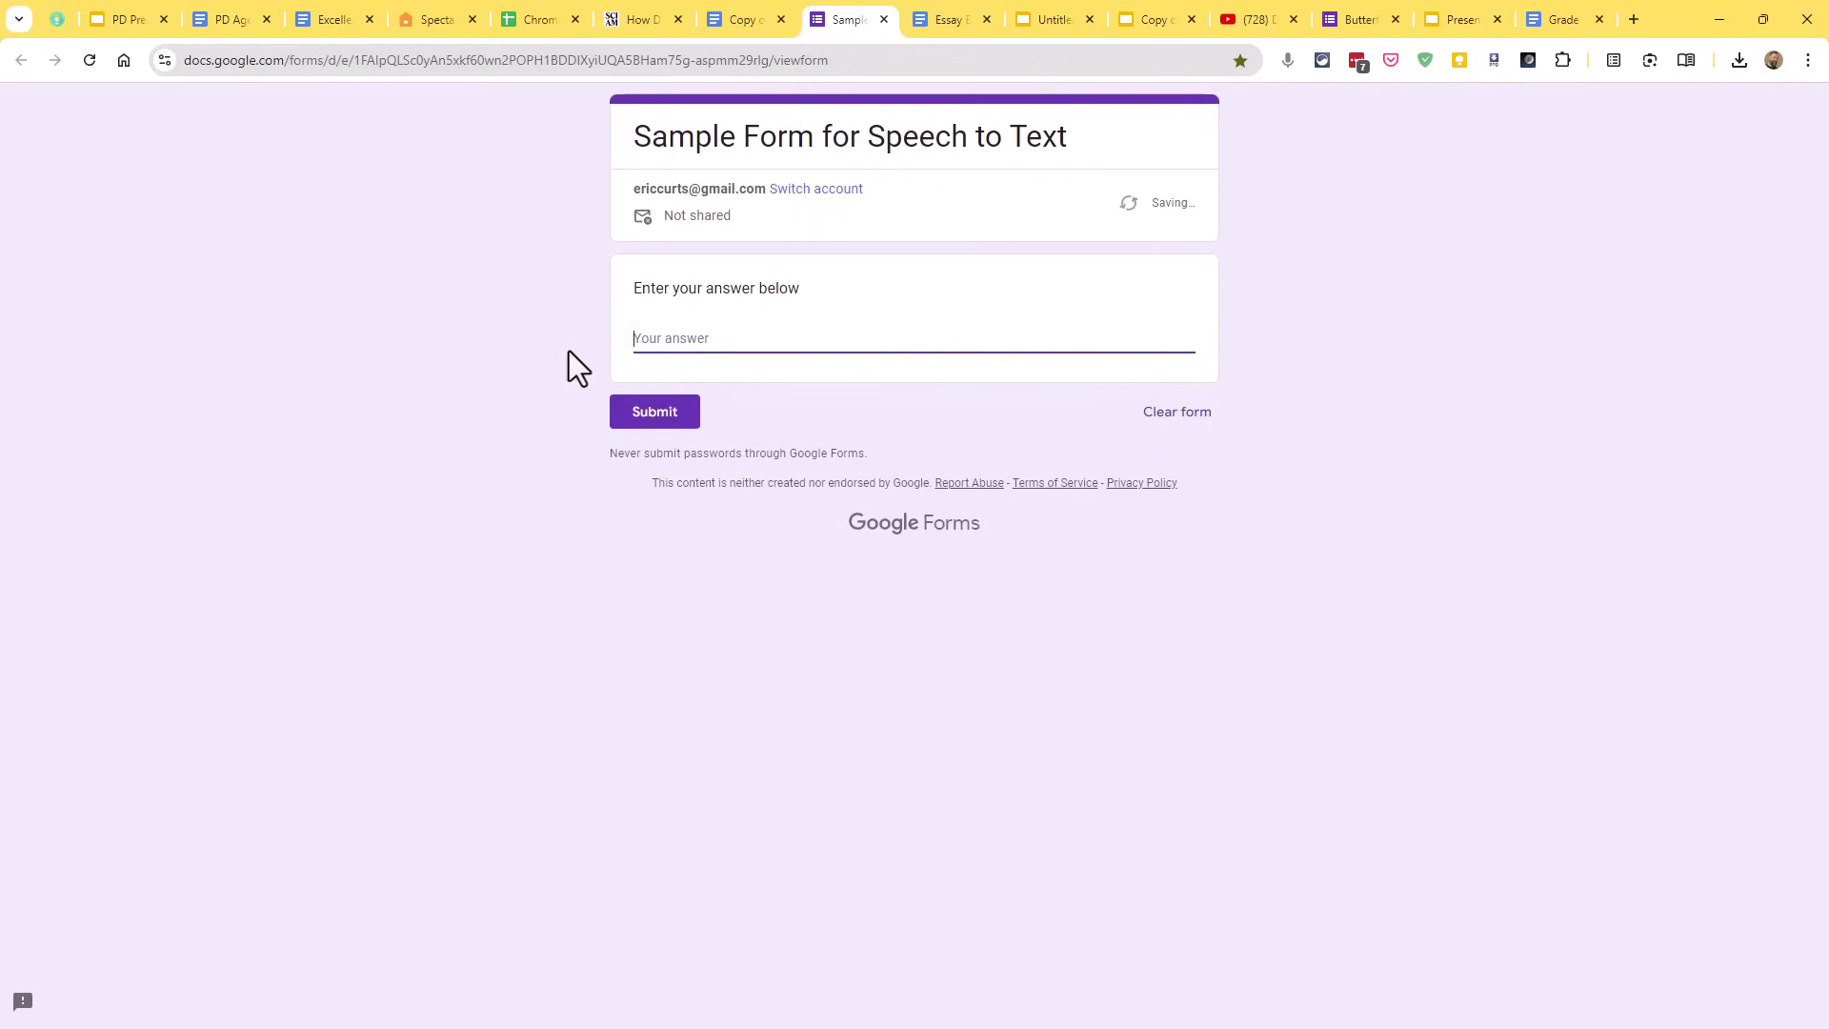
Step: Advance the PD presentation to the Sticky Scribble slide, and disable Voice In in Extensity
{"action": "left_click", "coordinate": [112, 19]}
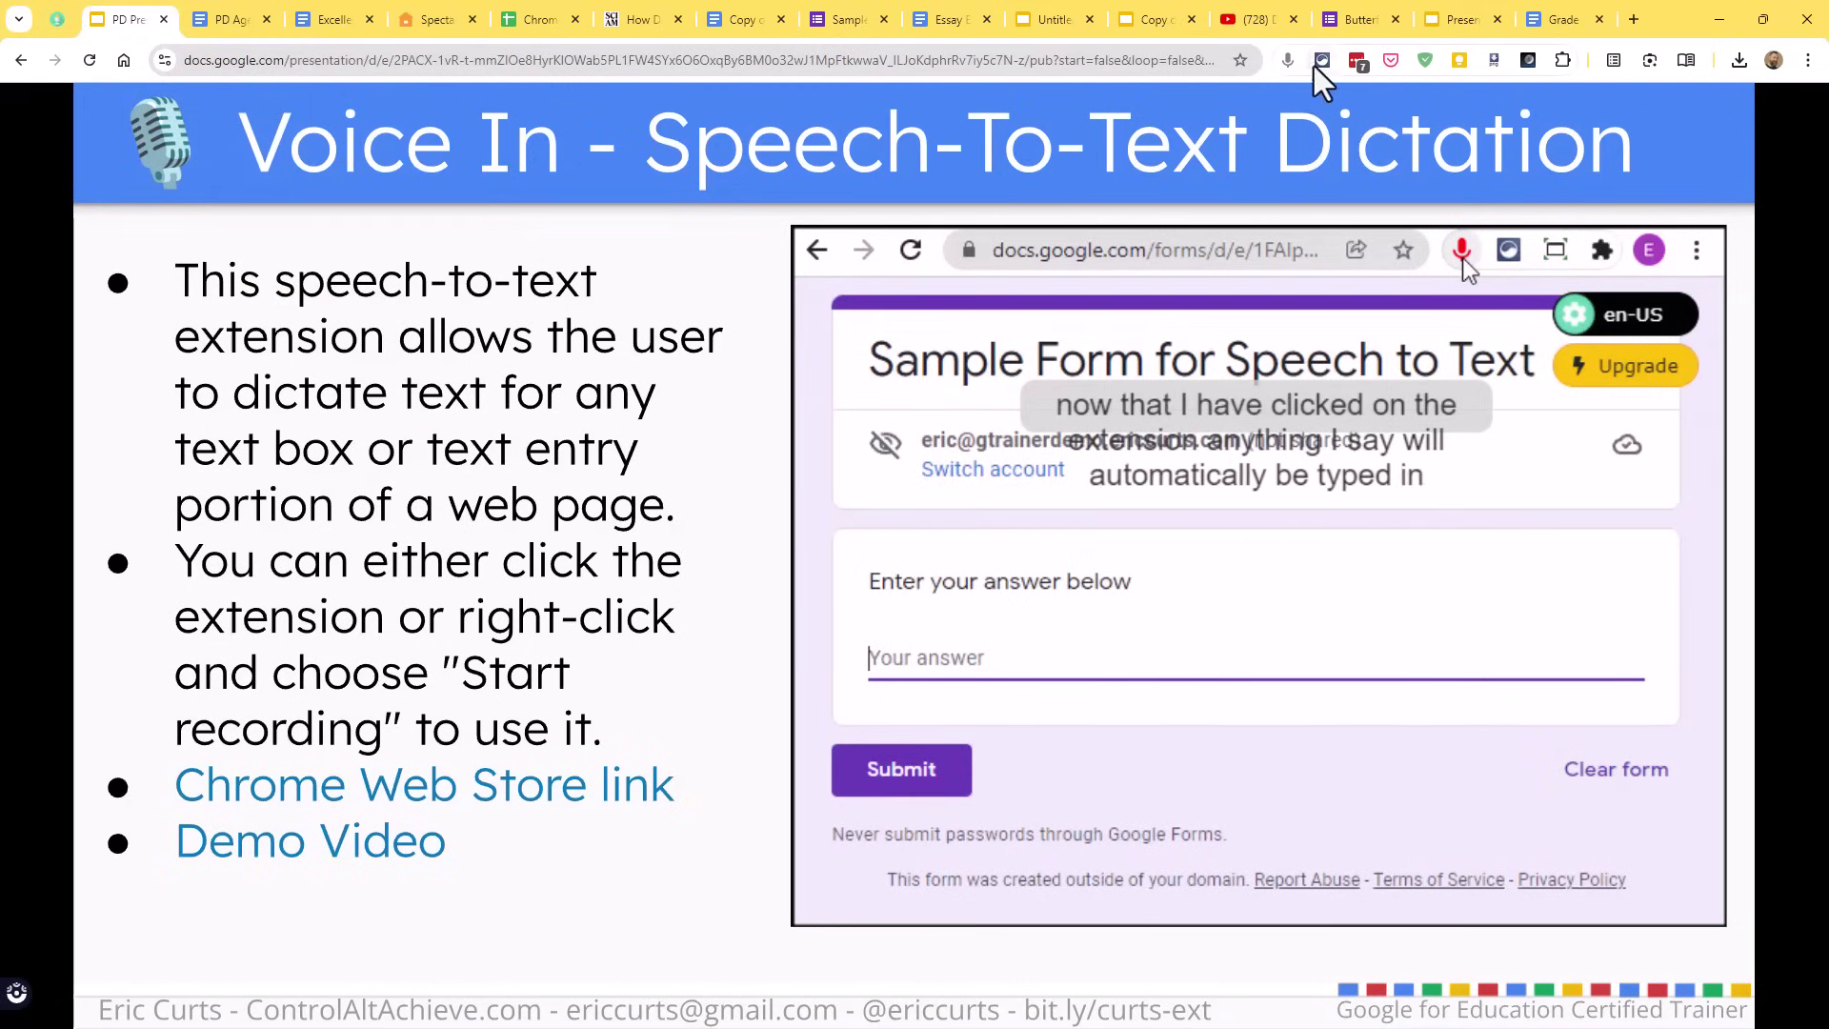
{"action": "left_click", "coordinate": [517, 389]}
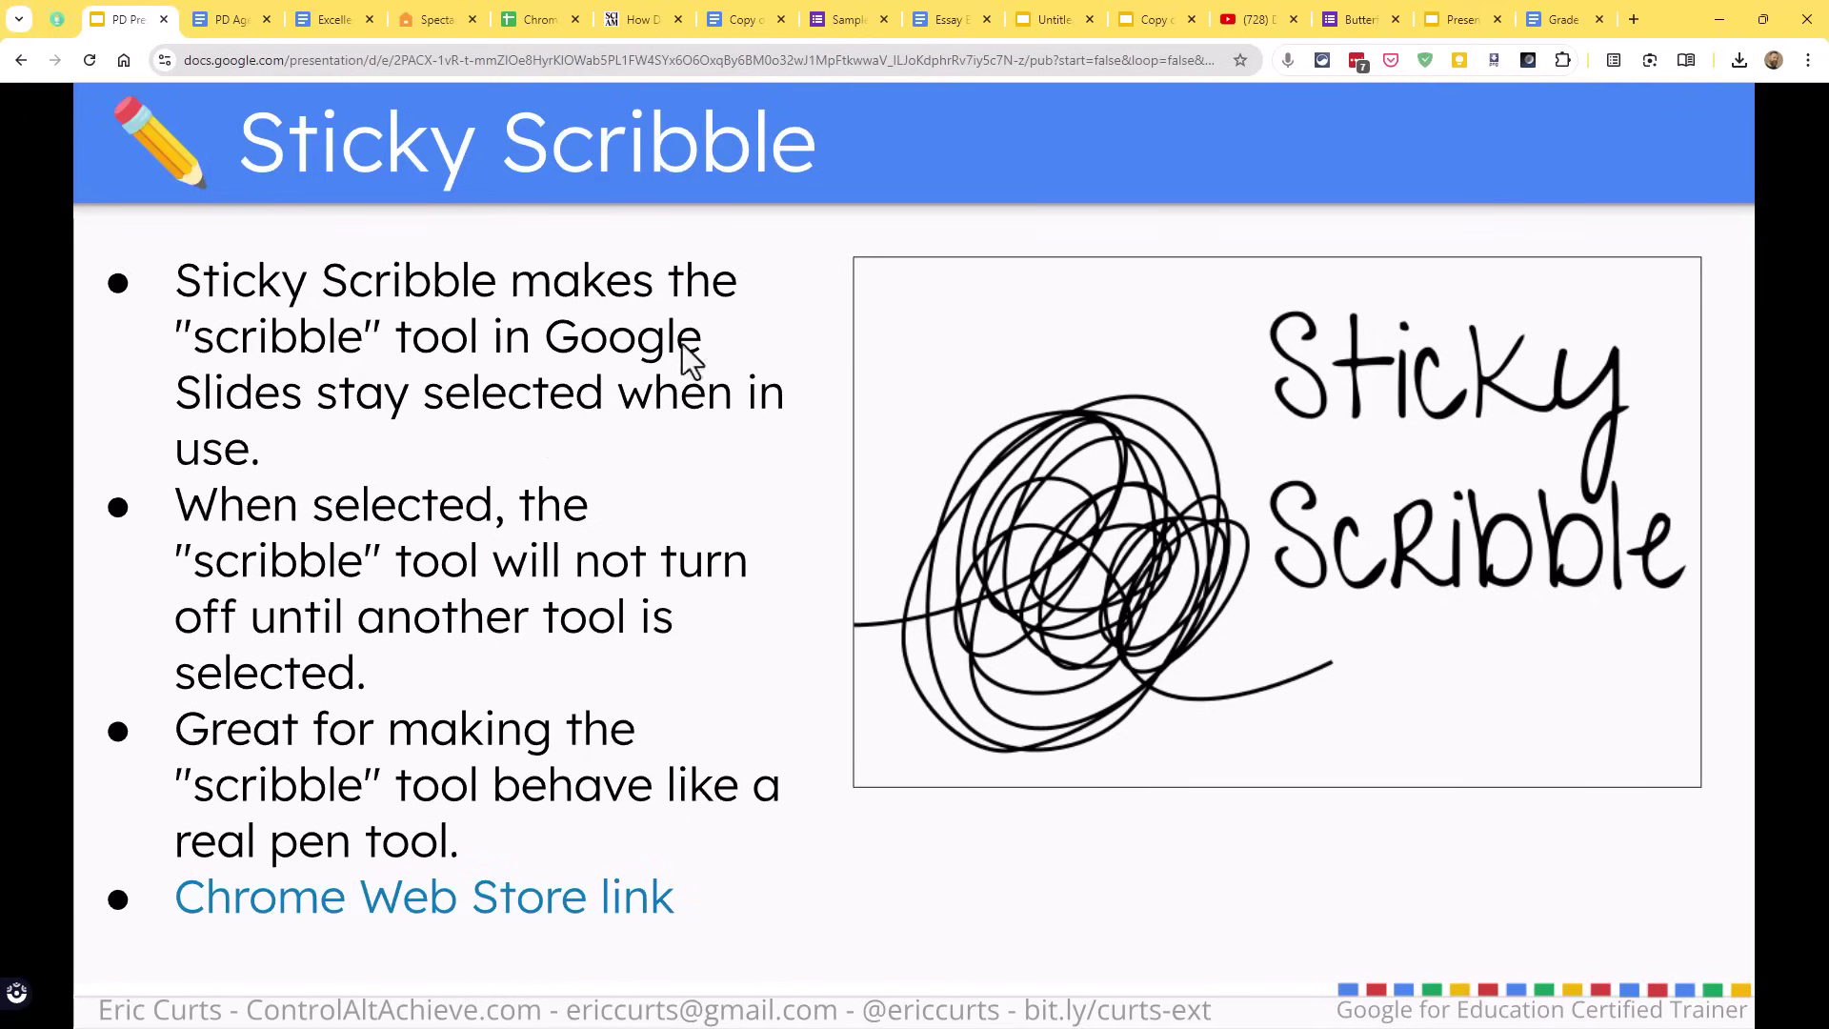
{"action": "left_click", "coordinate": [1312, 64]}
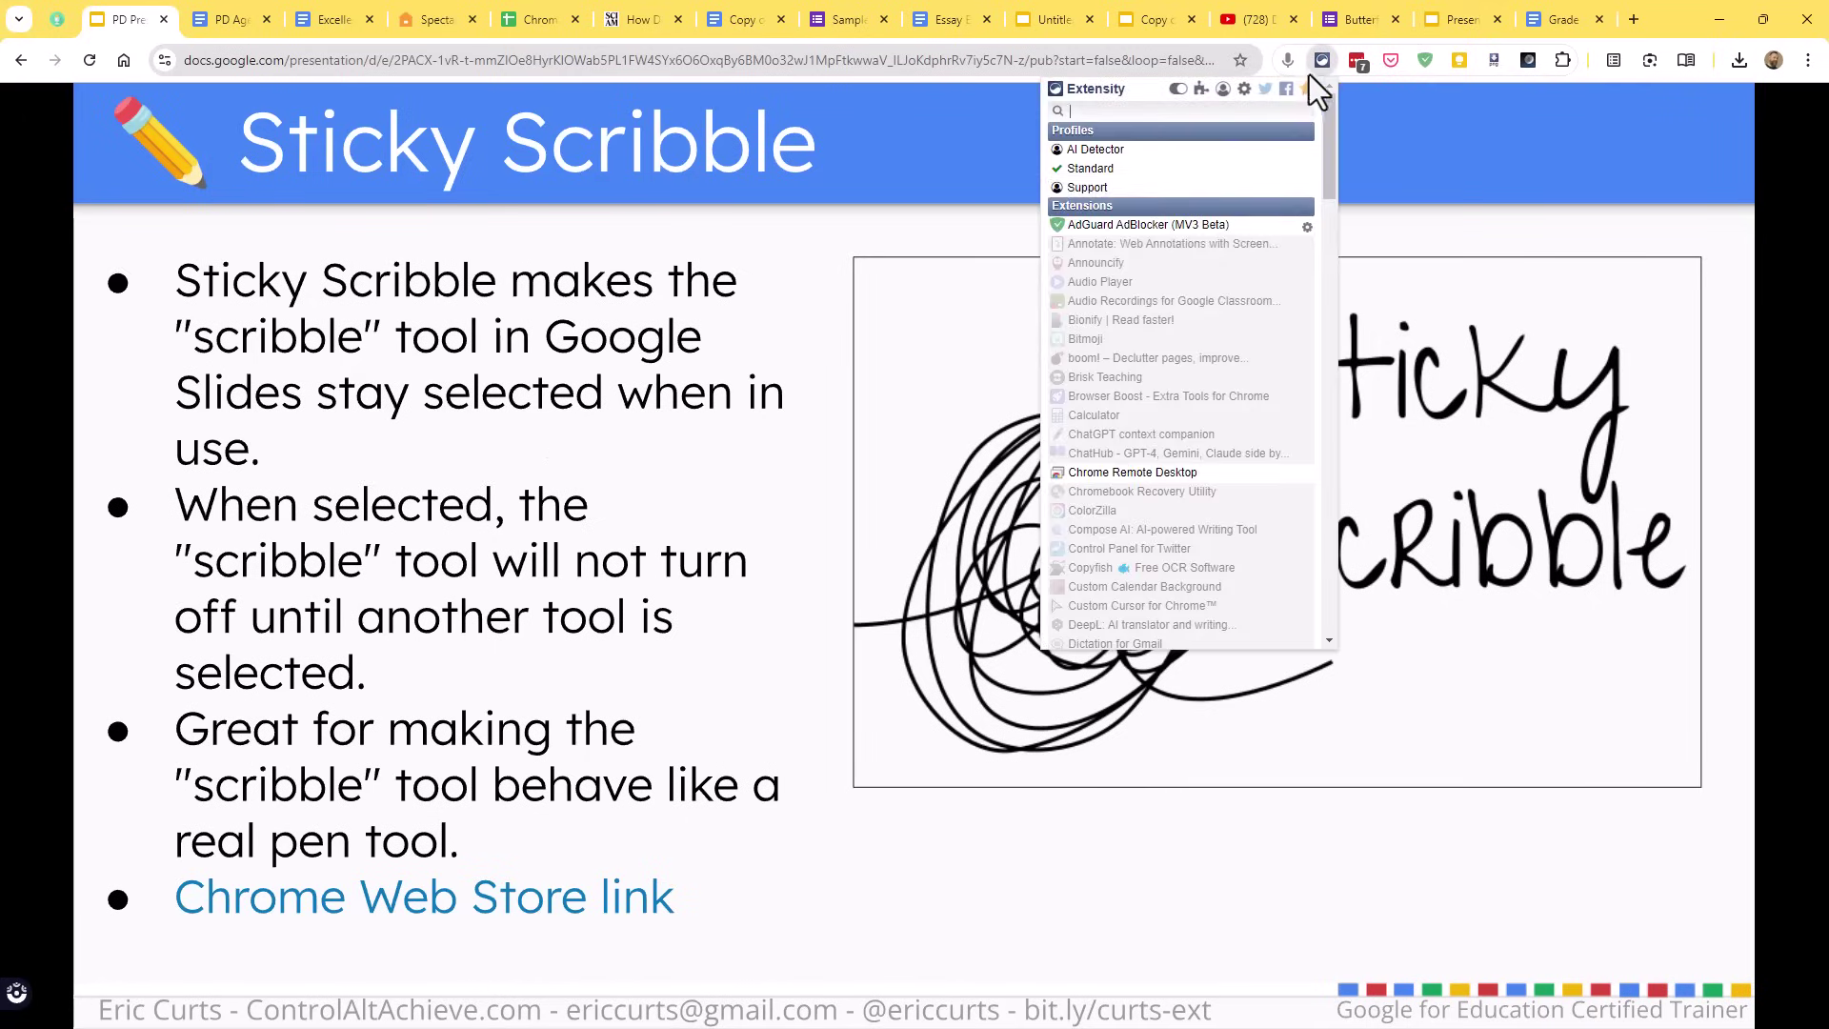
{"action": "scroll", "coordinate": [1208, 362], "scroll_direction": "down", "scroll_amount": 6}
{"action": "scroll", "coordinate": [1205, 377], "scroll_direction": "down", "scroll_amount": 8}
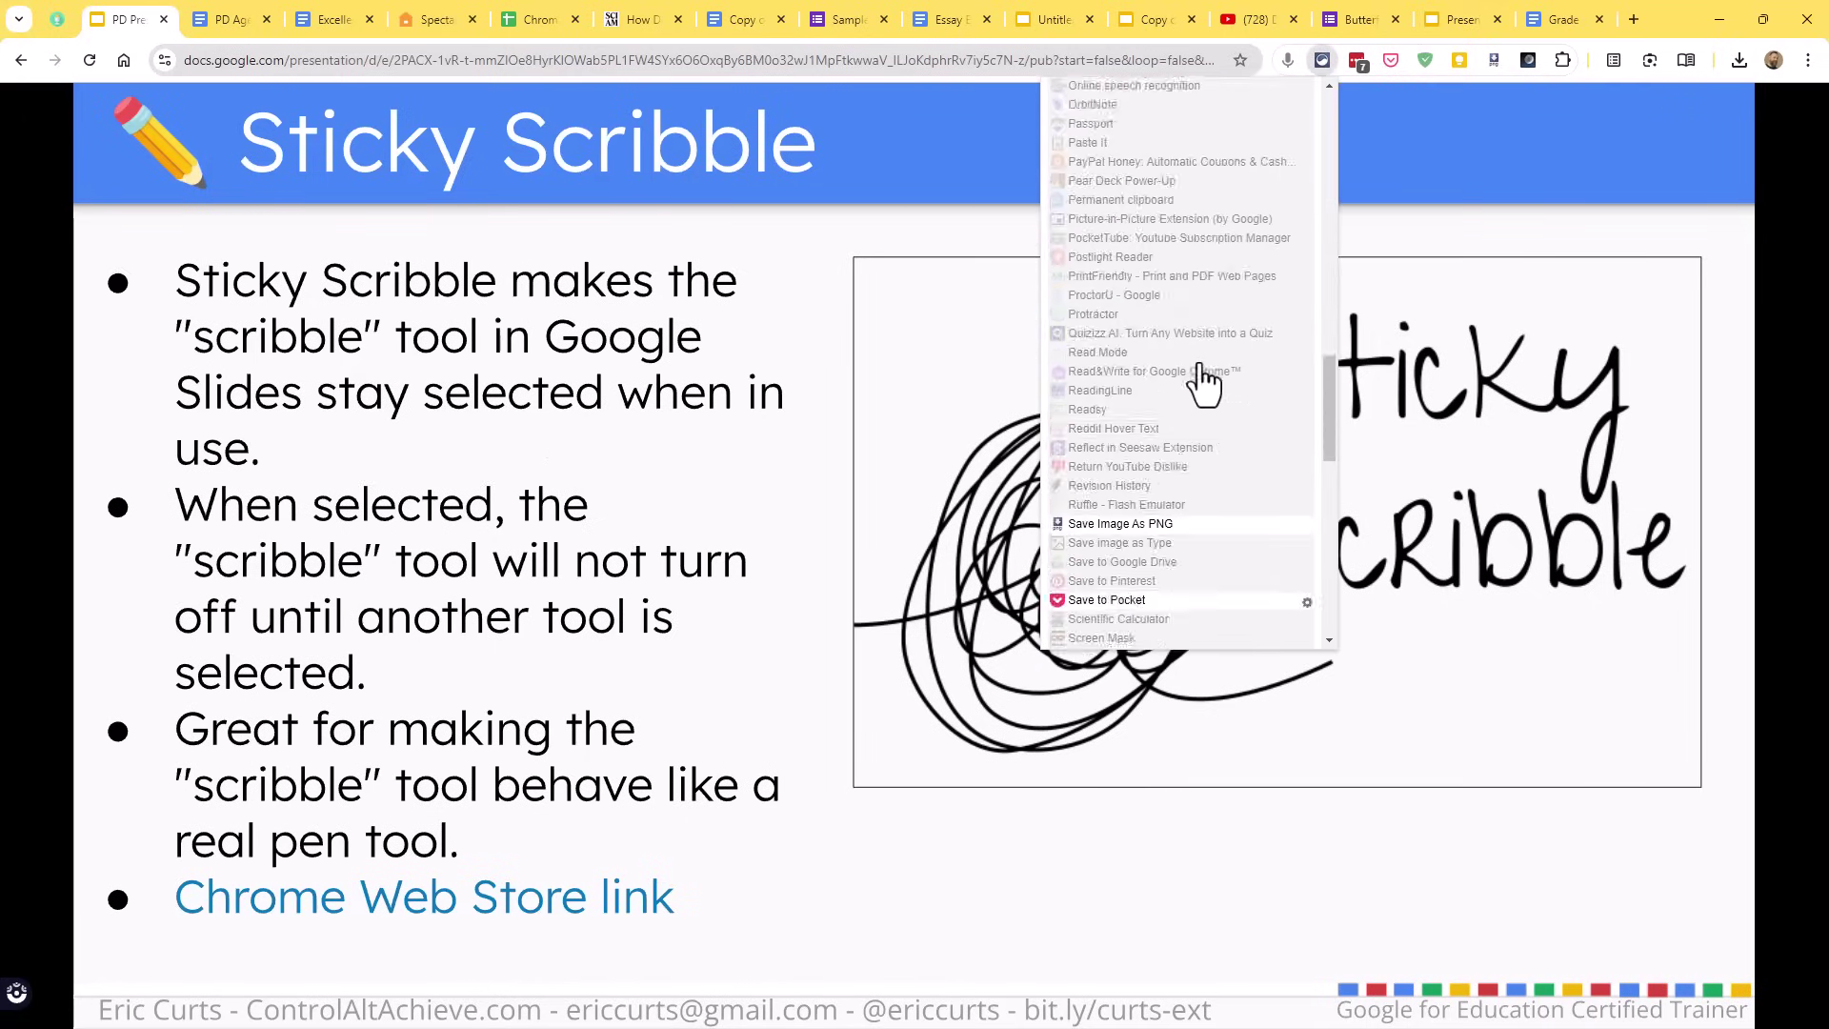
{"action": "scroll", "coordinate": [1153, 581], "scroll_direction": "down", "scroll_amount": 3}
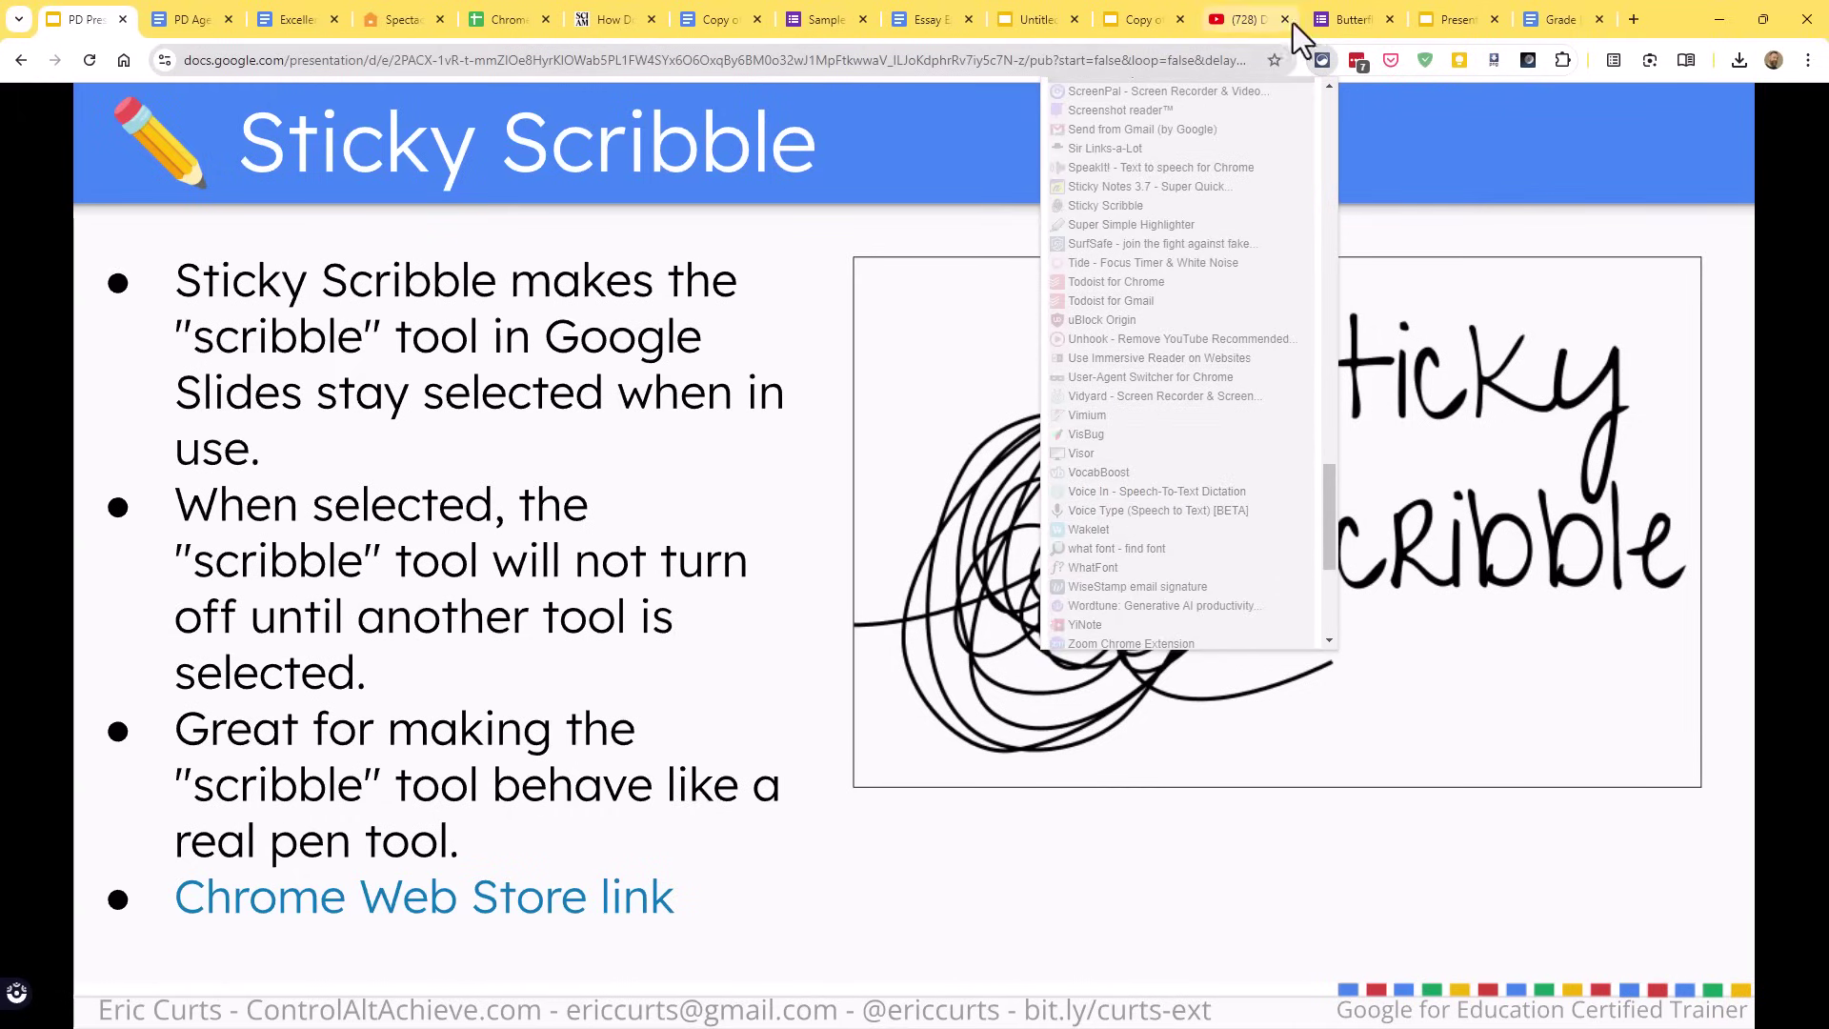
{"action": "left_click", "coordinate": [74, 17]}
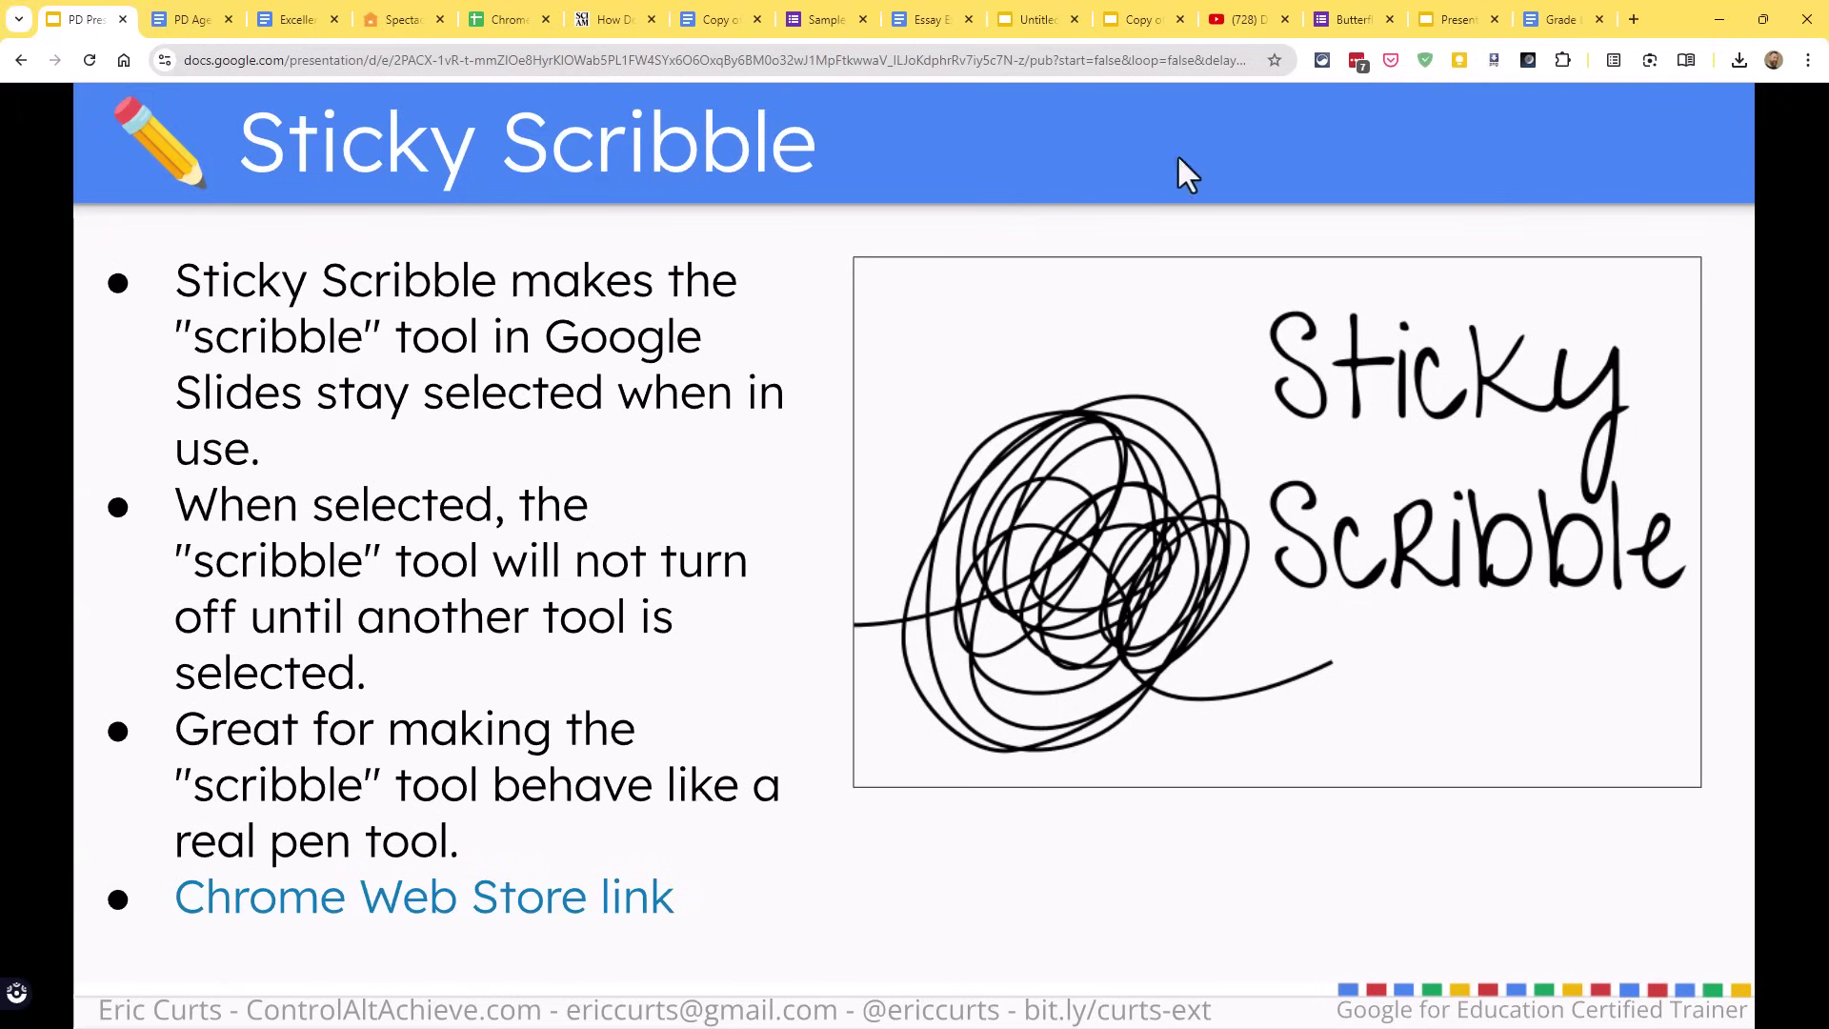
Step: In the blank untitled presentation, draw a five-pointed star about 3.8 inches wide with the Scribble tool, and leave it deselected
{"action": "left_click", "coordinate": [1019, 19]}
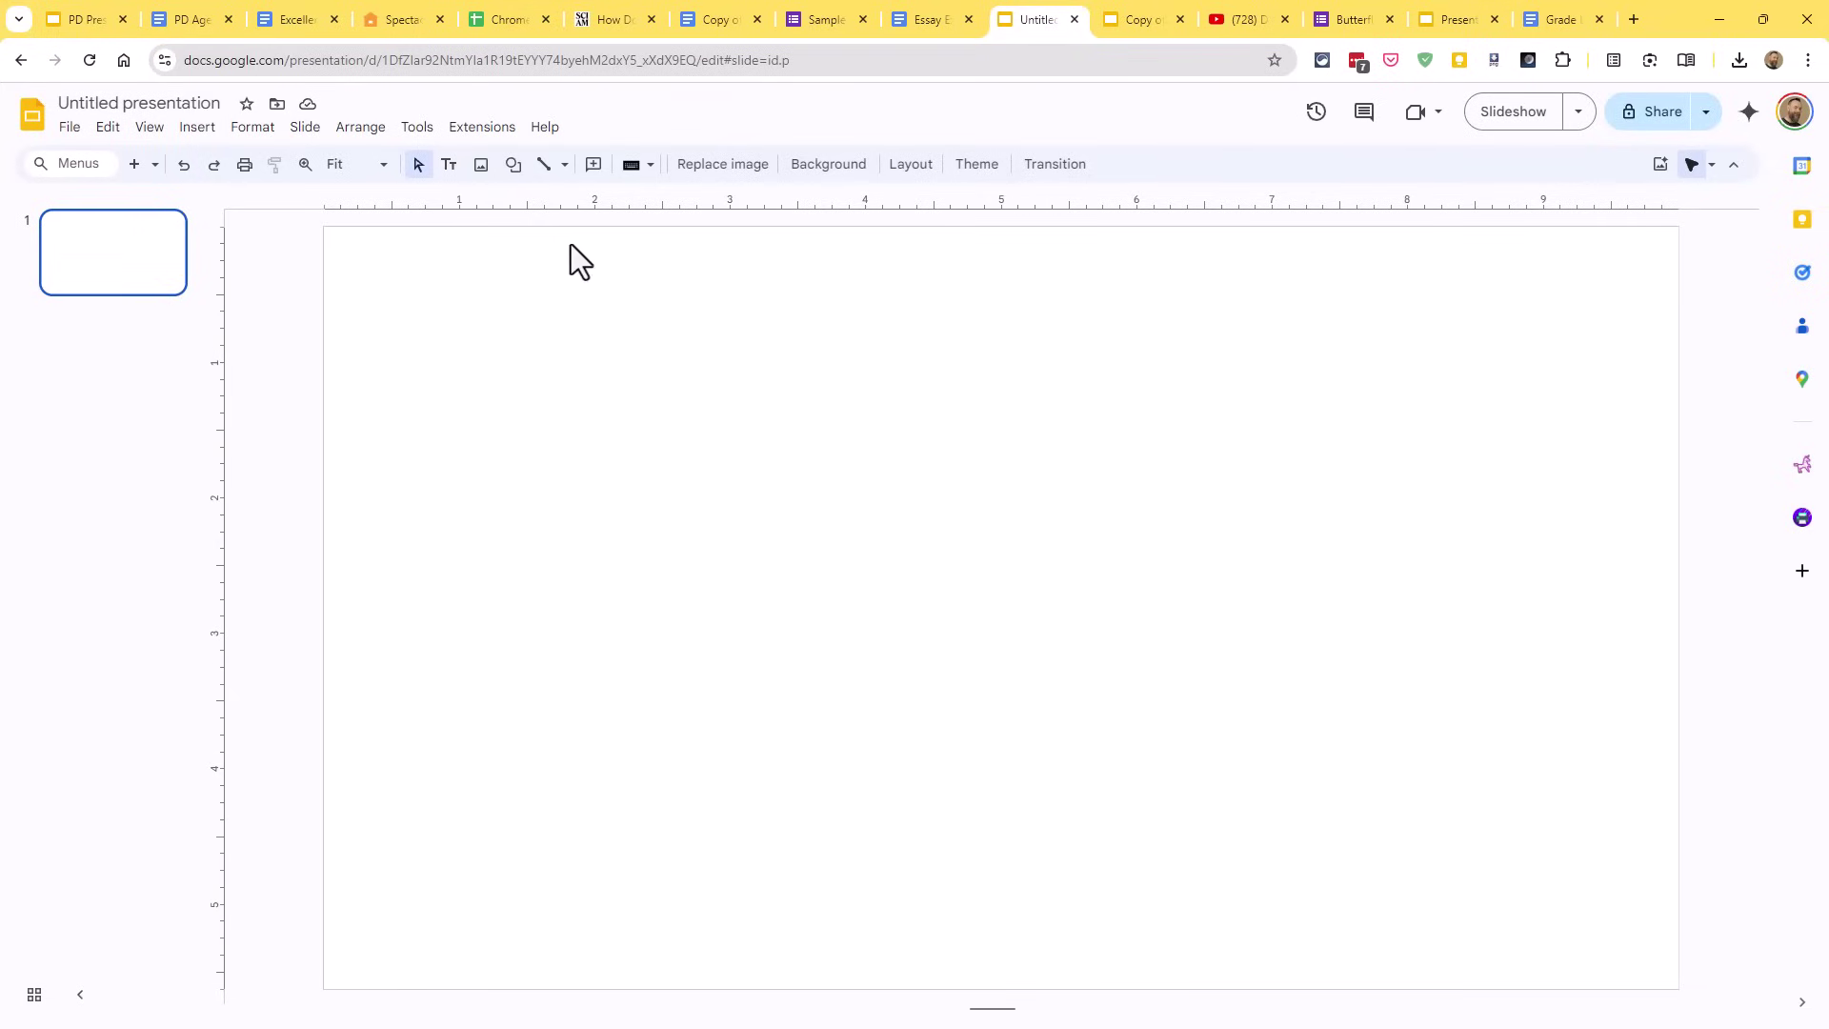
{"action": "left_click", "coordinate": [566, 166]}
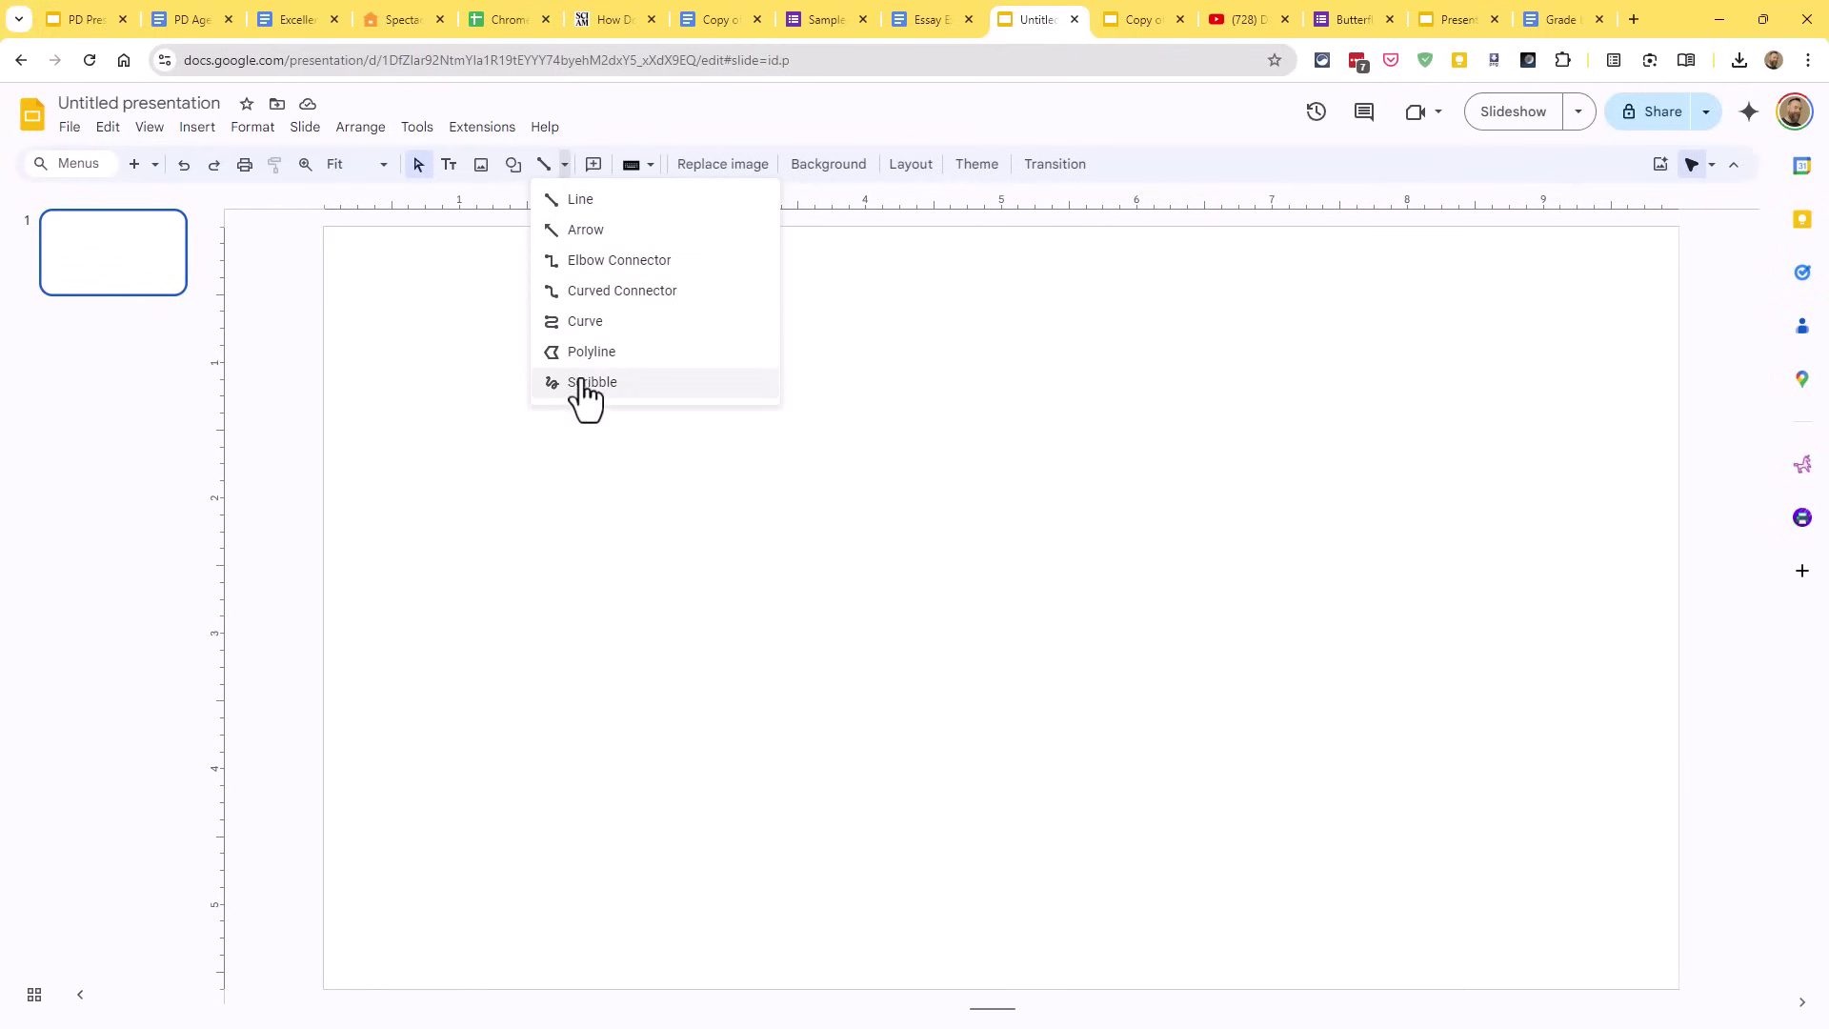
{"action": "left_click", "coordinate": [652, 385]}
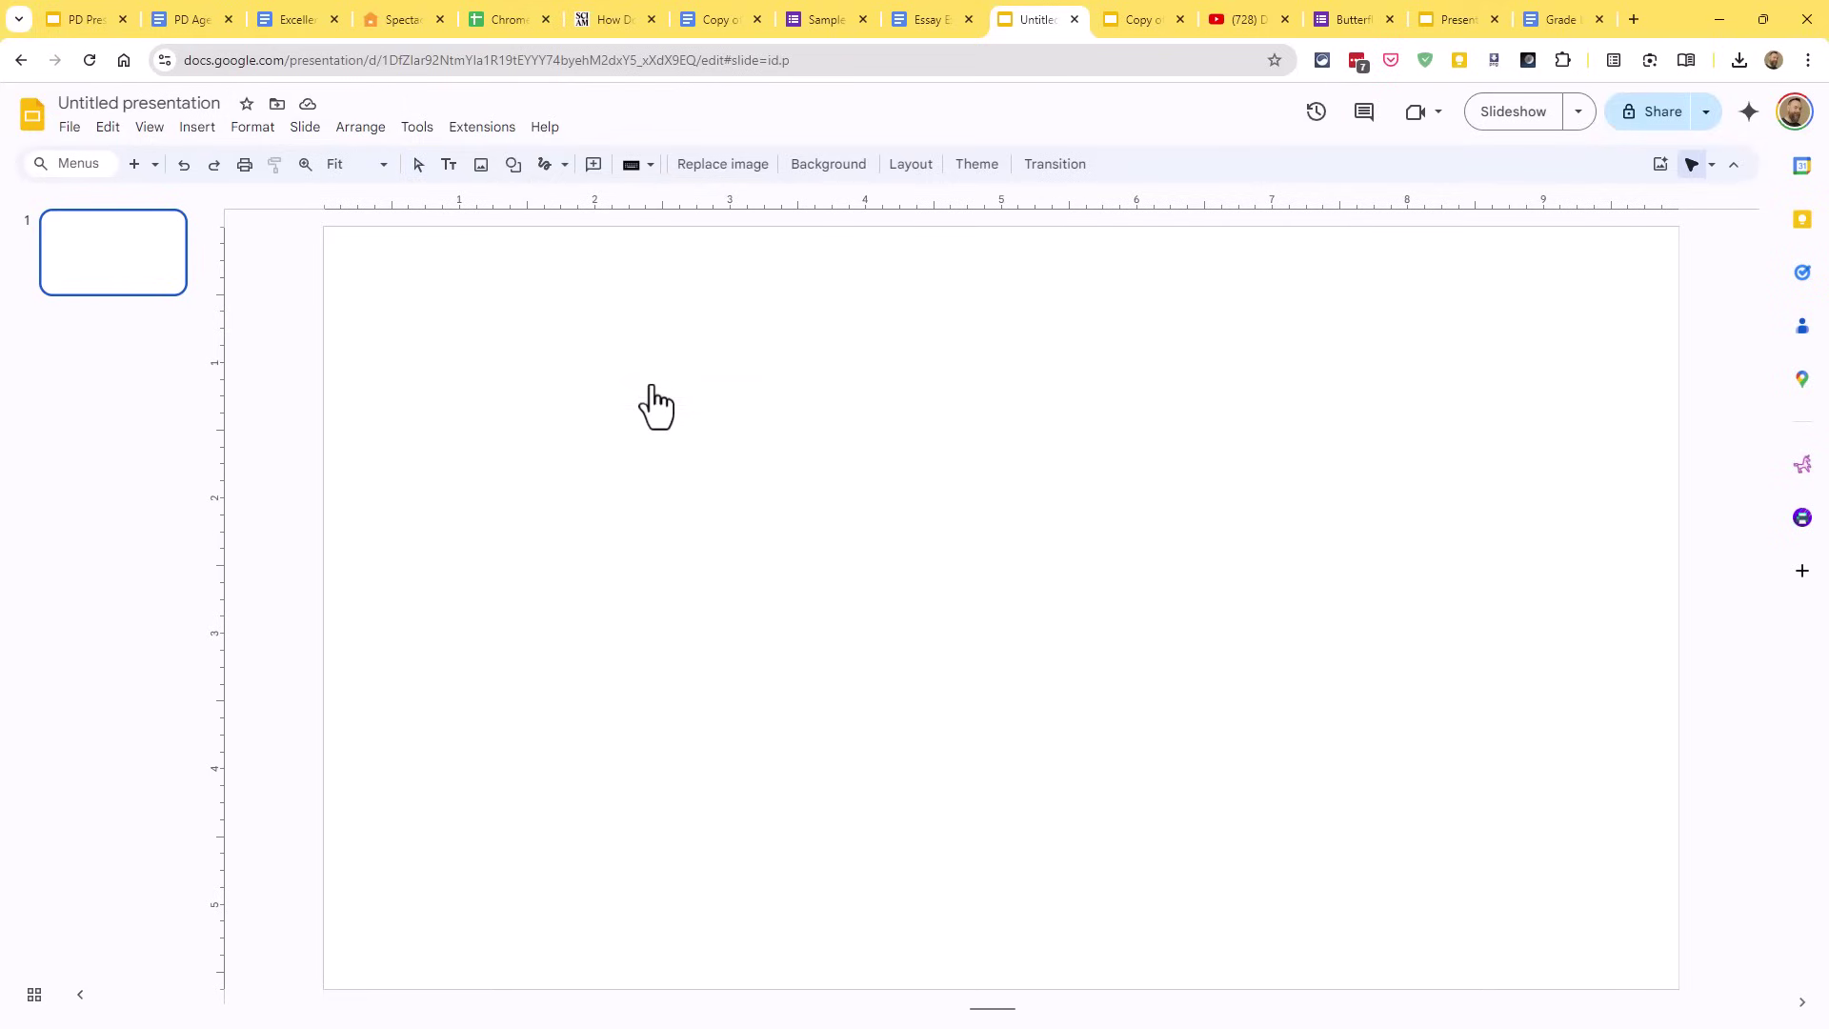
{"action": "mouse_move", "coordinate": [444, 605]}
{"action": "left_mouse_down"}
{"action": "mouse_move", "coordinate": [588, 319]}
{"action": "mouse_move", "coordinate": [641, 497]}
{"action": "left_mouse_up"}
{"action": "mouse_move", "coordinate": [508, 428]}
{"action": "left_mouse_down"}
{"action": "mouse_move", "coordinate": [870, 318]}
{"action": "mouse_move", "coordinate": [464, 557]}
{"action": "left_mouse_up"}
{"action": "left_click", "coordinate": [1014, 450]}
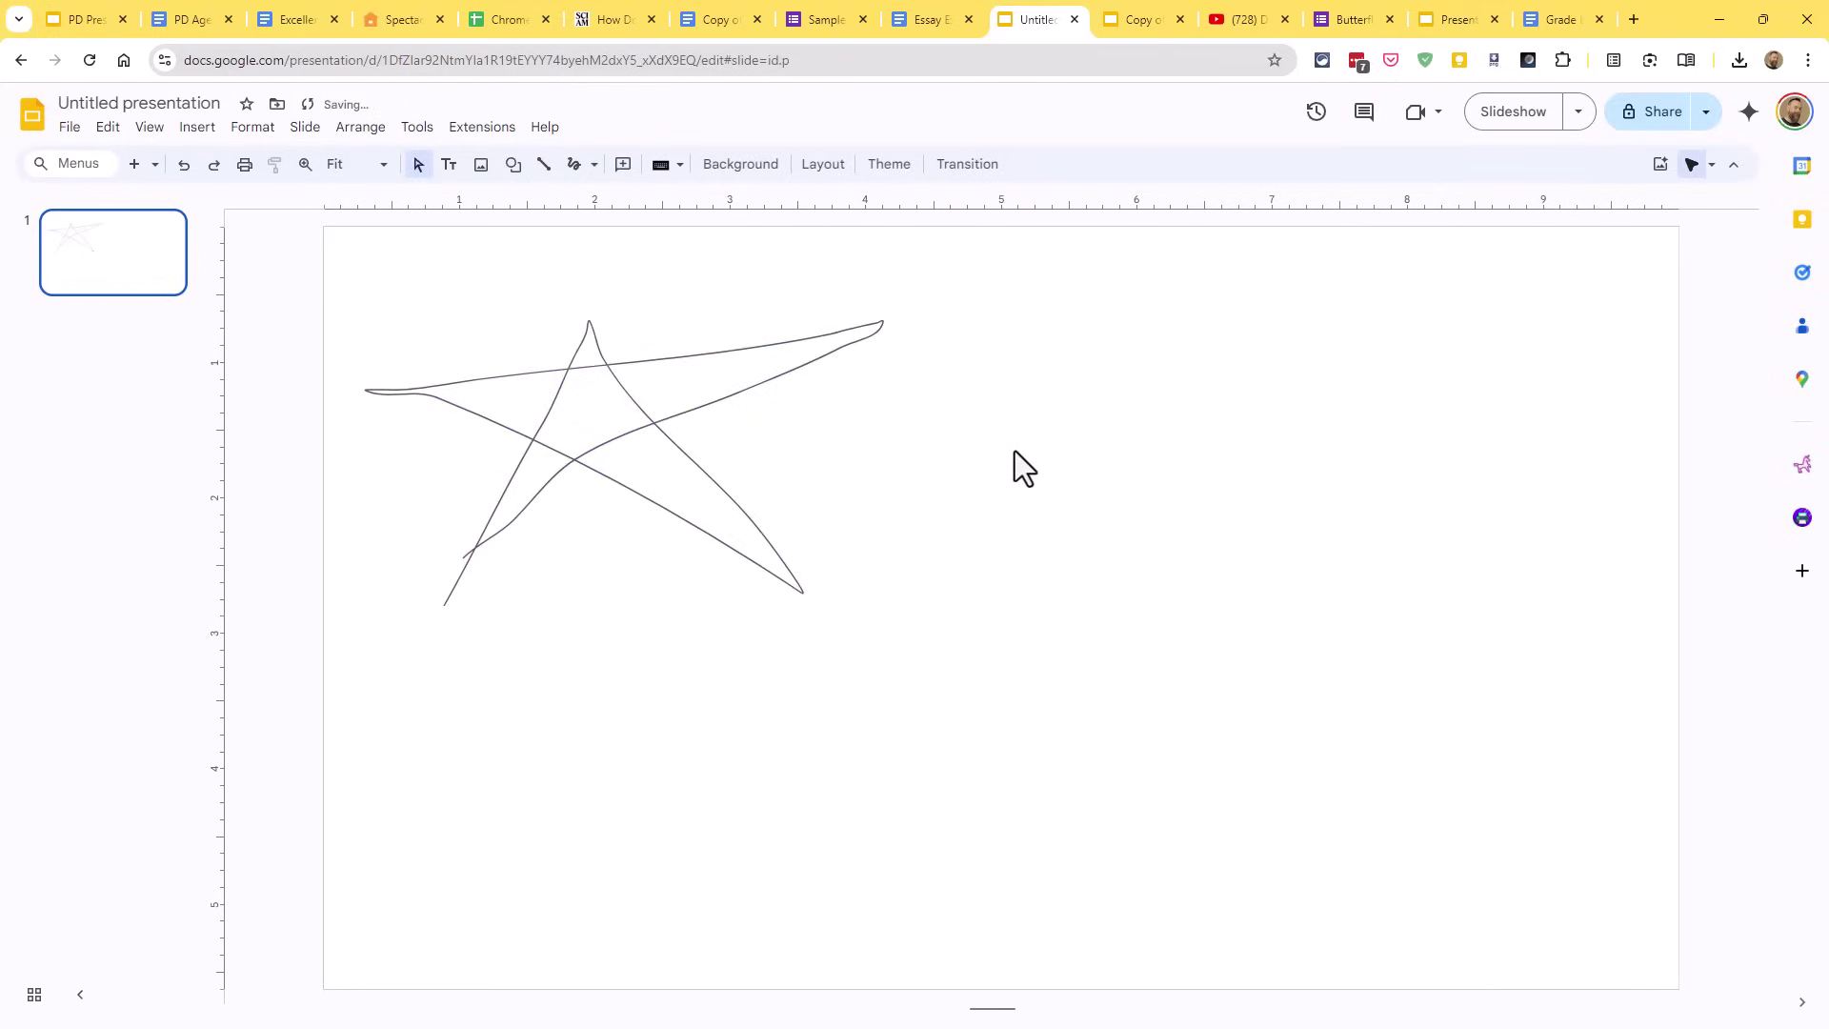
{"action": "left_click", "coordinate": [648, 426]}
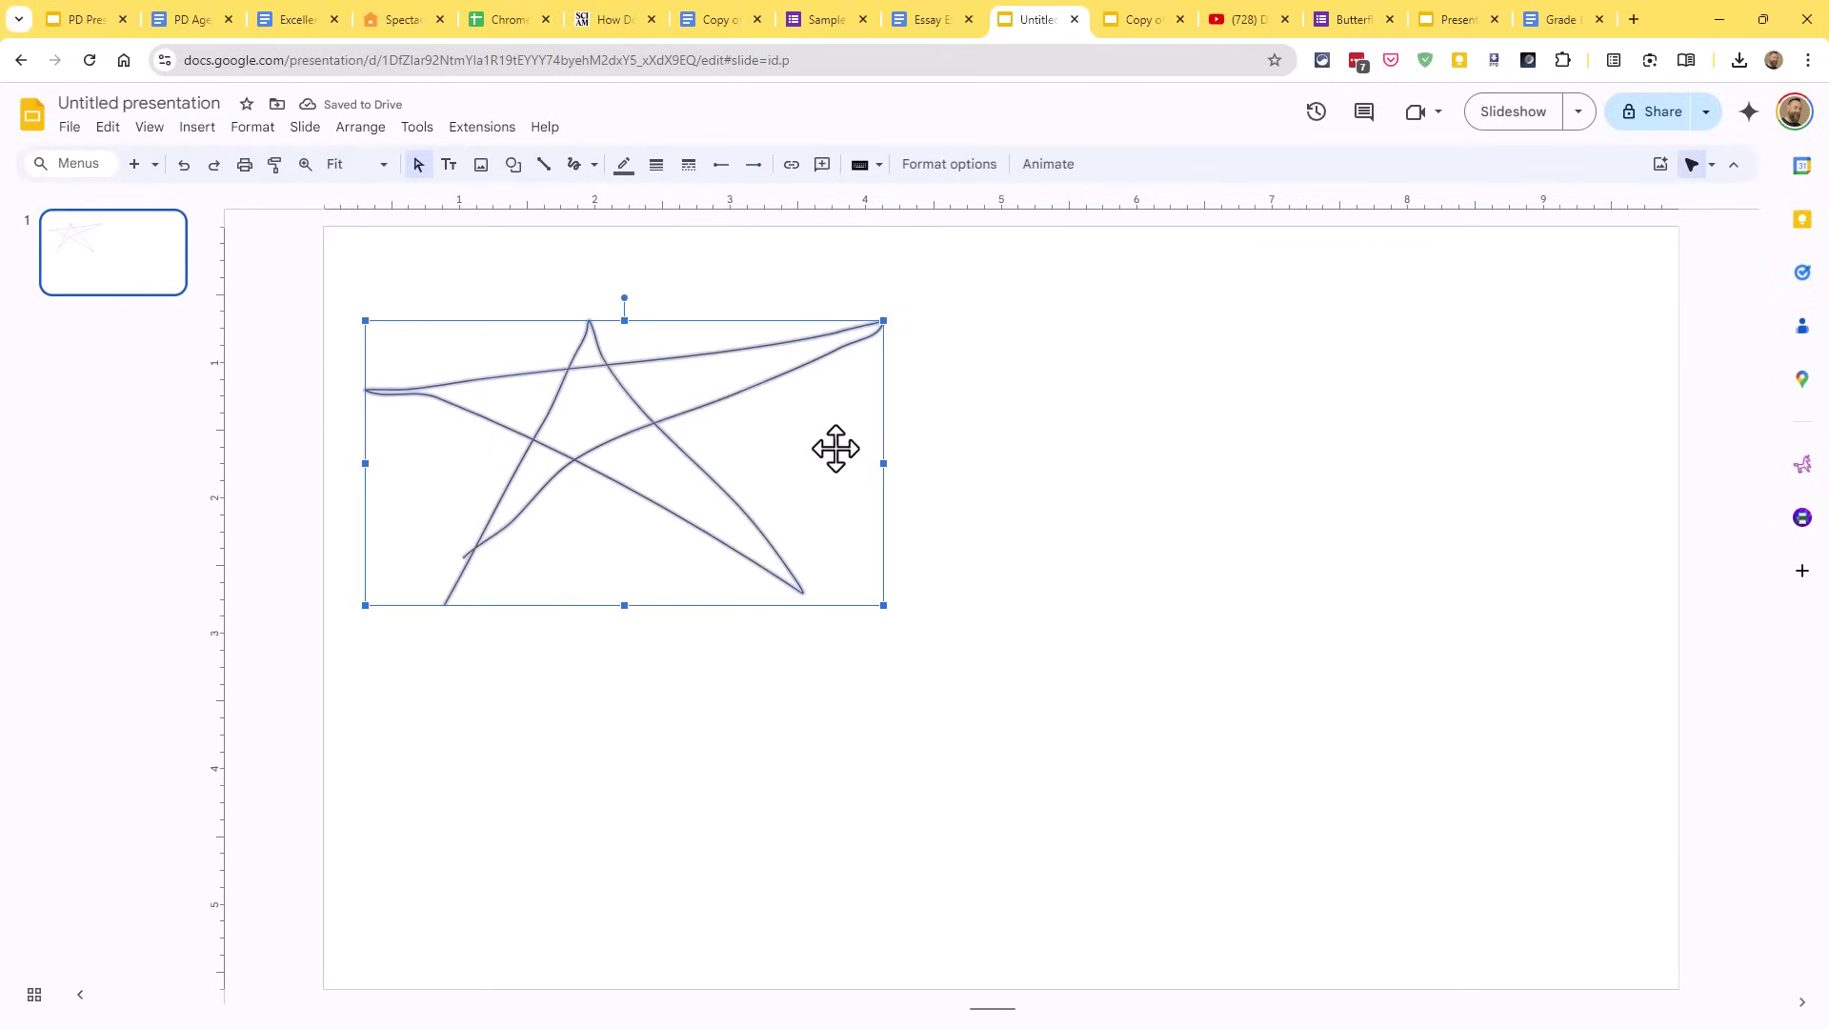
{"action": "left_click", "coordinate": [893, 431]}
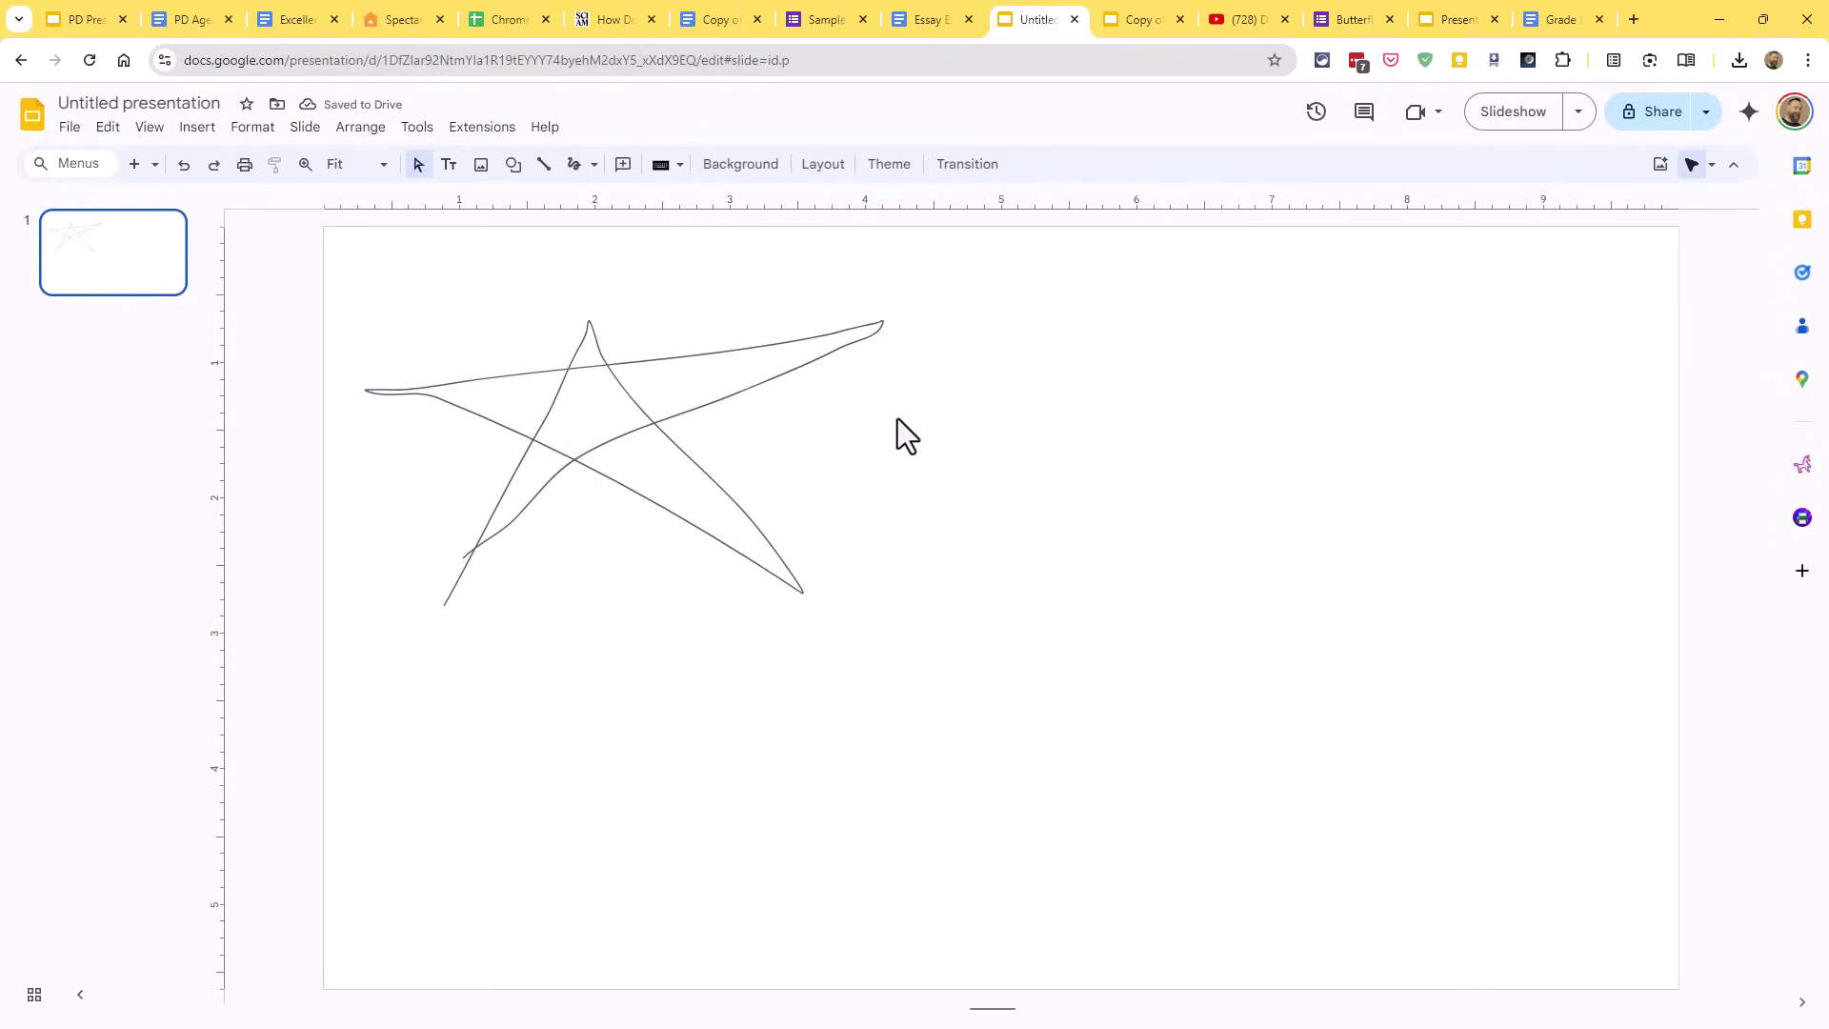
Step: Scribble a rough square about 1.3 inches wide beside the star and a triangle about 1.1 inches wide beyond it, reselecting Scribble each time
{"action": "left_click", "coordinate": [576, 176]}
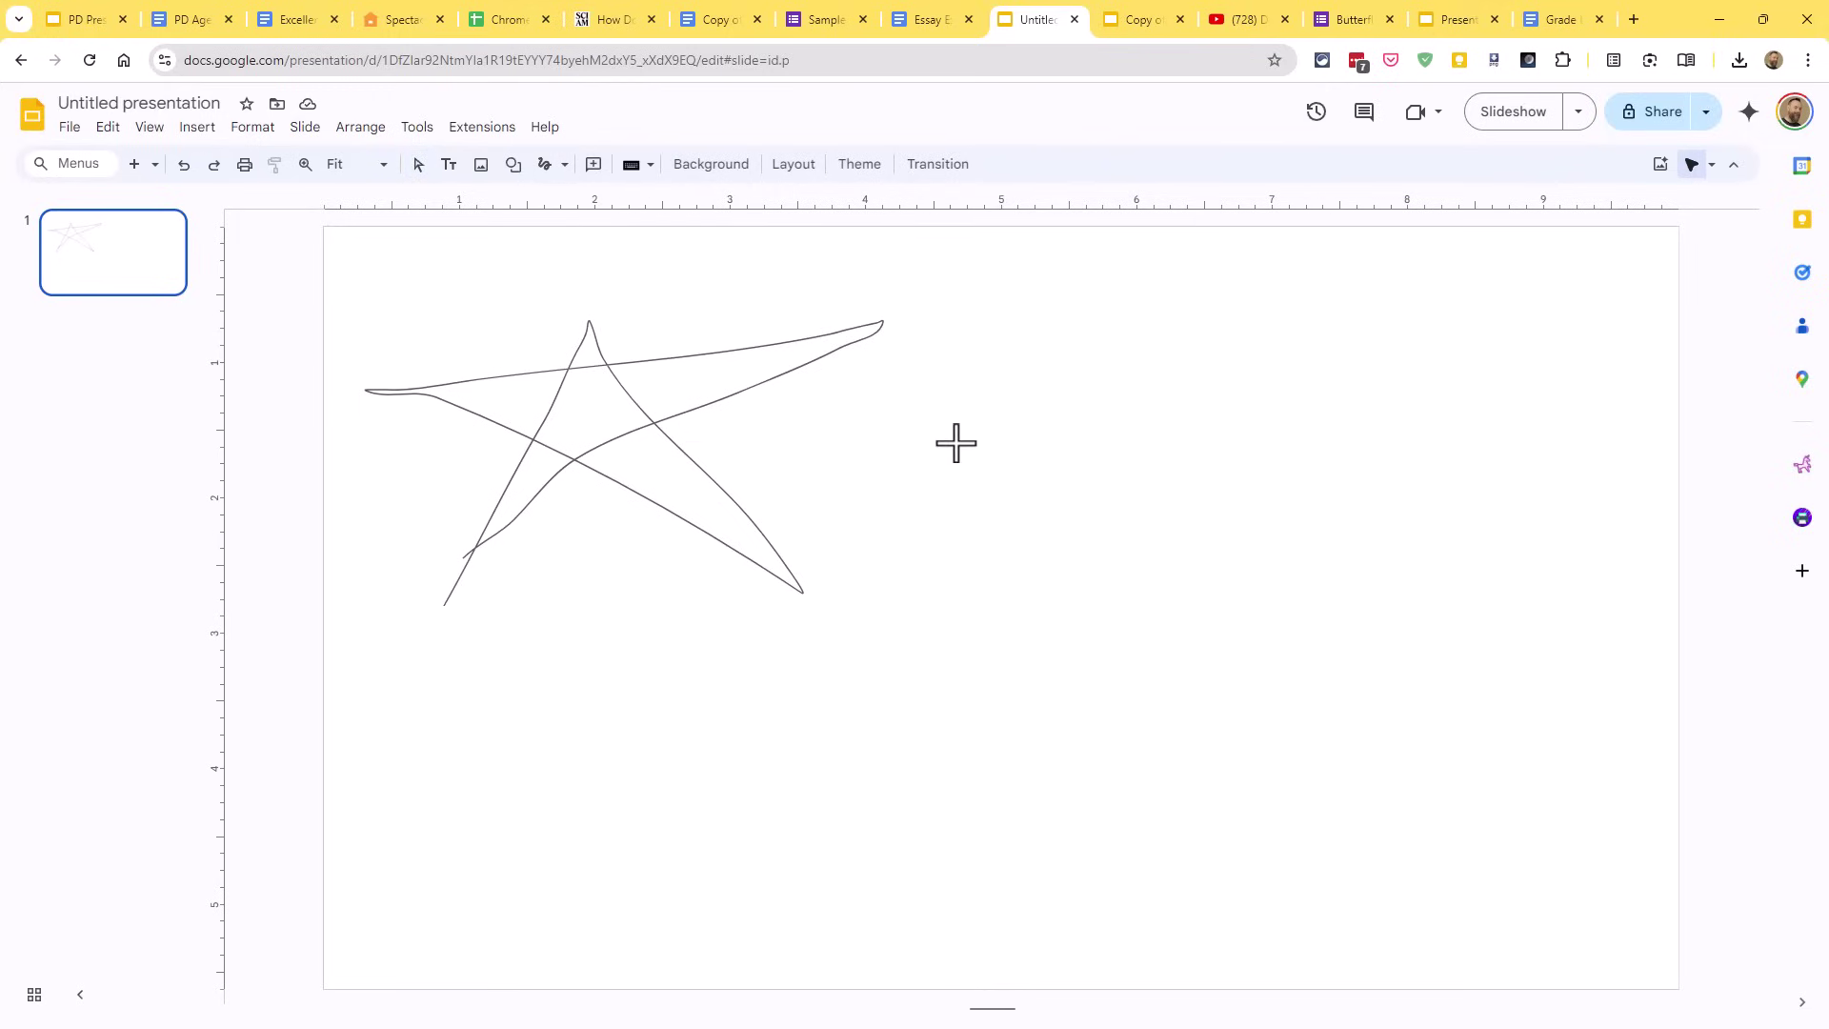
{"action": "mouse_move", "coordinate": [955, 506]}
{"action": "left_mouse_down"}
{"action": "mouse_move", "coordinate": [980, 387]}
{"action": "mouse_move", "coordinate": [1098, 510]}
{"action": "mouse_move", "coordinate": [921, 502]}
{"action": "left_mouse_up"}
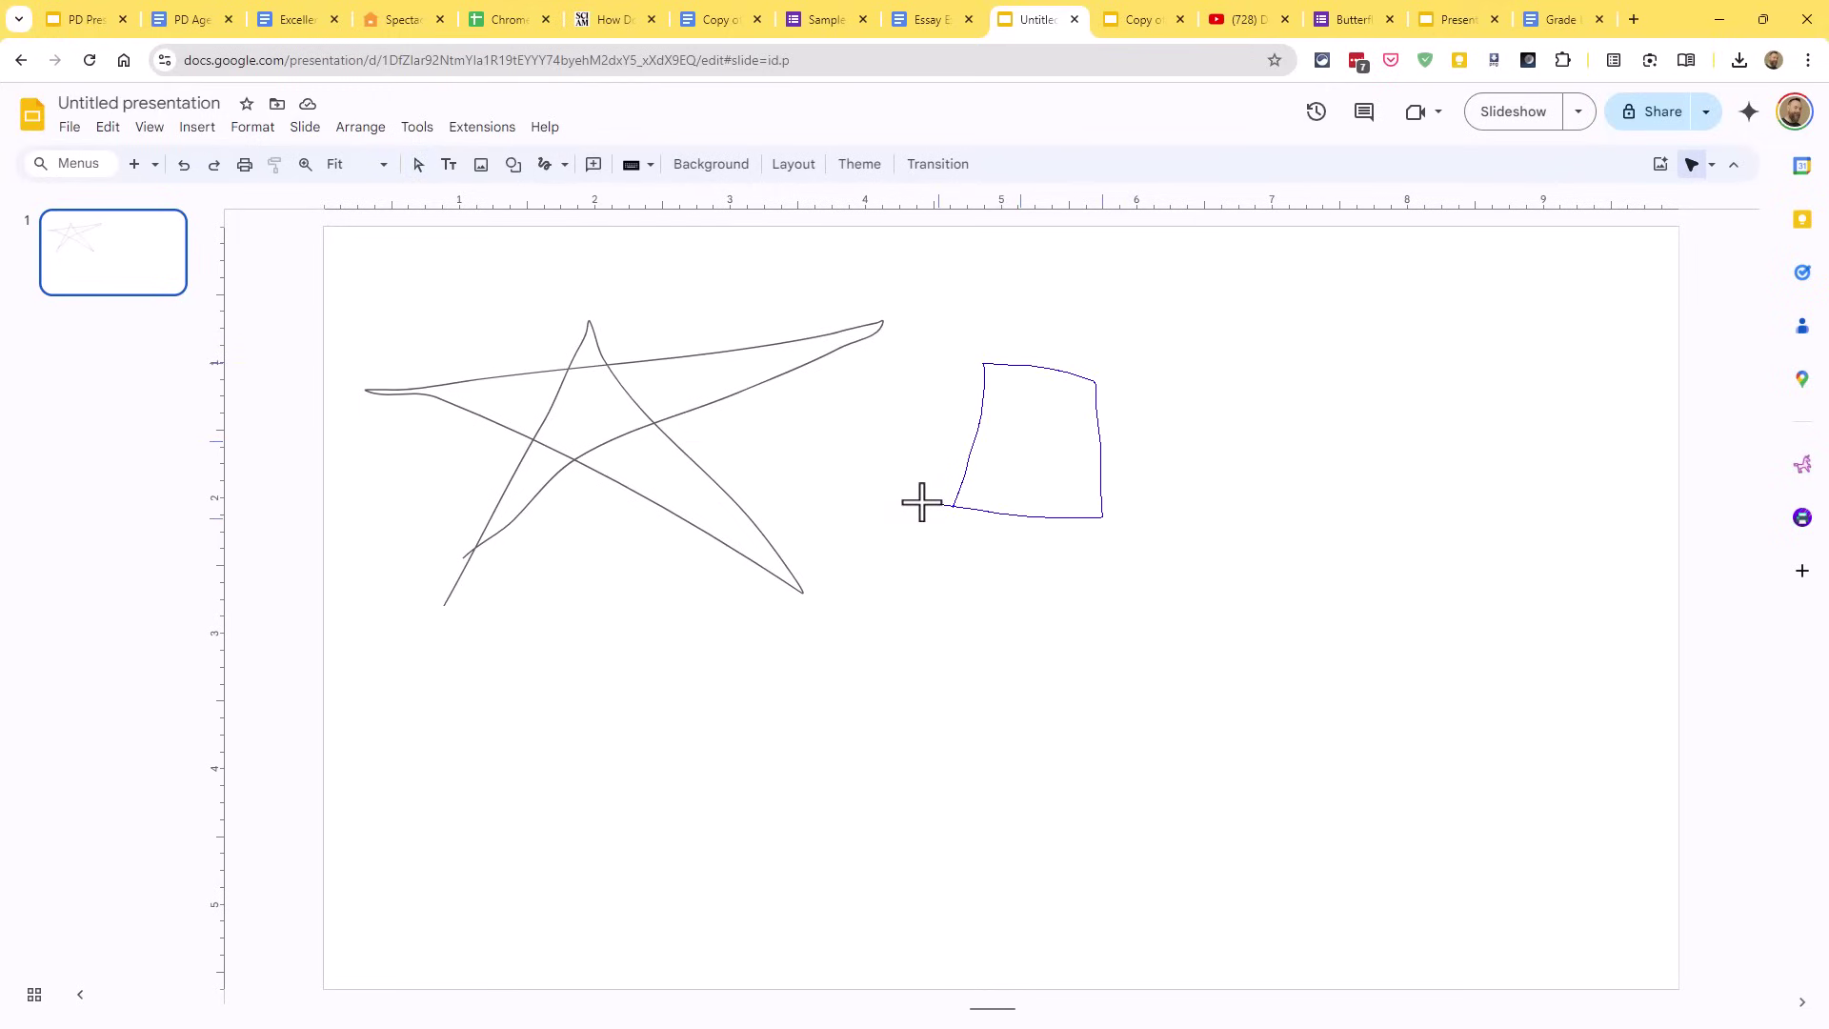
{"action": "left_click", "coordinate": [1227, 454]}
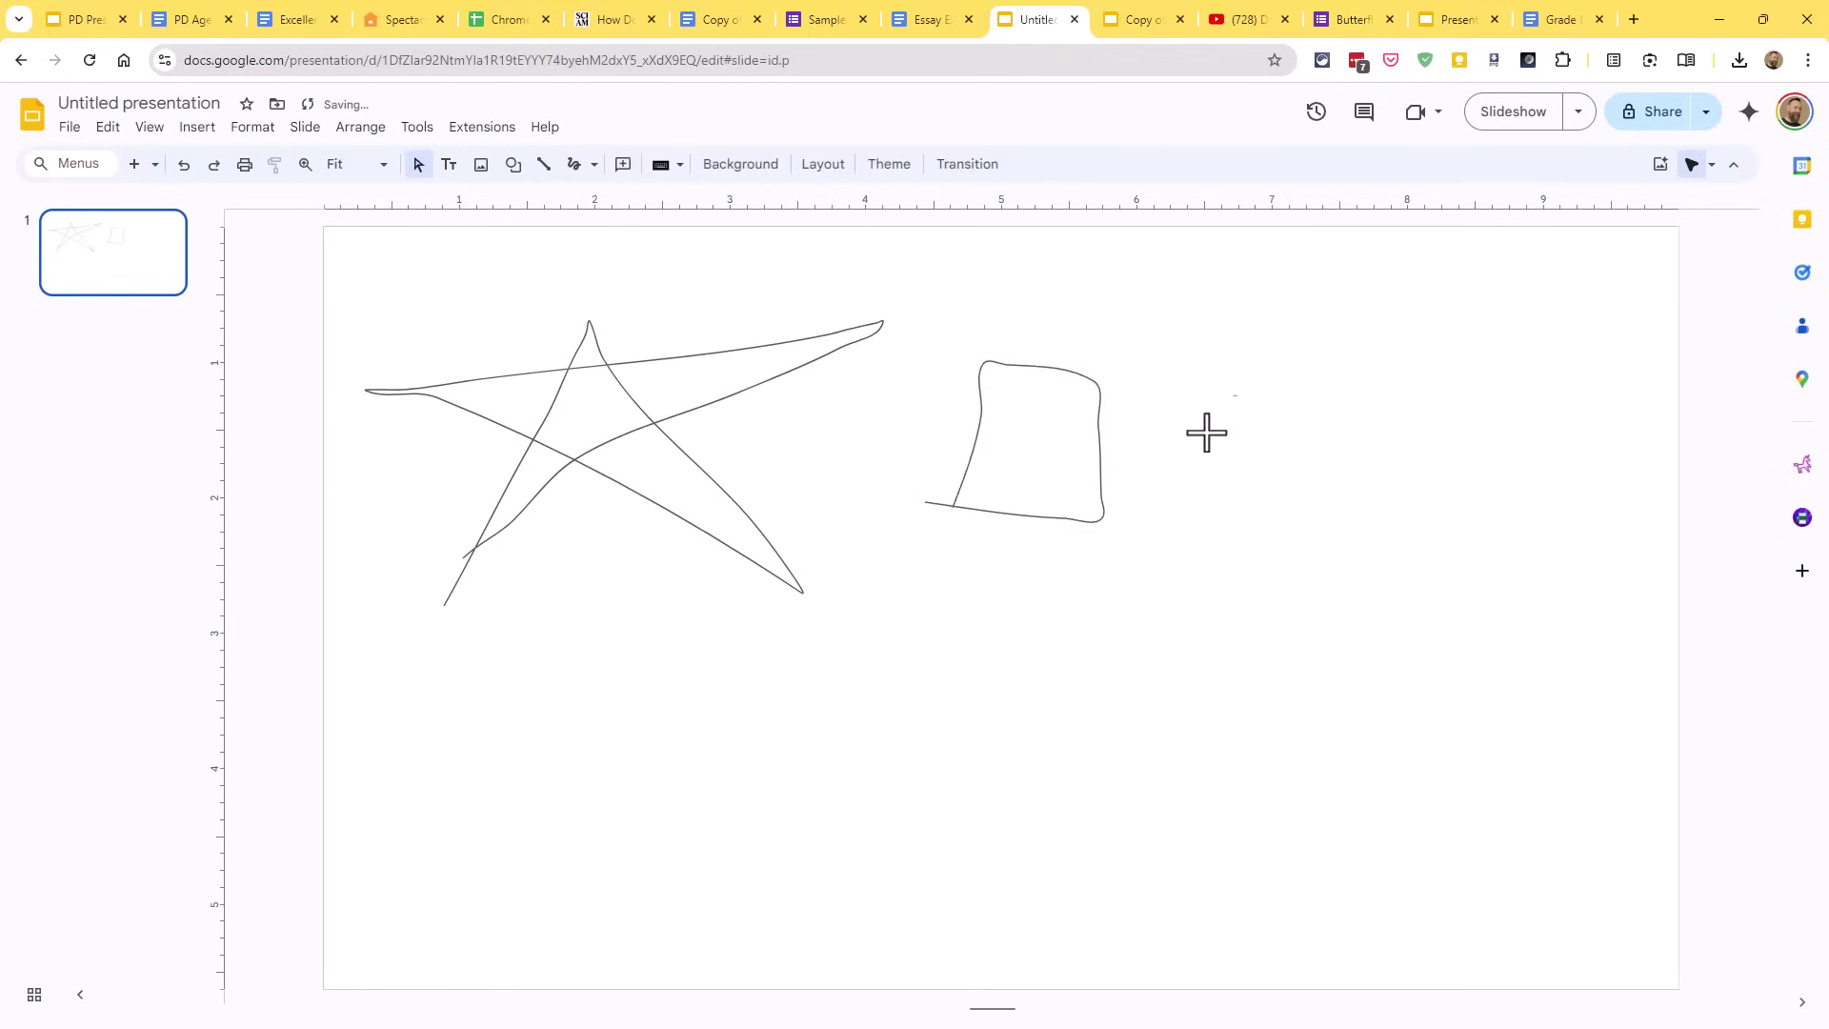
{"action": "left_click_drag", "start_coordinate": [1190, 323], "coordinate": [1195, 404]}
{"action": "key", "text": "Escape"}
{"action": "left_click", "coordinate": [574, 166]}
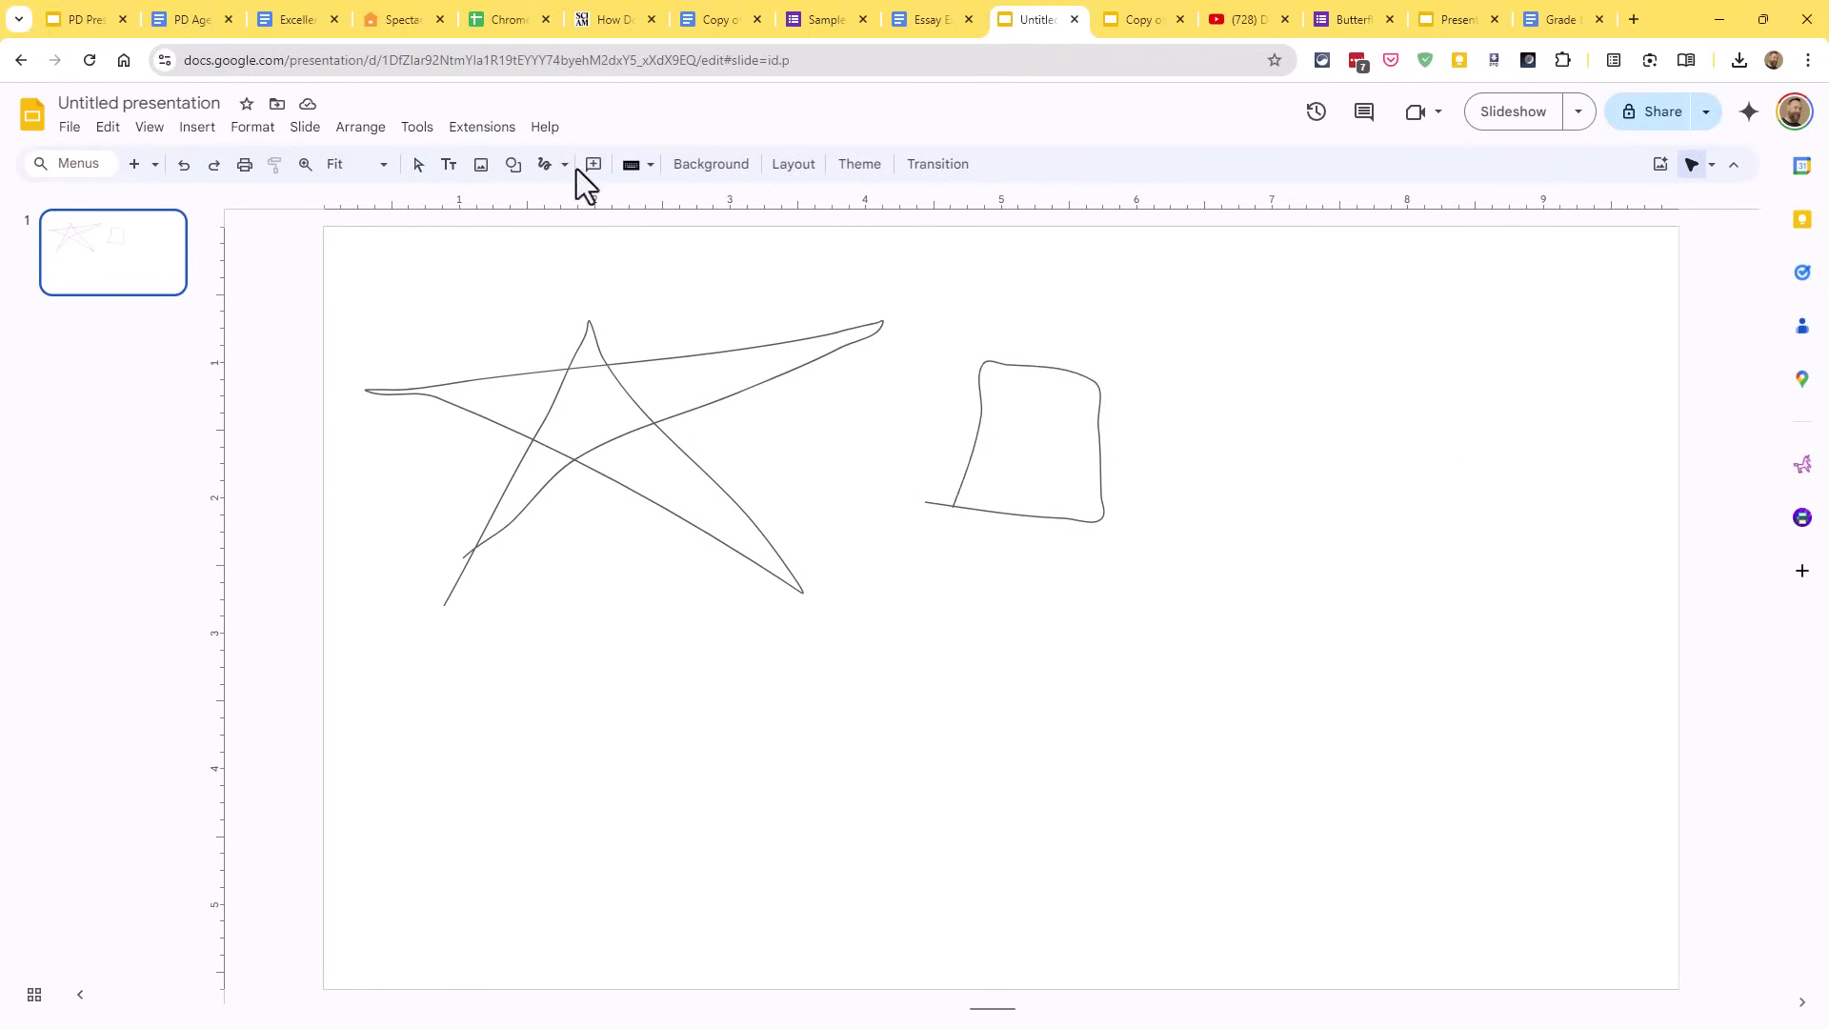
{"action": "mouse_move", "coordinate": [1241, 533]}
{"action": "left_mouse_down"}
{"action": "mouse_move", "coordinate": [1320, 397]}
{"action": "mouse_move", "coordinate": [1271, 521]}
{"action": "left_mouse_up"}
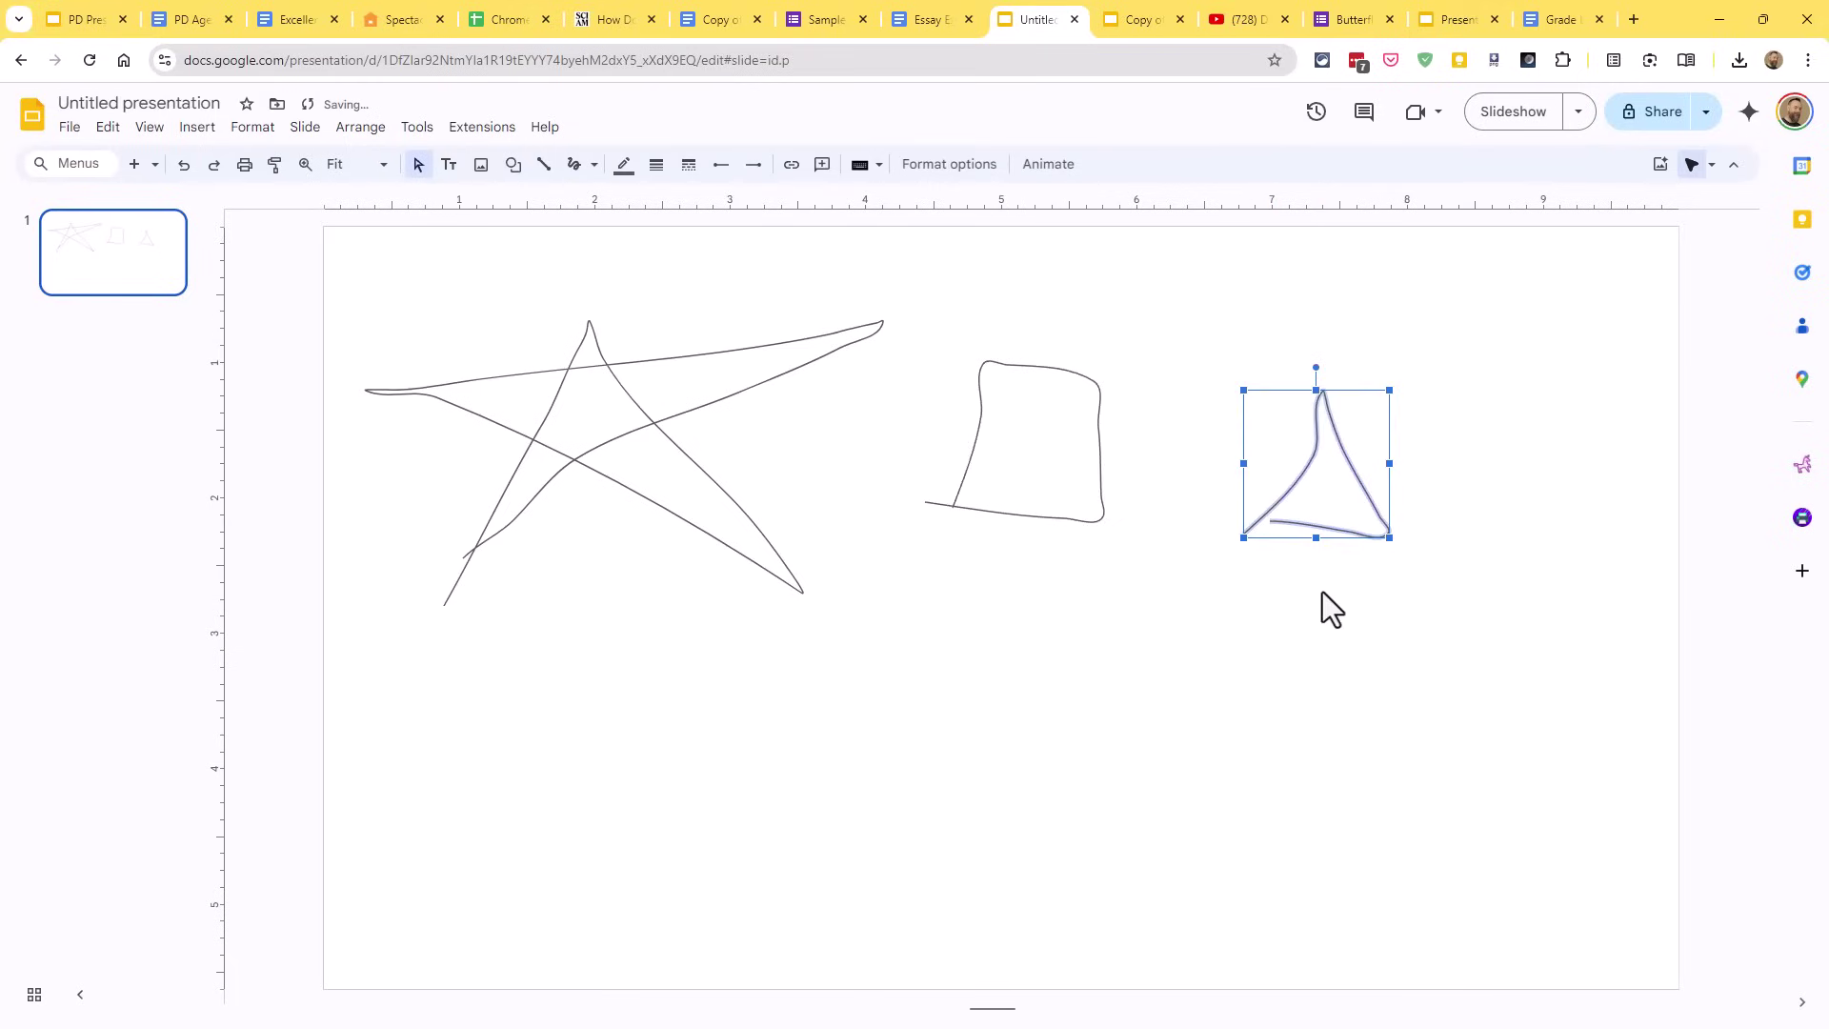
{"action": "left_click", "coordinate": [1389, 596]}
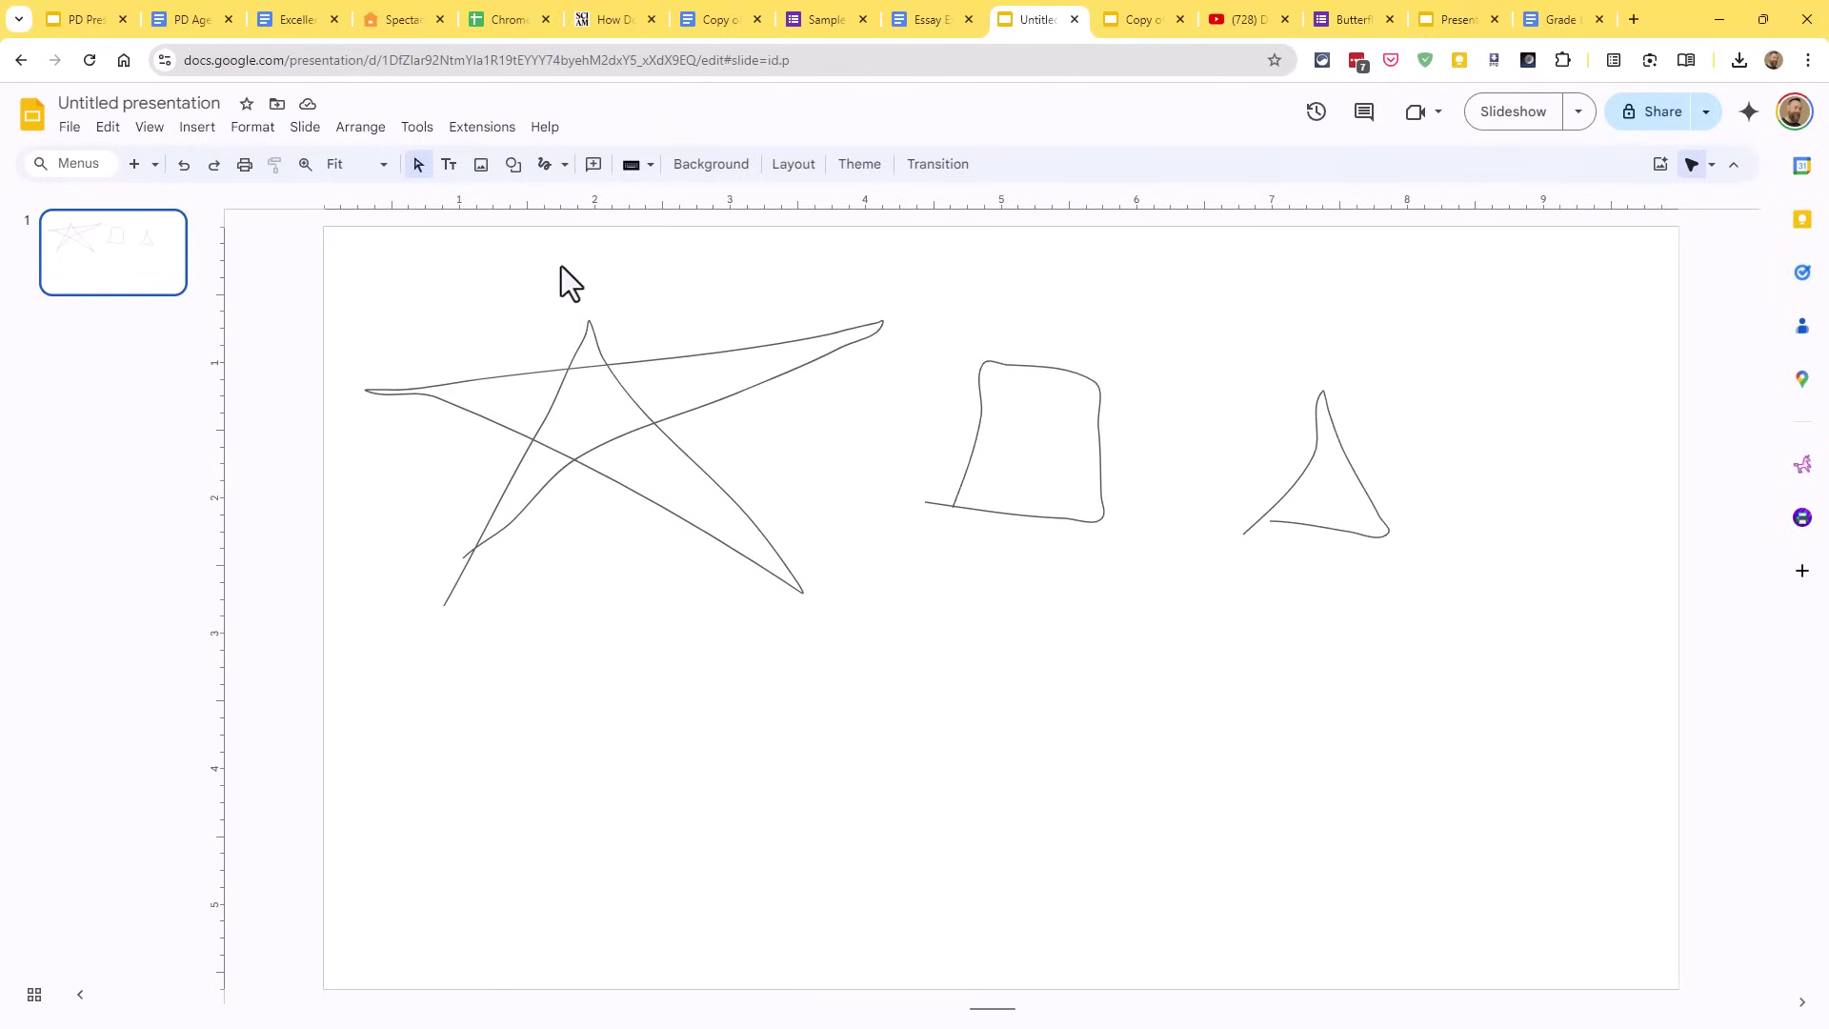
Step: Scribble a letter E in two strokes below the star, and delete all the drawings from the slide
{"action": "left_click", "coordinate": [545, 168]}
{"action": "mouse_move", "coordinate": [705, 628]}
{"action": "left_mouse_down"}
{"action": "mouse_move", "coordinate": [604, 743]}
{"action": "mouse_move", "coordinate": [721, 752]}
{"action": "left_mouse_up"}
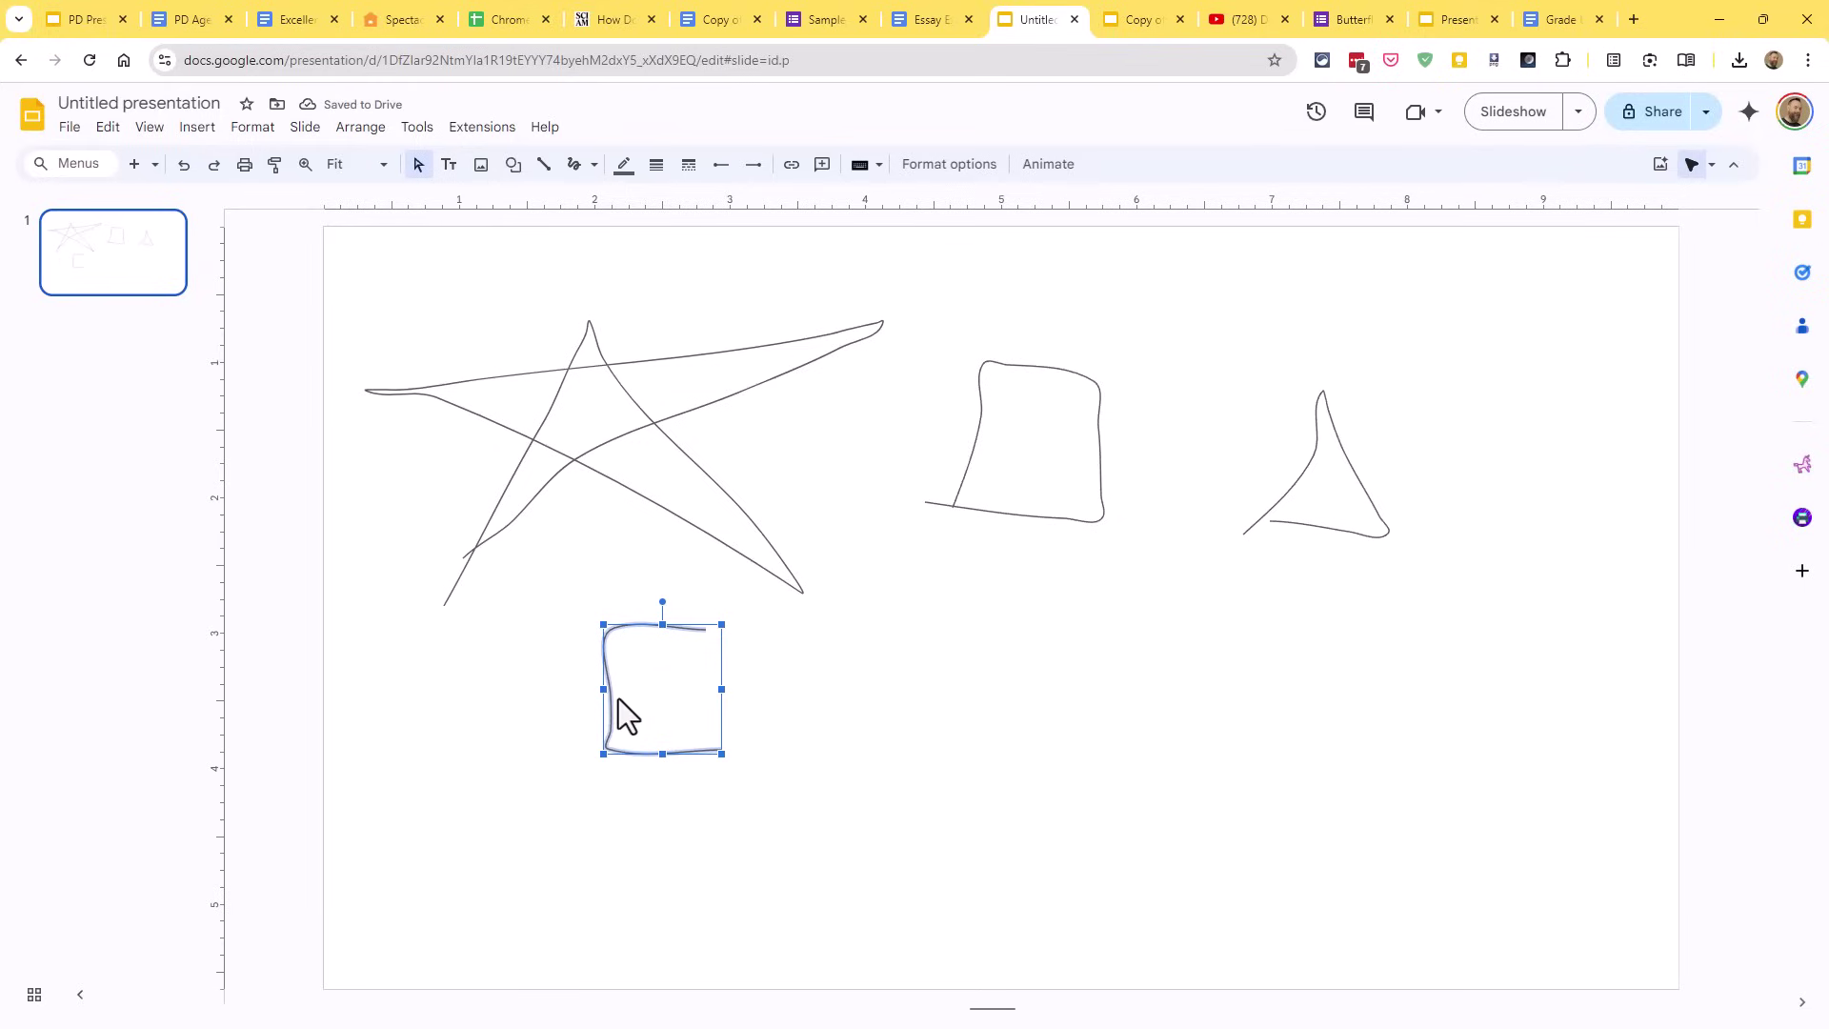
{"action": "left_click", "coordinate": [785, 665]}
{"action": "left_click", "coordinate": [577, 167]}
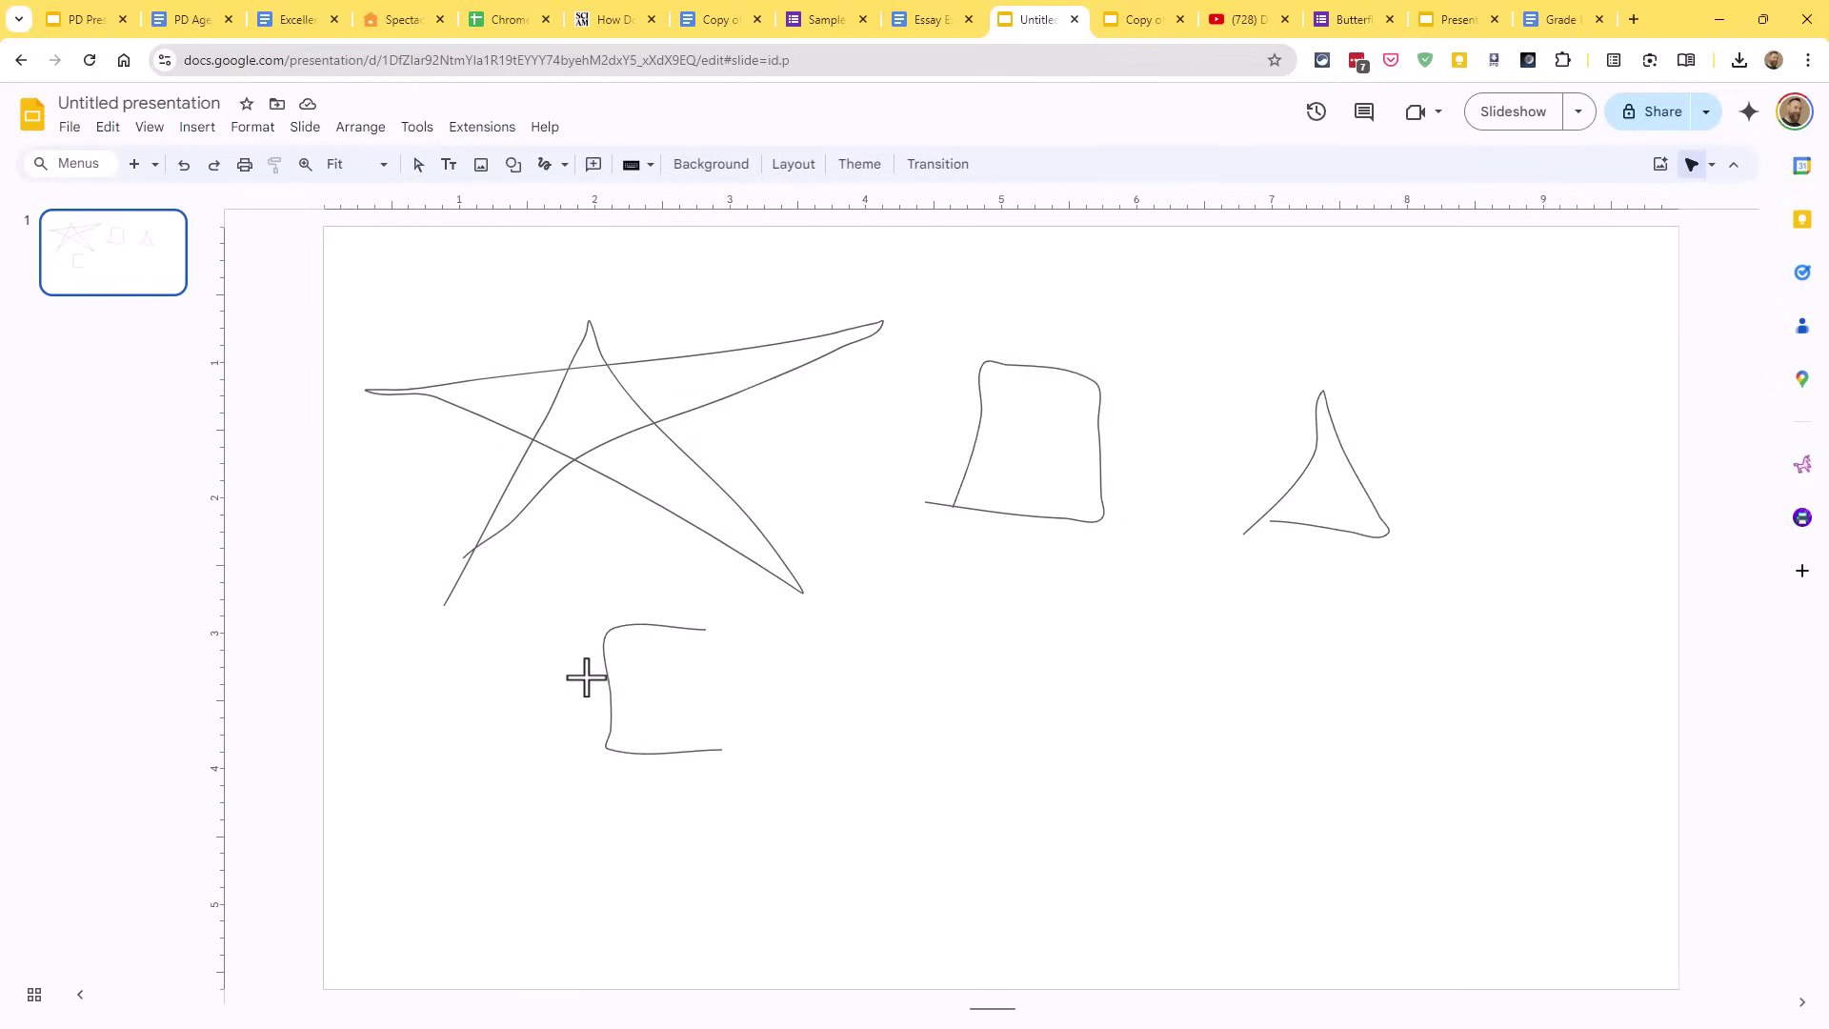
{"action": "left_click_drag", "start_coordinate": [613, 699], "coordinate": [669, 692]}
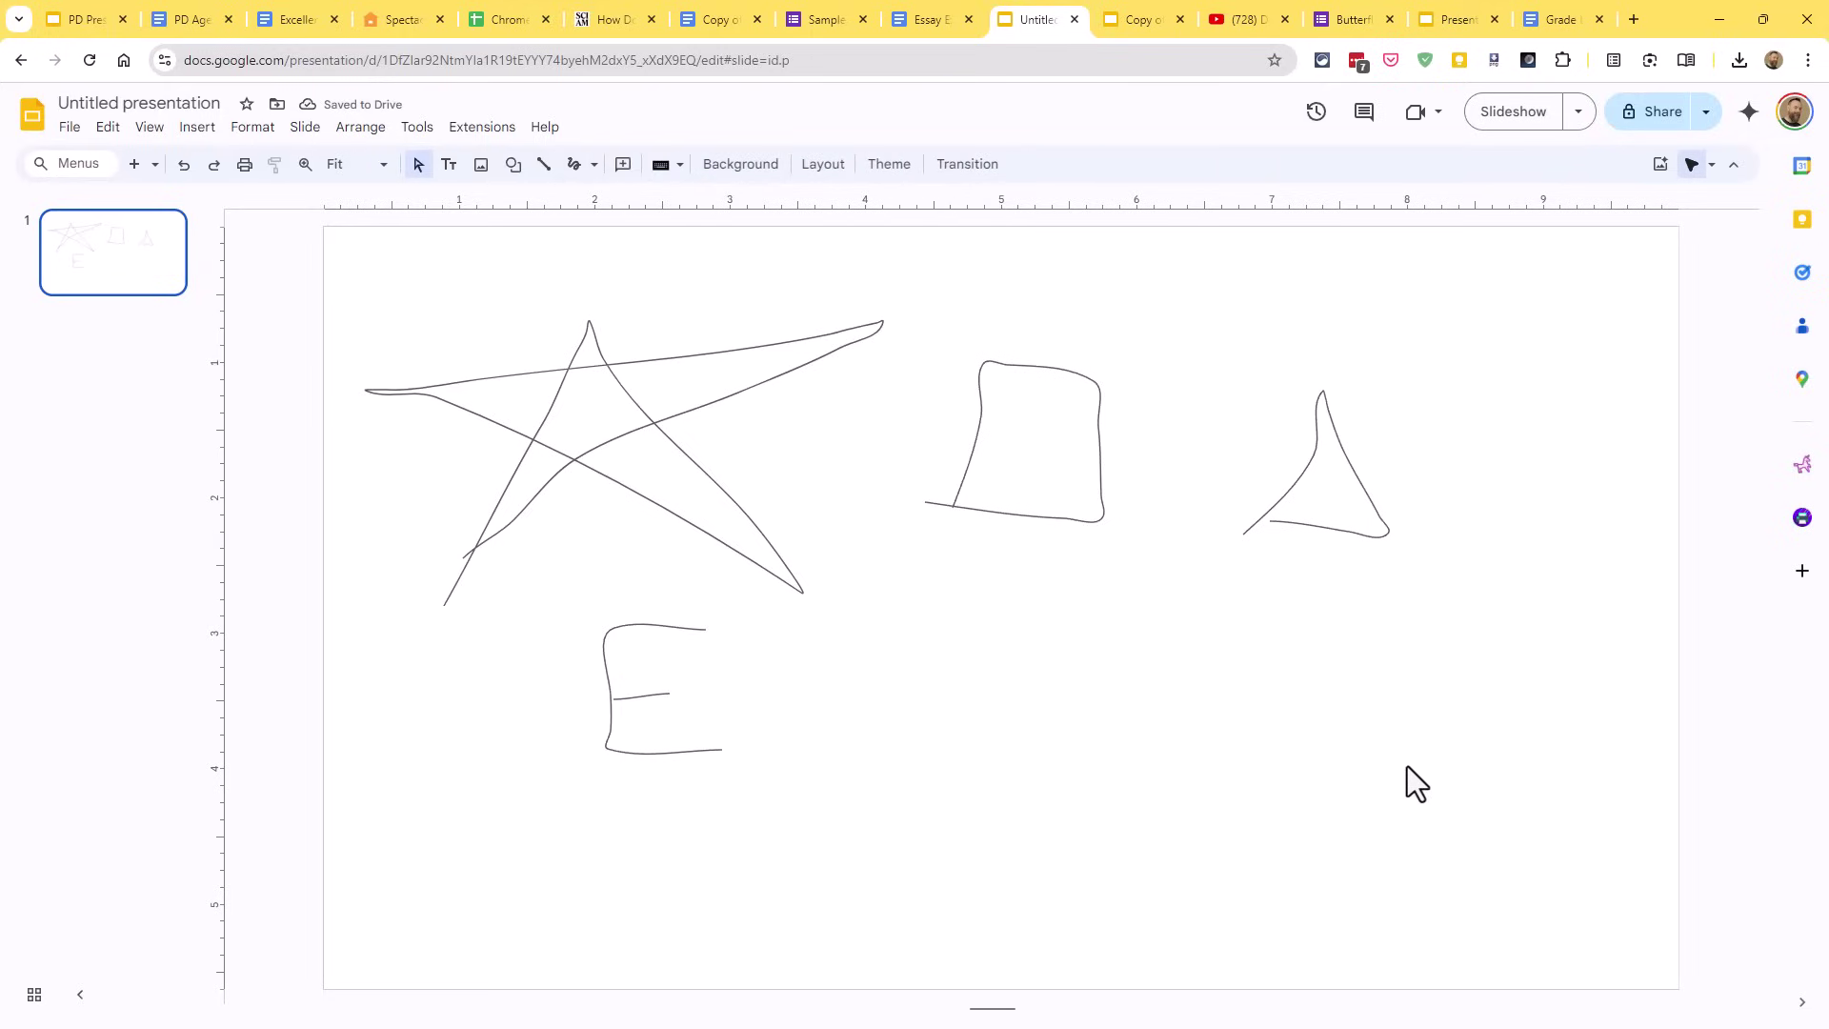
{"action": "mouse_move", "coordinate": [1406, 759]}
{"action": "left_mouse_down"}
{"action": "mouse_move", "coordinate": [739, 535]}
{"action": "mouse_move", "coordinate": [418, 329]}
{"action": "left_mouse_up"}
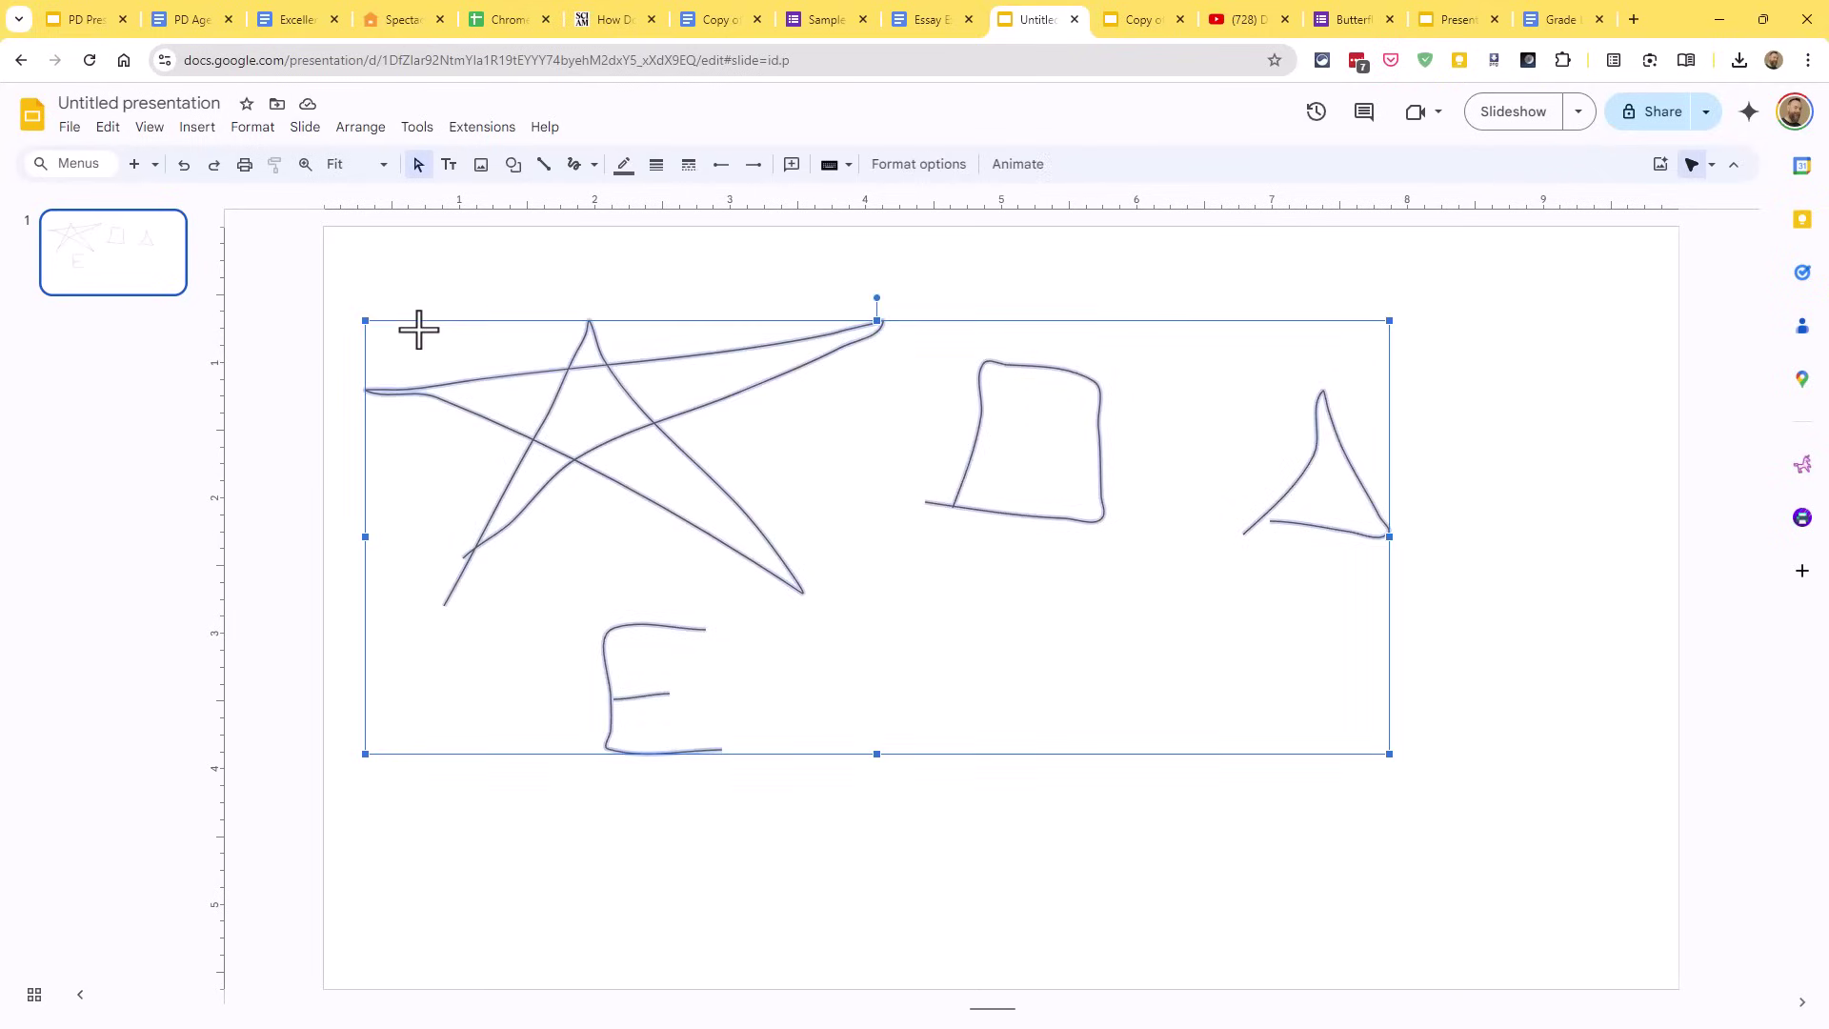
{"action": "key", "text": "Delete"}
Step: Enable Sticky Scribble in Extensity and reload the untitled presentation to apply the change
{"action": "left_click", "coordinate": [57, 17]}
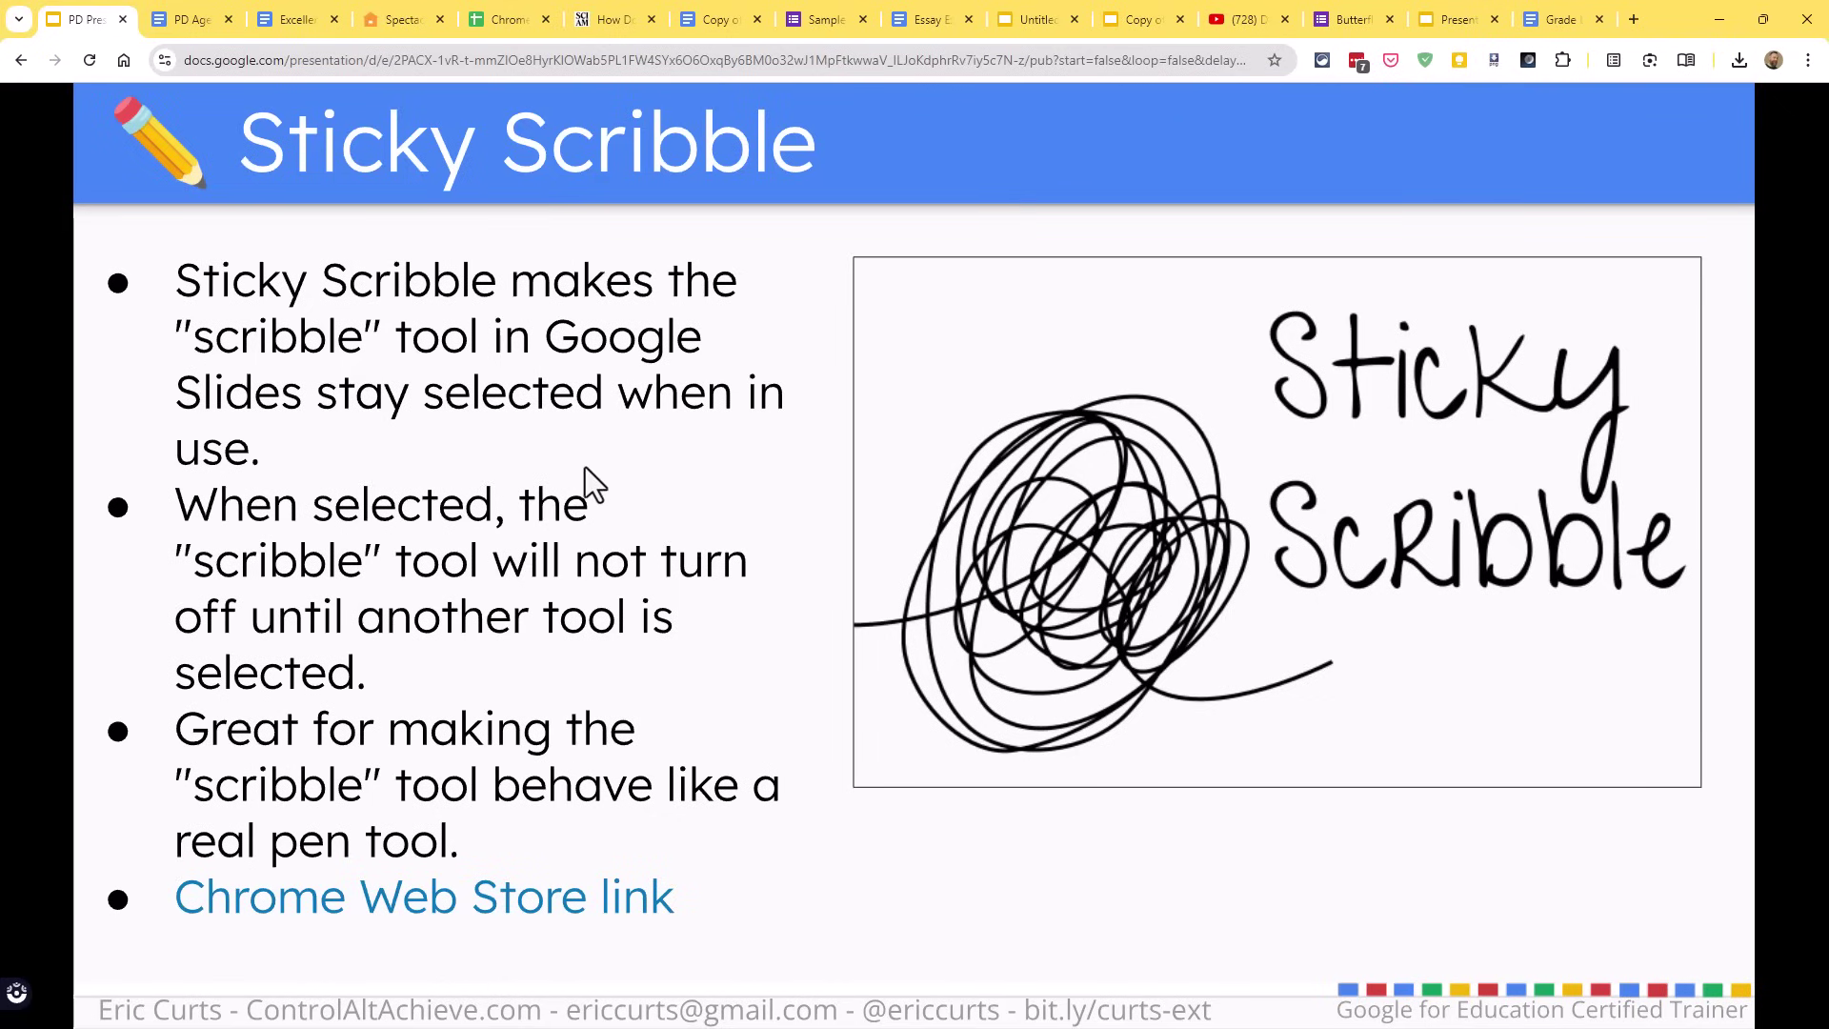
{"action": "left_click", "coordinate": [1324, 61]}
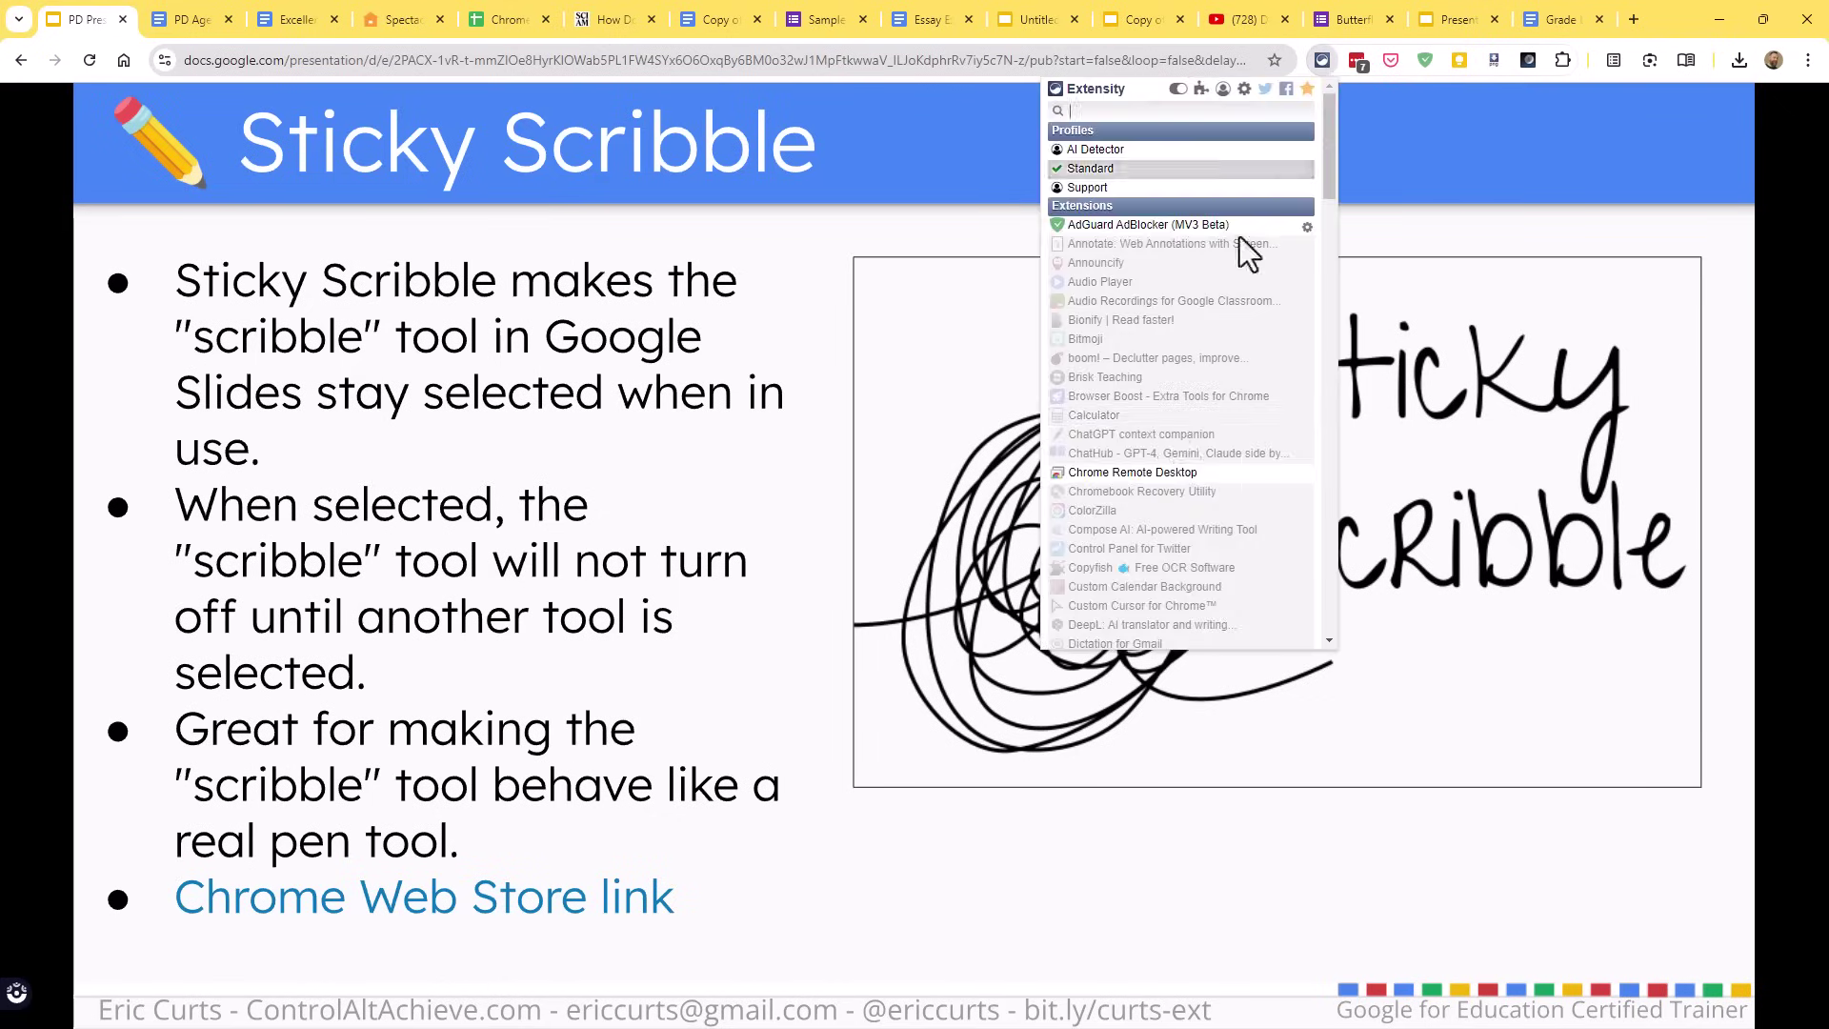
{"action": "scroll", "coordinate": [1184, 466], "scroll_direction": "down", "scroll_amount": 5}
{"action": "scroll", "coordinate": [1181, 467], "scroll_direction": "down", "scroll_amount": 6}
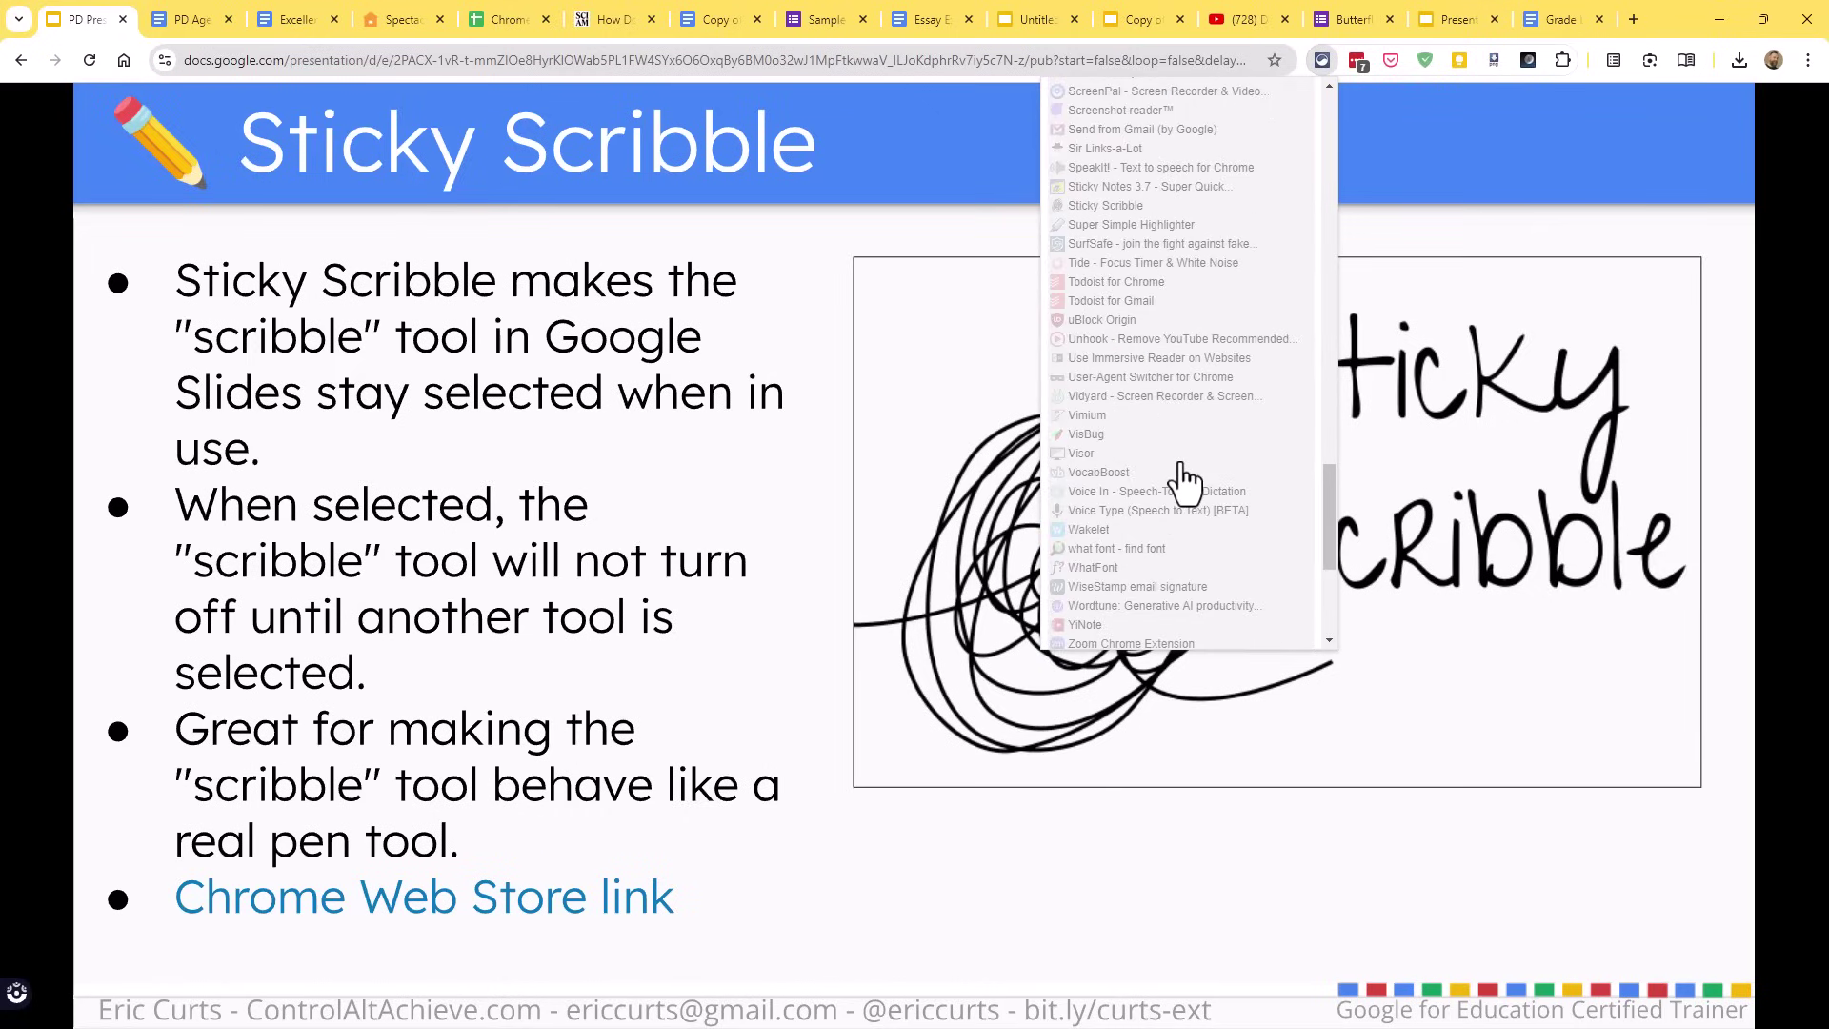
{"action": "scroll", "coordinate": [1181, 448], "scroll_direction": "up", "scroll_amount": 1}
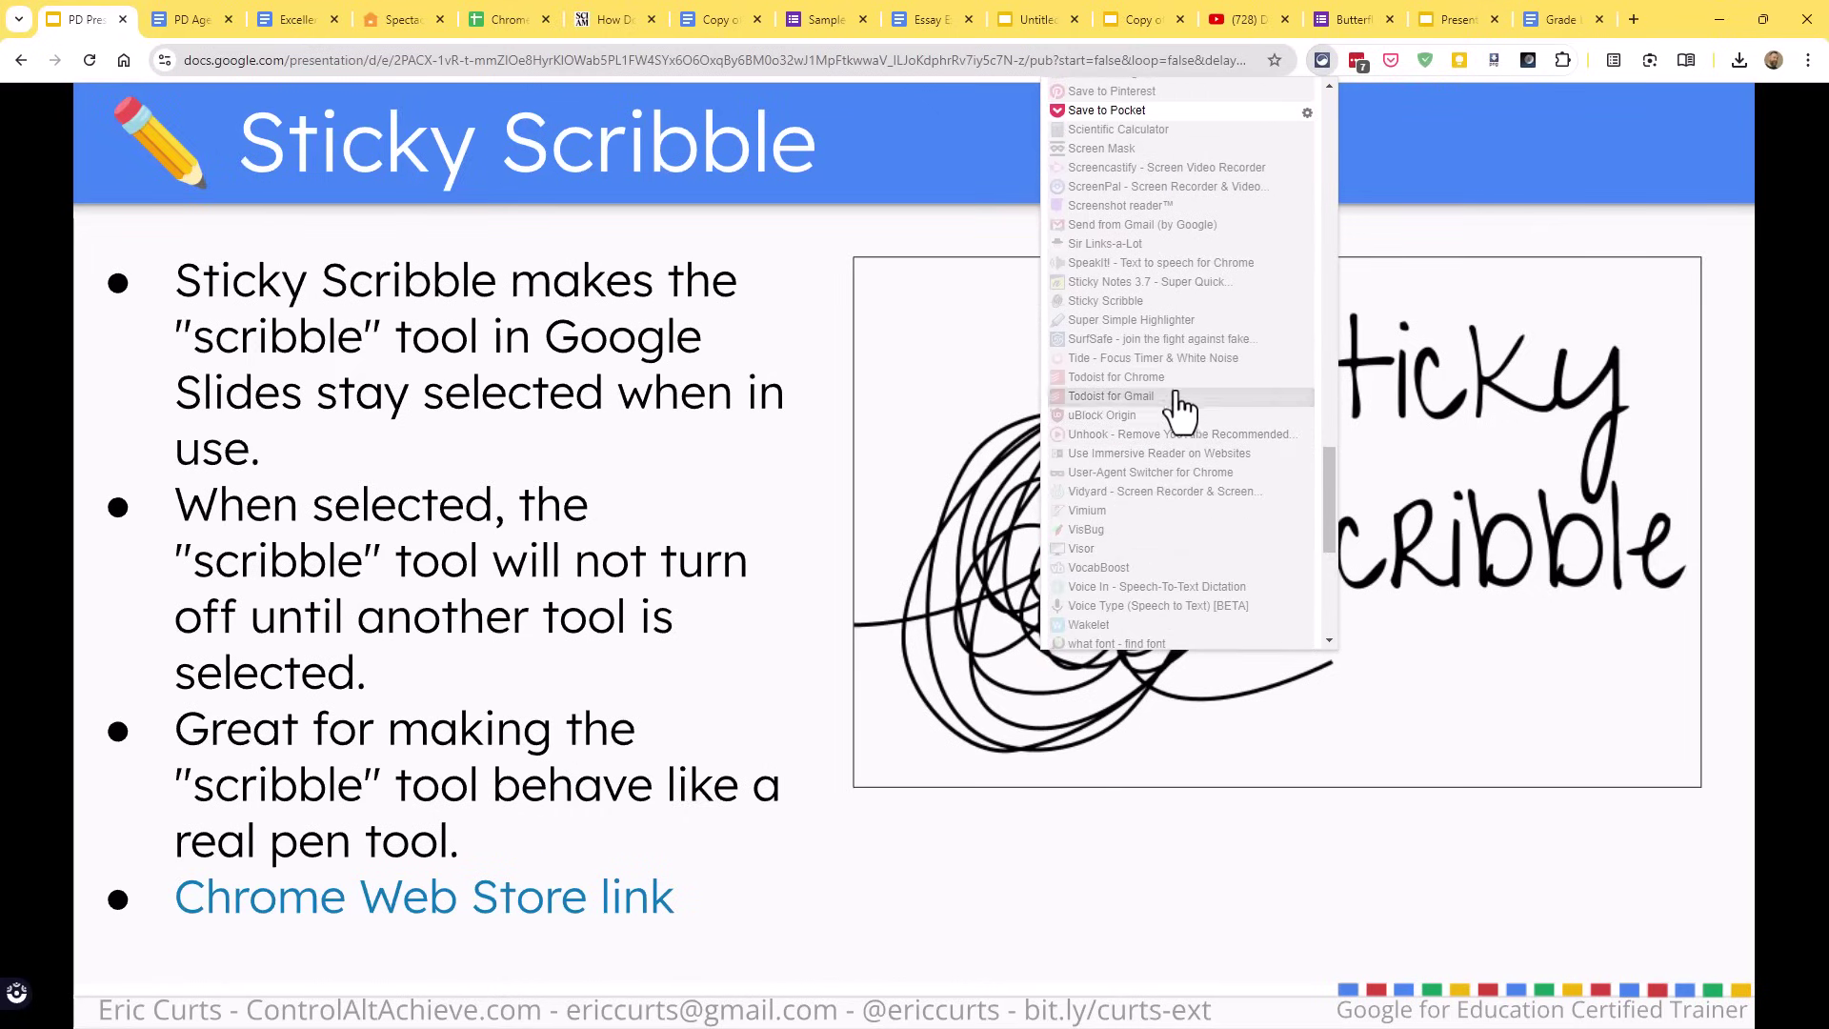
{"action": "left_click", "coordinate": [1034, 6]}
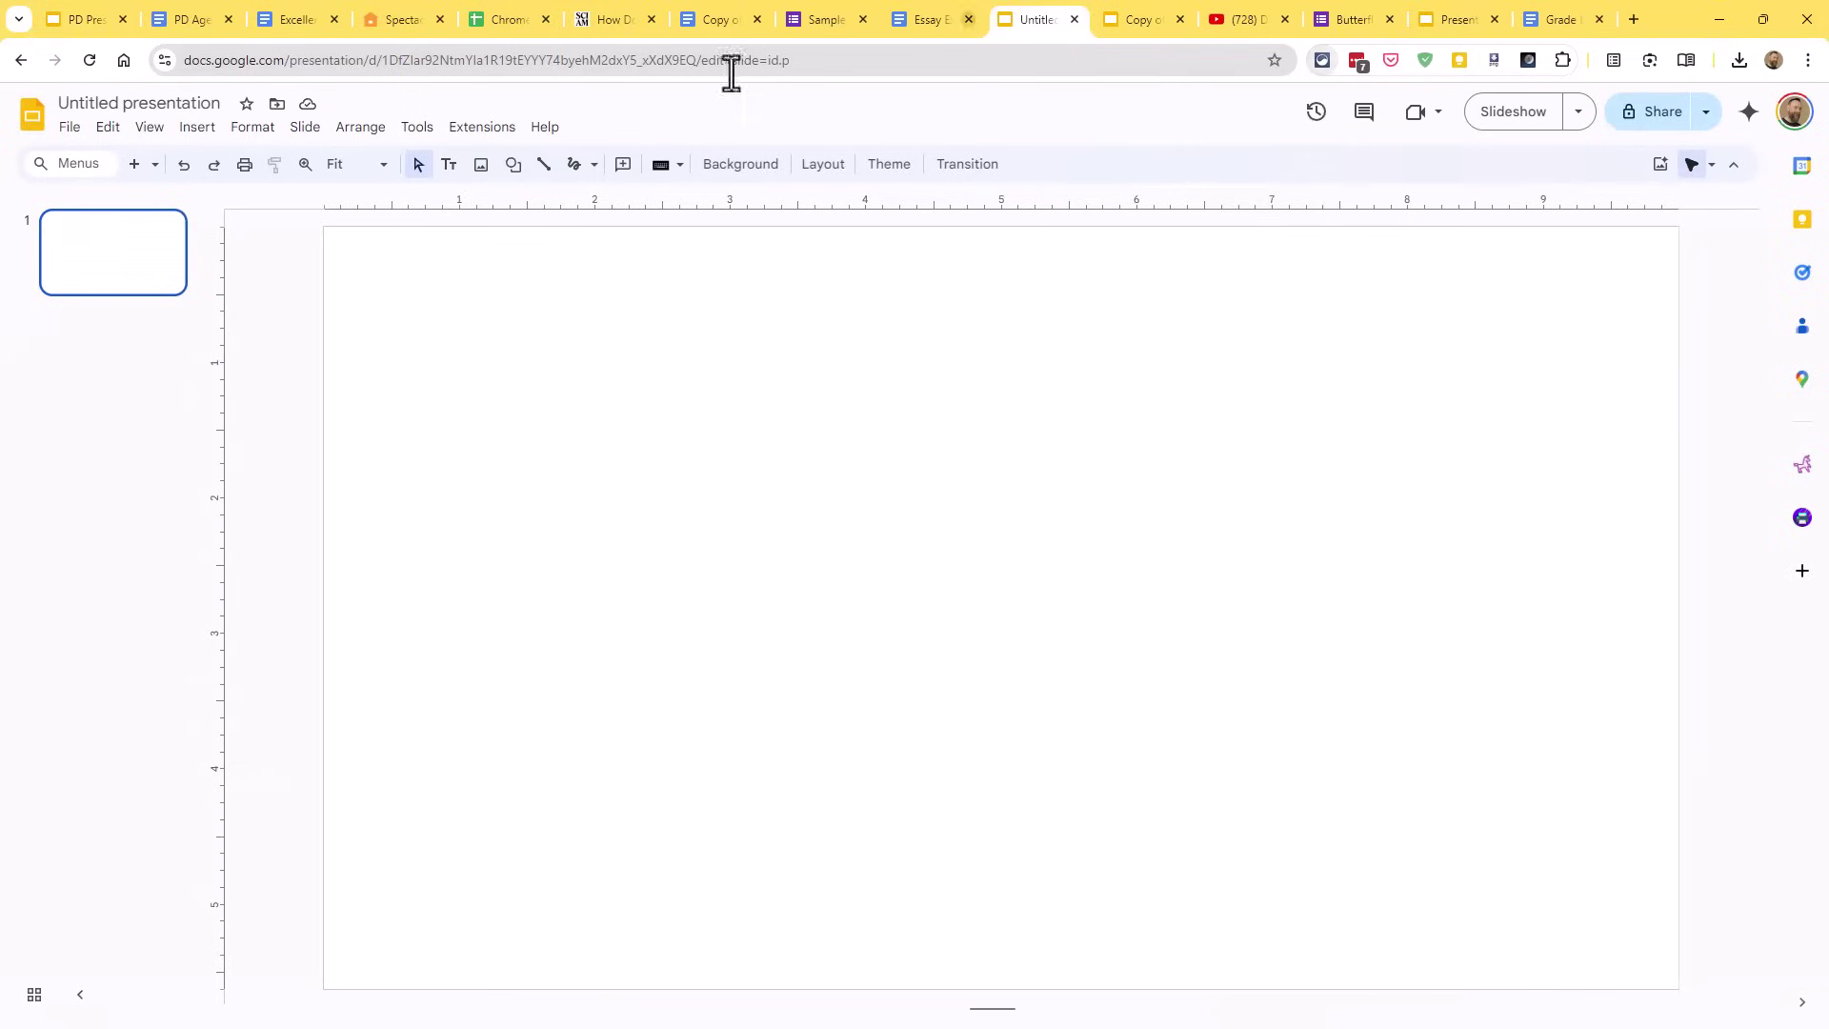
{"action": "left_click", "coordinate": [91, 61]}
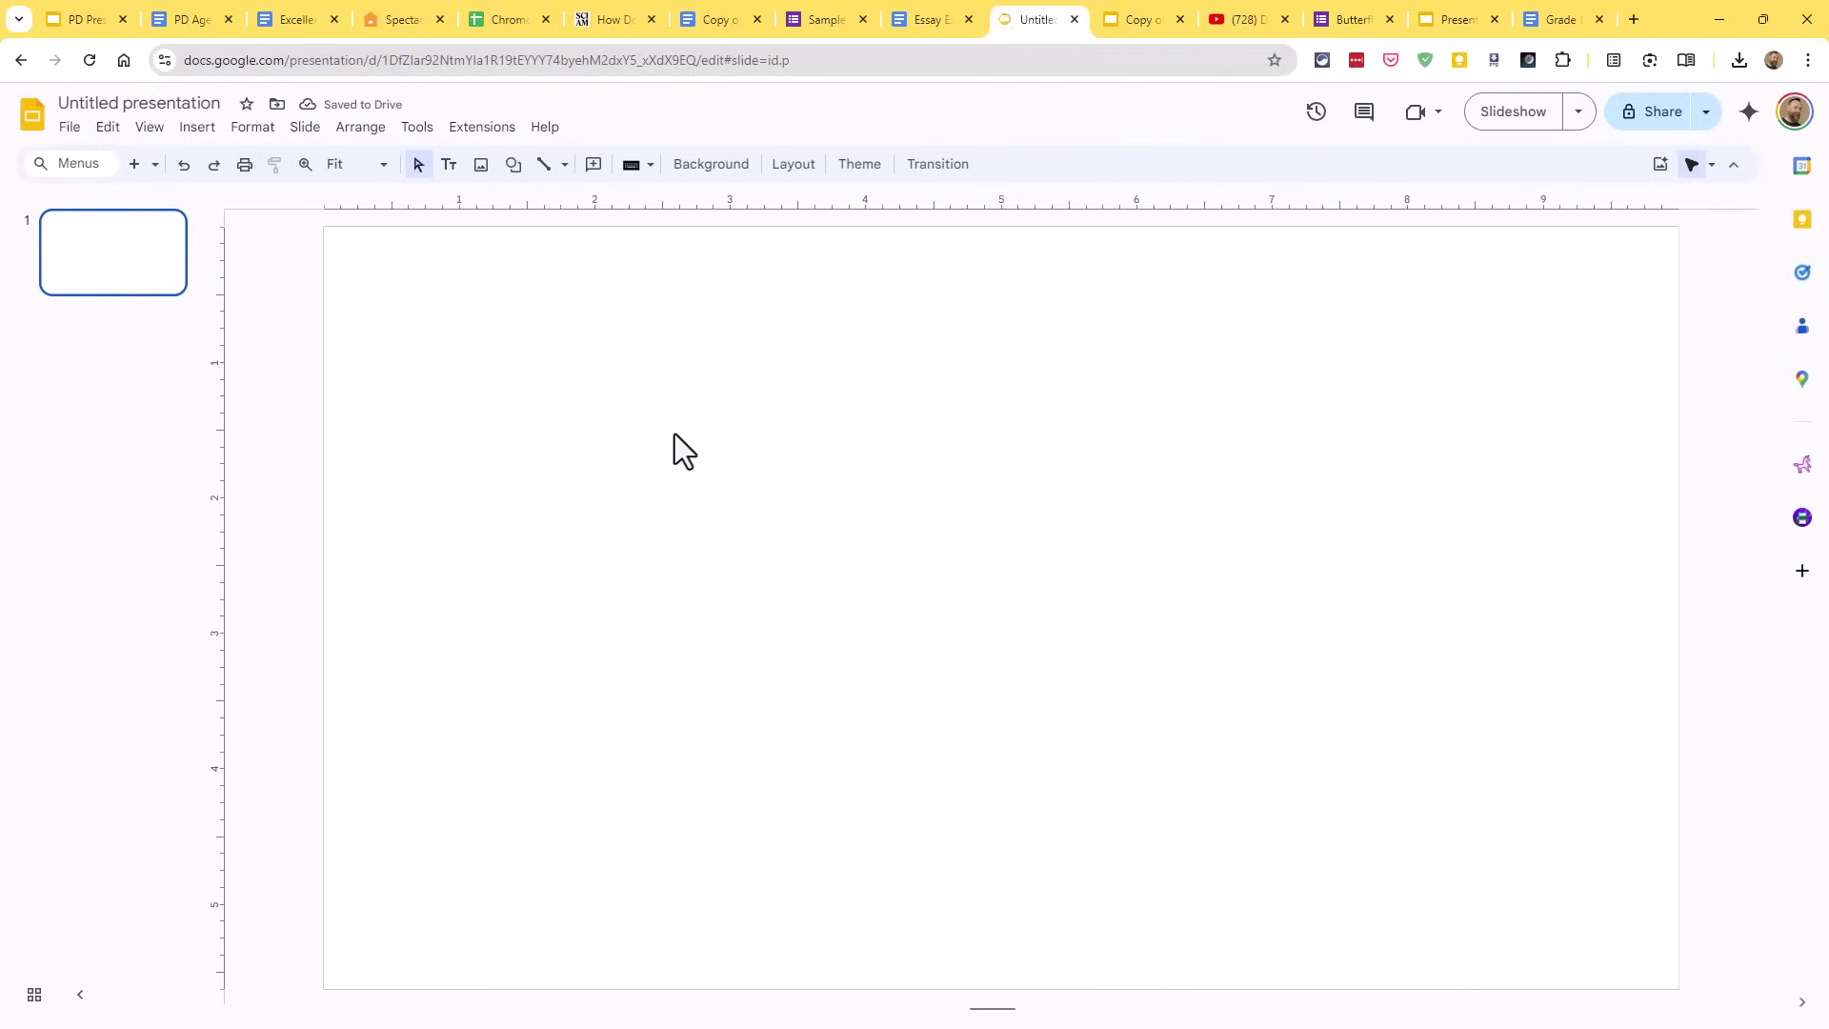
Step: Handwrite the presenter's first name on the slide with consecutive Scribble strokes, and switch back to the Select tool
{"action": "left_click", "coordinate": [564, 167]}
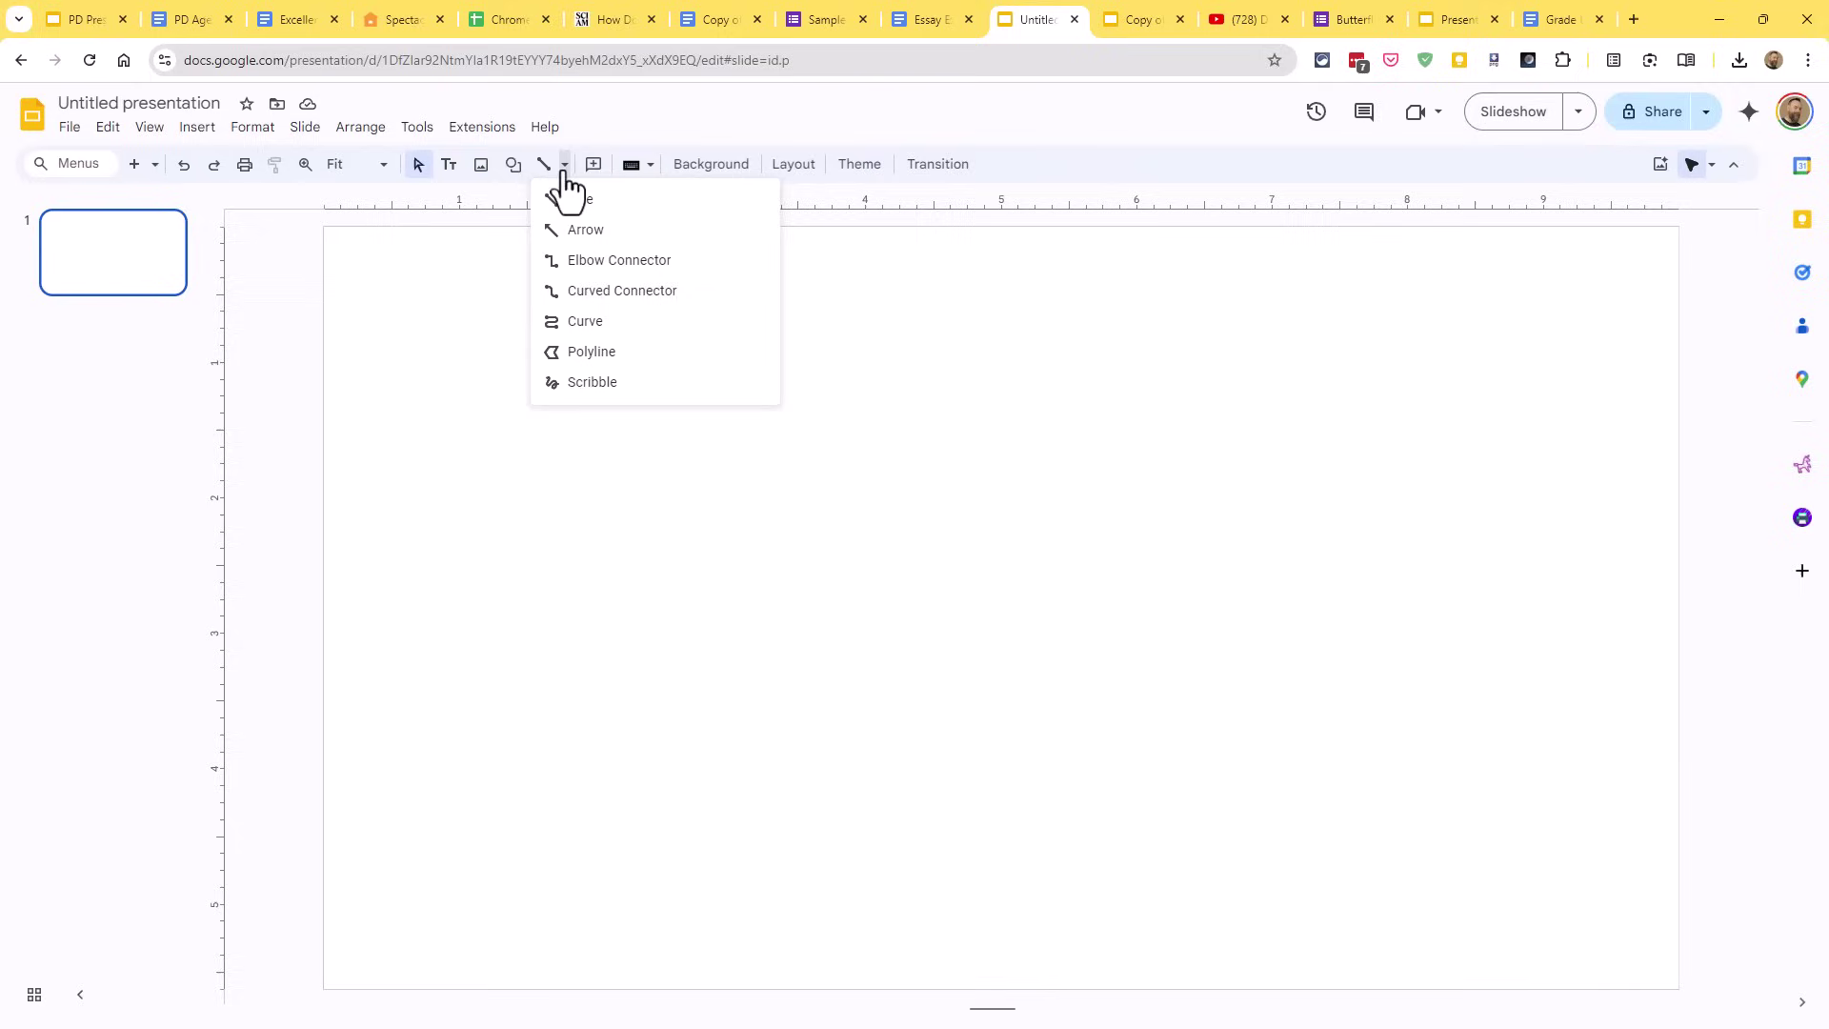
{"action": "left_click", "coordinate": [591, 383]}
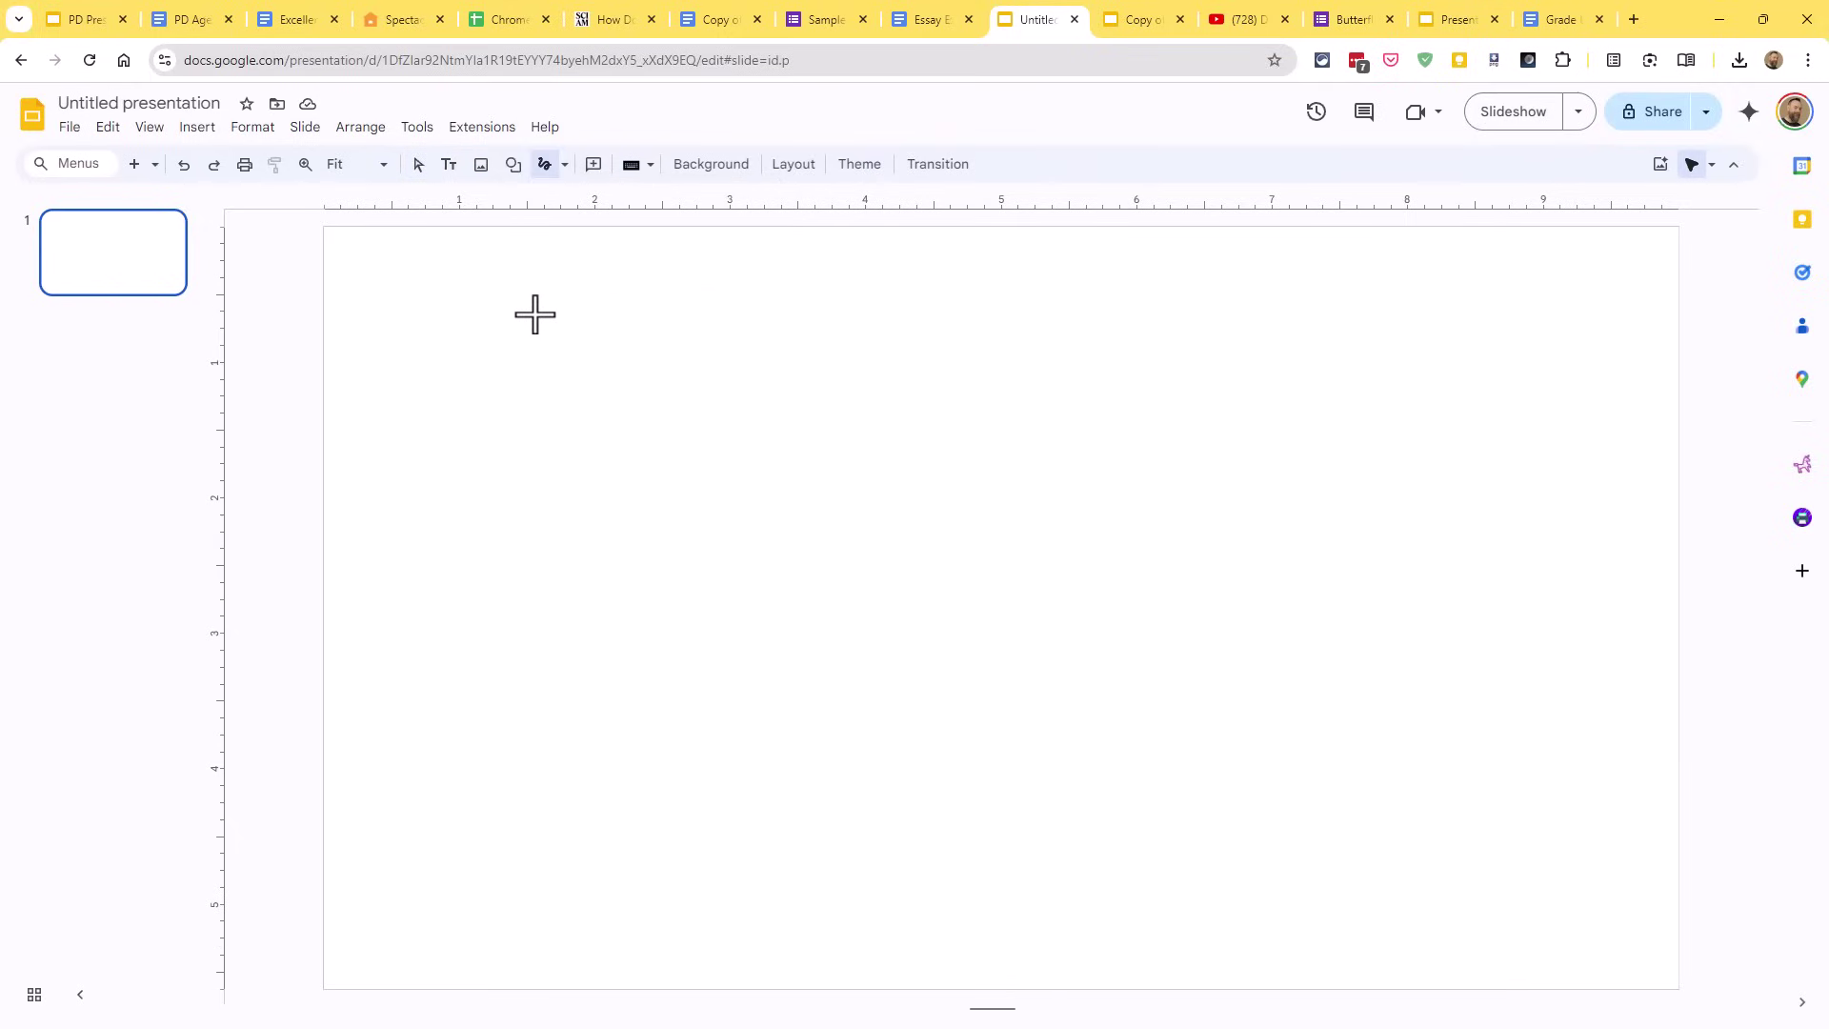
{"action": "mouse_move", "coordinate": [546, 310]}
{"action": "left_mouse_down"}
{"action": "mouse_move", "coordinate": [514, 311]}
{"action": "mouse_move", "coordinate": [441, 420]}
{"action": "mouse_move", "coordinate": [540, 425]}
{"action": "left_mouse_up"}
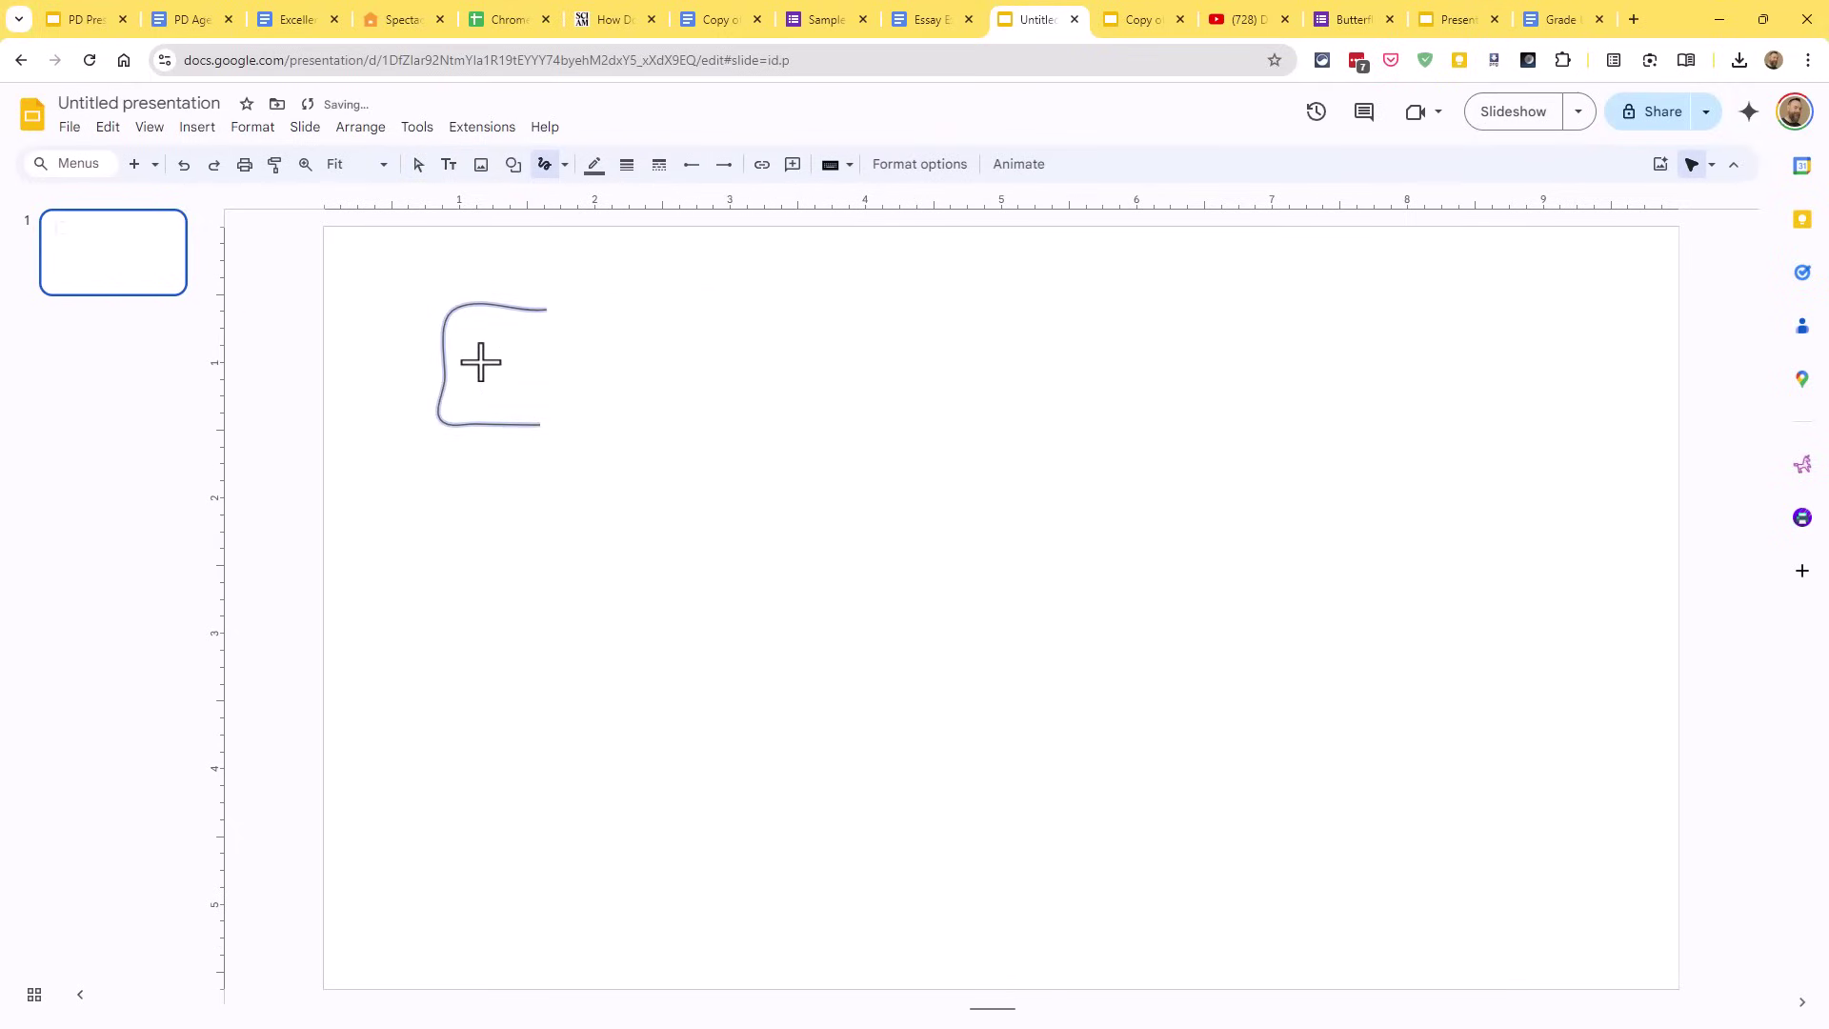
{"action": "mouse_move", "coordinate": [443, 362]}
{"action": "left_mouse_down"}
{"action": "mouse_move", "coordinate": [600, 368]}
{"action": "mouse_move", "coordinate": [667, 420]}
{"action": "left_mouse_up"}
{"action": "left_click_drag", "start_coordinate": [670, 312], "coordinate": [666, 312]}
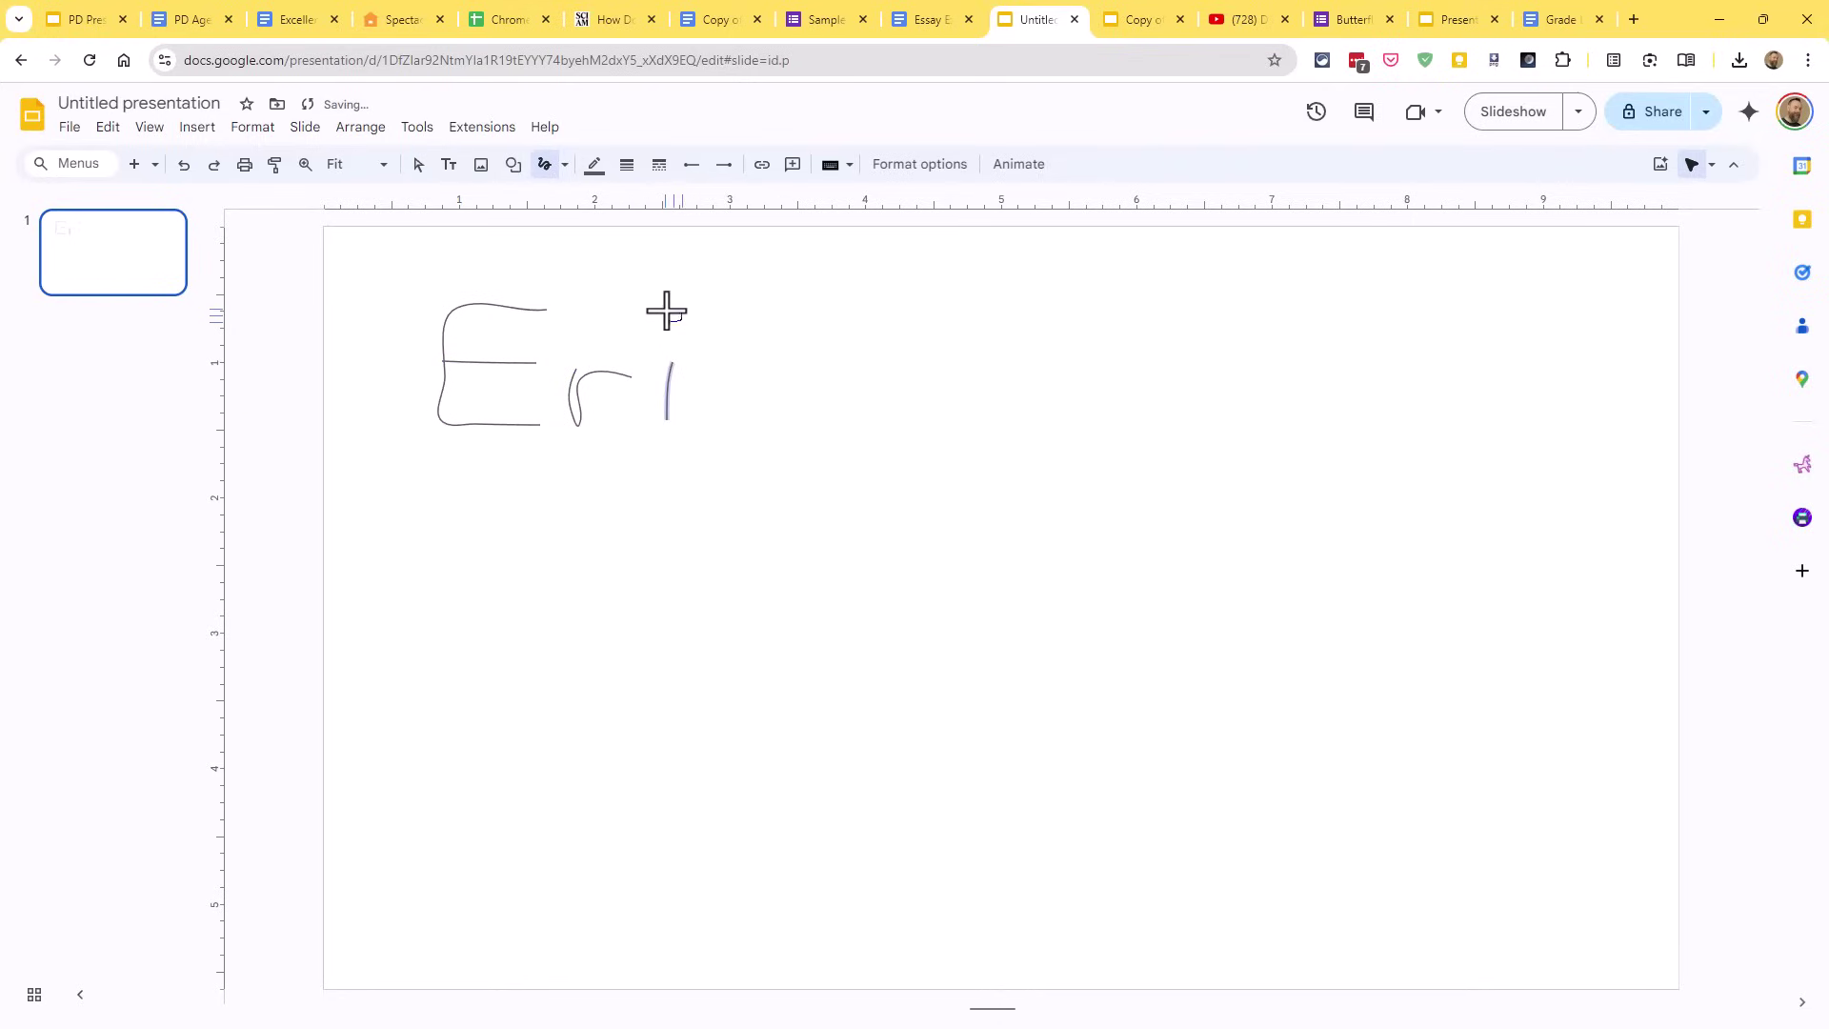
{"action": "mouse_move", "coordinate": [743, 362]}
{"action": "left_mouse_down"}
{"action": "mouse_move", "coordinate": [718, 416]}
{"action": "mouse_move", "coordinate": [779, 431]}
{"action": "left_mouse_up"}
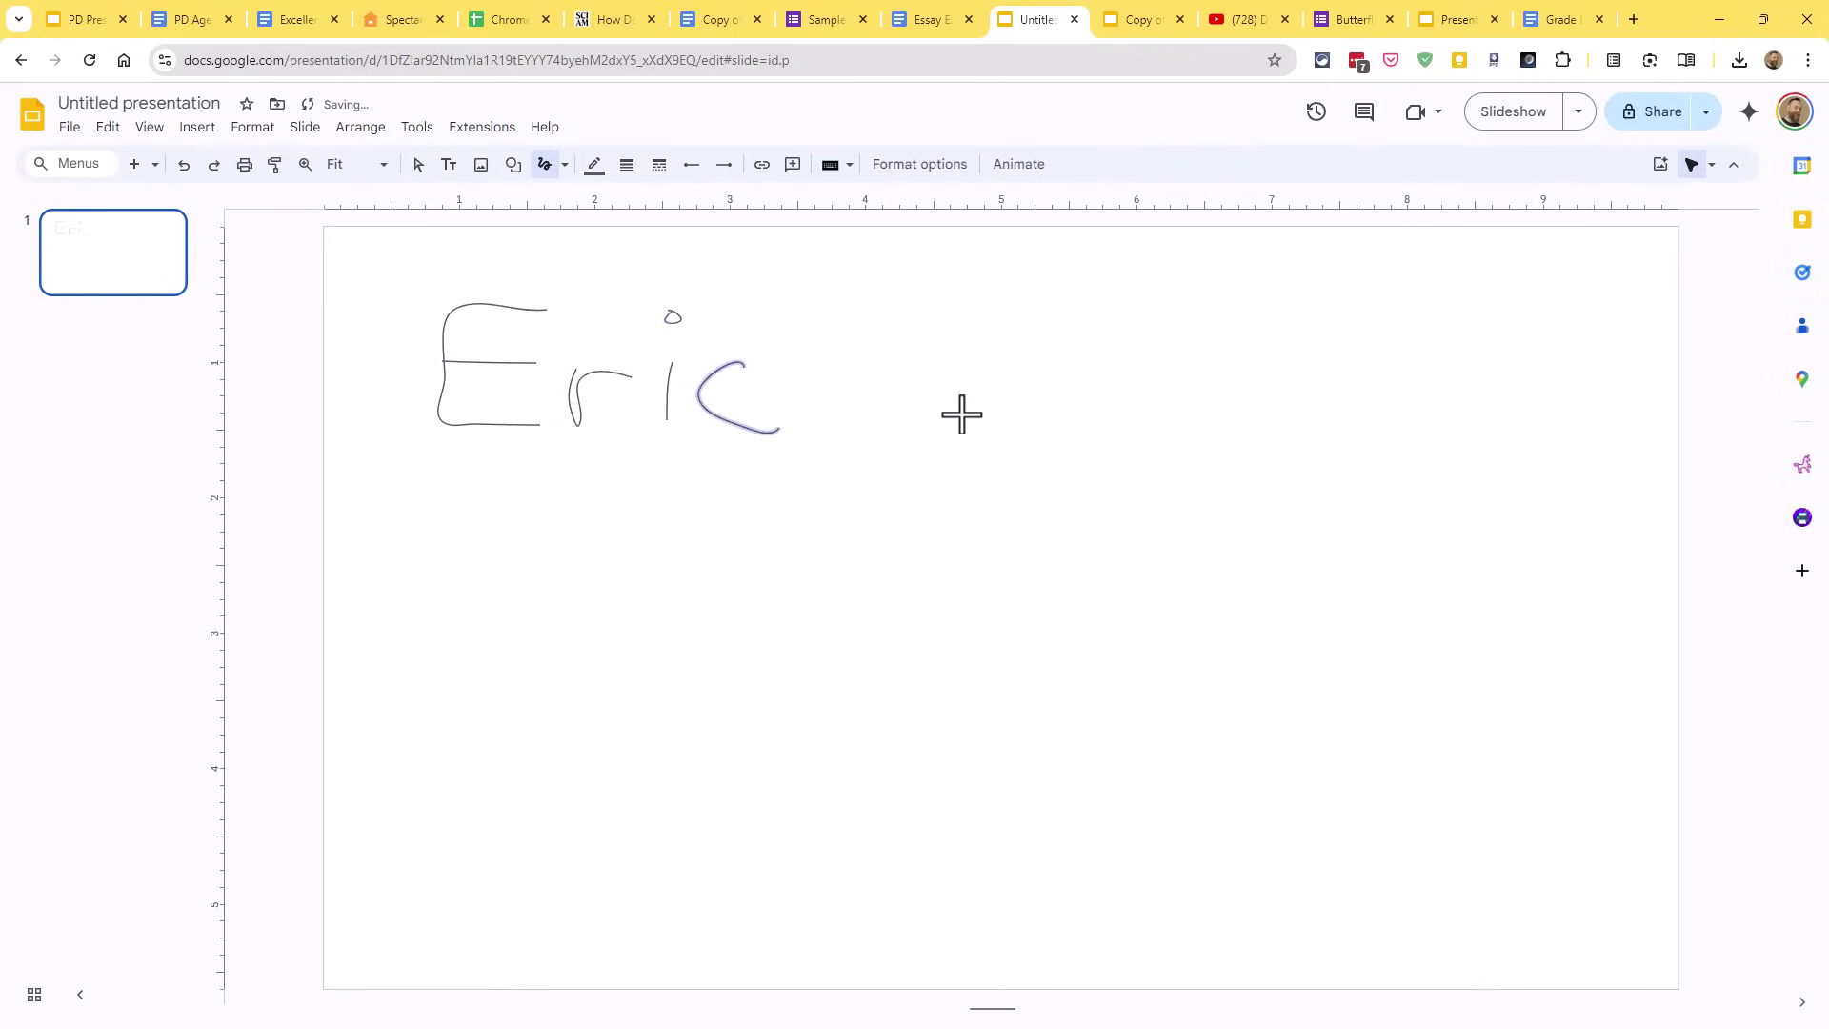
{"action": "left_click", "coordinate": [553, 169]}
{"action": "left_click", "coordinate": [419, 166]}
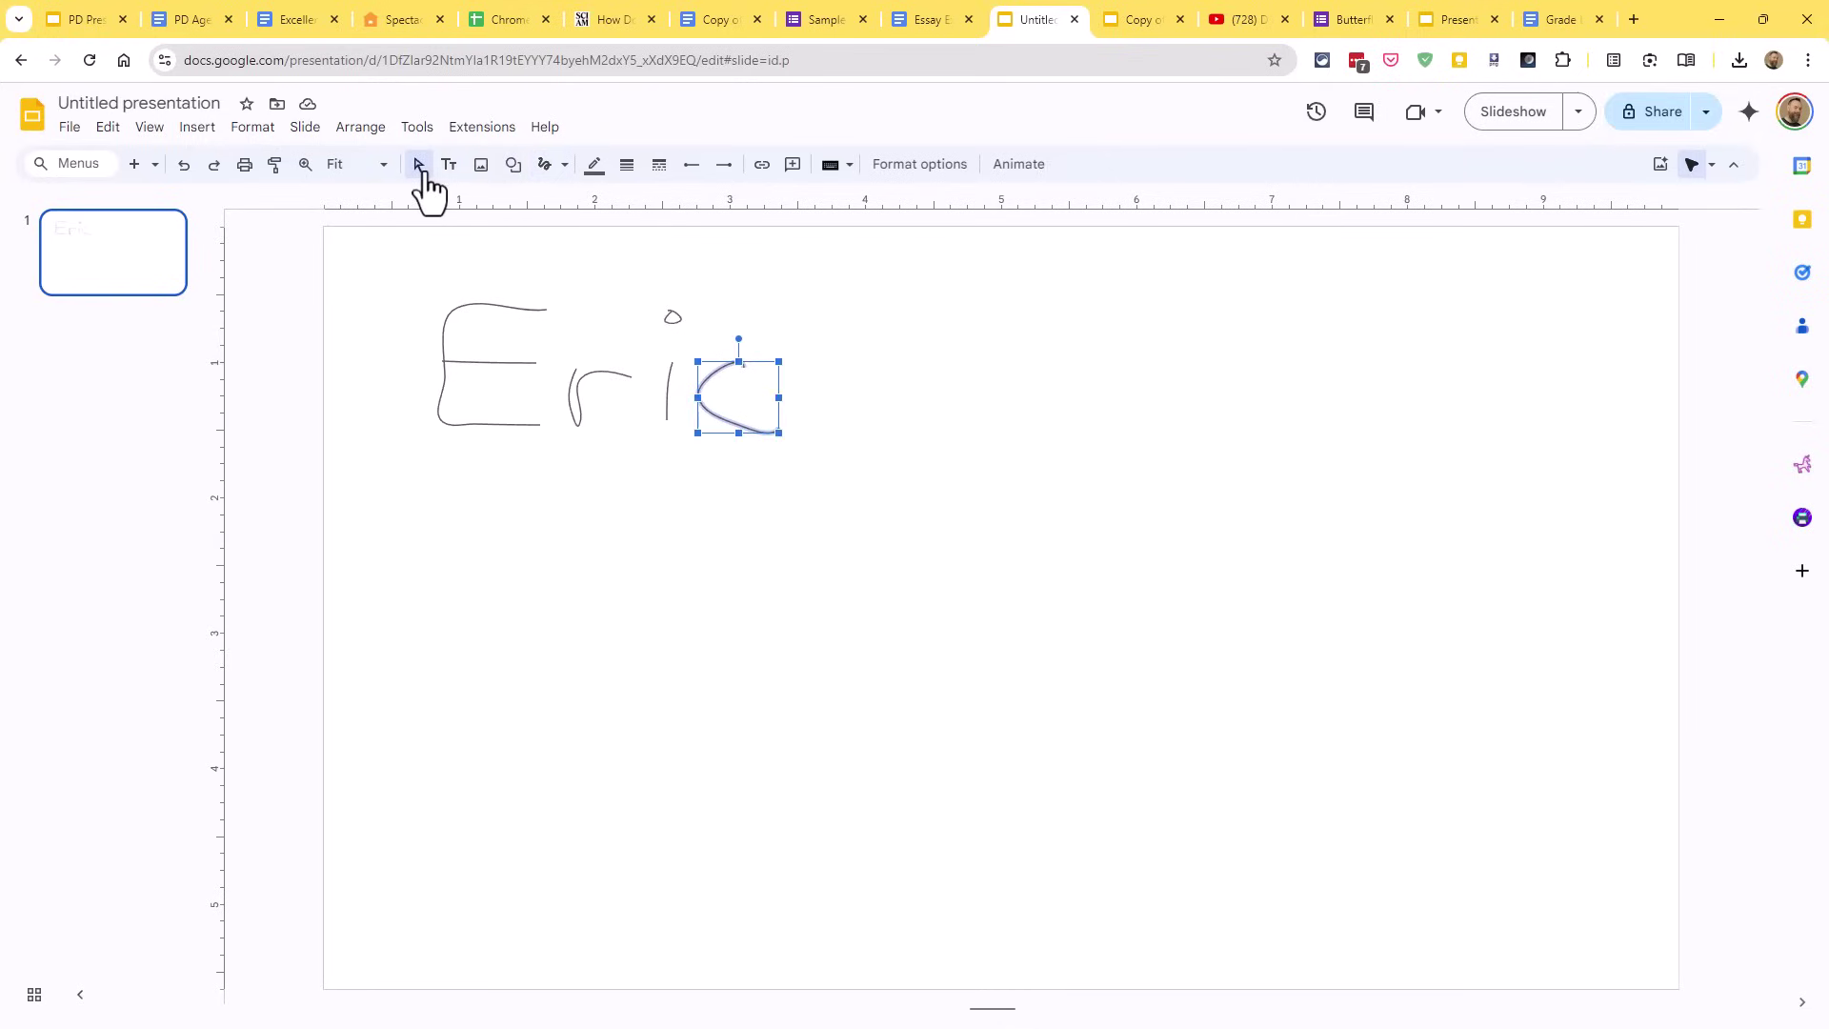
{"action": "left_click", "coordinate": [720, 635]}
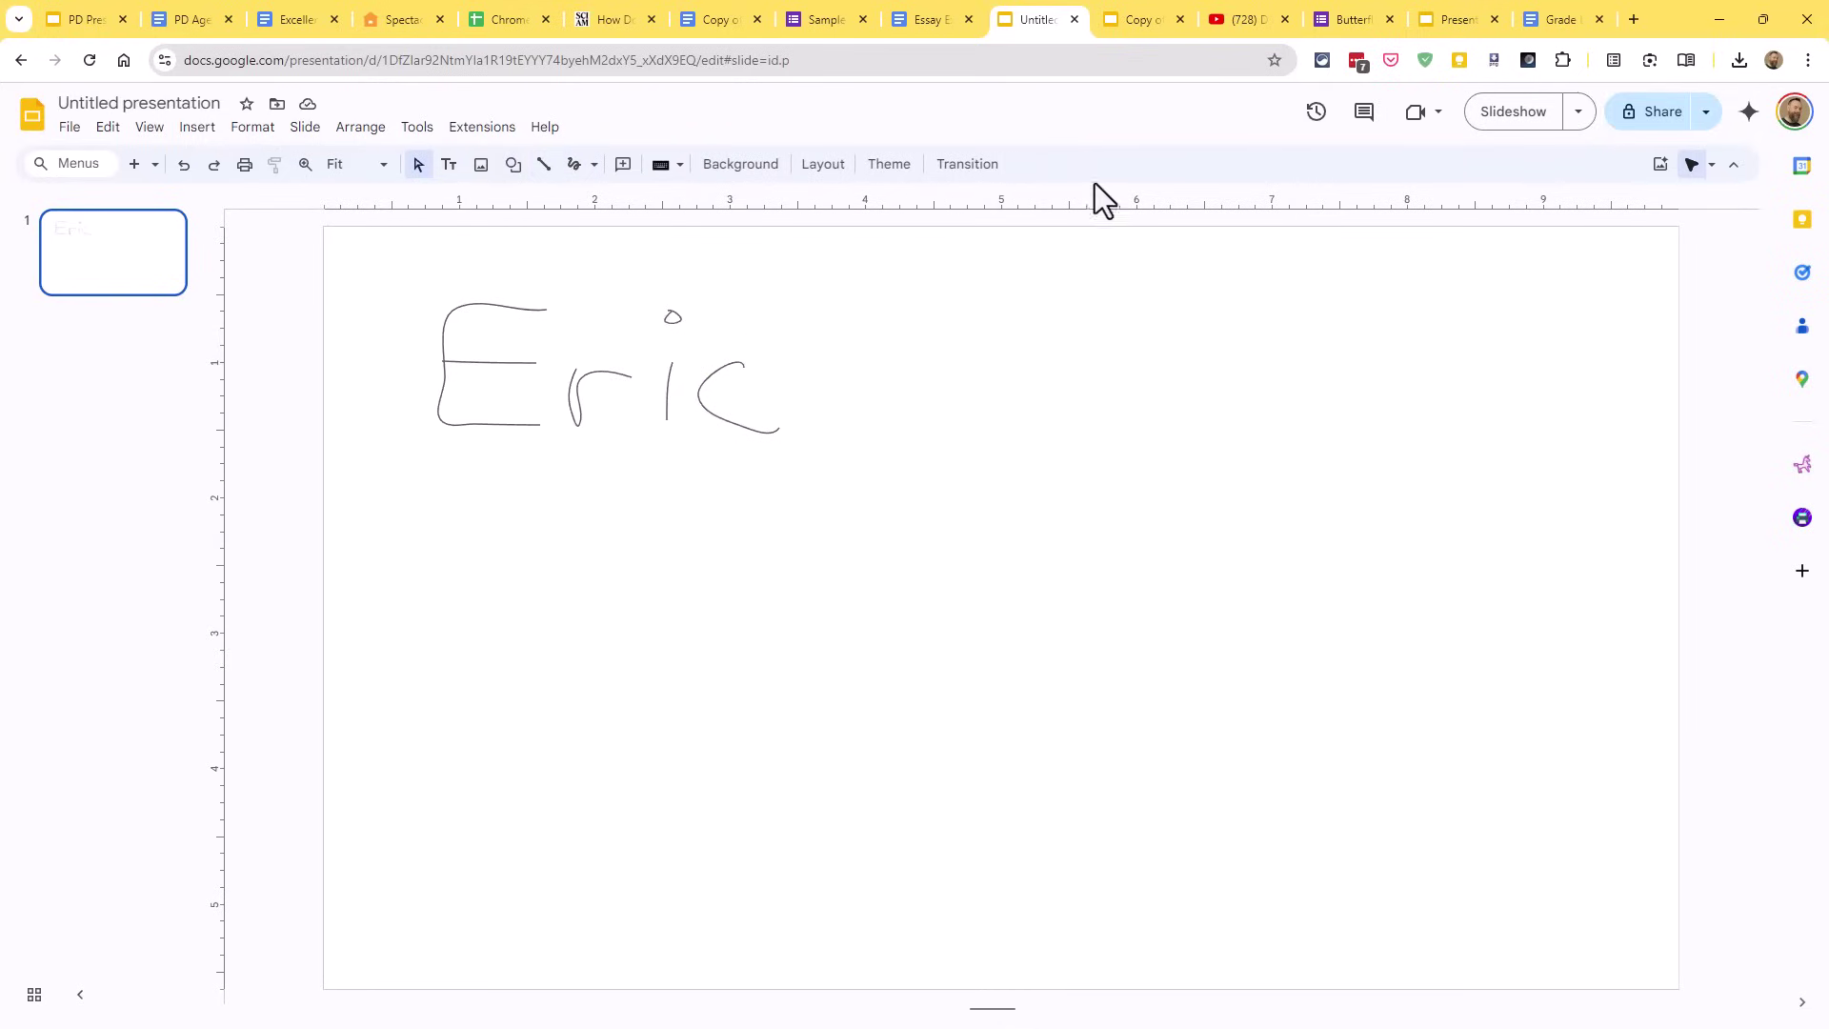
Step: In Copy of Jam Slides Template, pick the second-thickest red pen and scribble a rough square about 1.1 inches wide on slide 2
{"action": "left_click", "coordinate": [1142, 20]}
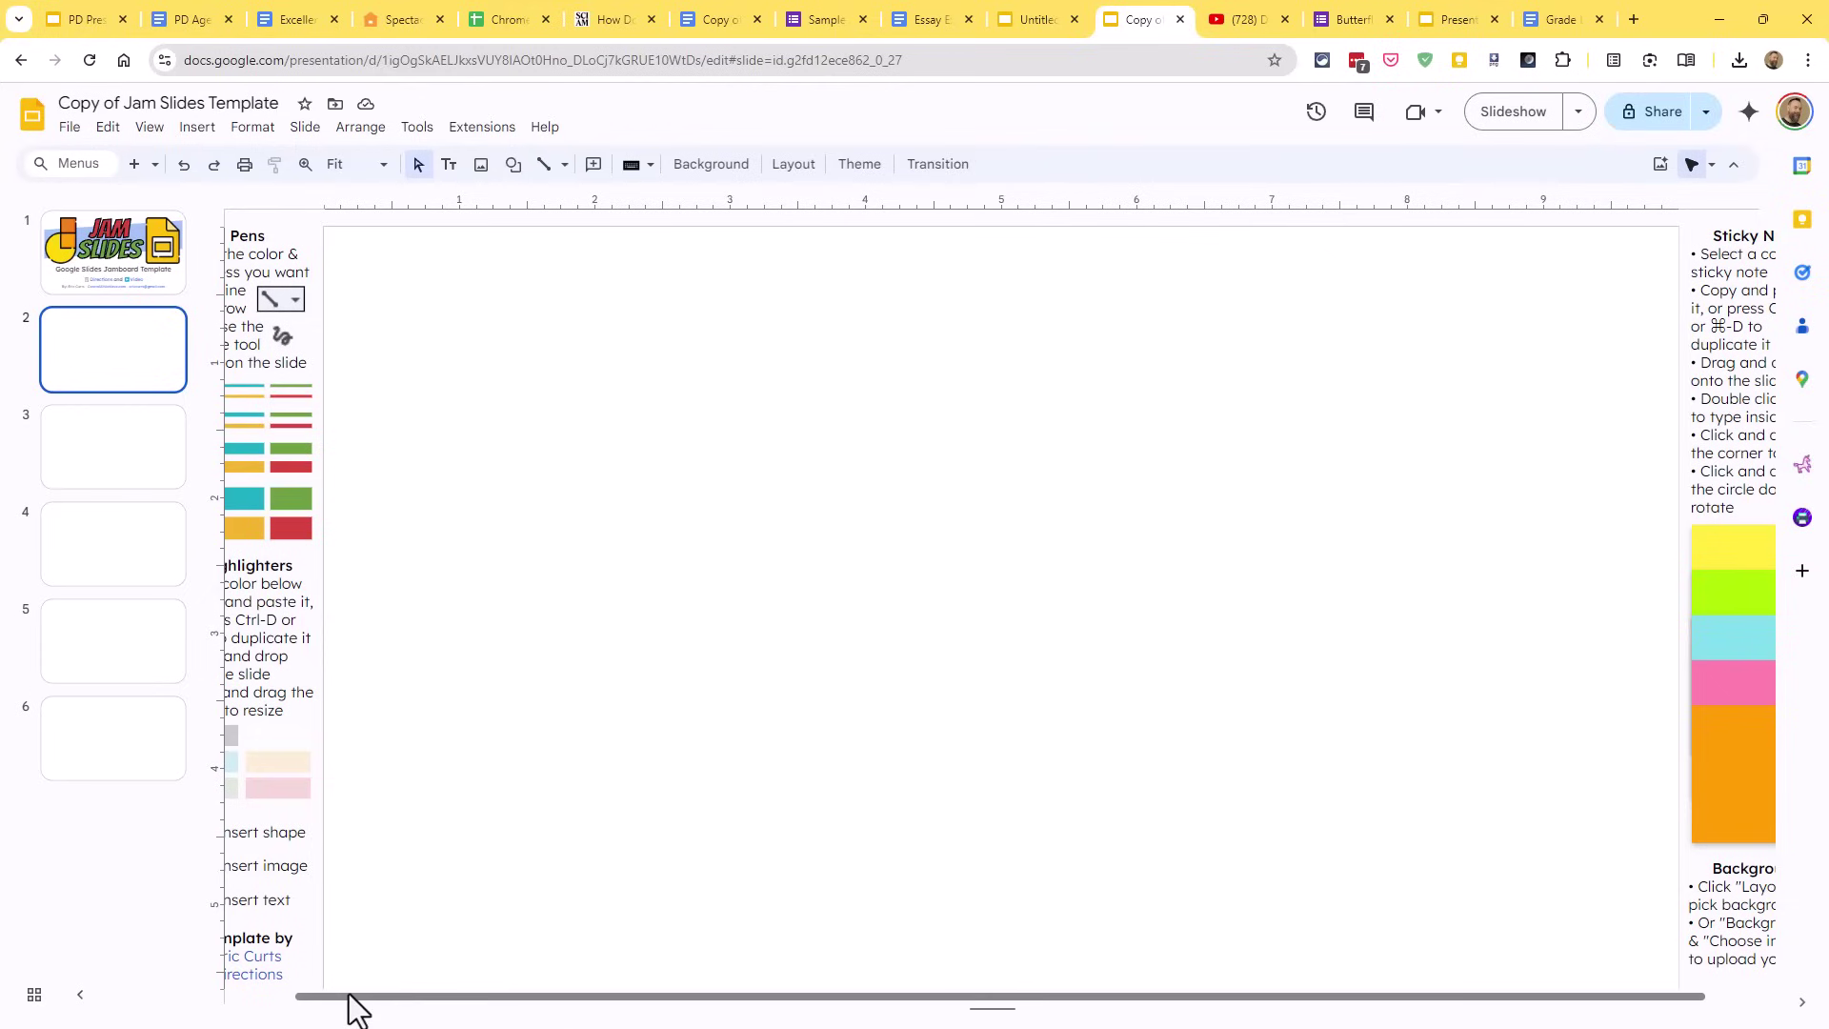
{"action": "left_click_drag", "start_coordinate": [348, 996], "coordinate": [277, 996]}
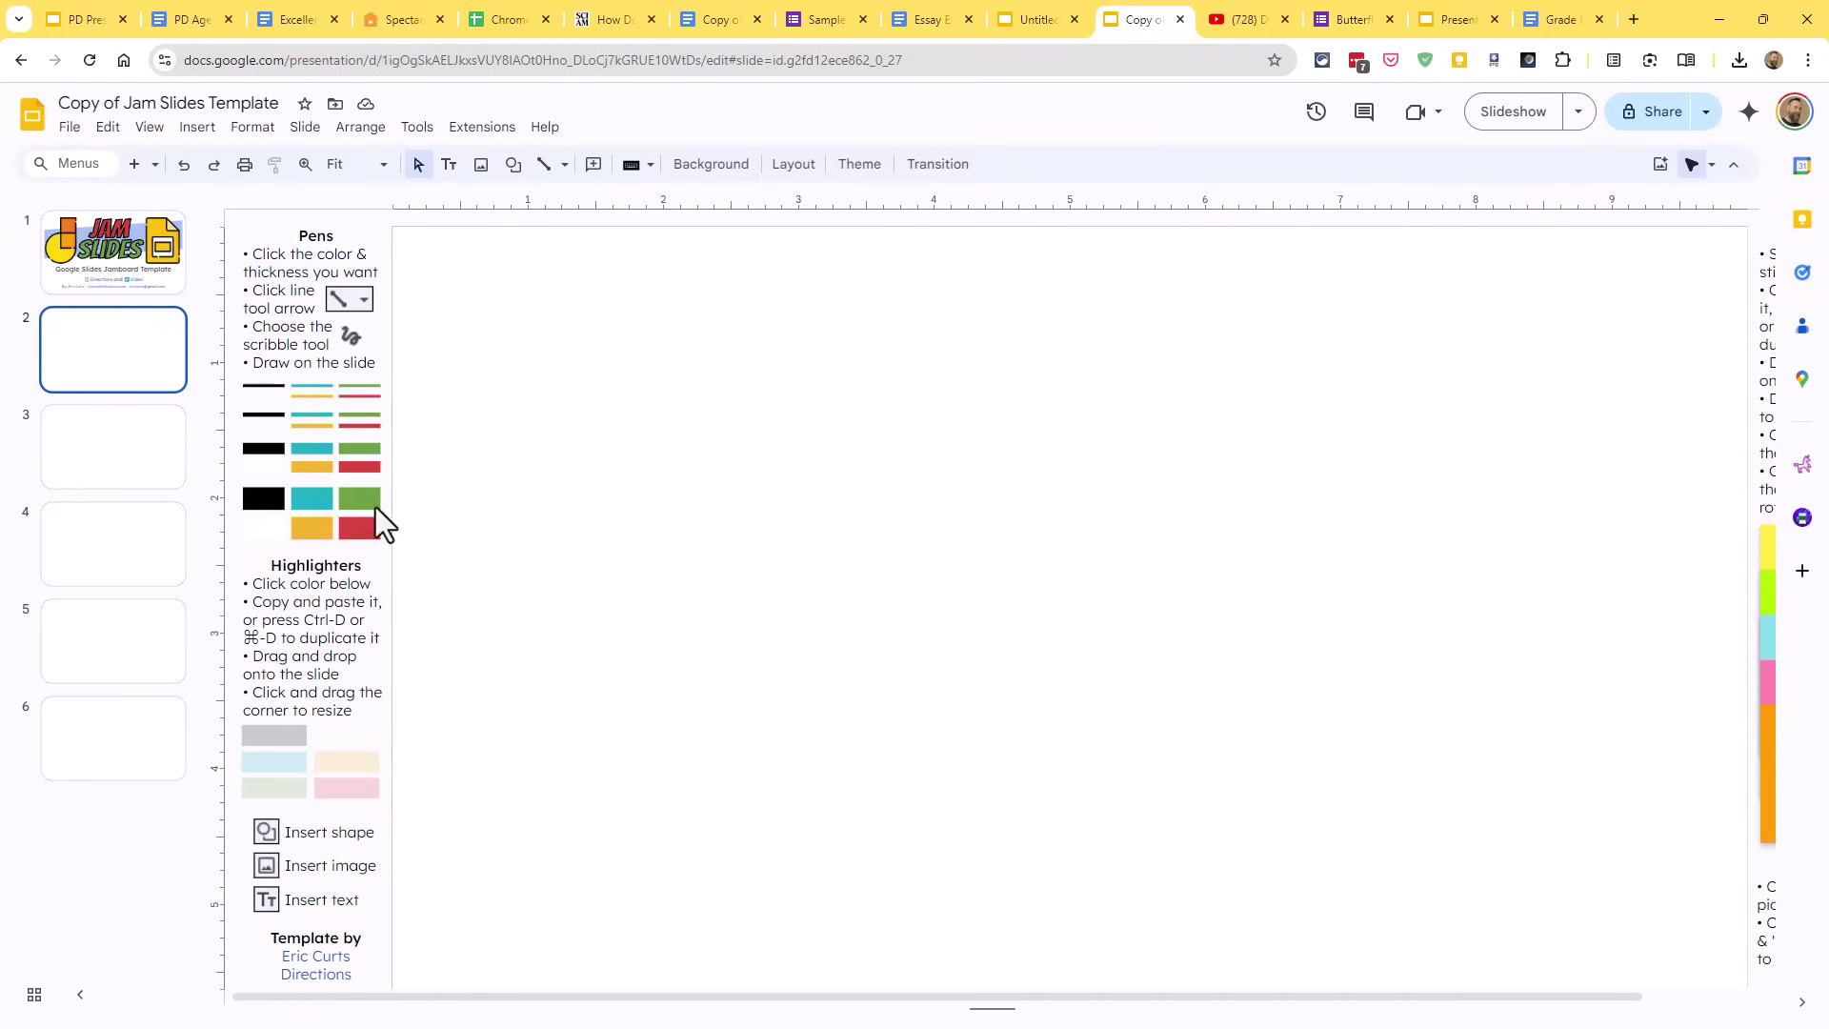
{"action": "left_click", "coordinate": [351, 466]}
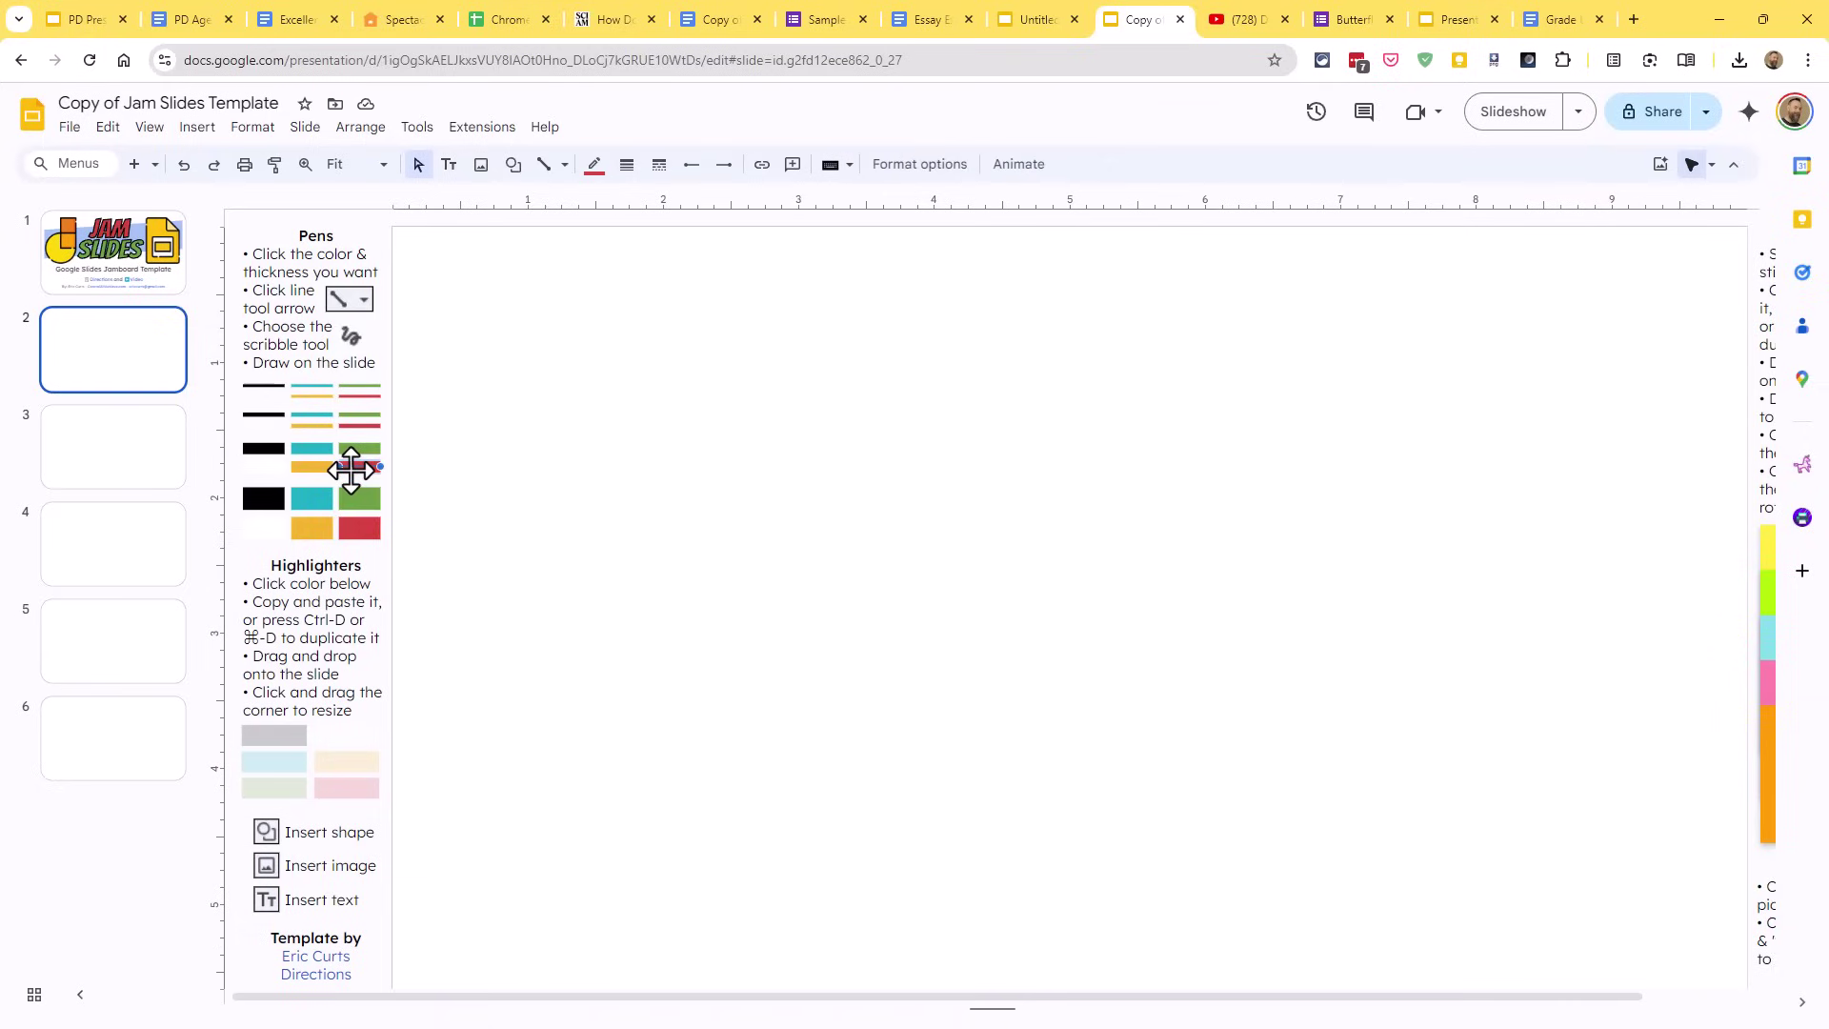
{"action": "left_click", "coordinate": [568, 168]}
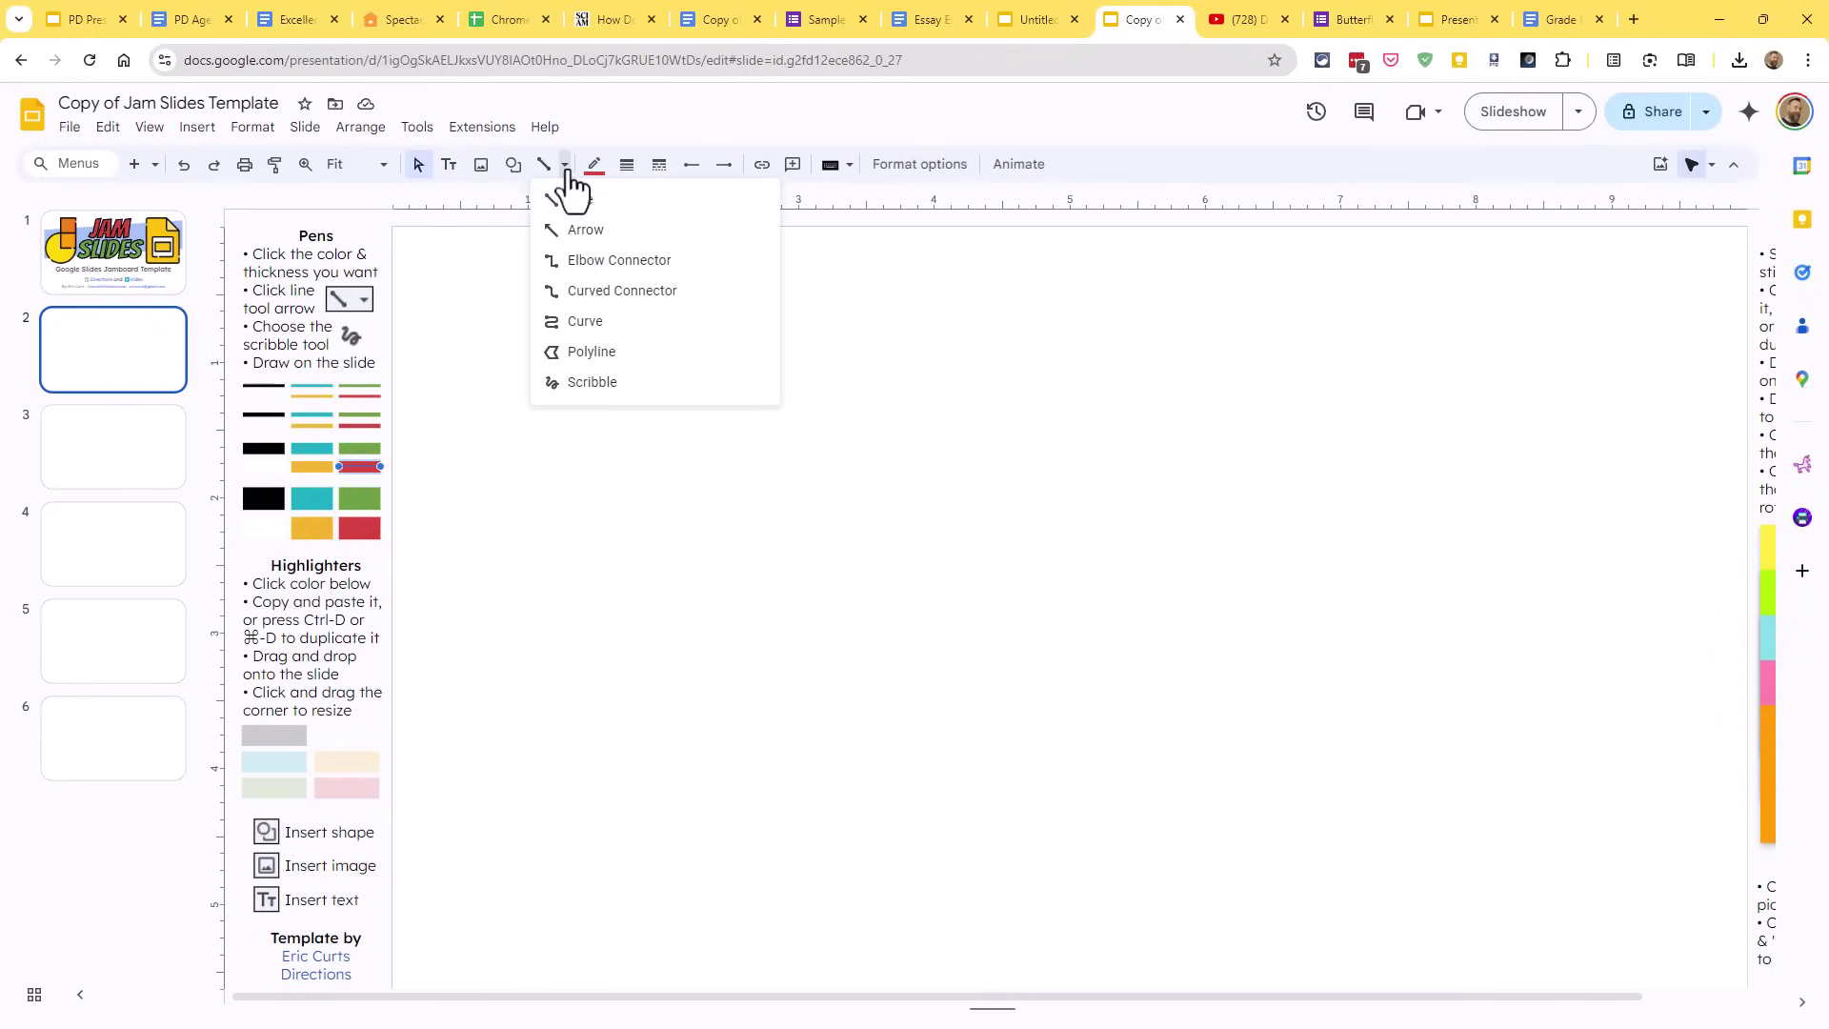
{"action": "left_click", "coordinate": [598, 382]}
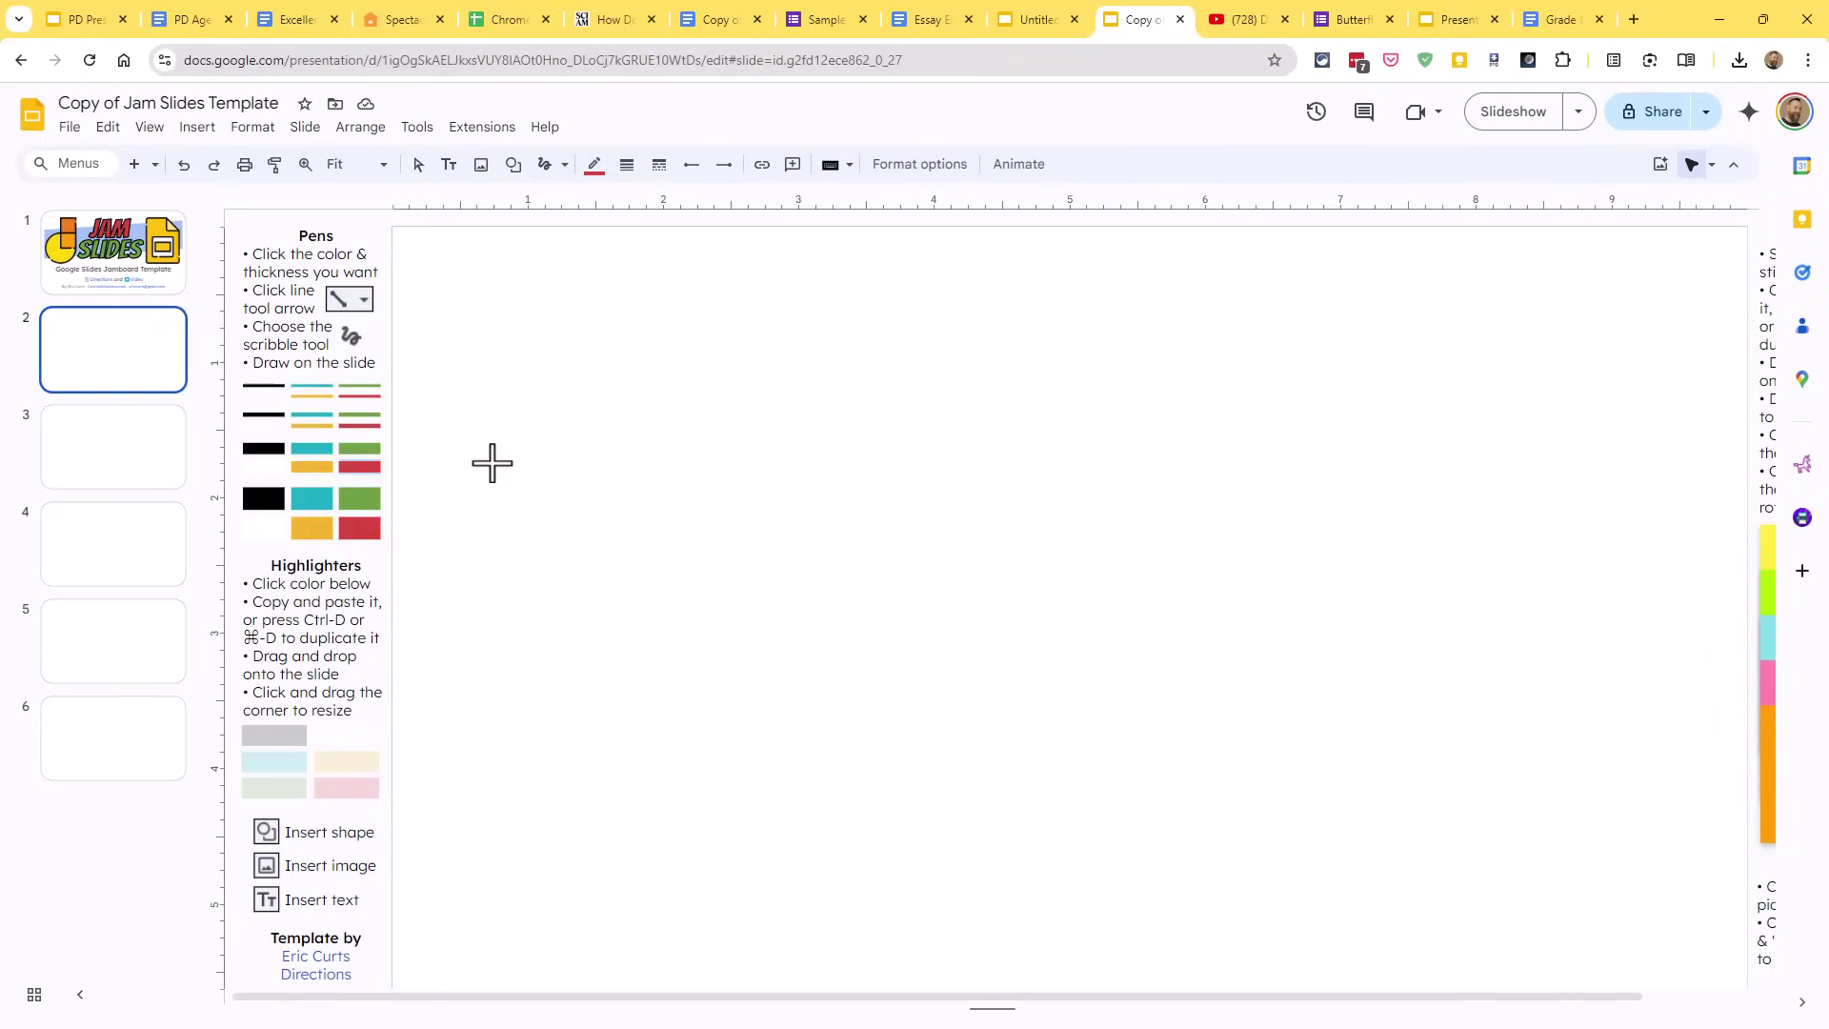
{"action": "mouse_move", "coordinate": [502, 484]}
{"action": "left_mouse_down"}
{"action": "mouse_move", "coordinate": [502, 346]}
{"action": "mouse_move", "coordinate": [616, 394]}
{"action": "mouse_move", "coordinate": [500, 477]}
{"action": "left_mouse_up"}
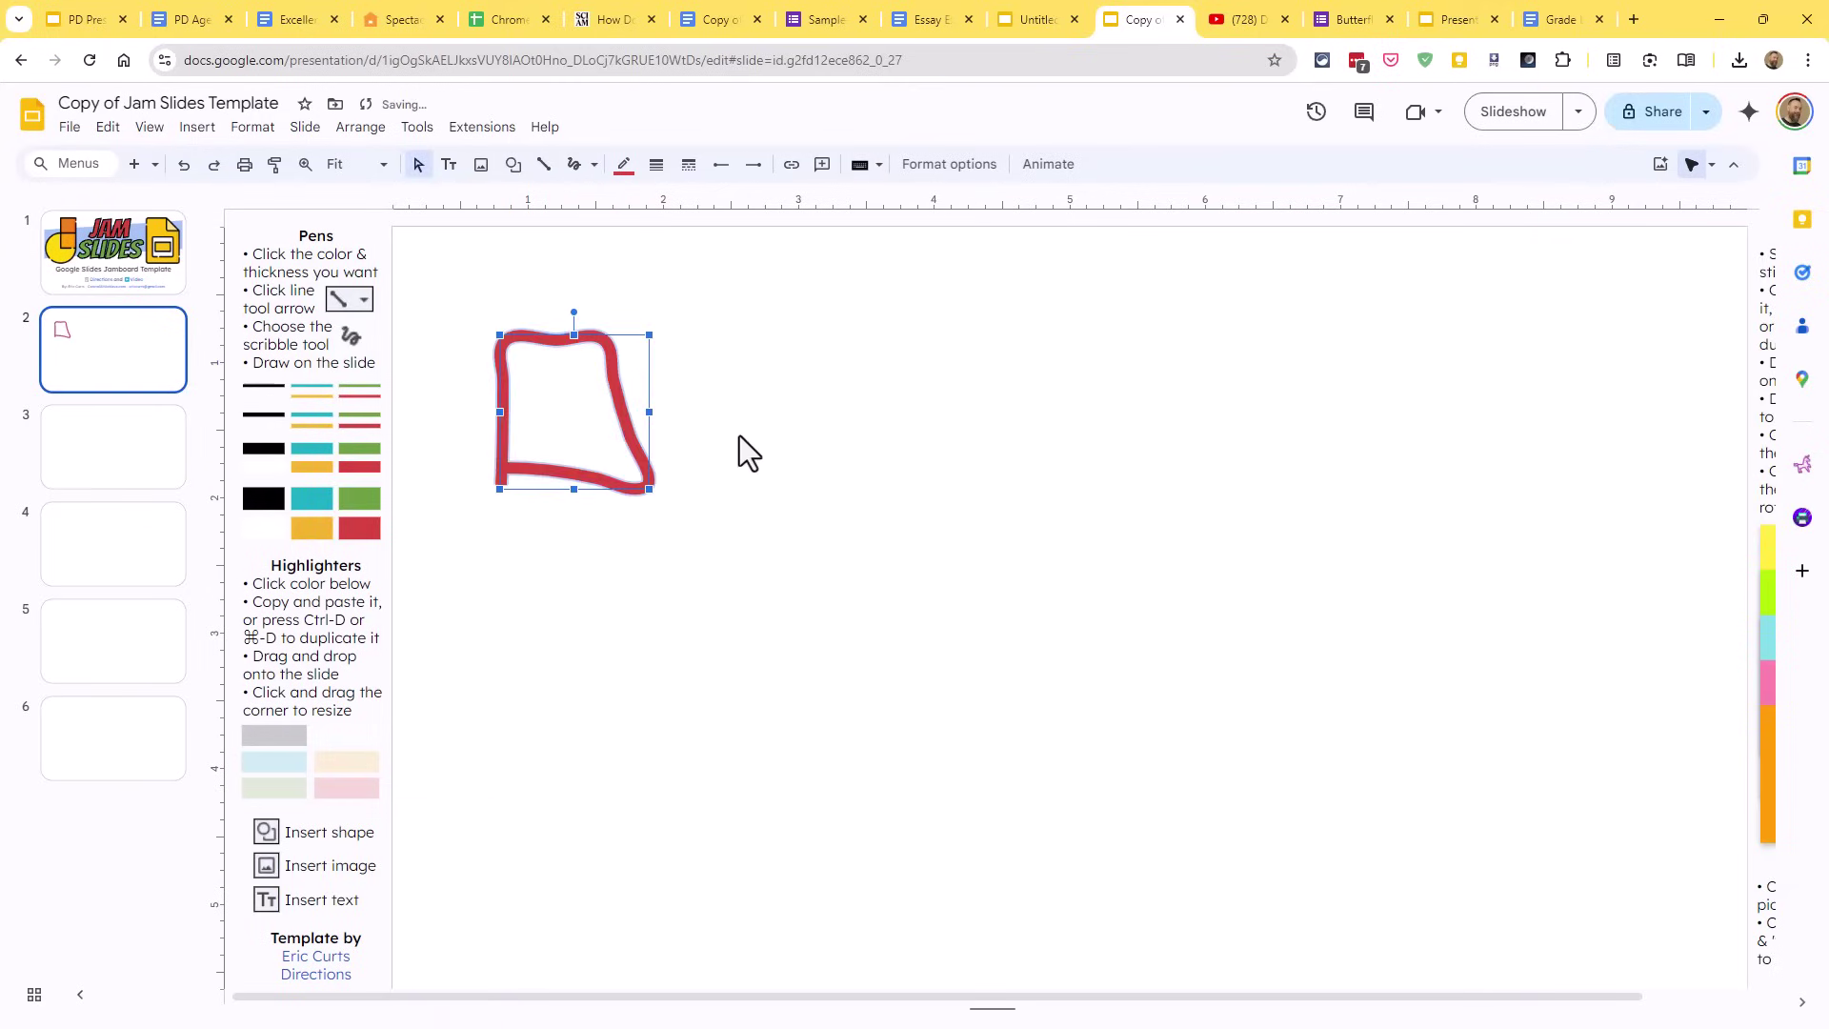
Step: Try to scribble another stroke beside the red square, and reload the Copy of Jam Slides Template presentation
{"action": "mouse_move", "coordinate": [694, 471]}
{"action": "left_mouse_down"}
{"action": "mouse_move", "coordinate": [740, 343]}
{"action": "mouse_move", "coordinate": [812, 439]}
{"action": "left_mouse_up"}
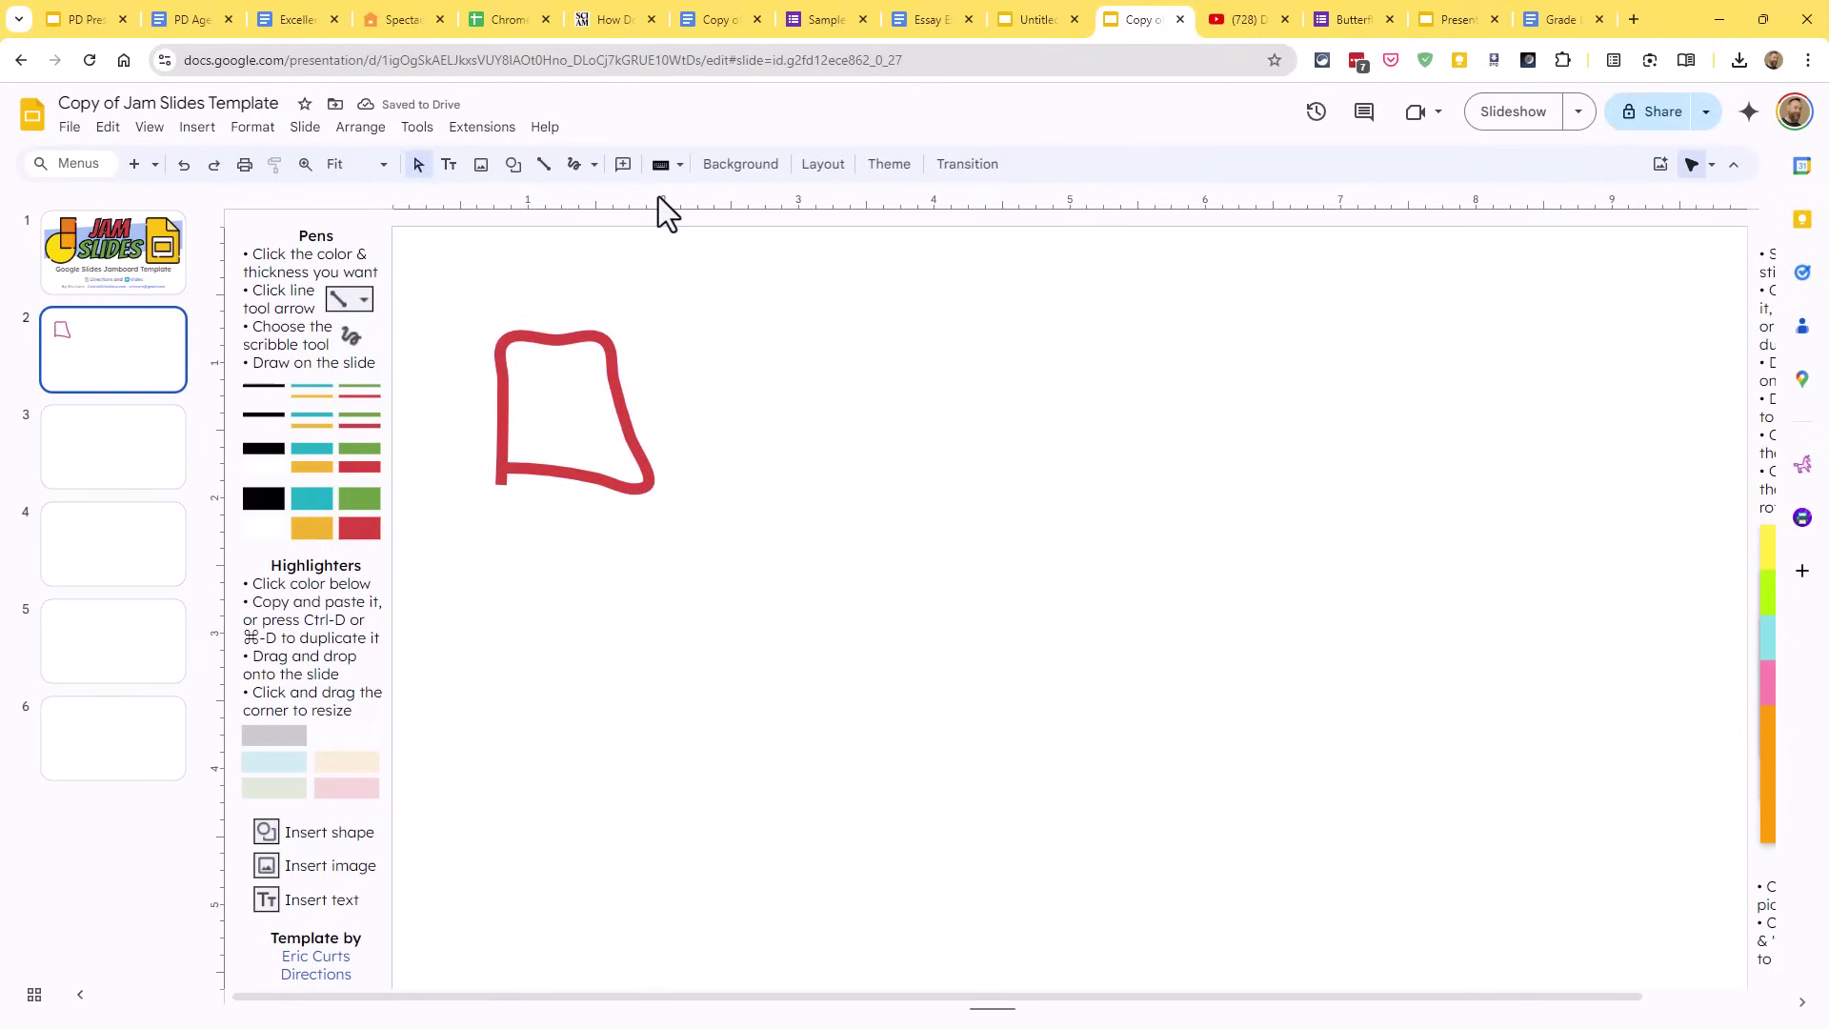
{"action": "left_click", "coordinate": [91, 59]}
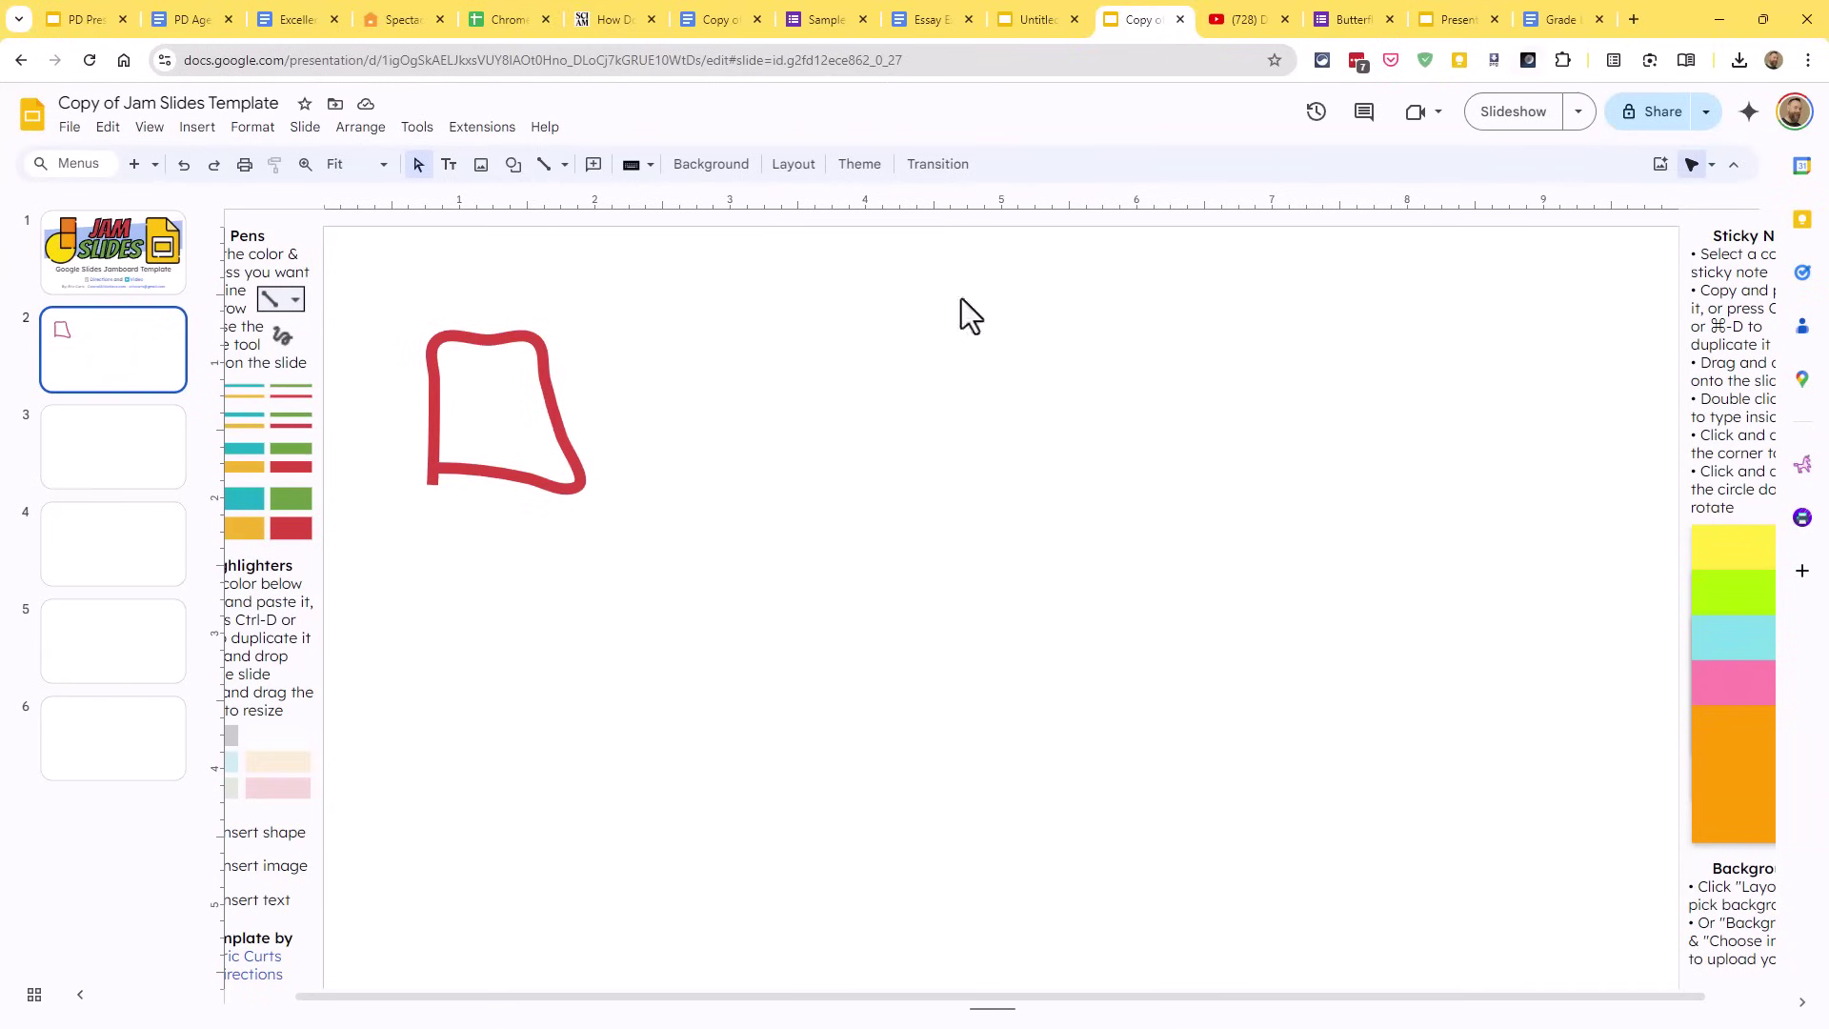
Step: With the second-thickest red pen, scribble a triangle, circle and square, each about 1 inch wide, in a row beside the first square, and return to Select
{"action": "left_click", "coordinate": [303, 466]}
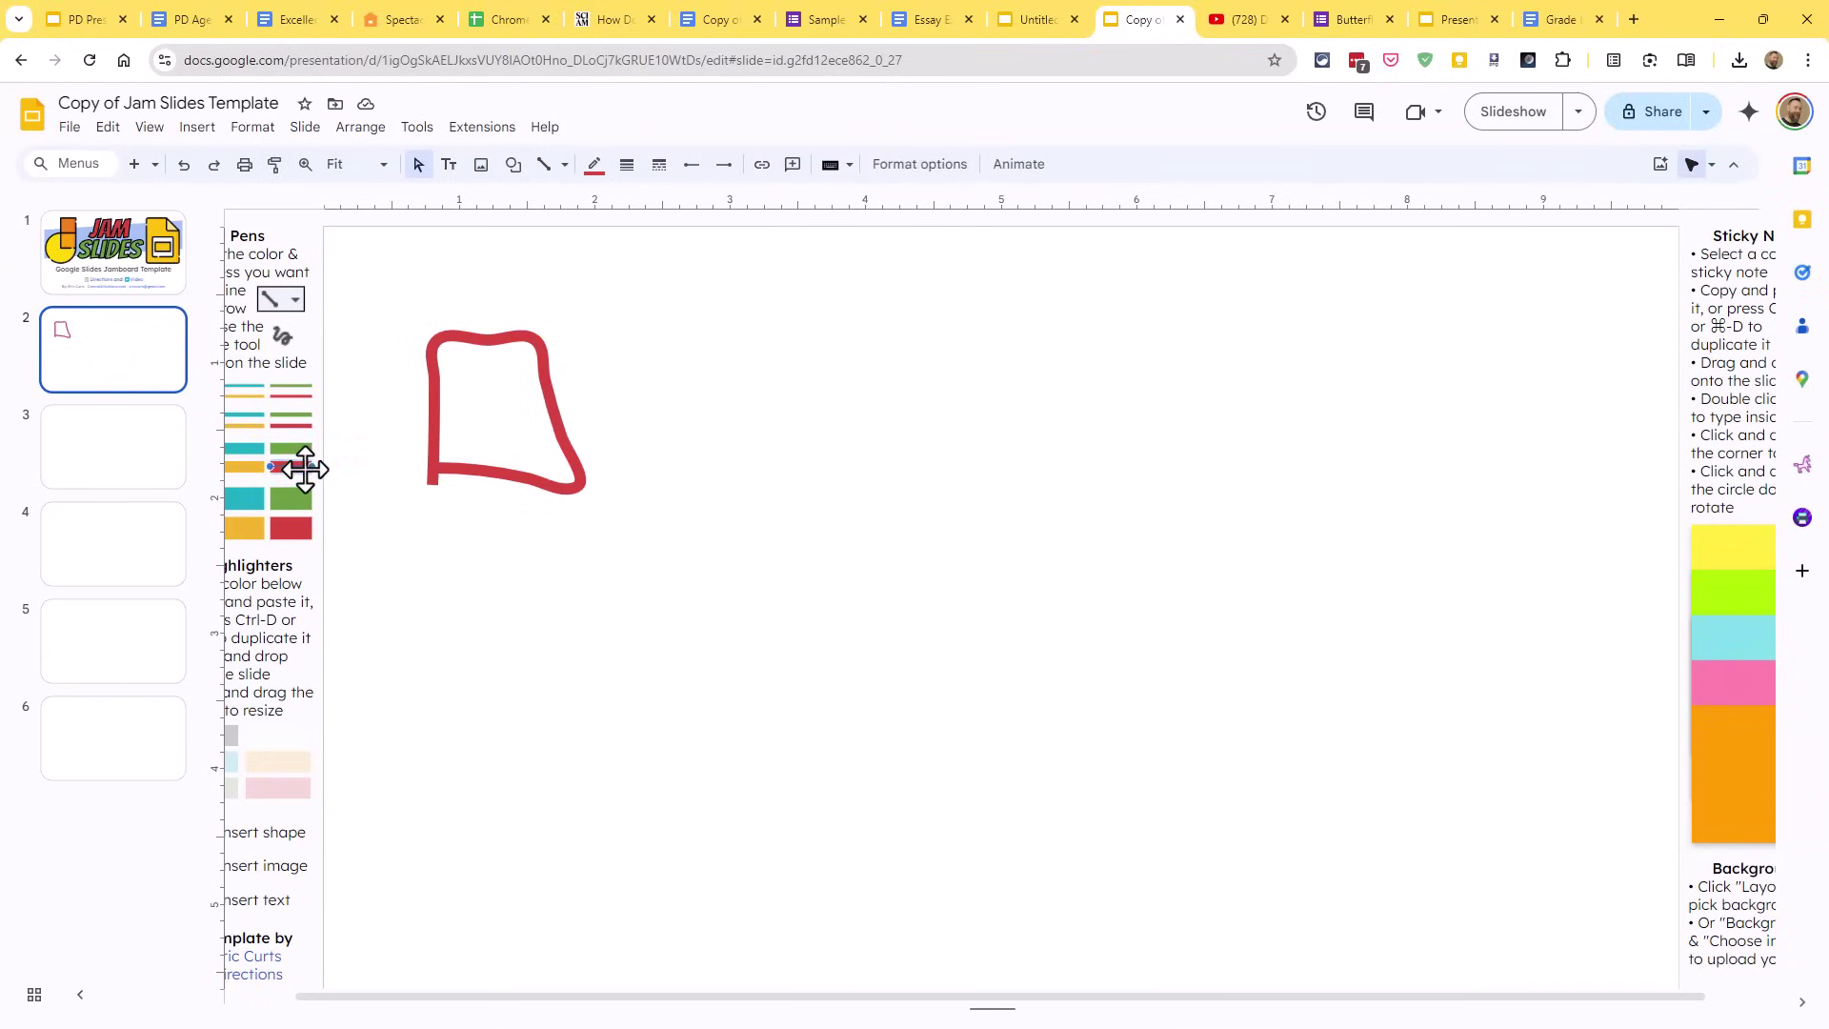
{"action": "left_click", "coordinate": [566, 164]}
{"action": "left_click", "coordinate": [604, 387]}
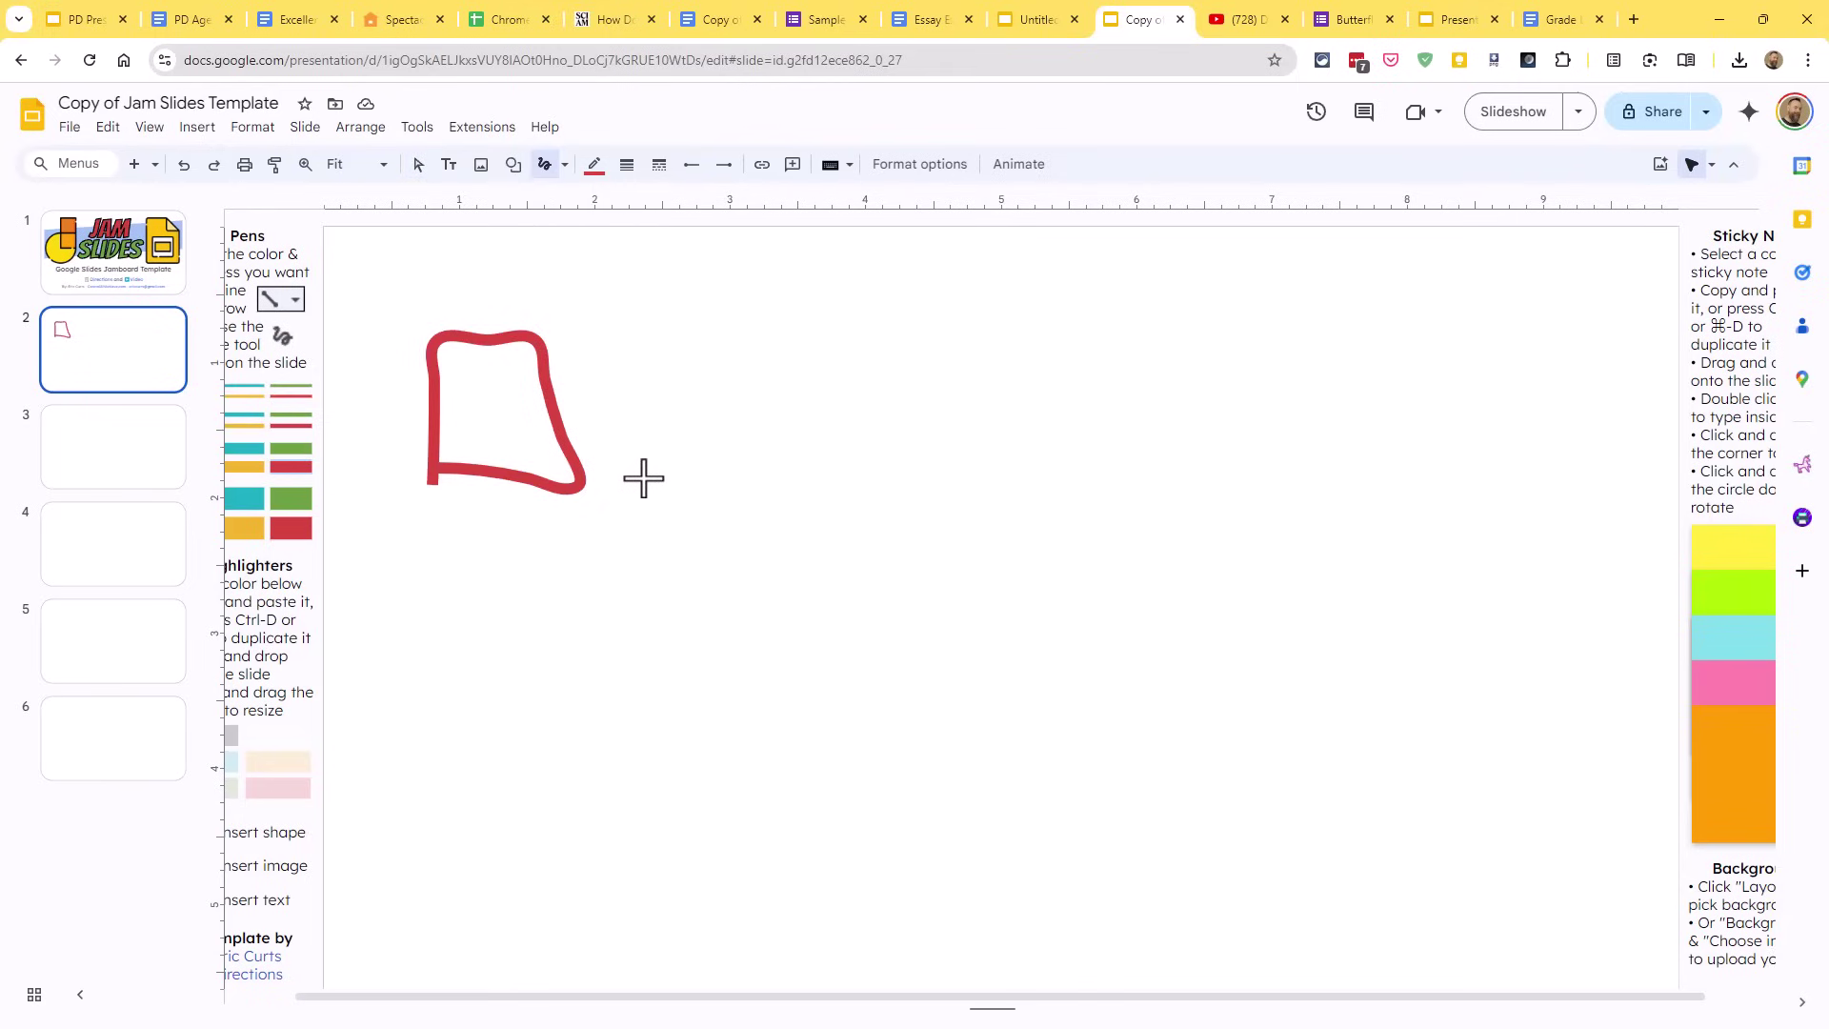
{"action": "mouse_move", "coordinate": [629, 466]}
{"action": "left_mouse_down"}
{"action": "mouse_move", "coordinate": [706, 388]}
{"action": "mouse_move", "coordinate": [627, 468]}
{"action": "left_mouse_up"}
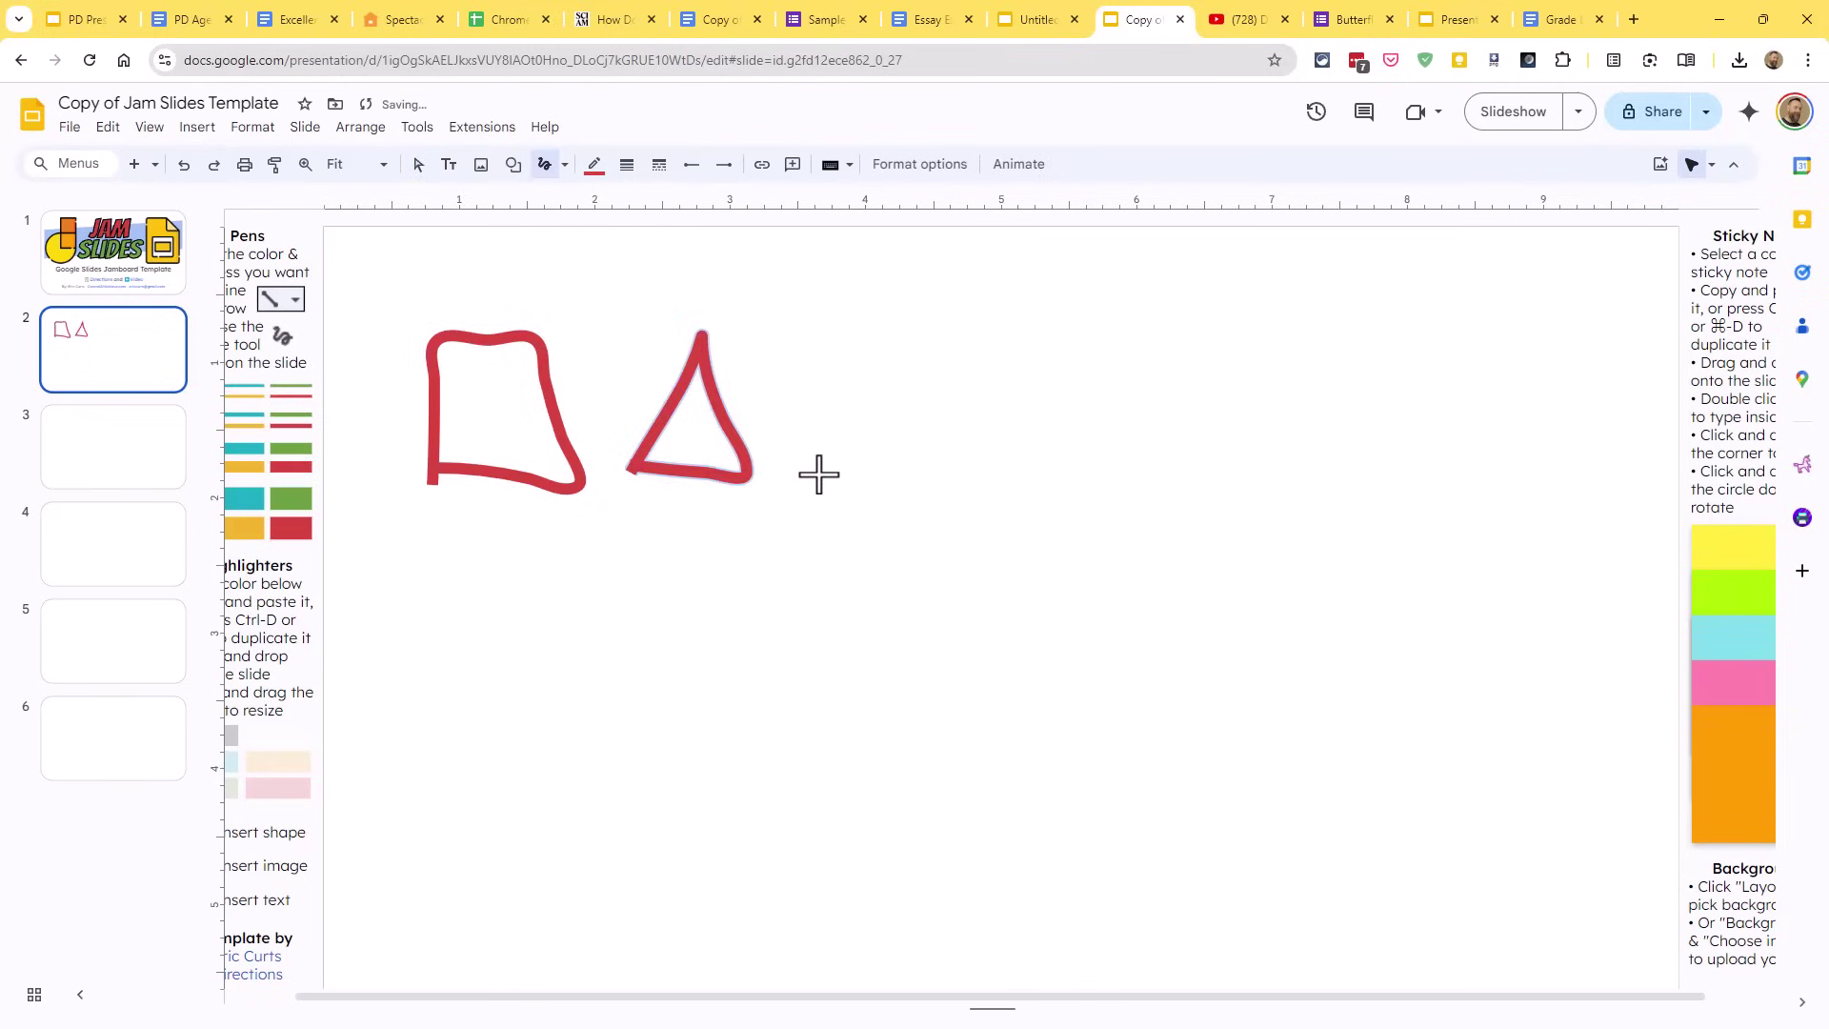
{"action": "mouse_move", "coordinate": [885, 340]}
{"action": "left_mouse_down"}
{"action": "mouse_move", "coordinate": [837, 359]}
{"action": "mouse_move", "coordinate": [939, 412]}
{"action": "mouse_move", "coordinate": [888, 341]}
{"action": "left_mouse_up"}
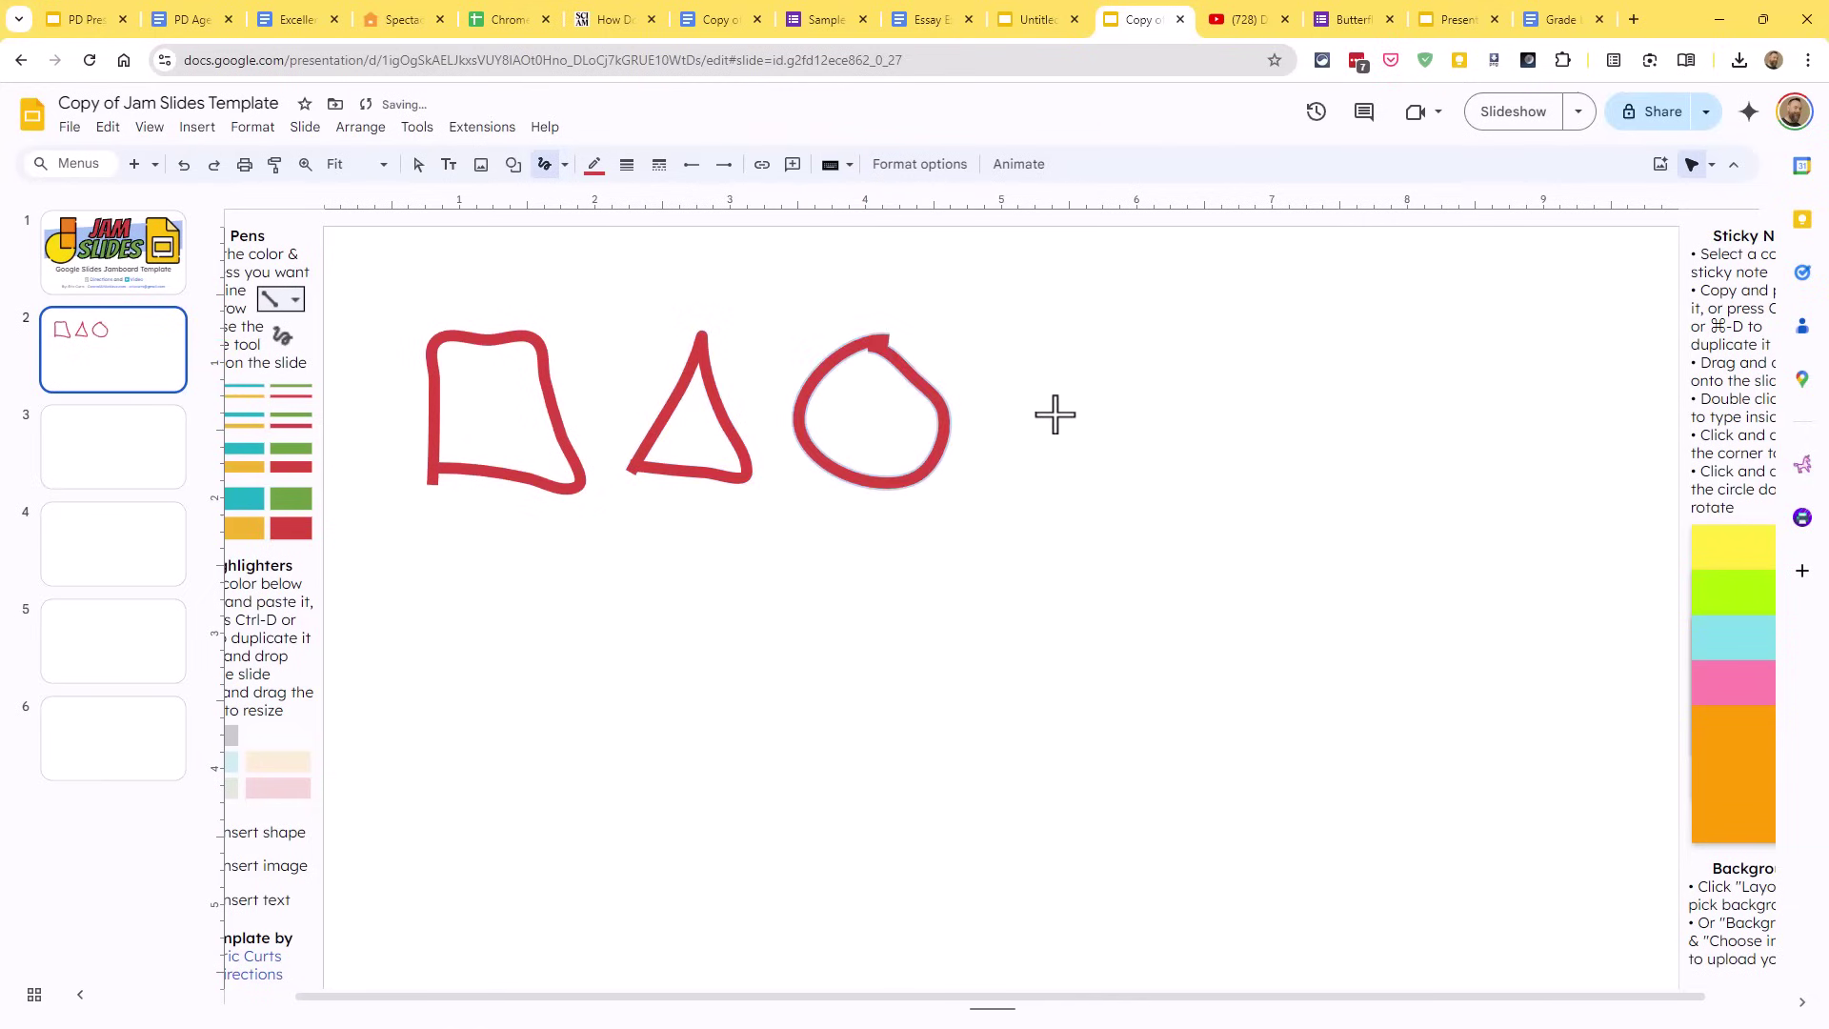
{"action": "mouse_move", "coordinate": [1022, 475]}
{"action": "left_mouse_down"}
{"action": "mouse_move", "coordinate": [1086, 351]}
{"action": "mouse_move", "coordinate": [1139, 466]}
{"action": "mouse_move", "coordinate": [1017, 472]}
{"action": "left_mouse_up"}
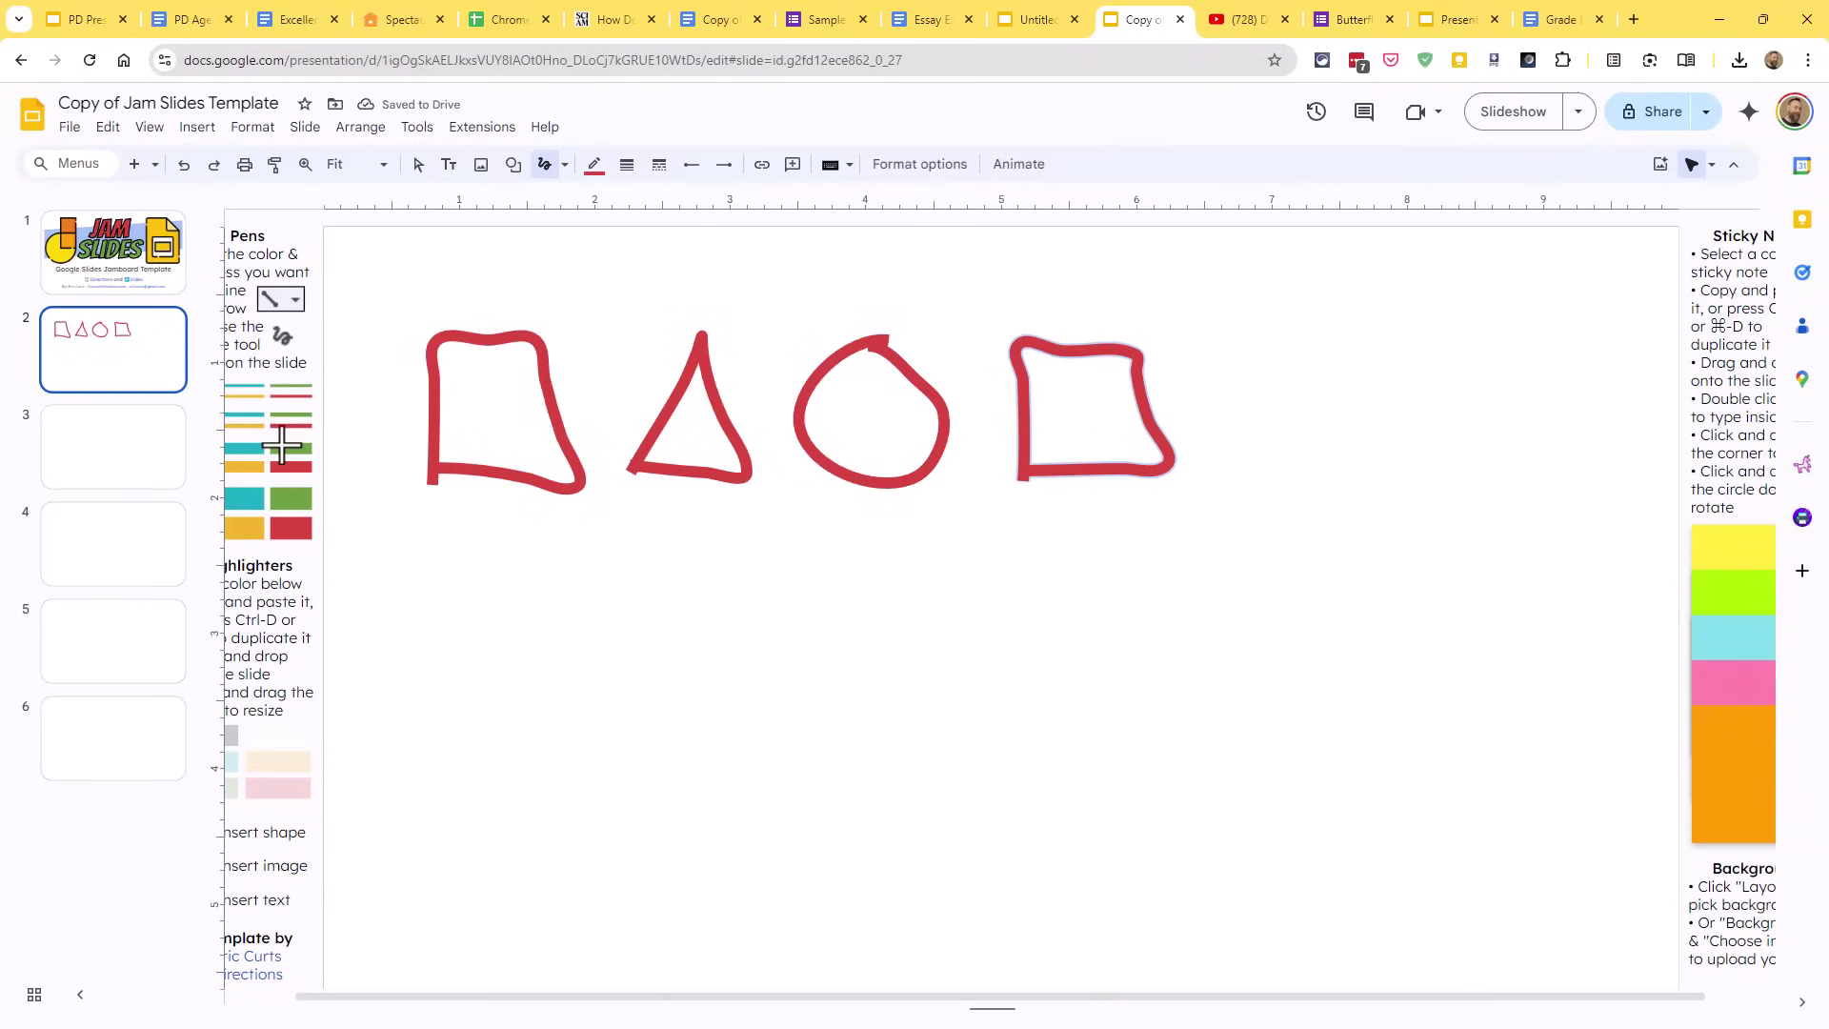
{"action": "left_click", "coordinate": [419, 167]}
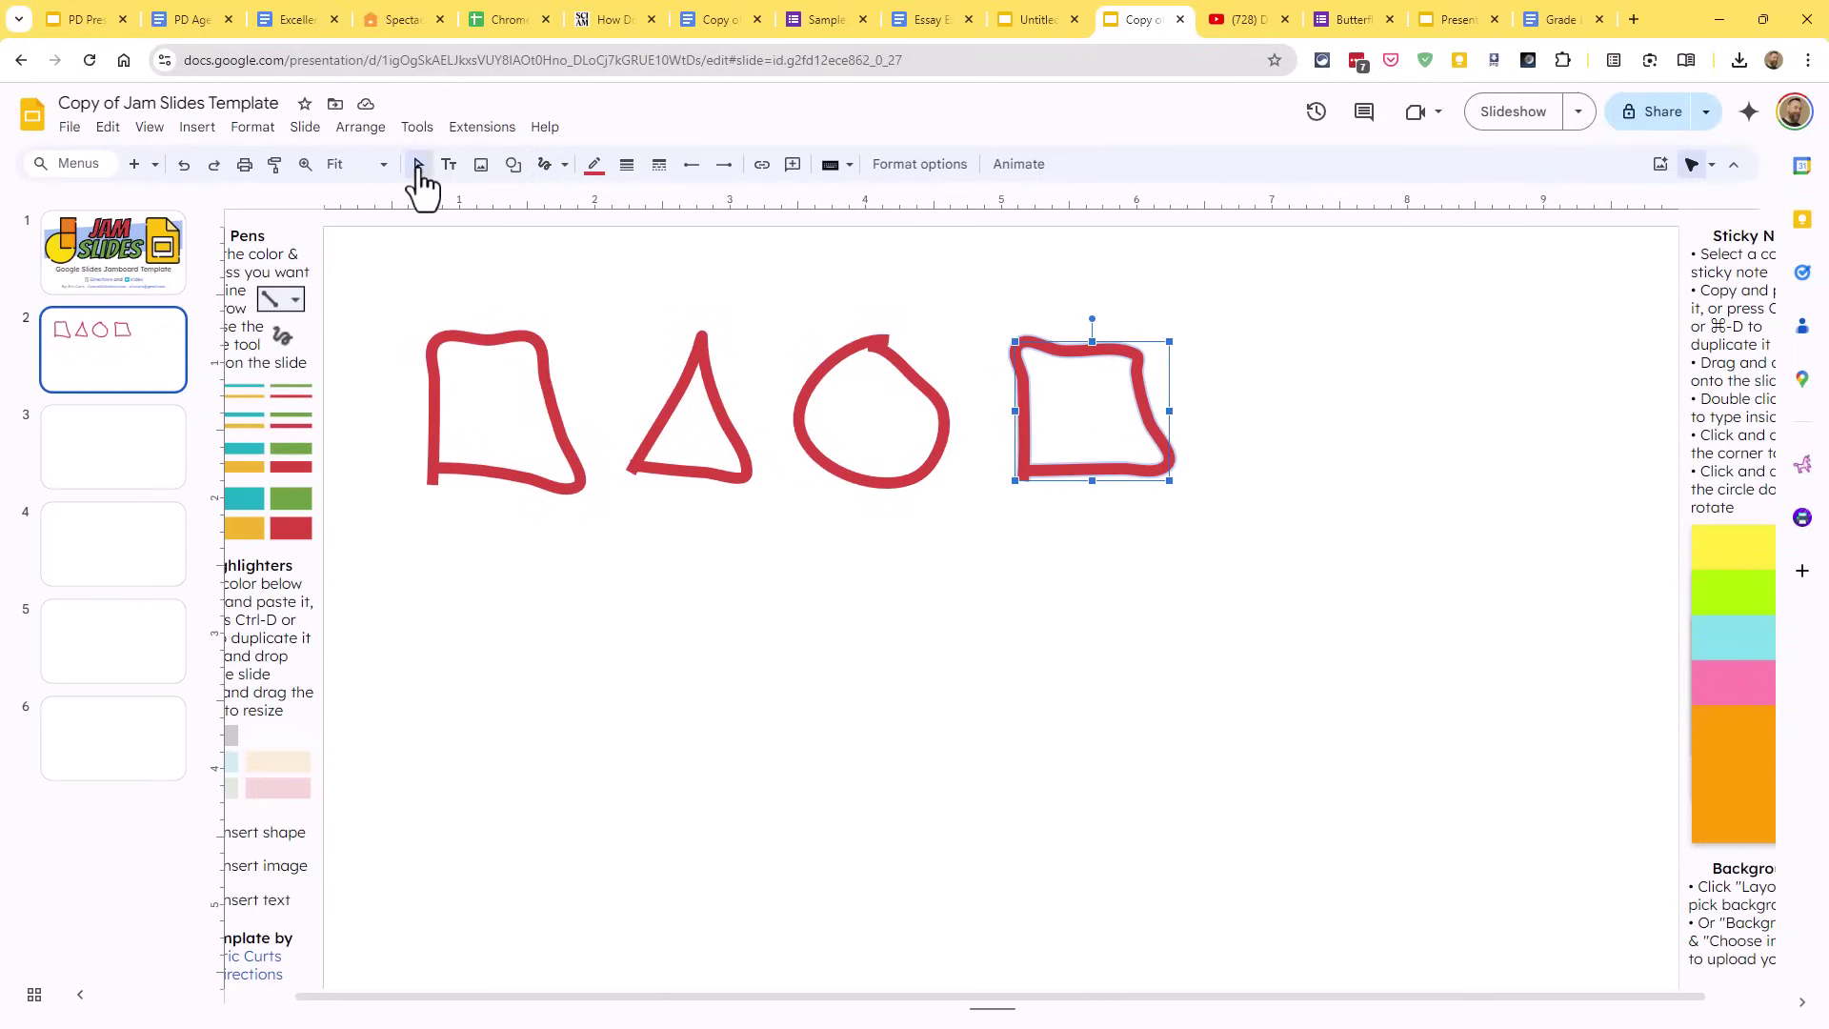